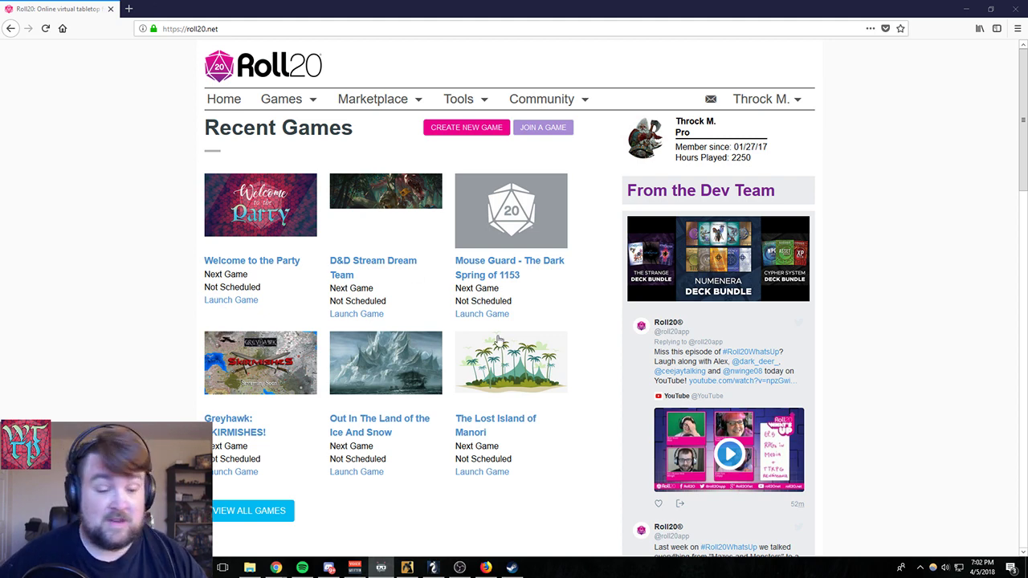
- Switch to Syrinscape Minion, lower its playback volume slightly, and minimize its window
{"action": "left_click", "coordinate": [380, 568]}
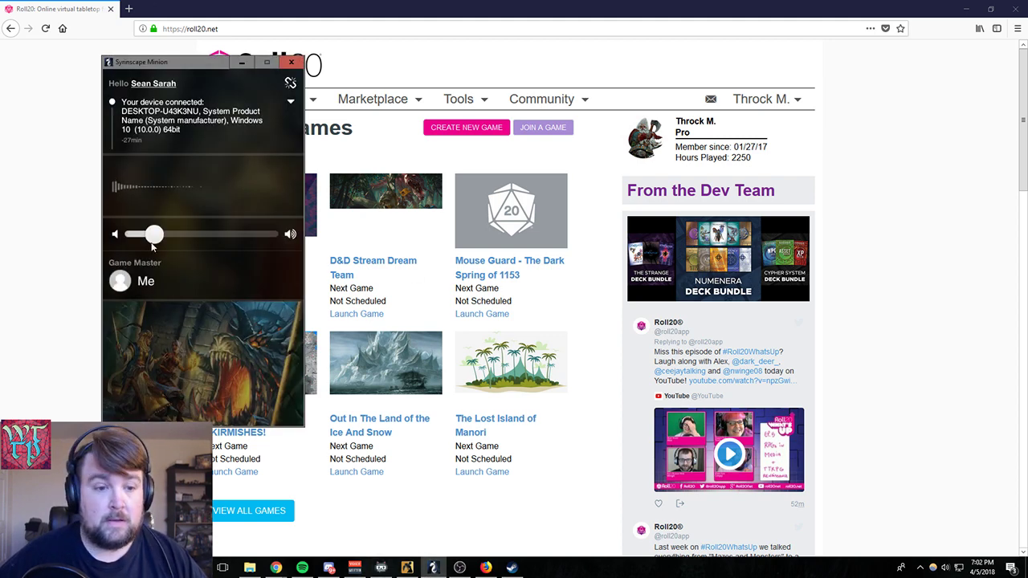
{"action": "left_click_drag", "start_coordinate": [153, 236], "coordinate": [144, 235]}
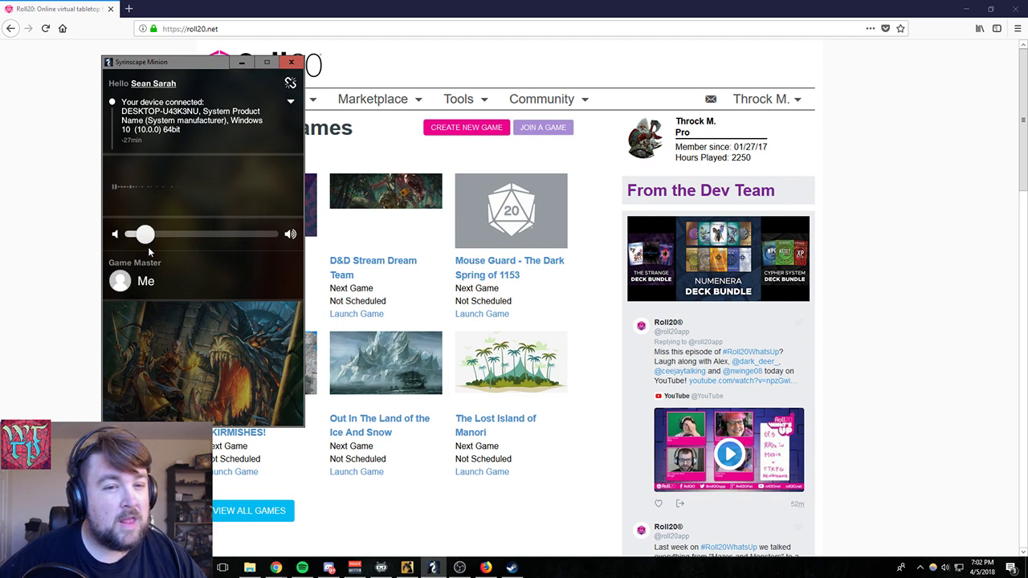
{"action": "left_click", "coordinate": [241, 61]}
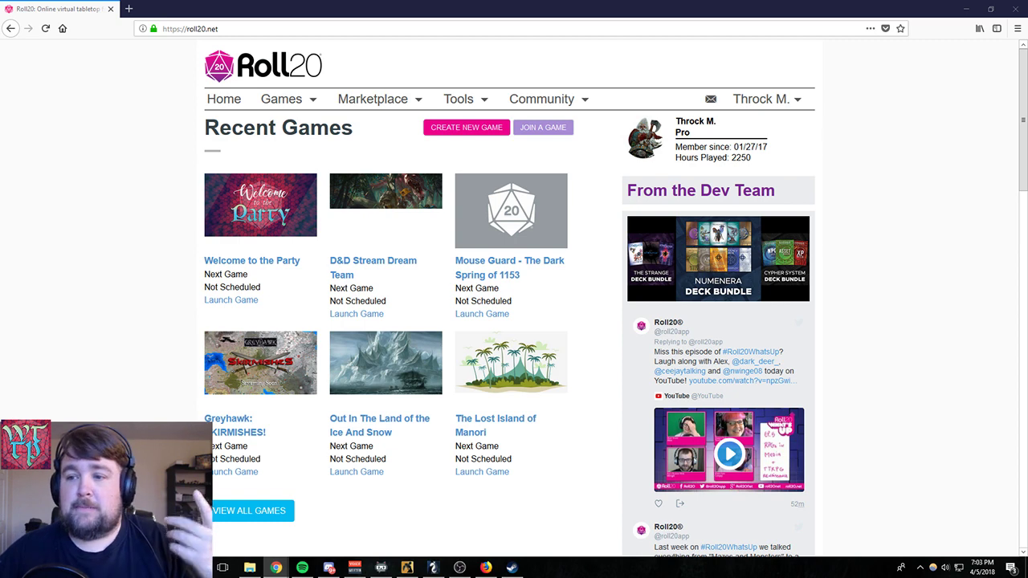
- Go to the My Games page and start creating a new game
{"action": "left_click", "coordinate": [761, 103]}
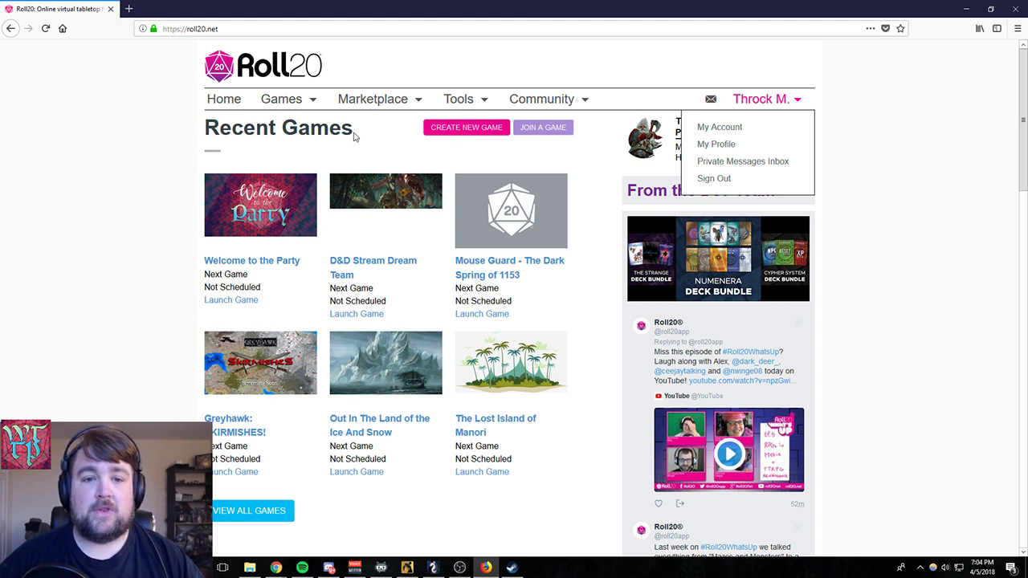
{"action": "left_click", "coordinate": [287, 107]}
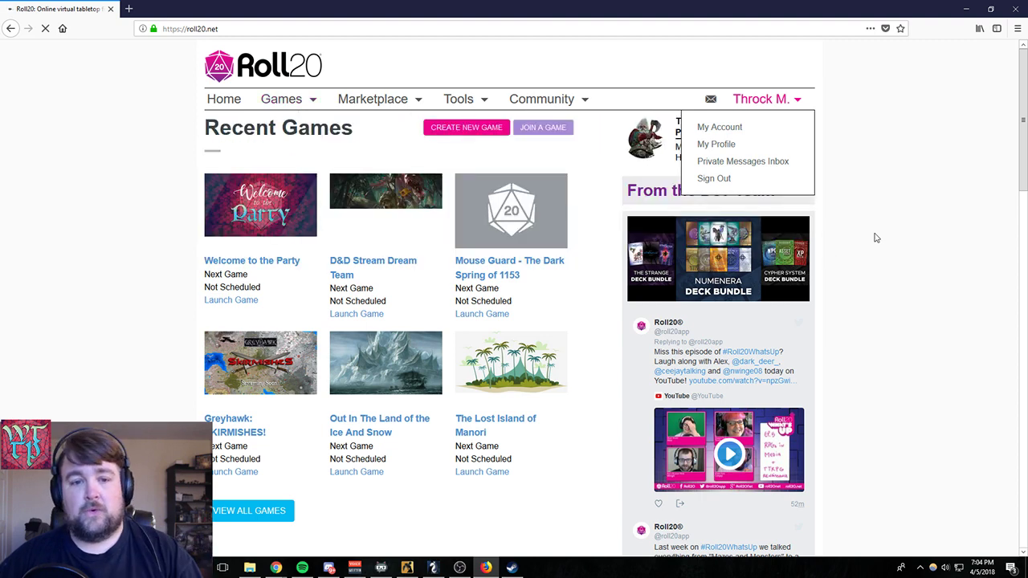
{"action": "left_click", "coordinate": [876, 237]}
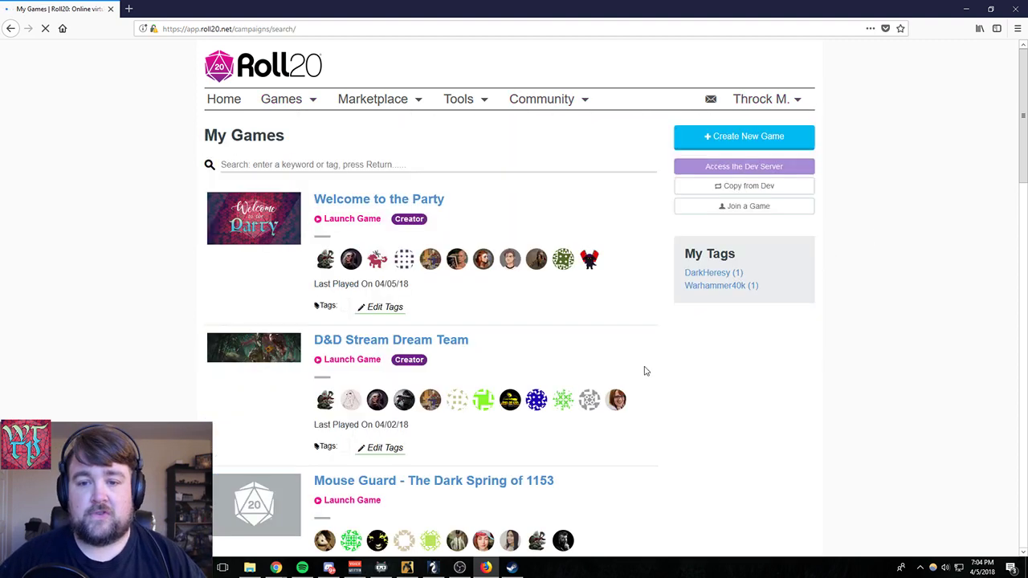
{"action": "left_click", "coordinate": [732, 138]}
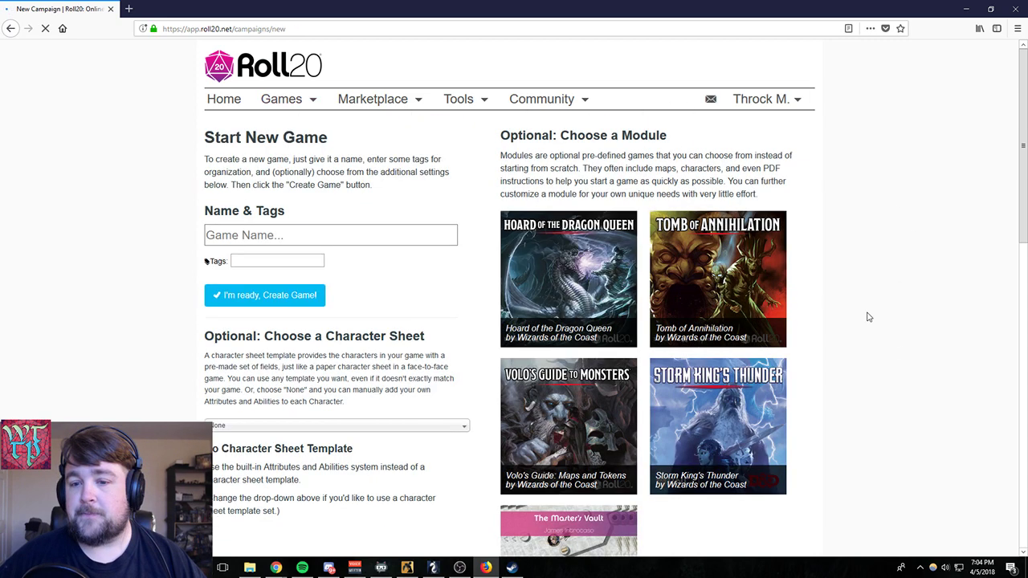
- Name the new game "Stream Example"
{"action": "left_click", "coordinate": [360, 233]}
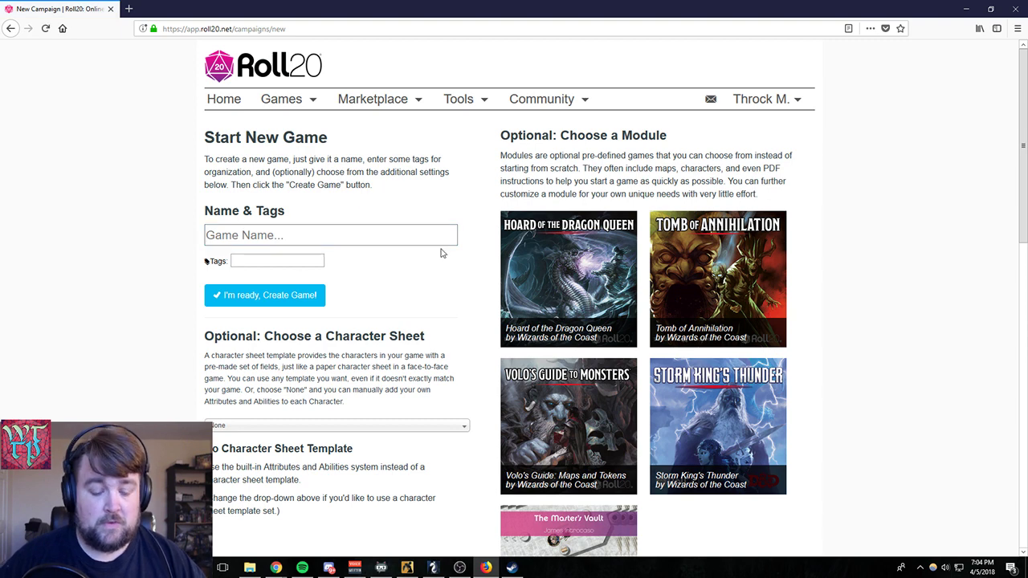
{"action": "type", "text": "Stream"}
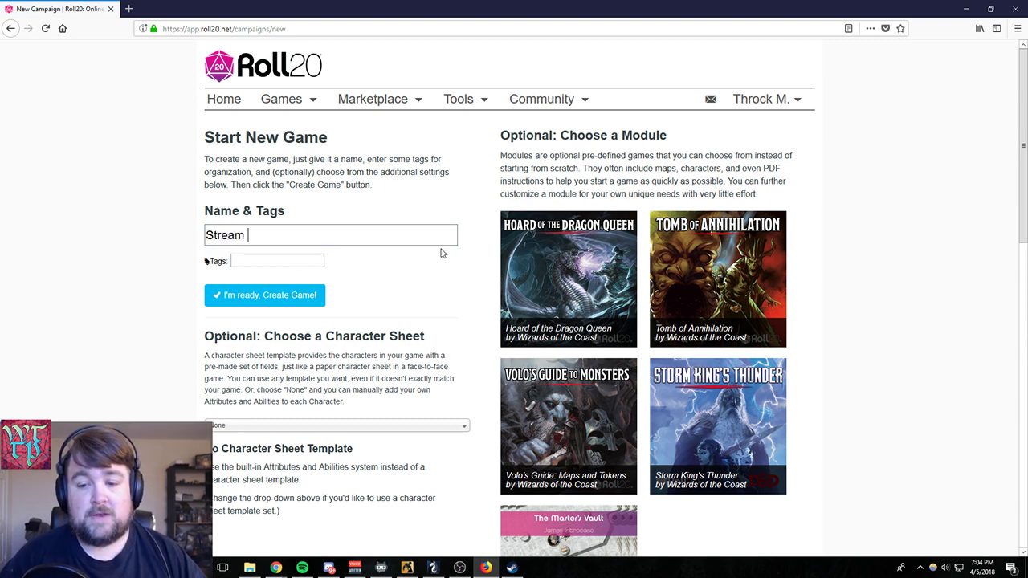
{"action": "type", "text": " Example"}
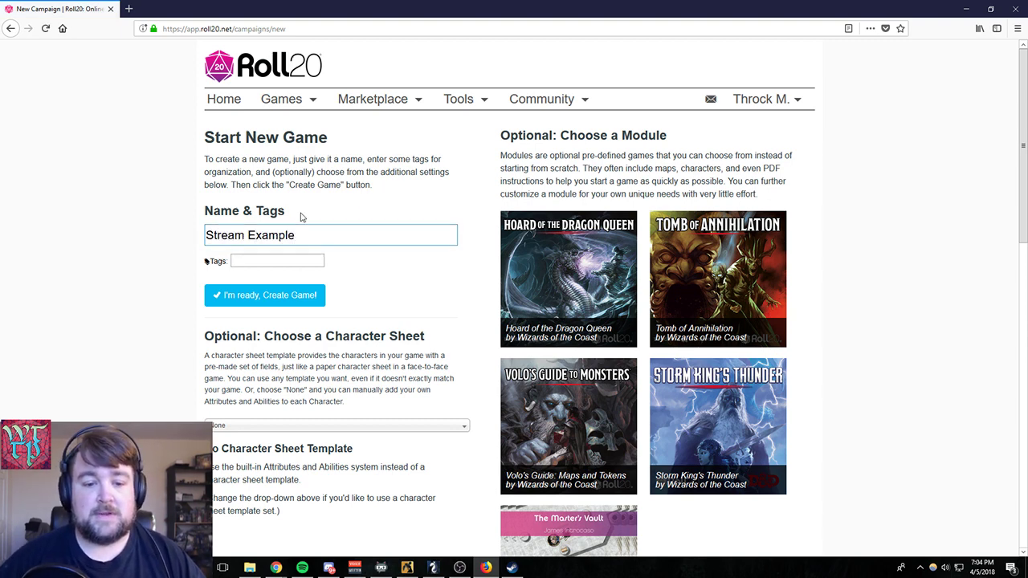
- Choose the Dungeons and Dragons "5th Edition ( OGL by Roll20 )" template as the game's character sheet
{"action": "scroll", "coordinate": [374, 268], "scroll_direction": "down", "scroll_amount": 4}
{"action": "scroll", "coordinate": [359, 305], "scroll_direction": "up", "scroll_amount": 1}
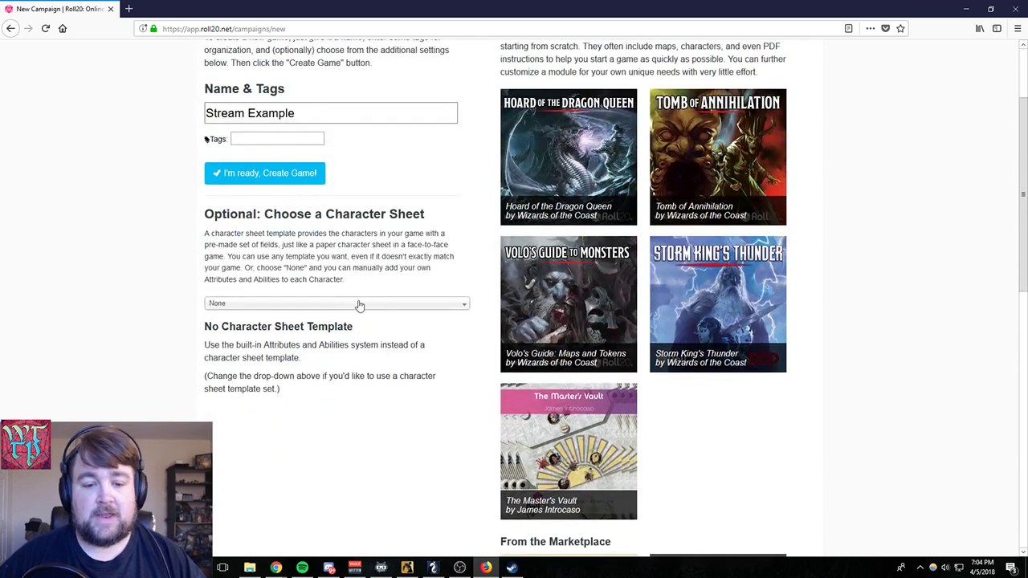
{"action": "left_click", "coordinate": [343, 306]}
{"action": "scroll", "coordinate": [329, 386], "scroll_direction": "down", "scroll_amount": 3}
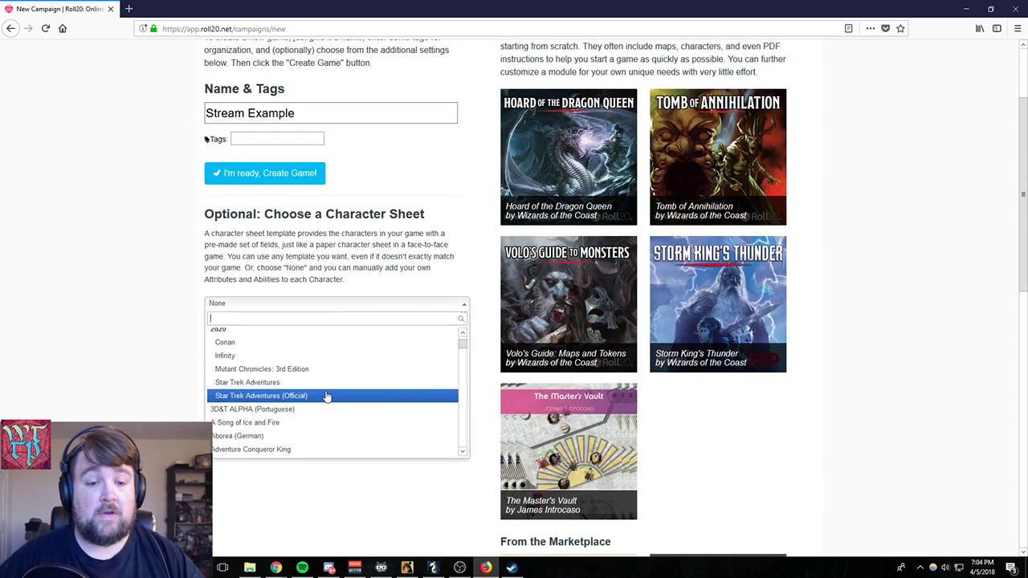
{"action": "scroll", "coordinate": [326, 396], "scroll_direction": "down", "scroll_amount": 3}
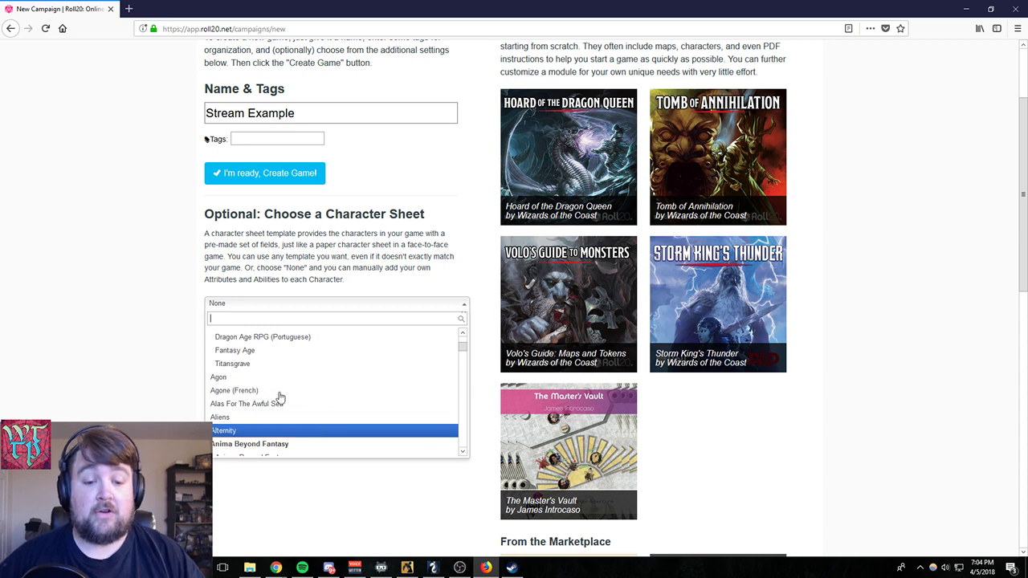
{"action": "scroll", "coordinate": [265, 379], "scroll_direction": "down", "scroll_amount": 3}
{"action": "scroll", "coordinate": [265, 379], "scroll_direction": "down", "scroll_amount": 3}
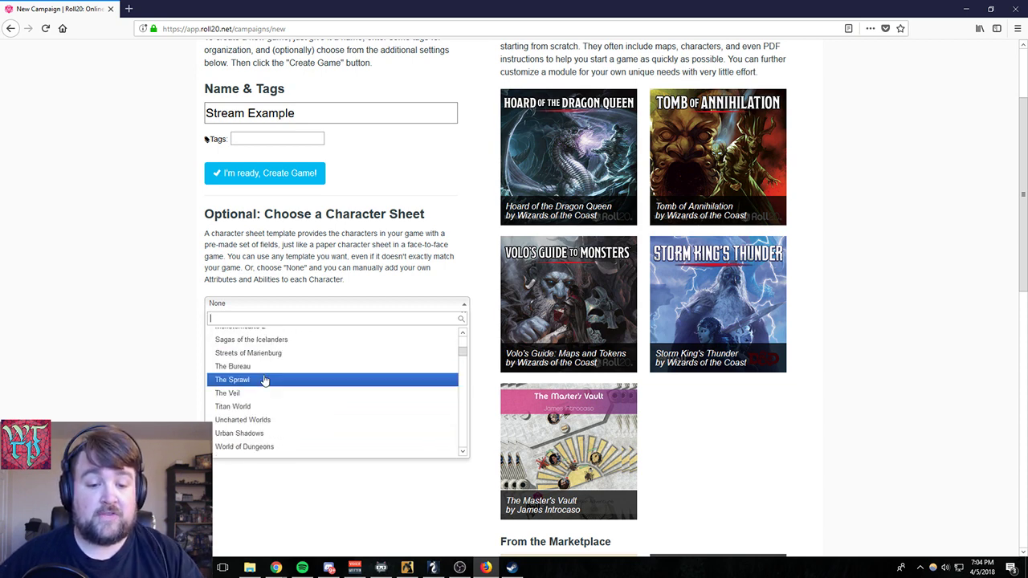
{"action": "scroll", "coordinate": [265, 381], "scroll_direction": "down", "scroll_amount": 10}
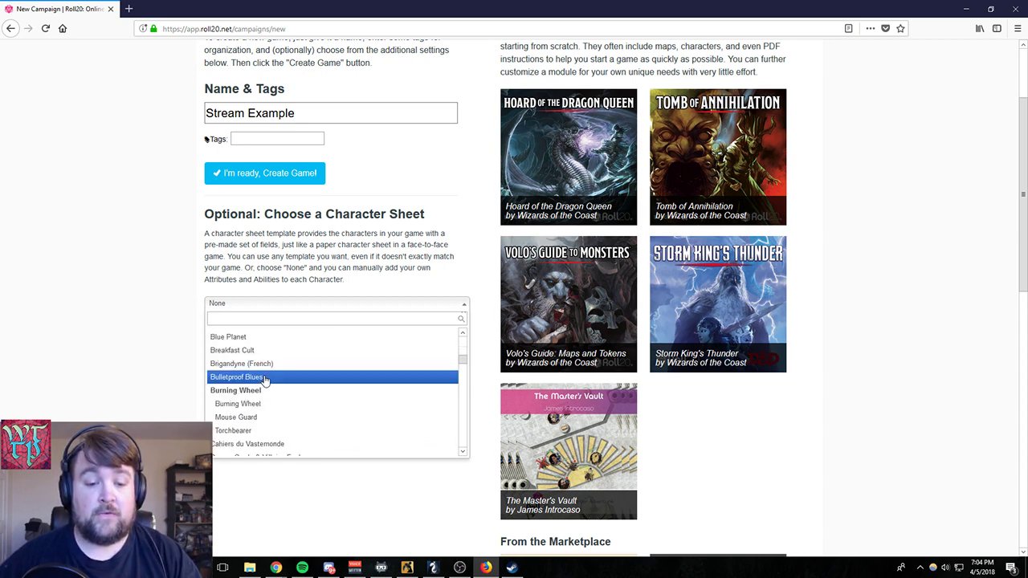
{"action": "scroll", "coordinate": [265, 381], "scroll_direction": "down", "scroll_amount": 3}
{"action": "scroll", "coordinate": [265, 380], "scroll_direction": "up", "scroll_amount": 3}
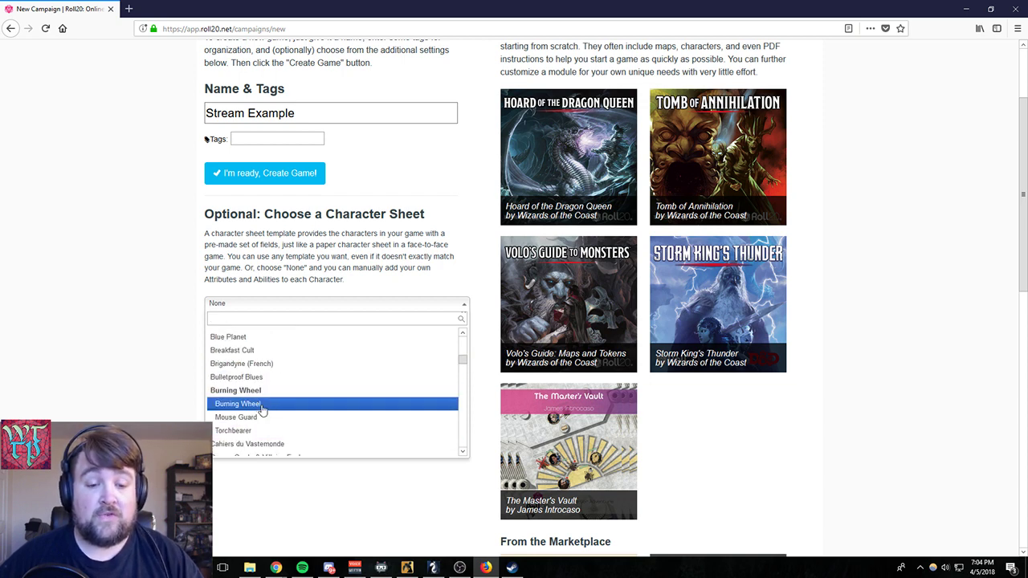
{"action": "scroll", "coordinate": [271, 414], "scroll_direction": "down", "scroll_amount": 2}
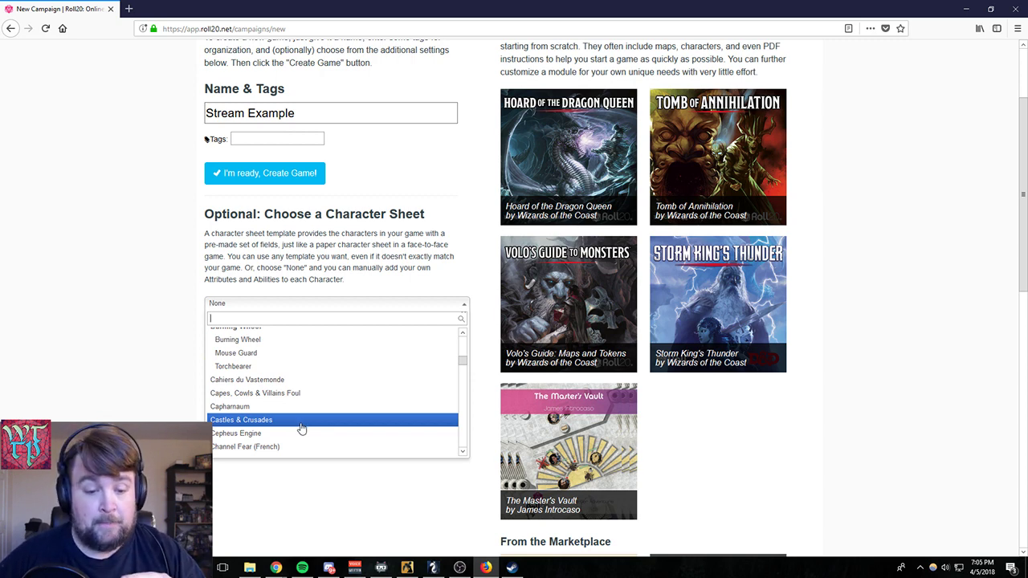
{"action": "scroll", "coordinate": [301, 430], "scroll_direction": "down", "scroll_amount": 3}
{"action": "scroll", "coordinate": [301, 430], "scroll_direction": "down", "scroll_amount": 10}
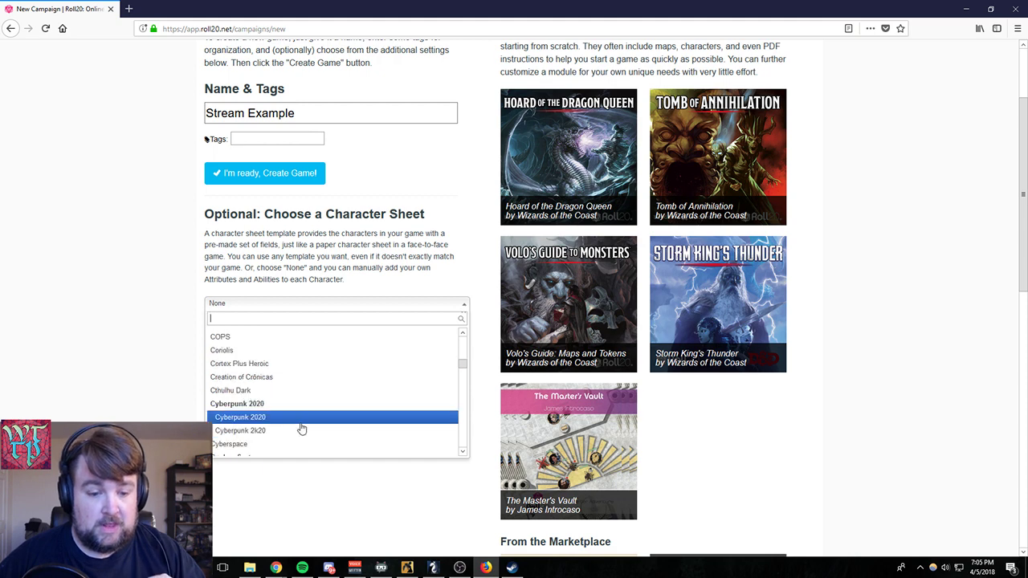
{"action": "scroll", "coordinate": [301, 430], "scroll_direction": "down", "scroll_amount": 6}
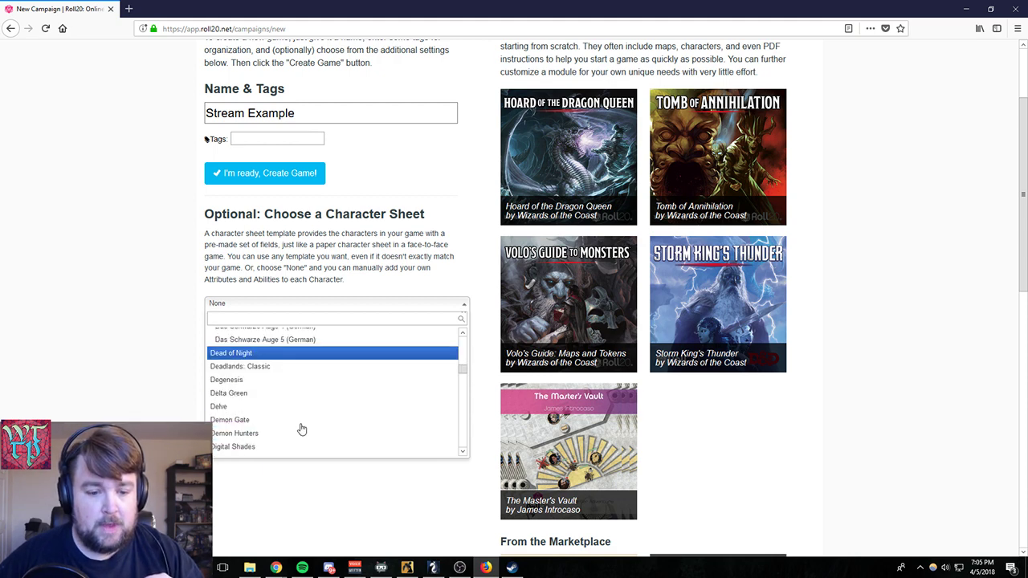
{"action": "scroll", "coordinate": [301, 429], "scroll_direction": "down", "scroll_amount": 5}
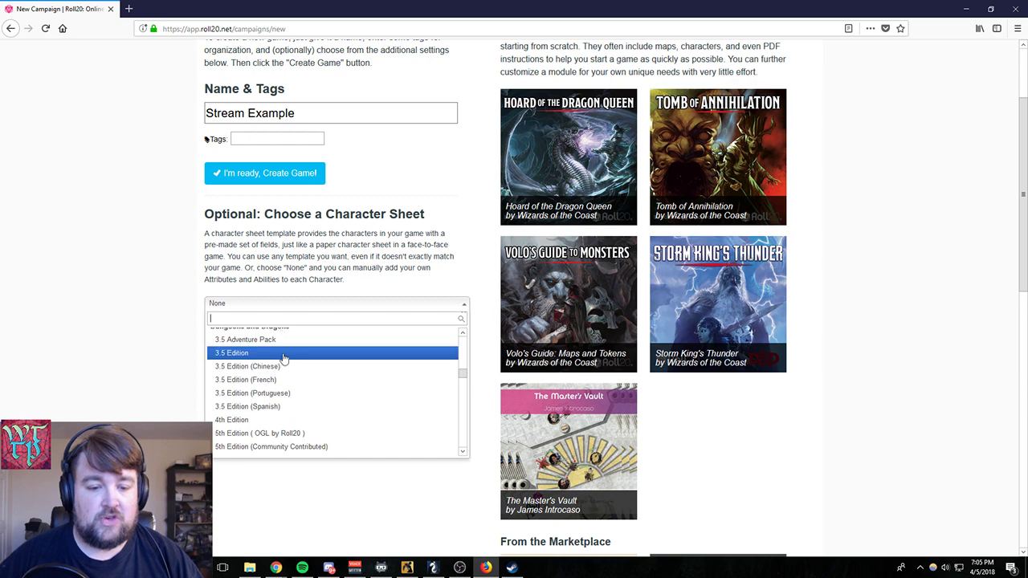
{"action": "scroll", "coordinate": [294, 425], "scroll_direction": "down", "scroll_amount": 2}
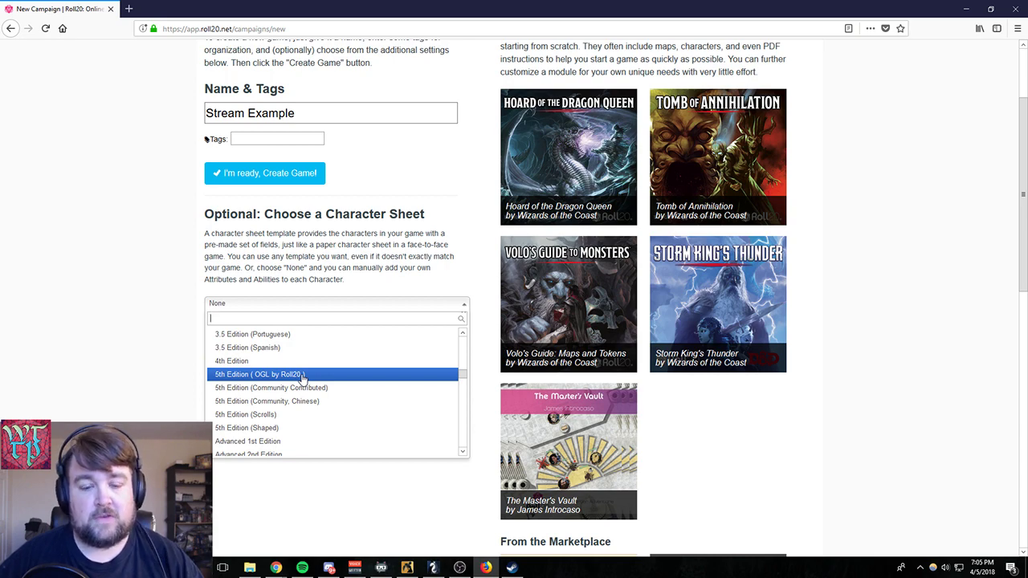
{"action": "left_click", "coordinate": [302, 375]}
- Examine the preview image and feature list of the selected 5th Edition character sheet
{"action": "scroll", "coordinate": [472, 346], "scroll_direction": "down", "scroll_amount": 3}
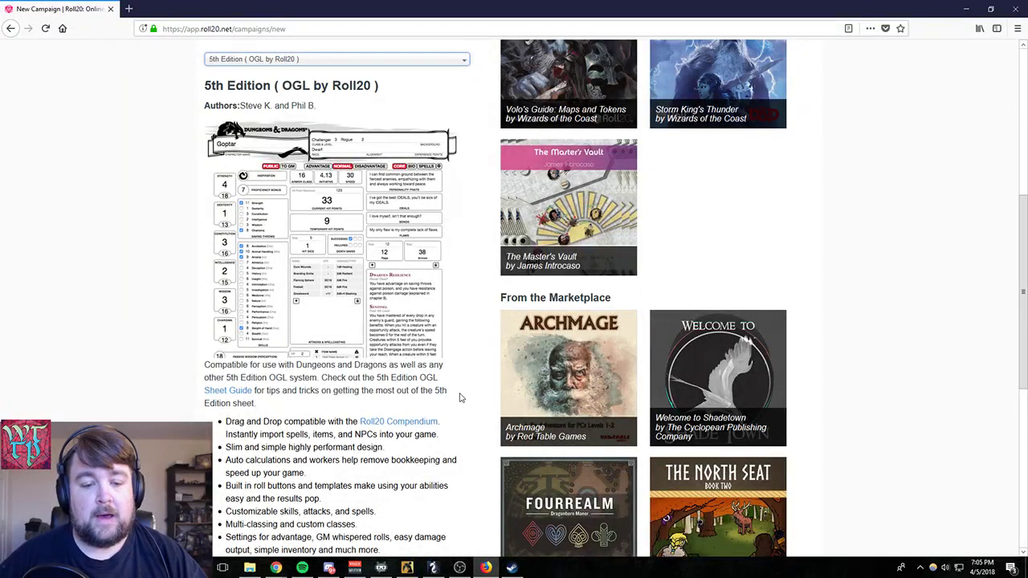
{"action": "scroll", "coordinate": [459, 397], "scroll_direction": "down", "scroll_amount": 2}
{"action": "left_click_drag", "start_coordinate": [389, 443], "coordinate": [225, 299]}
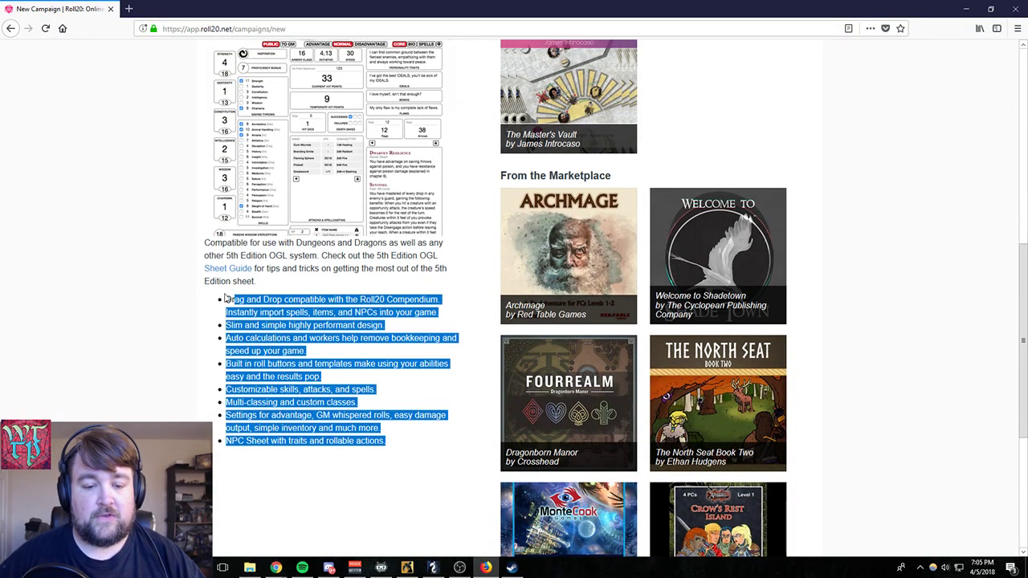
{"action": "left_click", "coordinate": [394, 459]}
{"action": "scroll", "coordinate": [380, 458], "scroll_direction": "up", "scroll_amount": 4}
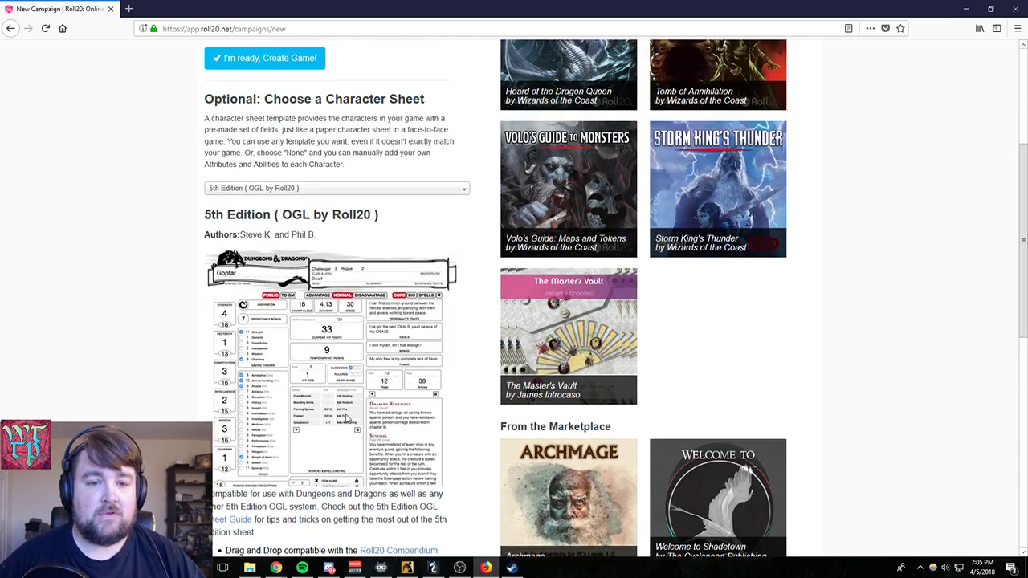
{"action": "scroll", "coordinate": [346, 417], "scroll_direction": "up", "scroll_amount": 4}
{"action": "scroll", "coordinate": [345, 417], "scroll_direction": "down", "scroll_amount": 6}
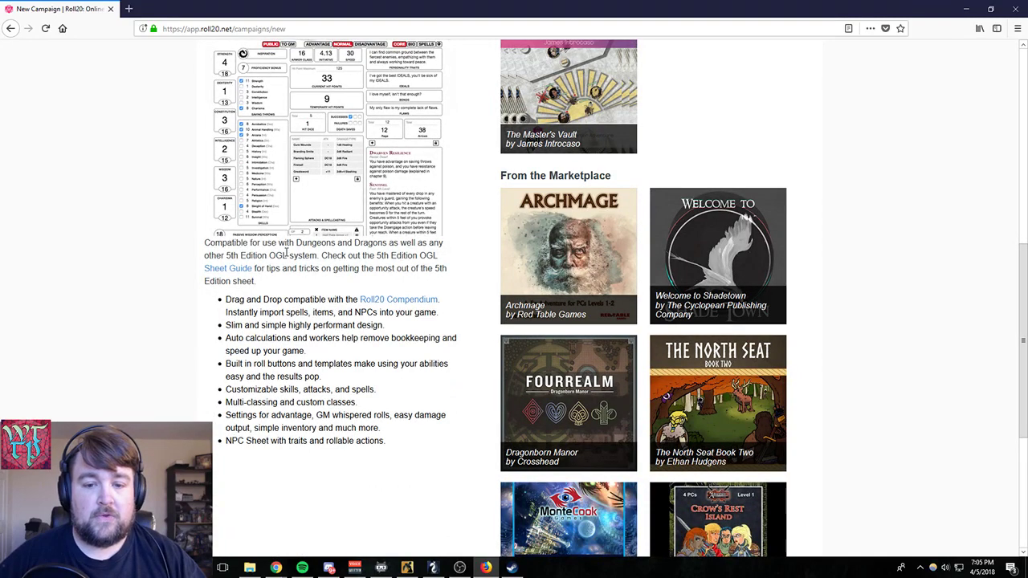
{"action": "scroll", "coordinate": [295, 296], "scroll_direction": "up", "scroll_amount": 3}
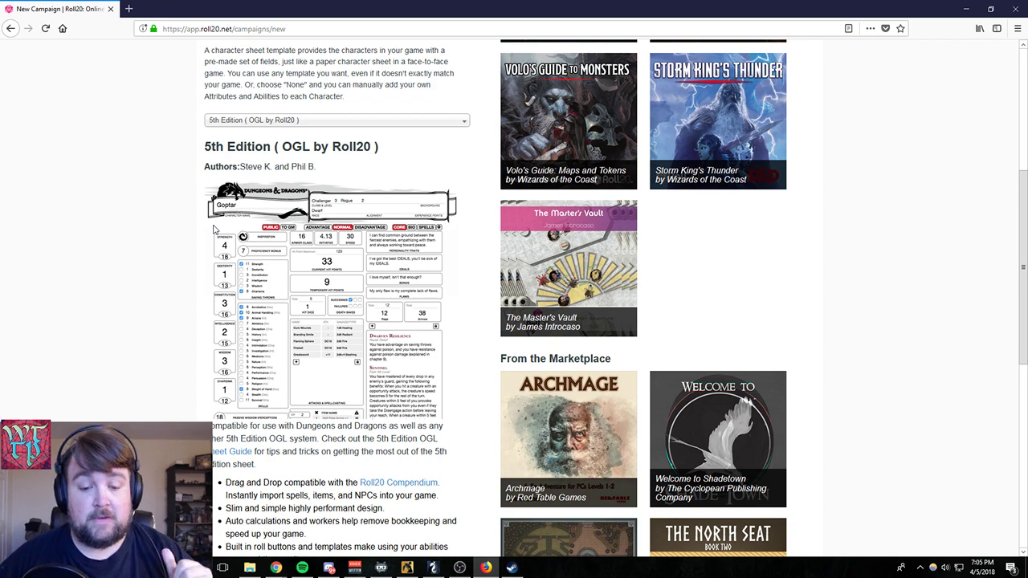
{"action": "scroll", "coordinate": [214, 230], "scroll_direction": "down", "scroll_amount": 1}
{"action": "scroll", "coordinate": [201, 250], "scroll_direction": "up", "scroll_amount": 3}
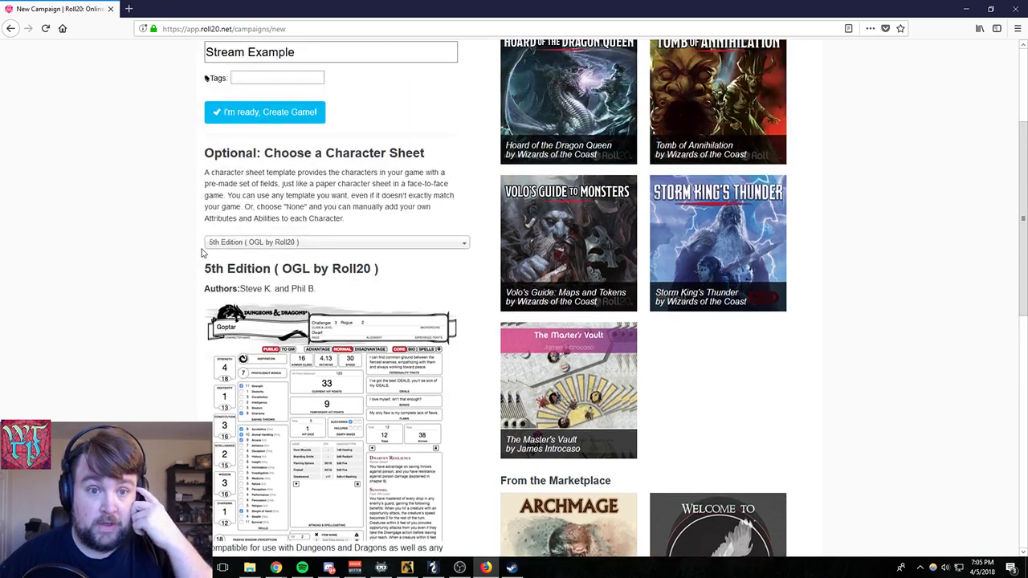
{"action": "scroll", "coordinate": [240, 254], "scroll_direction": "up", "scroll_amount": 3}
{"action": "left_click", "coordinate": [261, 260]}
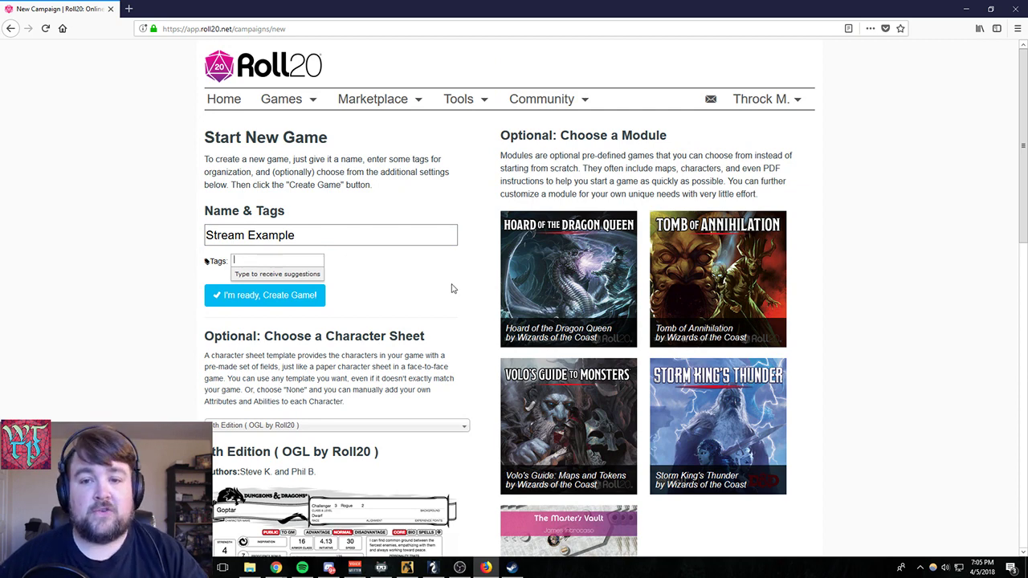
{"action": "left_click", "coordinate": [557, 104]}
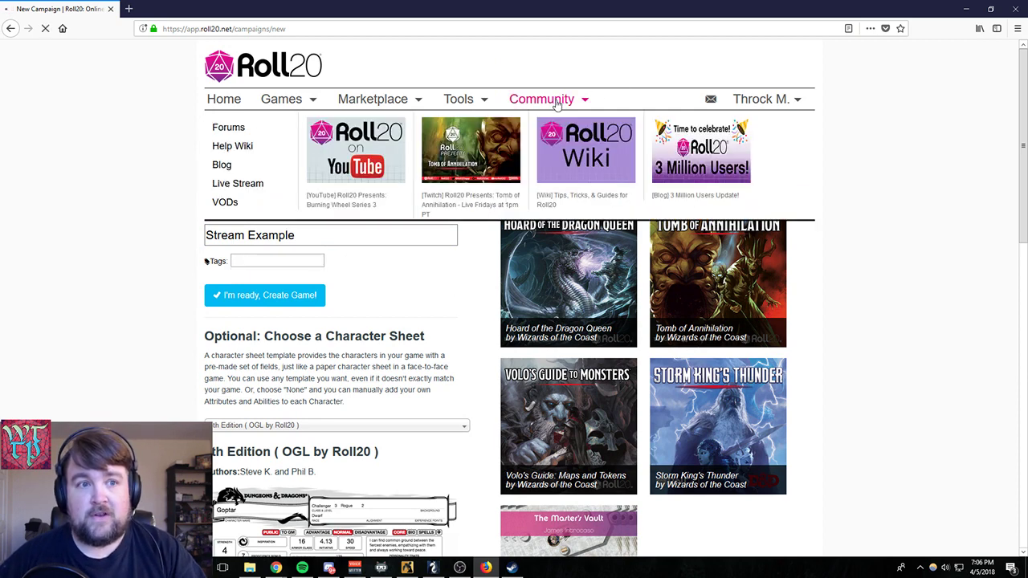
{"action": "left_click", "coordinate": [46, 28]}
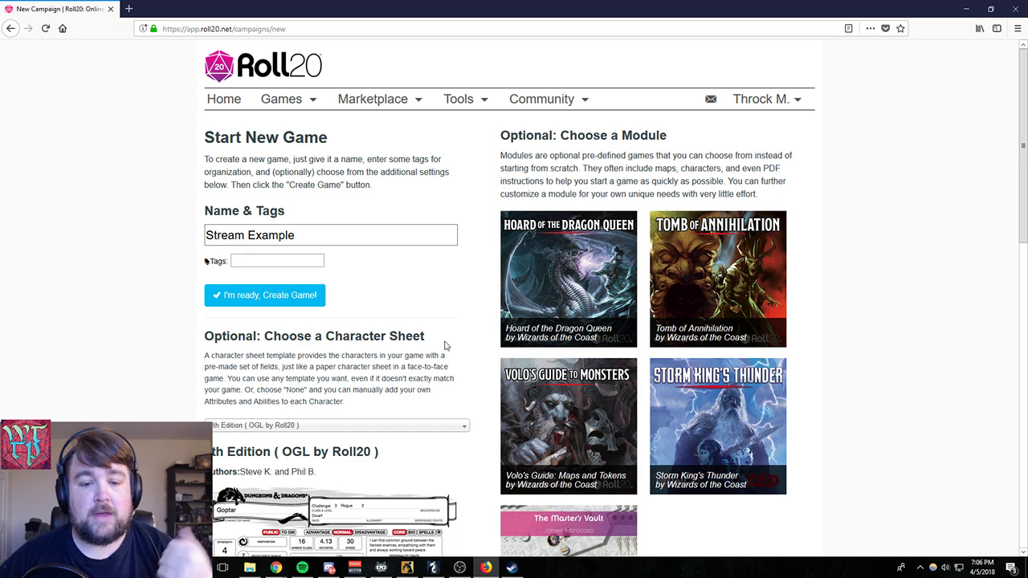
- Create the Stream Example game without tags or a module and open its Game Settings page
{"action": "left_click", "coordinate": [287, 297]}
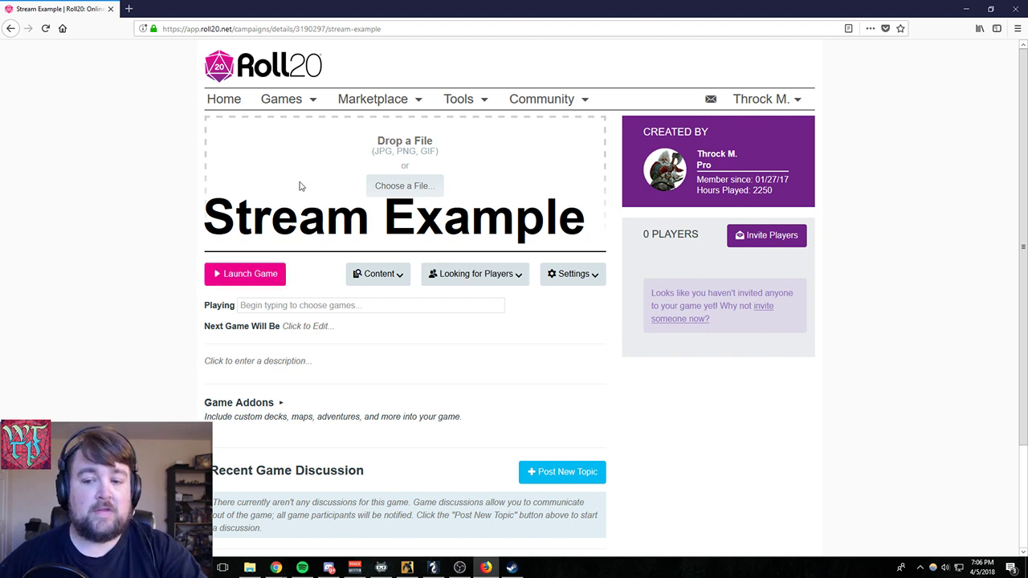
{"action": "left_click", "coordinate": [575, 277]}
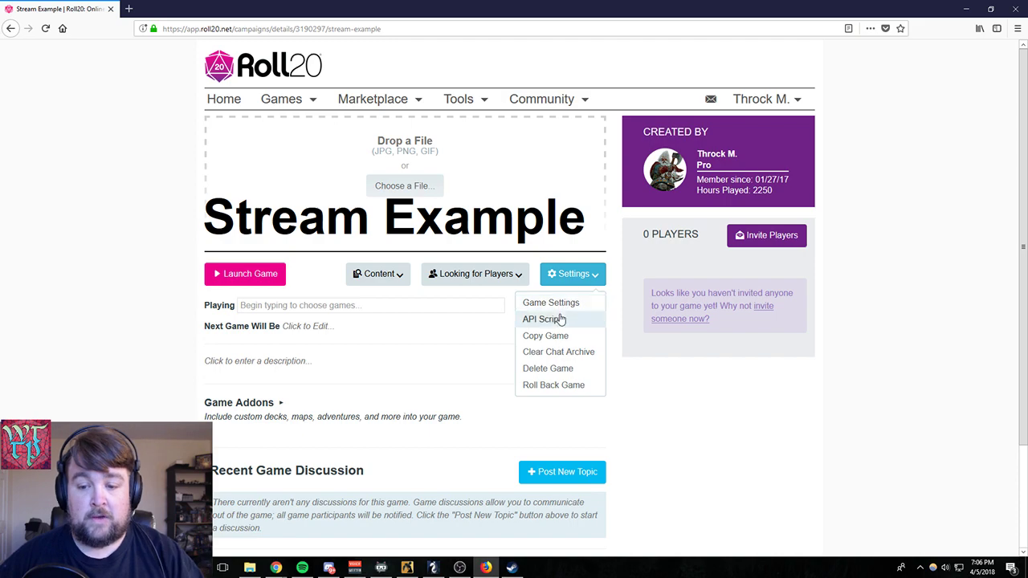
{"action": "left_click", "coordinate": [561, 306]}
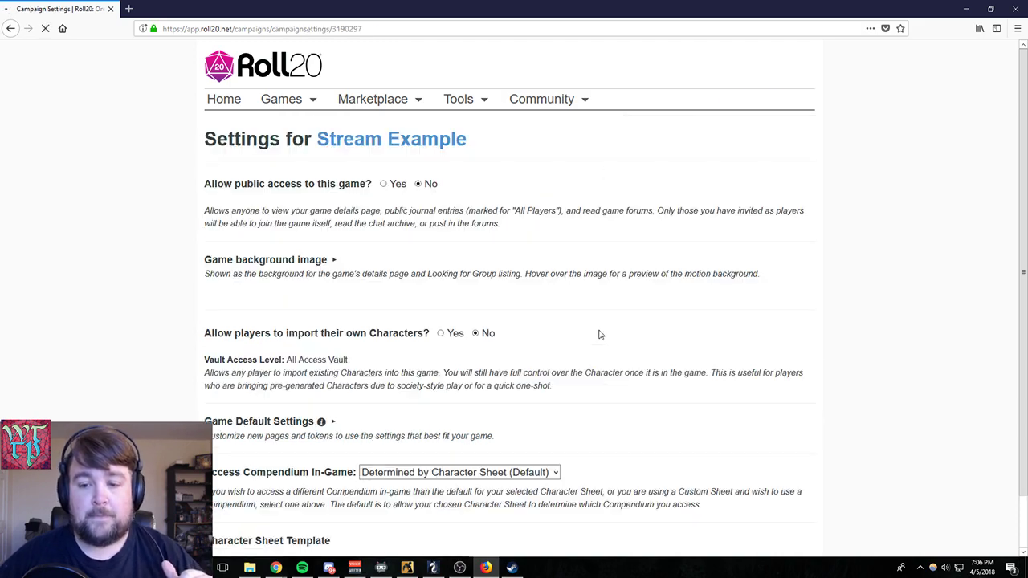
- Expand the game background image options and choose the Magic background for Stream Example
{"action": "scroll", "coordinate": [618, 314], "scroll_direction": "down", "scroll_amount": 5}
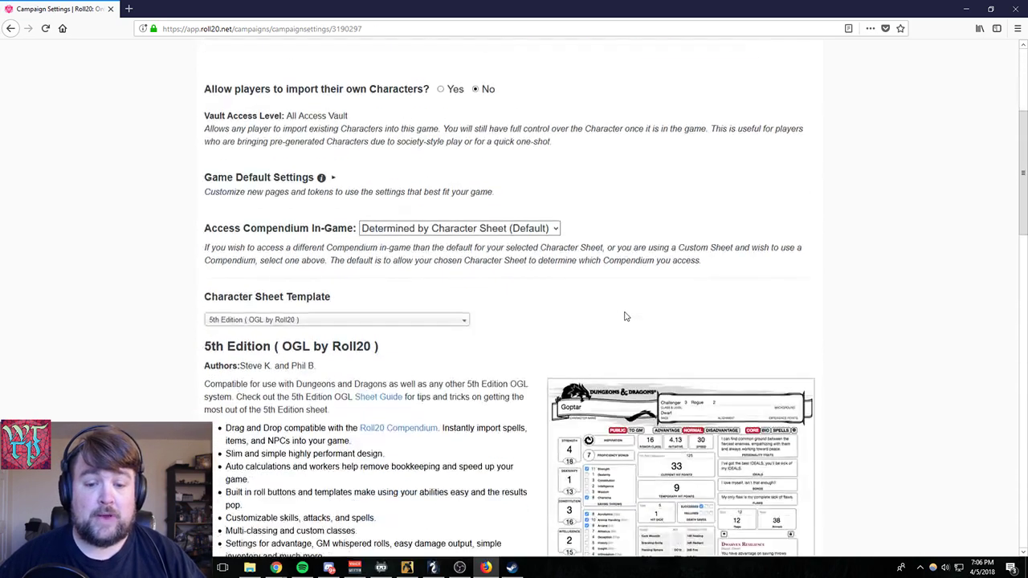
{"action": "scroll", "coordinate": [635, 321], "scroll_direction": "down", "scroll_amount": 4}
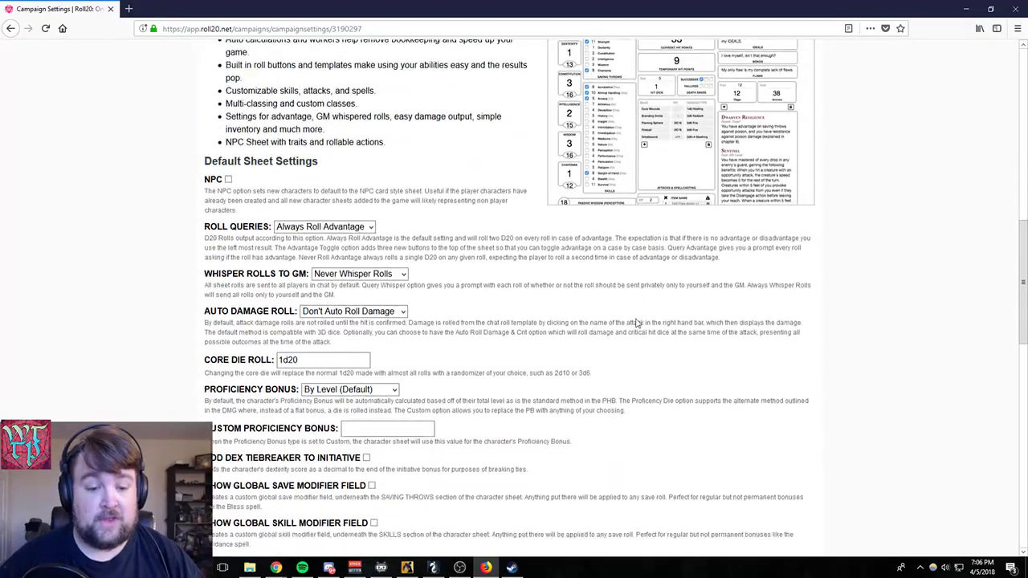
{"action": "scroll", "coordinate": [630, 323], "scroll_direction": "up", "scroll_amount": 9}
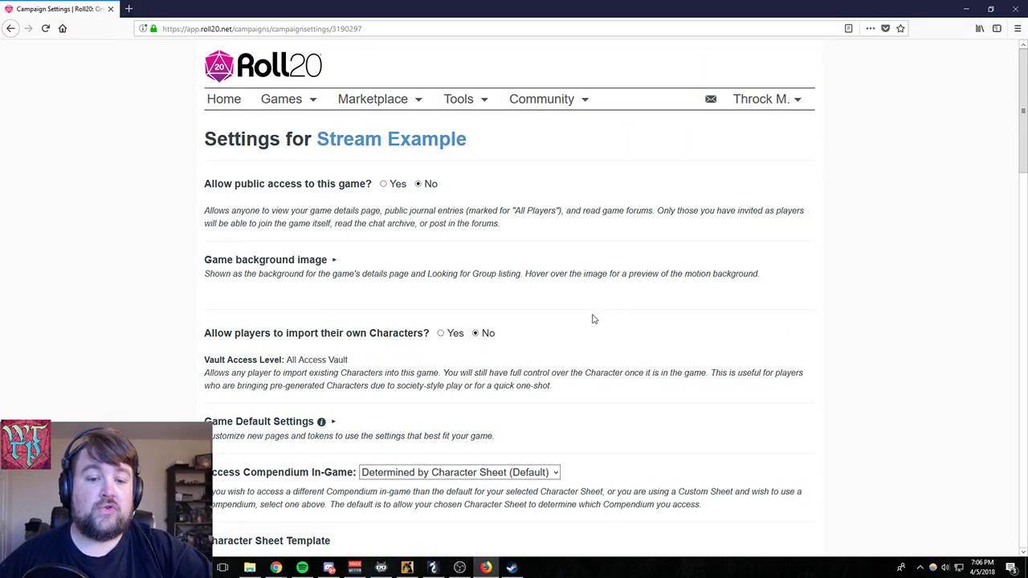
{"action": "left_click", "coordinate": [328, 262]}
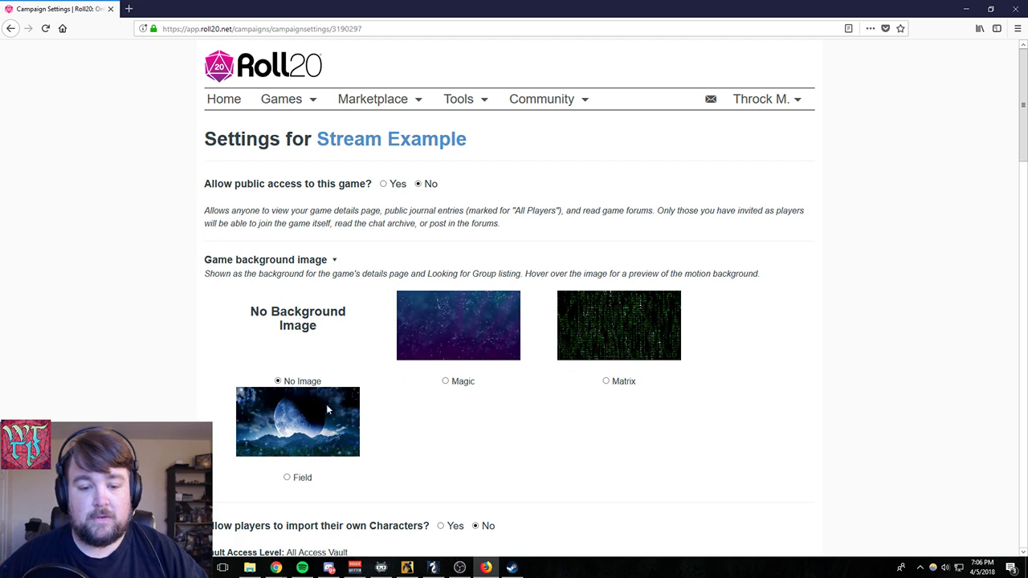
{"action": "left_click", "coordinate": [445, 381]}
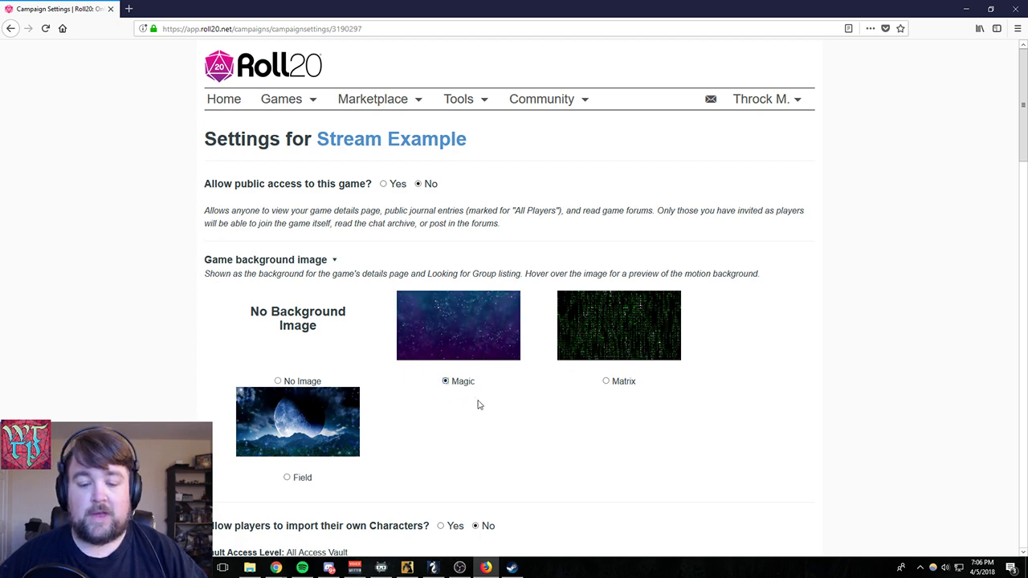
- Try allowing players to import their own Characters into the game
{"action": "scroll", "coordinate": [477, 405], "scroll_direction": "down", "scroll_amount": 3}
{"action": "scroll", "coordinate": [649, 342], "scroll_direction": "down", "scroll_amount": 2}
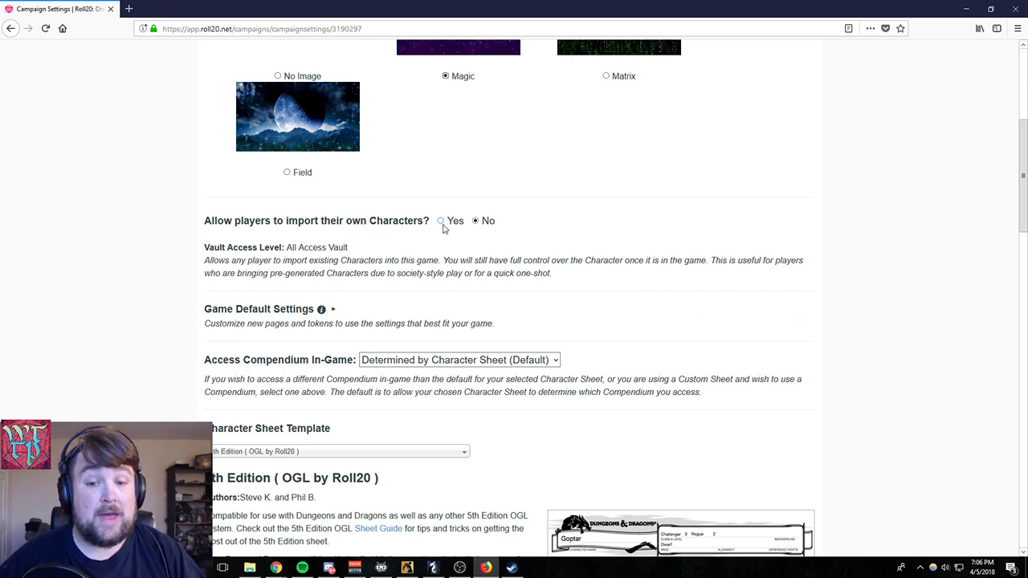
{"action": "left_click", "coordinate": [441, 223]}
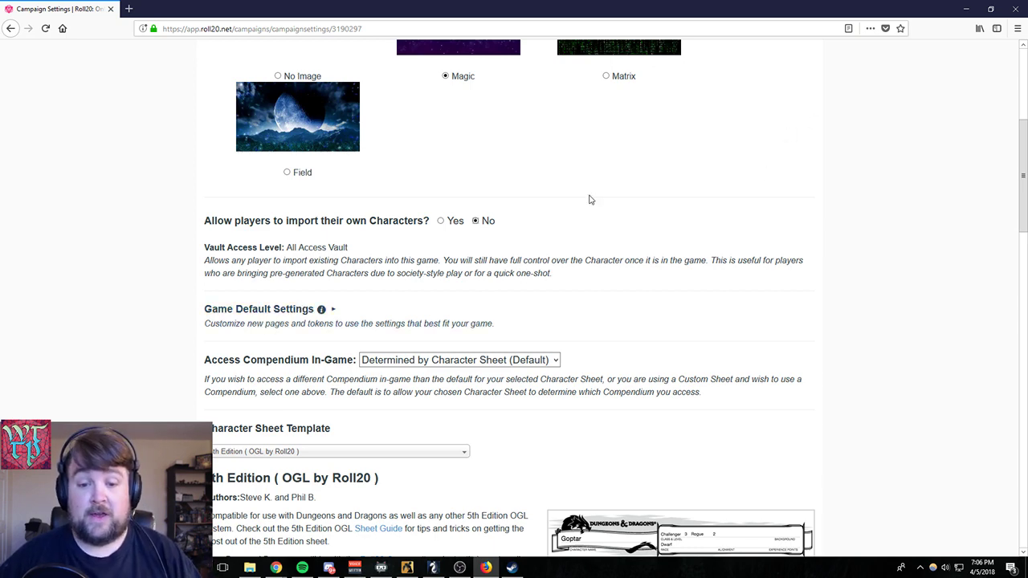
- Expand Game Default Settings and examine the page defaults, token defaults, player permissions, fog of war and lighting options
{"action": "scroll", "coordinate": [589, 199], "scroll_direction": "down", "scroll_amount": 3}
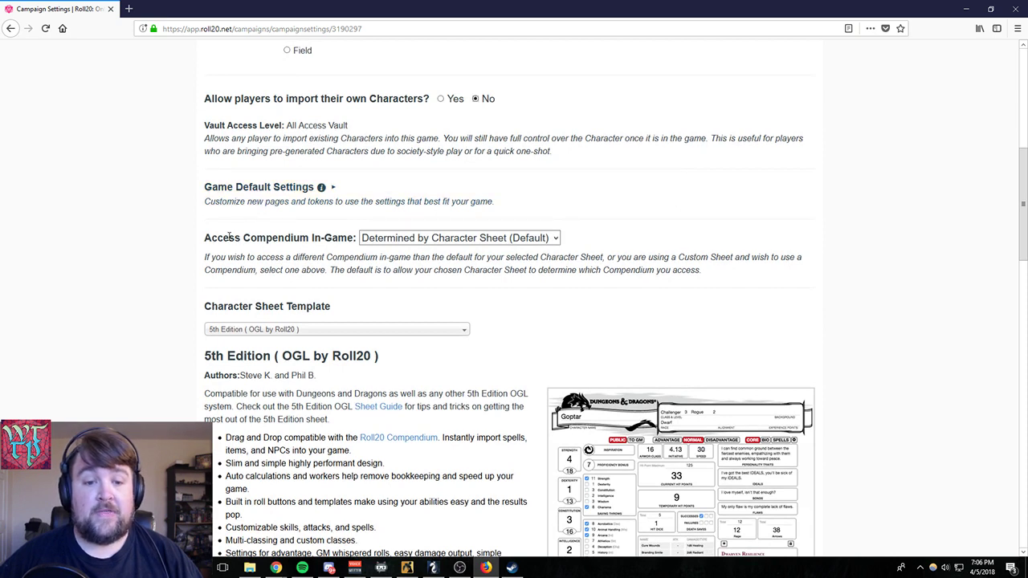
{"action": "left_click", "coordinate": [283, 187]}
{"action": "scroll", "coordinate": [454, 248], "scroll_direction": "down", "scroll_amount": 5}
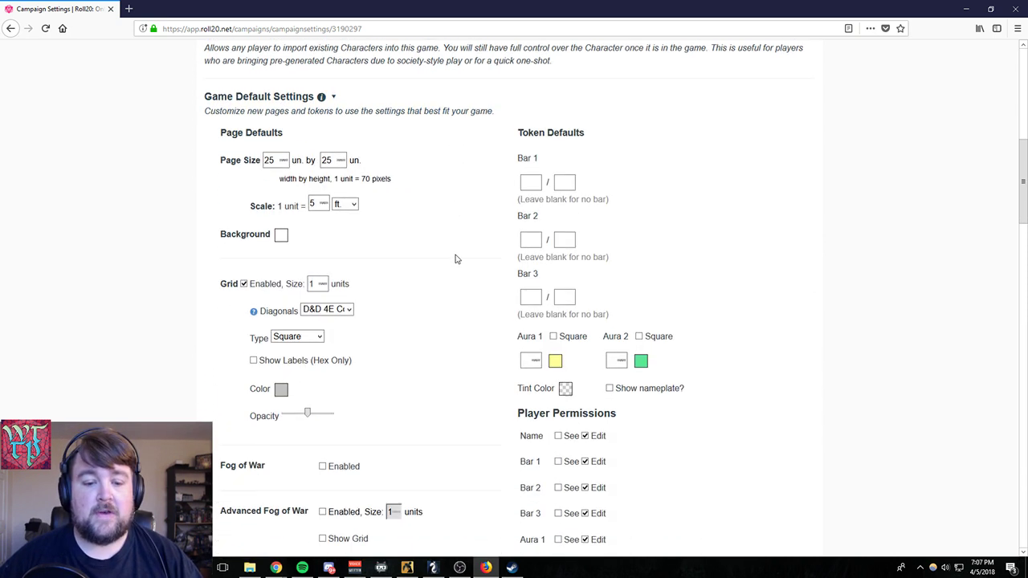
{"action": "scroll", "coordinate": [456, 262], "scroll_direction": "down", "scroll_amount": 2}
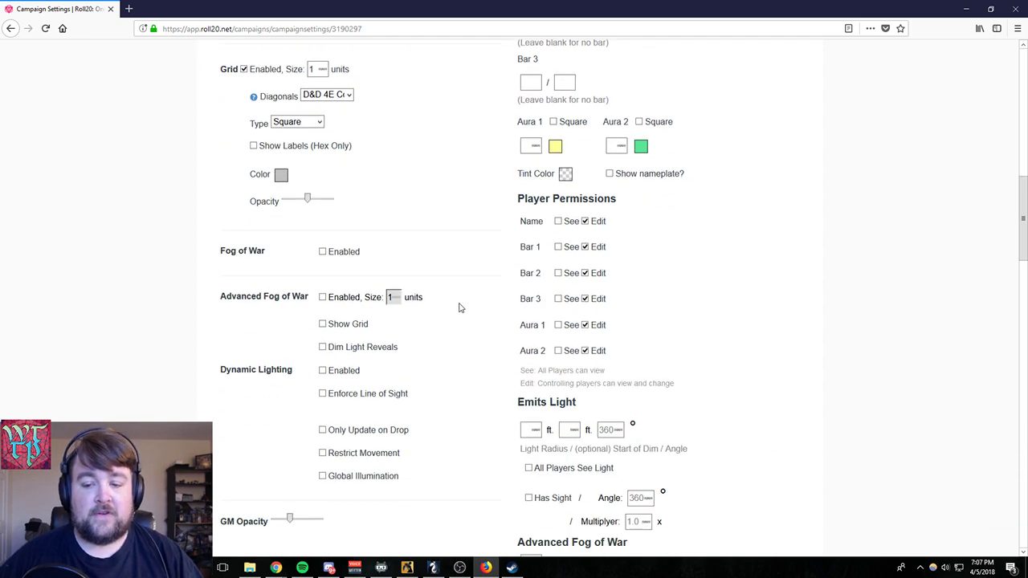
{"action": "scroll", "coordinate": [459, 305], "scroll_direction": "up", "scroll_amount": 5}
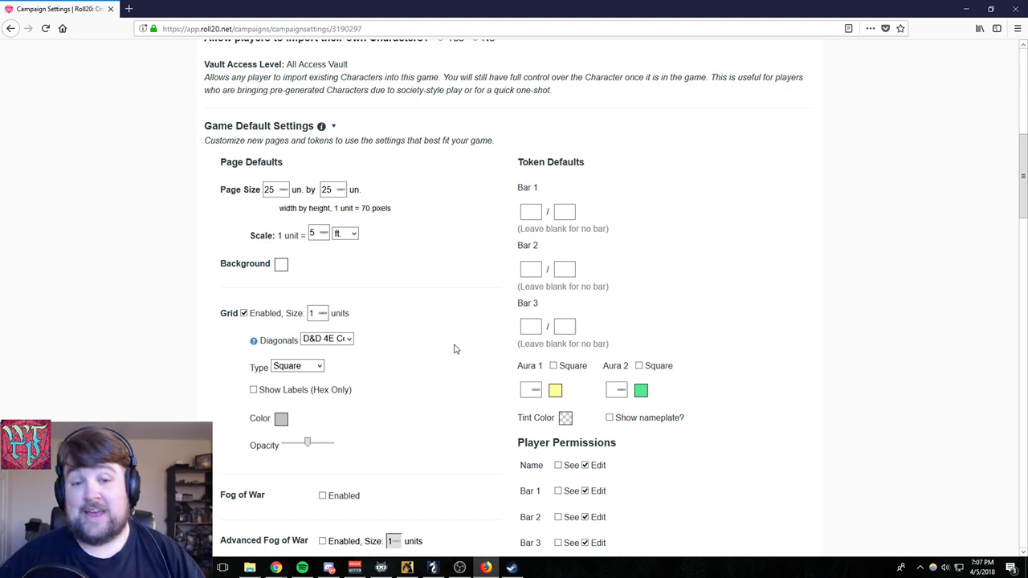
{"action": "scroll", "coordinate": [520, 310], "scroll_direction": "down", "scroll_amount": 3}
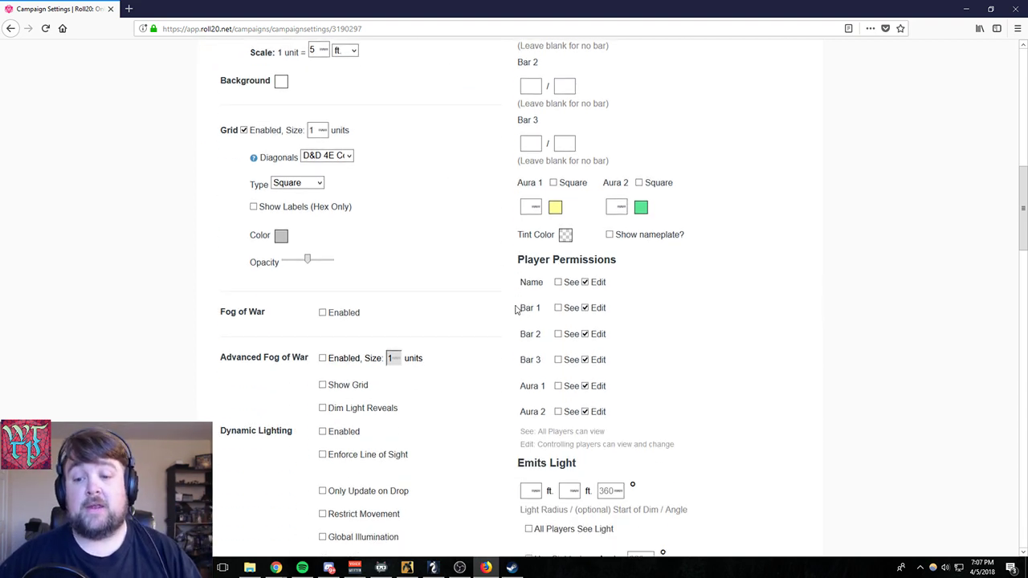
{"action": "scroll", "coordinate": [493, 326], "scroll_direction": "down", "scroll_amount": 3}
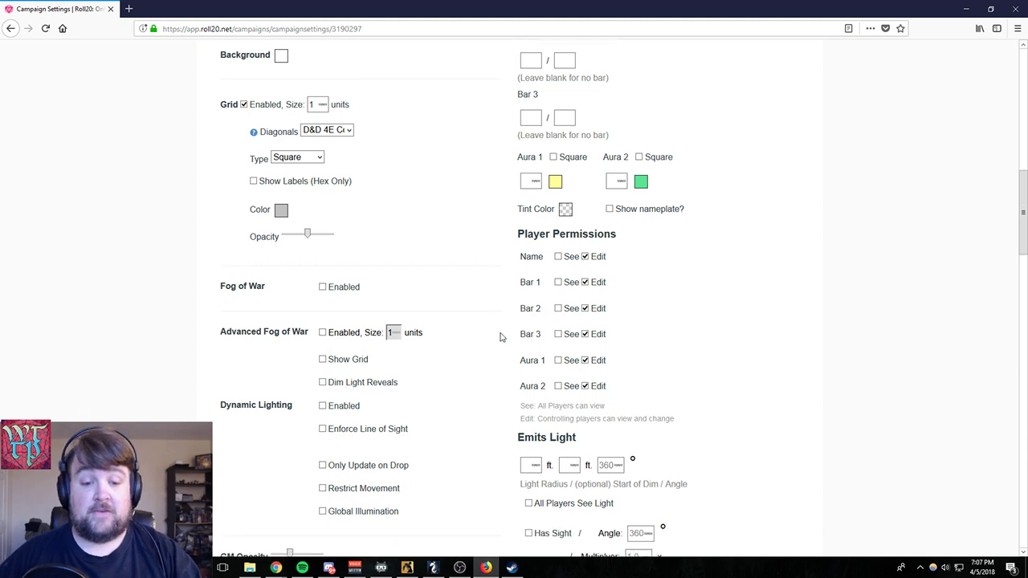
{"action": "scroll", "coordinate": [498, 337], "scroll_direction": "up", "scroll_amount": 9}
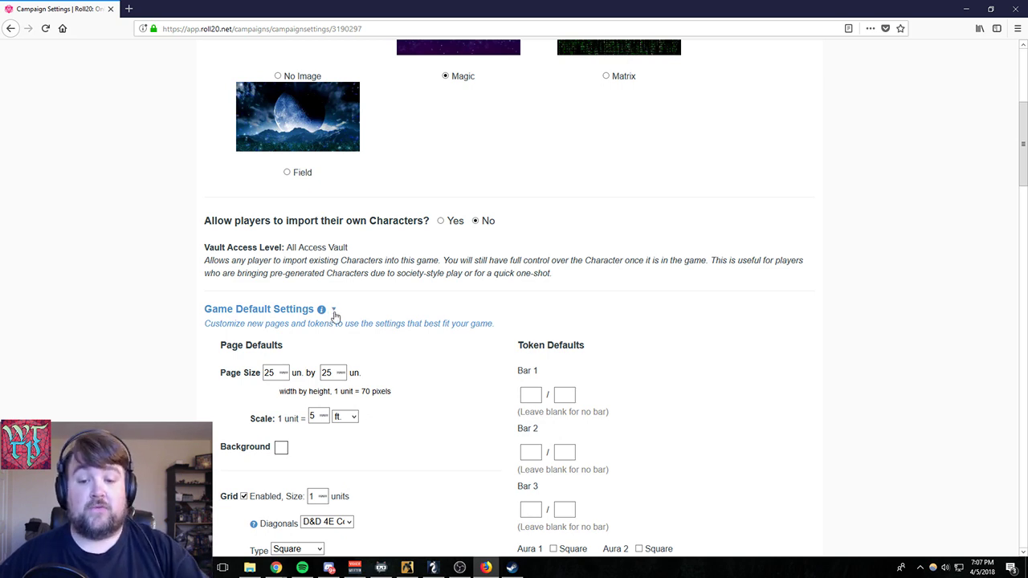
- Enable the See player permission for token Name in the token defaults, and collapse Game Default Settings
{"action": "scroll", "coordinate": [342, 321], "scroll_direction": "down", "scroll_amount": 2}
{"action": "scroll", "coordinate": [789, 329], "scroll_direction": "down", "scroll_amount": 4}
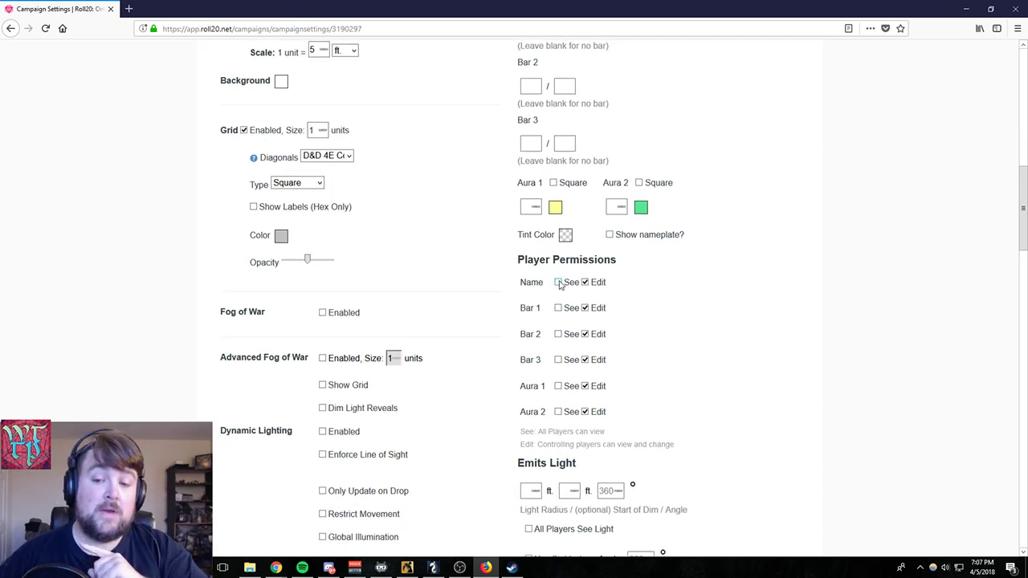
{"action": "left_click", "coordinate": [558, 282]}
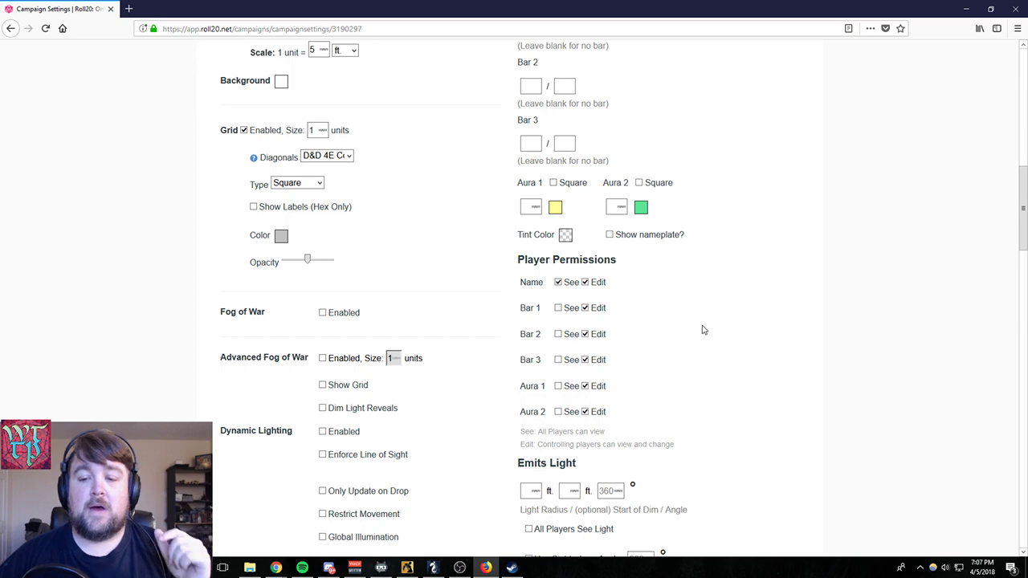
{"action": "scroll", "coordinate": [701, 330], "scroll_direction": "up", "scroll_amount": 5}
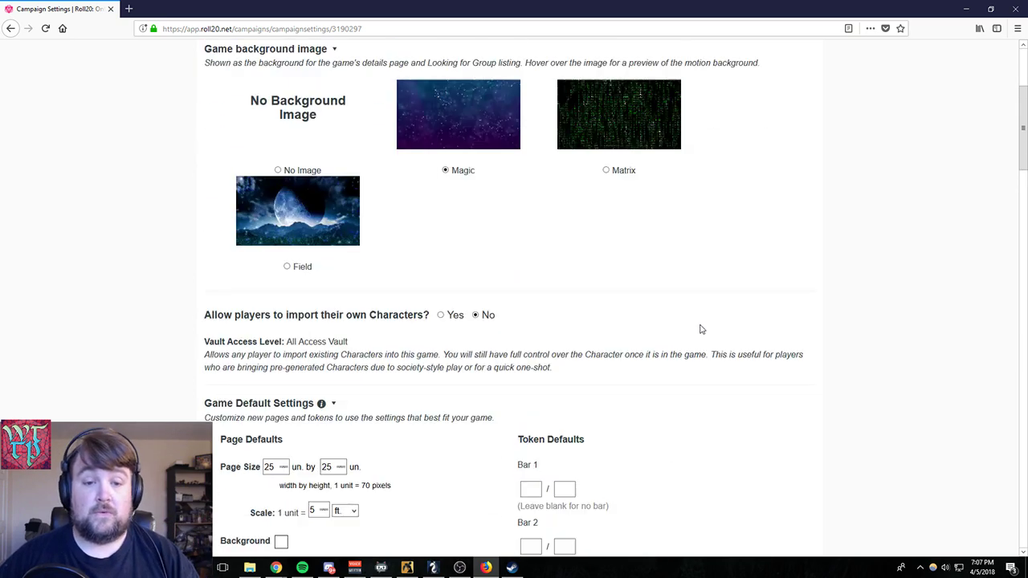
{"action": "scroll", "coordinate": [674, 331], "scroll_direction": "down", "scroll_amount": 1}
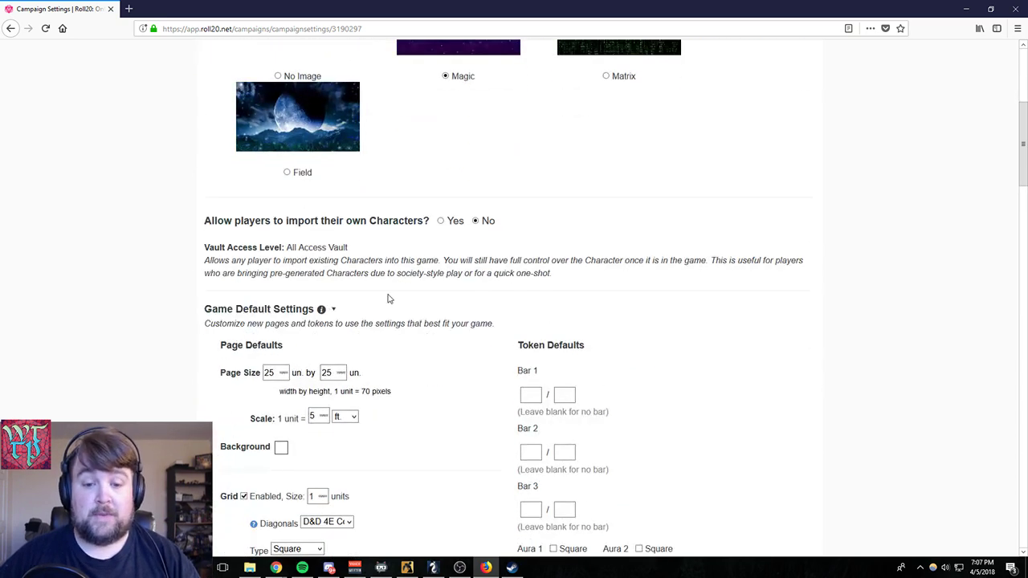
{"action": "left_click", "coordinate": [332, 311]}
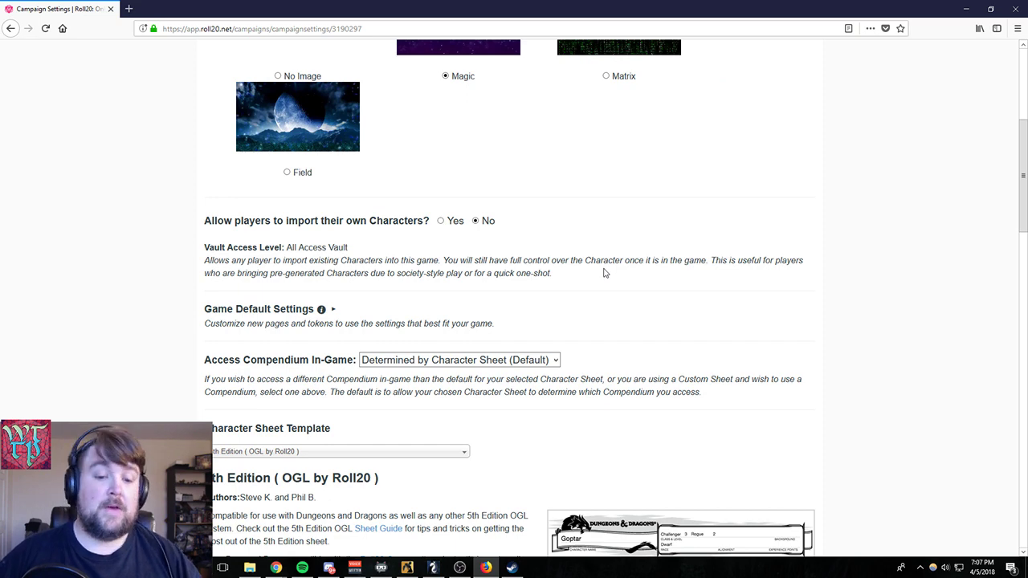
- Examine the Access Compendium In-Game description and its available choices, keeping Determined by Character Sheet (Default)
{"action": "scroll", "coordinate": [604, 271], "scroll_direction": "down", "scroll_amount": 1}
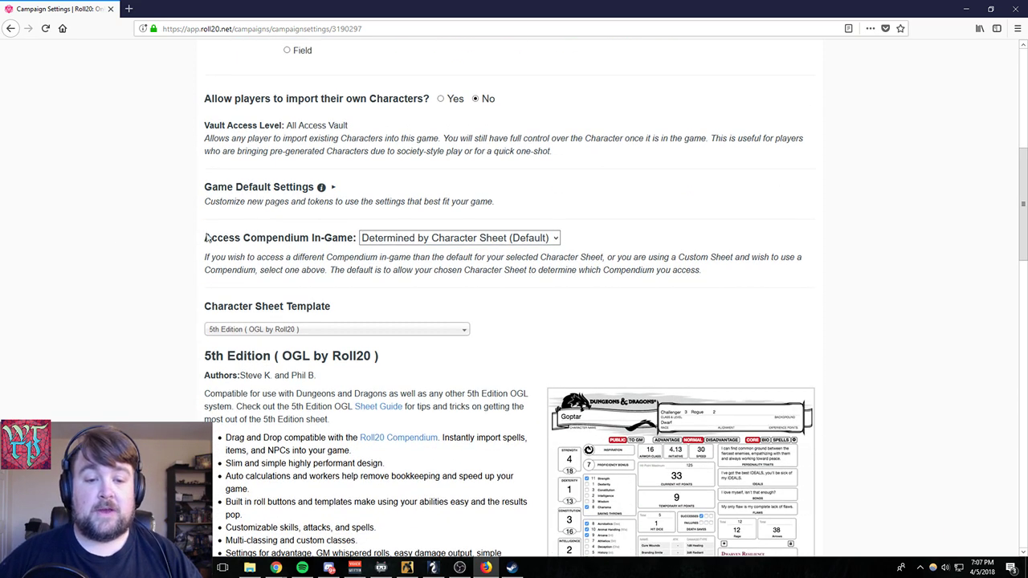
{"action": "left_click_drag", "start_coordinate": [202, 237], "coordinate": [657, 270]}
{"action": "left_click", "coordinate": [509, 239]}
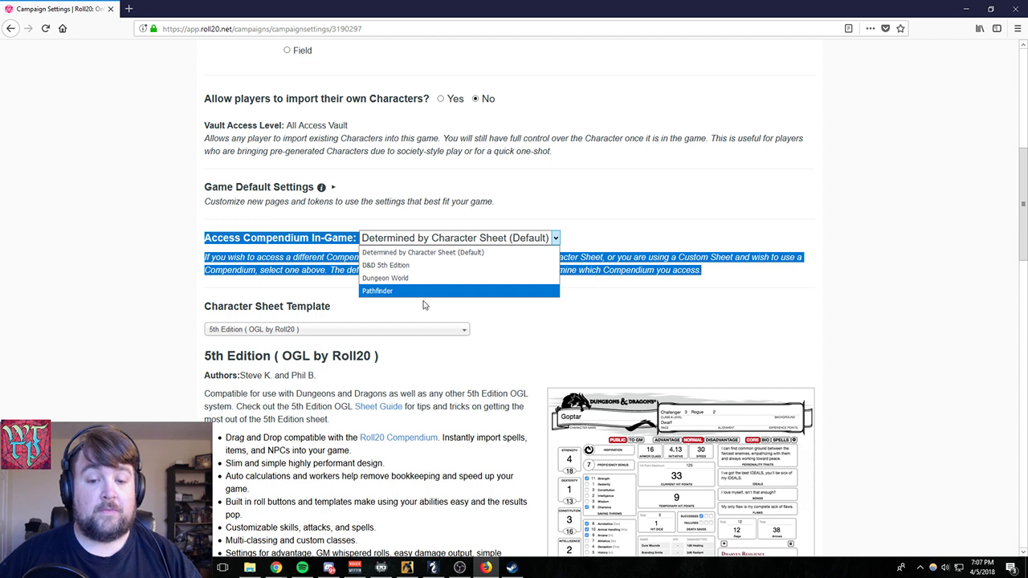
{"action": "left_click", "coordinate": [462, 242]}
{"action": "left_click", "coordinate": [501, 312]}
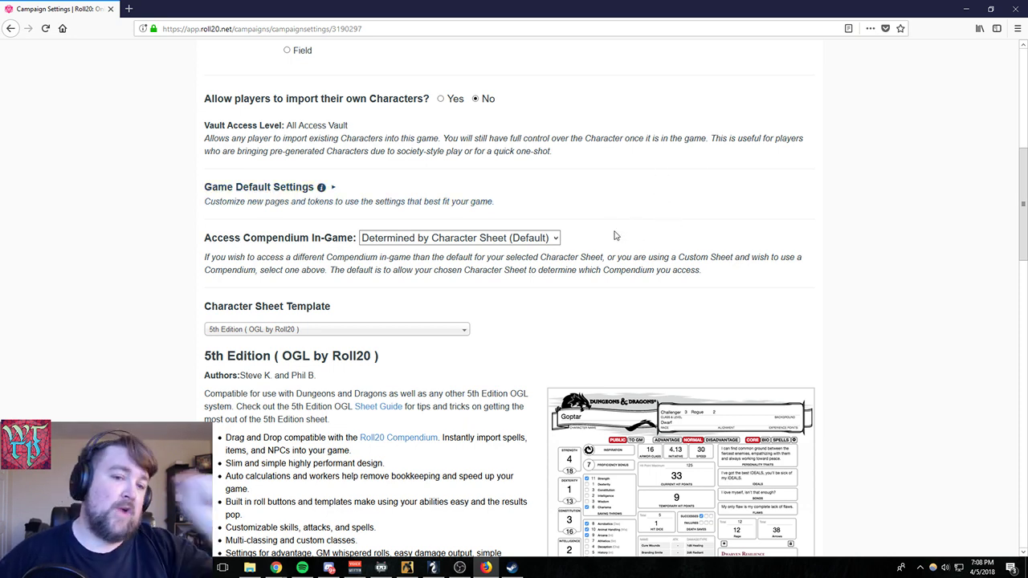
- Set Roll Queries to Advantage Toggle in the Default Sheet Settings
{"action": "scroll", "coordinate": [604, 269], "scroll_direction": "down", "scroll_amount": 3}
{"action": "scroll", "coordinate": [610, 273], "scroll_direction": "down", "scroll_amount": 9}
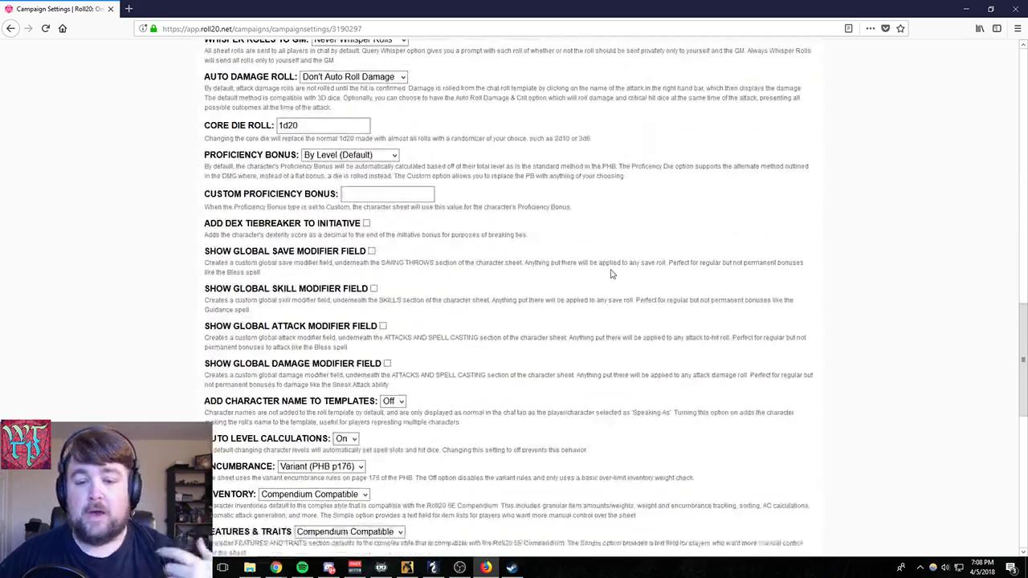
{"action": "scroll", "coordinate": [617, 275], "scroll_direction": "down", "scroll_amount": 3}
{"action": "scroll", "coordinate": [619, 282], "scroll_direction": "up", "scroll_amount": 10}
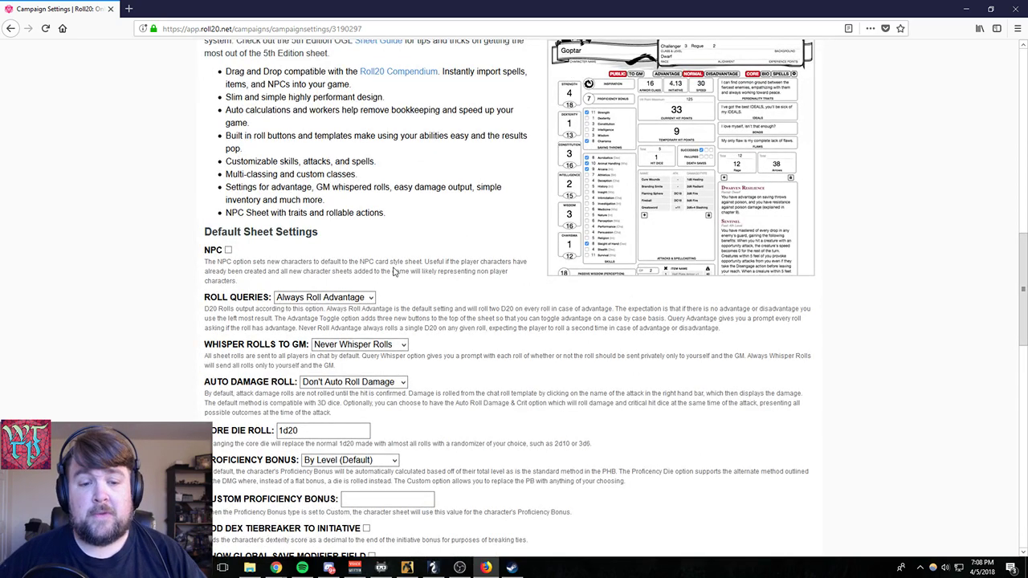
{"action": "scroll", "coordinate": [440, 261], "scroll_direction": "up", "scroll_amount": 1}
{"action": "scroll", "coordinate": [437, 259], "scroll_direction": "down", "scroll_amount": 2}
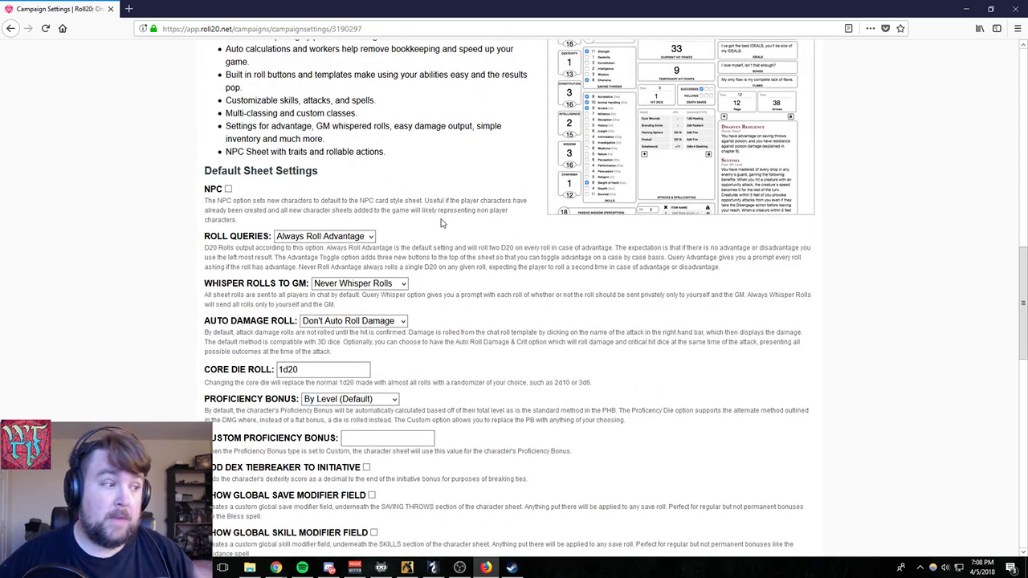
{"action": "left_click", "coordinate": [369, 236]}
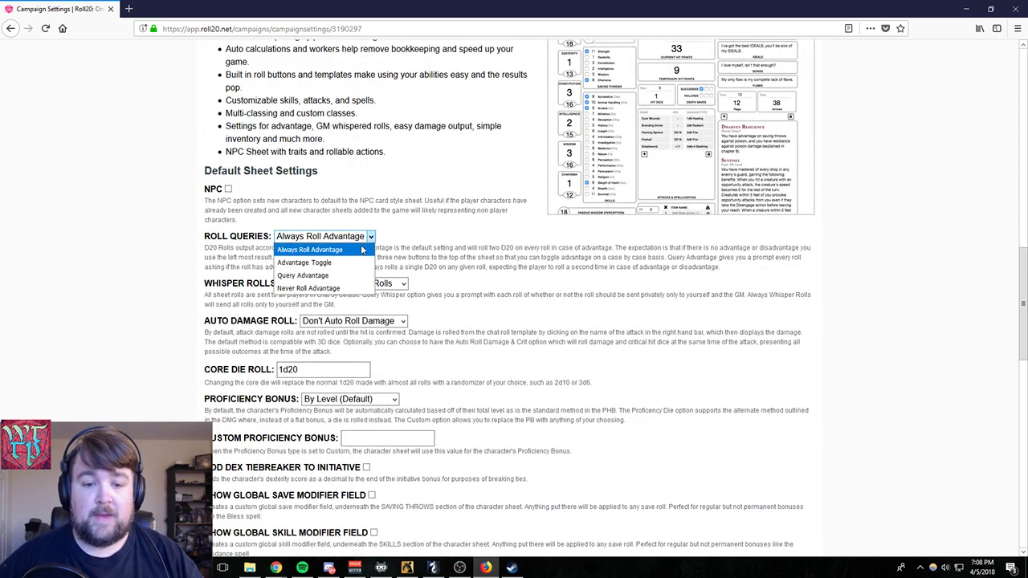
{"action": "left_click", "coordinate": [322, 262]}
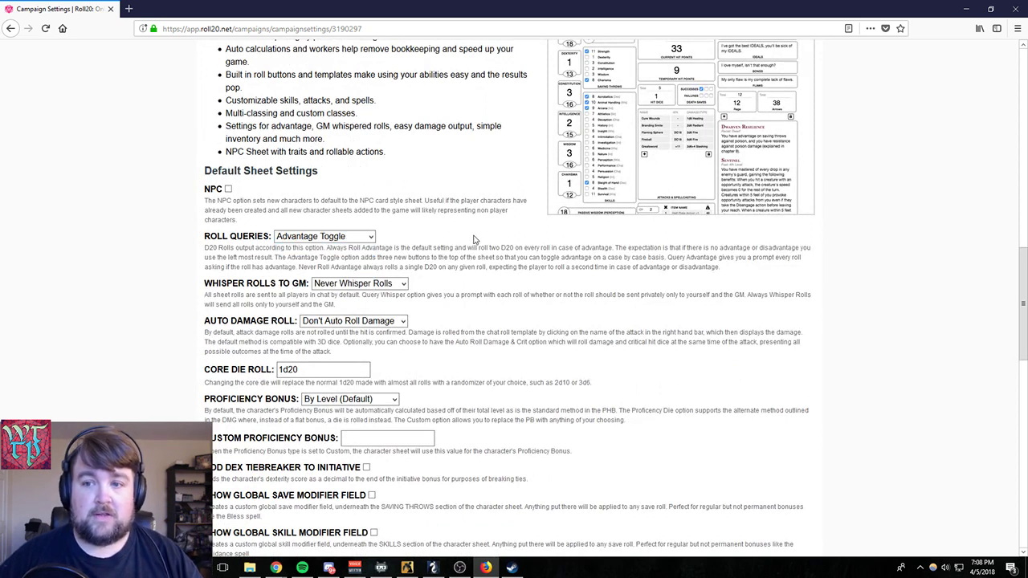
- Review the Whisper Rolls to GM choices without changing the Never Whisper Rolls setting
{"action": "scroll", "coordinate": [417, 265], "scroll_direction": "up", "scroll_amount": 2}
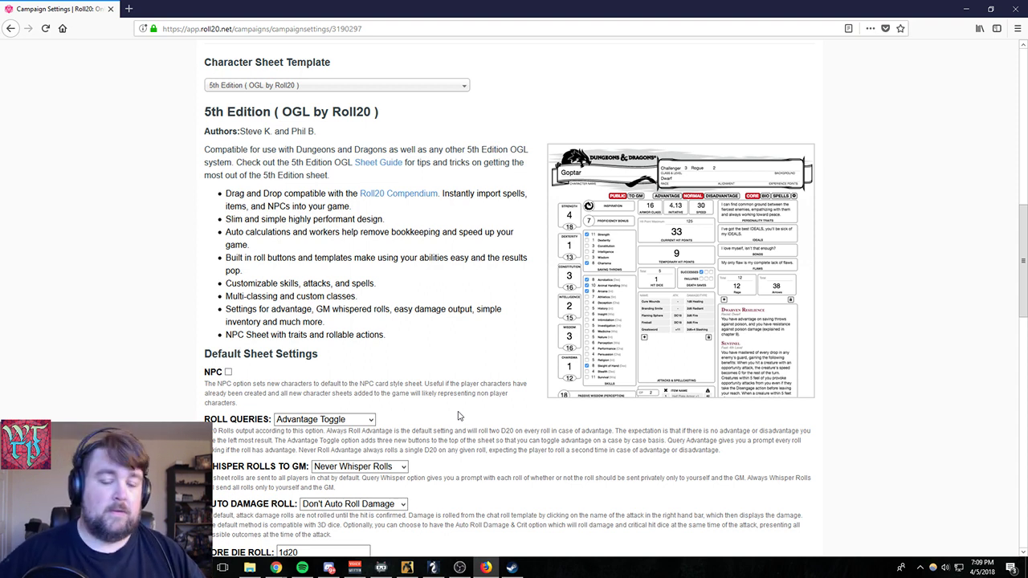
{"action": "scroll", "coordinate": [438, 285], "scroll_direction": "down", "scroll_amount": 4}
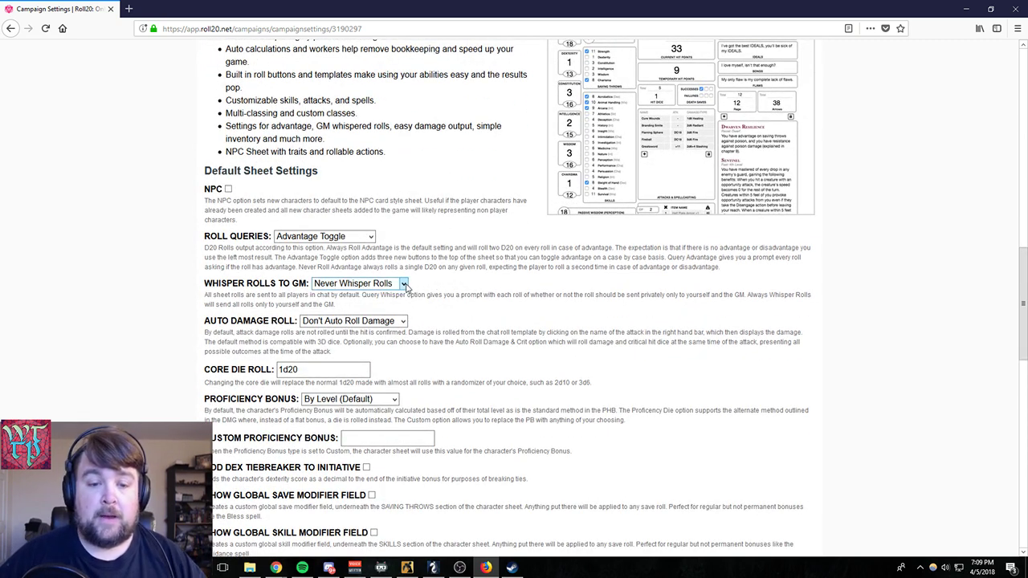
{"action": "left_click", "coordinate": [404, 284]}
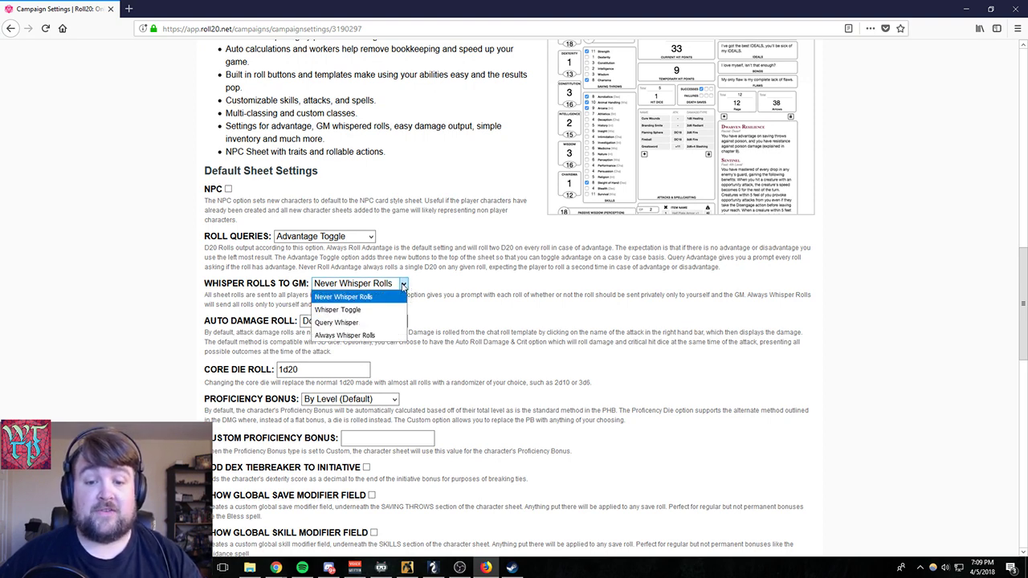
{"action": "left_click", "coordinate": [404, 285]}
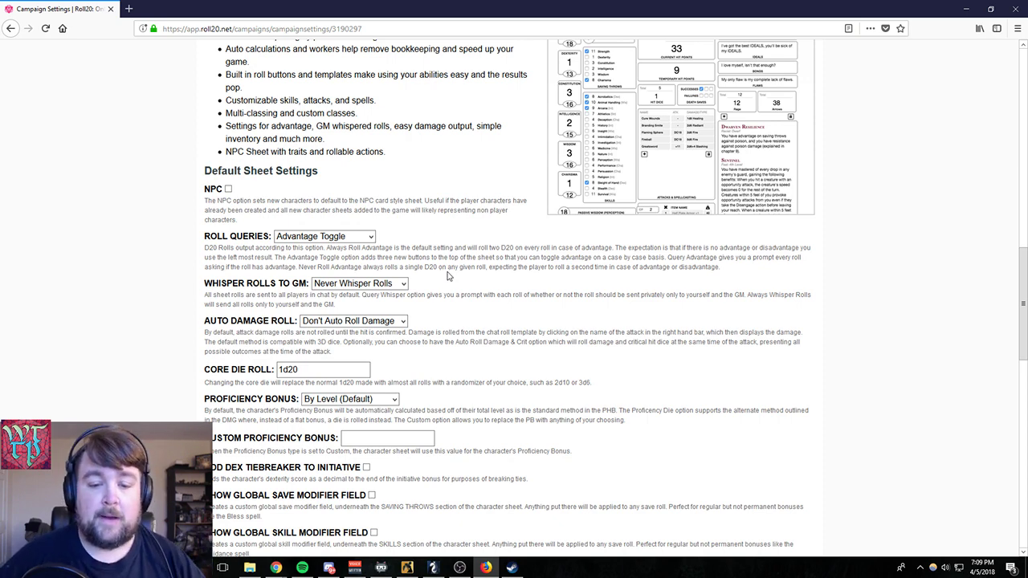
- Examine the Default Sheet Settings from Add DEX Tiebreaker to Initiative onward, highlighting the Show Global Save Modifier Field label
{"action": "scroll", "coordinate": [448, 276], "scroll_direction": "down", "scroll_amount": 3}
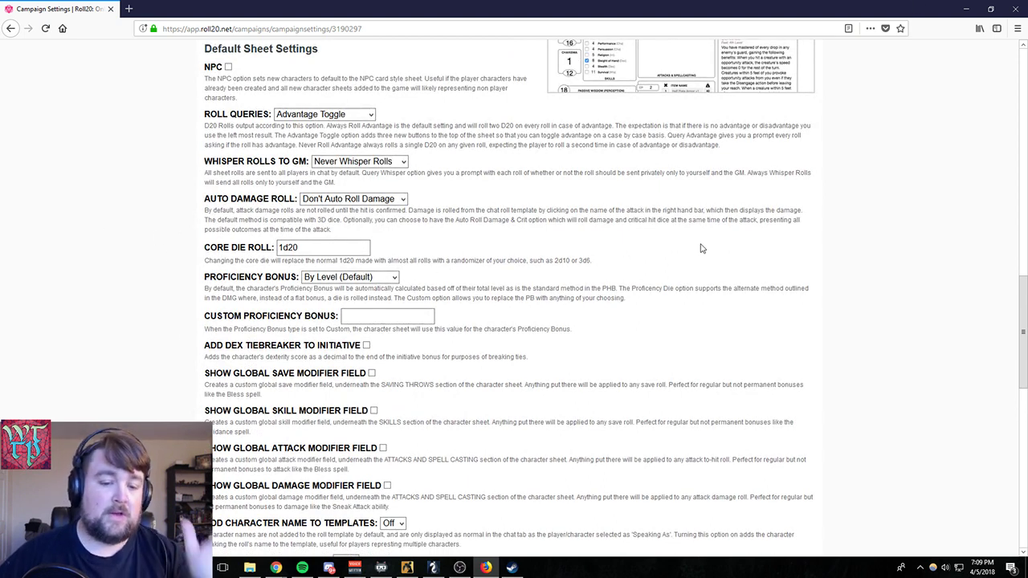
{"action": "scroll", "coordinate": [701, 249], "scroll_direction": "down", "scroll_amount": 3}
{"action": "scroll", "coordinate": [688, 281], "scroll_direction": "down", "scroll_amount": 2}
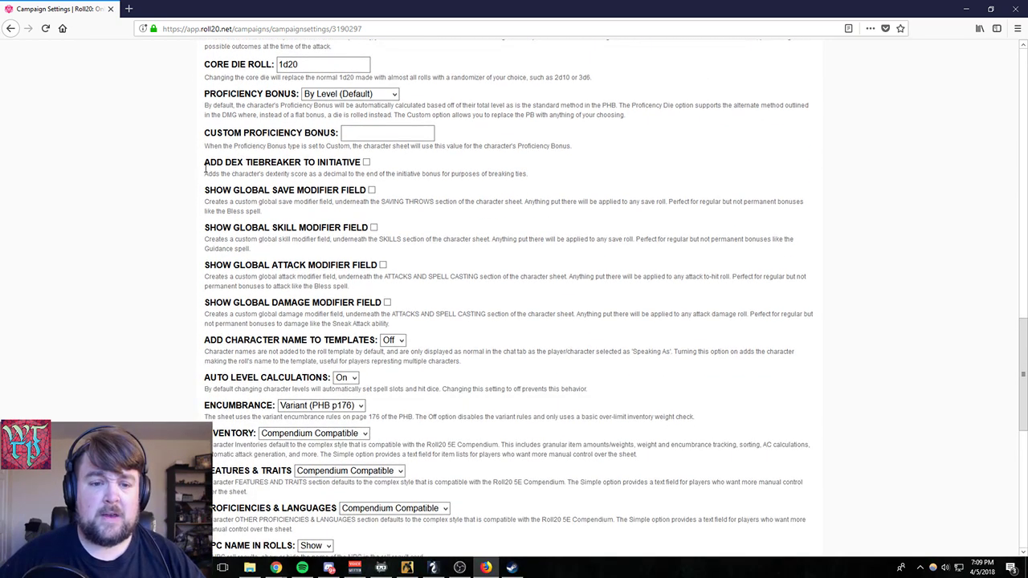
{"action": "left_click_drag", "start_coordinate": [208, 166], "coordinate": [399, 239]}
{"action": "left_click", "coordinate": [299, 189]}
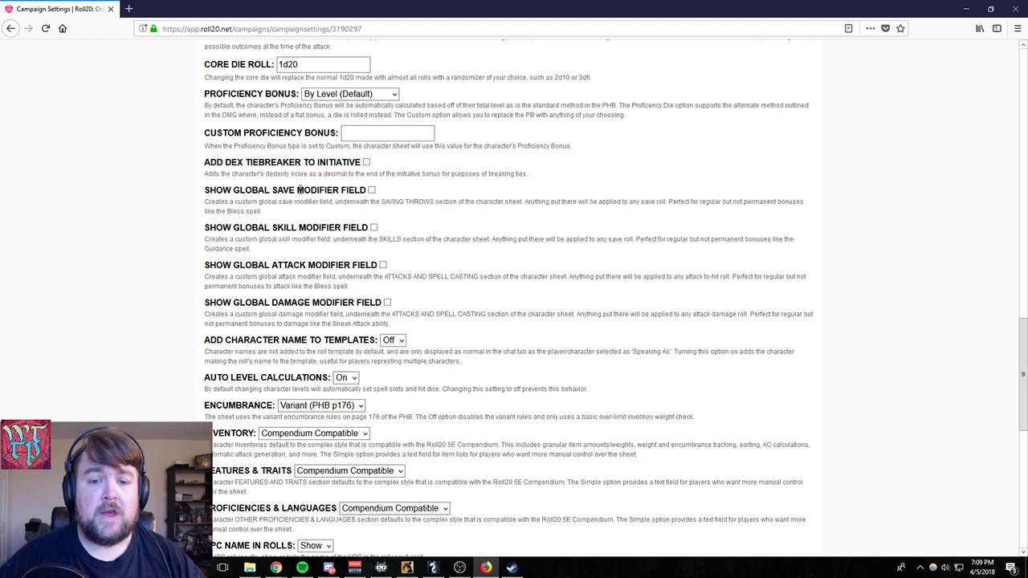
{"action": "left_click_drag", "start_coordinate": [205, 190], "coordinate": [438, 191]}
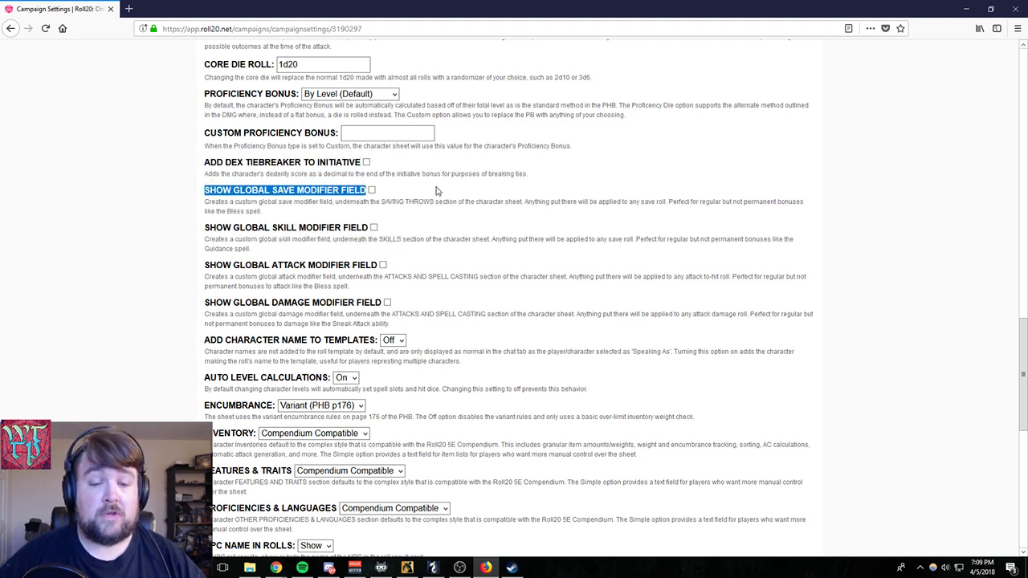
- Save the game settings with Dungeons and Dragons Styling kept On, and return to the Stream Example game page
{"action": "left_click", "coordinate": [498, 215]}
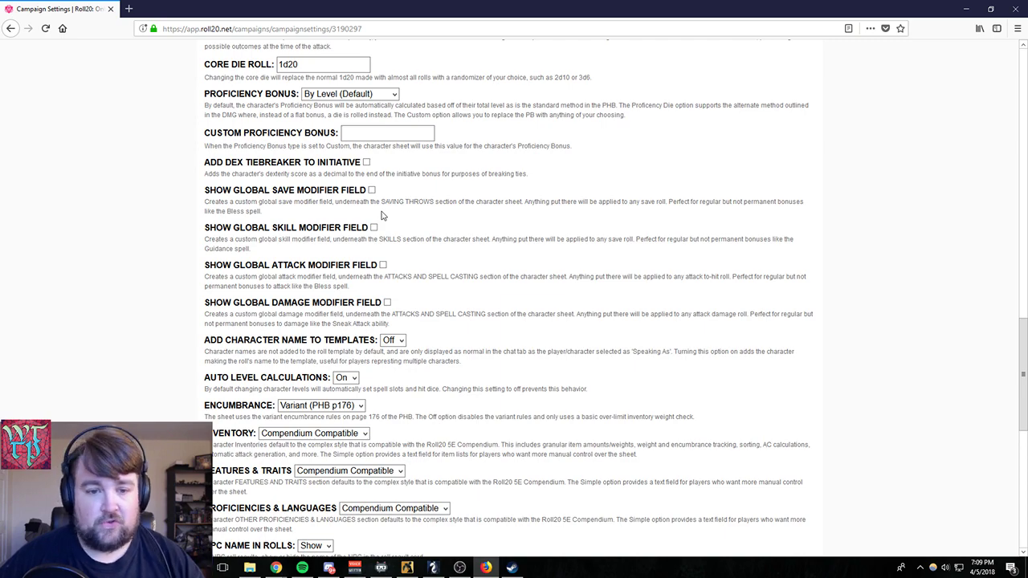
{"action": "scroll", "coordinate": [384, 215], "scroll_direction": "down", "scroll_amount": 6}
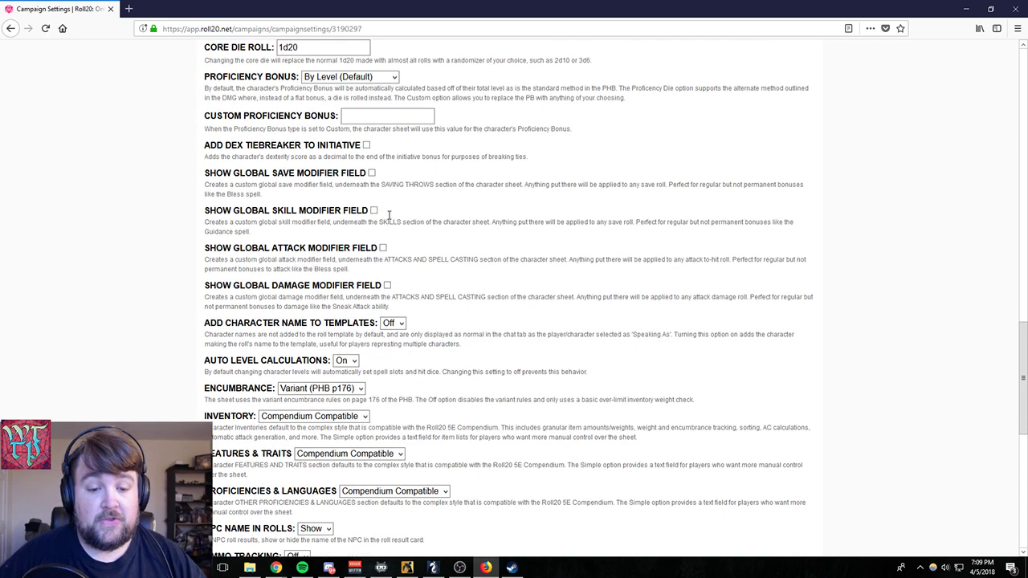
{"action": "scroll", "coordinate": [553, 299], "scroll_direction": "down", "scroll_amount": 4}
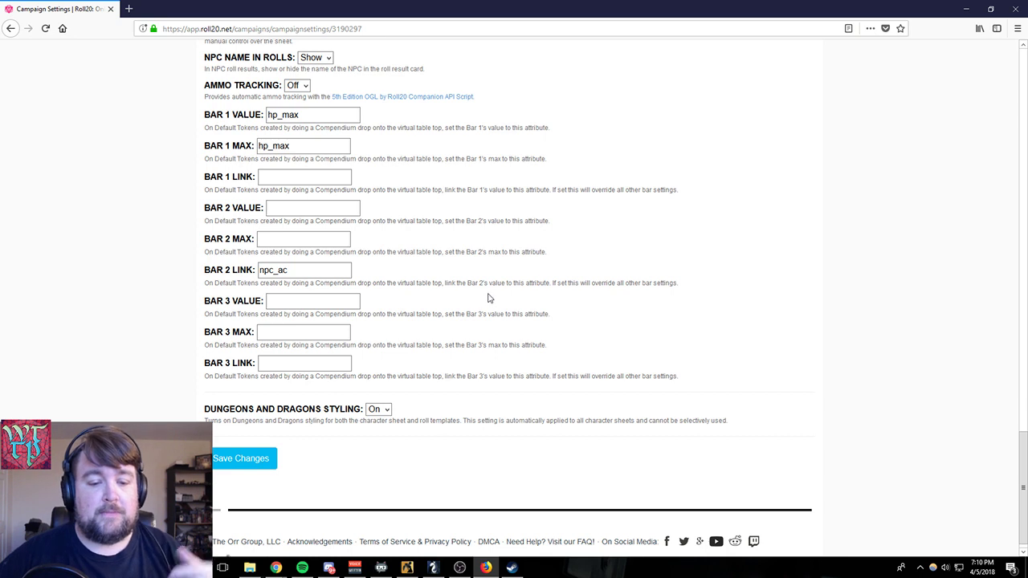
{"action": "left_click", "coordinate": [378, 410]}
{"action": "left_click", "coordinate": [378, 418]}
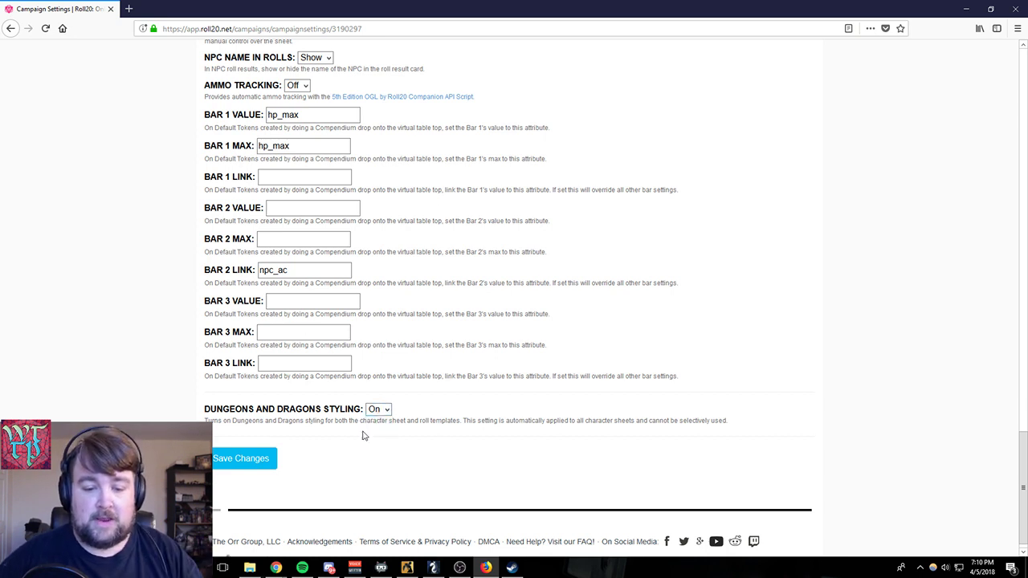
{"action": "left_click", "coordinate": [262, 459]}
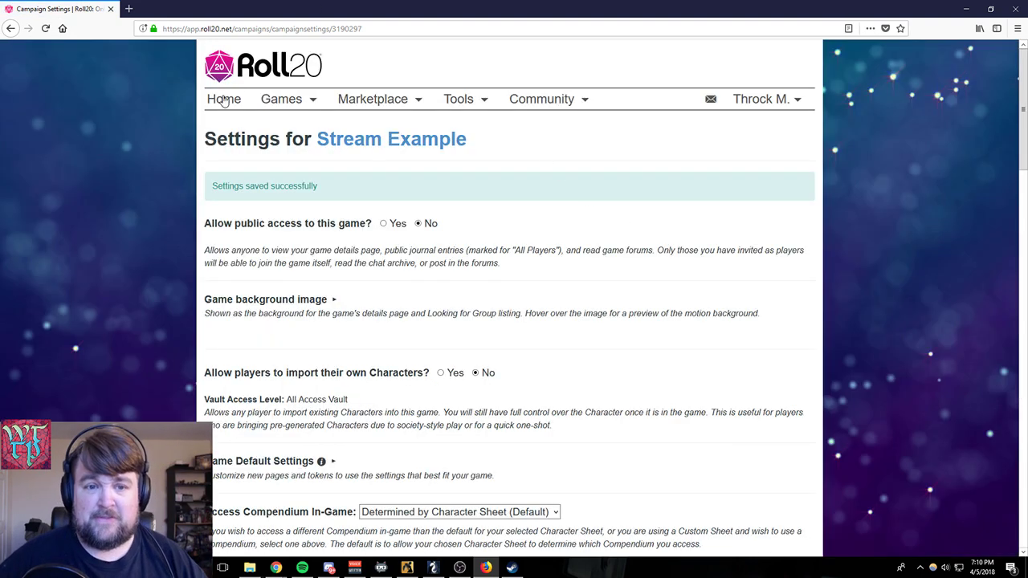
{"action": "mouse_move", "coordinate": [274, 108]}
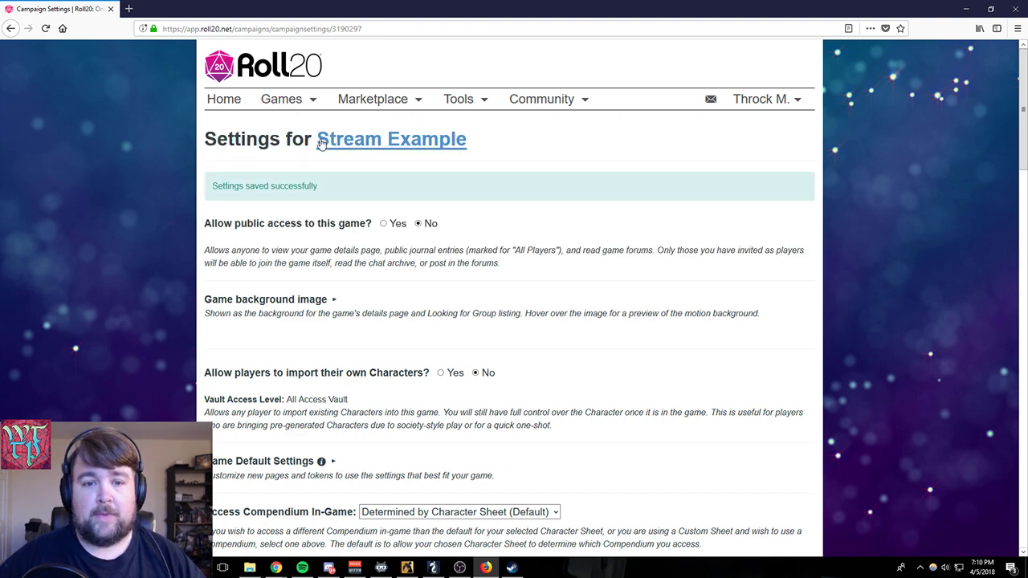
{"action": "left_click", "coordinate": [323, 142]}
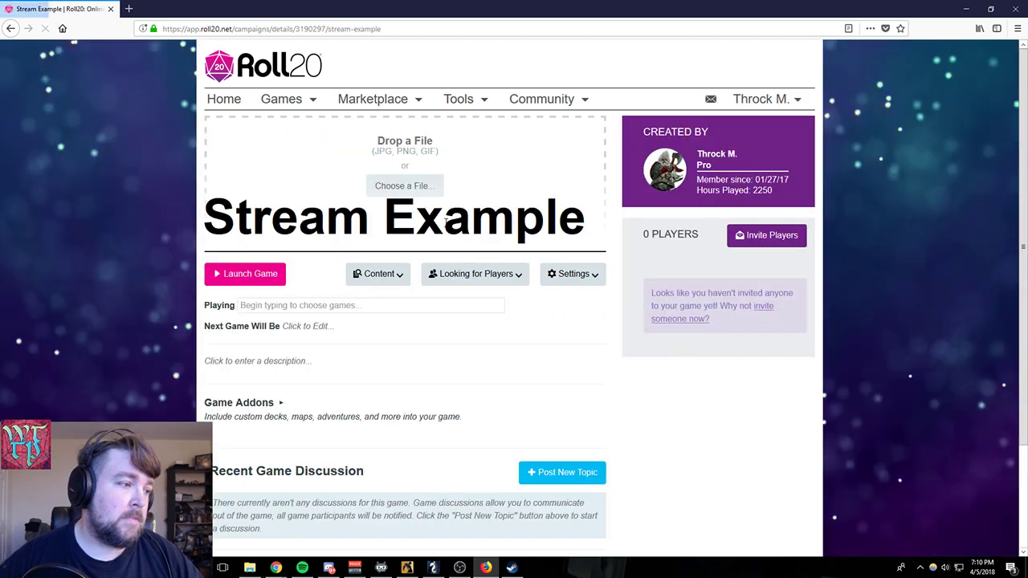
- Review the Invite Players options, highlighting the share link and checking the email address field, without sending an invitation
{"action": "left_click", "coordinate": [758, 234]}
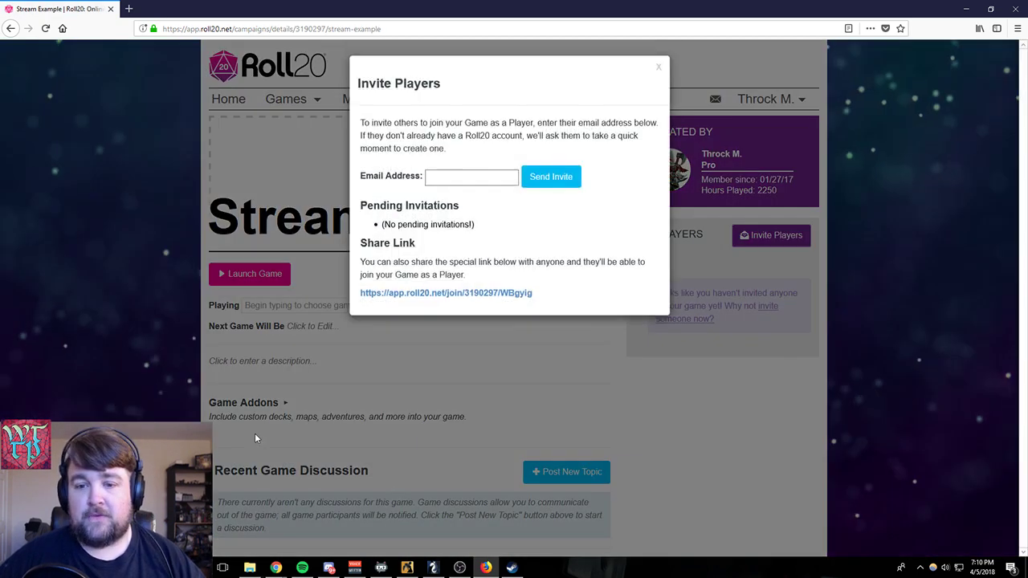
{"action": "left_click_drag", "start_coordinate": [546, 298], "coordinate": [212, 315]}
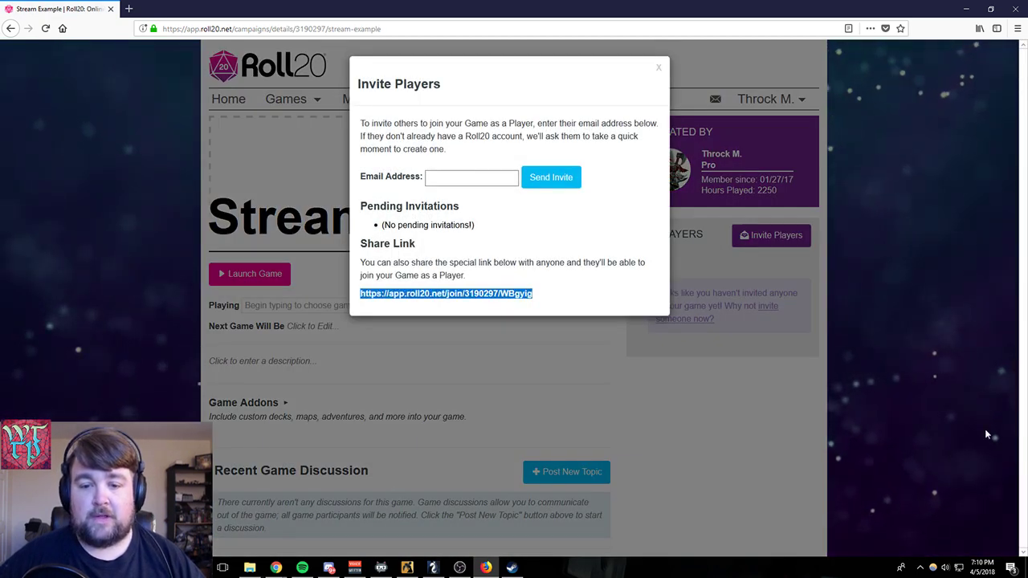
{"action": "left_click", "coordinate": [489, 182]}
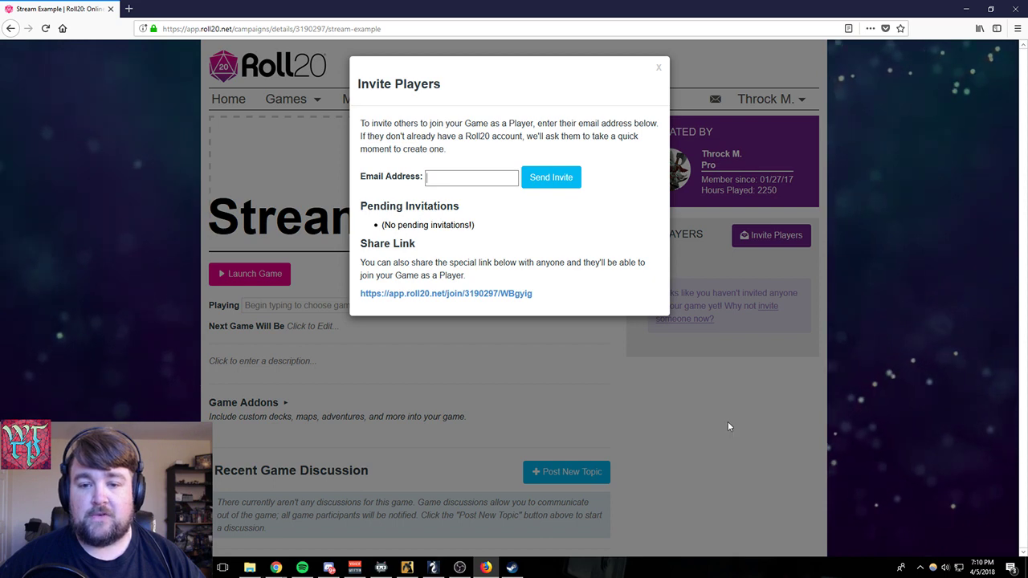
{"action": "left_click", "coordinate": [727, 426]}
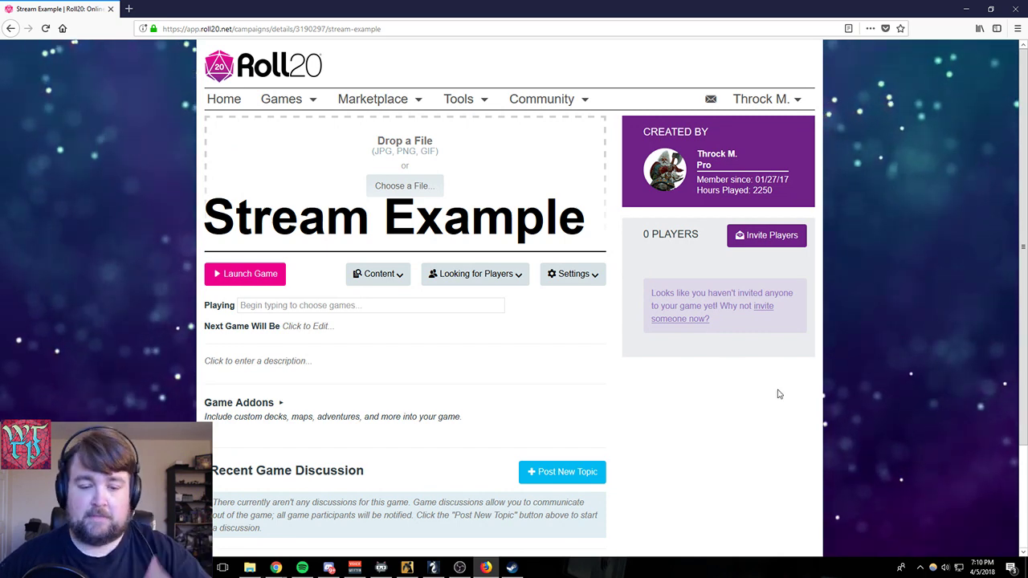
- Add the Roll20 Pro Map Pack addon to the Stream Example game
{"action": "scroll", "coordinate": [679, 419], "scroll_direction": "down", "scroll_amount": 3}
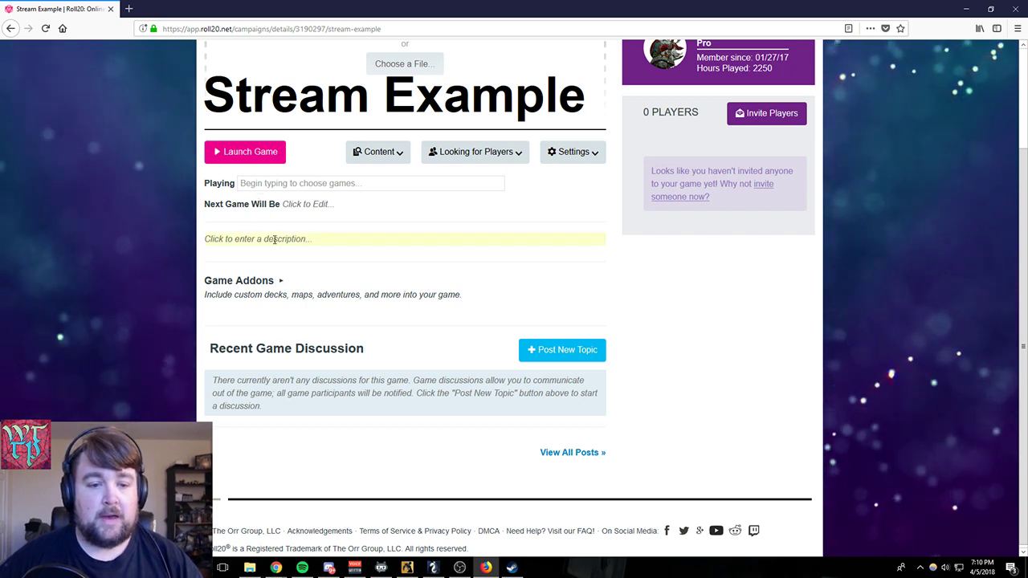
{"action": "left_click", "coordinate": [280, 285]}
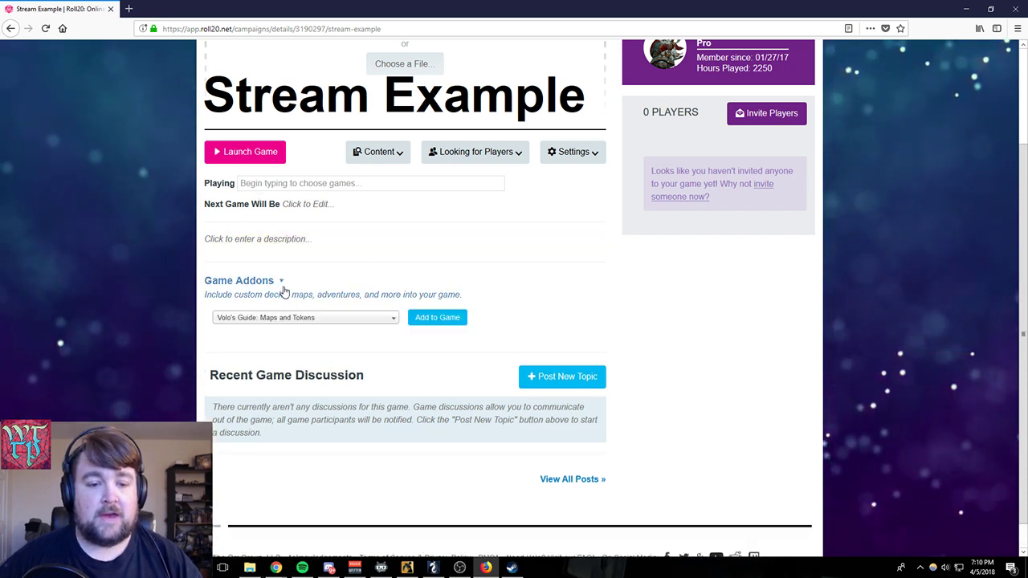
{"action": "left_click", "coordinate": [350, 321]}
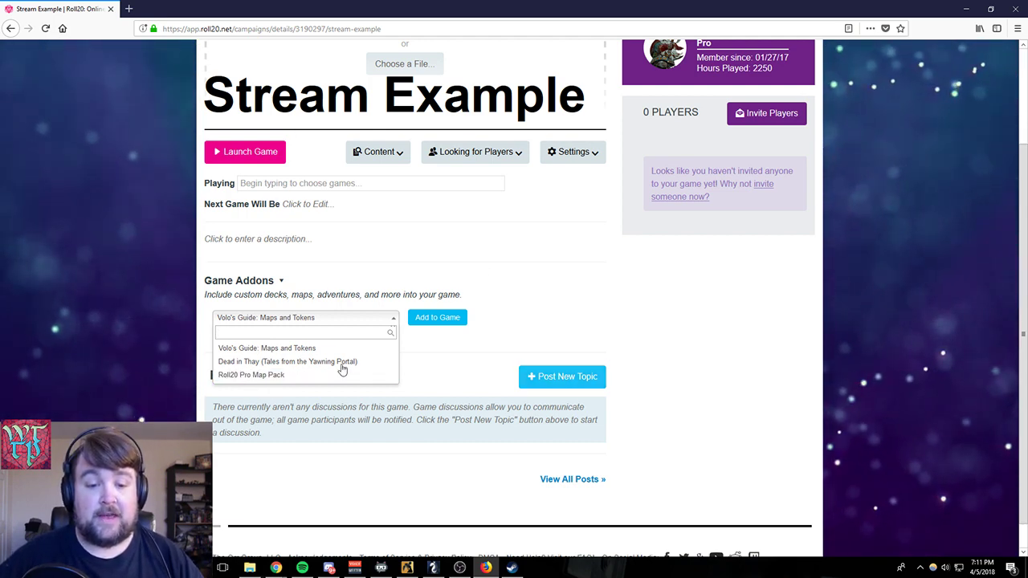
{"action": "left_click", "coordinate": [251, 375]}
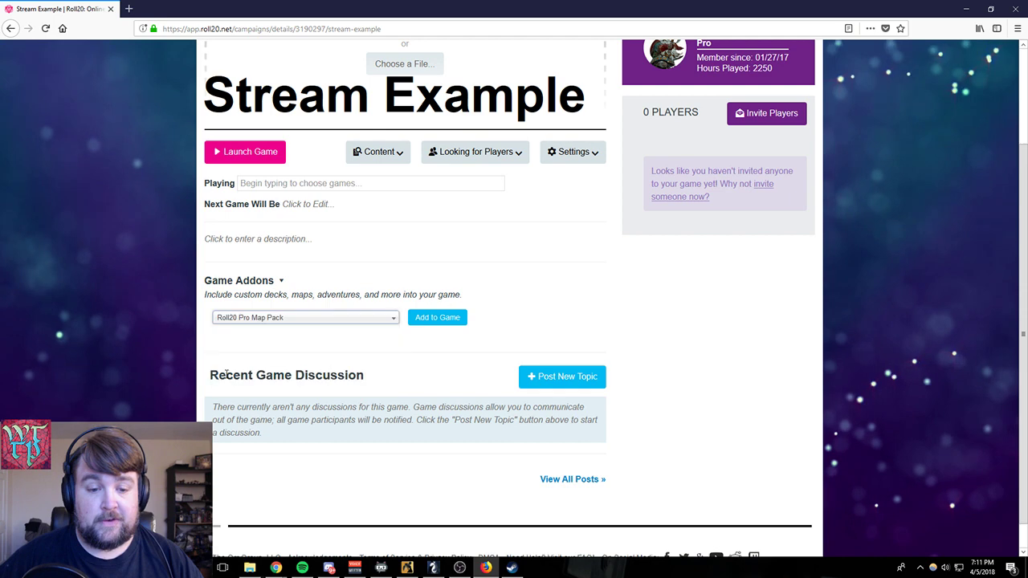
{"action": "left_click", "coordinate": [438, 318]}
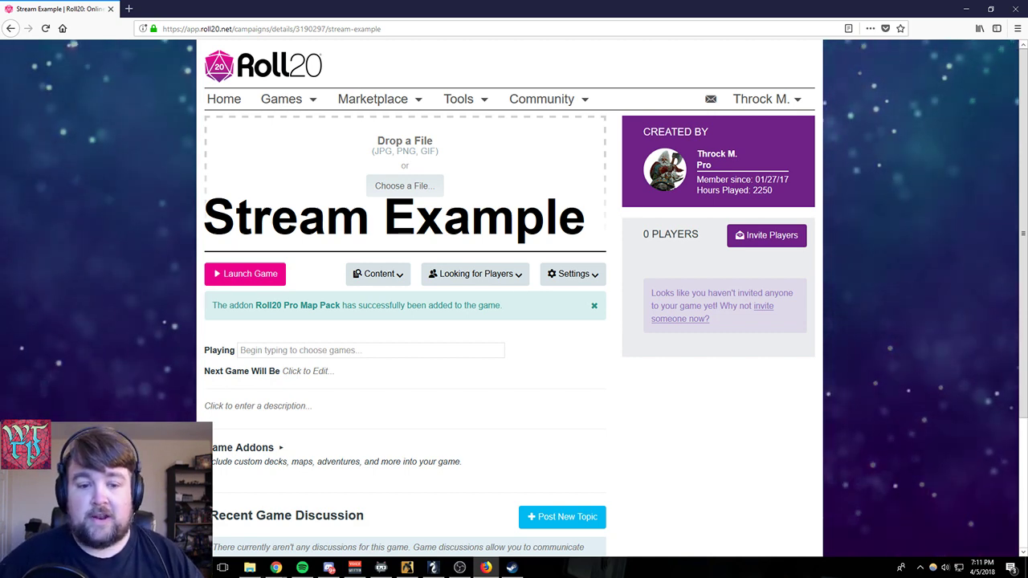
- Launch the game without allowing camera and microphone access, and show its journal
{"action": "left_click", "coordinate": [245, 273]}
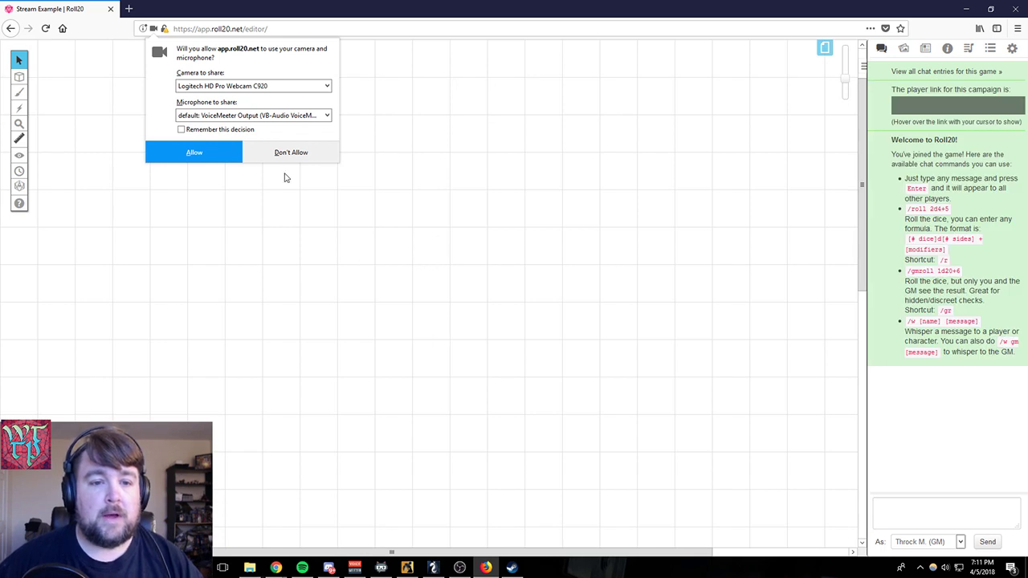
{"action": "left_click", "coordinate": [289, 154]}
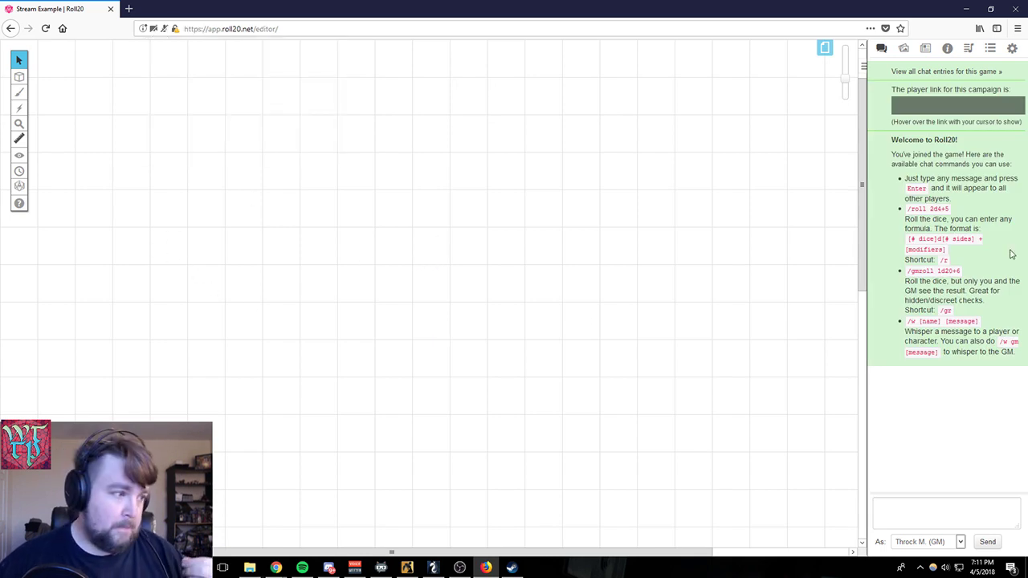
{"action": "left_click", "coordinate": [923, 51]}
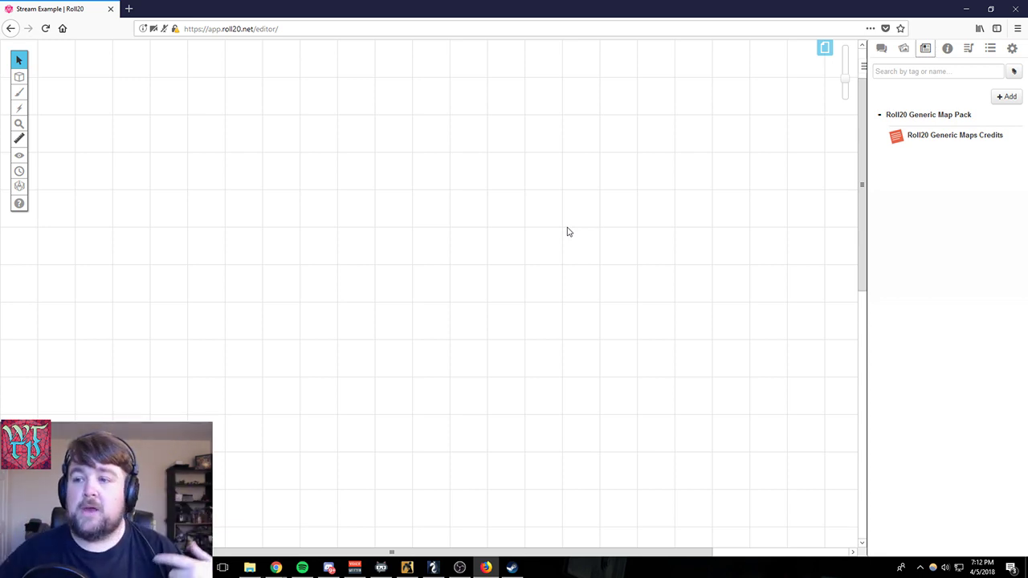
- Look through the game's map pages and create a new blank page
{"action": "left_click", "coordinate": [825, 50]}
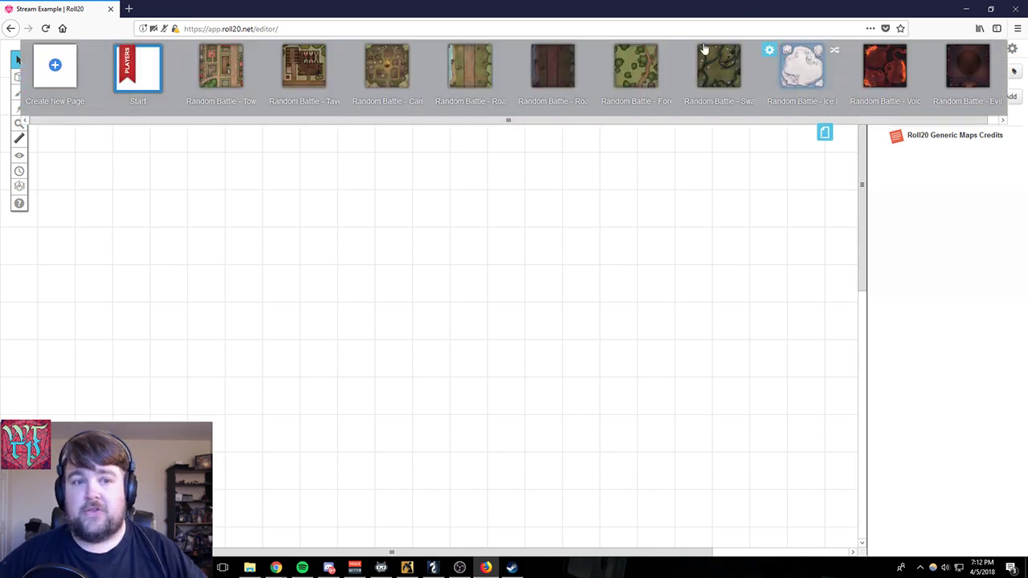
{"action": "left_click_drag", "start_coordinate": [275, 121], "coordinate": [285, 126]}
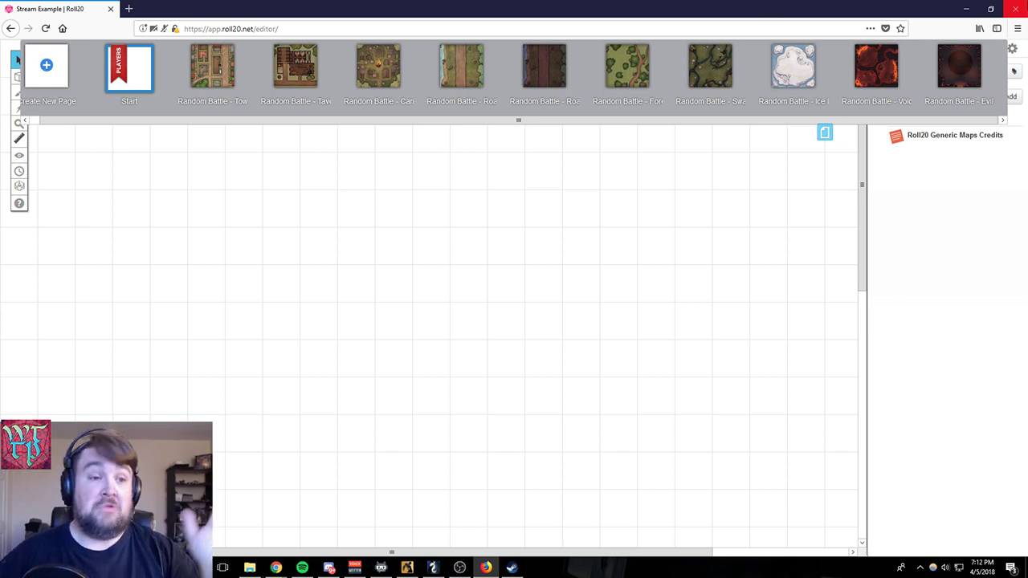
{"action": "left_click", "coordinate": [45, 68]}
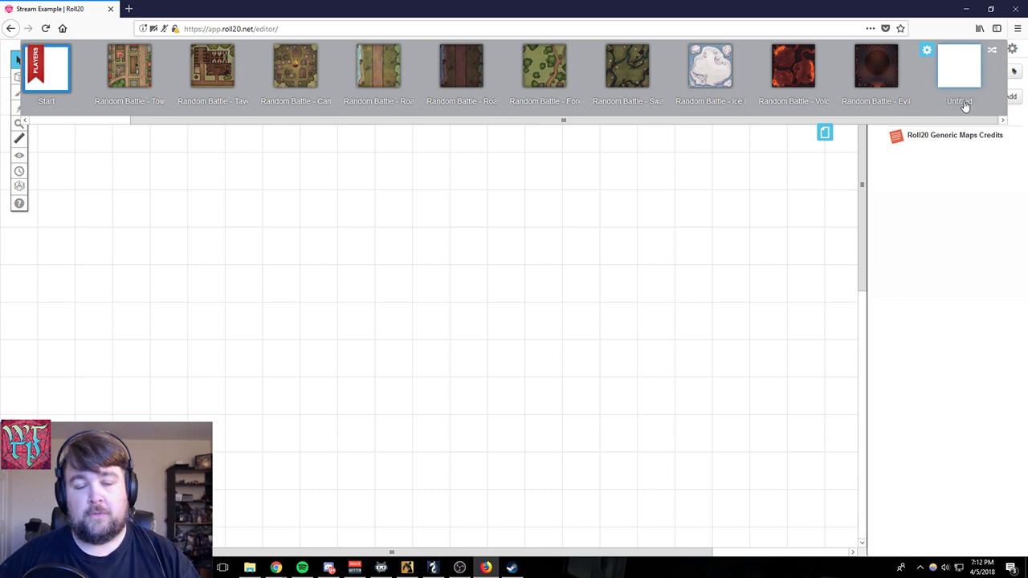
- Examine the new page's size, scale, grid diagonals, grid opacity, fog of war and lighting settings, and close them without saving
{"action": "left_click", "coordinate": [926, 51]}
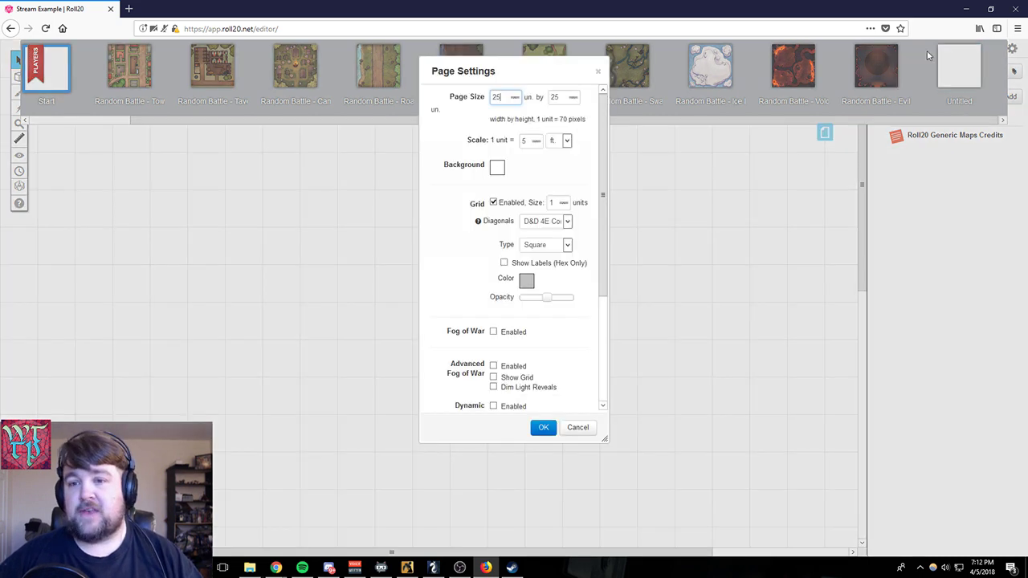
{"action": "left_click", "coordinate": [451, 101]}
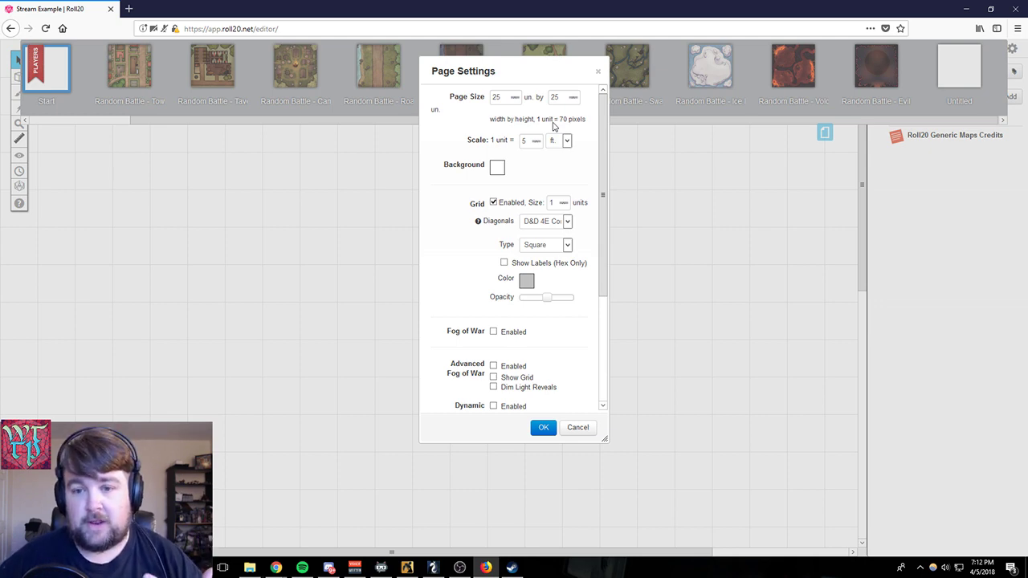
{"action": "scroll", "coordinate": [539, 166], "scroll_direction": "down", "scroll_amount": 1}
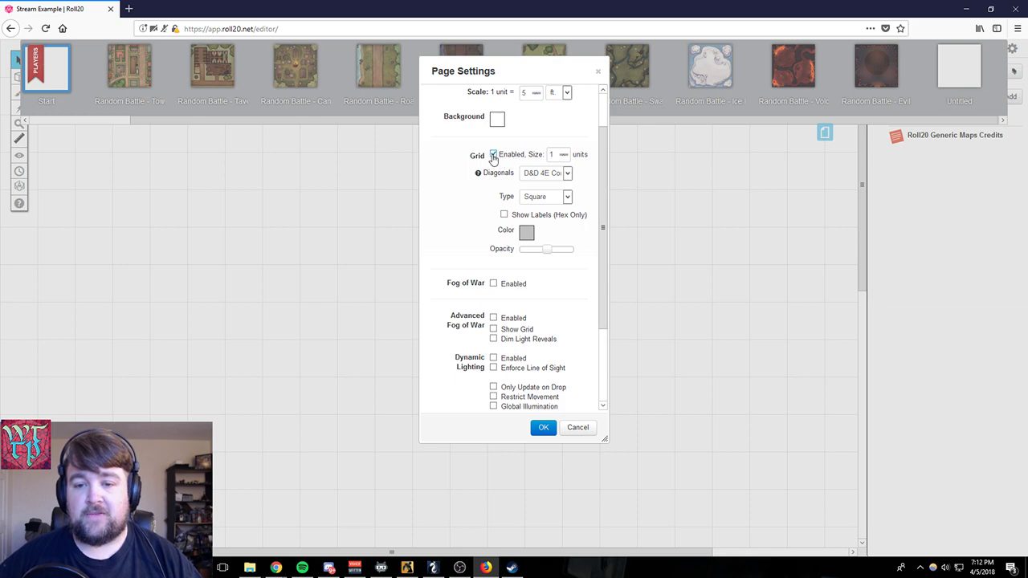
{"action": "left_click", "coordinate": [567, 175]}
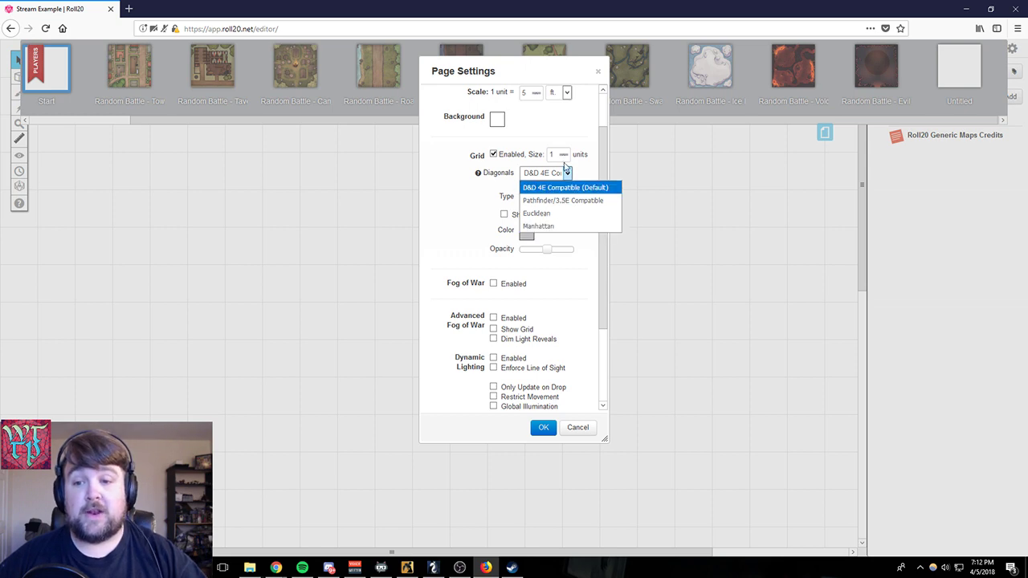
{"action": "left_click", "coordinate": [567, 172]}
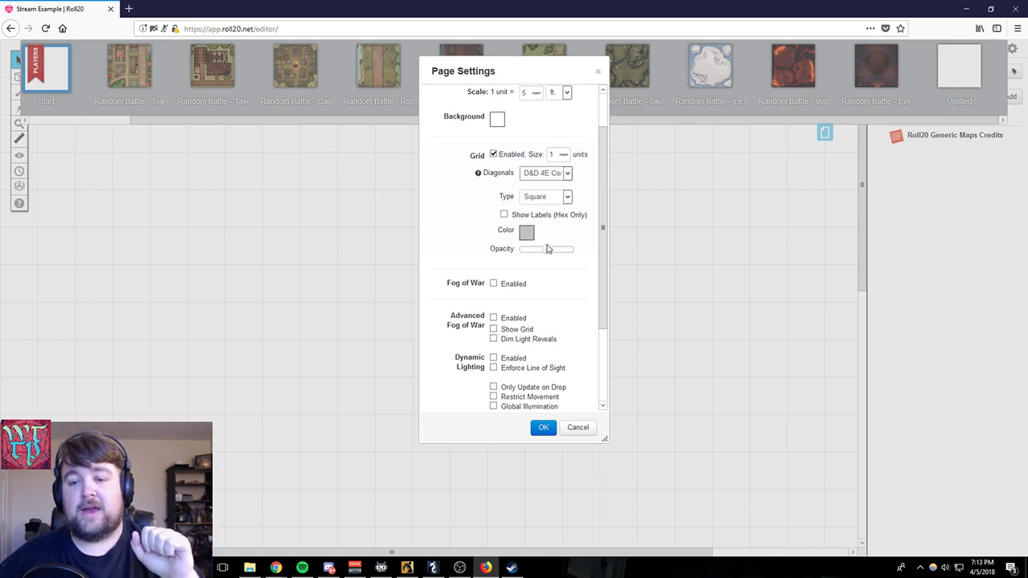
{"action": "mouse_move", "coordinate": [546, 249]}
{"action": "left_mouse_down"}
{"action": "mouse_move", "coordinate": [564, 251]}
{"action": "mouse_move", "coordinate": [519, 250]}
{"action": "mouse_move", "coordinate": [541, 251]}
{"action": "left_mouse_up"}
{"action": "scroll", "coordinate": [559, 293], "scroll_direction": "down", "scroll_amount": 3}
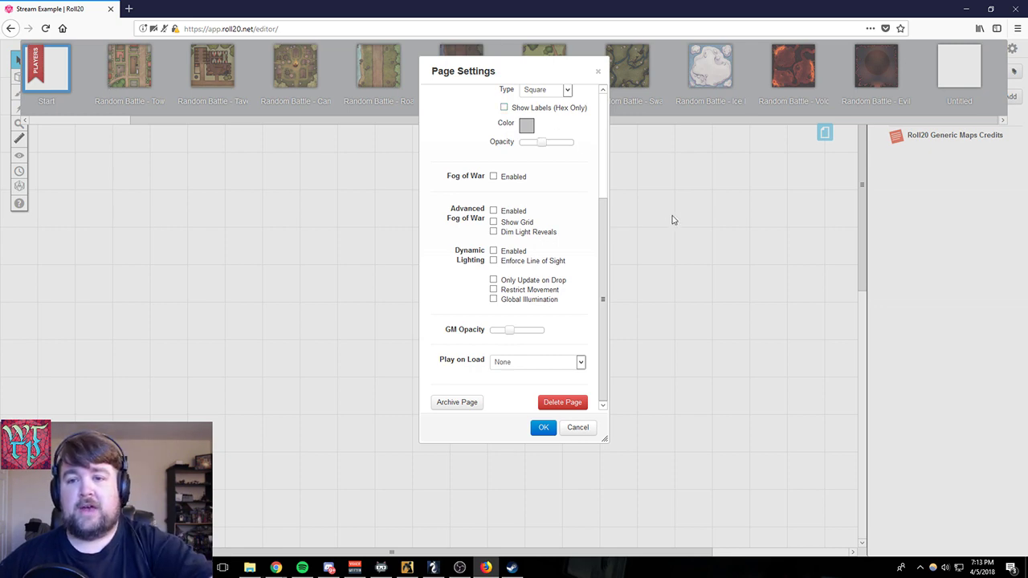
{"action": "left_click", "coordinate": [598, 74]}
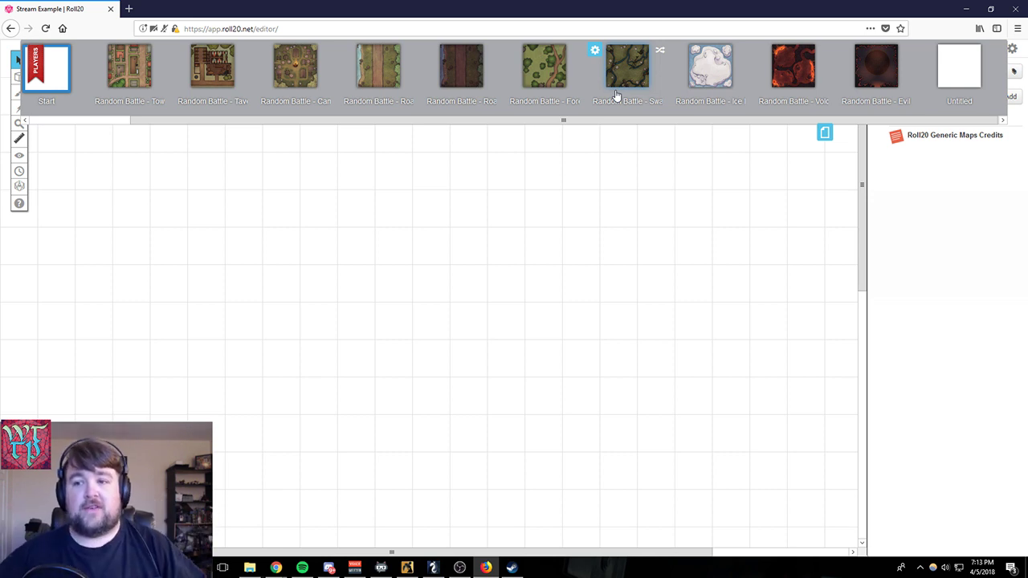
{"action": "left_click", "coordinate": [825, 133]}
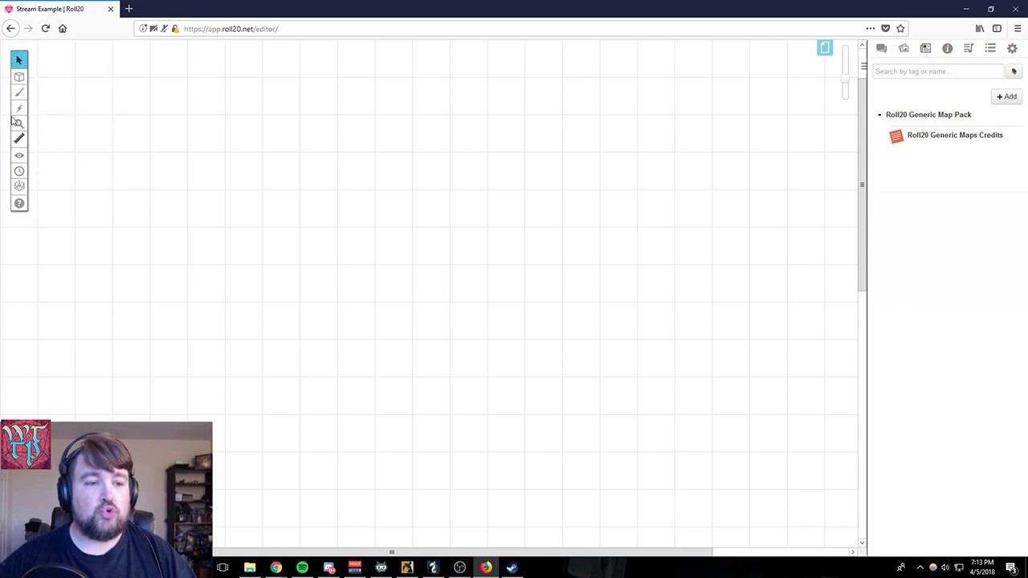
- Try the Dynamic Lighting layer and return to the Objects & Tokens layer
{"action": "mouse_move", "coordinate": [19, 88]}
{"action": "left_click_drag", "start_coordinate": [81, 135], "coordinate": [213, 252]}
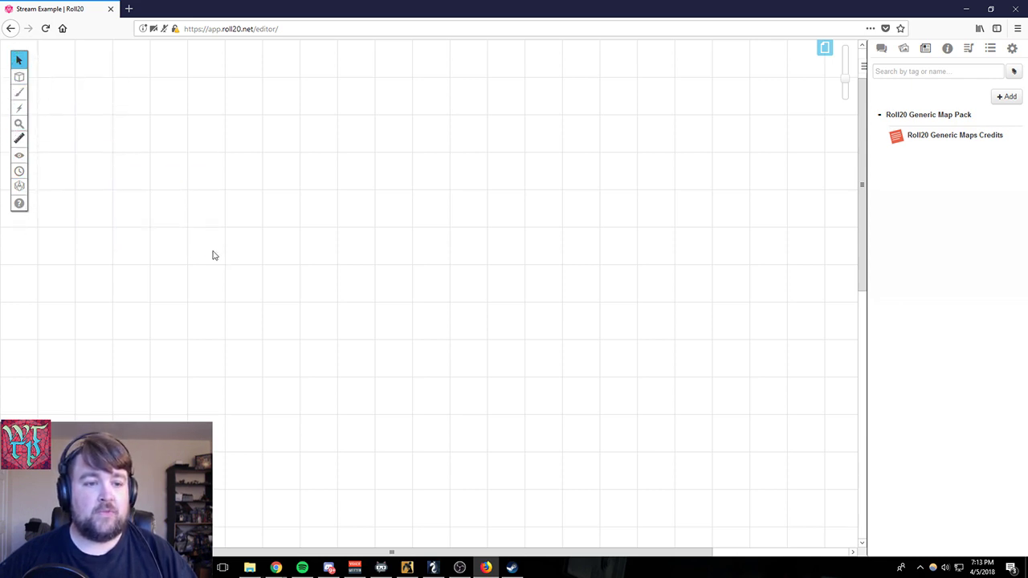
{"action": "left_click_drag", "start_coordinate": [621, 147], "coordinate": [101, 346]}
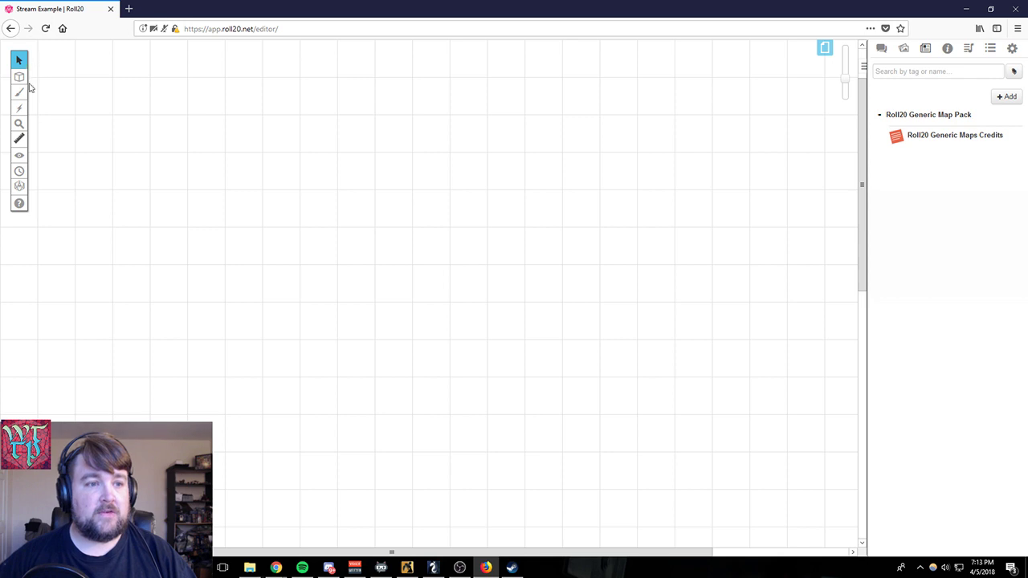
{"action": "mouse_move", "coordinate": [22, 85]}
{"action": "left_click", "coordinate": [57, 120]}
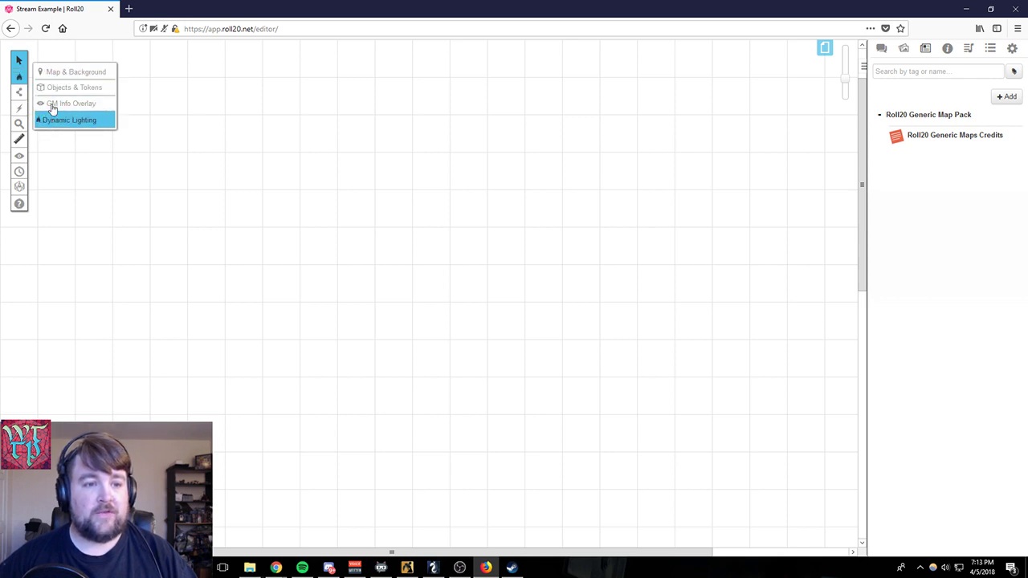
{"action": "left_click", "coordinate": [58, 77]}
{"action": "left_click", "coordinate": [57, 87]}
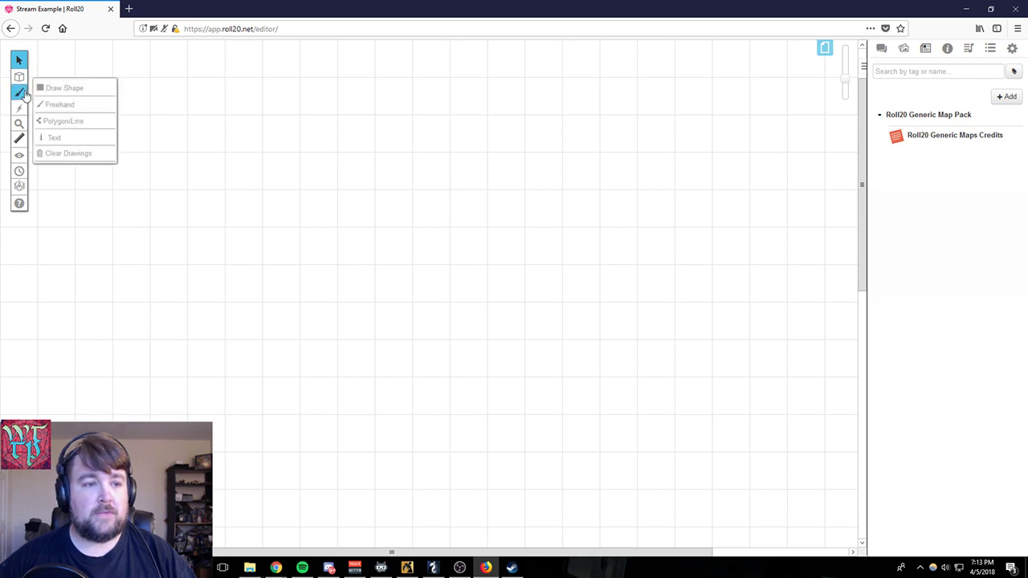
- Draw an unfilled rectangle about 8.5 by 5.5 grid squares near the centre of the visible Start page area
{"action": "left_click", "coordinate": [20, 92]}
{"action": "left_click", "coordinate": [39, 92]}
{"action": "left_click_drag", "start_coordinate": [268, 185], "coordinate": [586, 395]}
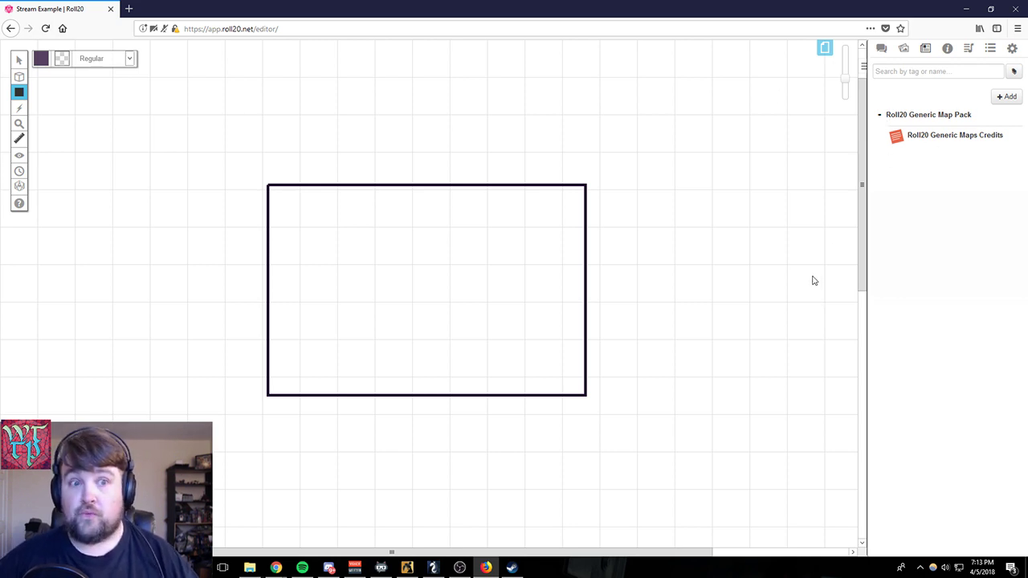
- Add a new character to the journal, share it with the listed player and let that player edit and control it
{"action": "left_click", "coordinate": [1005, 97]}
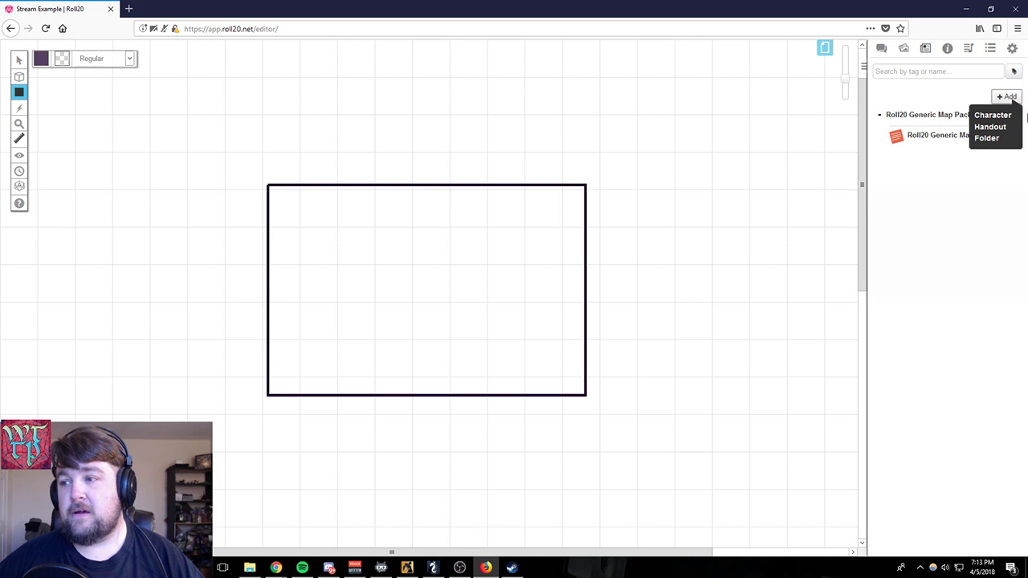
{"action": "left_click", "coordinate": [993, 116]}
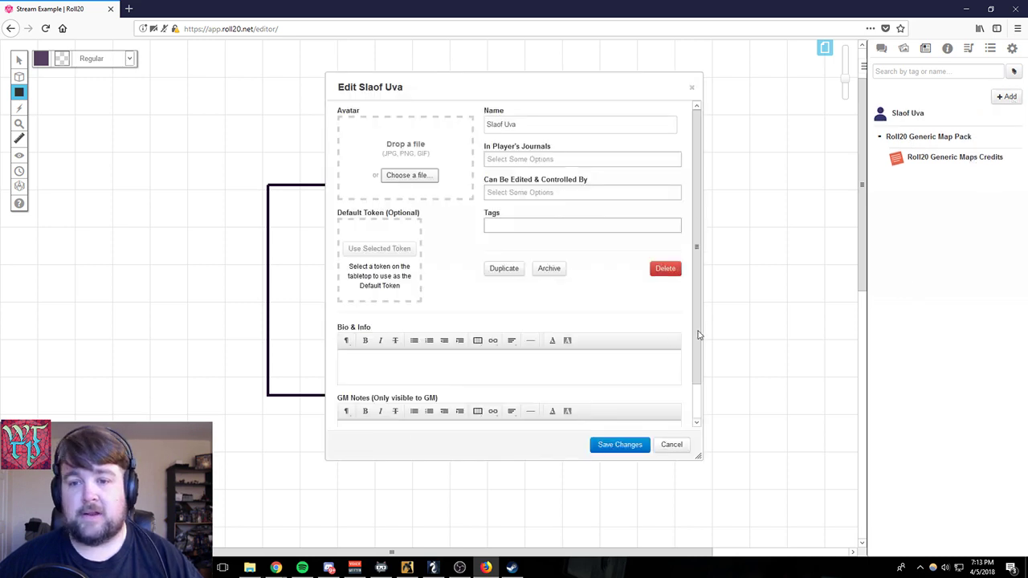
{"action": "left_click", "coordinate": [547, 157]}
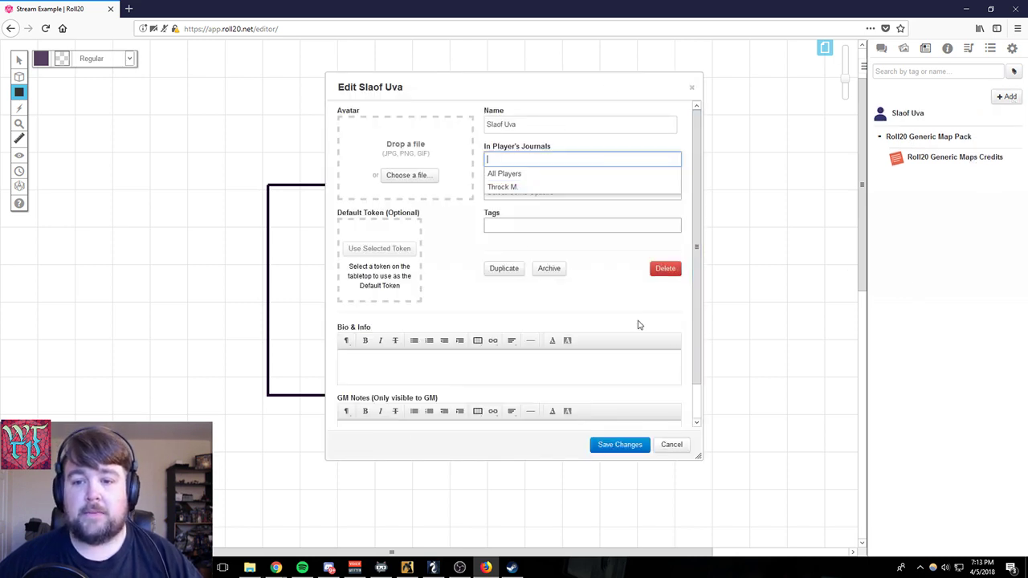
{"action": "left_click", "coordinate": [493, 191]}
{"action": "left_click", "coordinate": [551, 193]}
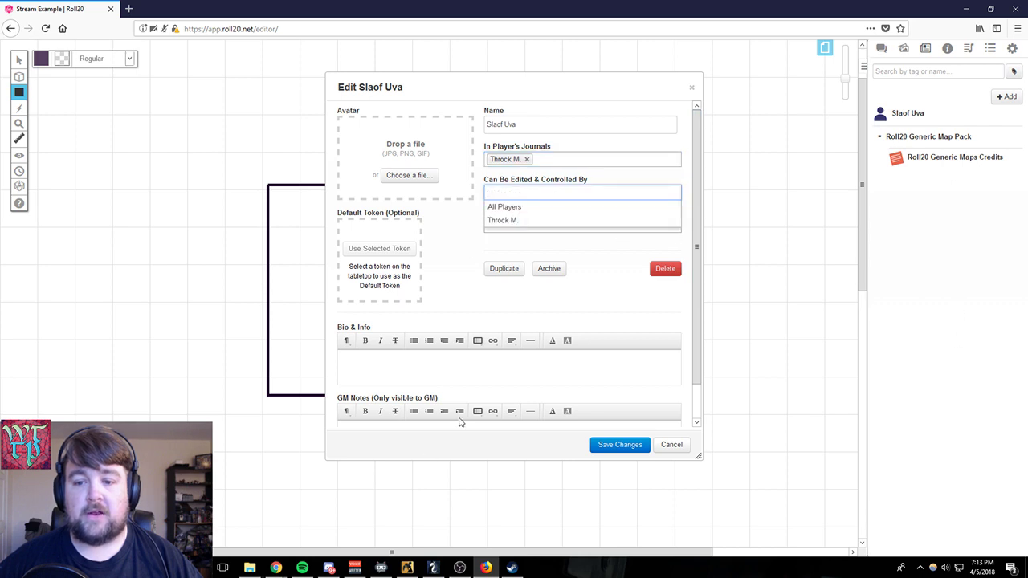
{"action": "left_click", "coordinate": [537, 222]}
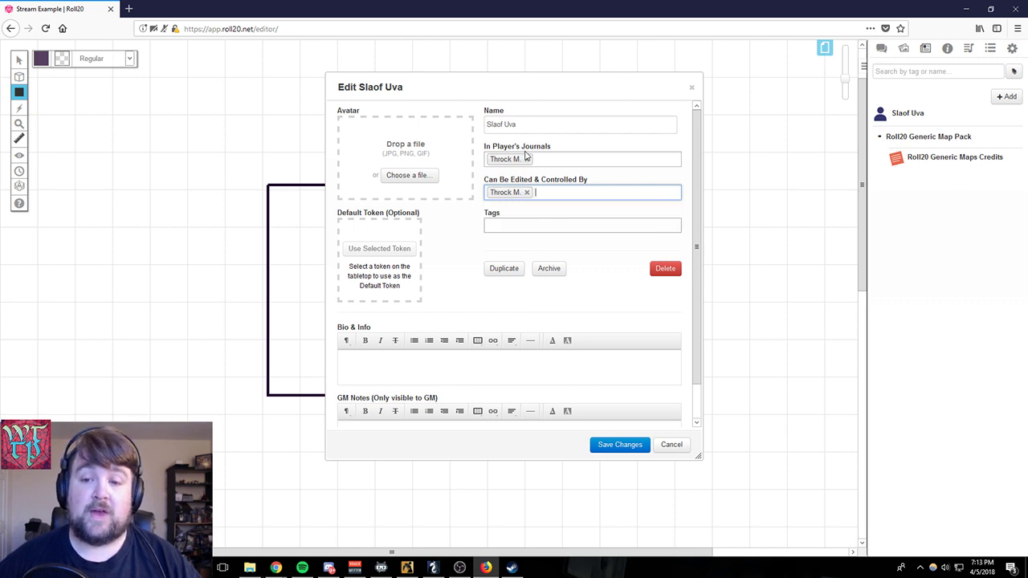
- Replace the single player in the character's journal visibility with All Players and save the character
{"action": "left_click", "coordinate": [526, 158]}
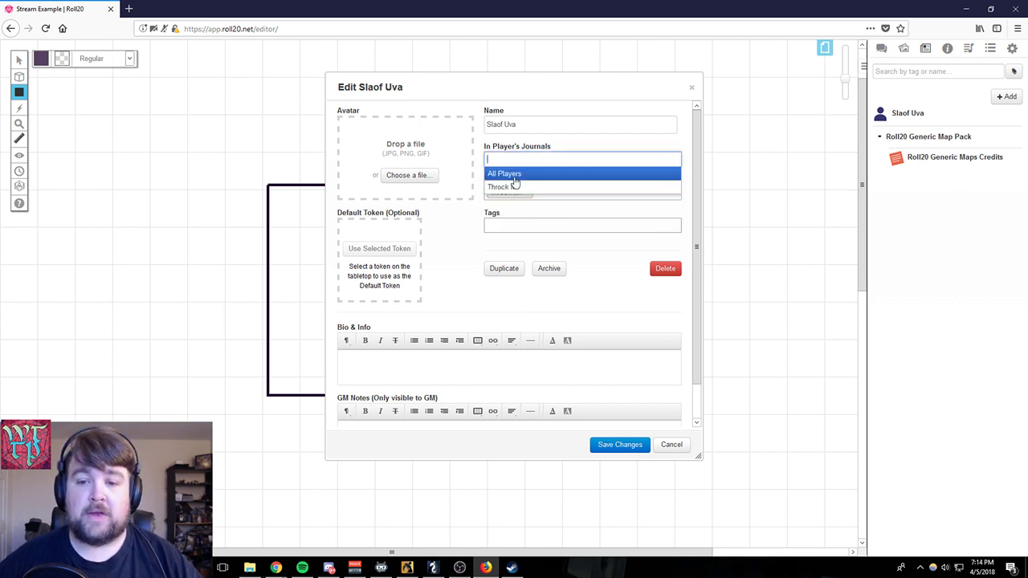
{"action": "left_click", "coordinate": [515, 175]}
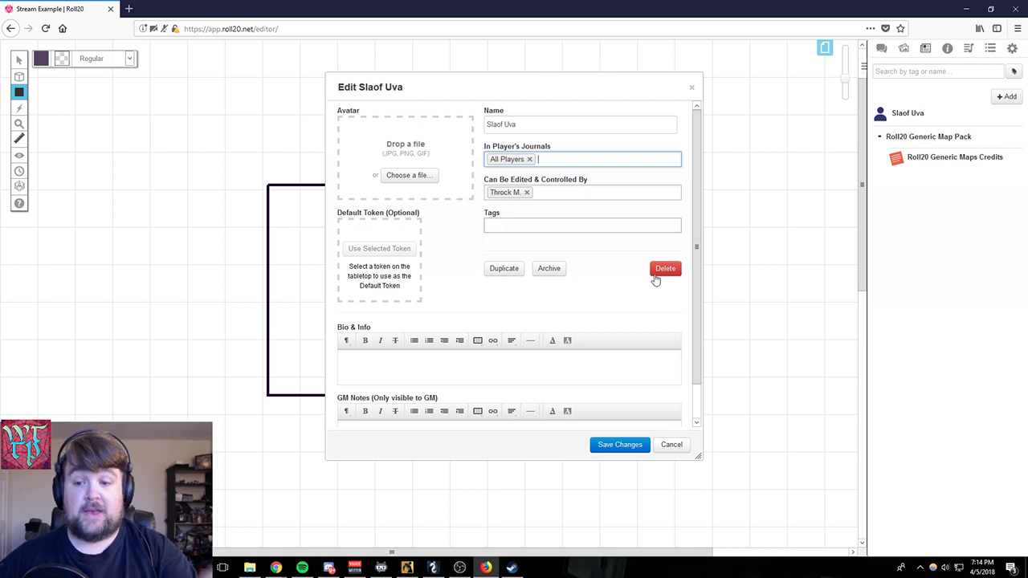
{"action": "left_click", "coordinate": [633, 447]}
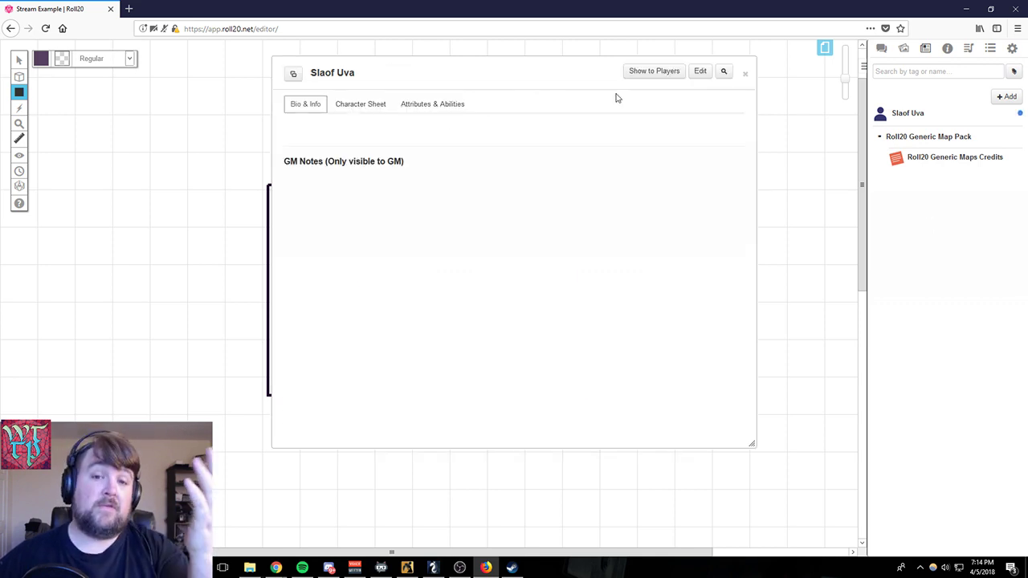
- Examine the core page of the character's sheet, including its ability scores, saving throws, skills and attacks sections
{"action": "left_click", "coordinate": [375, 102]}
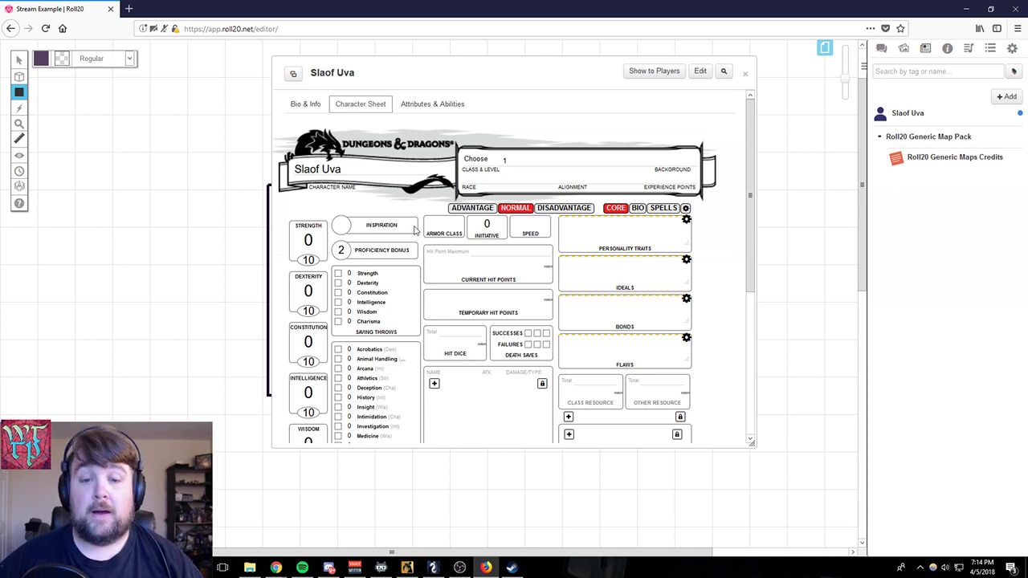
{"action": "scroll", "coordinate": [420, 252], "scroll_direction": "down", "scroll_amount": 5}
{"action": "scroll", "coordinate": [438, 274], "scroll_direction": "up", "scroll_amount": 4}
{"action": "scroll", "coordinate": [438, 274], "scroll_direction": "up", "scroll_amount": 1}
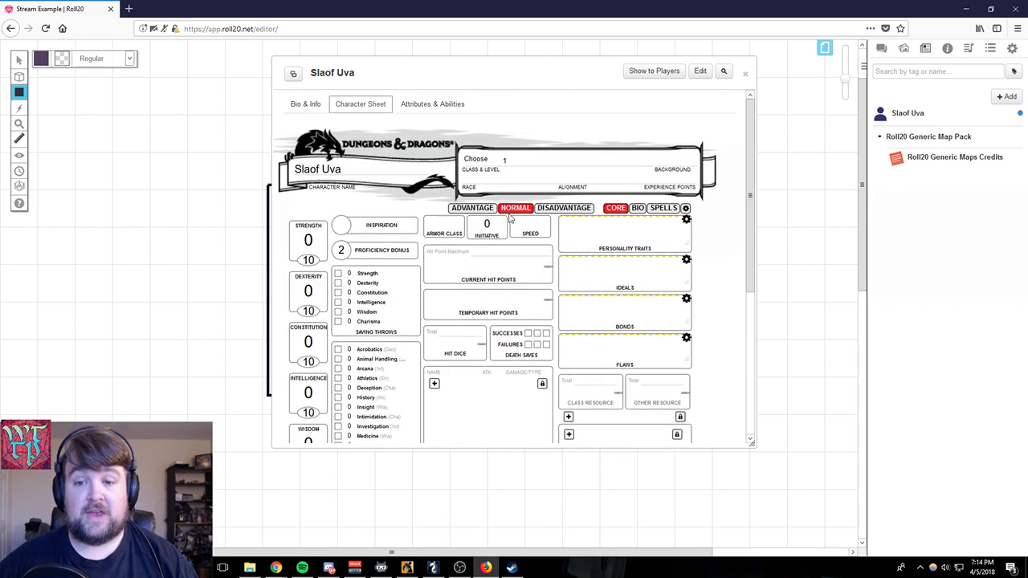
{"action": "scroll", "coordinate": [467, 234], "scroll_direction": "down", "scroll_amount": 2}
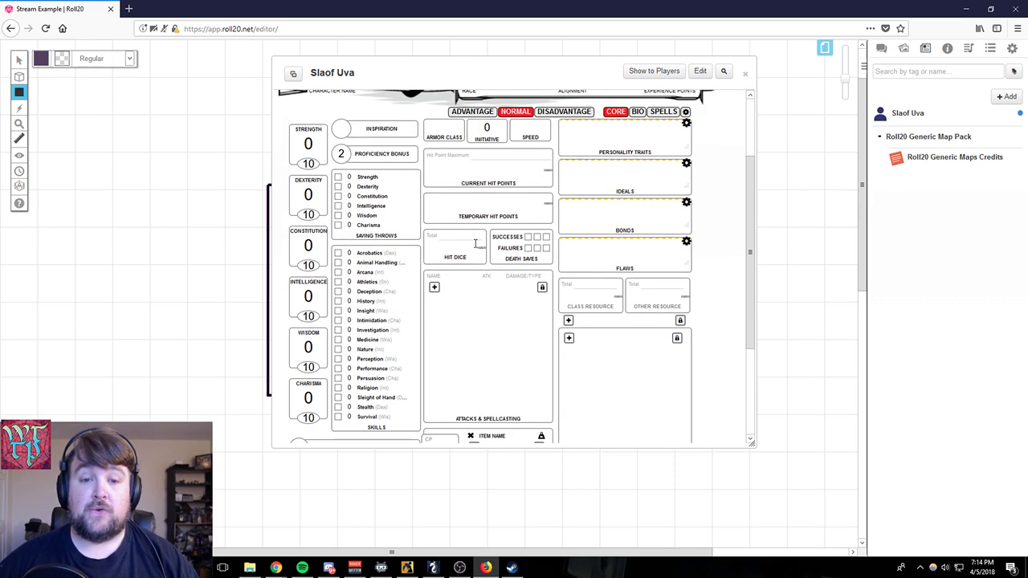
{"action": "scroll", "coordinate": [464, 351], "scroll_direction": "down", "scroll_amount": 3}
{"action": "scroll", "coordinate": [470, 361], "scroll_direction": "up", "scroll_amount": 3}
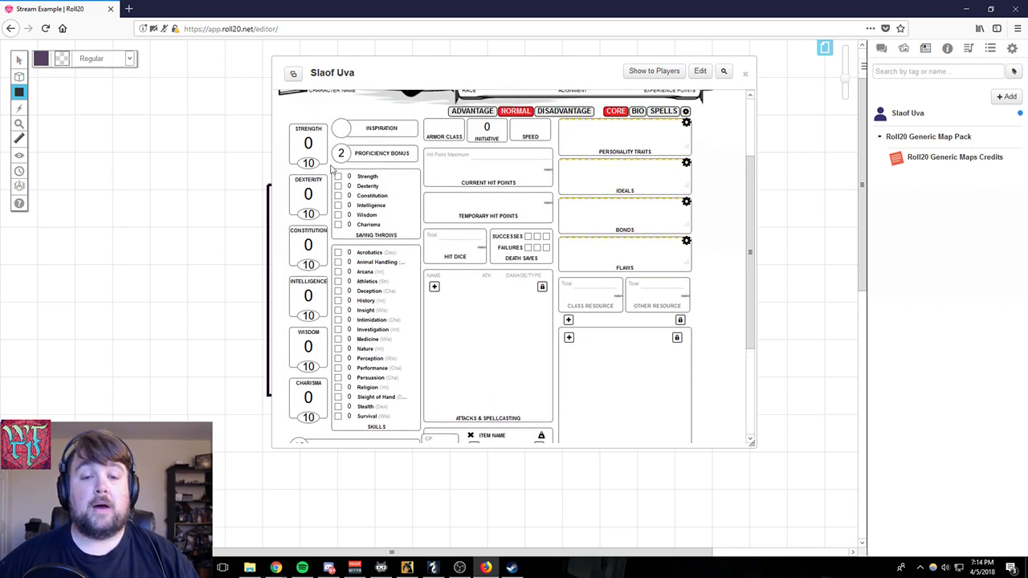
{"action": "scroll", "coordinate": [485, 172], "scroll_direction": "up", "scroll_amount": 2}
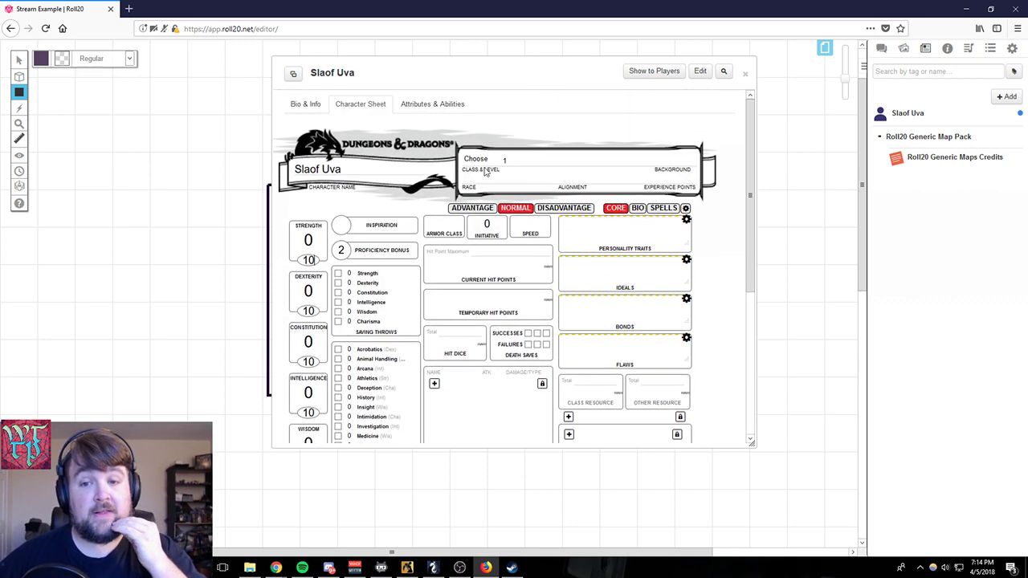
- Try the Barbarian and Druid classes on the character sheet
{"action": "left_click", "coordinate": [479, 160]}
{"action": "left_click", "coordinate": [480, 169]}
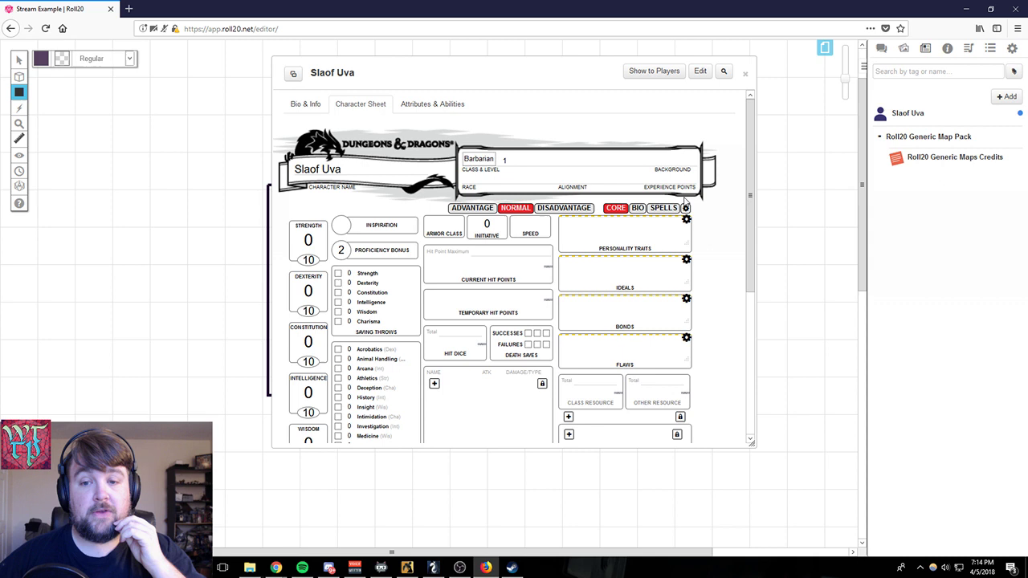
{"action": "left_click", "coordinate": [475, 164]}
{"action": "left_click", "coordinate": [482, 225]}
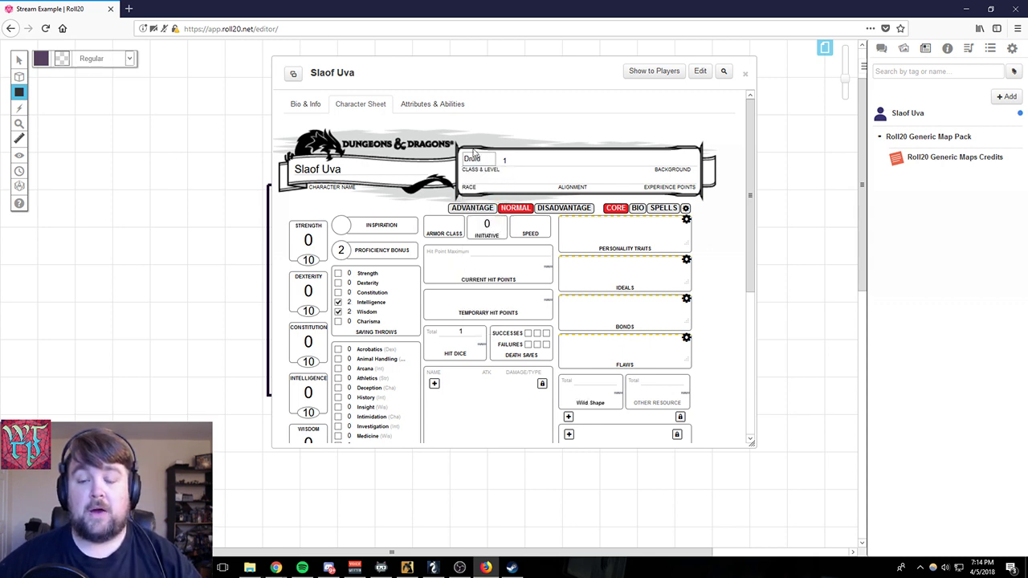
- Set the character's class to Fighter and the level to 8
{"action": "left_click", "coordinate": [472, 161]}
{"action": "left_click", "coordinate": [475, 237]}
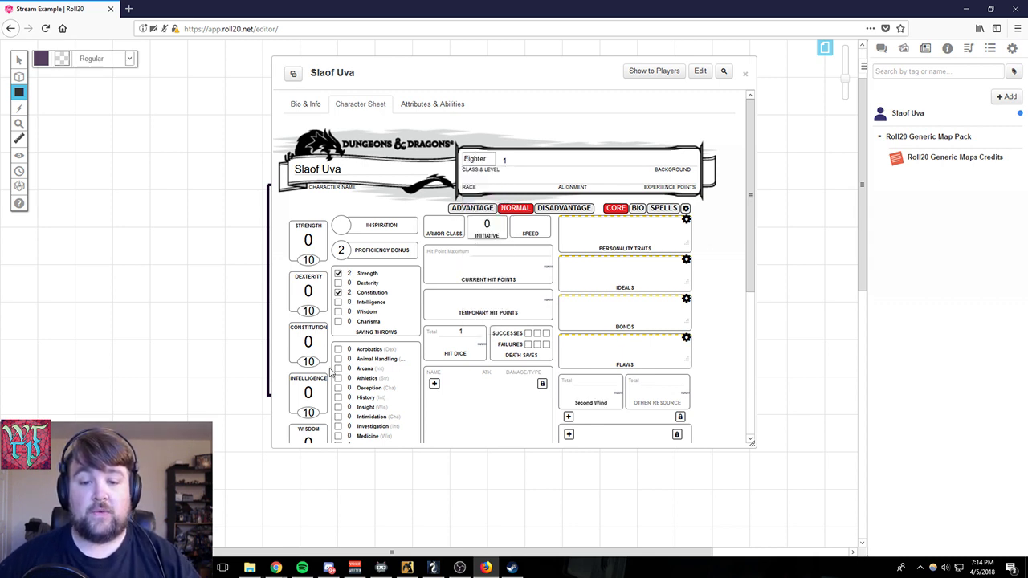
{"action": "scroll", "coordinate": [616, 384], "scroll_direction": "down", "scroll_amount": 1}
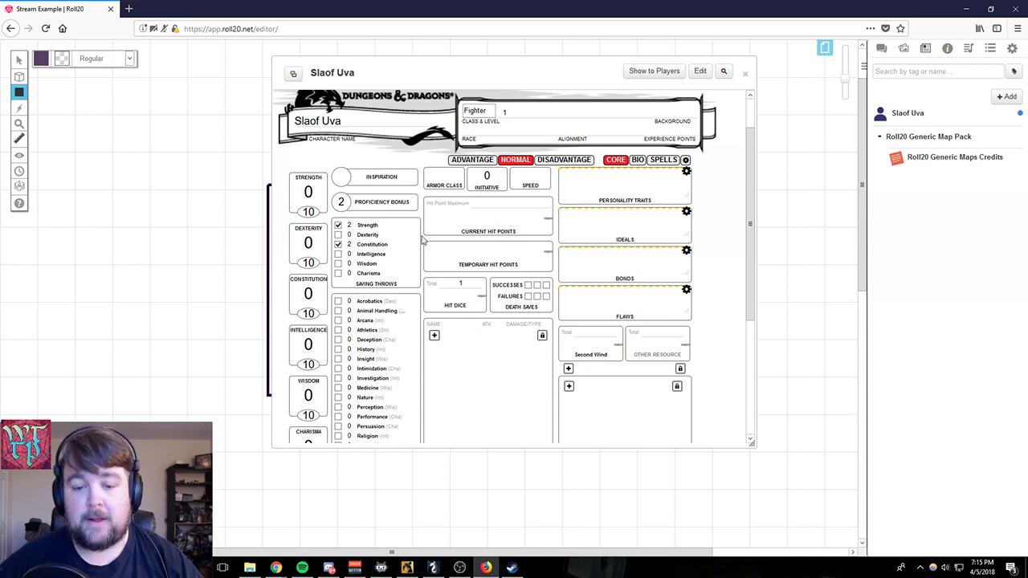
{"action": "scroll", "coordinate": [405, 250], "scroll_direction": "down", "scroll_amount": 2}
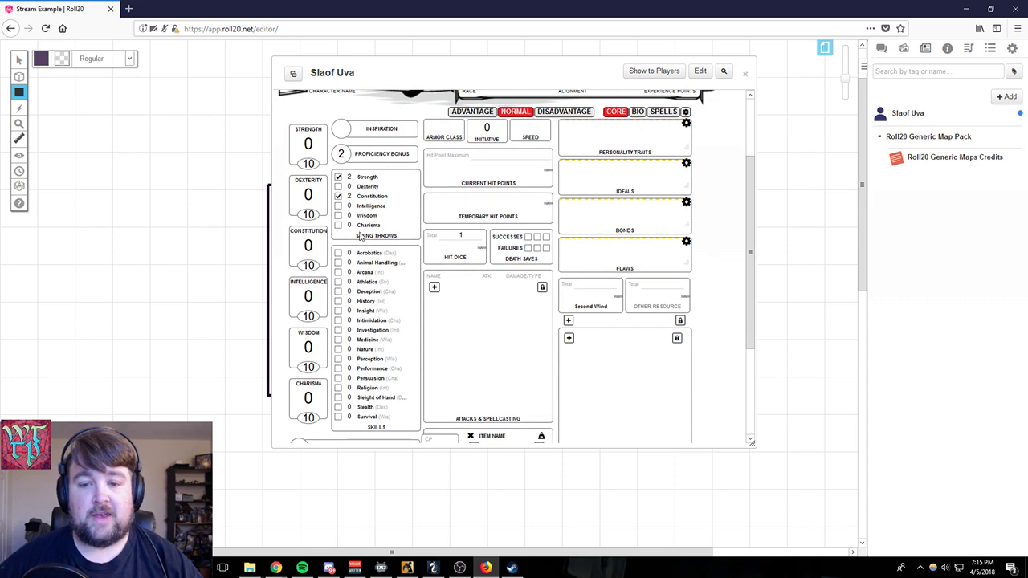
{"action": "scroll", "coordinate": [506, 378], "scroll_direction": "up", "scroll_amount": 1}
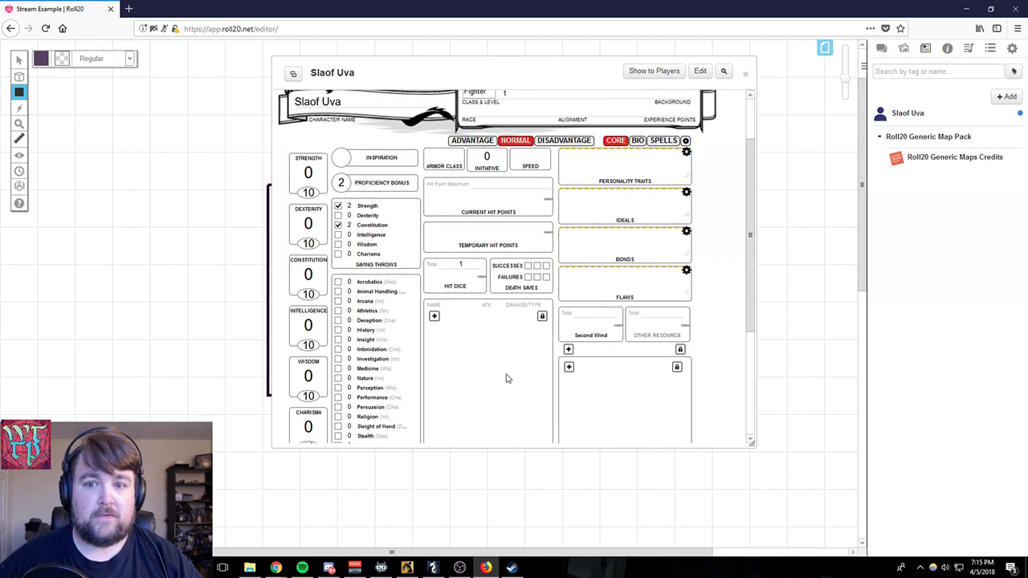
{"action": "scroll", "coordinate": [506, 379], "scroll_direction": "up", "scroll_amount": 2}
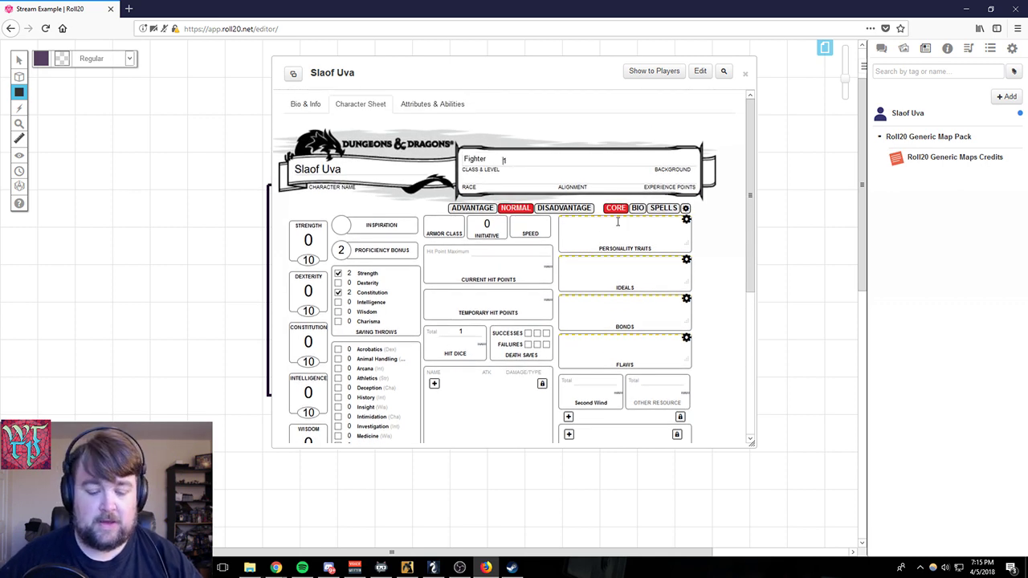
{"action": "type", "text": "8"}
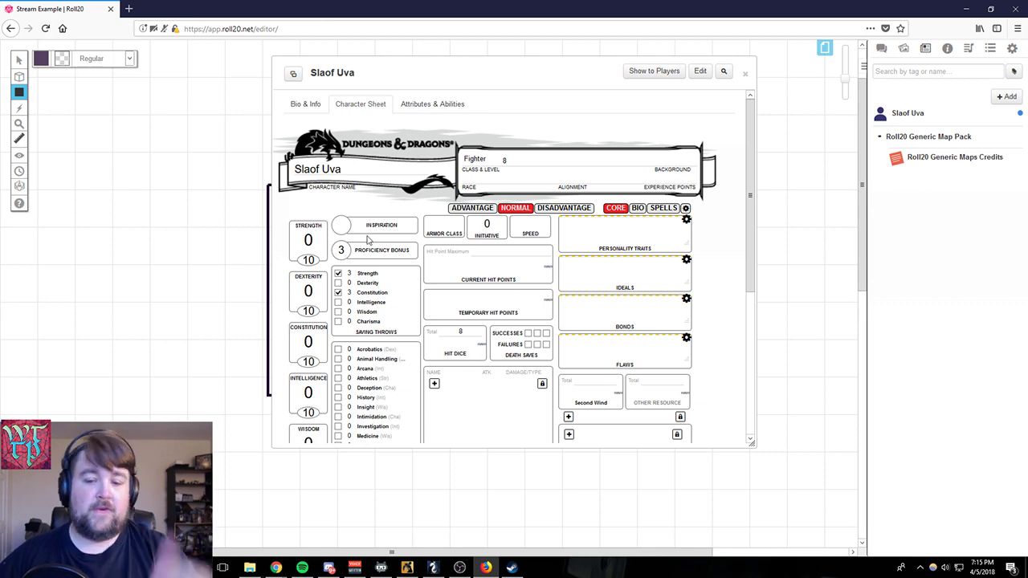
- Review the core page's proficiency bonus and hit dice, and examine the sheet's Bio and Spells pages
{"action": "scroll", "coordinate": [430, 294], "scroll_direction": "down", "scroll_amount": 4}
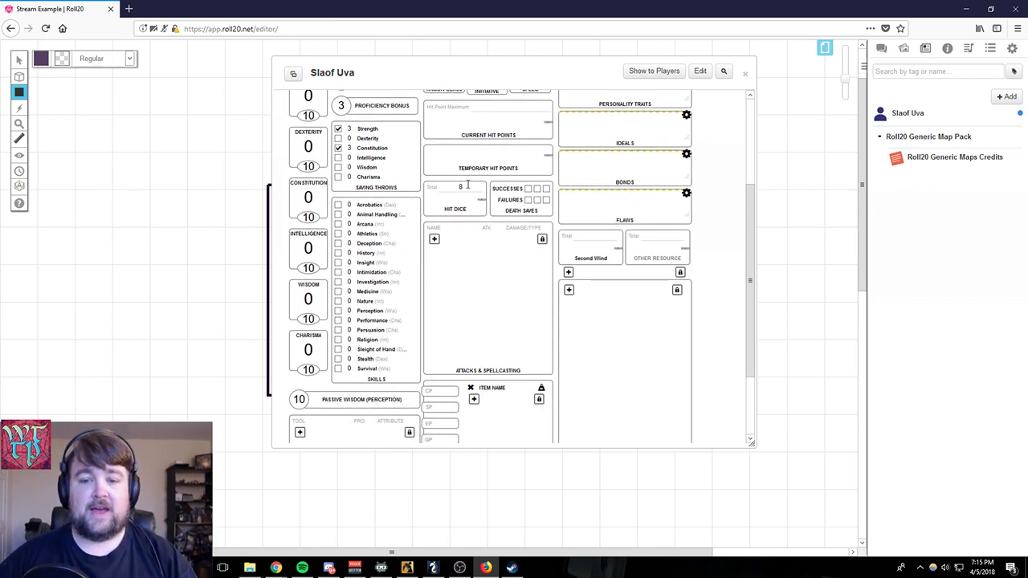
{"action": "scroll", "coordinate": [610, 300], "scroll_direction": "up", "scroll_amount": 4}
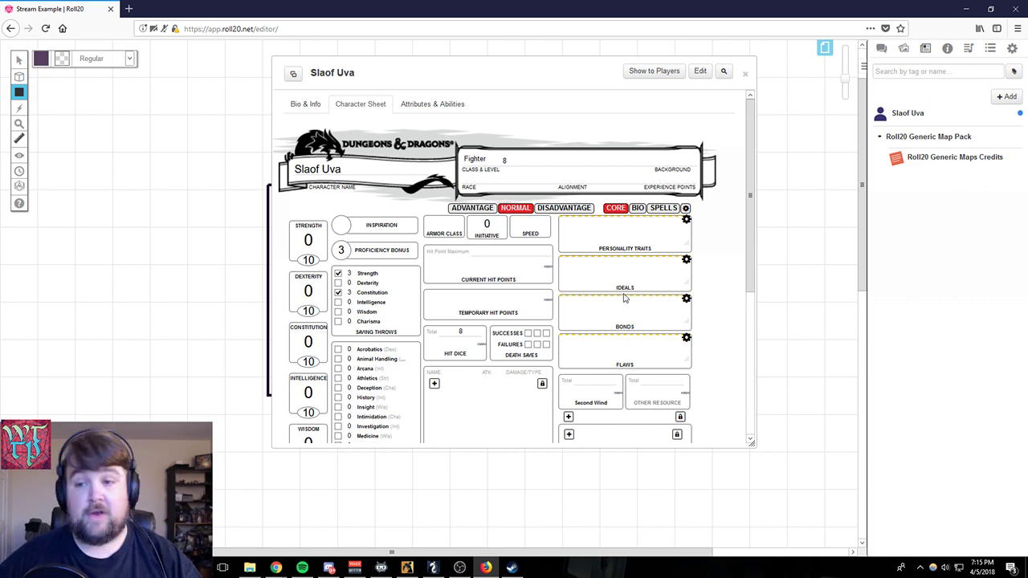
{"action": "left_click", "coordinate": [636, 208]}
{"action": "scroll", "coordinate": [566, 300], "scroll_direction": "down", "scroll_amount": 3}
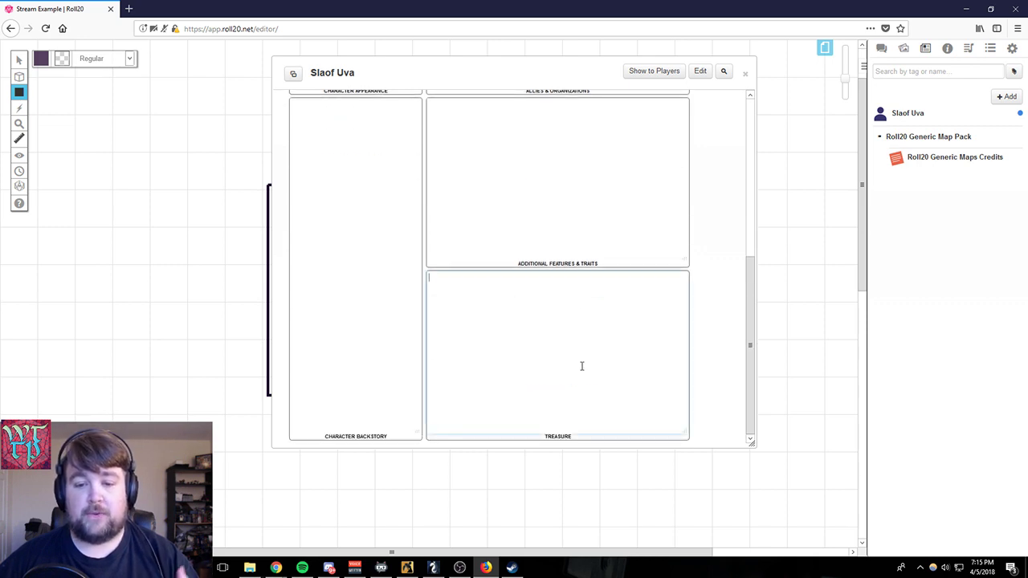
{"action": "scroll", "coordinate": [615, 374], "scroll_direction": "up", "scroll_amount": 5}
{"action": "left_click", "coordinate": [519, 192]}
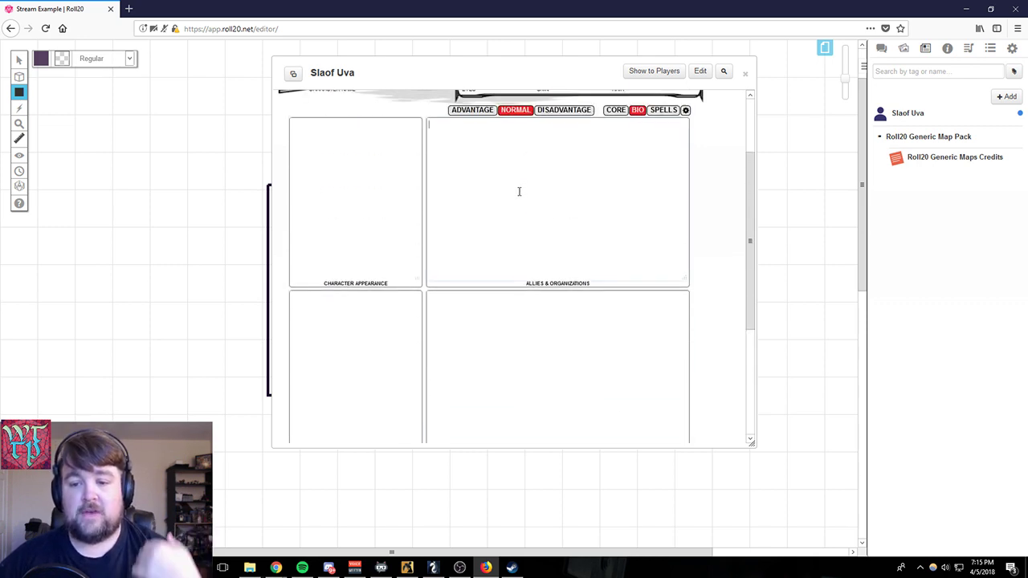
{"action": "scroll", "coordinate": [482, 343], "scroll_direction": "down", "scroll_amount": 4}
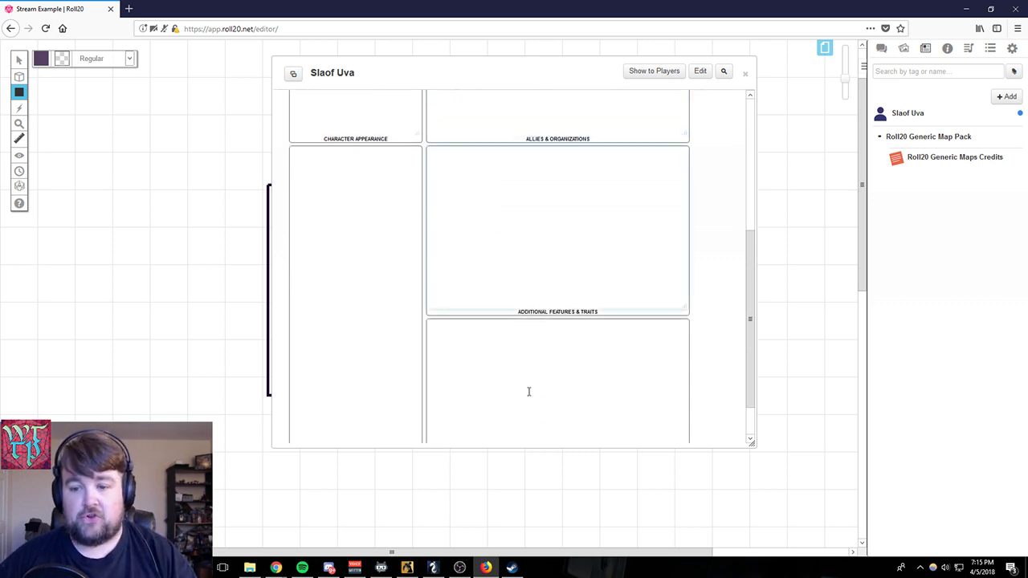
{"action": "scroll", "coordinate": [555, 287], "scroll_direction": "up", "scroll_amount": 5}
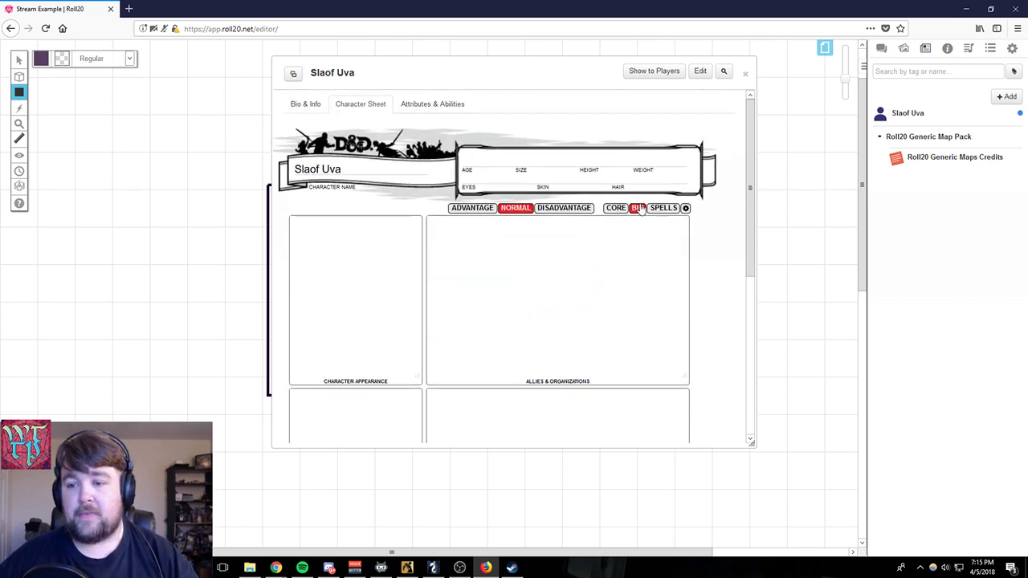
{"action": "left_click", "coordinate": [663, 208]}
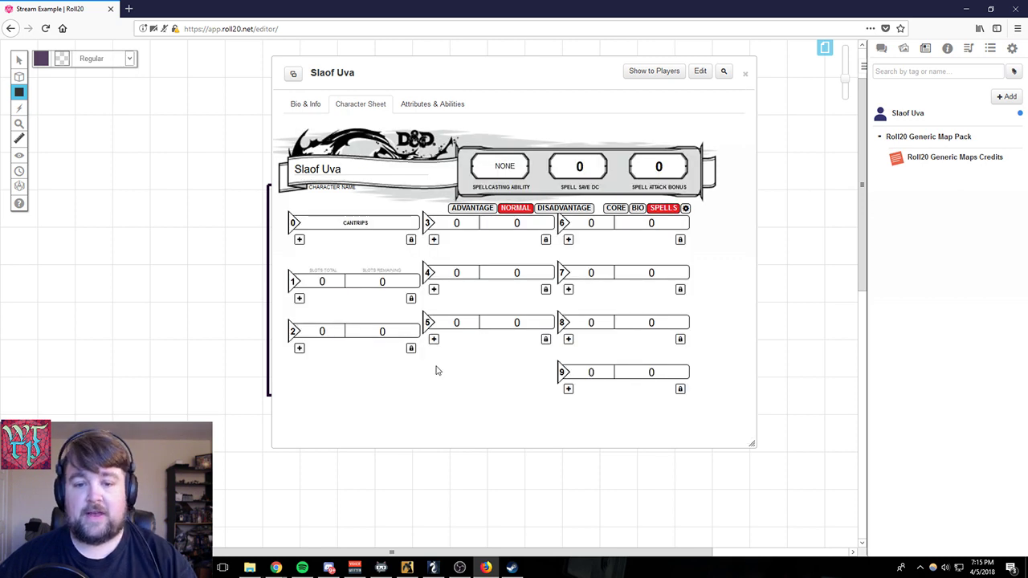
- View the D&D 5th Edition compendium's categories and its search field
{"action": "left_click", "coordinate": [945, 49]}
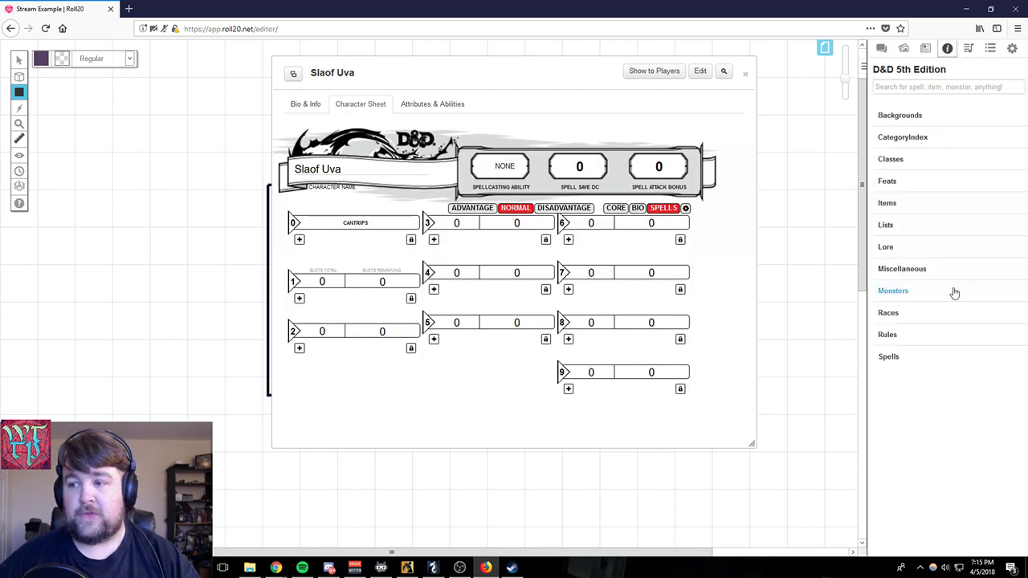
{"action": "left_click", "coordinate": [905, 88]}
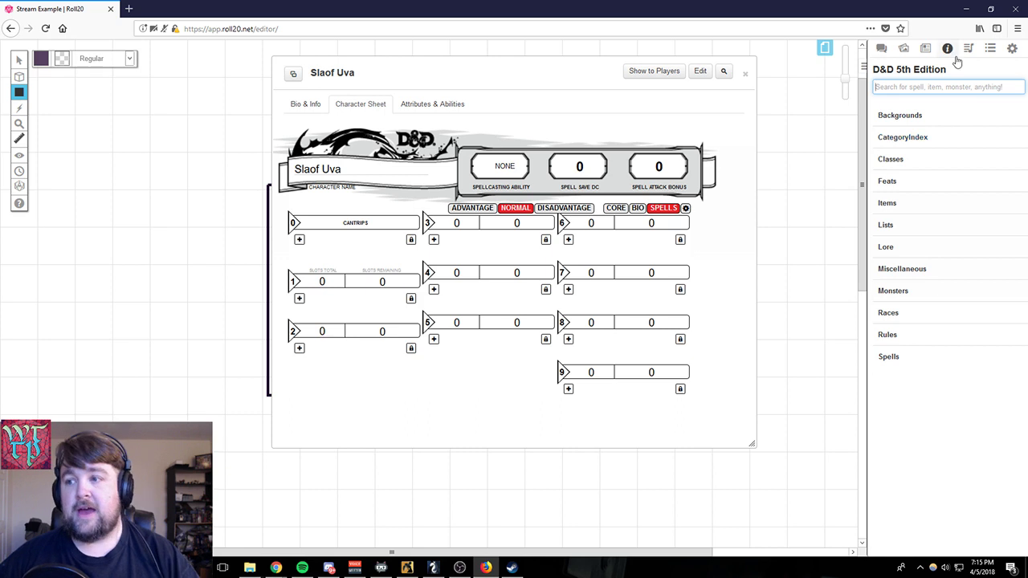
{"action": "left_click", "coordinate": [881, 49]}
- Browse the art library's premium assets, going through the Marketplace Purchases and Pro Sets lists
{"action": "left_click", "coordinate": [904, 49]}
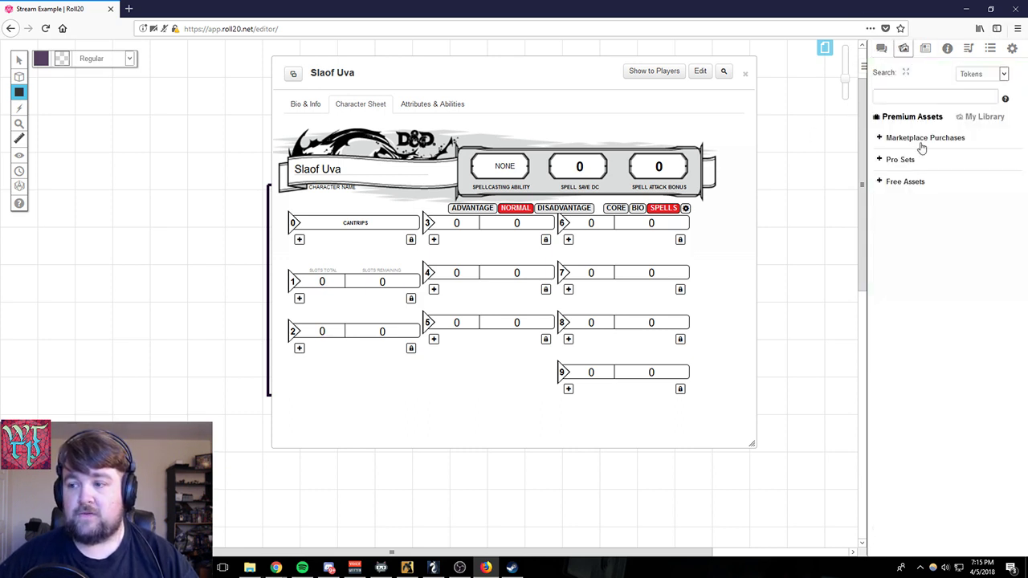
{"action": "left_click", "coordinate": [877, 138]}
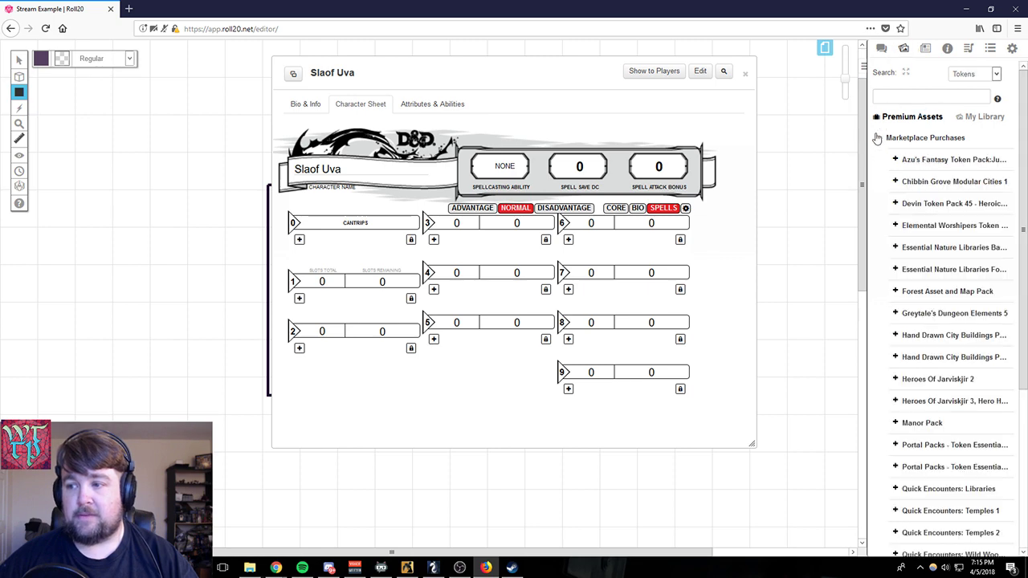
{"action": "scroll", "coordinate": [897, 333], "scroll_direction": "down", "scroll_amount": 5}
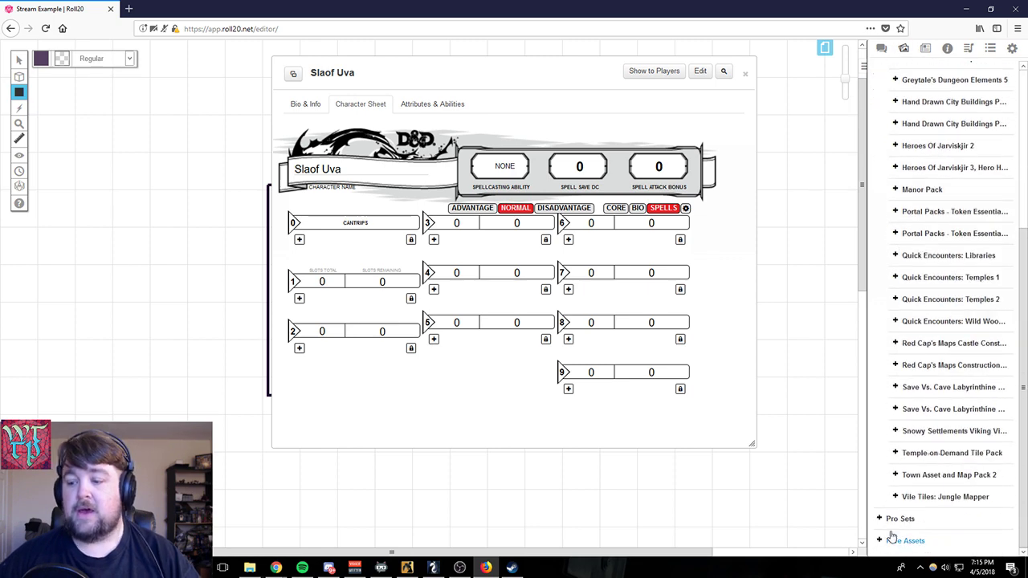
{"action": "left_click", "coordinate": [880, 518]}
{"action": "scroll", "coordinate": [913, 452], "scroll_direction": "down", "scroll_amount": 5}
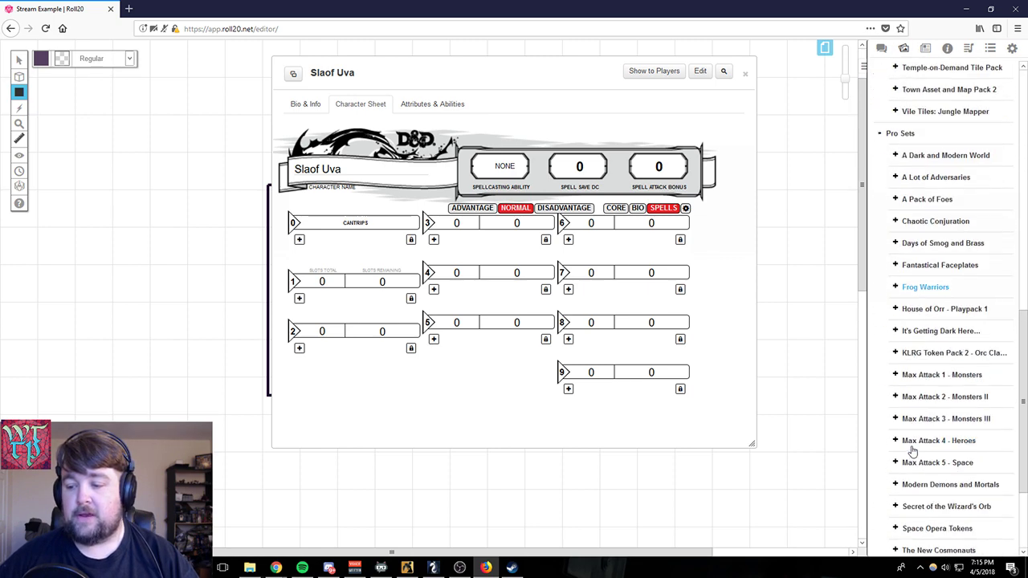
{"action": "scroll", "coordinate": [911, 452], "scroll_direction": "down", "scroll_amount": 4}
{"action": "scroll", "coordinate": [952, 273], "scroll_direction": "up", "scroll_amount": 4}
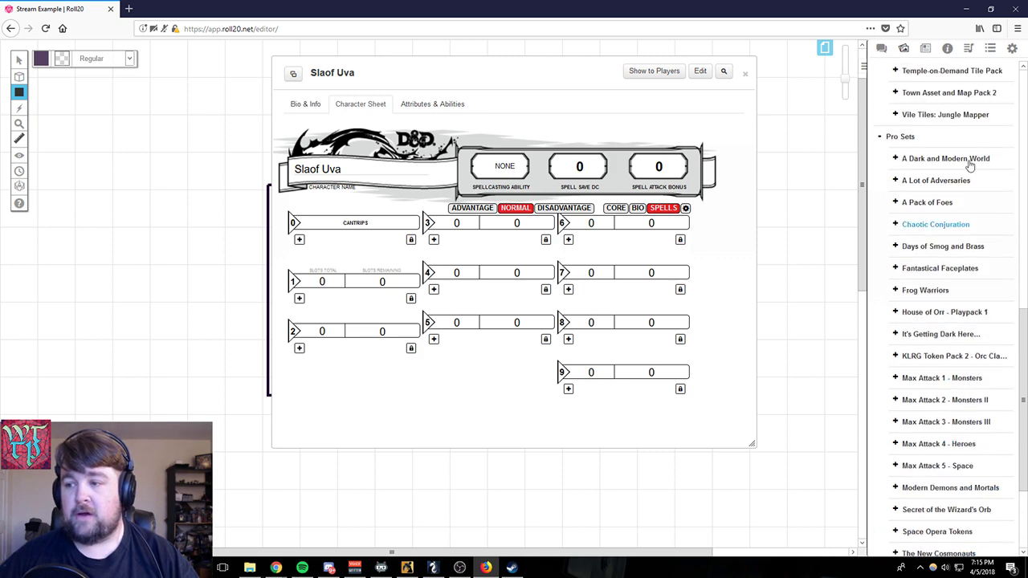
- Browse the tokens in the Frog Warriors, Fantastical Faceplates and Space Opera Tokens sets of the Pro Sets list
{"action": "left_click", "coordinate": [894, 291]}
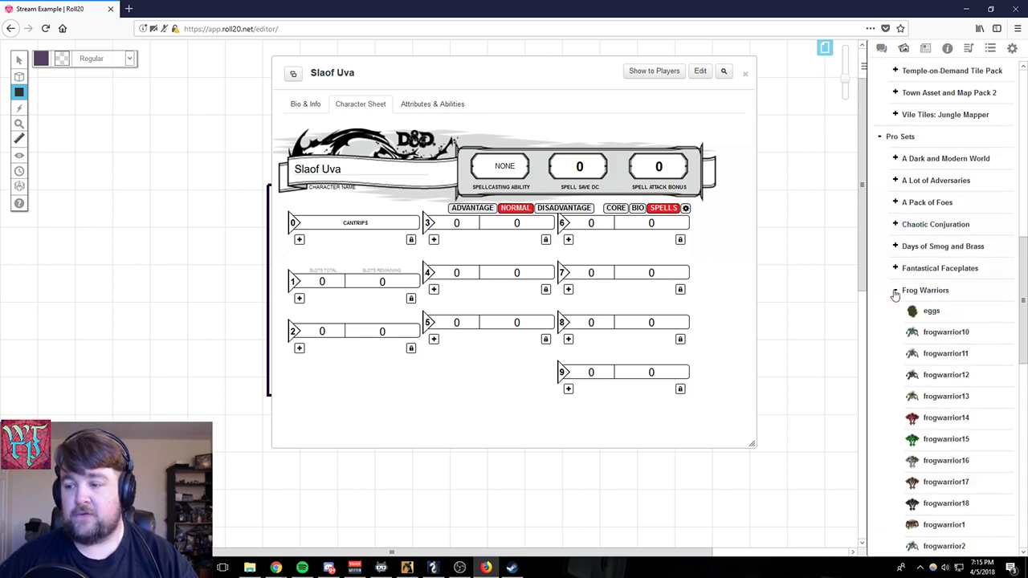
{"action": "left_click", "coordinate": [894, 291]}
{"action": "left_click", "coordinate": [894, 269]}
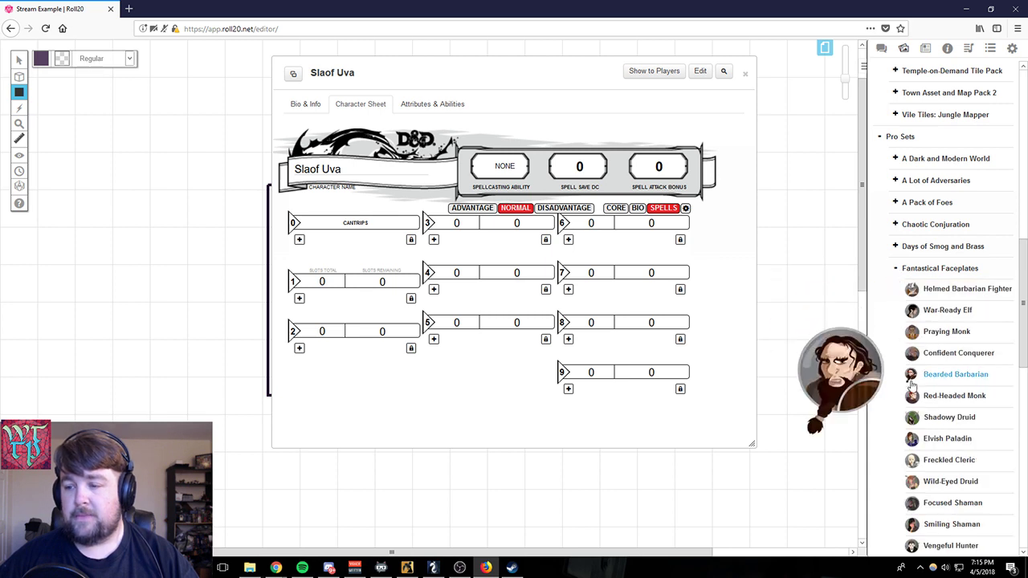
{"action": "left_click", "coordinate": [895, 270]}
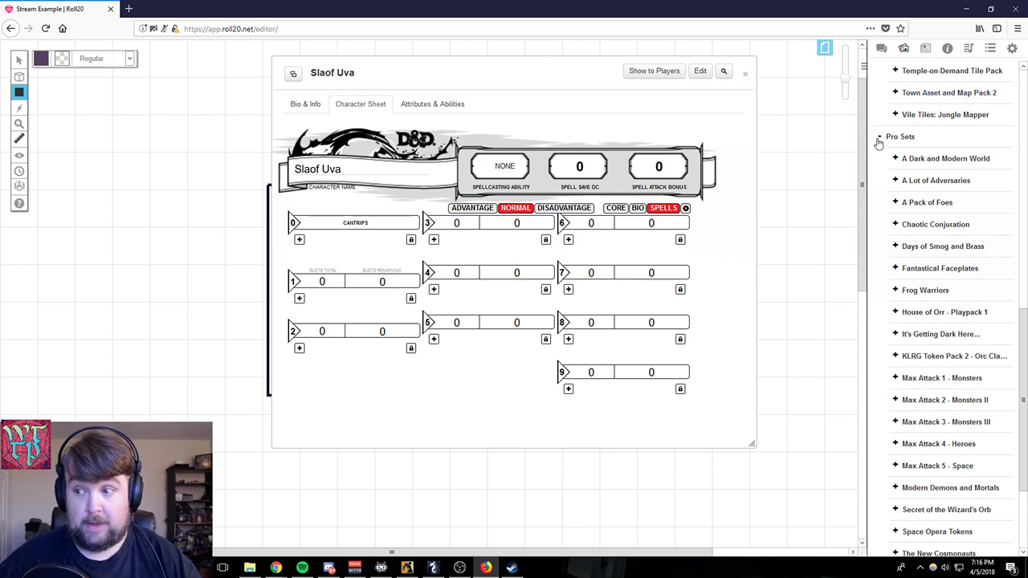
{"action": "scroll", "coordinate": [993, 374], "scroll_direction": "down", "scroll_amount": 3}
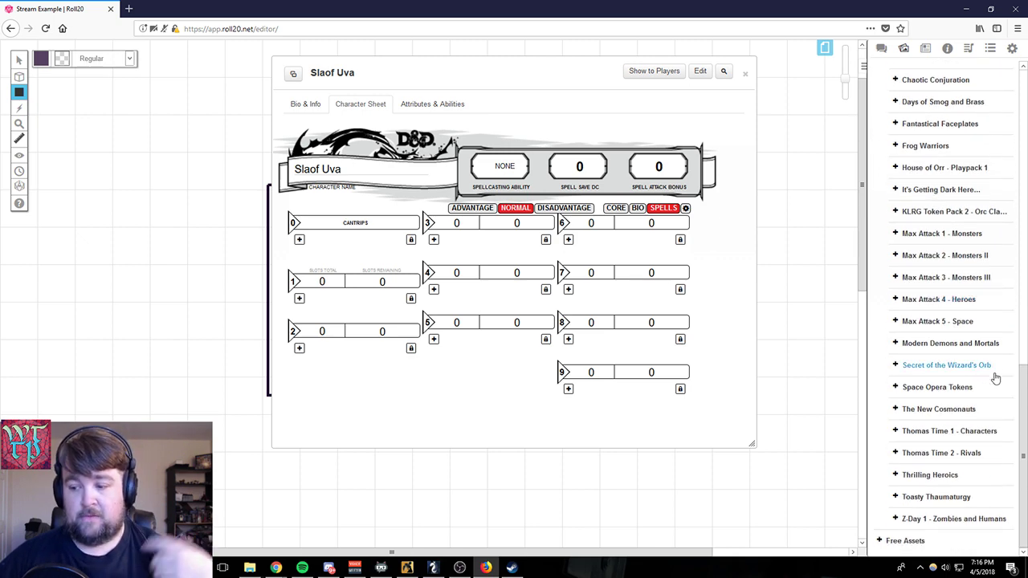
{"action": "left_click", "coordinate": [894, 387]}
{"action": "mouse_move", "coordinate": [917, 454]}
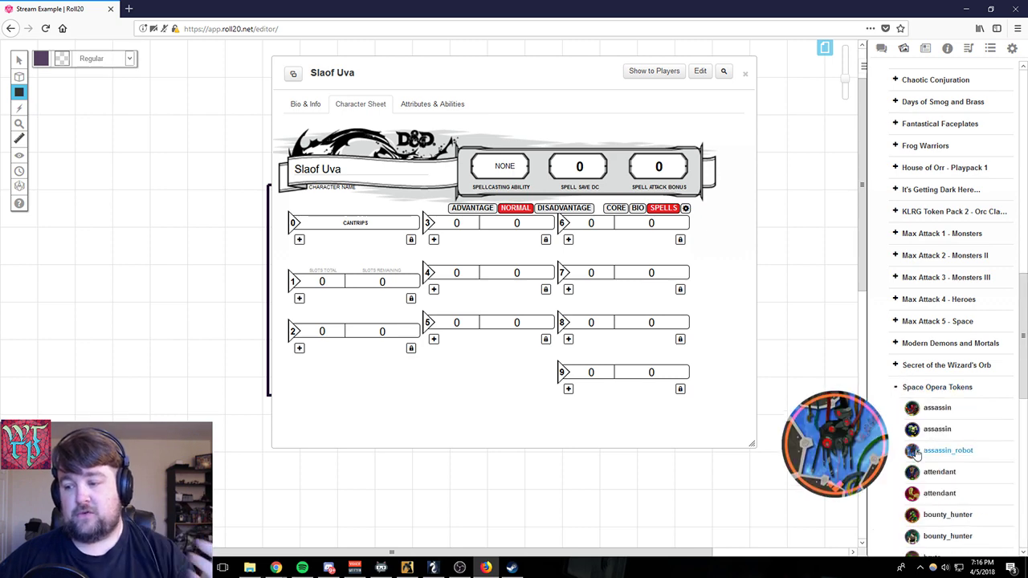
{"action": "left_click", "coordinate": [895, 387]}
{"action": "scroll", "coordinate": [984, 405], "scroll_direction": "up", "scroll_amount": 6}
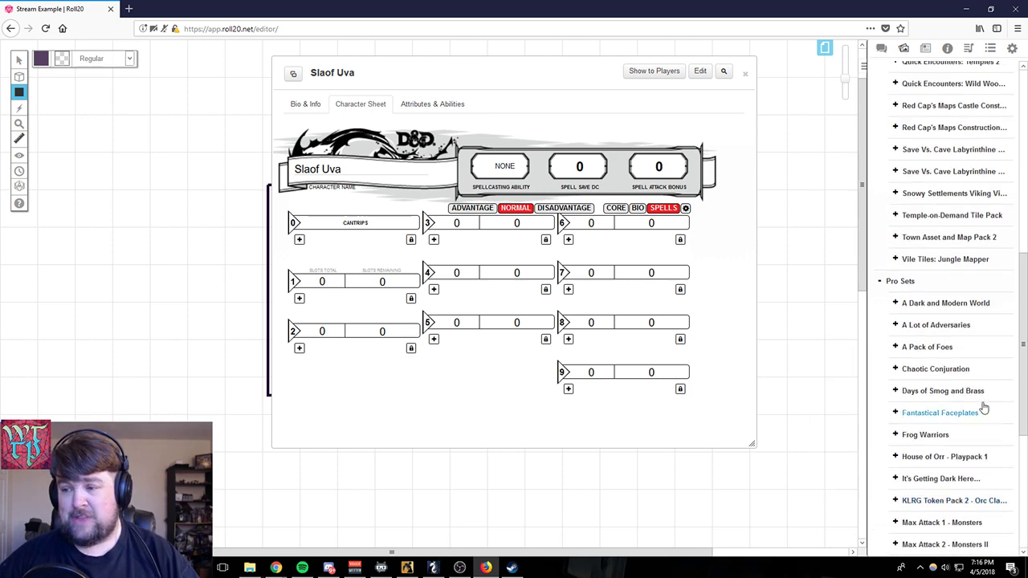
- Collapse the Pro Sets and Marketplace Purchases lists in the art library's premium assets
{"action": "left_click", "coordinate": [879, 282]}
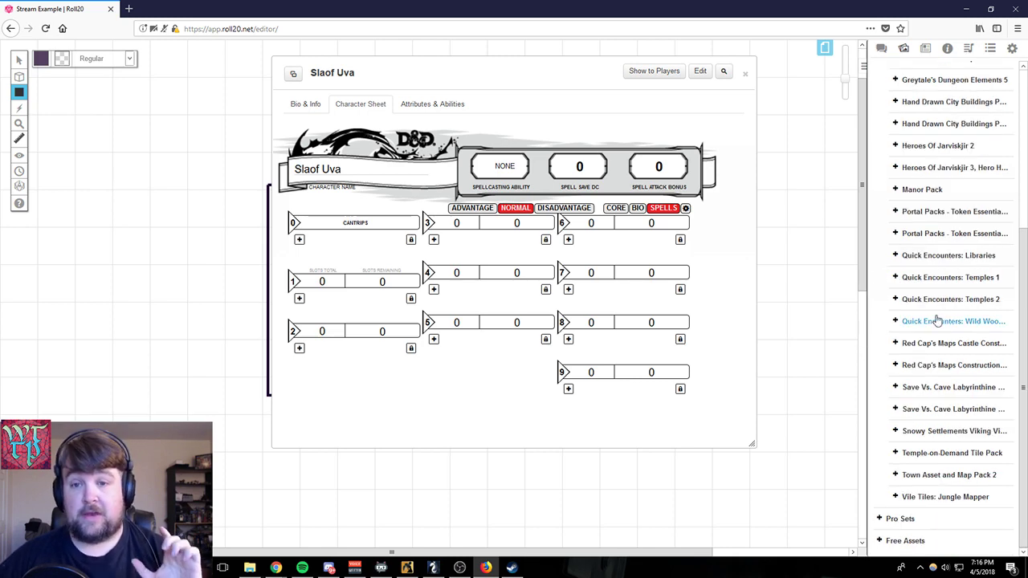
{"action": "scroll", "coordinate": [941, 330], "scroll_direction": "up", "scroll_amount": 3}
{"action": "scroll", "coordinate": [936, 326], "scroll_direction": "up", "scroll_amount": 2}
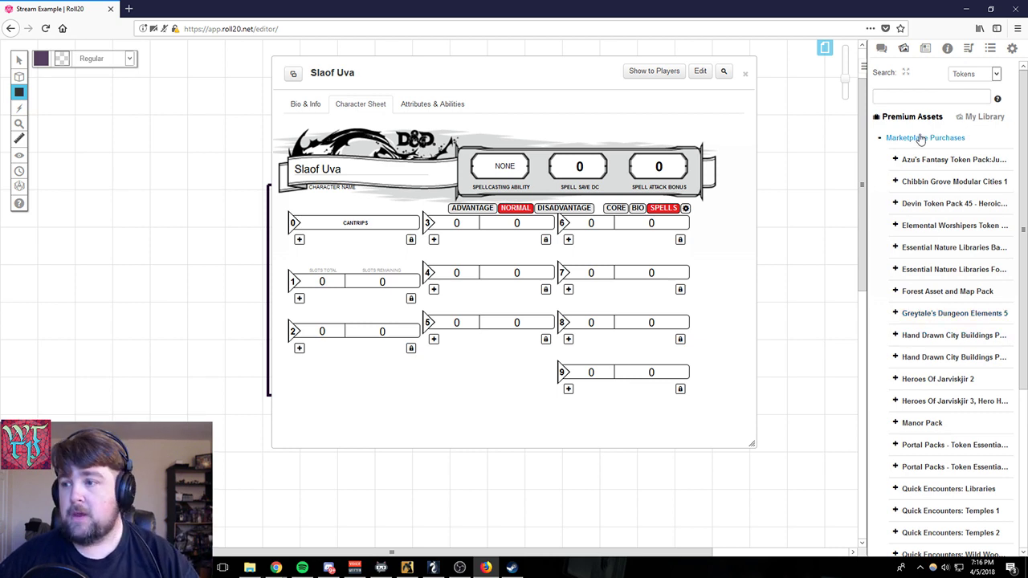
{"action": "left_click", "coordinate": [878, 139]}
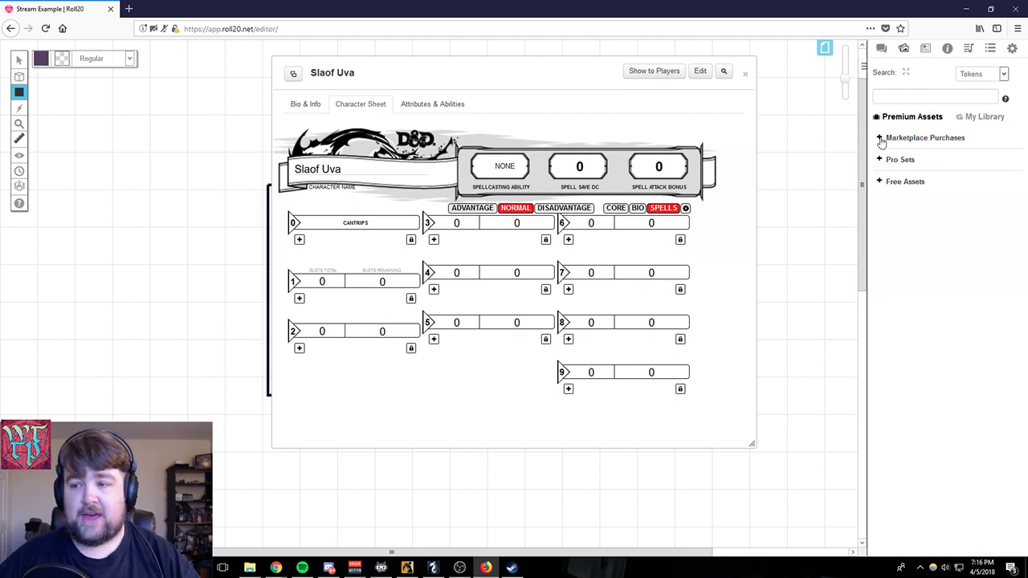
- Search the D&D 5th Edition compendium for "magic missile" and add the Magic Missile spell to the character sheet
{"action": "left_click", "coordinate": [947, 50]}
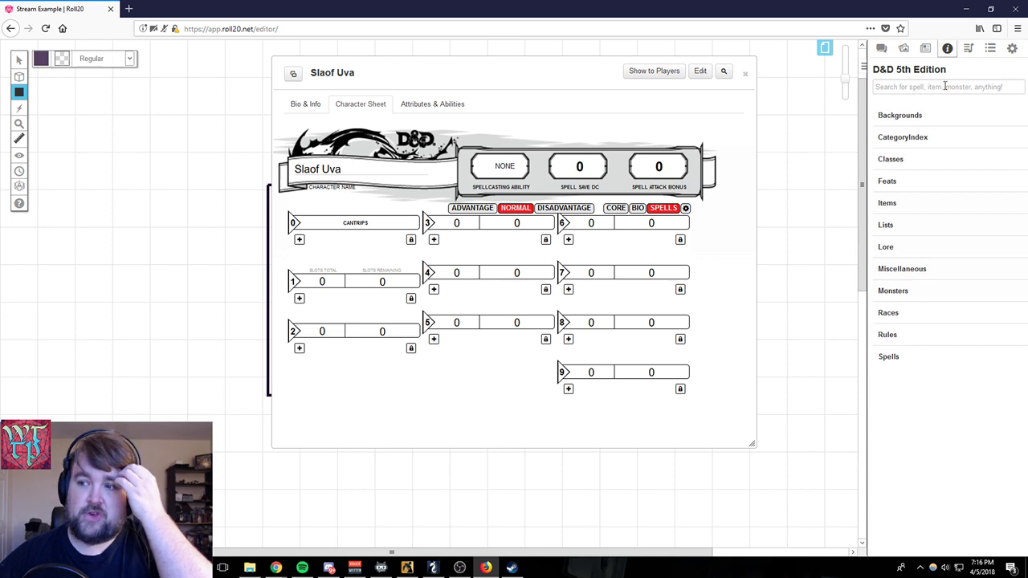
{"action": "left_click", "coordinate": [939, 90]}
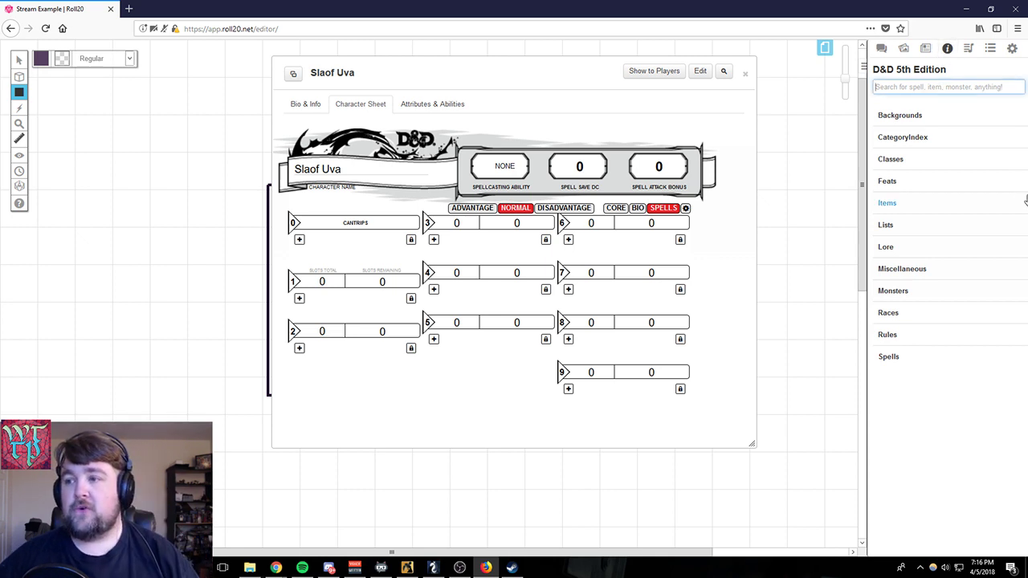
{"action": "left_click", "coordinate": [943, 52]}
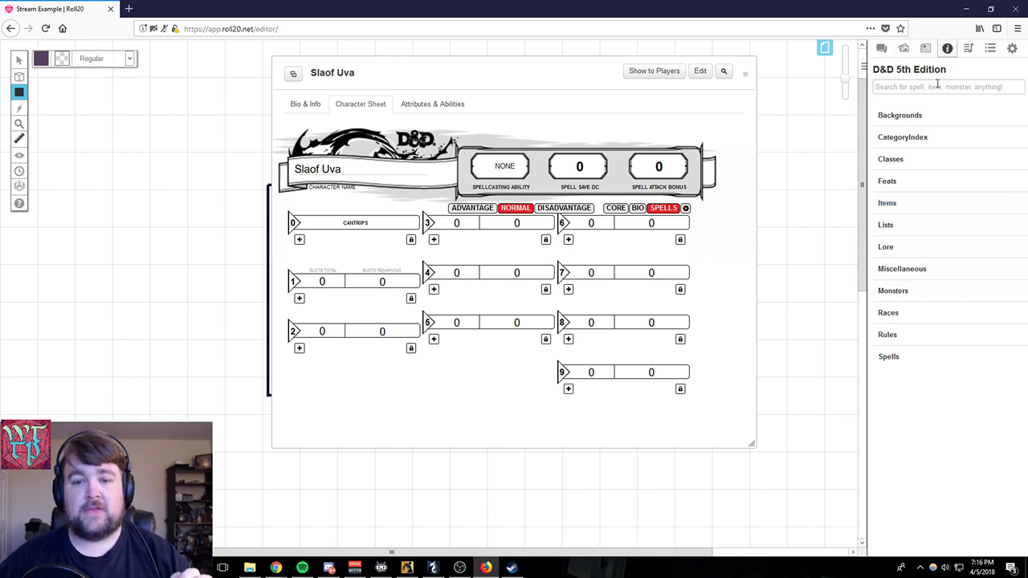
{"action": "left_click", "coordinate": [971, 87]}
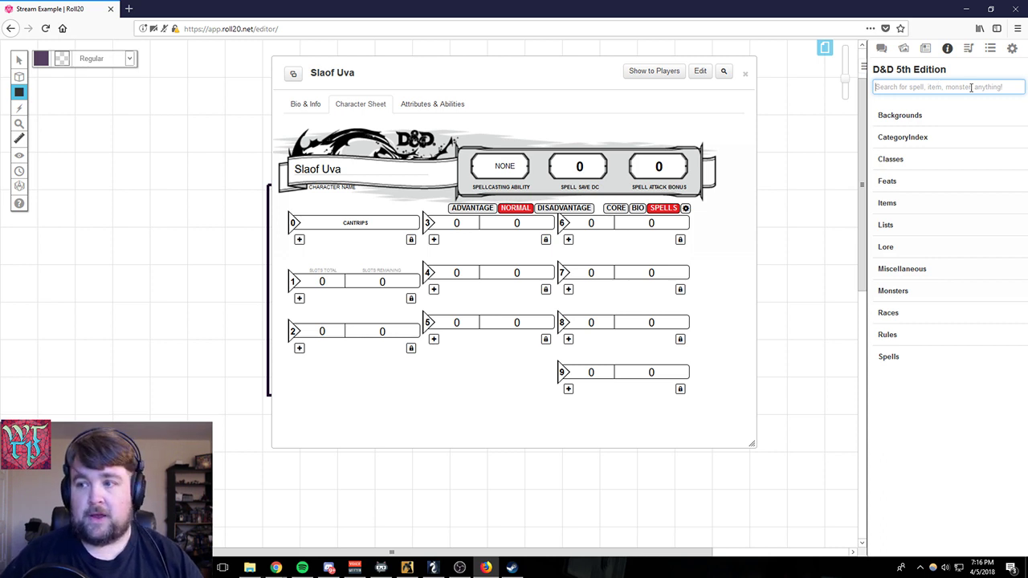
{"action": "type", "text": "magic missile"}
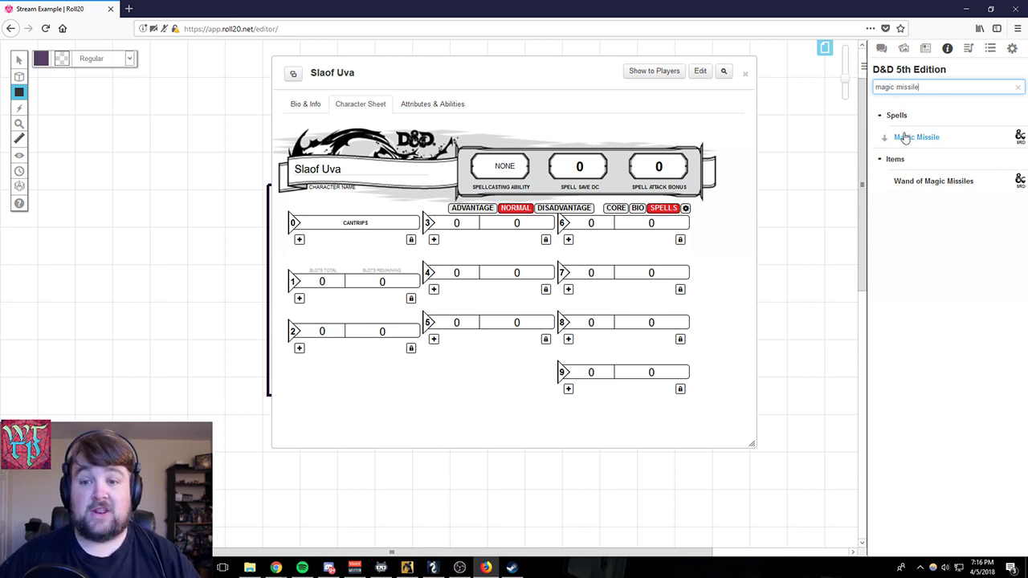
{"action": "left_click_drag", "start_coordinate": [906, 137], "coordinate": [382, 157]}
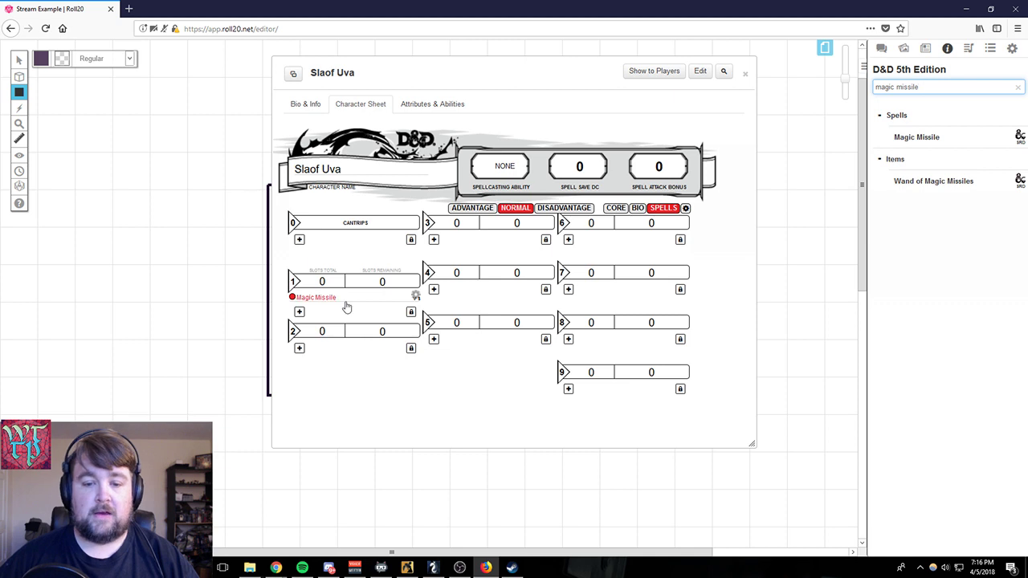
- Expand the Magic Missile entry on the Spells page and review its casting details, damage and description
{"action": "left_click", "coordinate": [415, 297]}
{"action": "scroll", "coordinate": [444, 378], "scroll_direction": "down", "scroll_amount": 6}
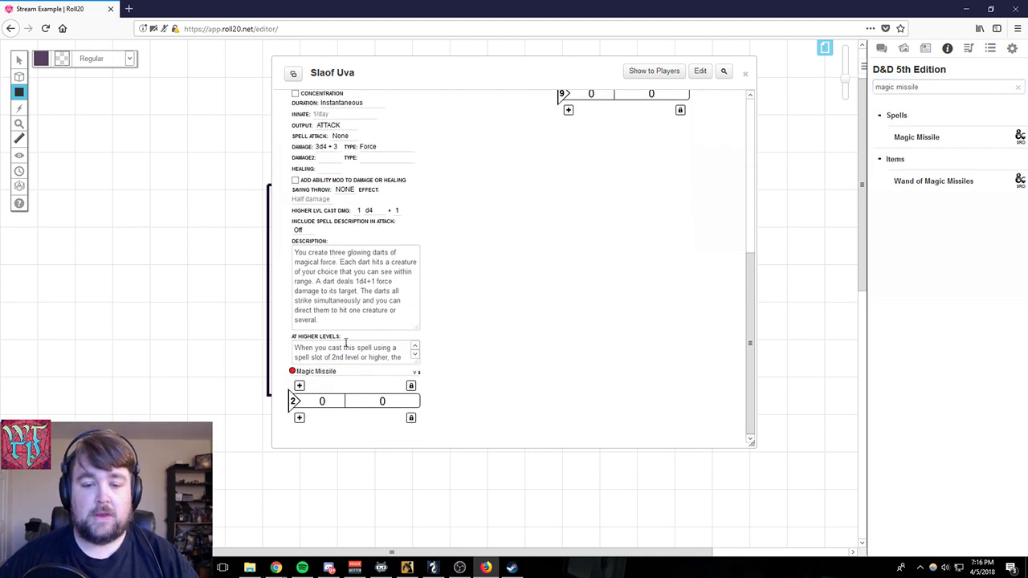
{"action": "scroll", "coordinate": [345, 346], "scroll_direction": "down", "scroll_amount": 2}
{"action": "scroll", "coordinate": [346, 347], "scroll_direction": "up", "scroll_amount": 2}
{"action": "scroll", "coordinate": [497, 327], "scroll_direction": "up", "scroll_amount": 3}
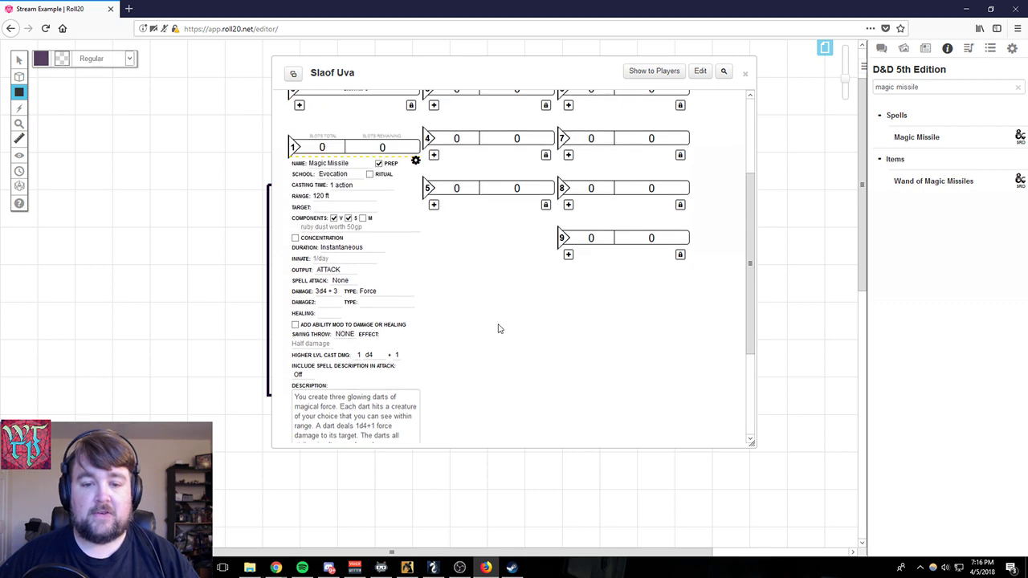
{"action": "scroll", "coordinate": [436, 374], "scroll_direction": "up", "scroll_amount": 3}
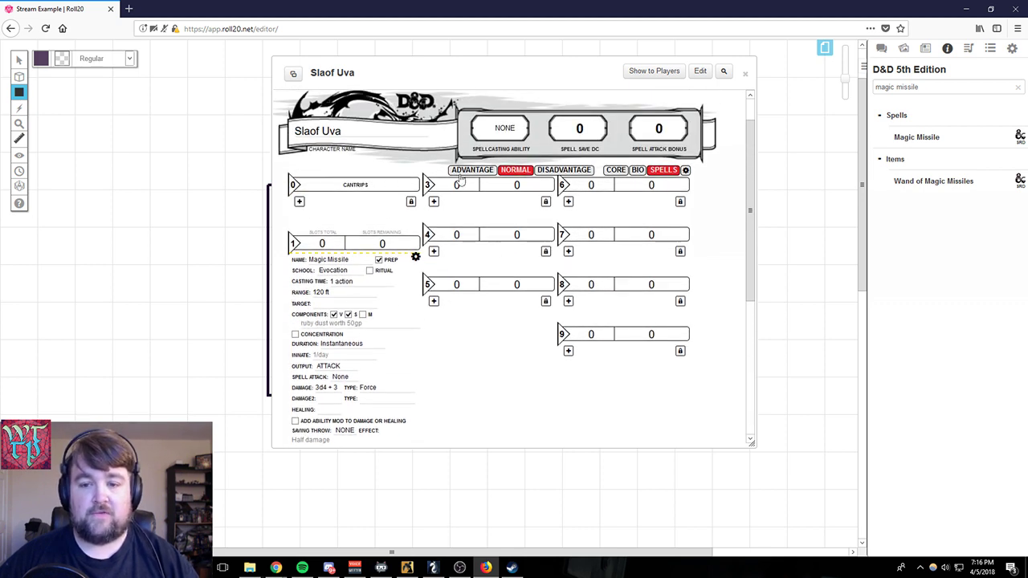
- Cast Magic Missile at Level 1 from the core page's attacks and inspect the damage roll in the chat
{"action": "left_click", "coordinate": [616, 170]}
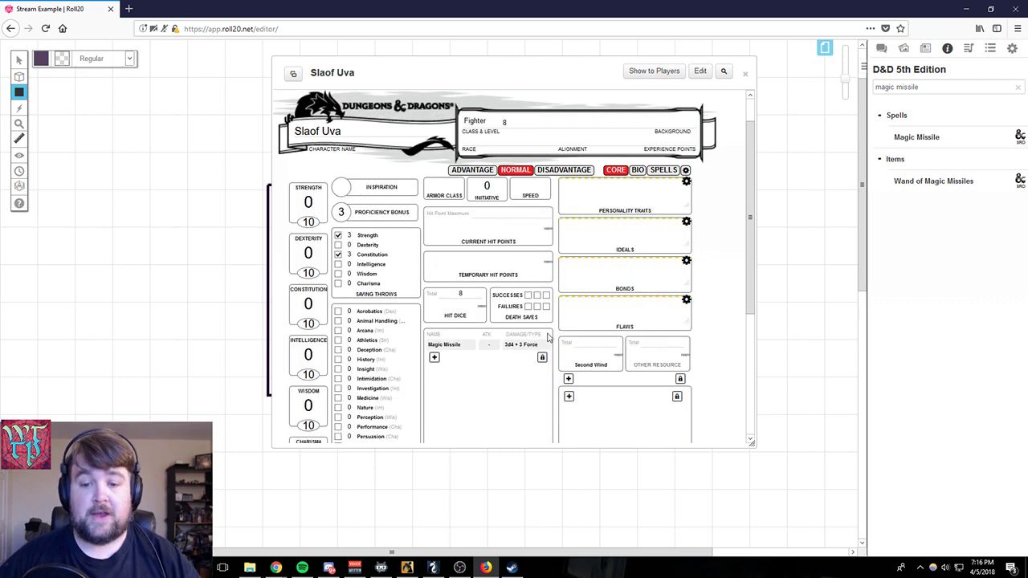
{"action": "scroll", "coordinate": [455, 277], "scroll_direction": "down", "scroll_amount": 3}
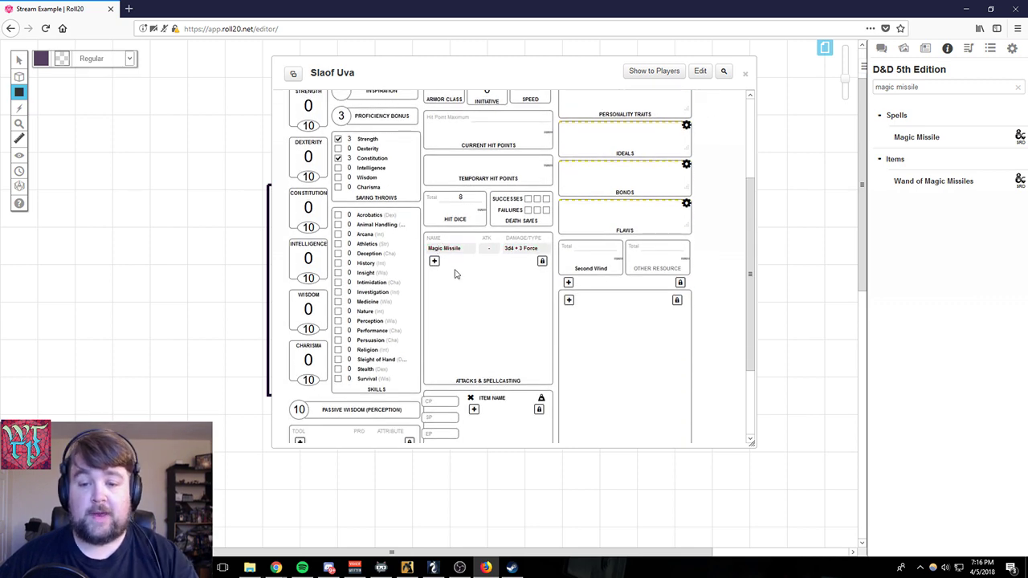
{"action": "left_click", "coordinate": [881, 49]}
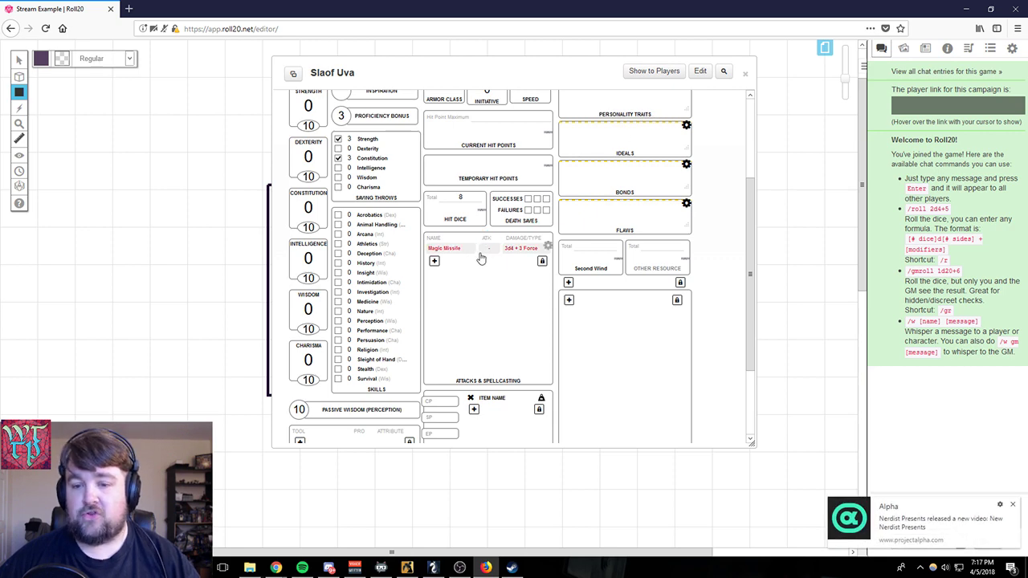
{"action": "left_click", "coordinate": [448, 255]}
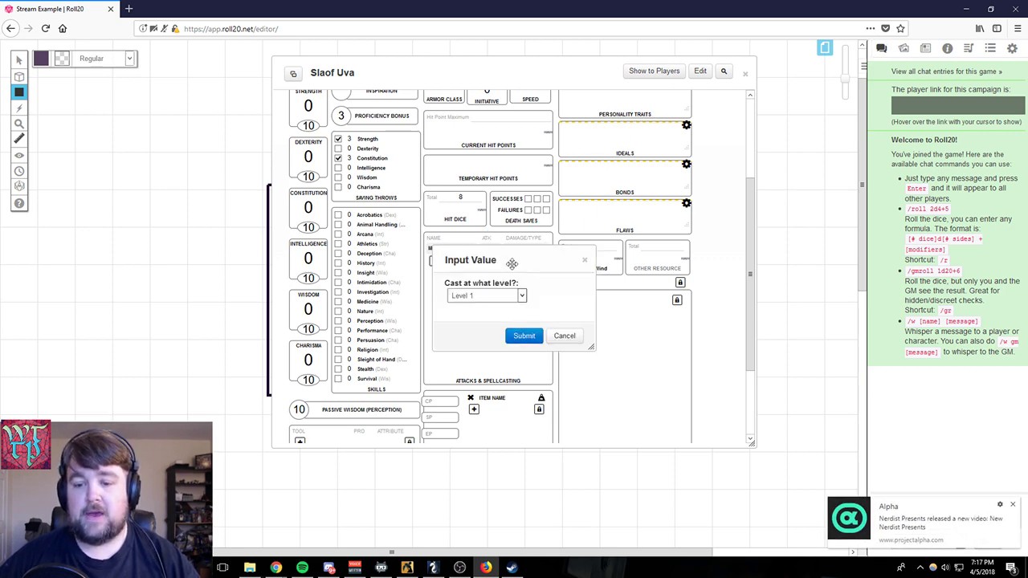
{"action": "left_click", "coordinate": [520, 296]}
{"action": "left_click", "coordinate": [518, 306]}
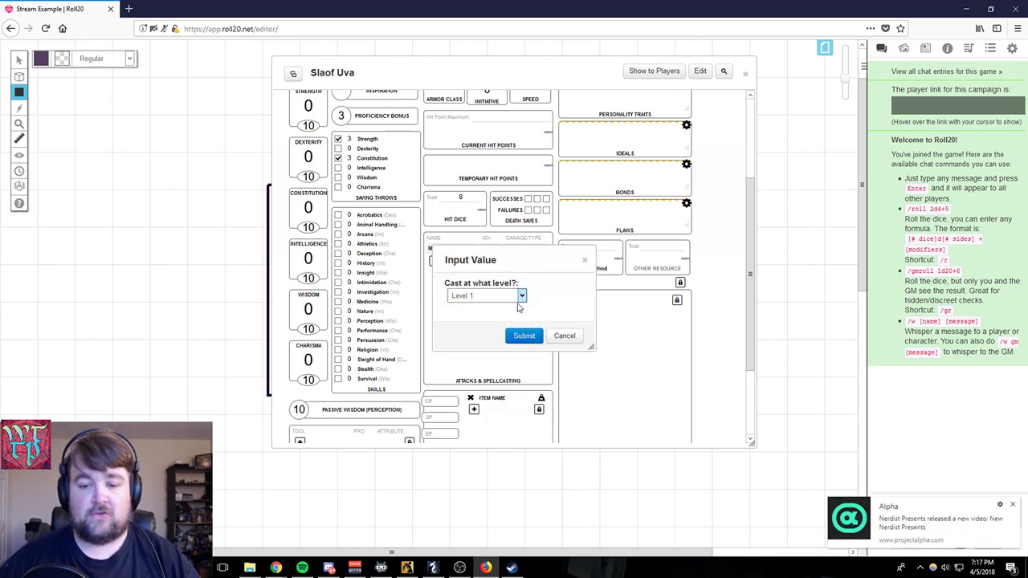
{"action": "left_click", "coordinate": [523, 337]}
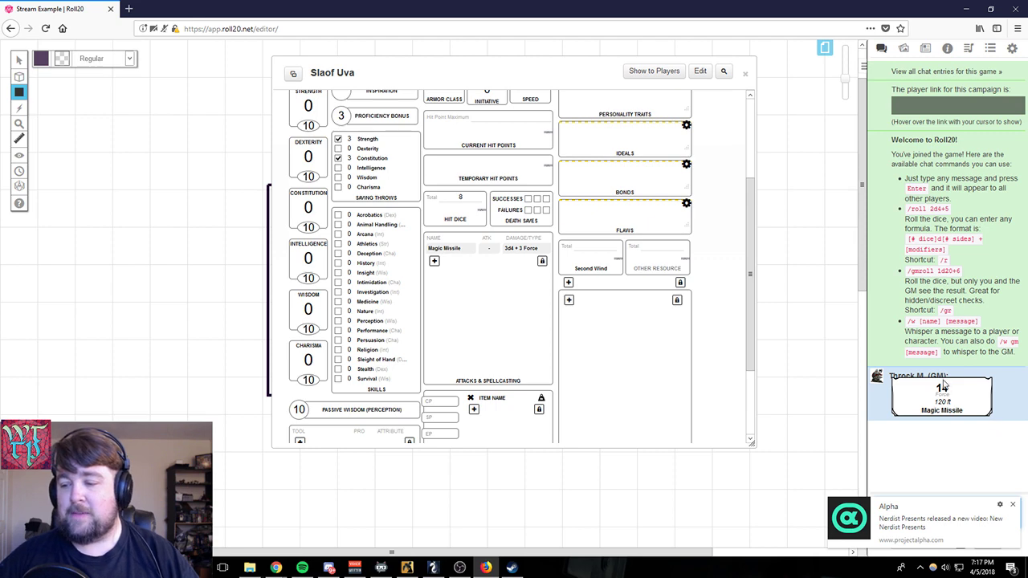
{"action": "mouse_move", "coordinate": [944, 391]}
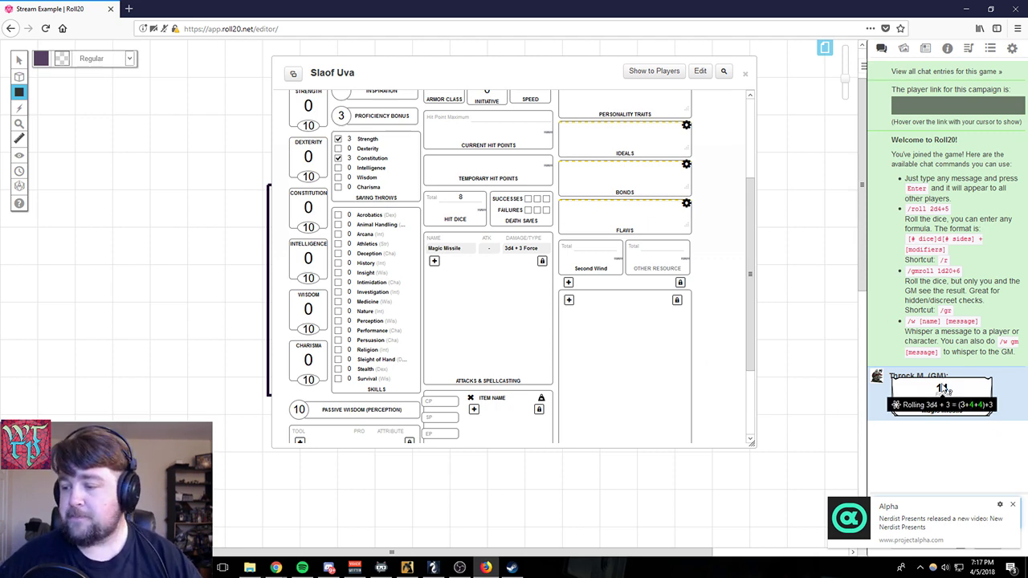
- Set the character's Strength score to 16 and review the saving throws and skills
{"action": "scroll", "coordinate": [412, 294], "scroll_direction": "up", "scroll_amount": 2}
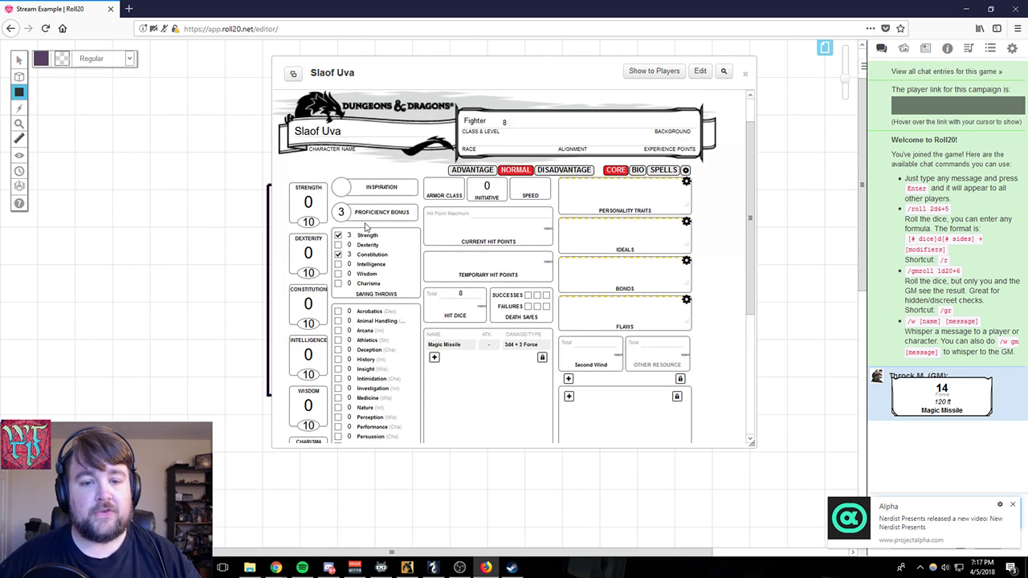
{"action": "double_click", "coordinate": [305, 222]}
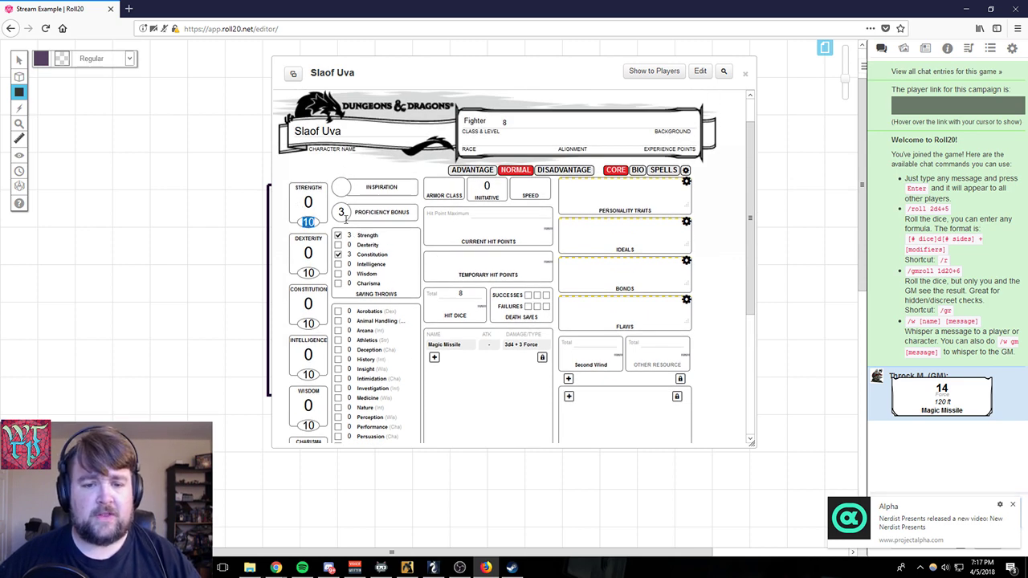
{"action": "type", "text": "16"}
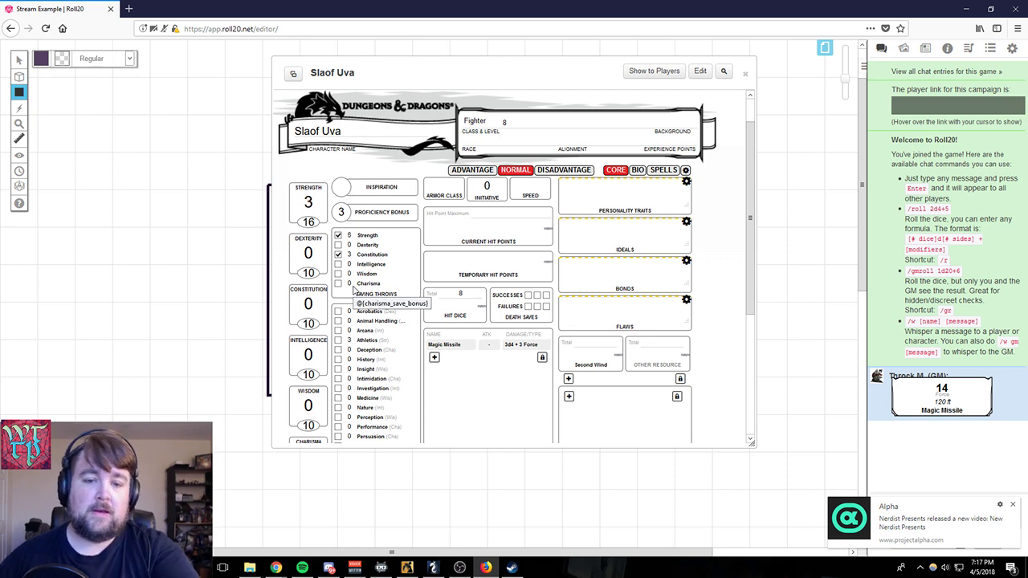
{"action": "scroll", "coordinate": [411, 279], "scroll_direction": "down", "scroll_amount": 1}
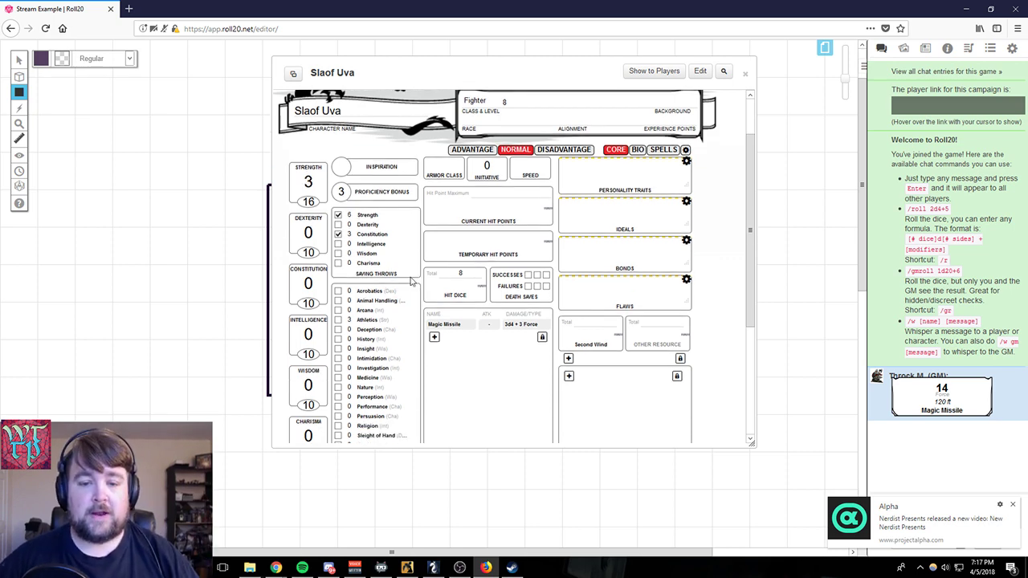
{"action": "scroll", "coordinate": [411, 280], "scroll_direction": "down", "scroll_amount": 1}
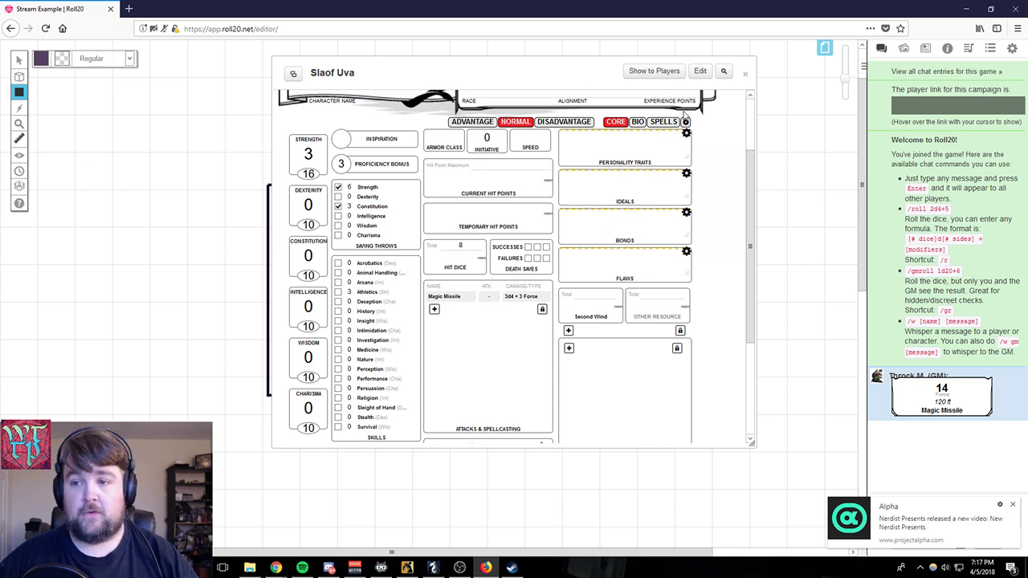
- In the sheet's general options, set both Inventory and Features & Traits to Simple
{"action": "left_click", "coordinate": [685, 124]}
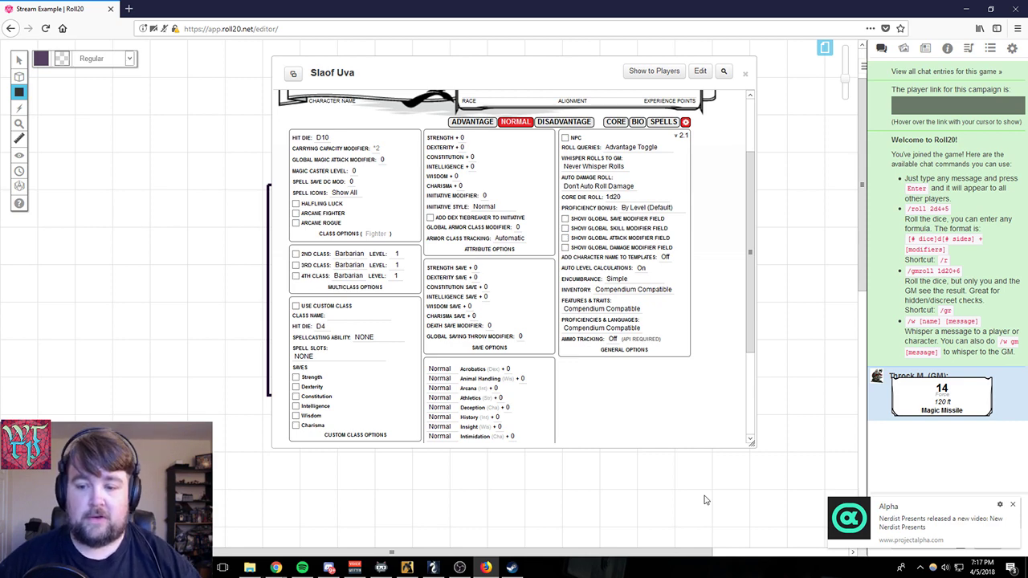
{"action": "left_click", "coordinate": [664, 291]}
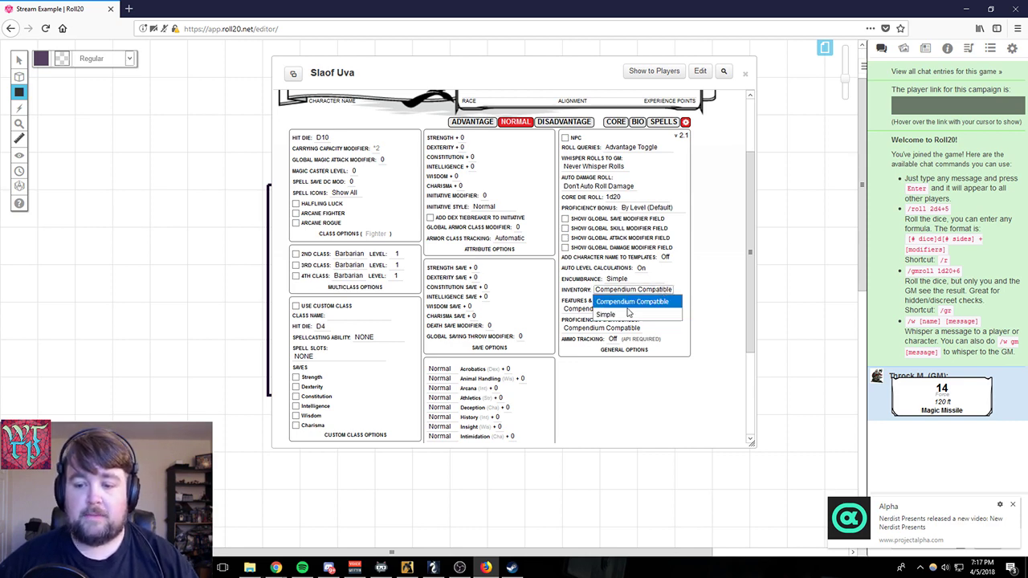
{"action": "left_click", "coordinate": [630, 313]}
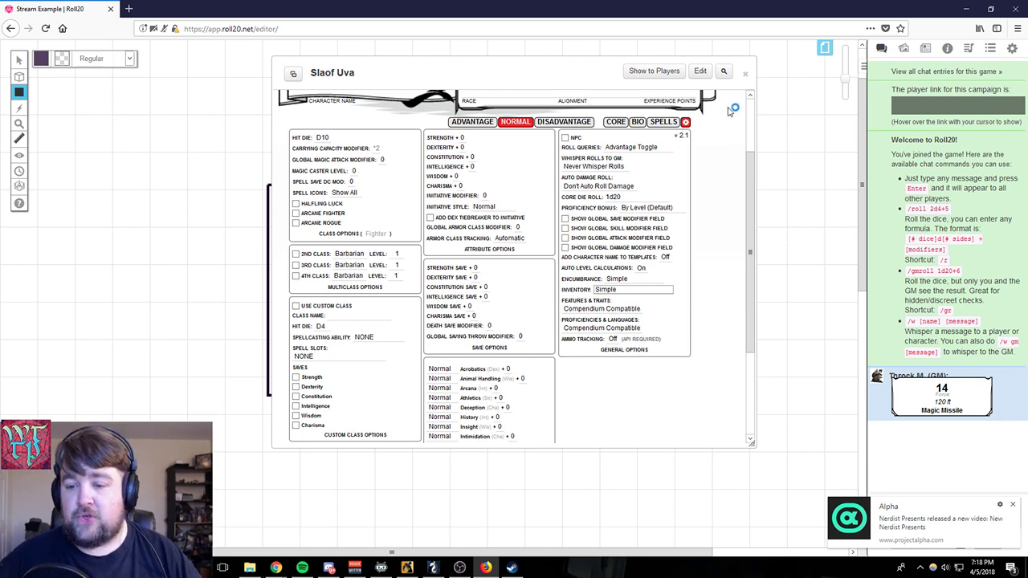
{"action": "left_click", "coordinate": [675, 305]}
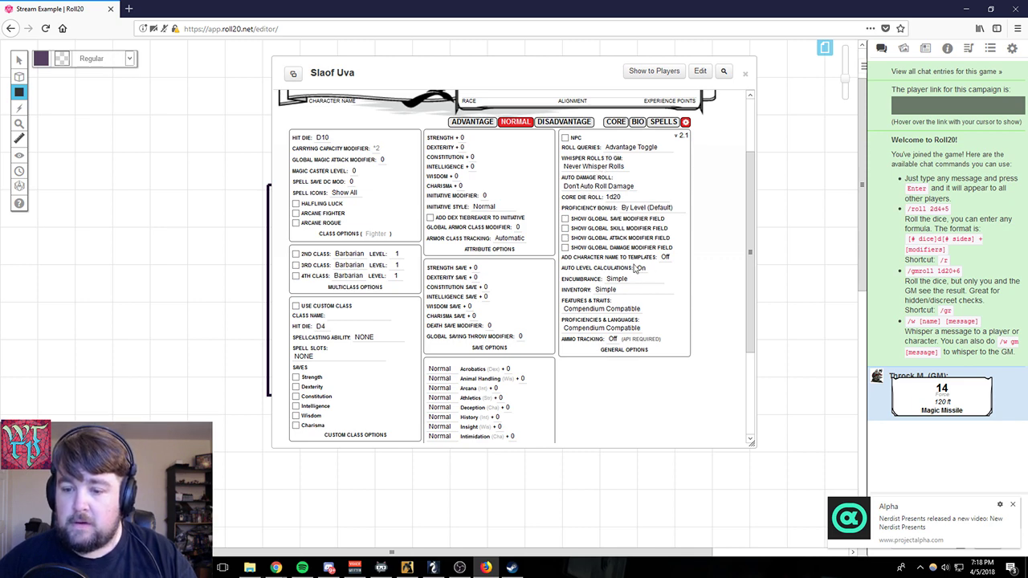
{"action": "left_click", "coordinate": [634, 311]}
{"action": "left_click", "coordinate": [617, 329]}
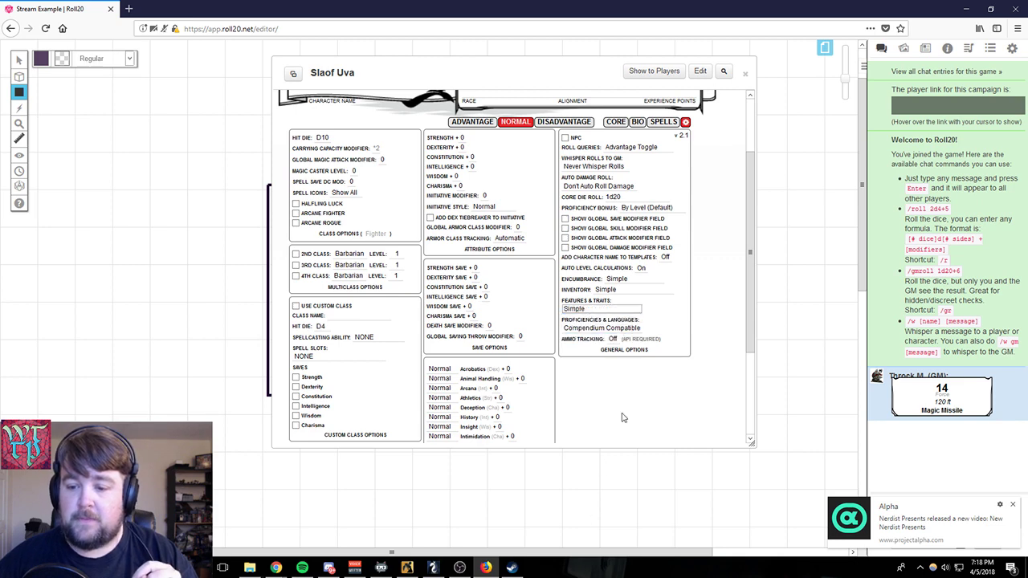
- Return to the sheet's core page and add another row of resource fields beneath Second Wind
{"action": "scroll", "coordinate": [712, 196], "scroll_direction": "up", "scroll_amount": 3}
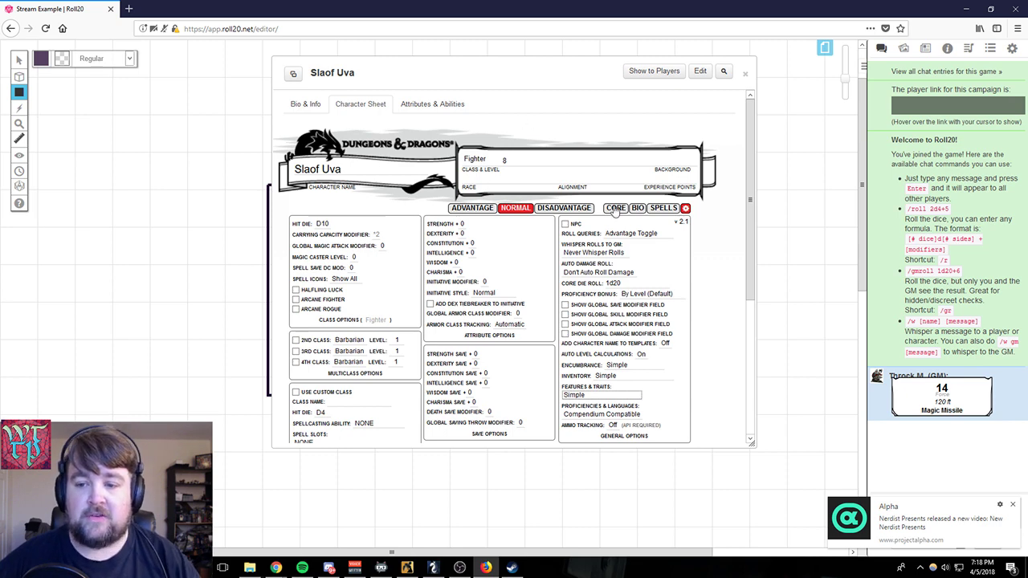
{"action": "left_click", "coordinate": [615, 210]}
{"action": "scroll", "coordinate": [590, 312], "scroll_direction": "down", "scroll_amount": 2}
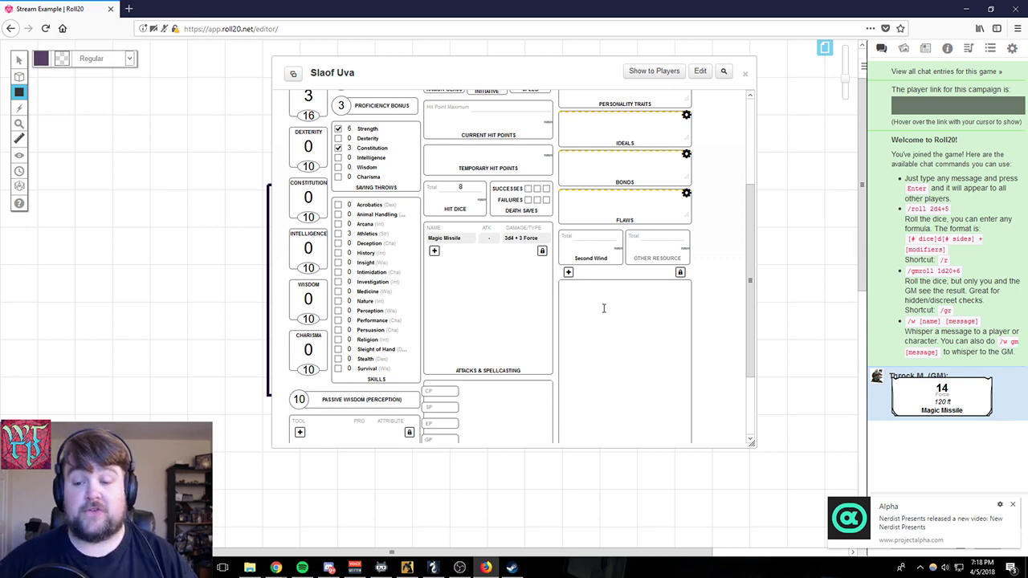
{"action": "left_click", "coordinate": [567, 272]}
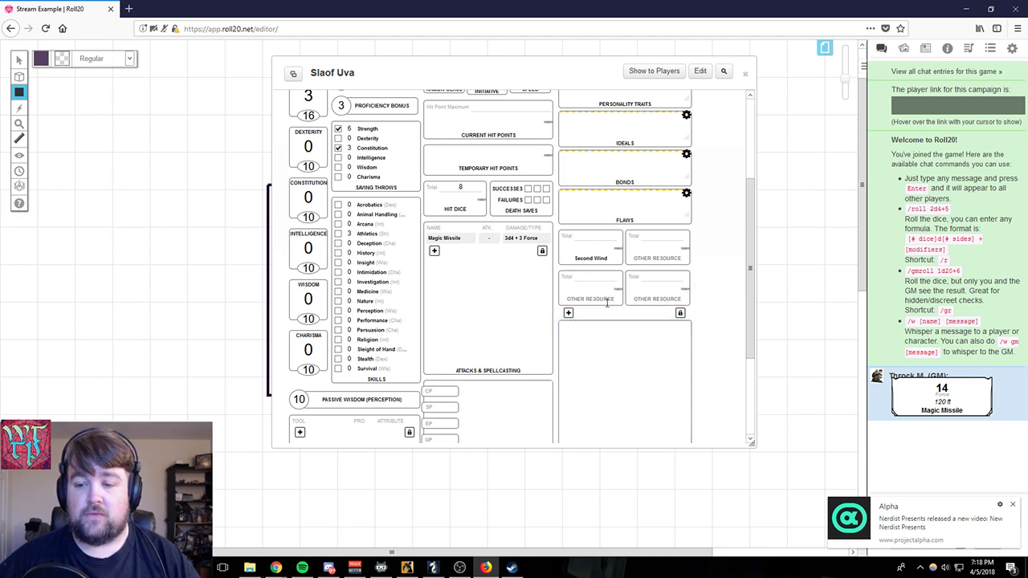
- Enter "I AM A FIGHTER WITH MAGIC MISSILE" followed by a long capitalised evil laugh in the Features & Traits text box
{"action": "scroll", "coordinate": [601, 348], "scroll_direction": "down", "scroll_amount": 3}
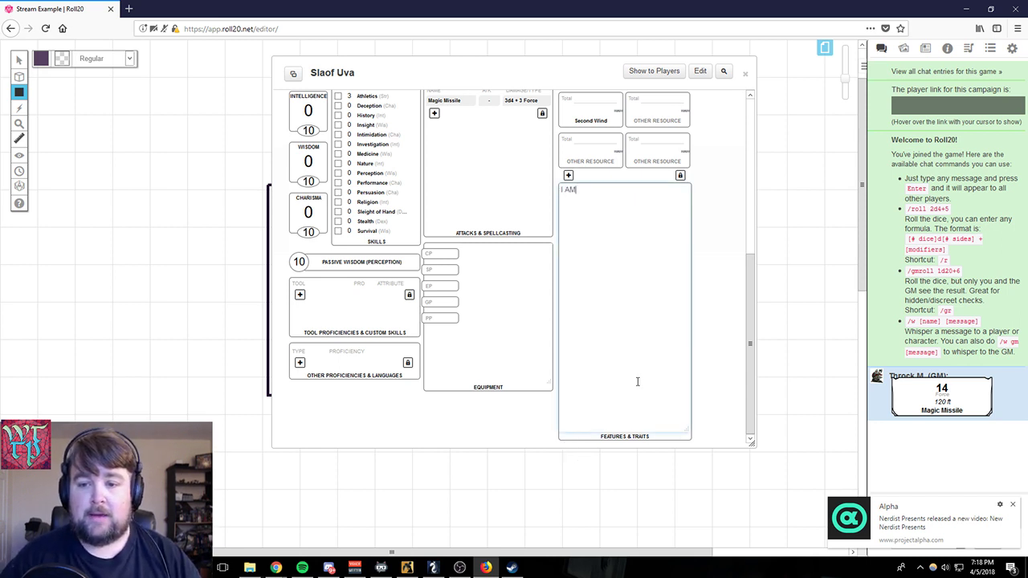
{"action": "type", "text": "FIGHTER"}
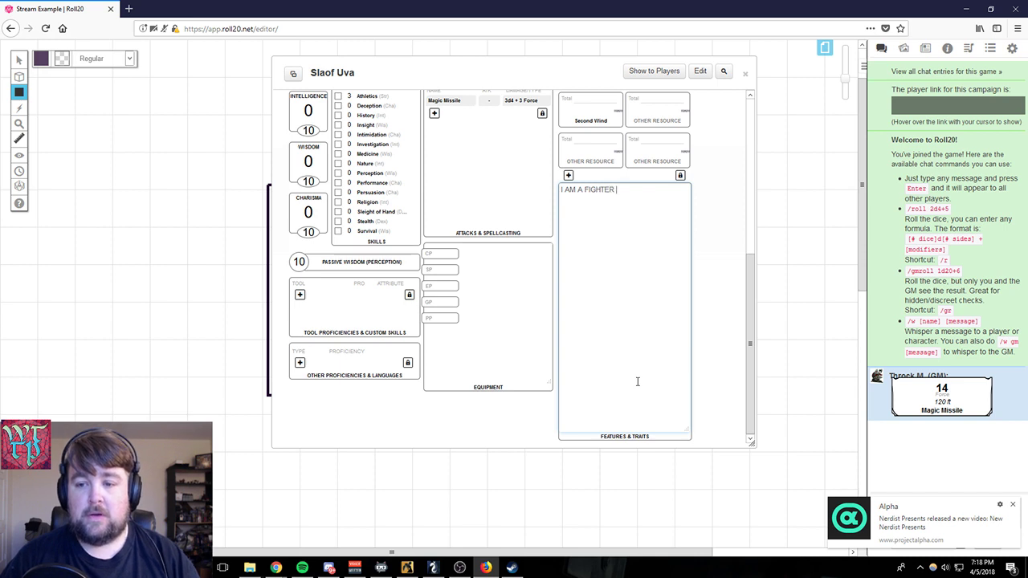
{"action": "type", "text": "AGIC MI"}
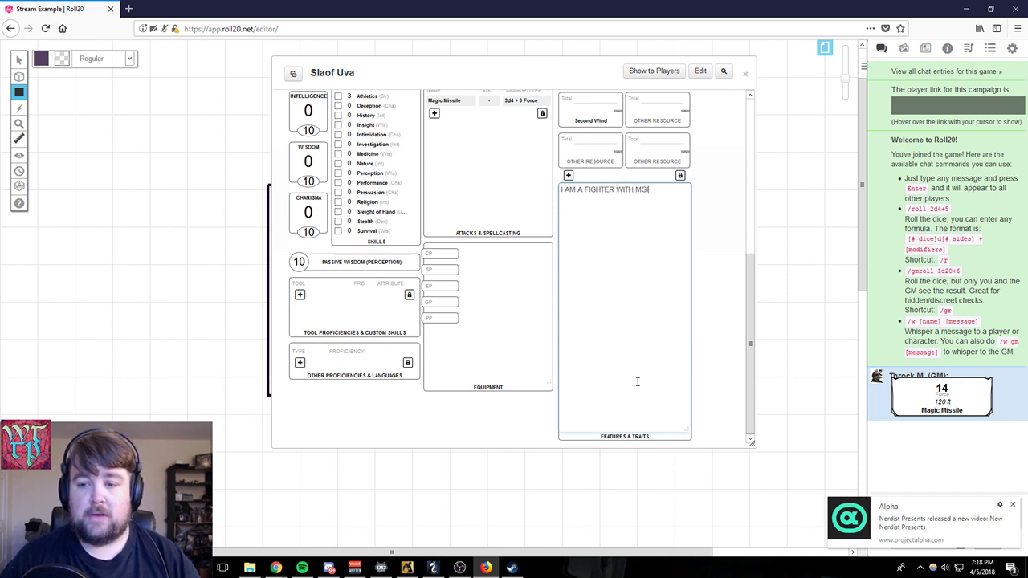
{"action": "type", "text": "SSILE"}
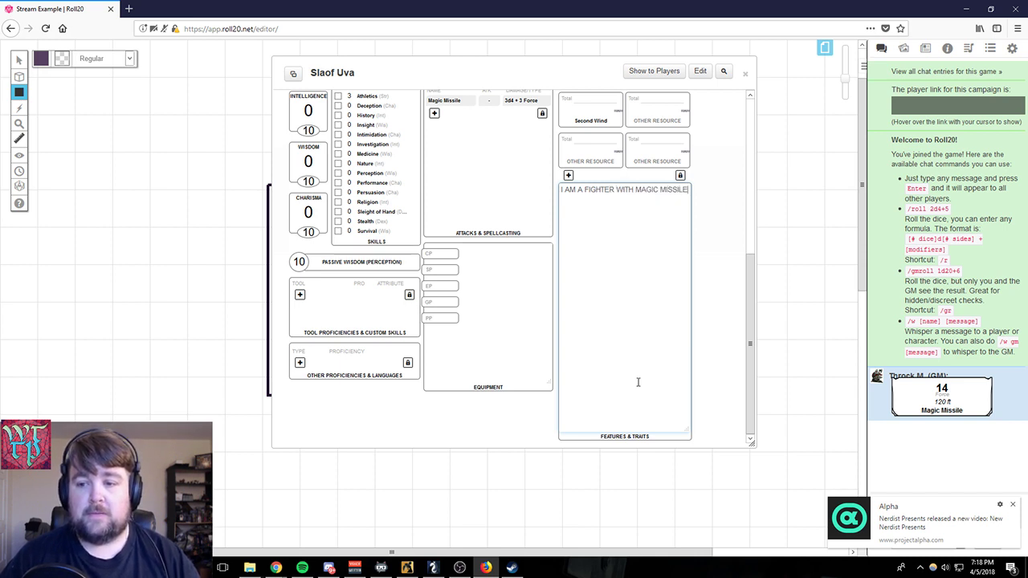
{"action": "type", "text": " MUAHAHAHAHAHHAHAHAHAHAHAHAHAHA"}
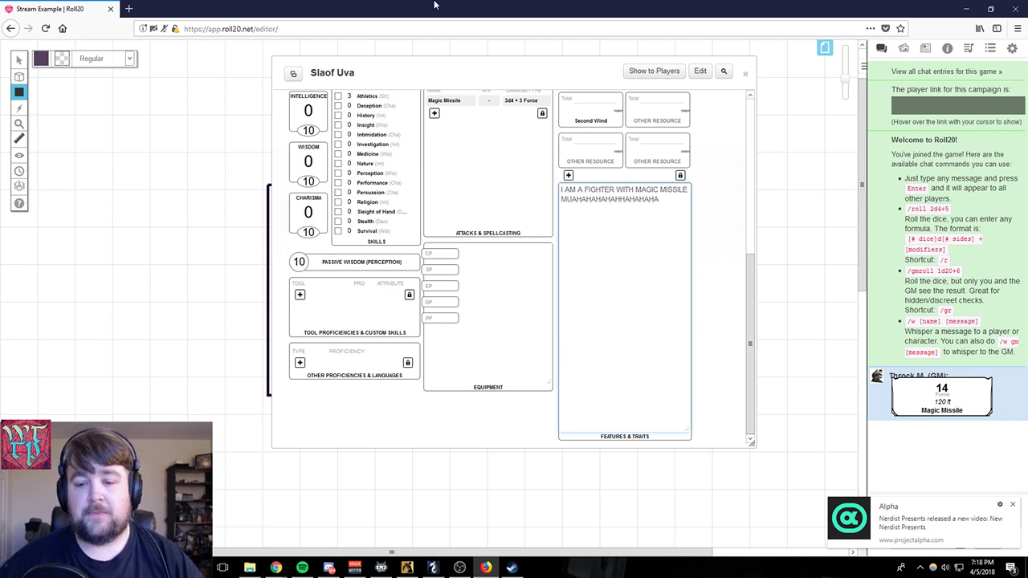
- Enter the filler text "al;ksfjdslkfdsjiol" in the core page's Equipment text box
{"action": "left_click", "coordinate": [495, 274]}
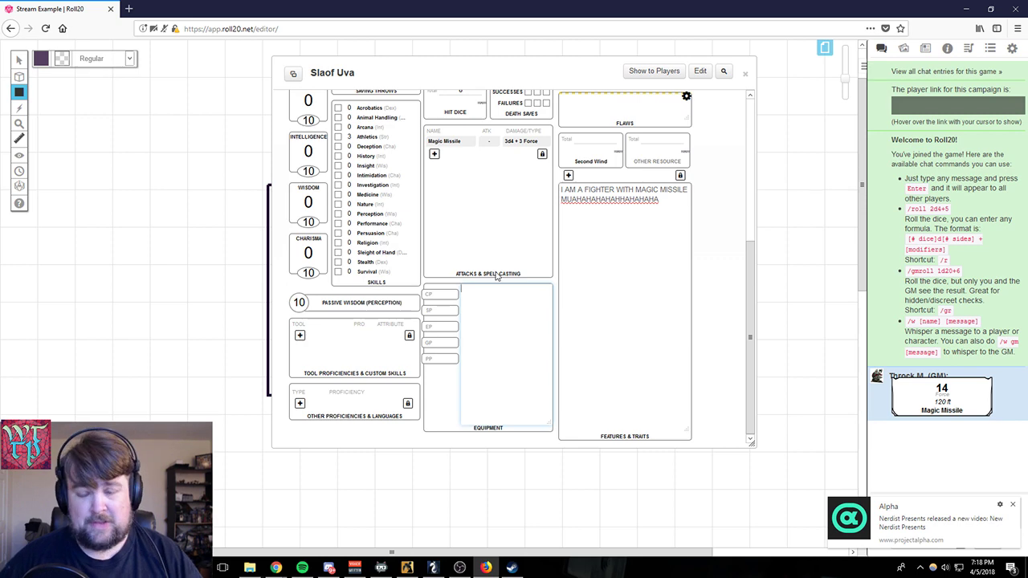
{"action": "type", "text": "al;ksfjdslkfdsjiol"}
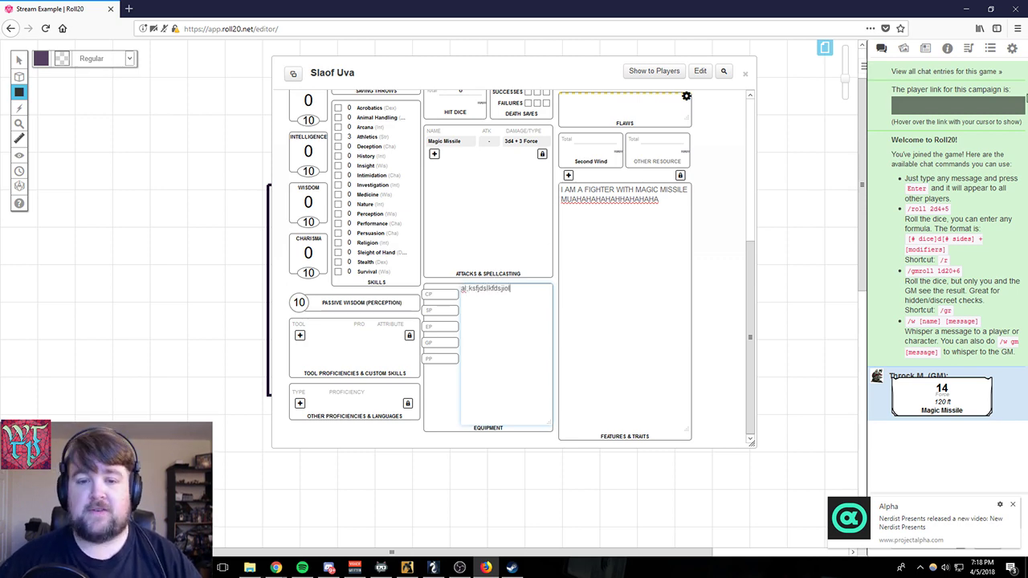
{"action": "scroll", "coordinate": [577, 239], "scroll_direction": "up", "scroll_amount": 3}
{"action": "scroll", "coordinate": [643, 160], "scroll_direction": "up", "scroll_amount": 2}
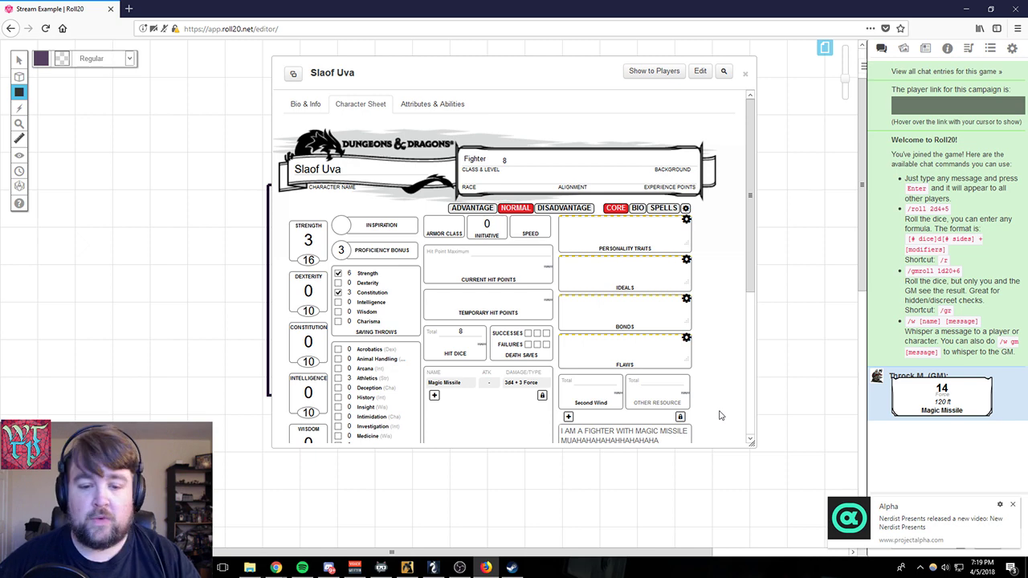
- Mark the character as proficient in Athletics and close the character sheet
{"action": "scroll", "coordinate": [449, 357], "scroll_direction": "down", "scroll_amount": 2}
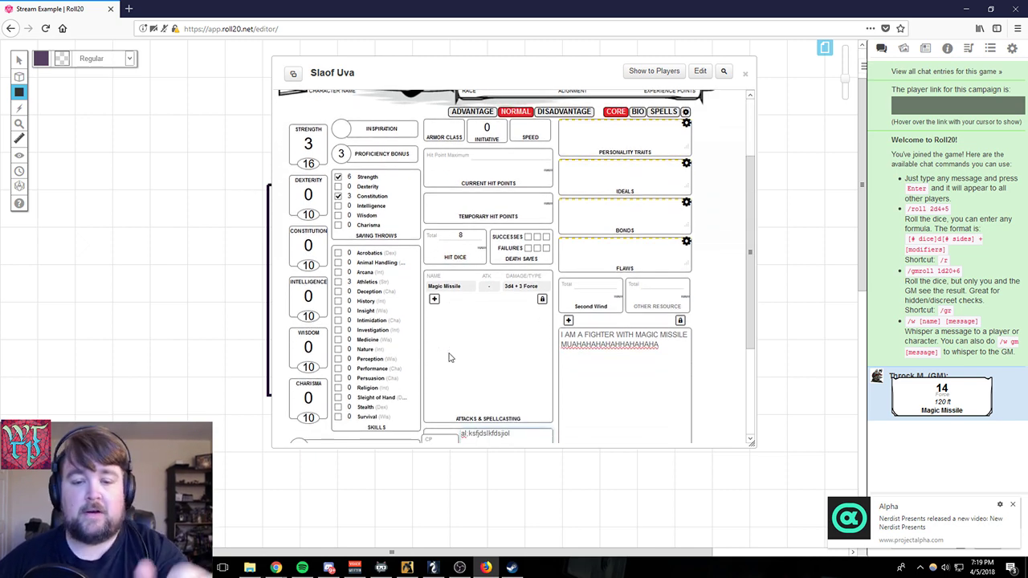
{"action": "left_click", "coordinate": [338, 282]}
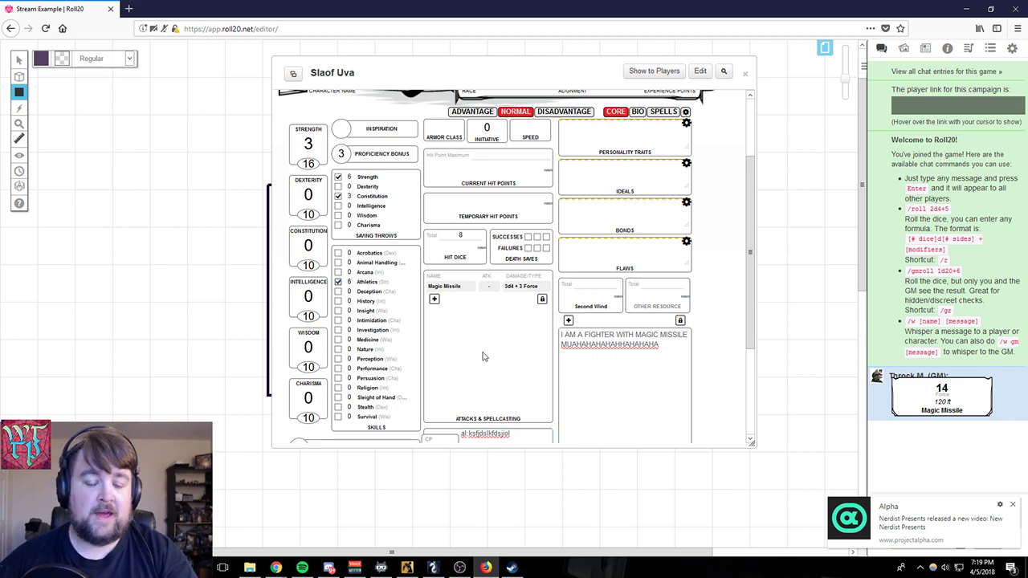
{"action": "scroll", "coordinate": [483, 355], "scroll_direction": "up", "scroll_amount": 3}
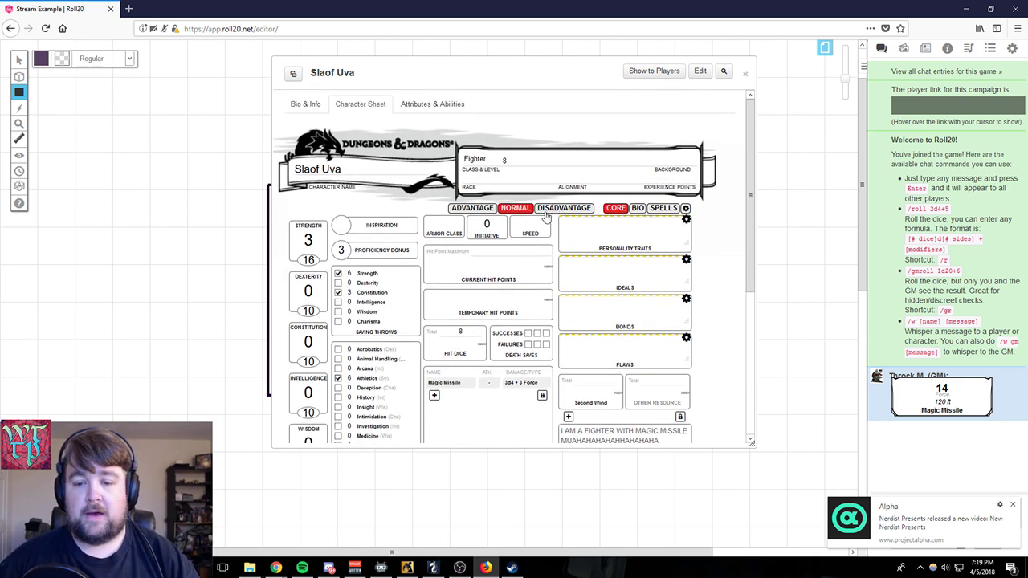
{"action": "left_click", "coordinate": [516, 269]}
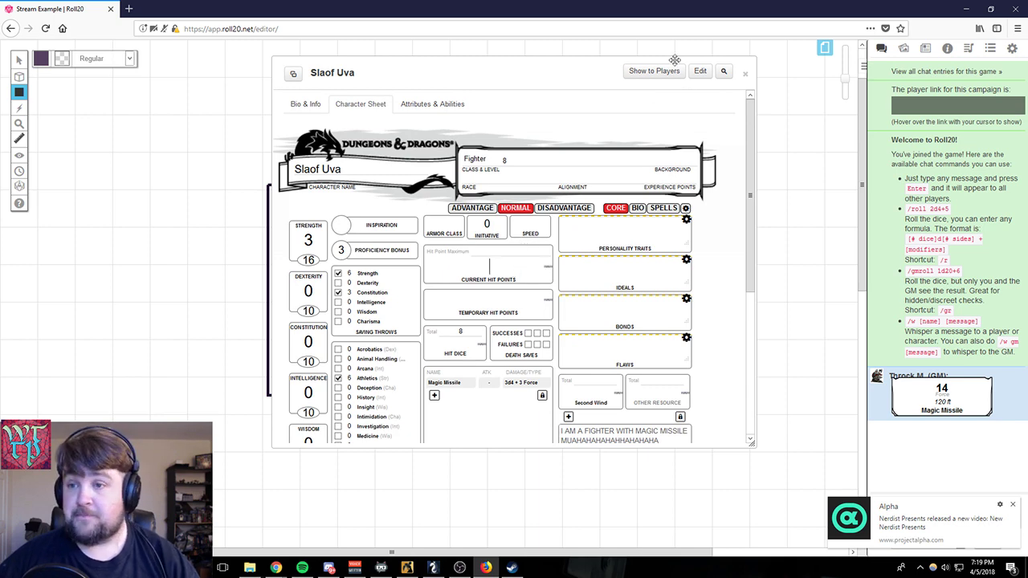
{"action": "left_click", "coordinate": [745, 76]}
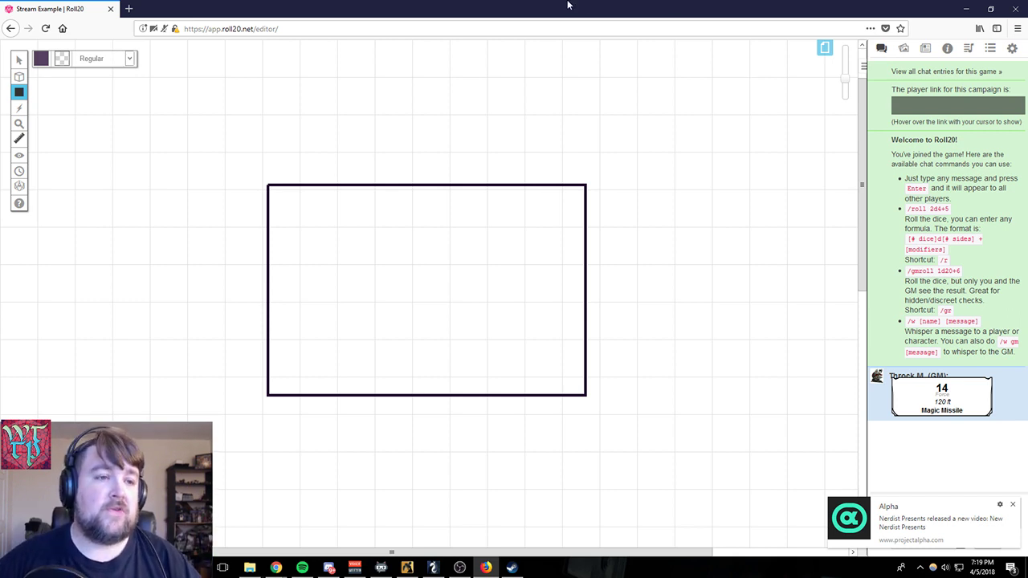
- With the Select/Move tool, move the drawn rectangle about three and a half squares right and one square up
{"action": "left_click", "coordinate": [19, 63]}
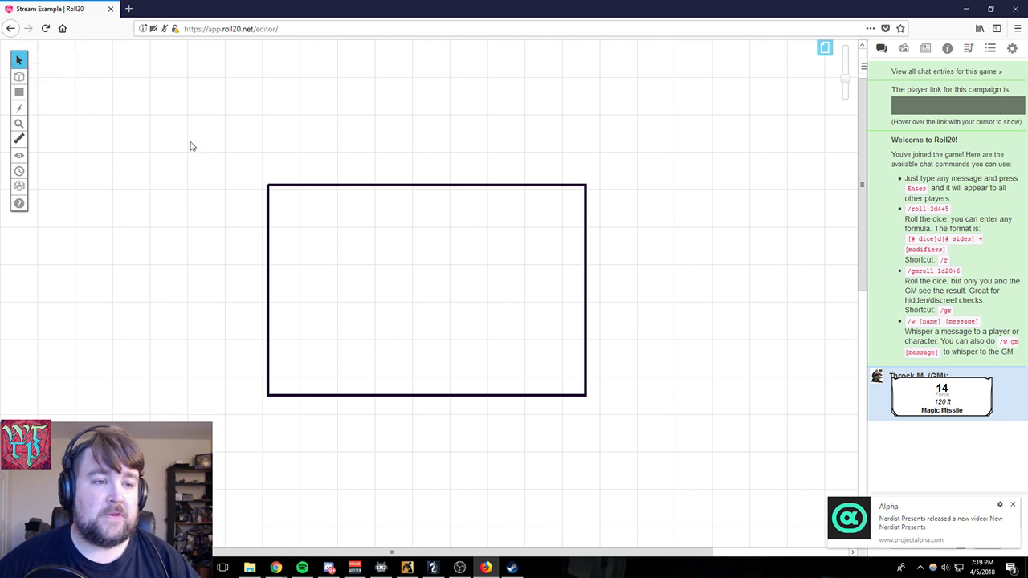
{"action": "left_click_drag", "start_coordinate": [190, 142], "coordinate": [250, 203]}
{"action": "scroll", "coordinate": [261, 207], "scroll_direction": "down", "scroll_amount": 2}
{"action": "scroll", "coordinate": [292, 226], "scroll_direction": "up", "scroll_amount": 1}
{"action": "scroll", "coordinate": [294, 227], "scroll_direction": "down", "scroll_amount": 1}
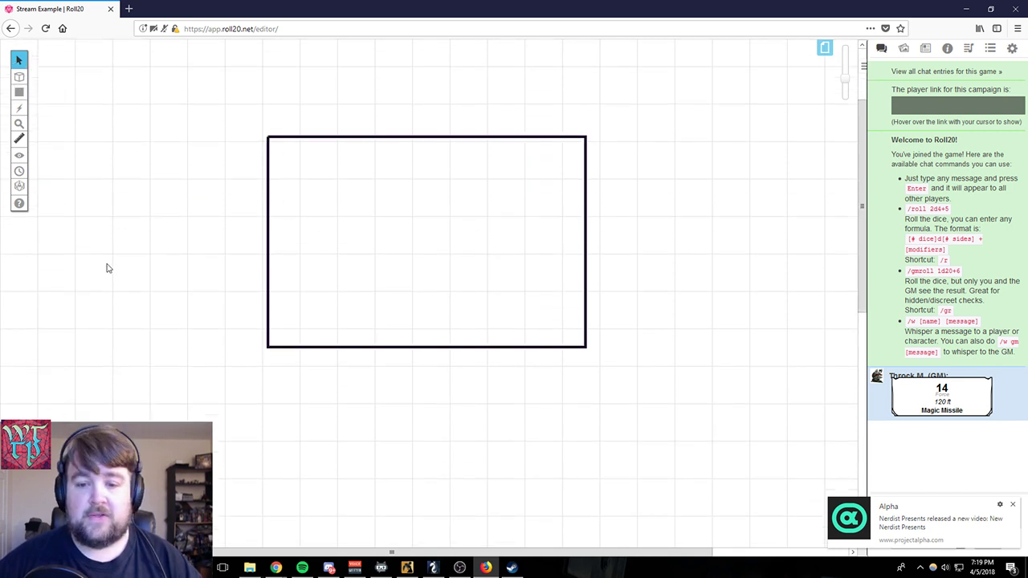
{"action": "left_click_drag", "start_coordinate": [473, 280], "coordinate": [526, 347]}
{"action": "left_click_drag", "start_coordinate": [331, 364], "coordinate": [353, 333]}
{"action": "left_click_drag", "start_coordinate": [388, 266], "coordinate": [440, 152]}
{"action": "left_click_drag", "start_coordinate": [449, 86], "coordinate": [429, 53]}
{"action": "left_click_drag", "start_coordinate": [242, 43], "coordinate": [449, 305]}
{"action": "left_click_drag", "start_coordinate": [309, 401], "coordinate": [714, 230]}
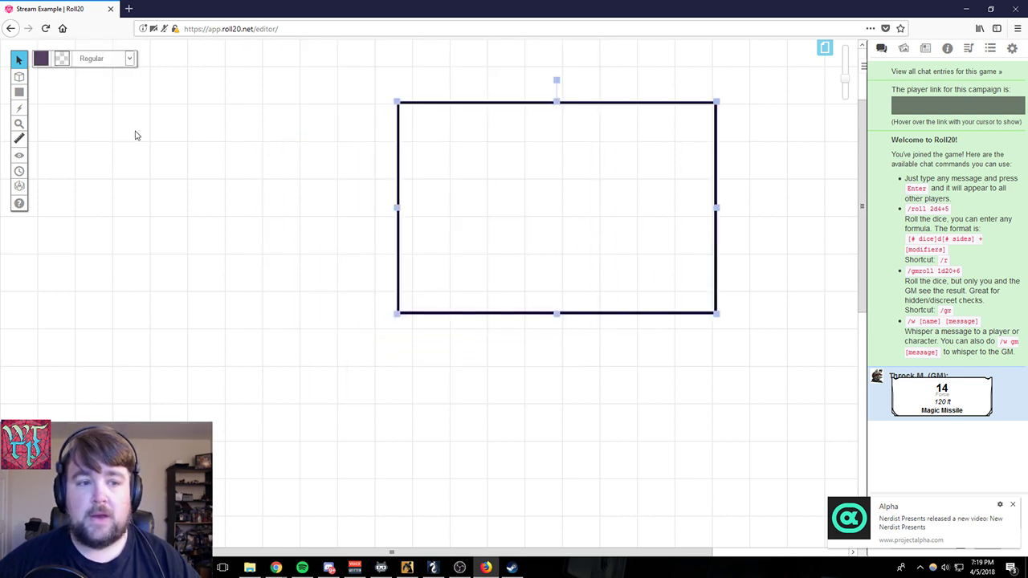
- Pan around the Start page with the Pan View tool, and switch back to Select/Move
{"action": "mouse_move", "coordinate": [21, 63]}
{"action": "left_click", "coordinate": [49, 75]}
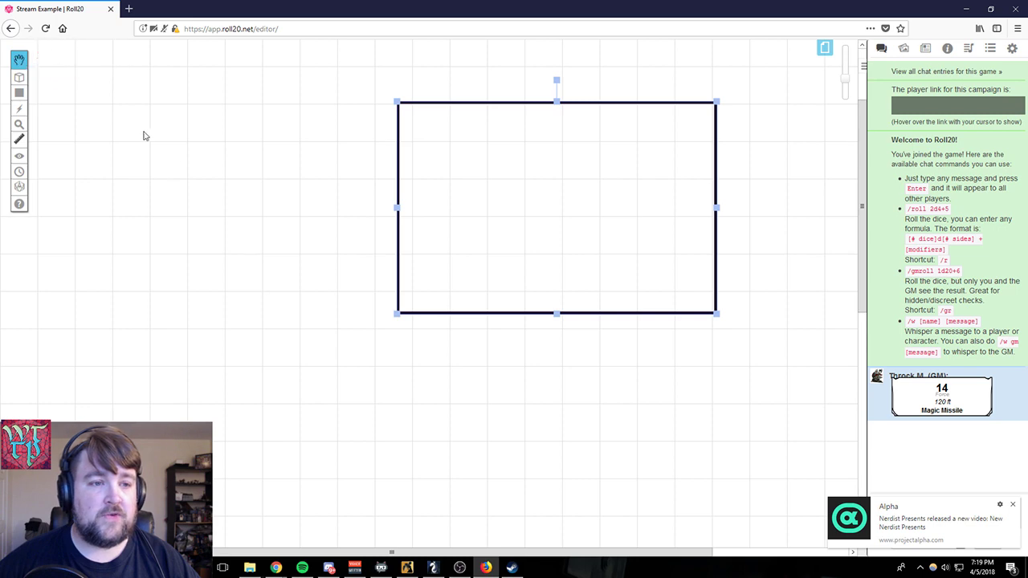
{"action": "left_click_drag", "start_coordinate": [221, 227], "coordinate": [426, 391]}
{"action": "left_click_drag", "start_coordinate": [690, 506], "coordinate": [390, 308]}
{"action": "mouse_move", "coordinate": [19, 63]}
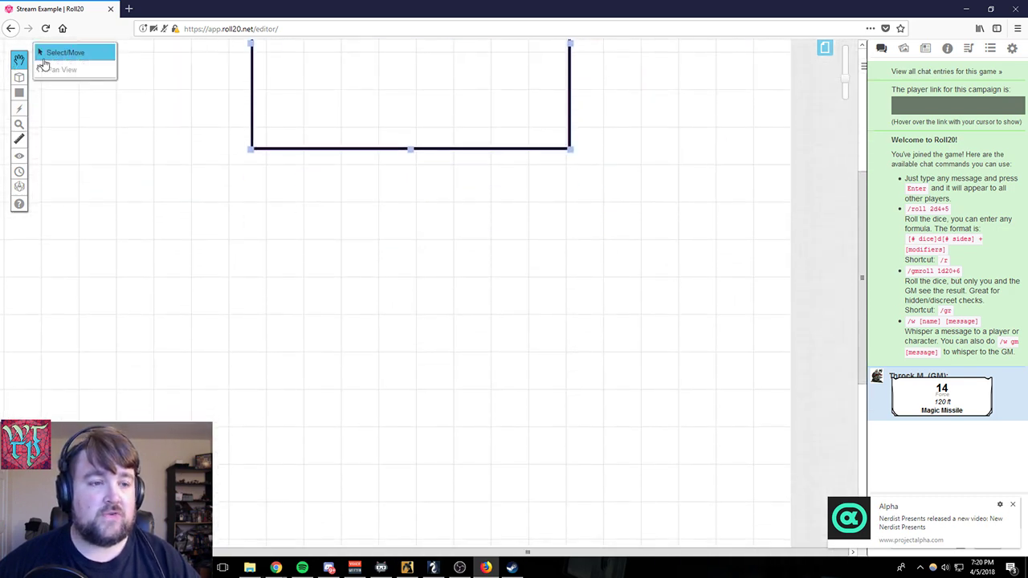
{"action": "left_click", "coordinate": [48, 53]}
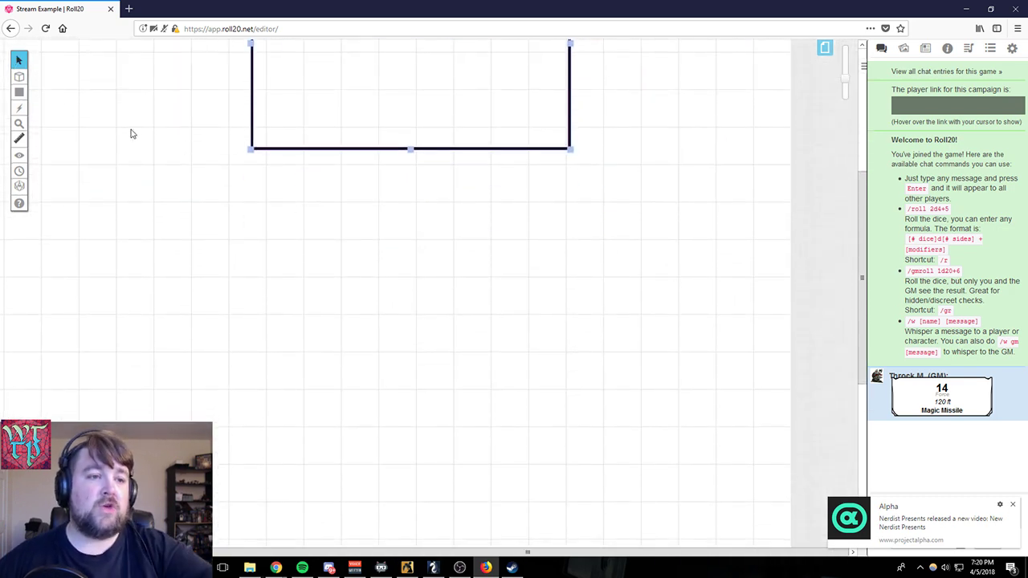
{"action": "mouse_move", "coordinate": [20, 81]}
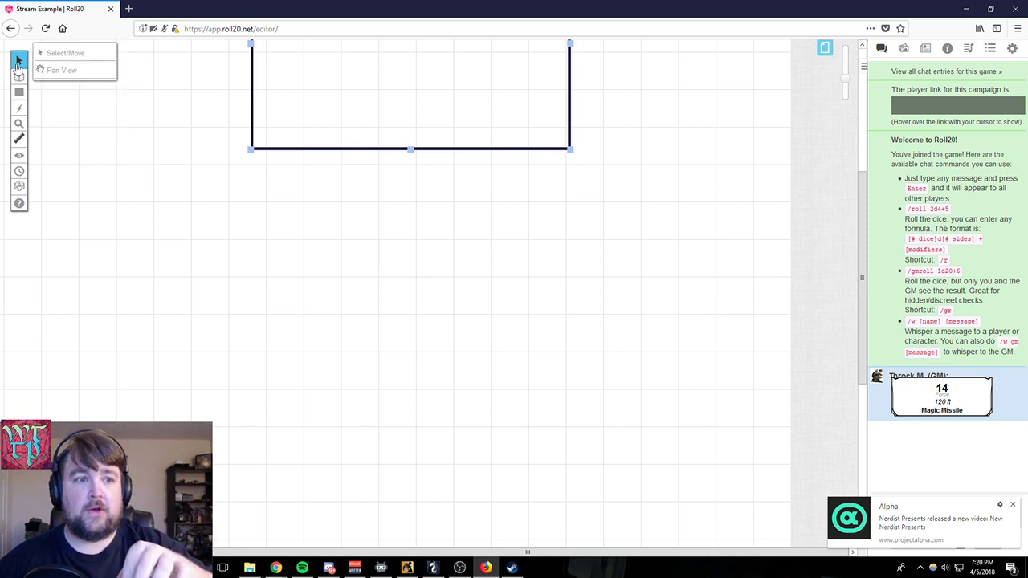
{"action": "mouse_move", "coordinate": [20, 62]}
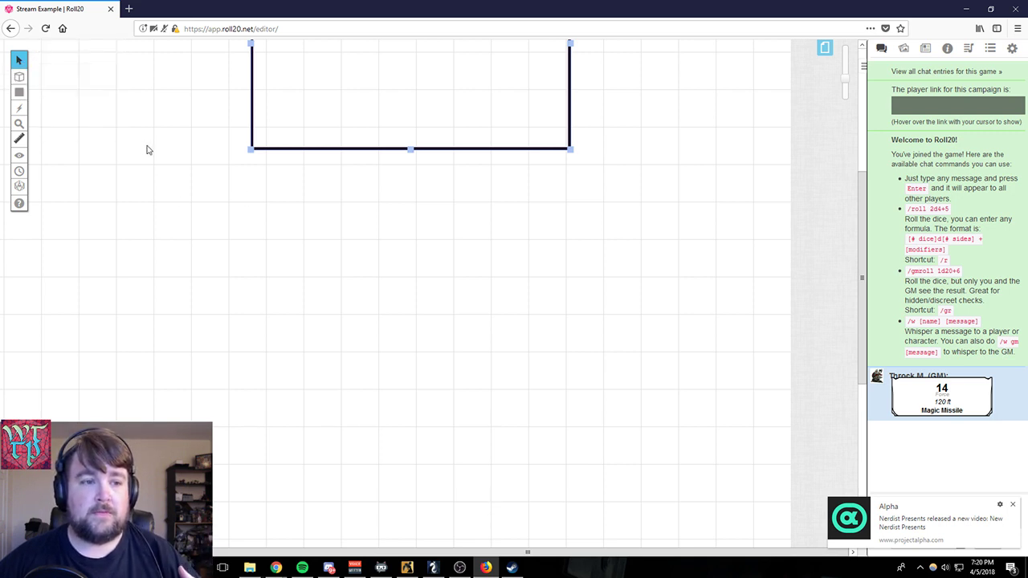
- Activate the Draw Shape tool and review the available drawing options and map layers
{"action": "left_click", "coordinate": [19, 91]}
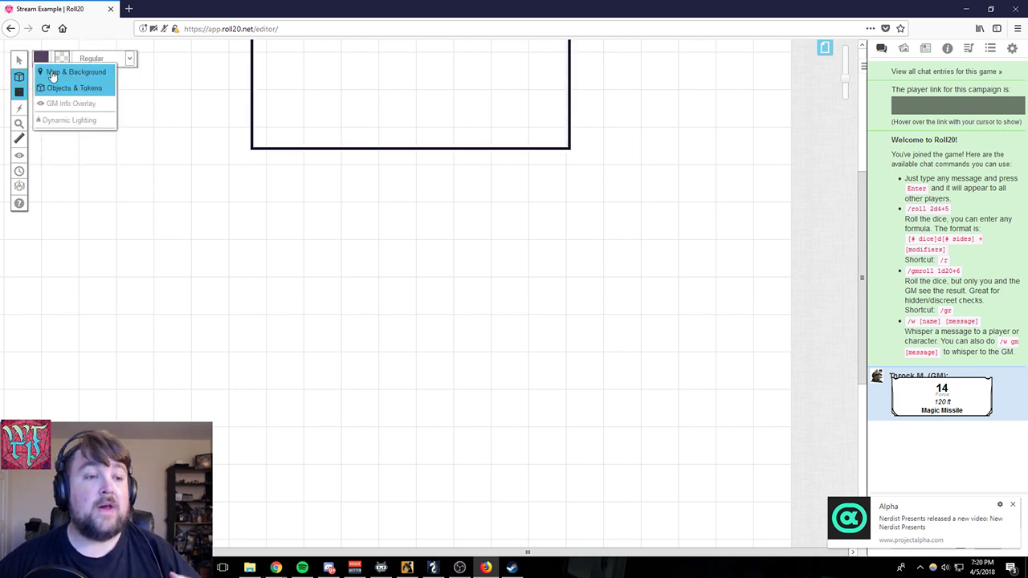
{"action": "mouse_move", "coordinate": [16, 94]}
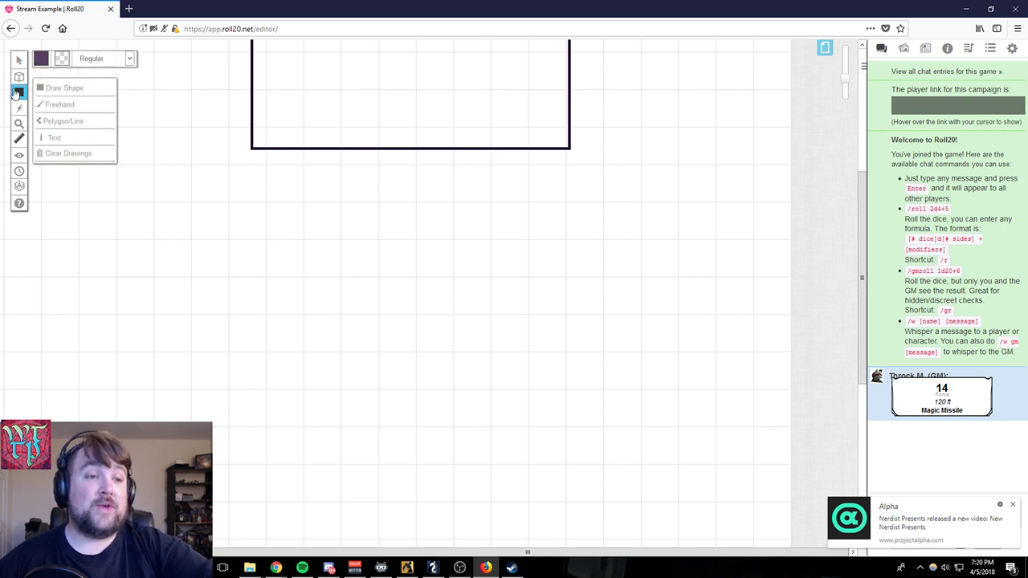
{"action": "mouse_move", "coordinate": [18, 77]}
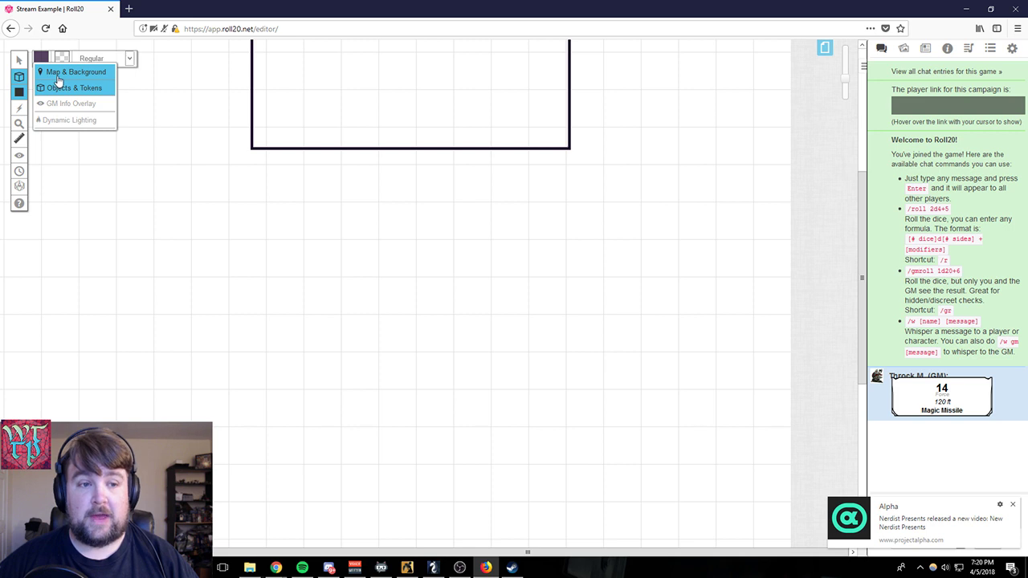
- Move the Players marker from the Start page to the Random Battle town page
{"action": "left_click", "coordinate": [823, 53]}
{"action": "mouse_move", "coordinate": [138, 51]}
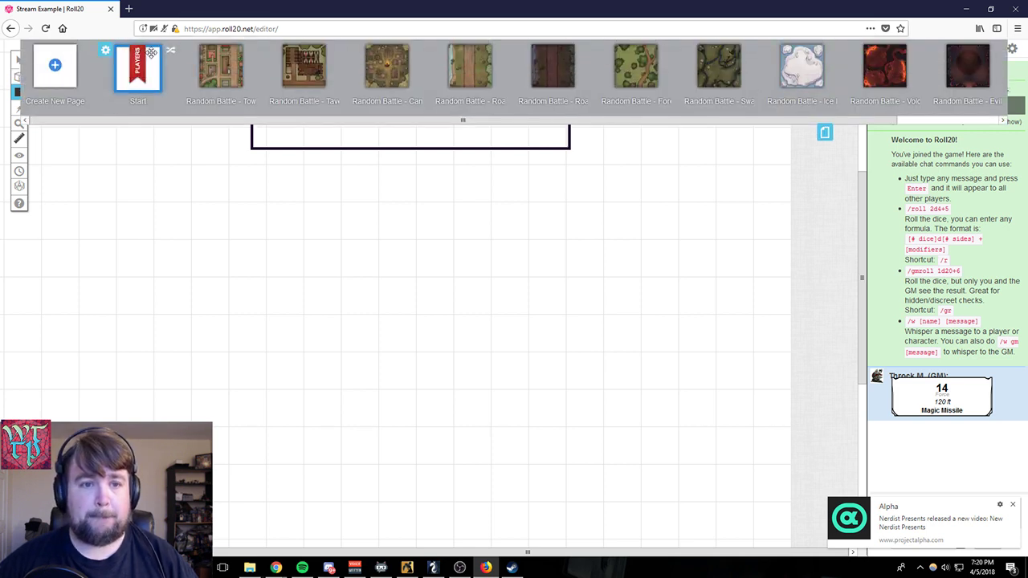
{"action": "left_click_drag", "start_coordinate": [151, 51], "coordinate": [219, 66]}
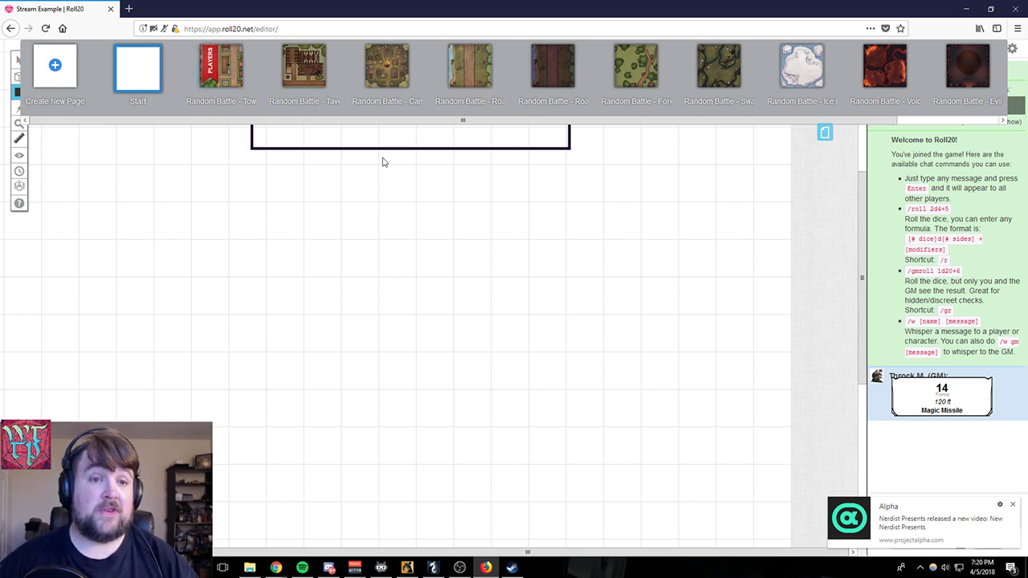
{"action": "mouse_move", "coordinate": [216, 61]}
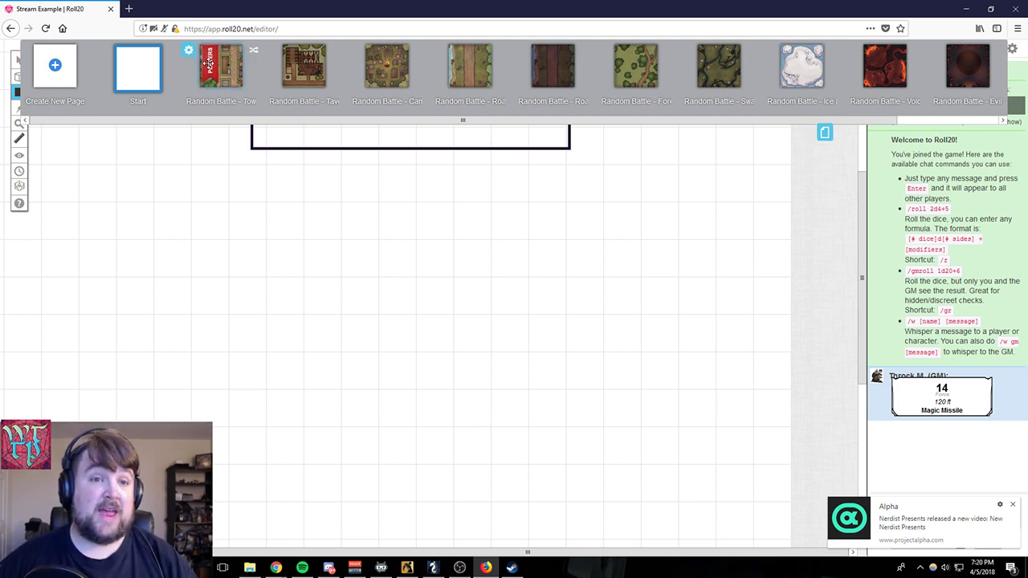
- View the Random Battle tavern page and the daytime road page, and open the town page
{"action": "left_click", "coordinate": [301, 66]}
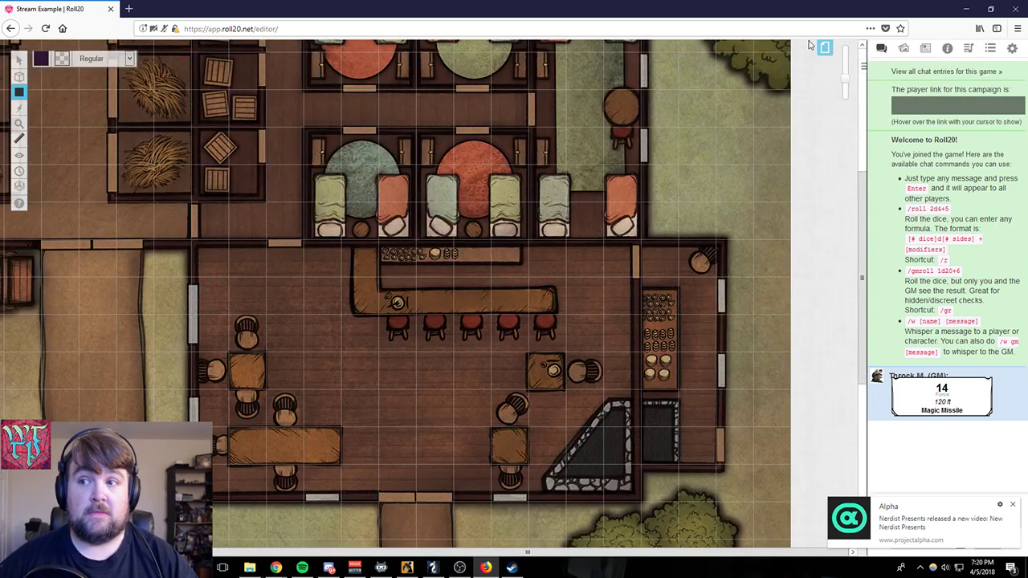
{"action": "left_click", "coordinate": [825, 52]}
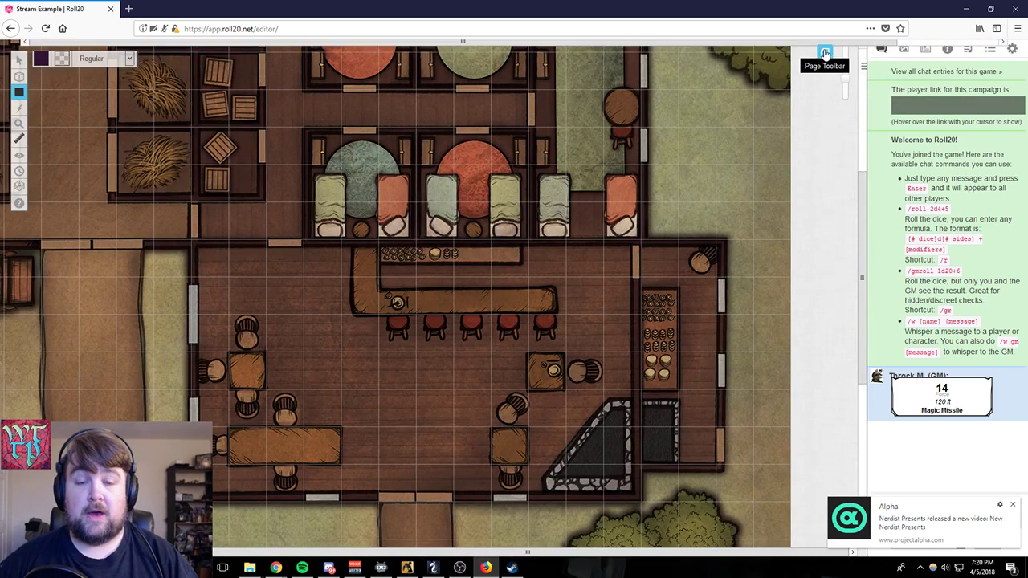
{"action": "left_click", "coordinate": [470, 66]}
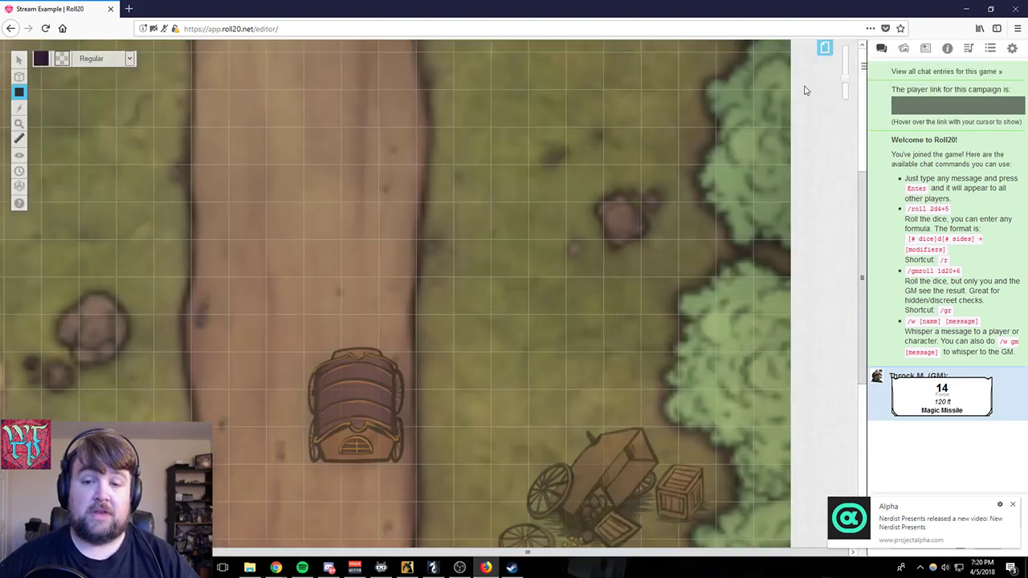
{"action": "left_click", "coordinate": [825, 50]}
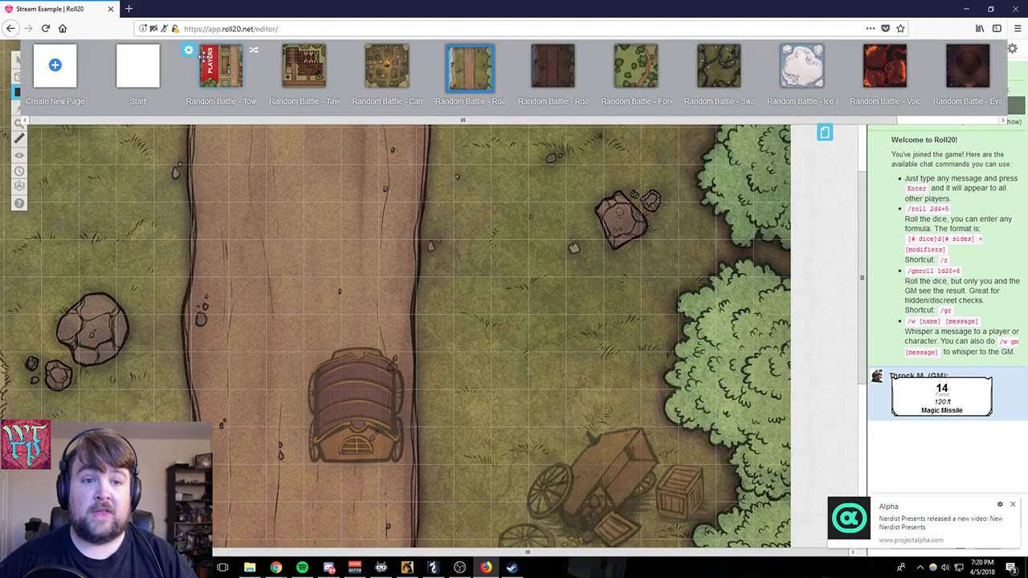
{"action": "left_click", "coordinate": [228, 70]}
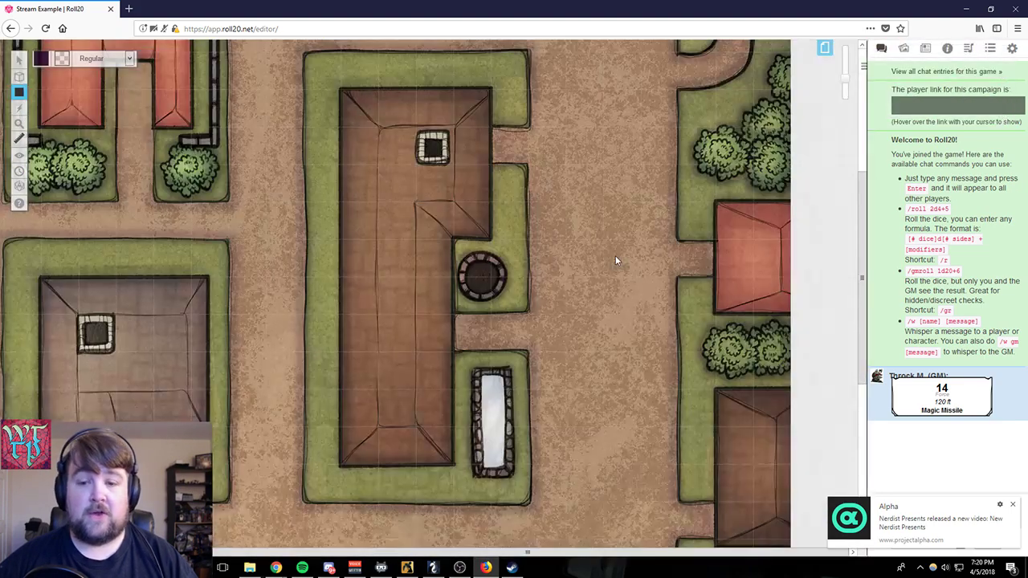
- Switch to the Dynamic Lighting layer on the Random Battle town map
{"action": "left_click_drag", "start_coordinate": [845, 78], "coordinate": [845, 91]}
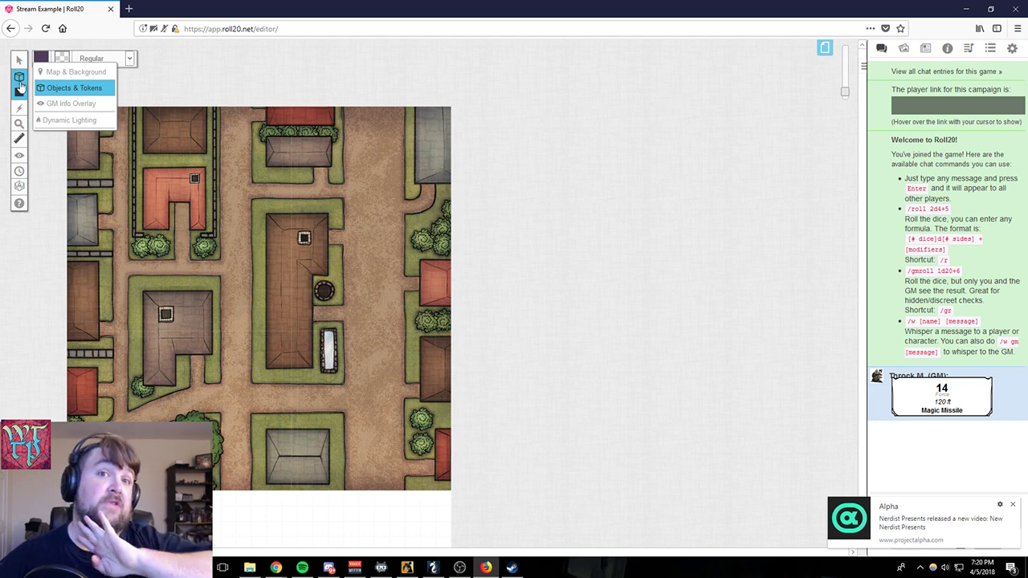
{"action": "left_click", "coordinate": [55, 125]}
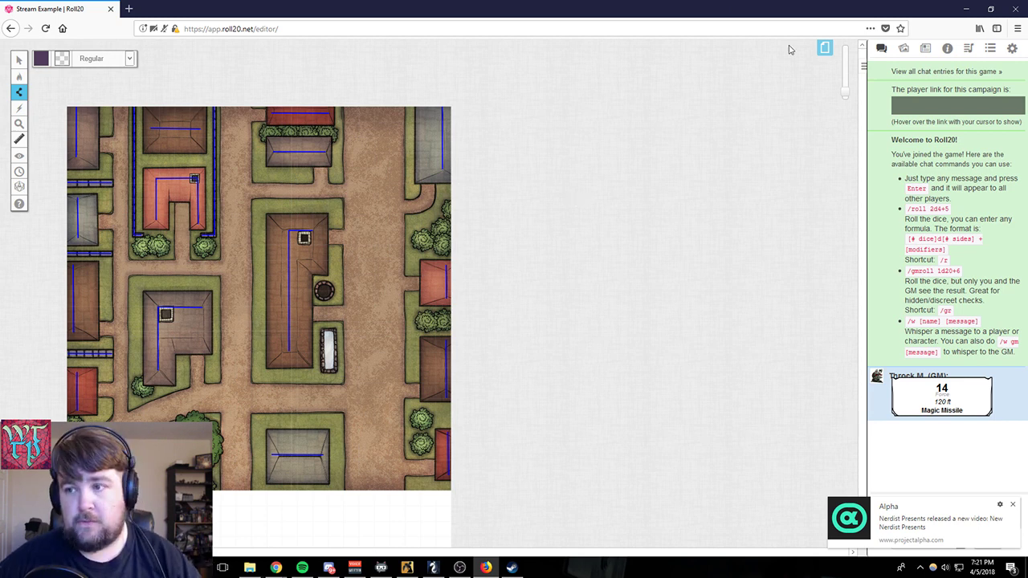
- Enable Dynamic Lighting, Enforce Line of Sight and Global Illumination in the Random Battle town page's settings, and close the page overview
{"action": "left_click", "coordinate": [824, 48]}
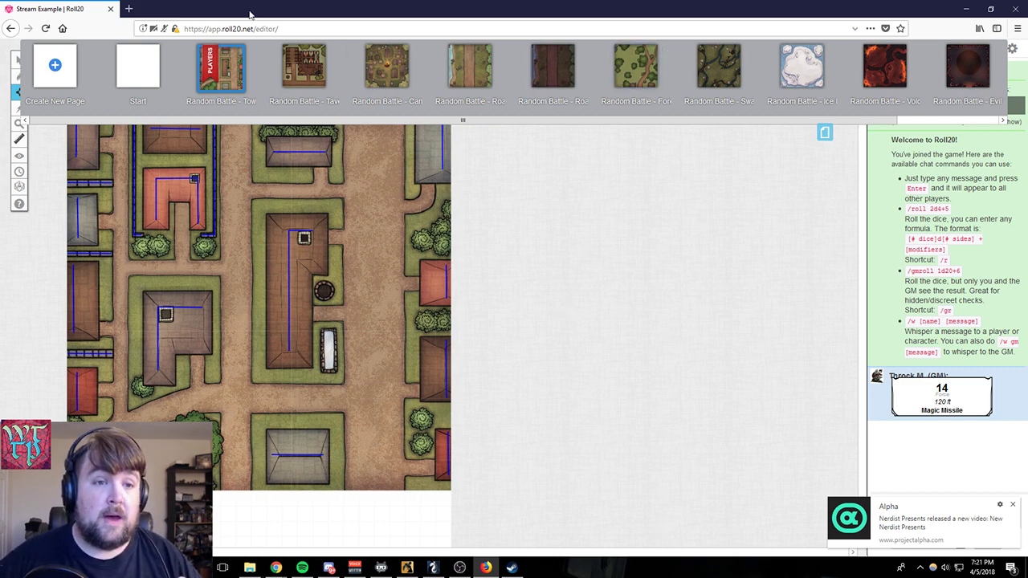
{"action": "left_click", "coordinate": [191, 55]}
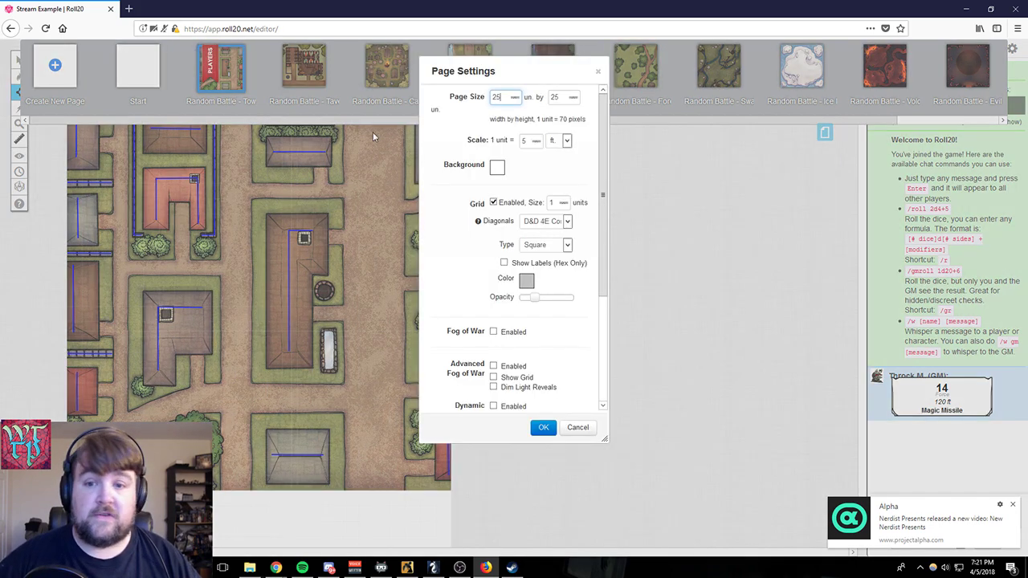
{"action": "scroll", "coordinate": [453, 276], "scroll_direction": "down", "scroll_amount": 2}
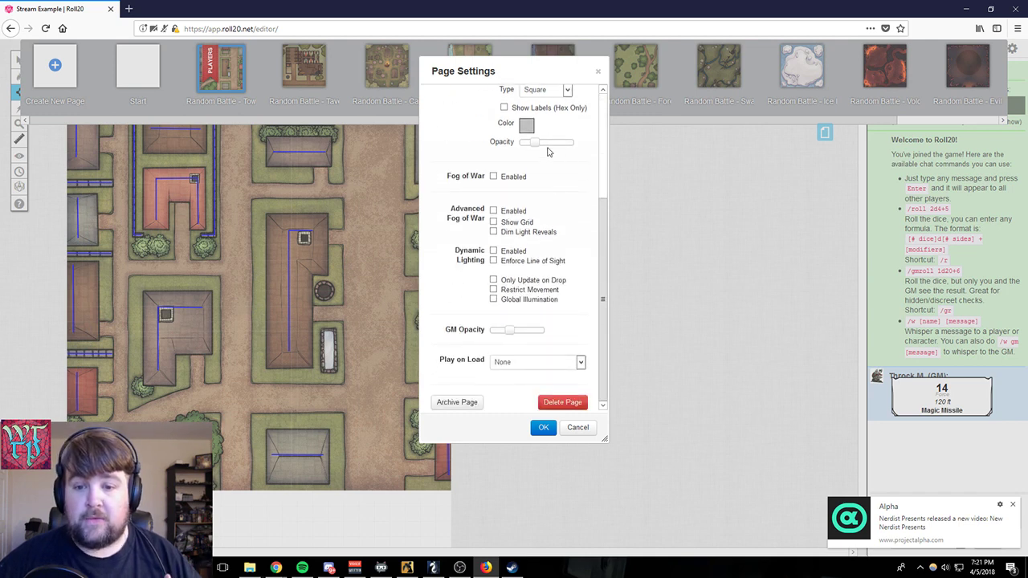
{"action": "left_click", "coordinate": [493, 251]}
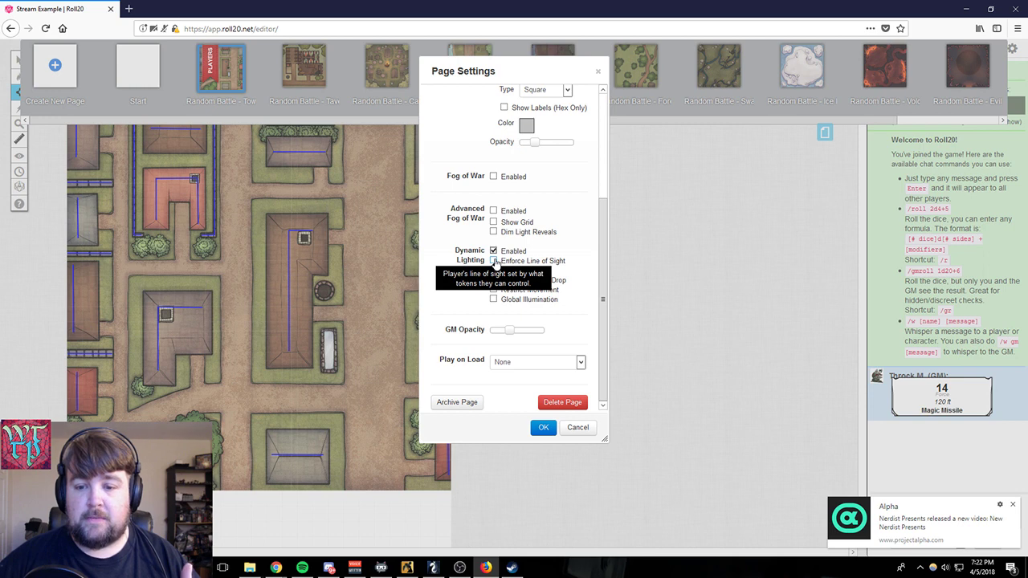
{"action": "left_click", "coordinate": [494, 261]}
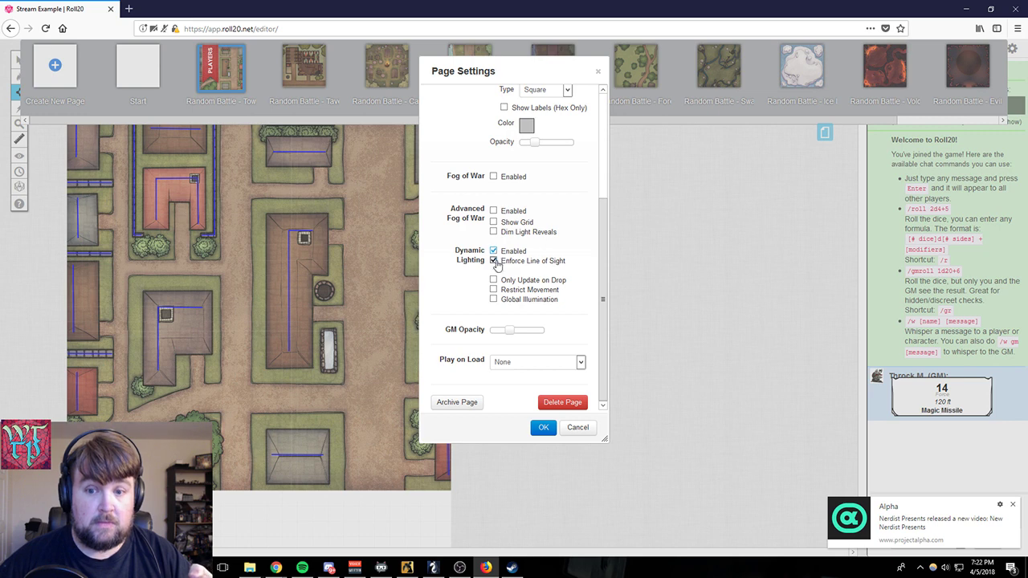
{"action": "left_click", "coordinate": [494, 262]}
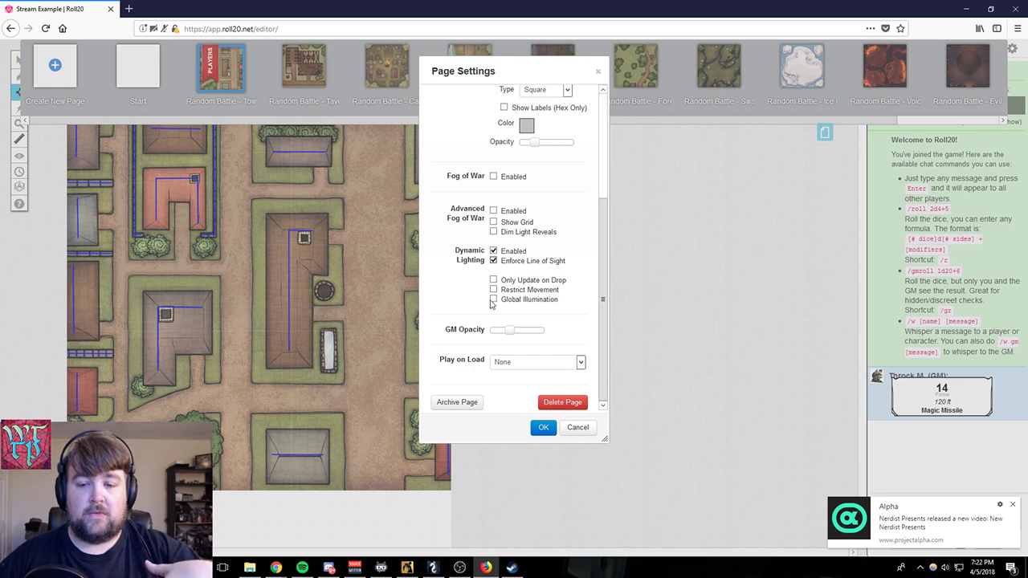
{"action": "left_click", "coordinate": [493, 299]}
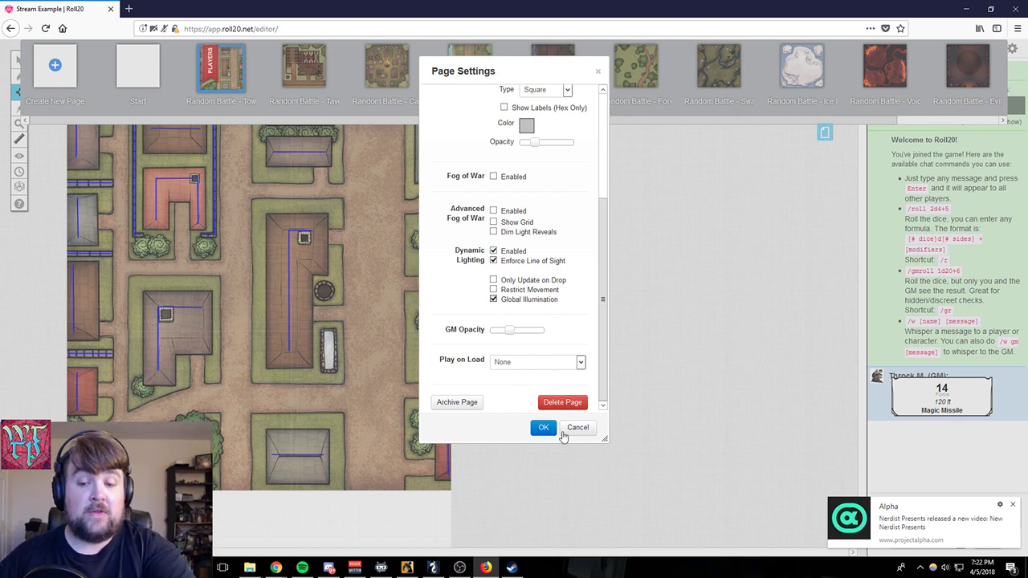
{"action": "left_click", "coordinate": [549, 426]}
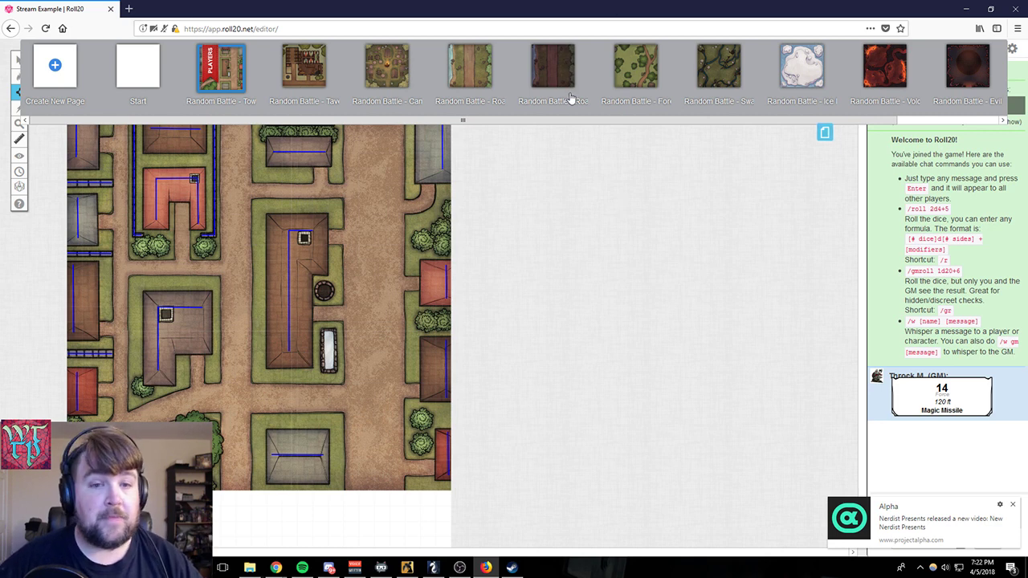
{"action": "mouse_move", "coordinate": [797, 111]}
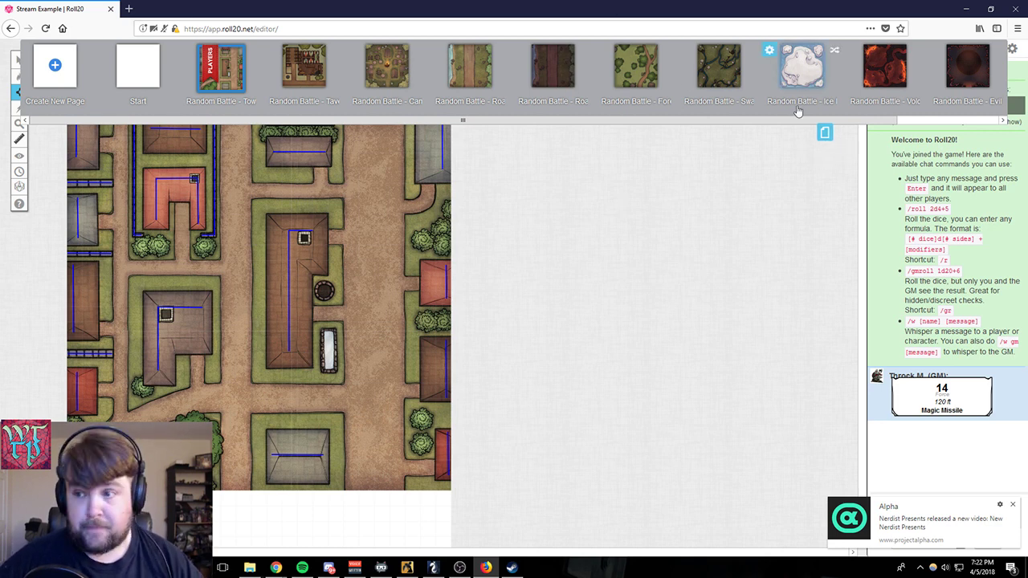
{"action": "left_click", "coordinate": [824, 132]}
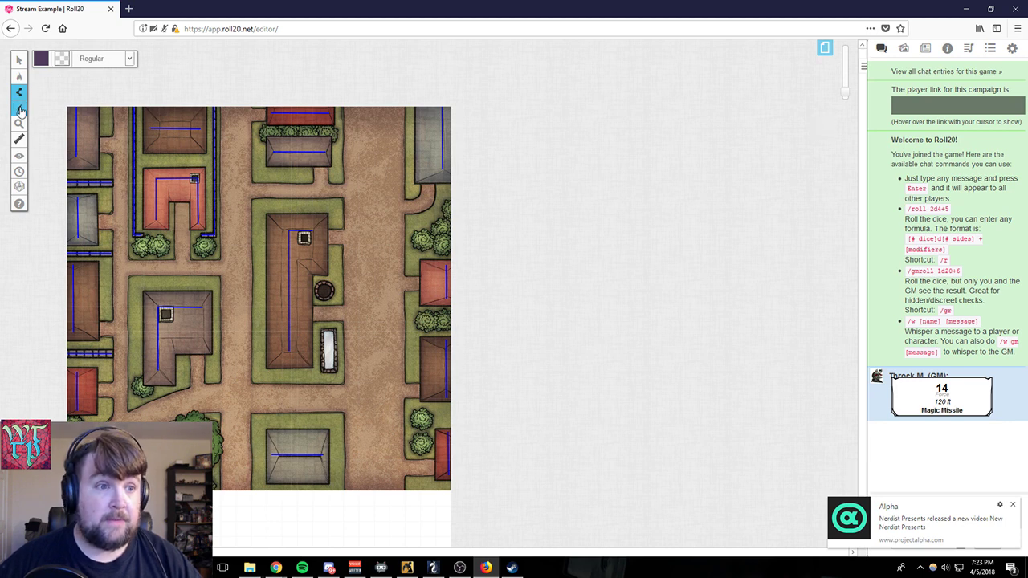
- Draw a three-segment zigzag line along the road just west of the large central building
{"action": "mouse_move", "coordinate": [28, 92]}
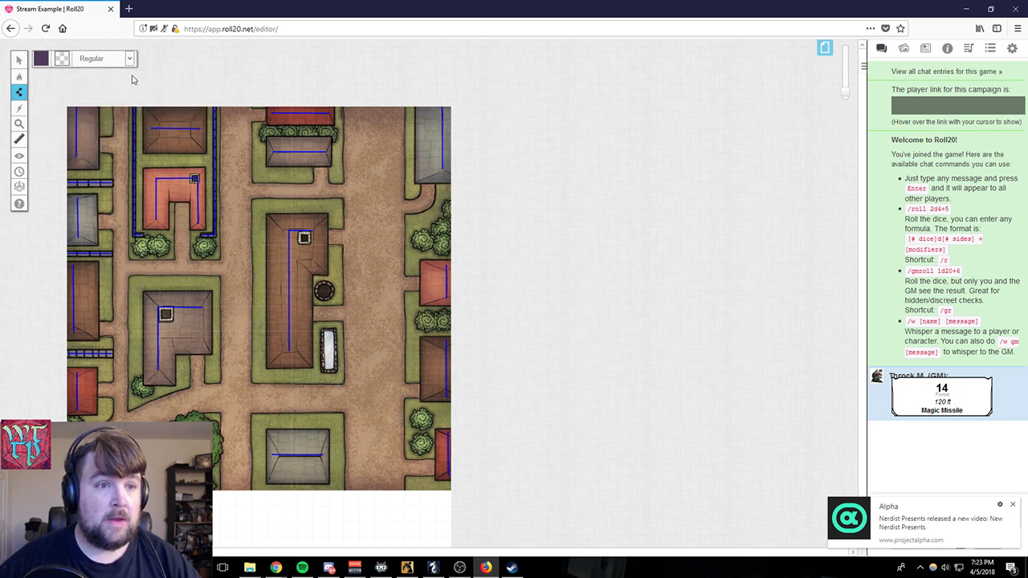
{"action": "left_click", "coordinate": [256, 238]}
{"action": "left_click", "coordinate": [246, 279]}
{"action": "double_click", "coordinate": [262, 335]}
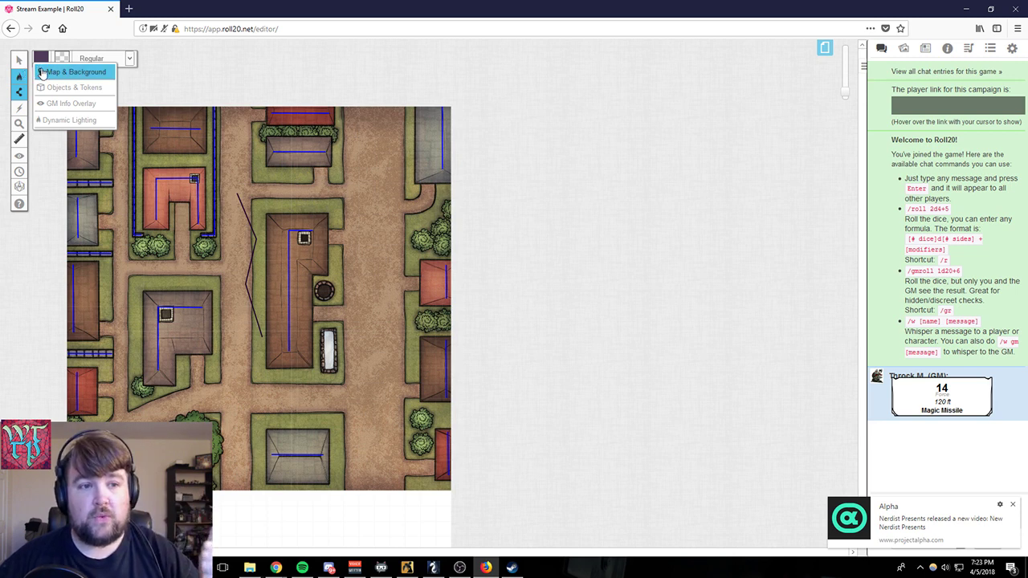
- Switch to the Map & Background layer and select the town map image with the Select tool
{"action": "left_click", "coordinate": [42, 72]}
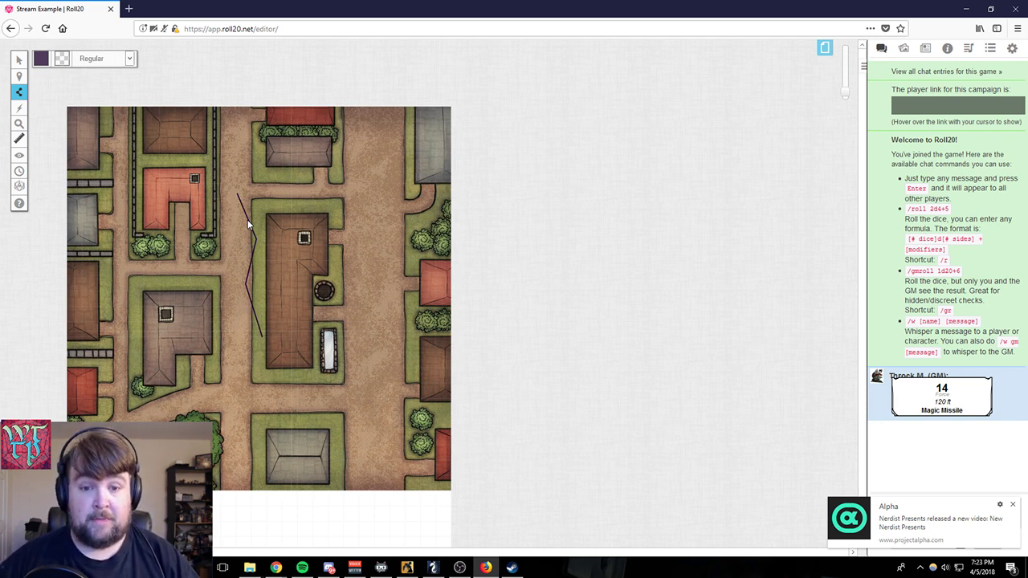
{"action": "left_click", "coordinate": [19, 59]}
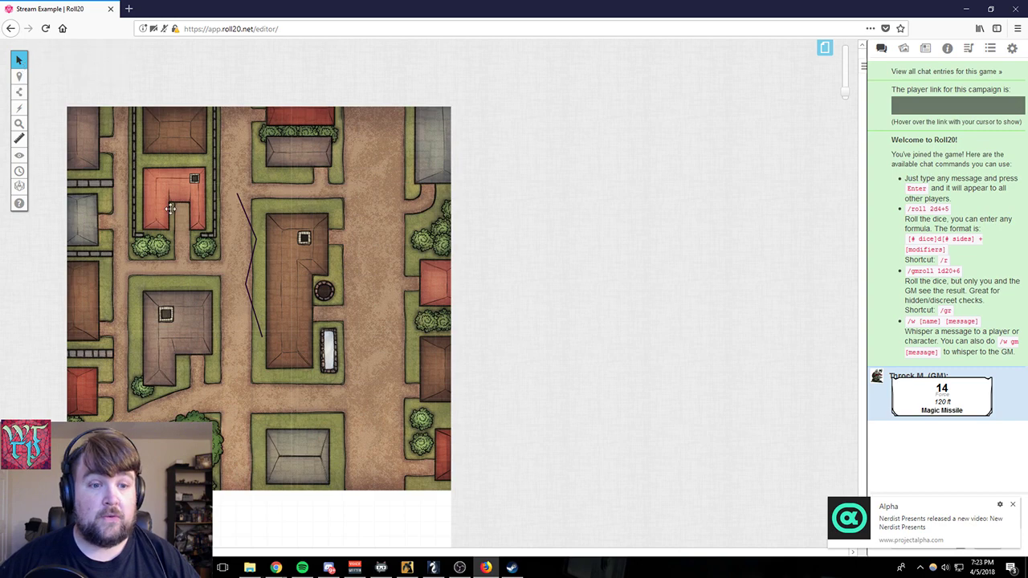
{"action": "left_click_drag", "start_coordinate": [281, 135], "coordinate": [176, 192]}
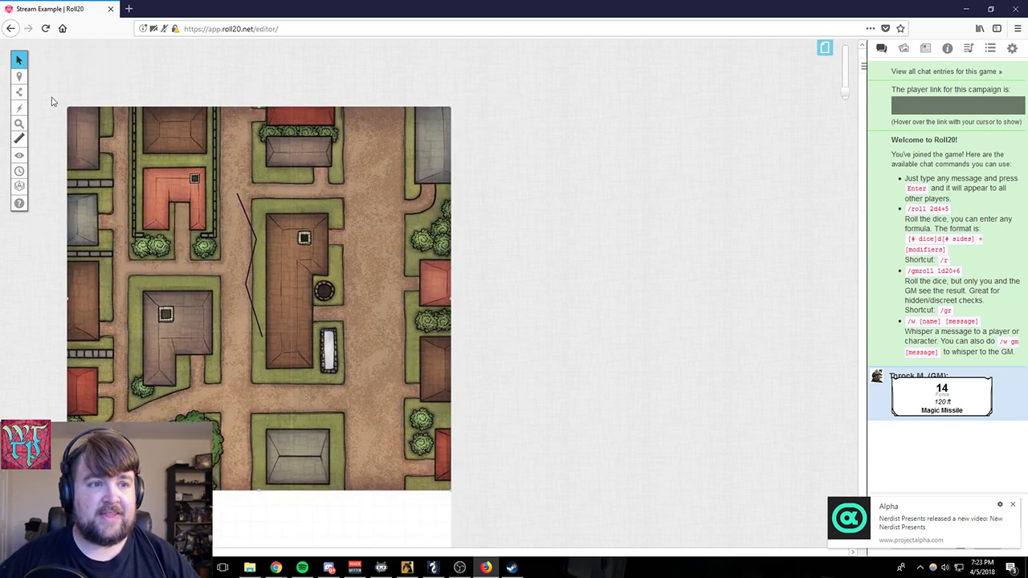
{"action": "mouse_move", "coordinate": [24, 81]}
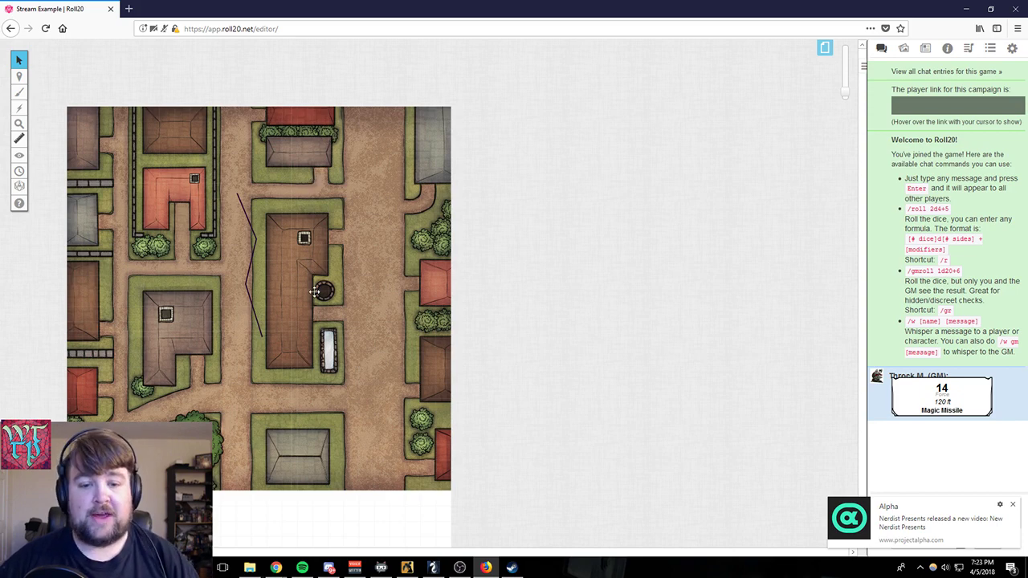
{"action": "left_click_drag", "start_coordinate": [313, 291], "coordinate": [336, 363]}
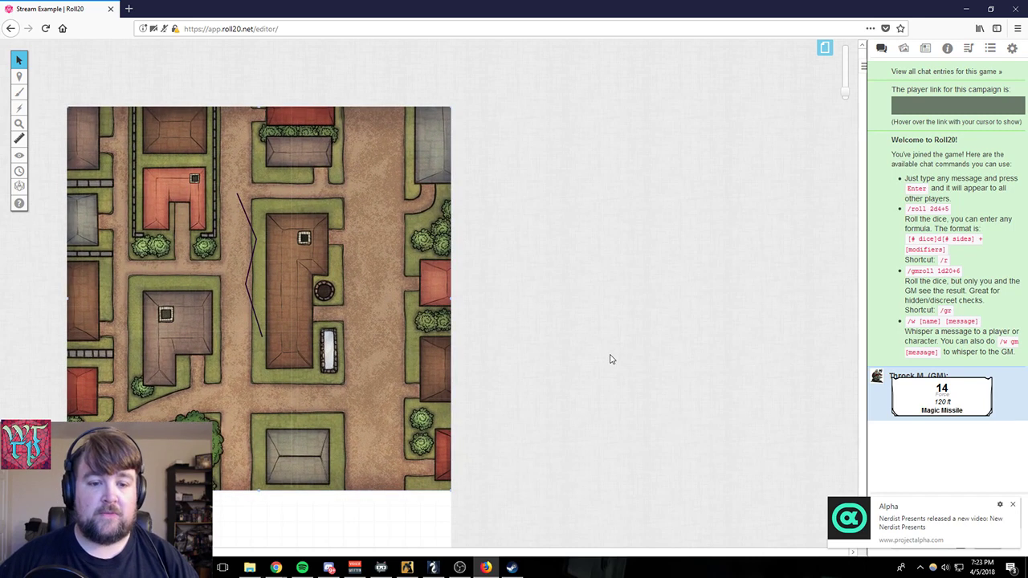
- Expand the Marketplace Purchases in the art library and search the tokens for "wheel"
{"action": "left_click", "coordinate": [905, 50]}
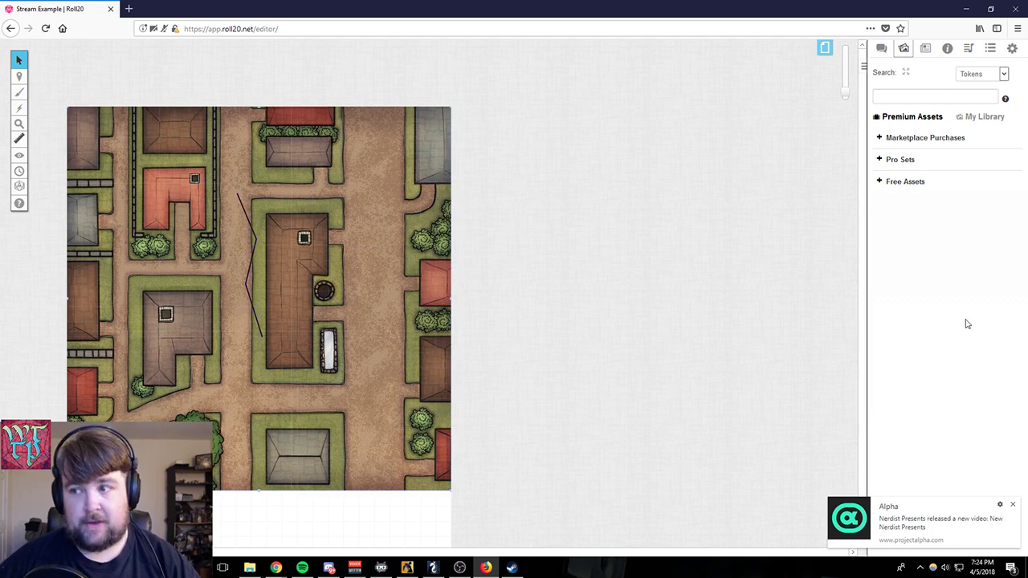
{"action": "left_click", "coordinate": [879, 138]}
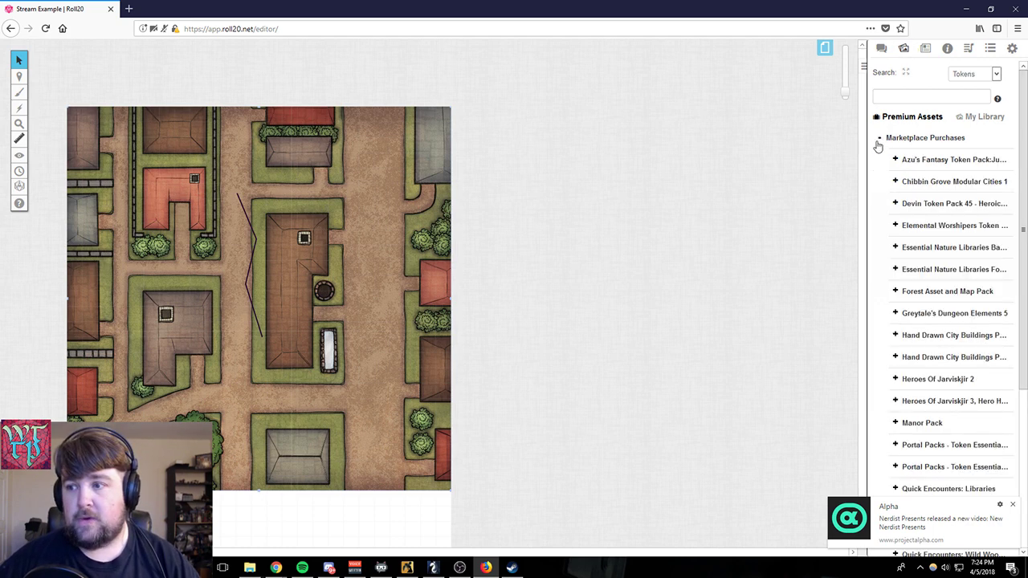
{"action": "left_click", "coordinate": [888, 96]}
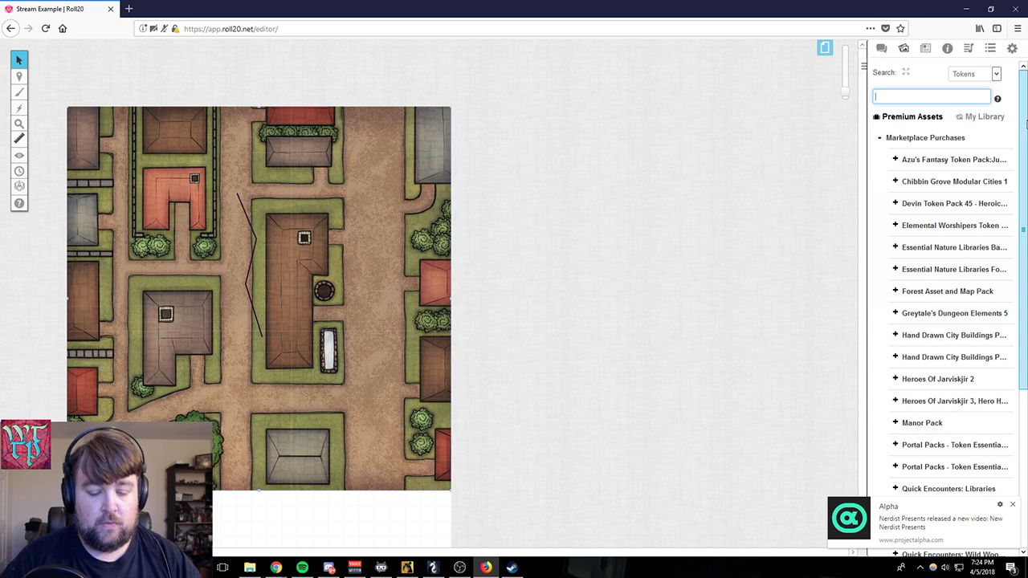
{"action": "type", "text": "whel"}
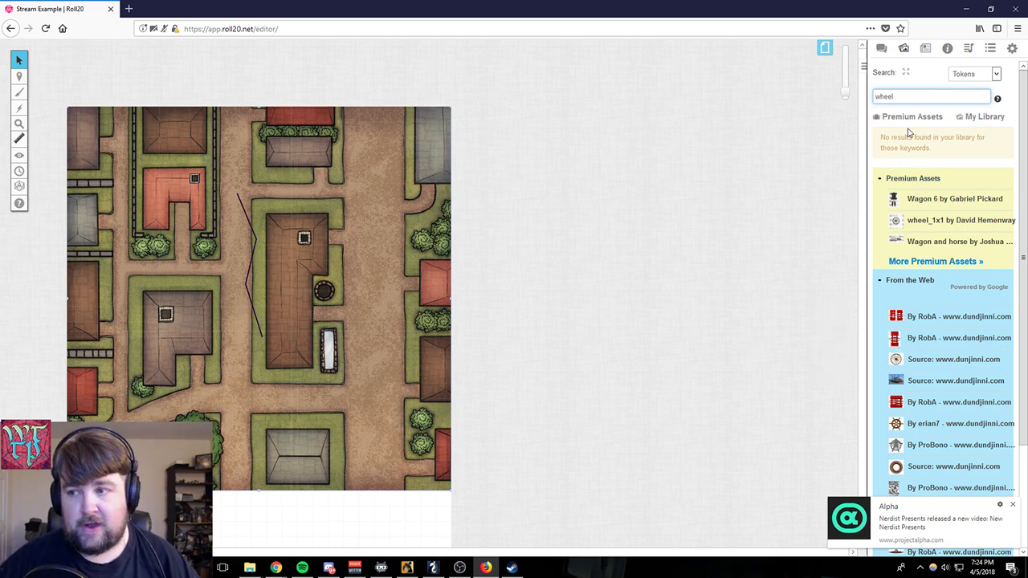
- Search the art library for "cart", place the "wagon covered" token on the road east of the central building and select it
{"action": "double_click", "coordinate": [900, 97]}
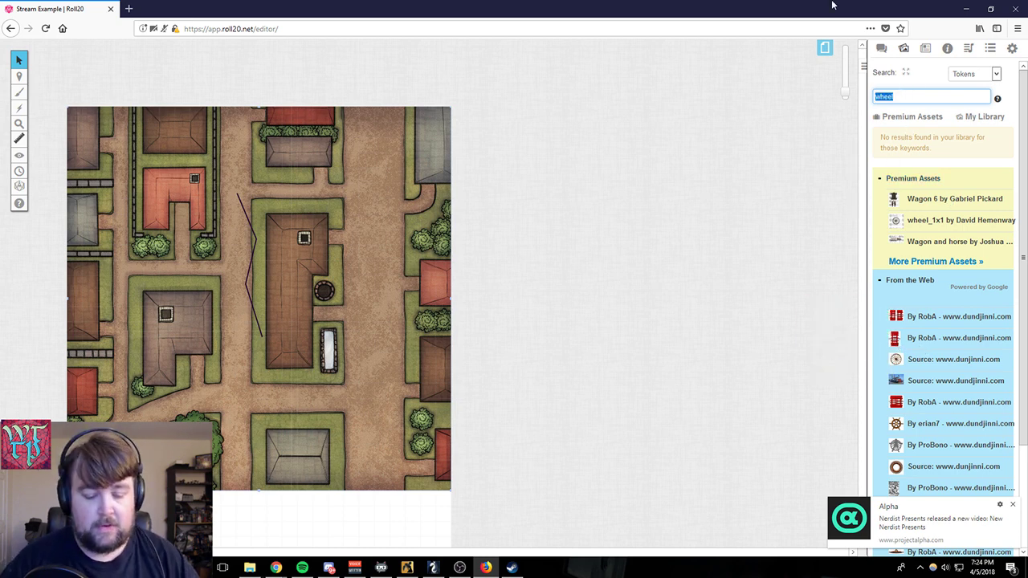
{"action": "type", "text": "cart"}
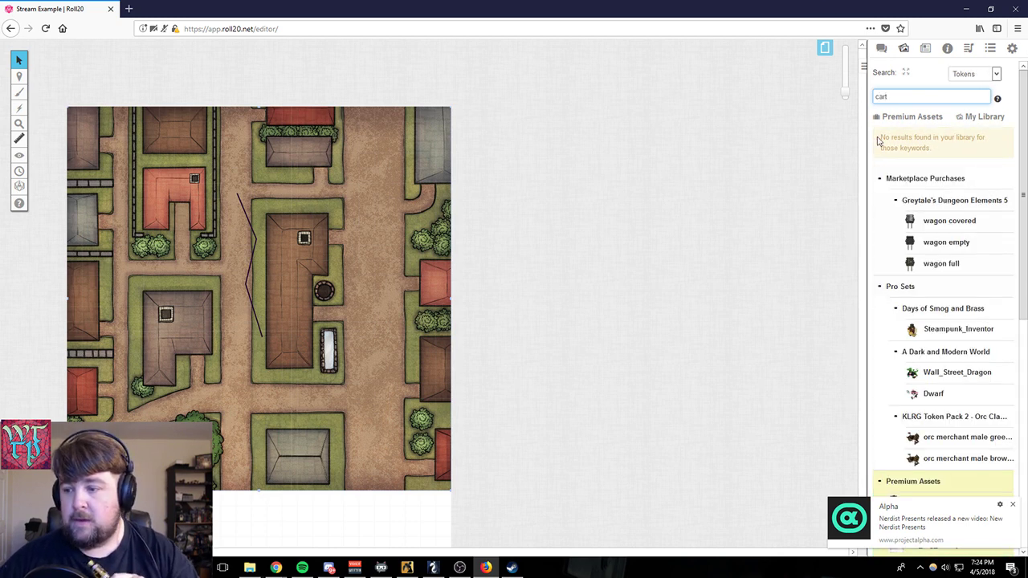
{"action": "left_click_drag", "start_coordinate": [939, 220], "coordinate": [371, 239]}
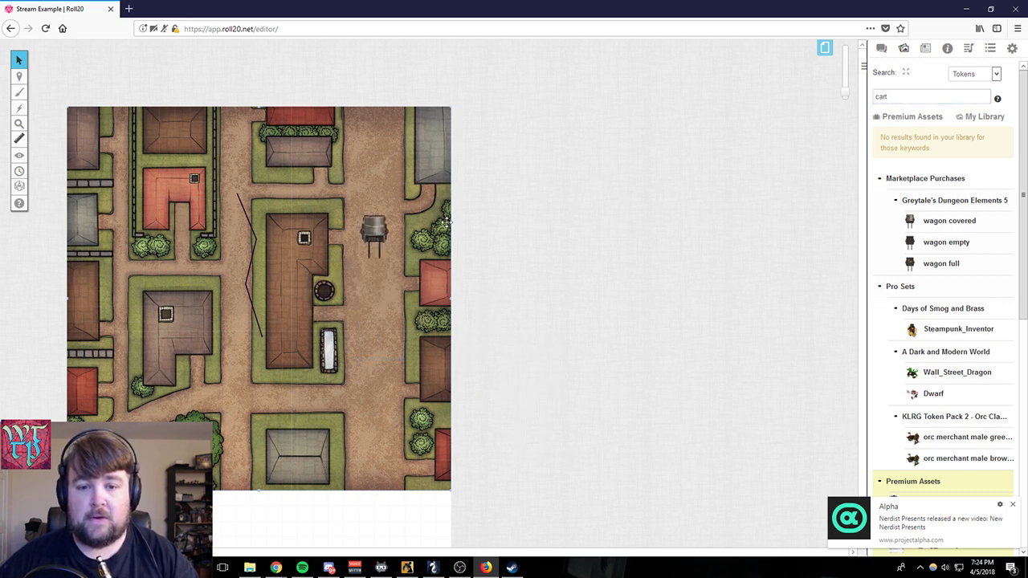
{"action": "left_click", "coordinate": [378, 233]}
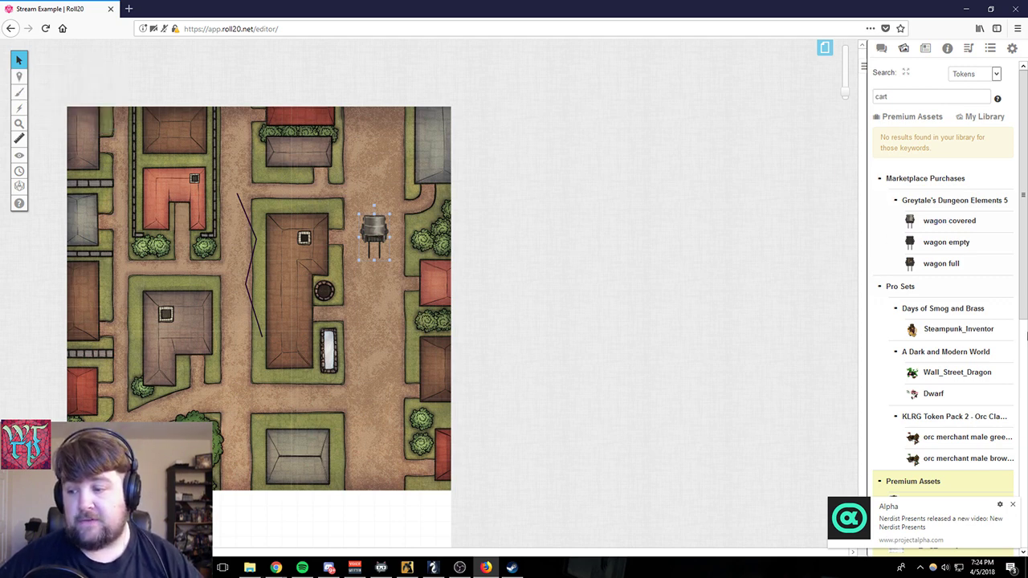
- Look through the premium and web results for "cart" and preview the first wagon image from the web
{"action": "scroll", "coordinate": [996, 342], "scroll_direction": "down", "scroll_amount": 4}
{"action": "scroll", "coordinate": [995, 347], "scroll_direction": "down", "scroll_amount": 1}
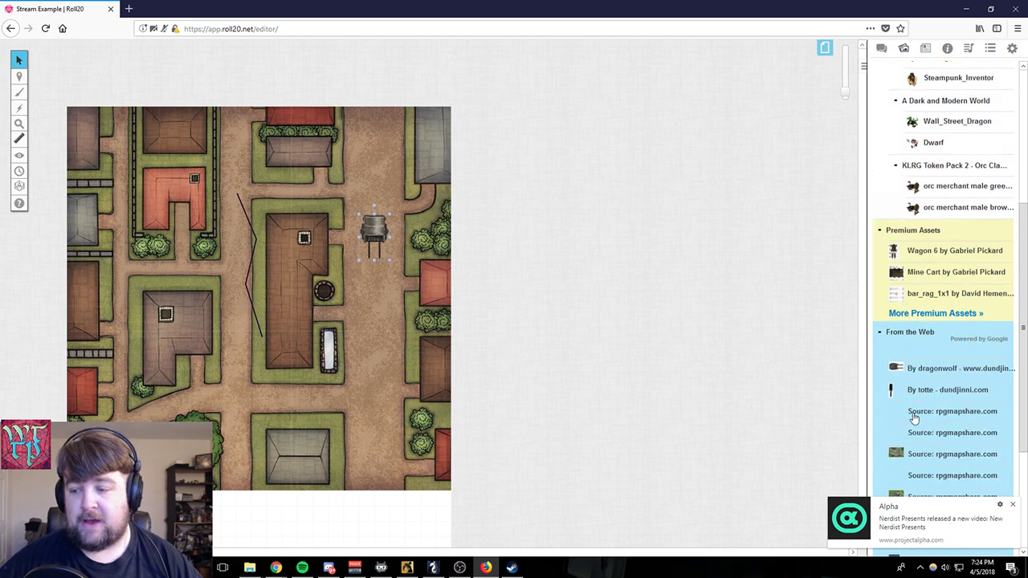
{"action": "scroll", "coordinate": [913, 417], "scroll_direction": "down", "scroll_amount": 3}
{"action": "mouse_move", "coordinate": [964, 236]}
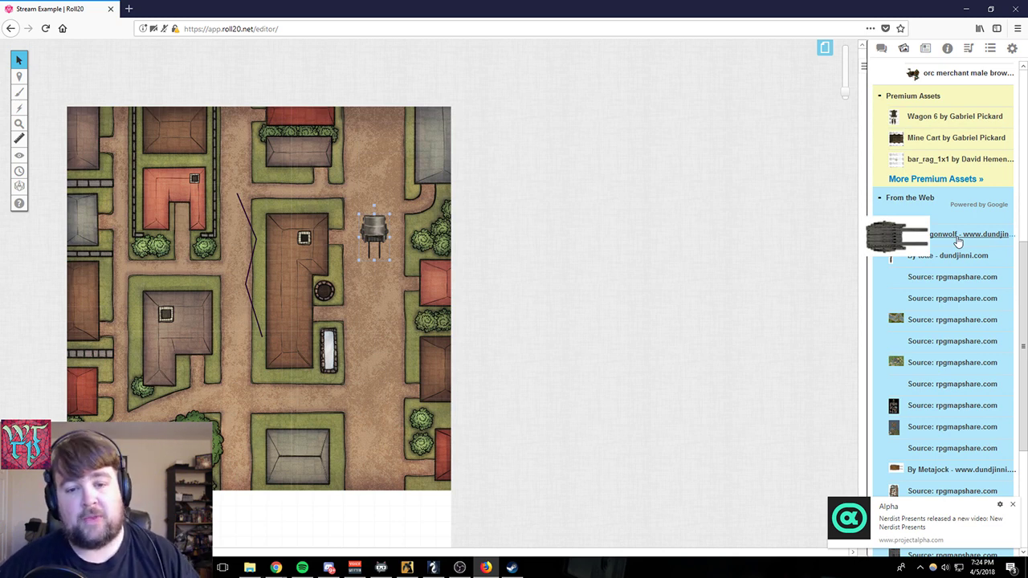
{"action": "left_click_drag", "start_coordinate": [957, 243], "coordinate": [920, 244]}
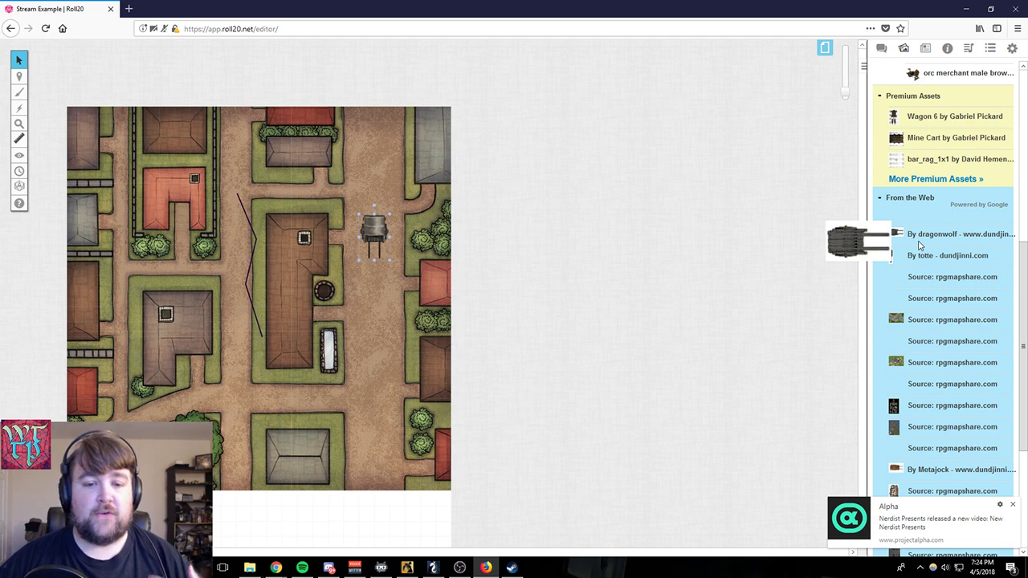
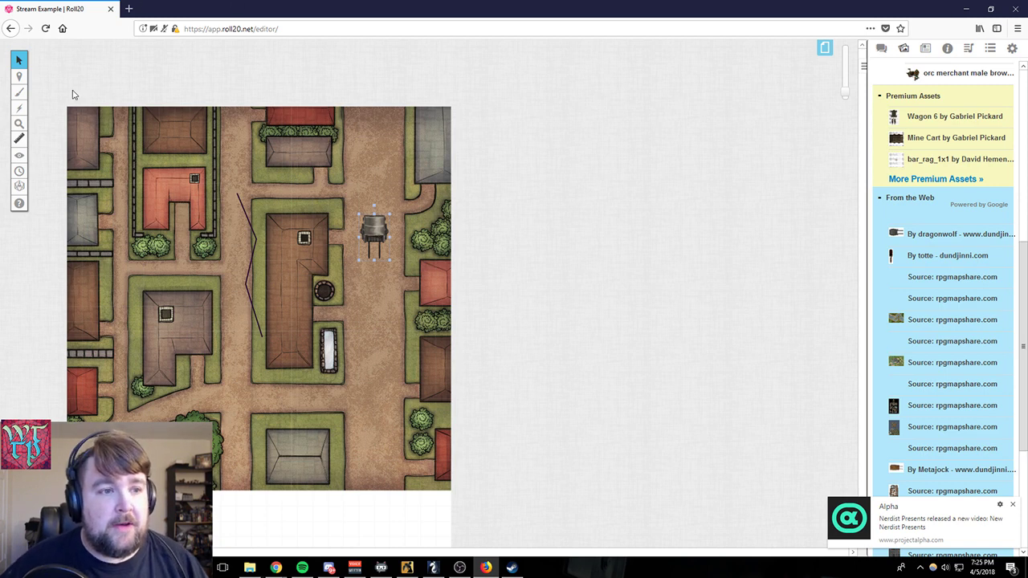
- Switch to the GM Info Overlay layer and search the D&D 5th Edition compendium for "goblin"
{"action": "mouse_move", "coordinate": [19, 78]}
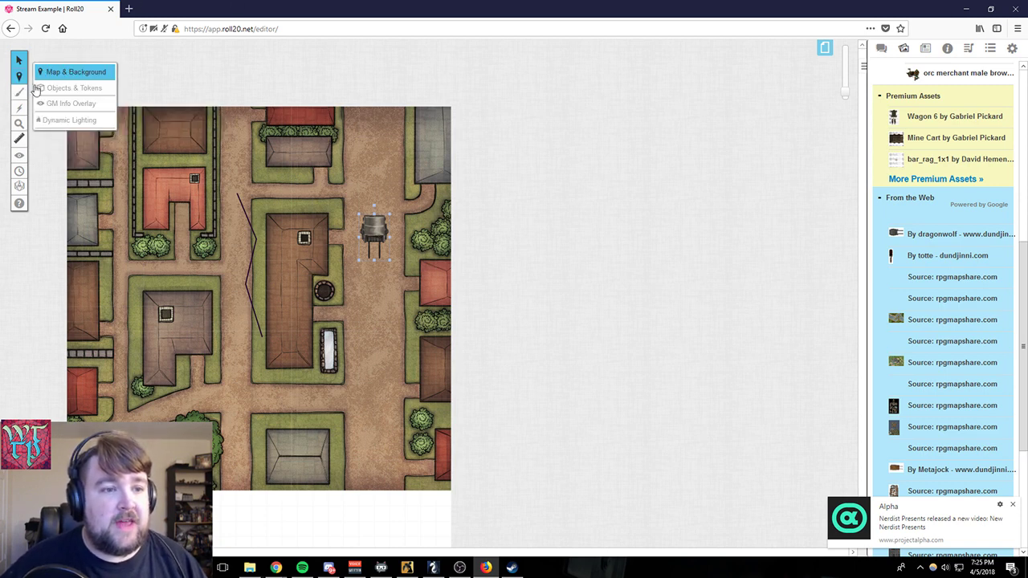
{"action": "left_click", "coordinate": [60, 105]}
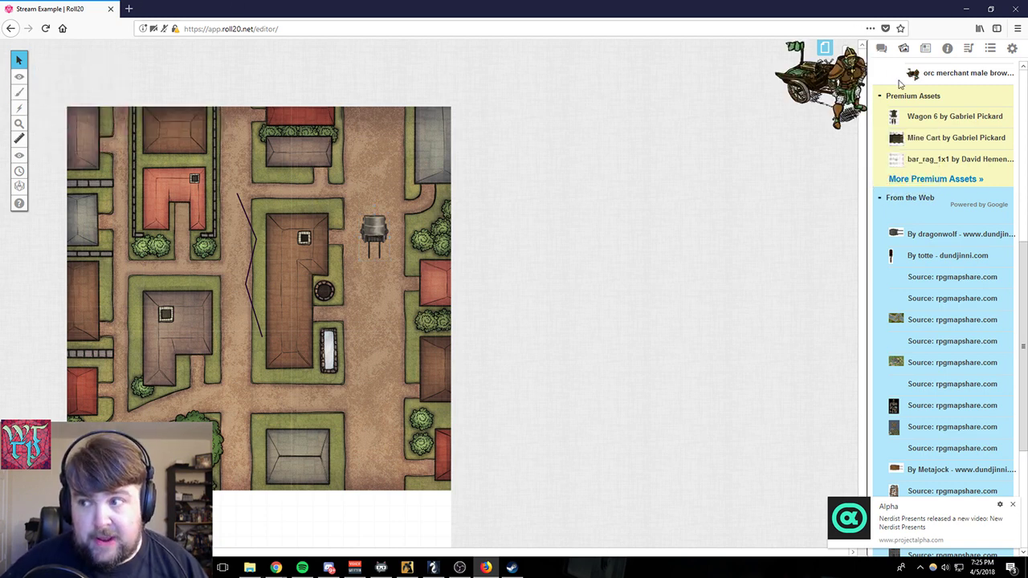
{"action": "scroll", "coordinate": [947, 161], "scroll_direction": "up", "scroll_amount": 3}
{"action": "left_click", "coordinate": [947, 48]}
{"action": "triple_click", "coordinate": [923, 89]}
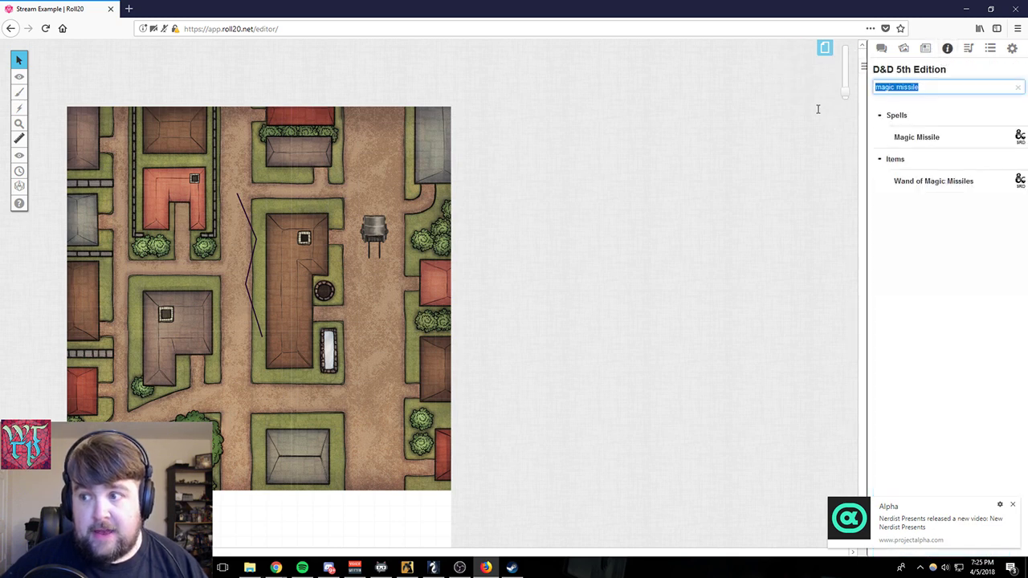
{"action": "type", "text": "d"}
{"action": "type", "text": "oblins"}
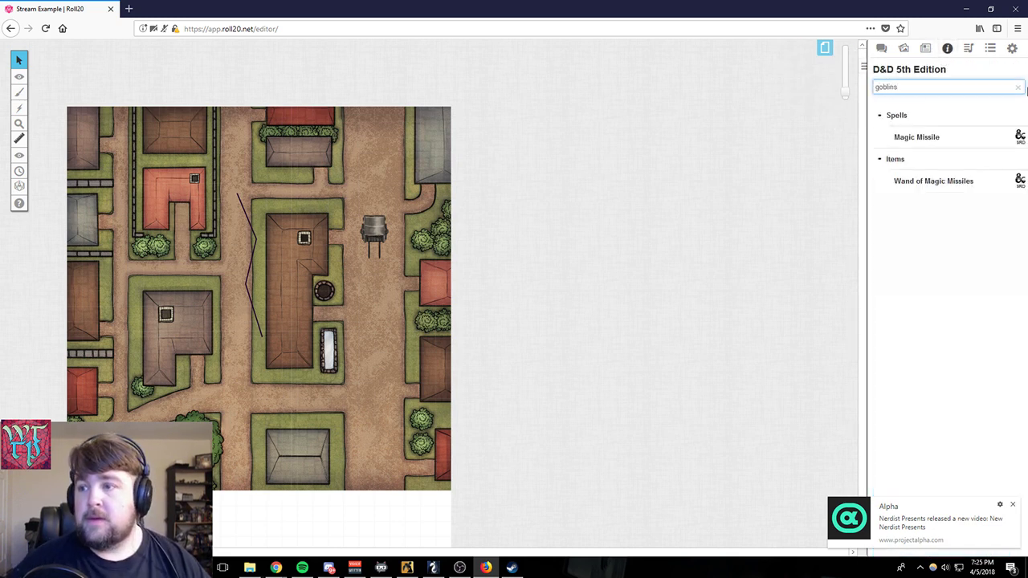
{"action": "key", "text": "BackSpace"}
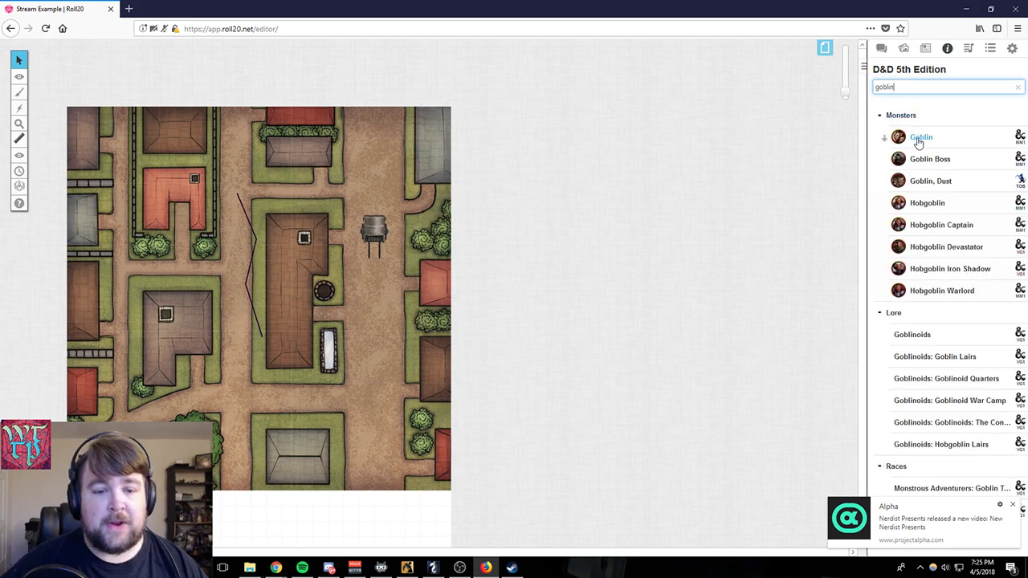
- Place a Goblin token on the bushes east of the wagon and put copies of it on two neighbouring squares
{"action": "left_click_drag", "start_coordinate": [917, 136], "coordinate": [432, 241]}
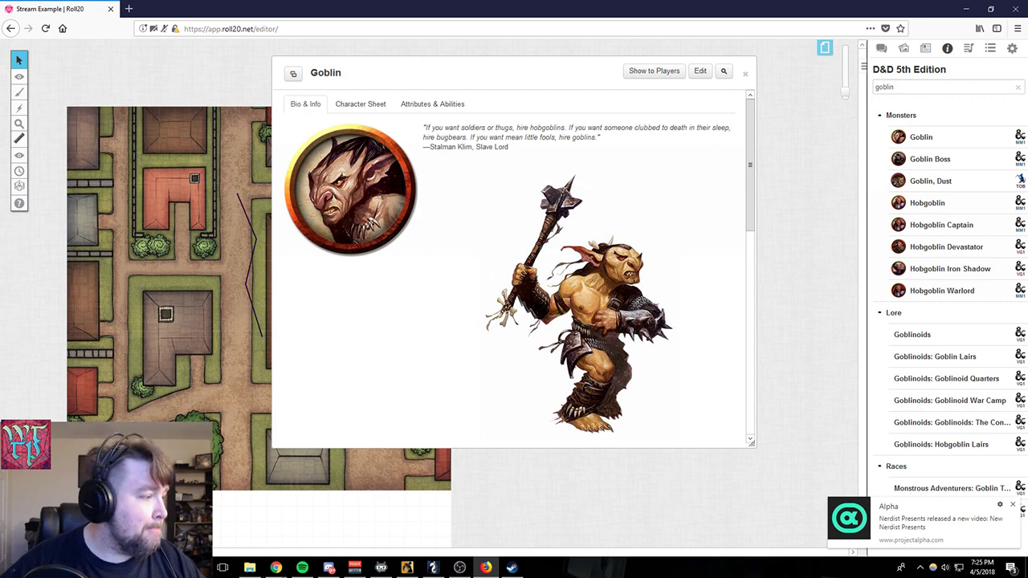
{"action": "left_click", "coordinate": [745, 74]}
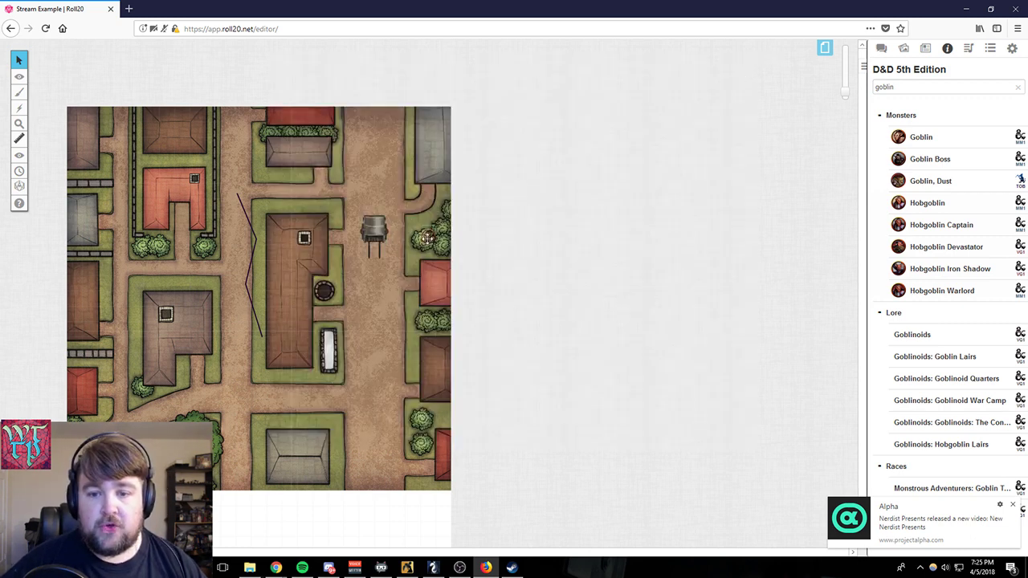
{"action": "left_click_drag", "start_coordinate": [845, 93], "coordinate": [845, 72]}
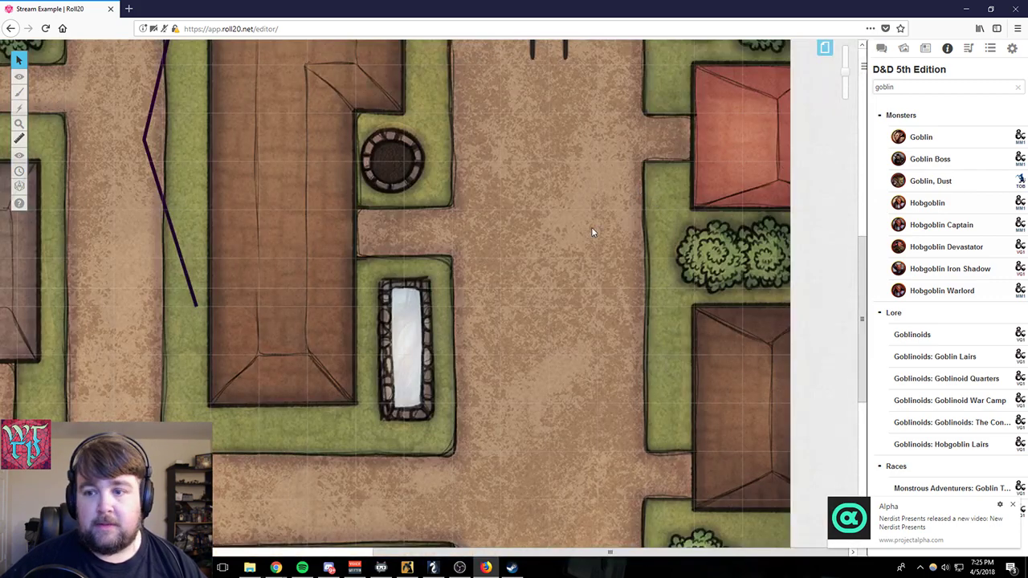
{"action": "left_click_drag", "start_coordinate": [640, 185], "coordinate": [555, 250]}
{"action": "left_click_drag", "start_coordinate": [862, 240], "coordinate": [768, 180]}
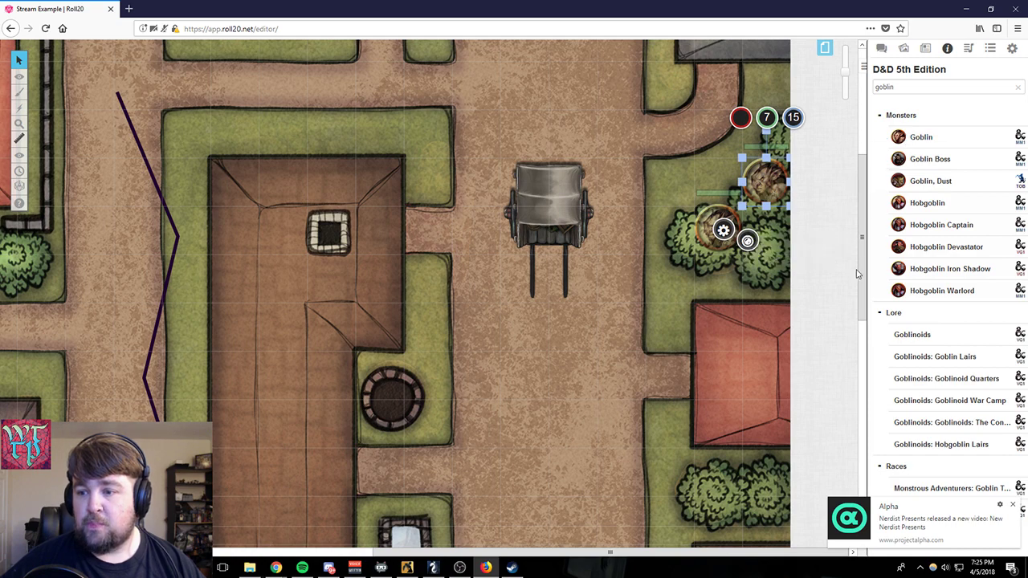
{"action": "key", "text": "Down"}
- Add a Goblin Boss token from the compendium below the goblins, just north of the red-roofed house, and close its sheet
{"action": "left_click_drag", "start_coordinate": [926, 160], "coordinate": [759, 277]}
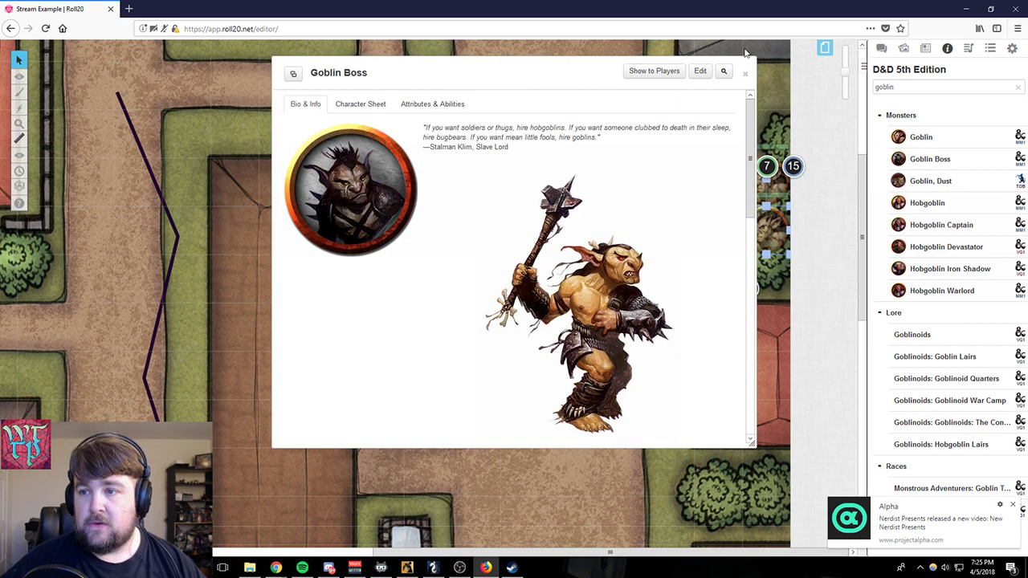
{"action": "left_click", "coordinate": [741, 71]}
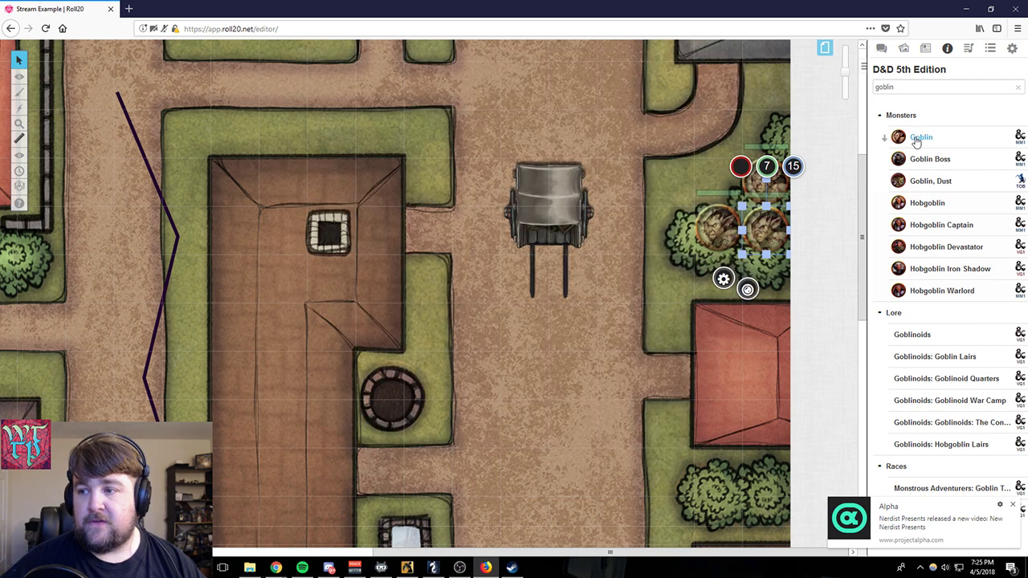
{"action": "left_click_drag", "start_coordinate": [915, 137], "coordinate": [763, 281]}
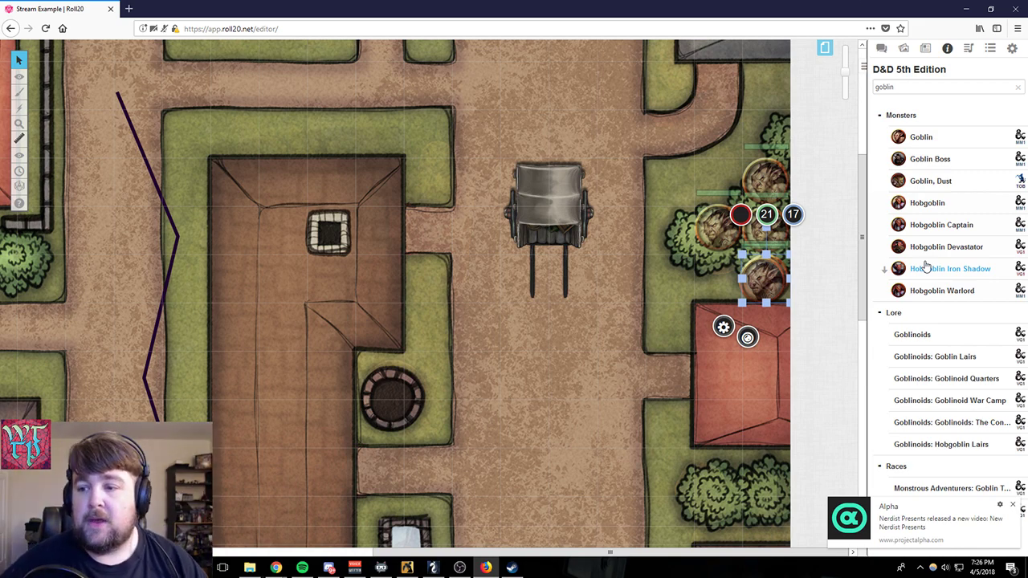
- Switch to the Objects & Tokens layer and try to select the group of goblin tokens from there
{"action": "mouse_move", "coordinate": [20, 82]}
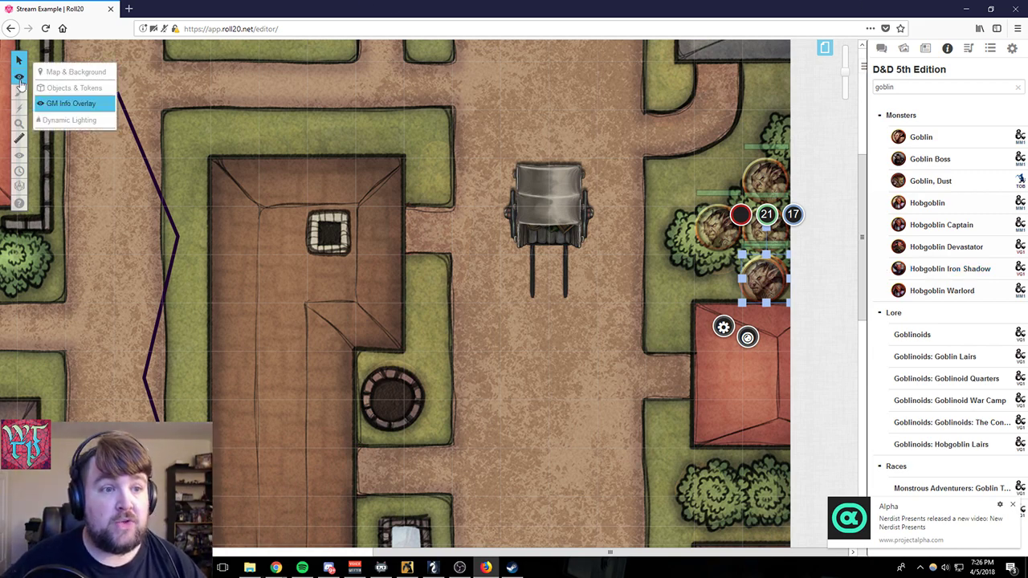
{"action": "left_click", "coordinate": [72, 87]}
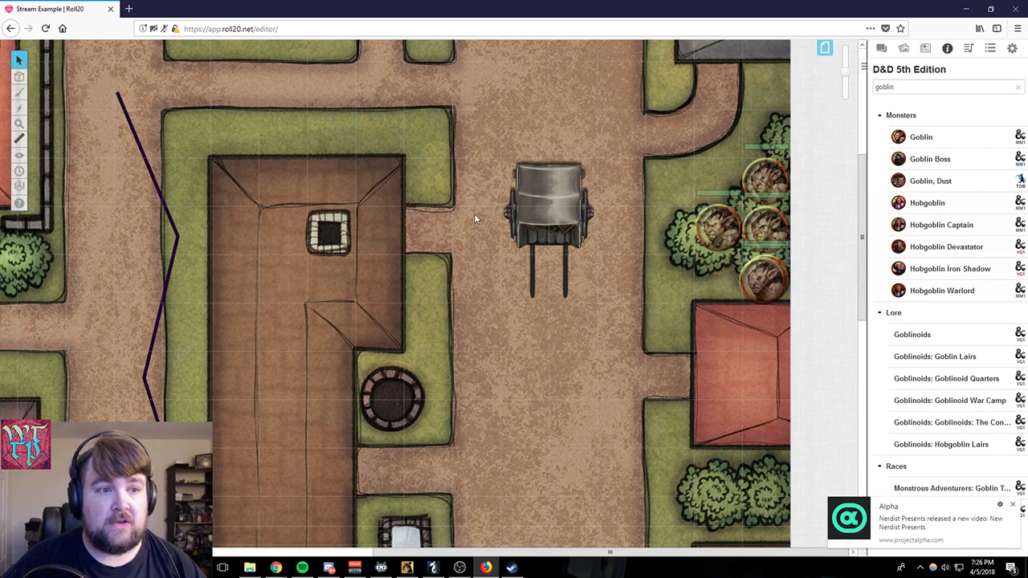
{"action": "left_click_drag", "start_coordinate": [656, 131], "coordinate": [800, 333]}
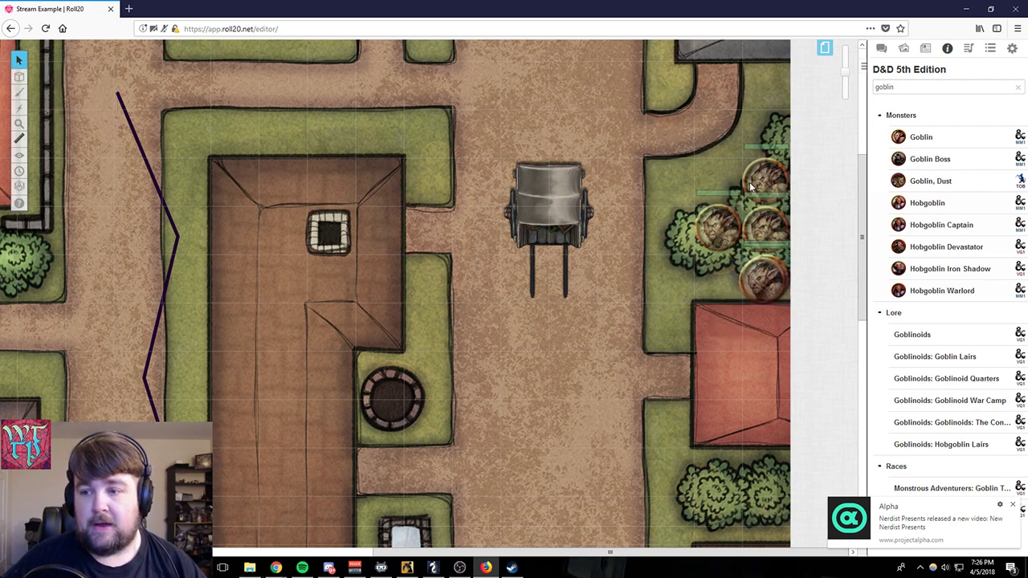
- Return to the GM Info Overlay layer, select all four goblin tokens and move them to the Token Layer
{"action": "mouse_move", "coordinate": [22, 77]}
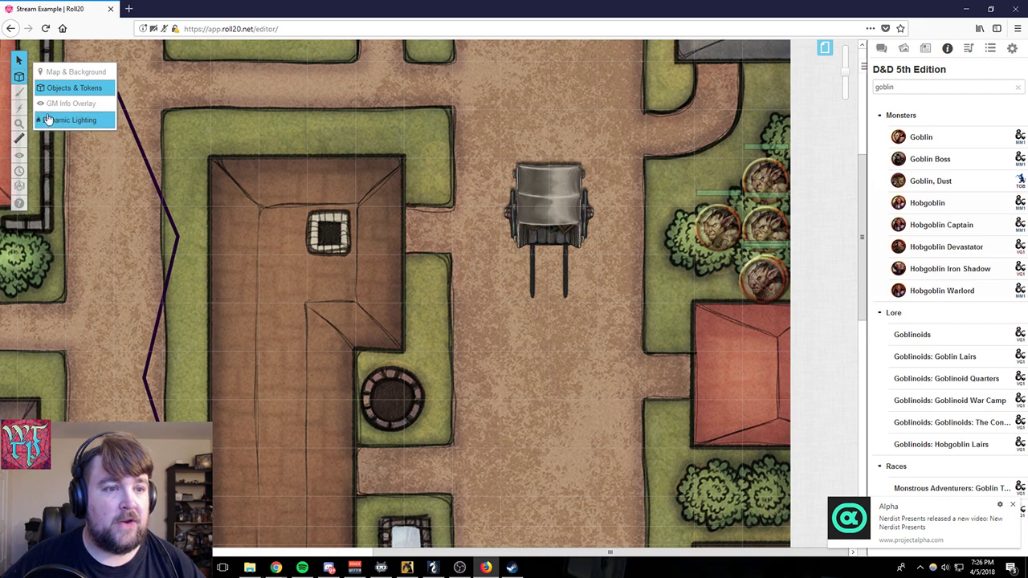
{"action": "left_click", "coordinate": [52, 104]}
{"action": "left_click_drag", "start_coordinate": [679, 124], "coordinate": [782, 350]}
{"action": "right_click", "coordinate": [751, 271]}
{"action": "mouse_move", "coordinate": [775, 264]}
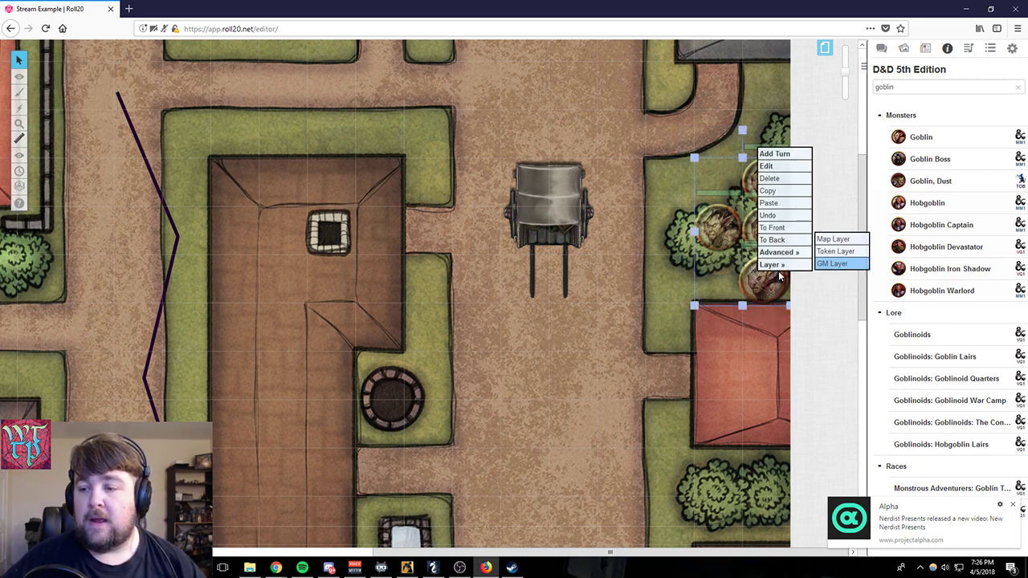
{"action": "left_click", "coordinate": [819, 263]}
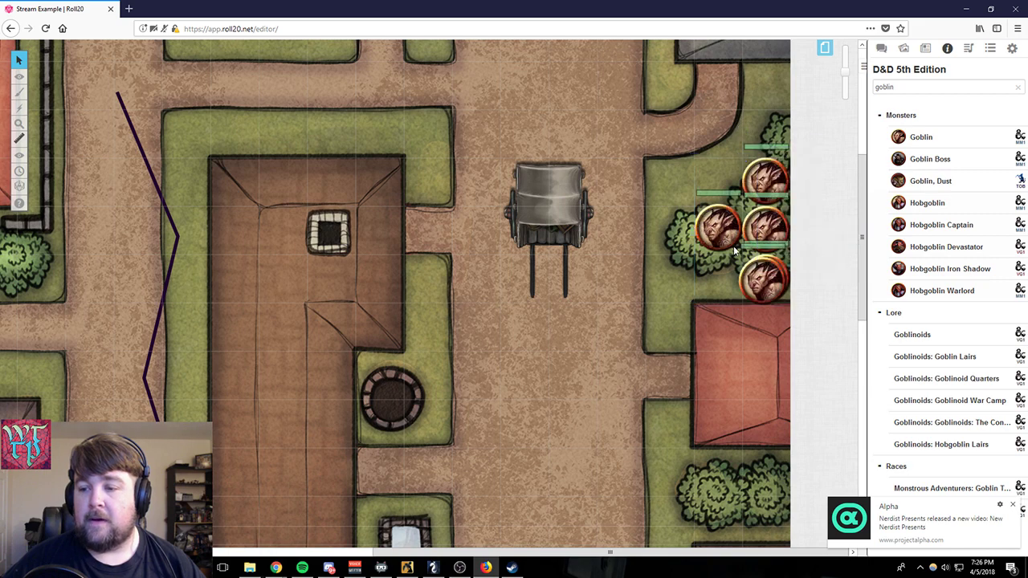
- Switch to the Objects & Tokens layer and move the westernmost goblin onto the road south of the wagon
{"action": "mouse_move", "coordinate": [19, 76]}
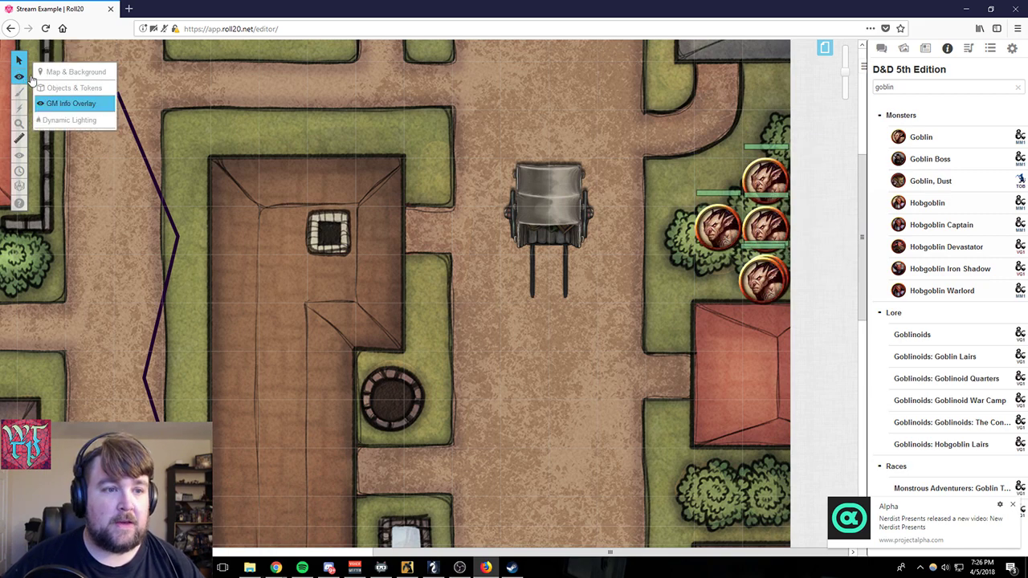
{"action": "left_click", "coordinate": [50, 89]}
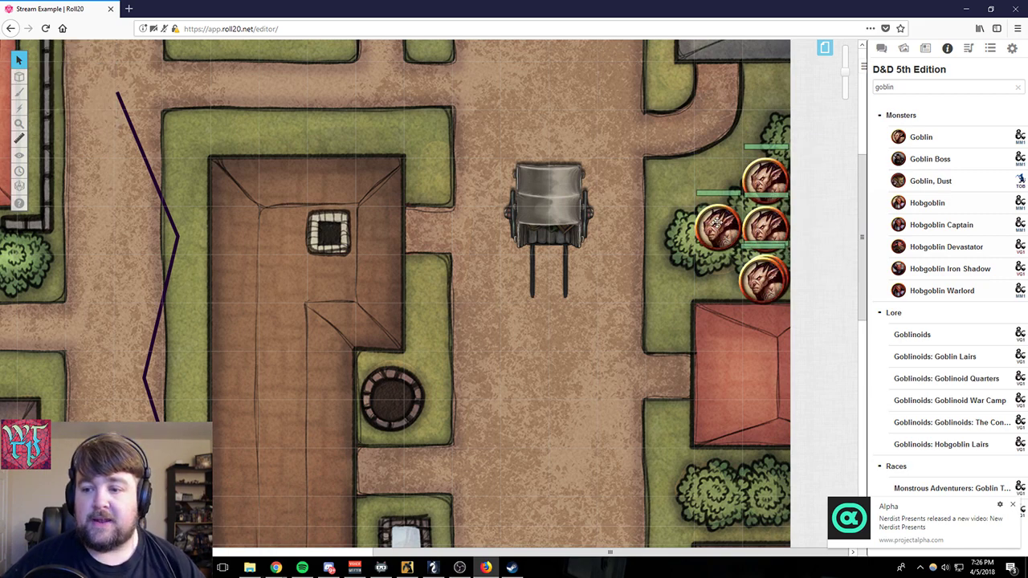
{"action": "left_click_drag", "start_coordinate": [691, 221], "coordinate": [523, 374]}
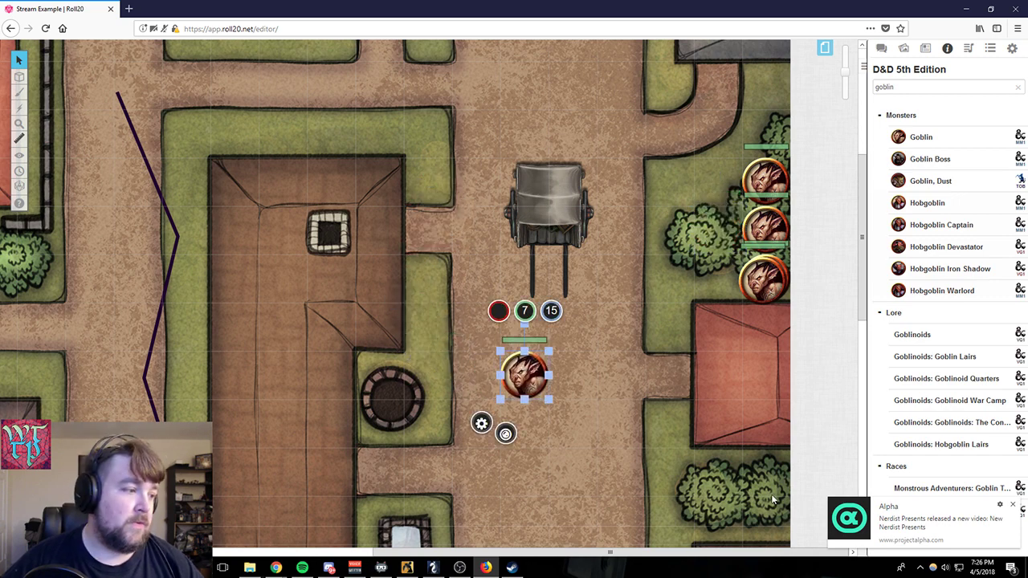
{"action": "left_click", "coordinate": [617, 359]}
{"action": "left_click", "coordinate": [549, 372]}
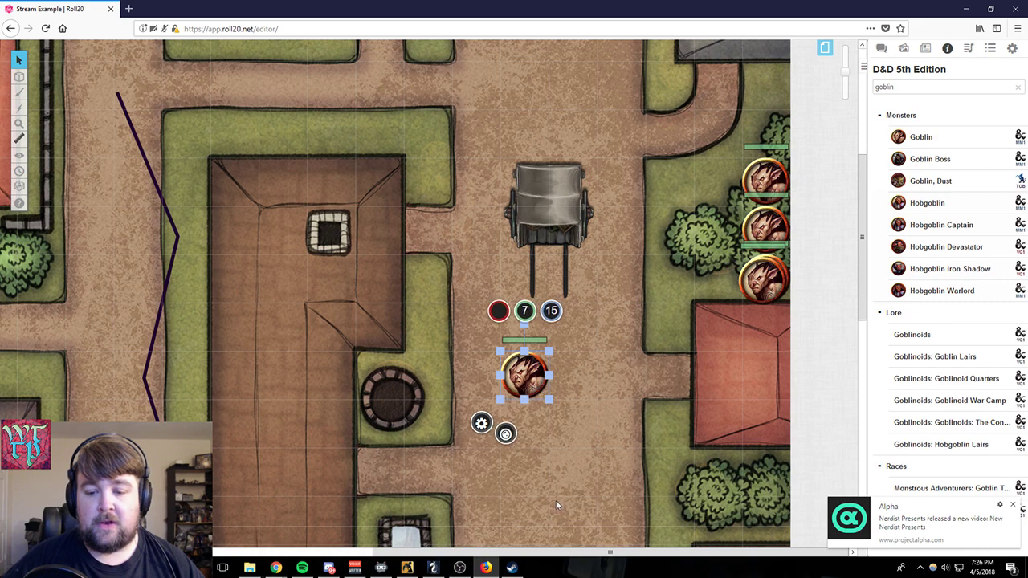
- Put a blue status marker on the goblin in the road and remove it again
{"action": "left_click", "coordinate": [505, 434]}
{"action": "left_click", "coordinate": [544, 412]}
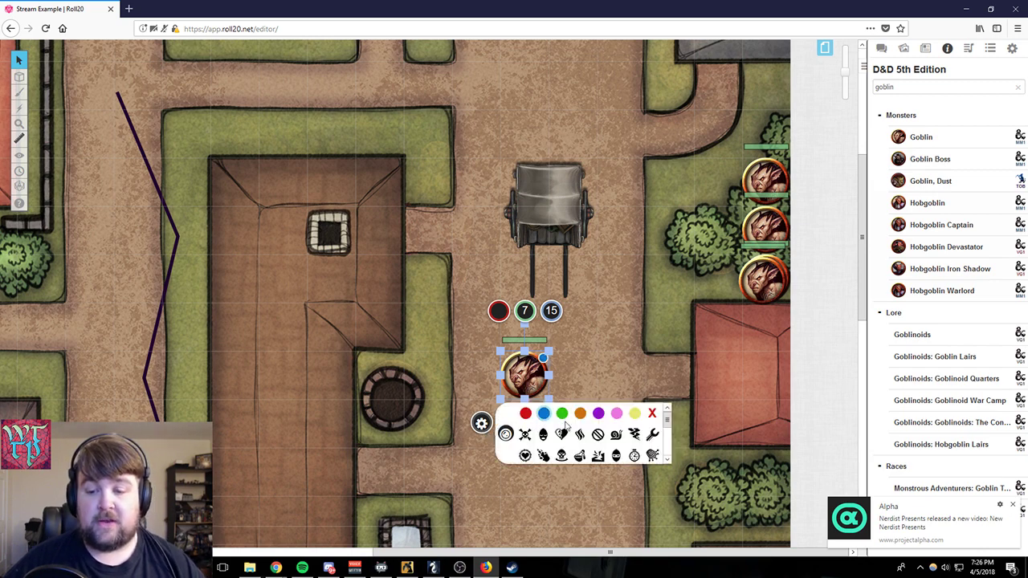
{"action": "left_click", "coordinate": [505, 434]}
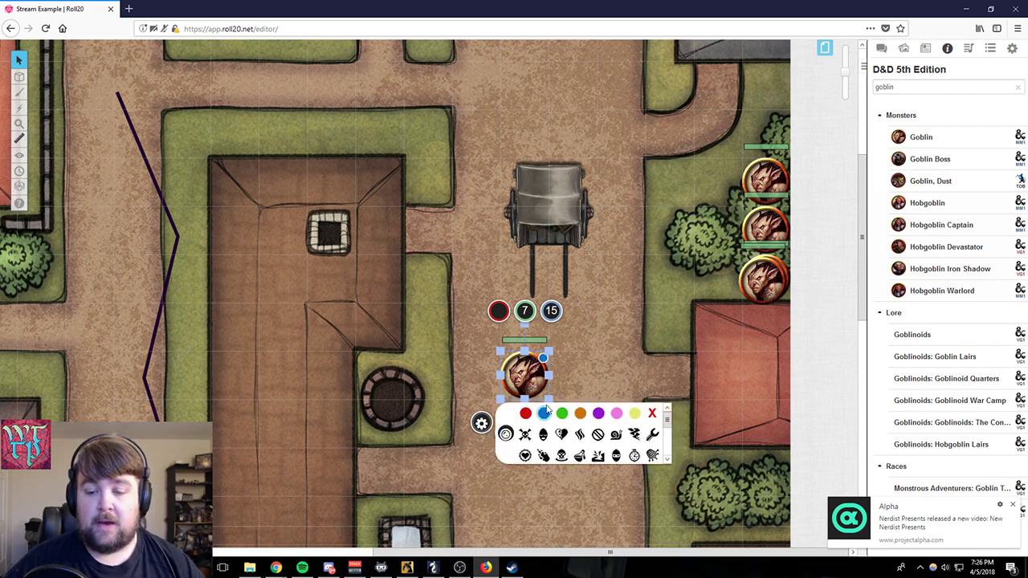
{"action": "left_click", "coordinate": [544, 413]}
- Try several icon status markers from the end of the marker list on the goblin, removing each one again
{"action": "scroll", "coordinate": [554, 429], "scroll_direction": "down", "scroll_amount": 3}
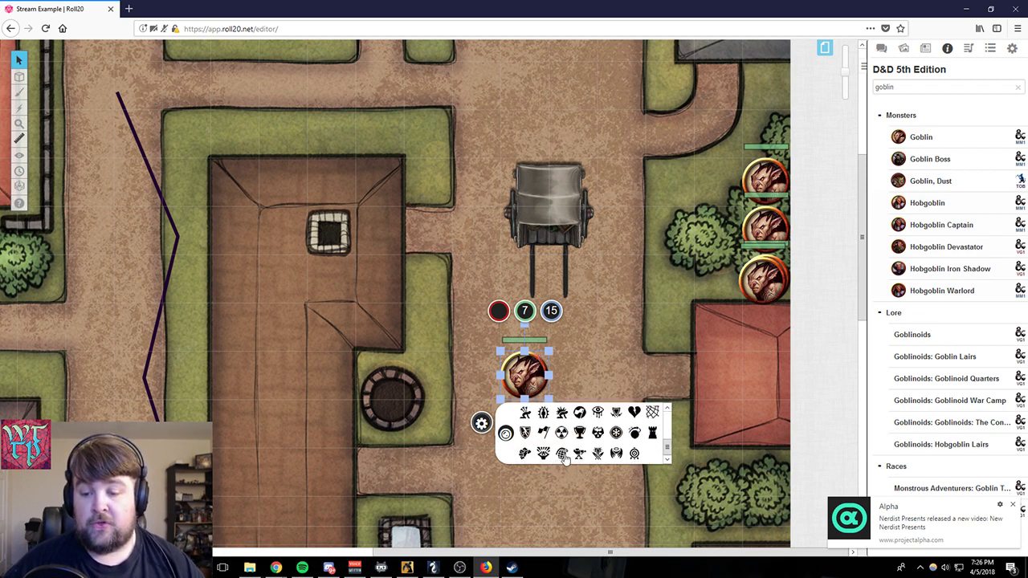
{"action": "left_click", "coordinate": [542, 413]}
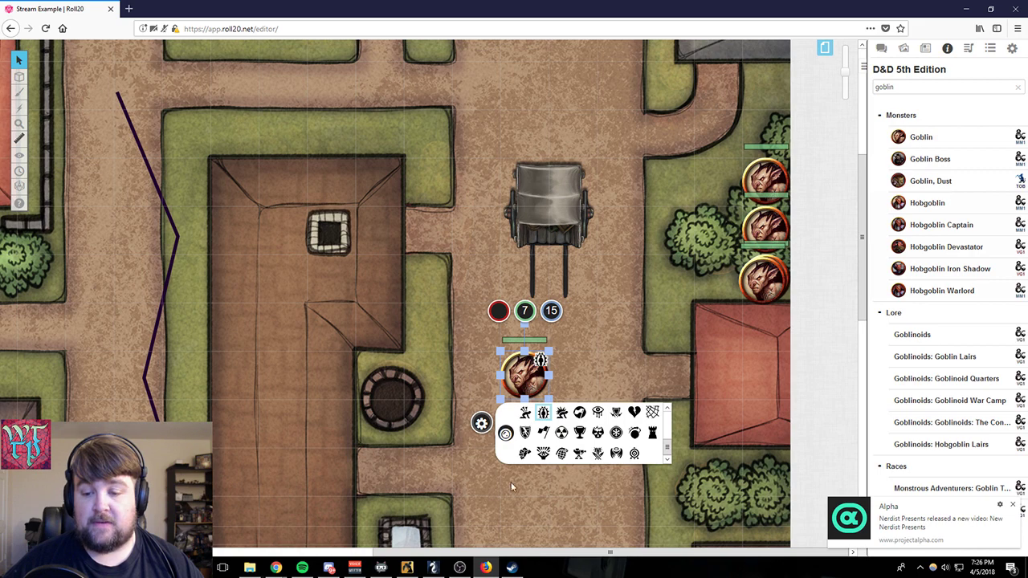
{"action": "left_click", "coordinate": [543, 412]}
{"action": "left_click", "coordinate": [561, 412]}
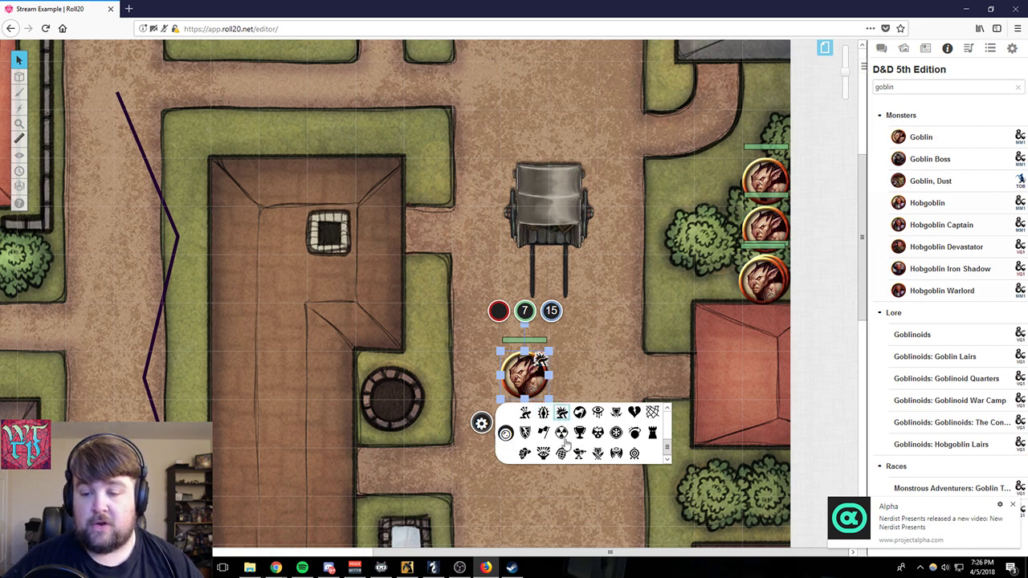
{"action": "left_click", "coordinate": [561, 414]}
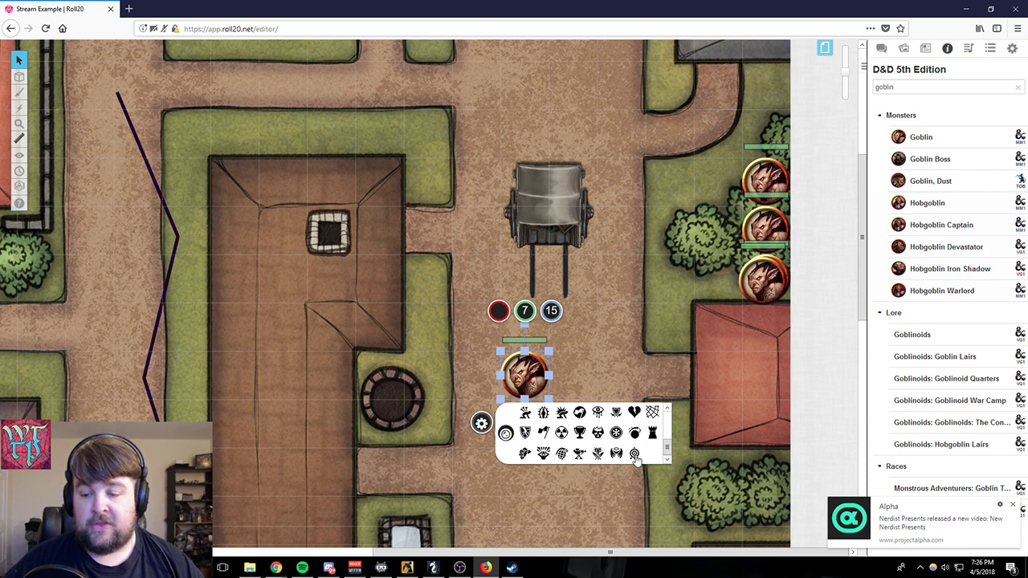
{"action": "left_click", "coordinate": [634, 455]}
{"action": "left_click", "coordinate": [634, 454]}
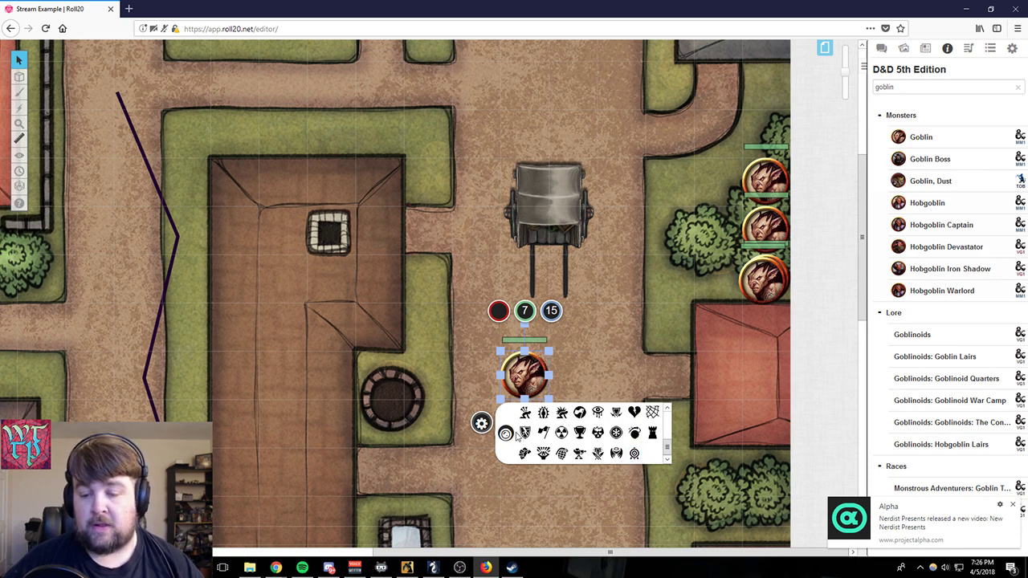
- Try purple, orange and red status markers on the goblin, clear them all and deselect the token
{"action": "scroll", "coordinate": [522, 440], "scroll_direction": "up", "scroll_amount": 3}
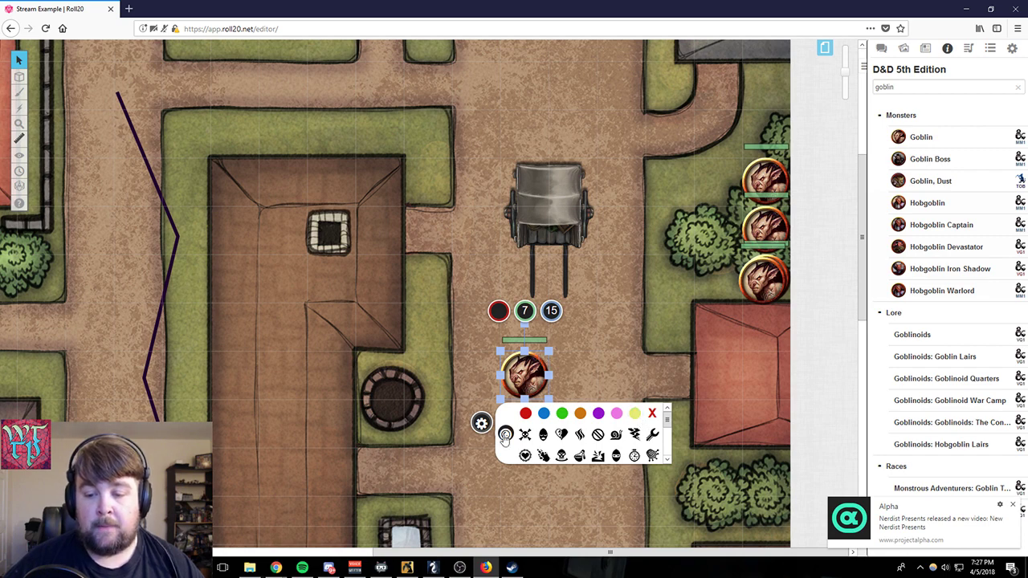
{"action": "left_click", "coordinate": [598, 413]}
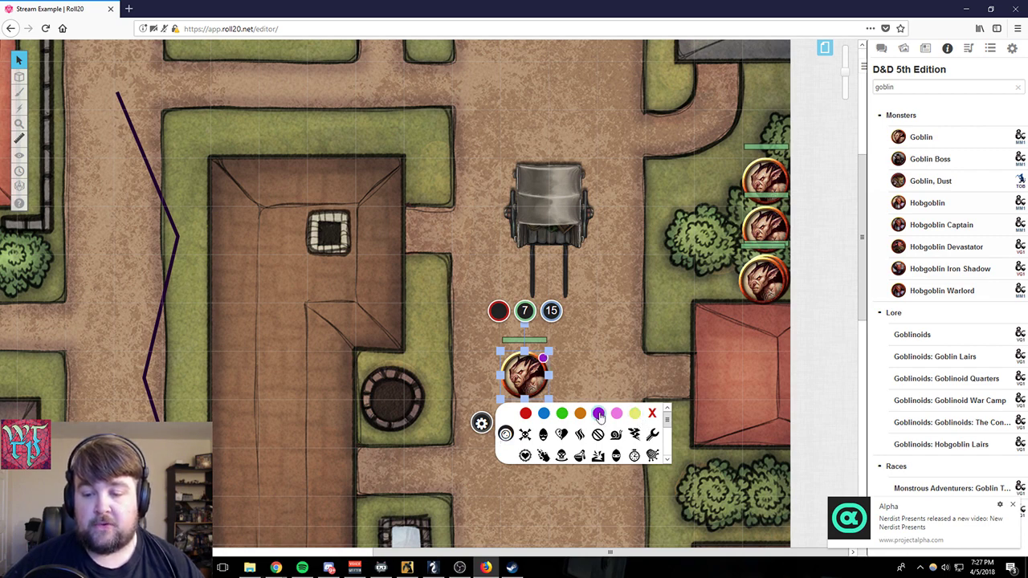
{"action": "left_click", "coordinate": [580, 413]}
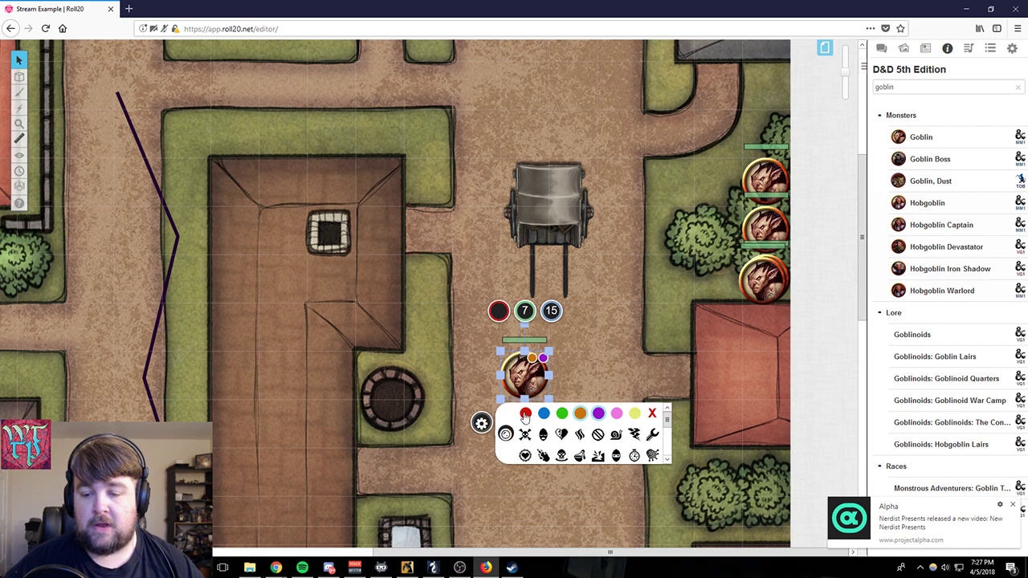
{"action": "left_click", "coordinate": [525, 413]}
{"action": "left_click", "coordinate": [525, 413]}
{"action": "left_click", "coordinate": [580, 414]}
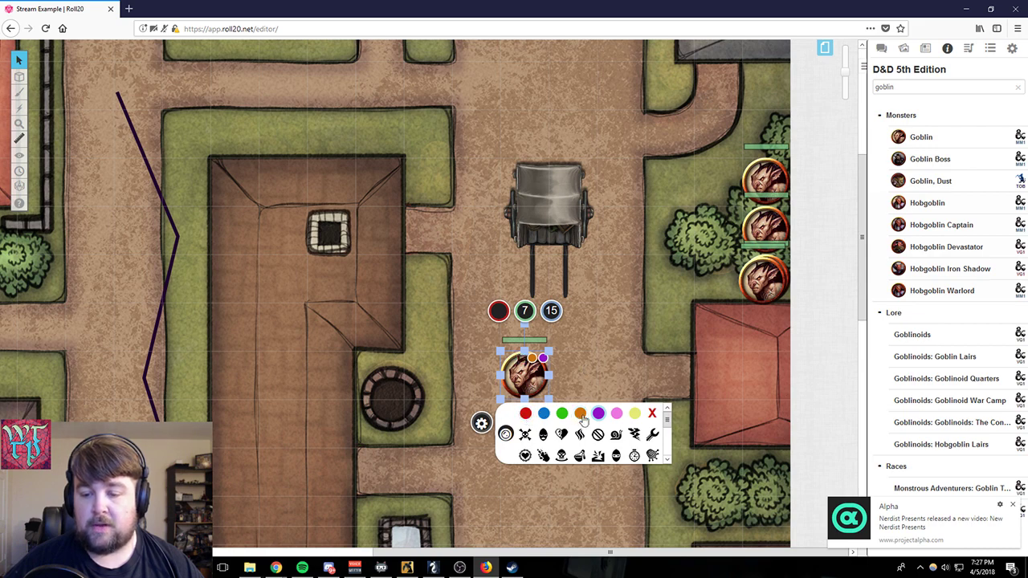
{"action": "left_click", "coordinate": [598, 413]}
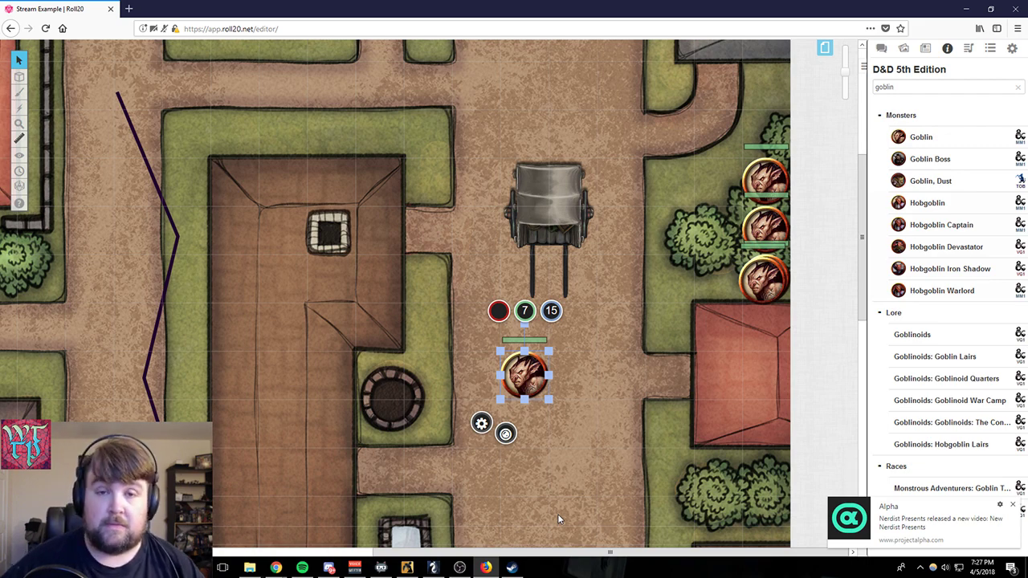
{"action": "left_click", "coordinate": [665, 323]}
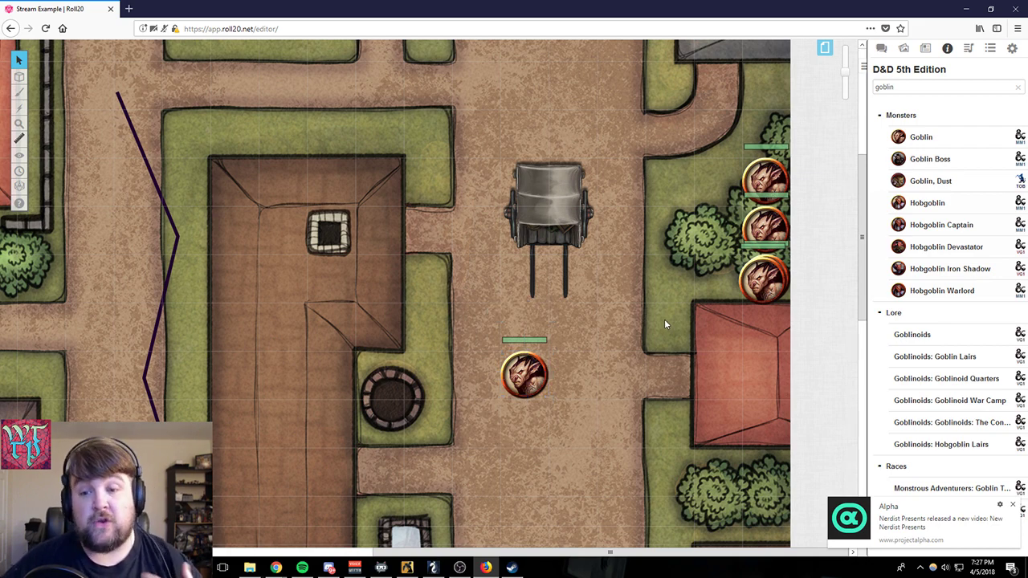
- Open the road goblin's token settings, view the characters it can represent, and check the journal and compendium lists
{"action": "left_click", "coordinate": [526, 371]}
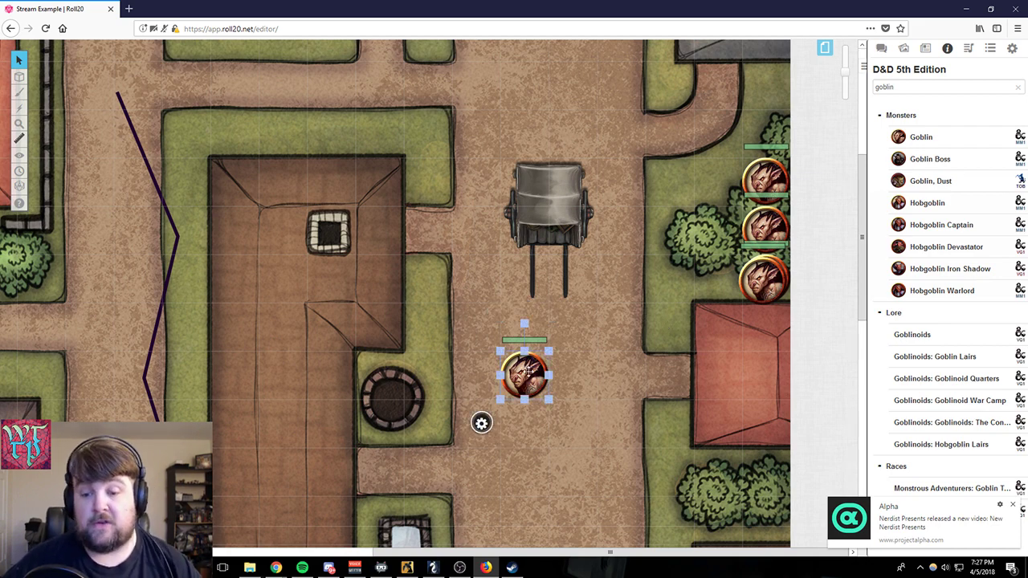
{"action": "left_click", "coordinate": [482, 424]}
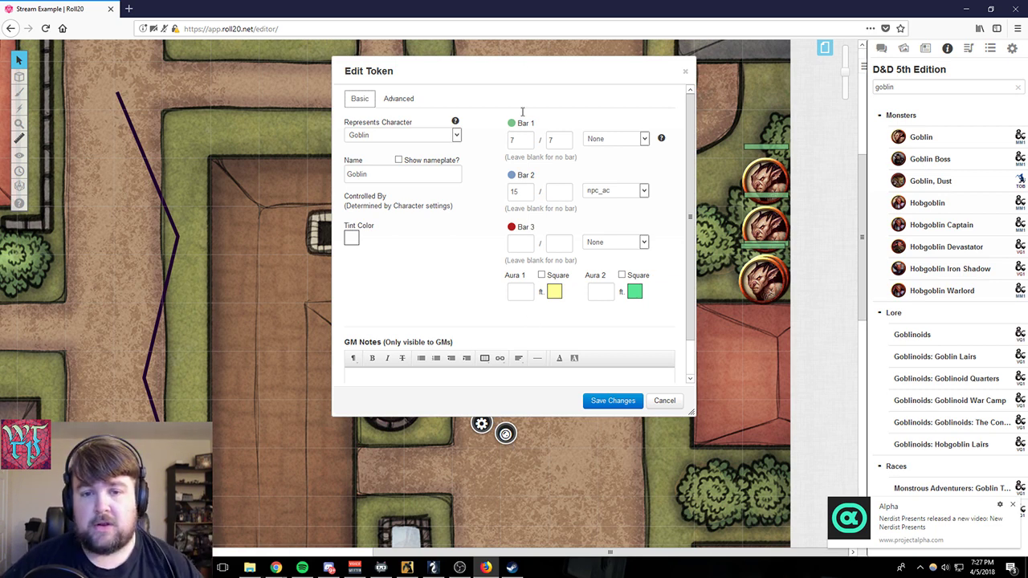
{"action": "left_click", "coordinate": [456, 137]}
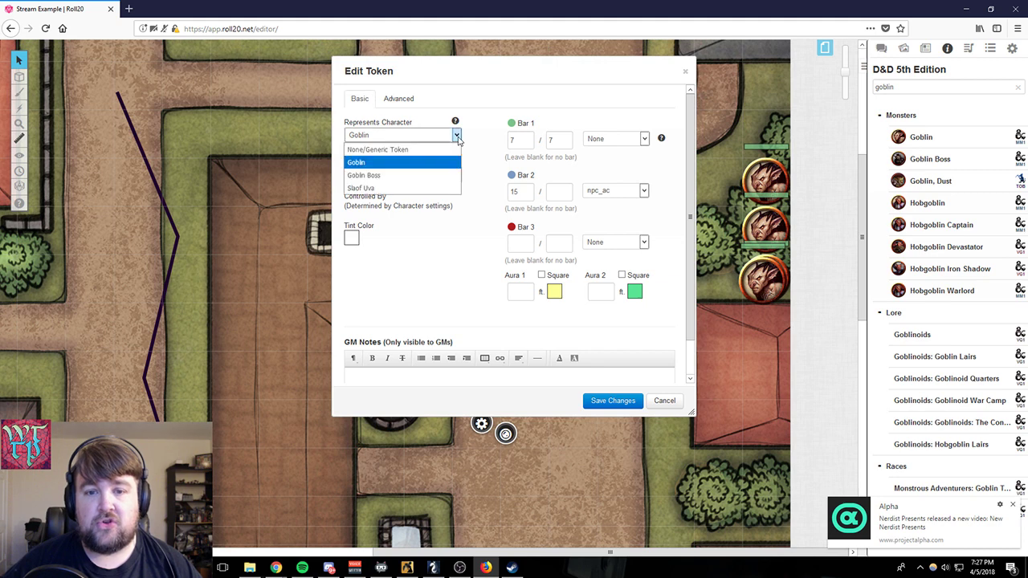
{"action": "left_click", "coordinate": [457, 137]}
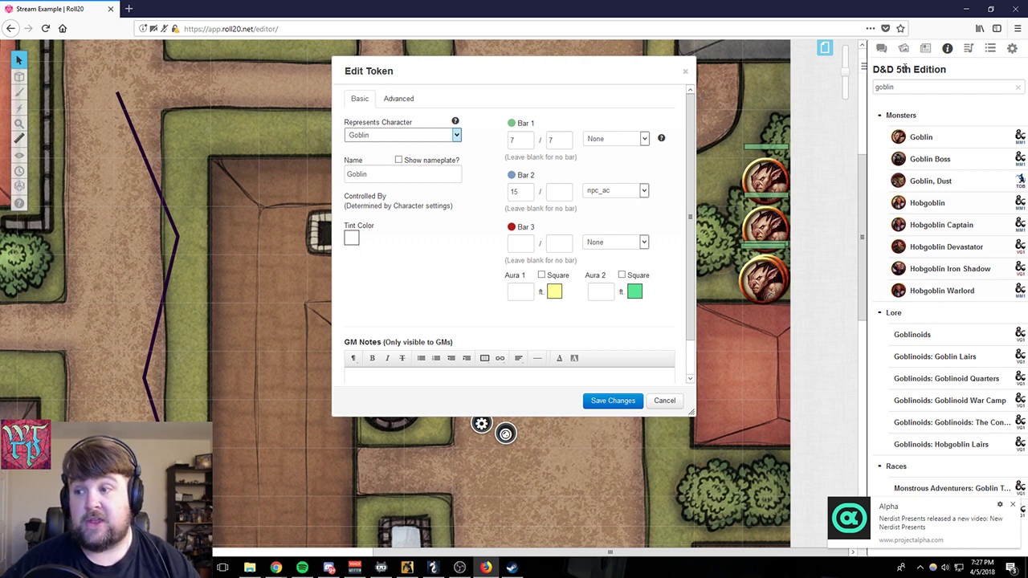
{"action": "left_click", "coordinate": [924, 49]}
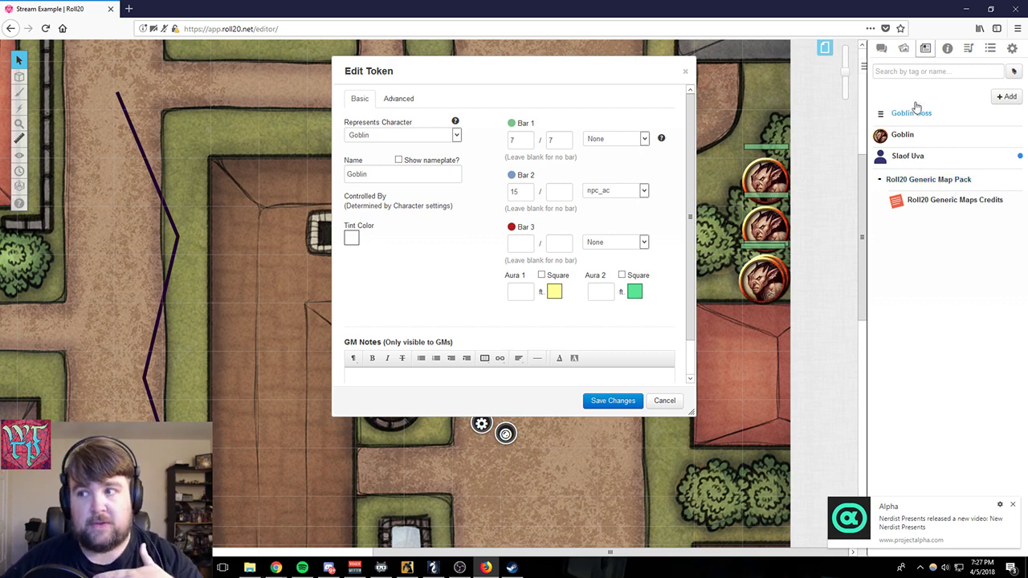
{"action": "left_click", "coordinate": [947, 48]}
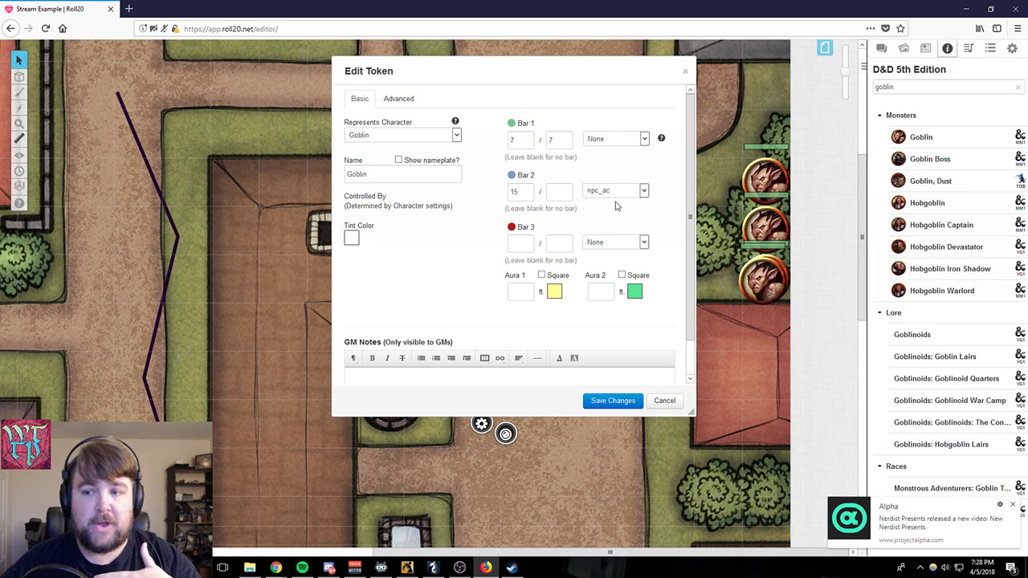
- Create a journal folder named Bad Guys
{"action": "left_click", "coordinate": [924, 48]}
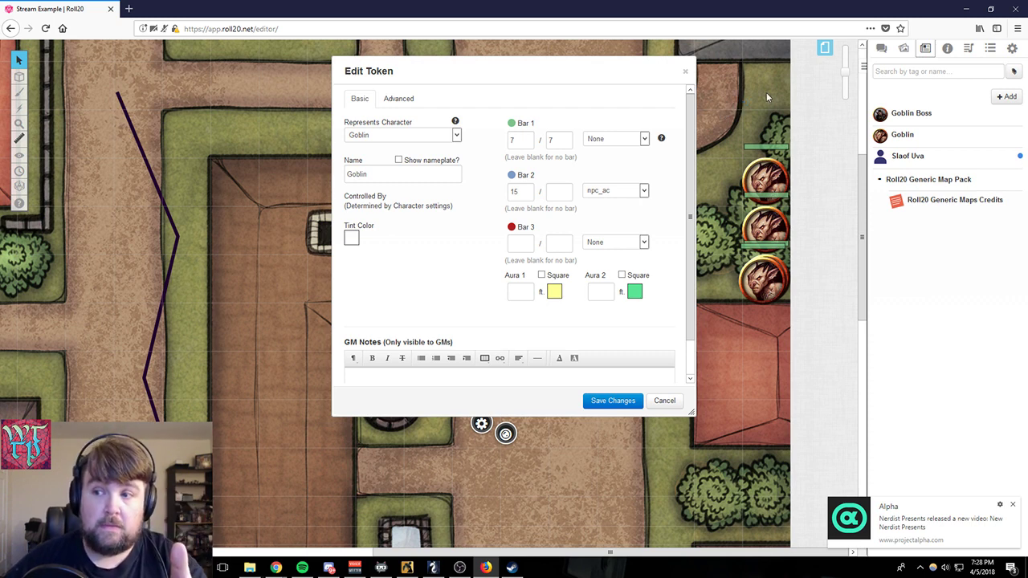
{"action": "left_click", "coordinate": [1006, 97]}
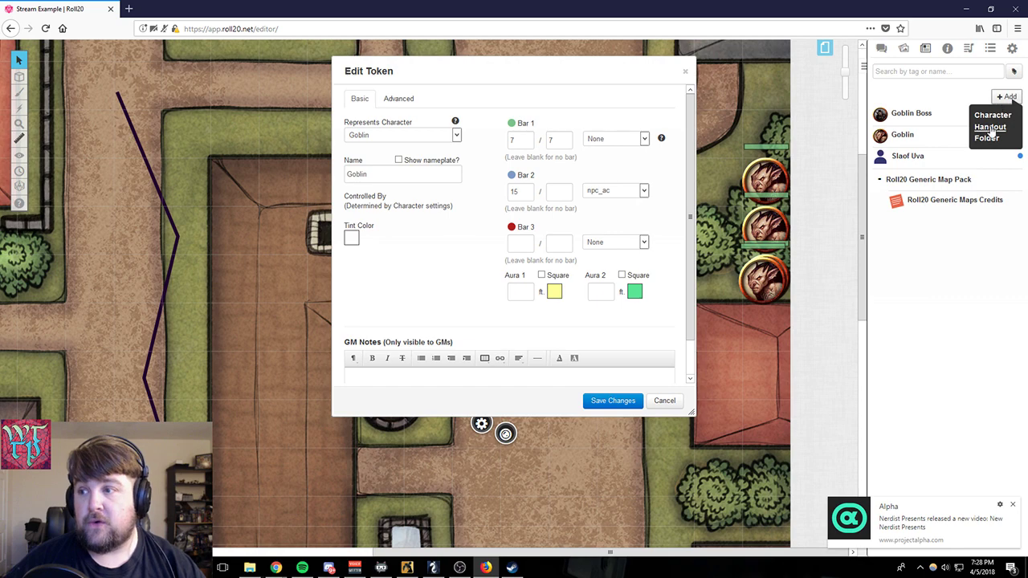
{"action": "left_click", "coordinate": [988, 138]}
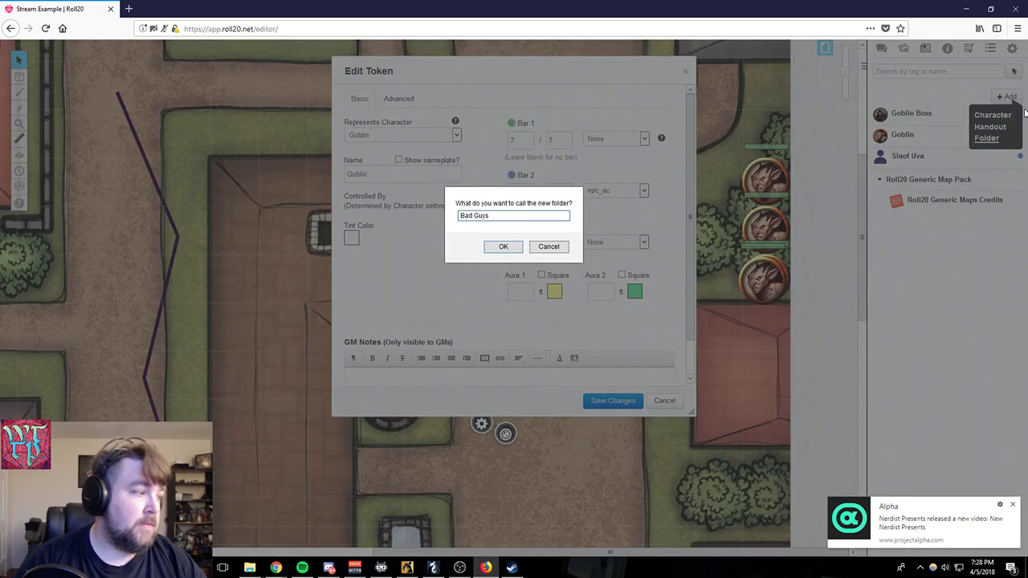
{"action": "key", "text": "Return"}
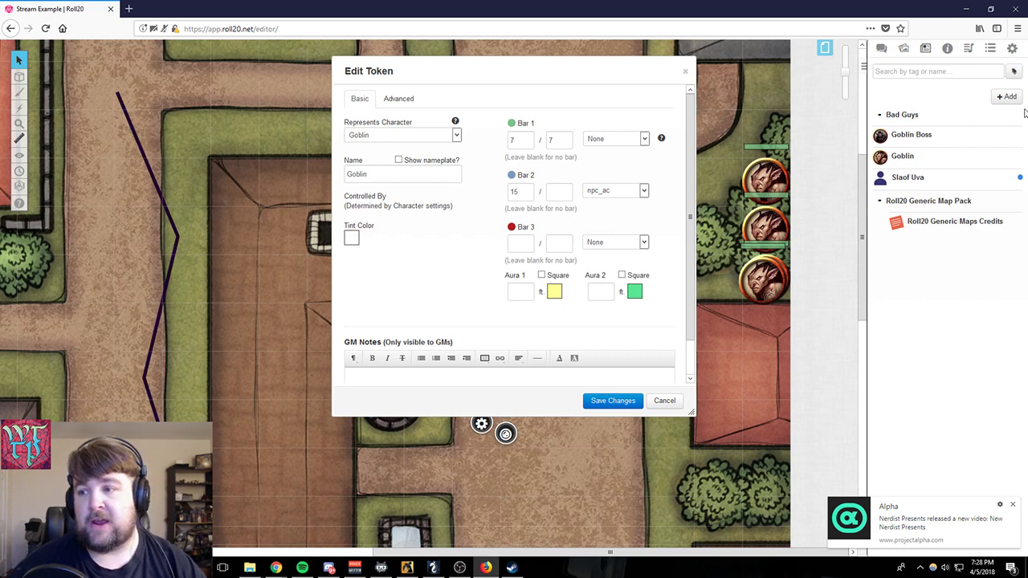
- Move the Goblin Boss and Goblin entries into the Bad Guys folder, then collapse and re-expand the folder
{"action": "left_click_drag", "start_coordinate": [882, 135], "coordinate": [901, 115]}
{"action": "left_click_drag", "start_coordinate": [901, 155], "coordinate": [909, 143]}
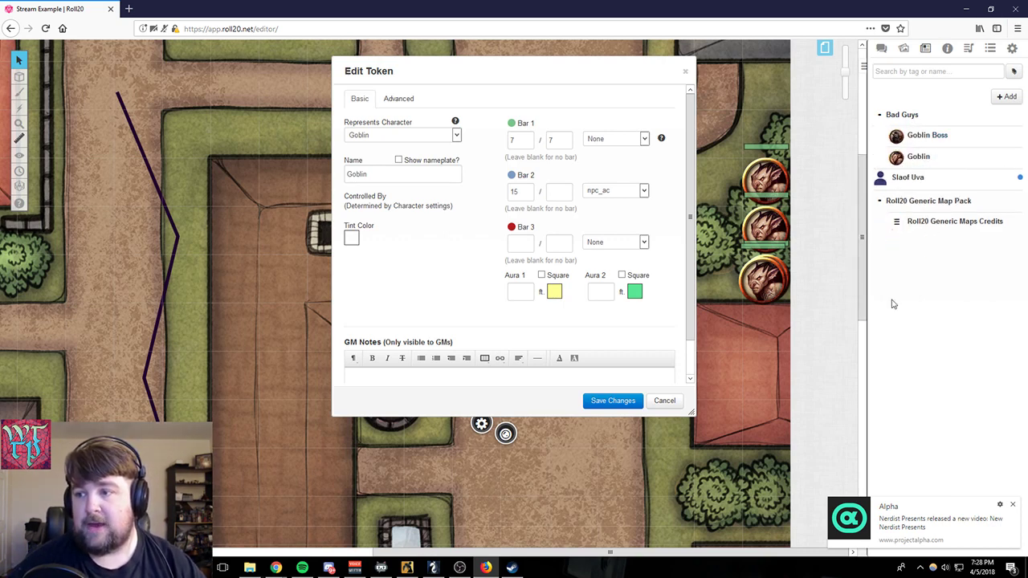
{"action": "left_click", "coordinate": [879, 114]}
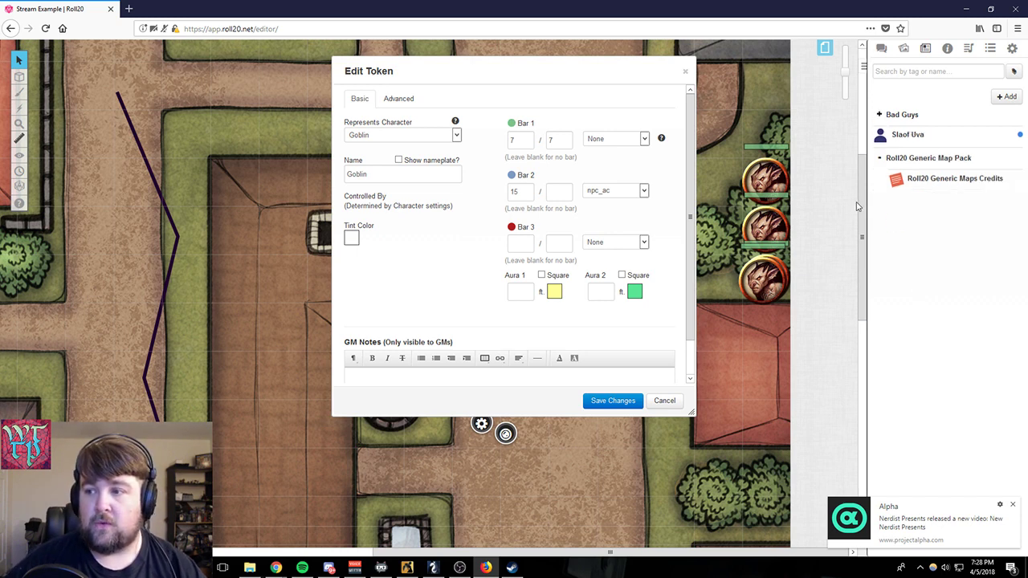
{"action": "left_click", "coordinate": [879, 114]}
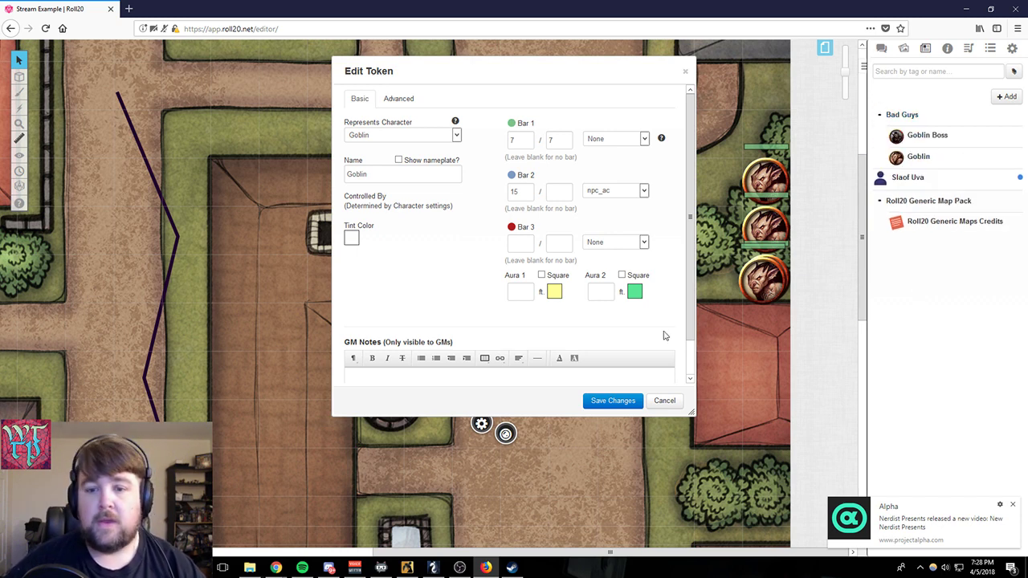
- Move the goblin's token settings window clear of the token and let all players see the token's name and Bar 1
{"action": "left_click_drag", "start_coordinate": [441, 78], "coordinate": [202, 62]}
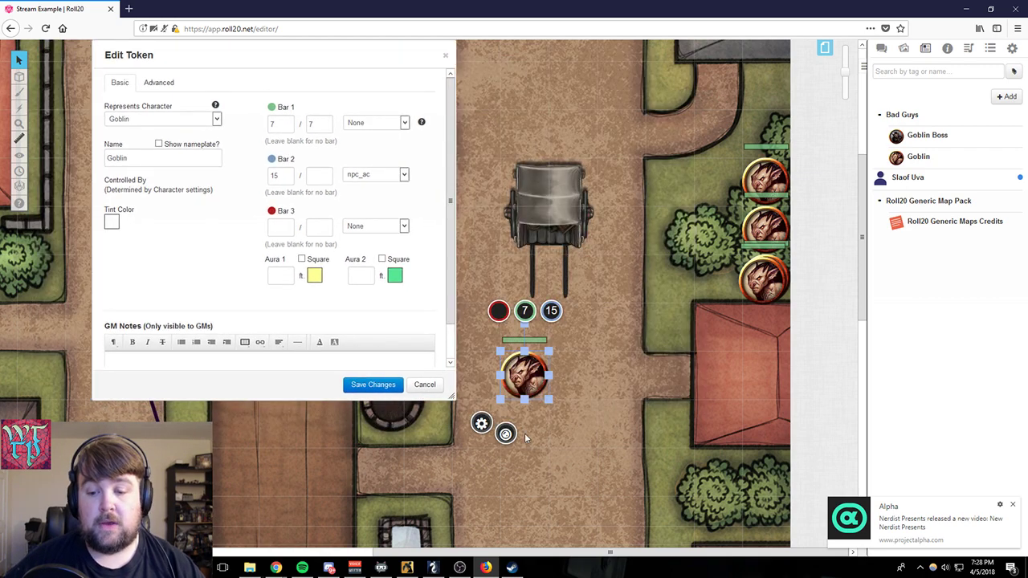
{"action": "left_click", "coordinate": [481, 425]}
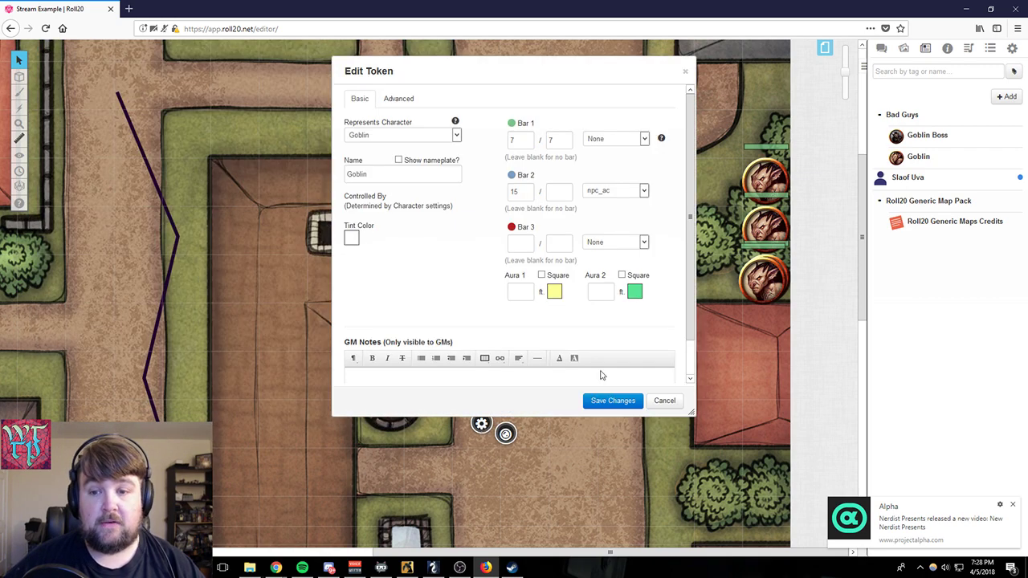
{"action": "left_click_drag", "start_coordinate": [549, 71], "coordinate": [311, 102]}
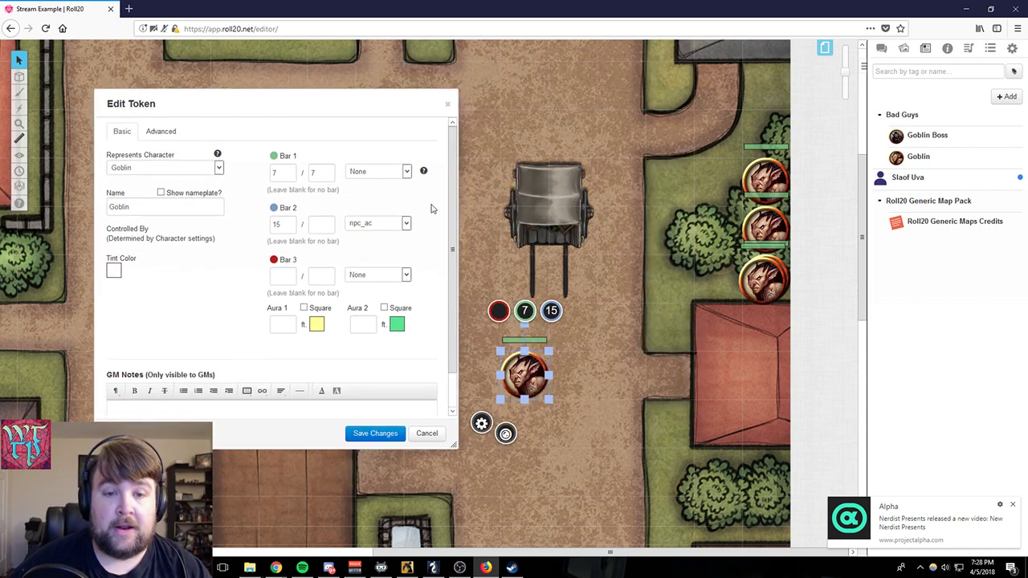
{"action": "left_click", "coordinate": [160, 130]}
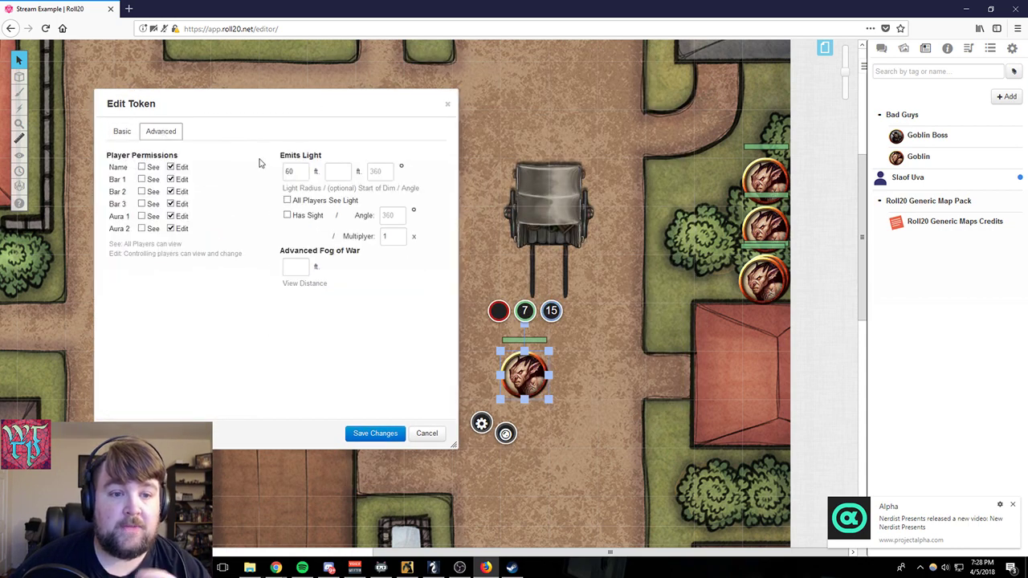
{"action": "left_click", "coordinate": [142, 167]}
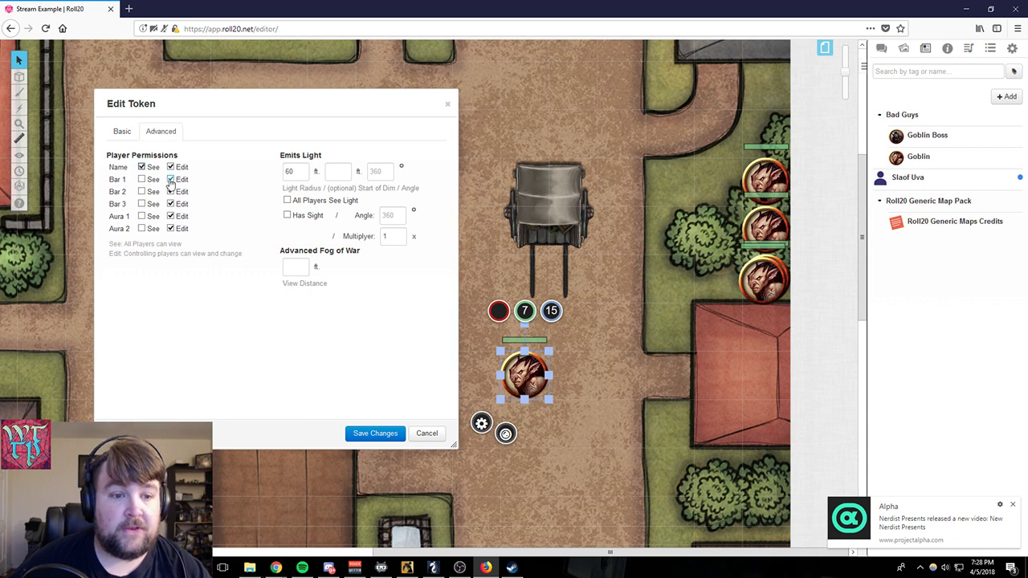
{"action": "left_click", "coordinate": [143, 179]}
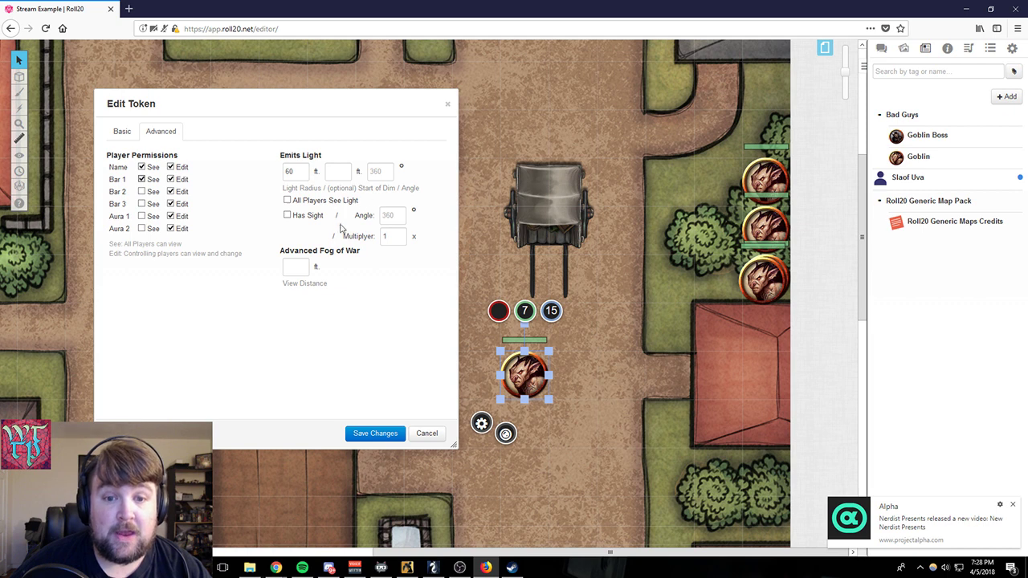
- Start the goblin's dim light at 30 ft, enable Has Sight and All Players See Light, and save the token
{"action": "left_click", "coordinate": [287, 201]}
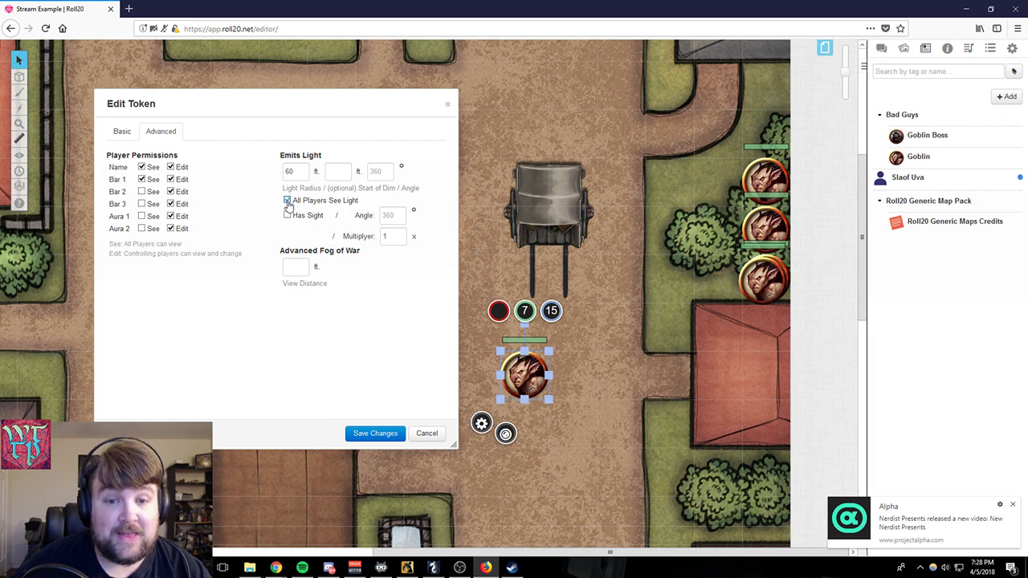
{"action": "left_click", "coordinate": [287, 201]}
{"action": "left_click", "coordinate": [288, 216]}
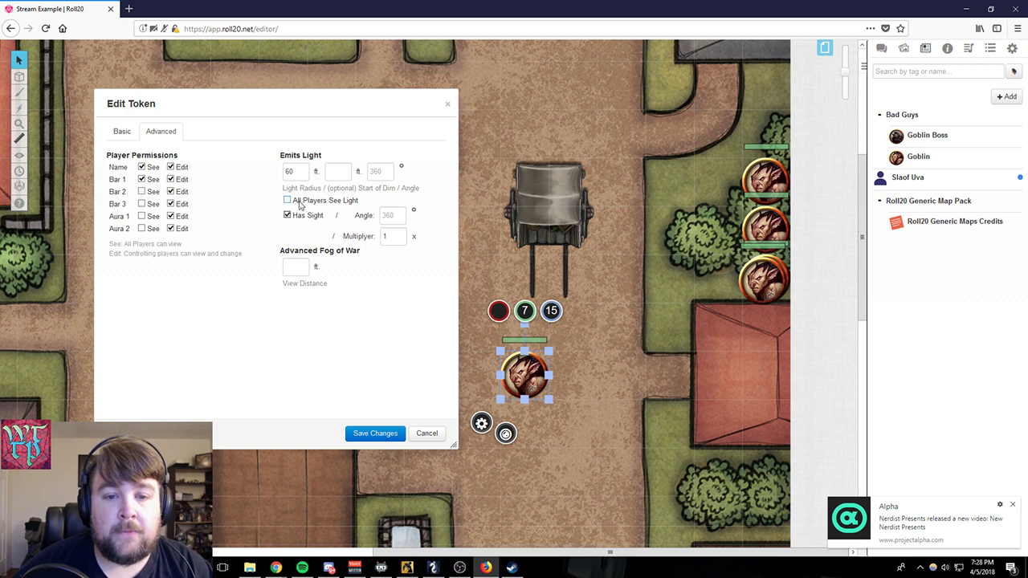
{"action": "left_click", "coordinate": [337, 172]}
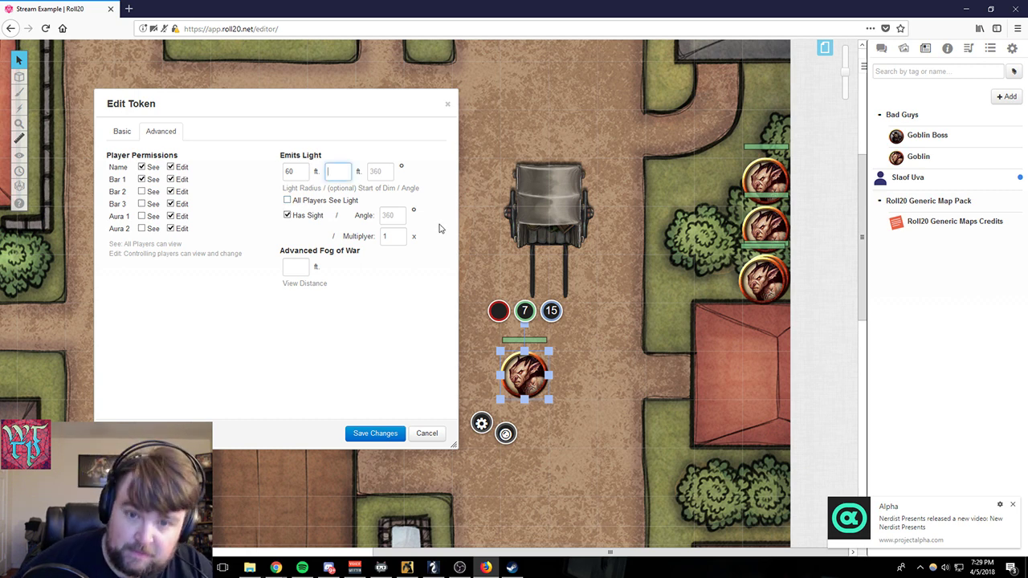
{"action": "type", "text": "30"}
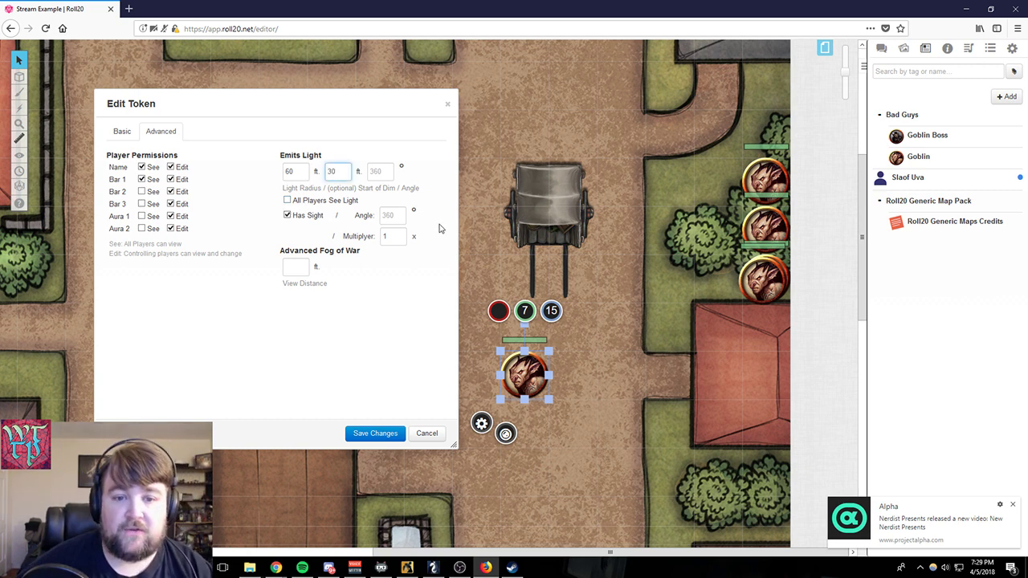
{"action": "left_click", "coordinate": [308, 202]}
{"action": "left_click", "coordinate": [375, 434]}
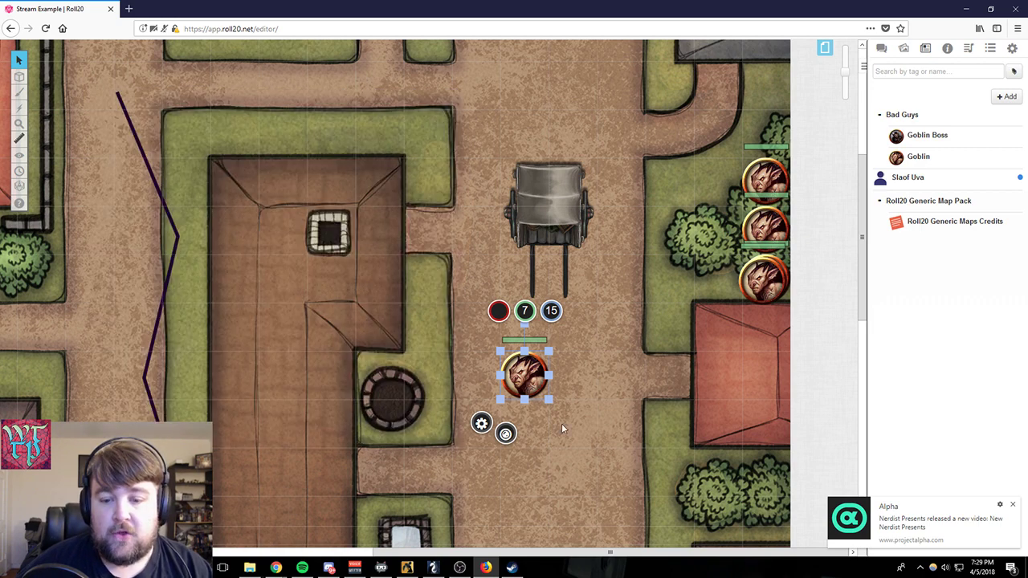
- Give the goblin token a square 15 ft Aura 1 and save the changes
{"action": "scroll", "coordinate": [555, 356], "scroll_direction": "down", "scroll_amount": 3}
{"action": "scroll", "coordinate": [556, 357], "scroll_direction": "up", "scroll_amount": 2}
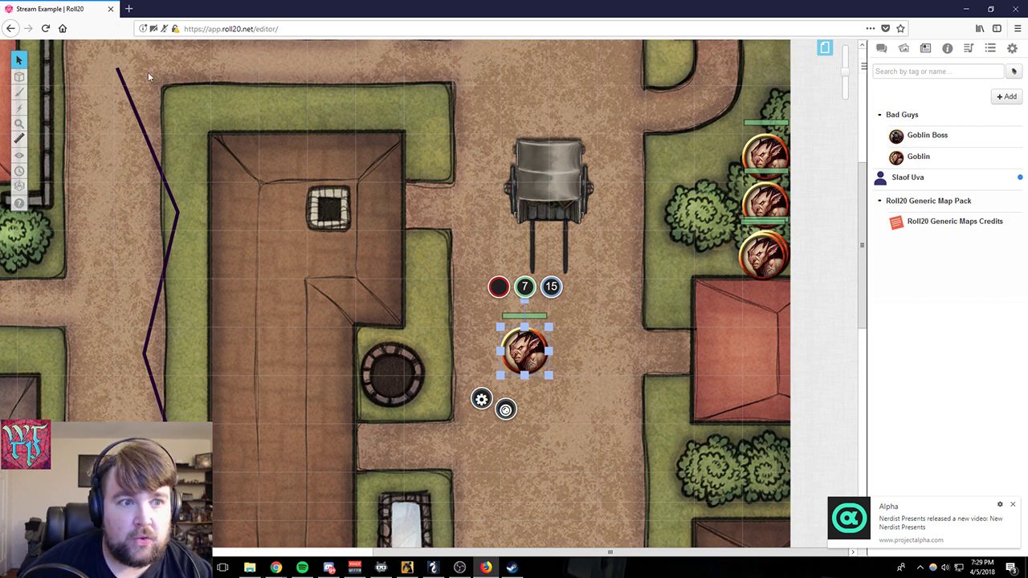
{"action": "left_click", "coordinate": [482, 402]}
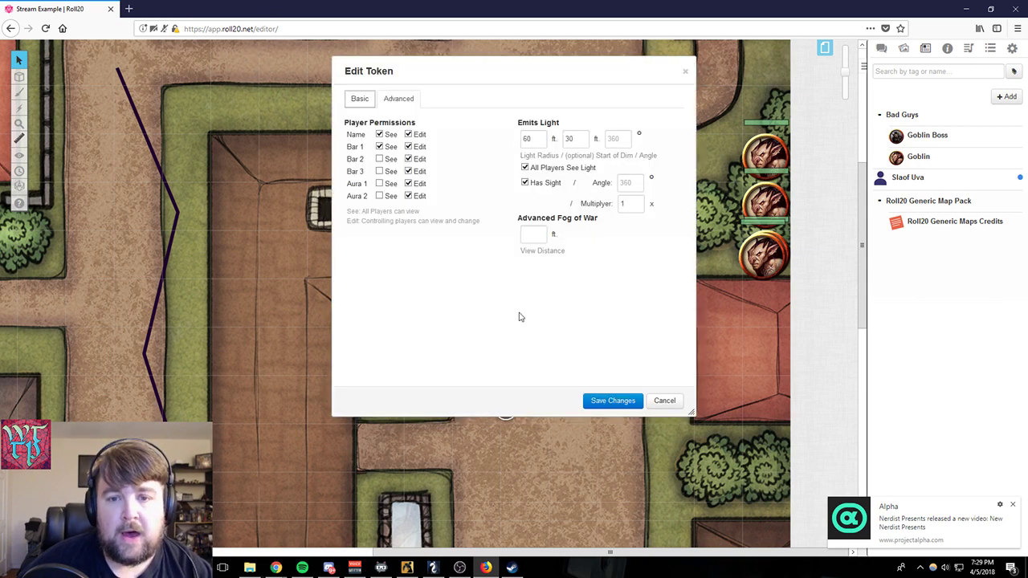
{"action": "left_click", "coordinate": [358, 98]}
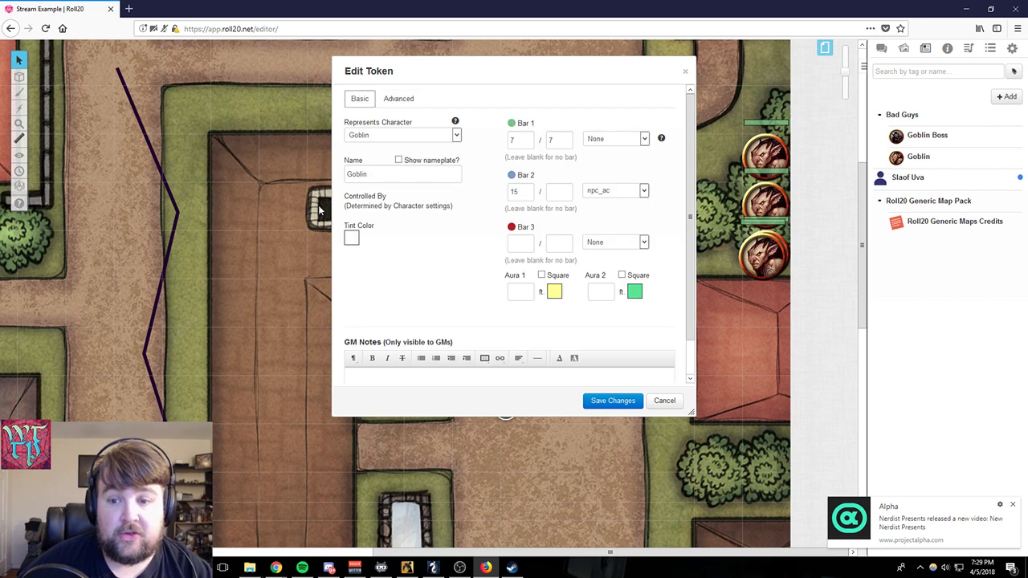
{"action": "left_click", "coordinate": [522, 291]}
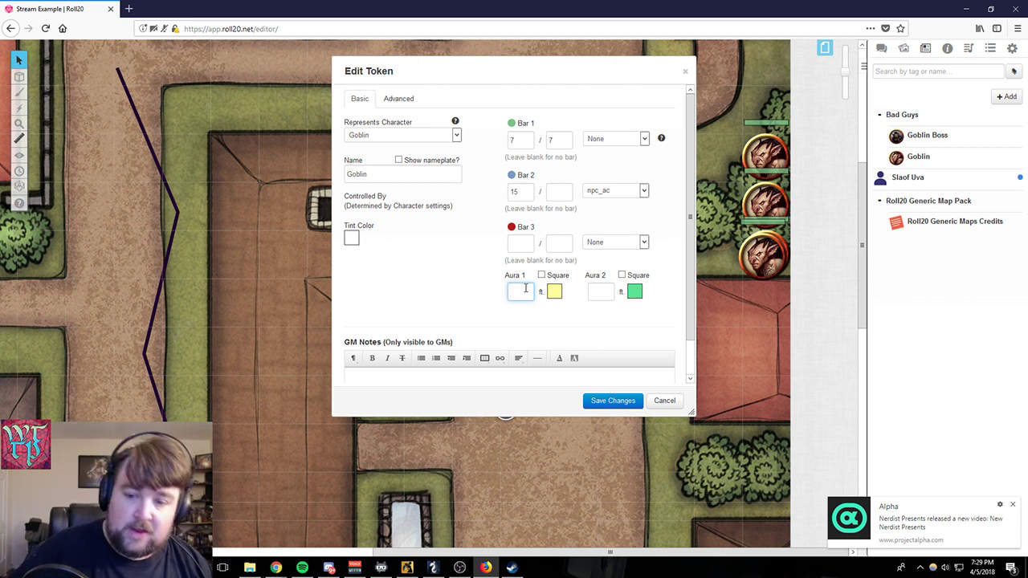
{"action": "type", "text": "15"}
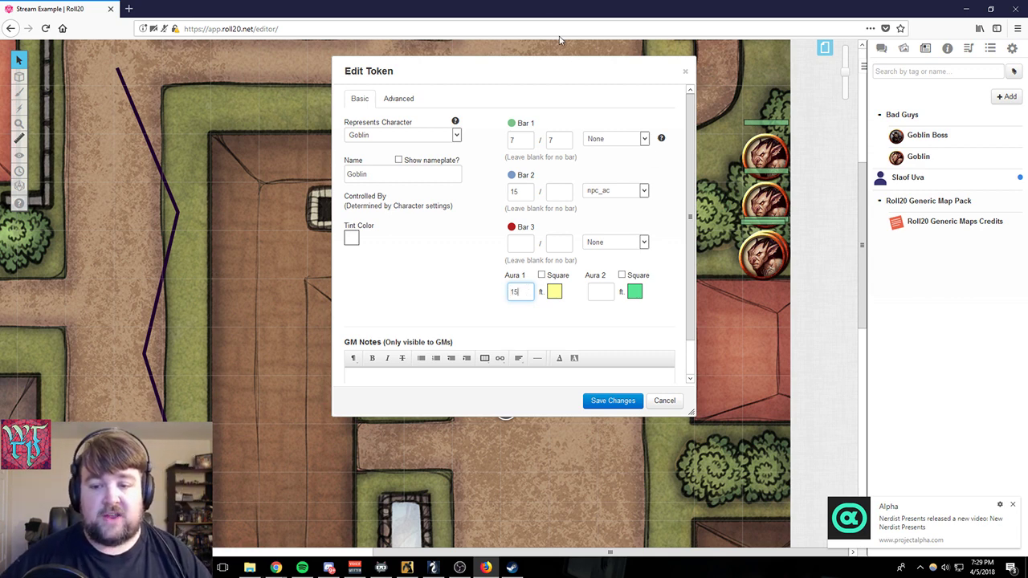
{"action": "left_click", "coordinate": [541, 275]}
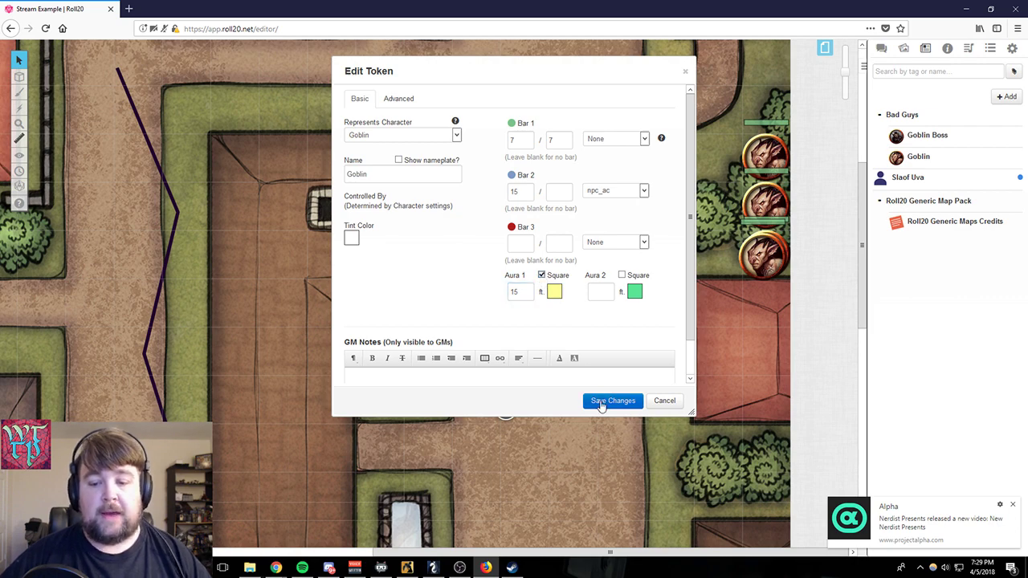
{"action": "left_click", "coordinate": [612, 401]}
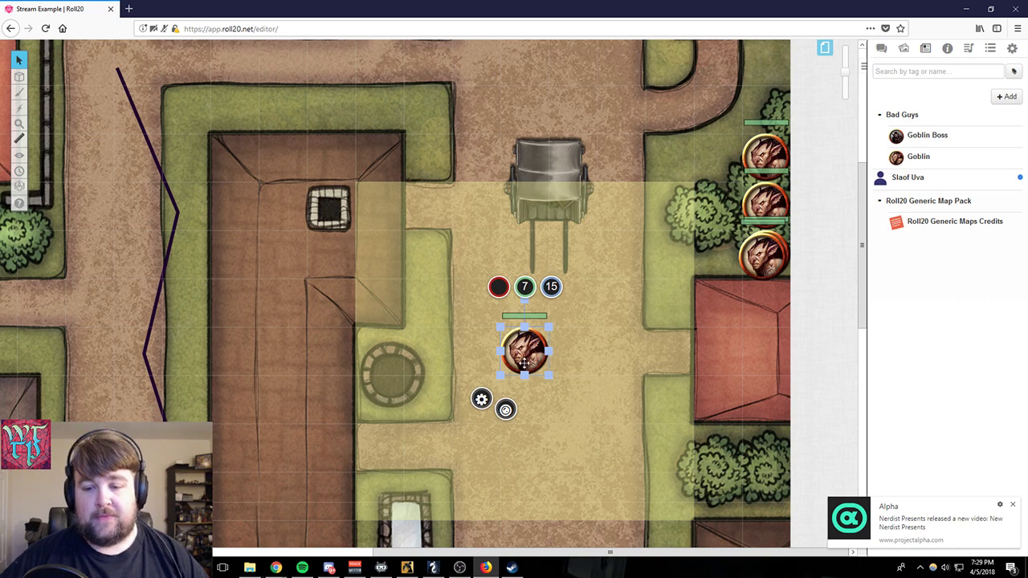
- Move the goblin with its aura to the west side of the wagon, then two squares south along the road's edge
{"action": "left_click_drag", "start_coordinate": [514, 345], "coordinate": [484, 214]}
{"action": "scroll", "coordinate": [558, 303], "scroll_direction": "up", "scroll_amount": 2}
{"action": "scroll", "coordinate": [560, 305], "scroll_direction": "up", "scroll_amount": 2}
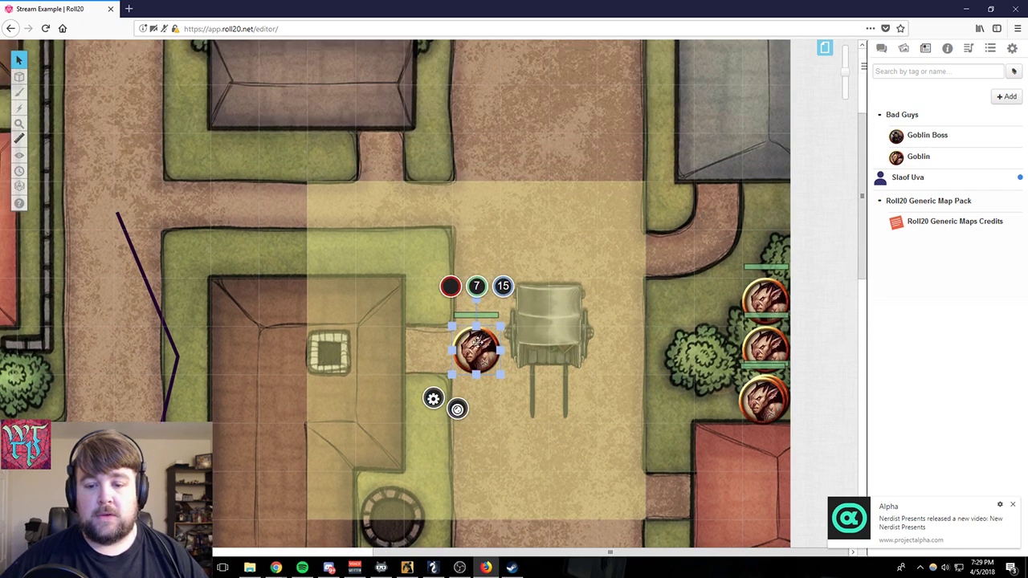
{"action": "left_click_drag", "start_coordinate": [478, 344], "coordinate": [470, 428]}
{"action": "scroll", "coordinate": [519, 427], "scroll_direction": "down", "scroll_amount": 2}
{"action": "scroll", "coordinate": [519, 430], "scroll_direction": "down", "scroll_amount": 2}
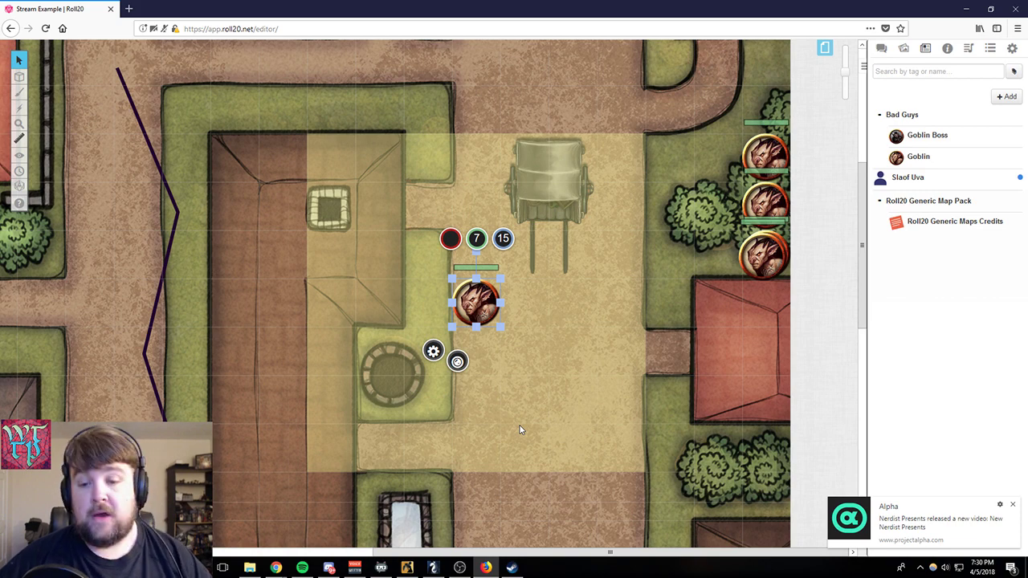
- Open the goblin's token settings, move the window clear of the token, and place the cursor in the Bar 3 value
{"action": "left_click", "coordinate": [433, 352]}
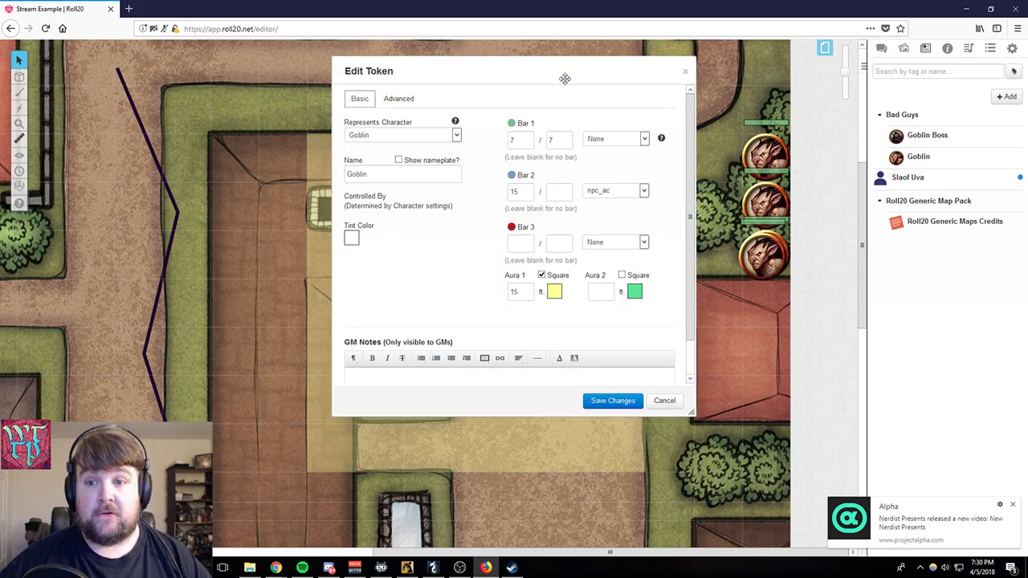
{"action": "left_click_drag", "start_coordinate": [565, 77], "coordinate": [307, 107]}
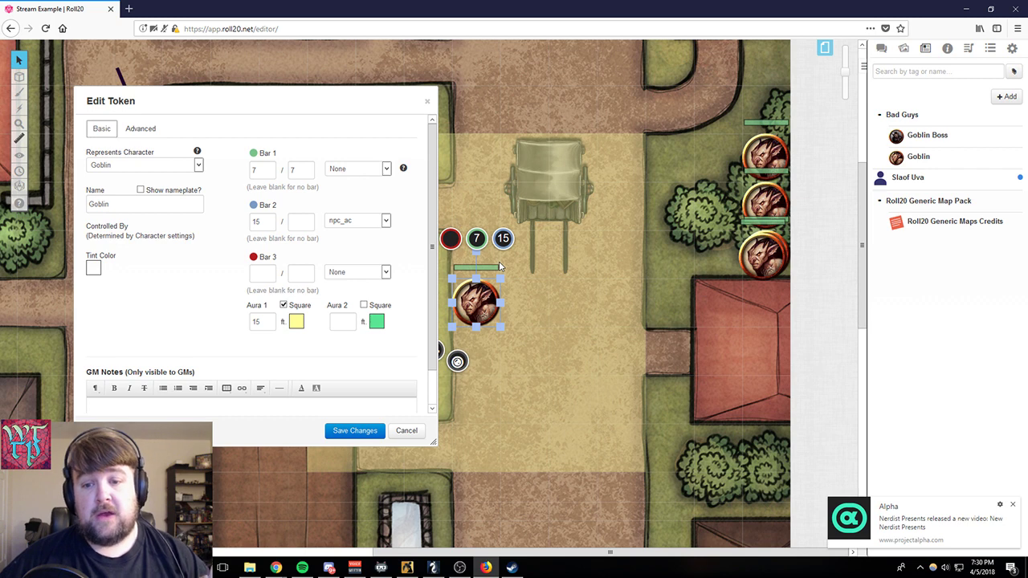
{"action": "left_click", "coordinate": [269, 271]}
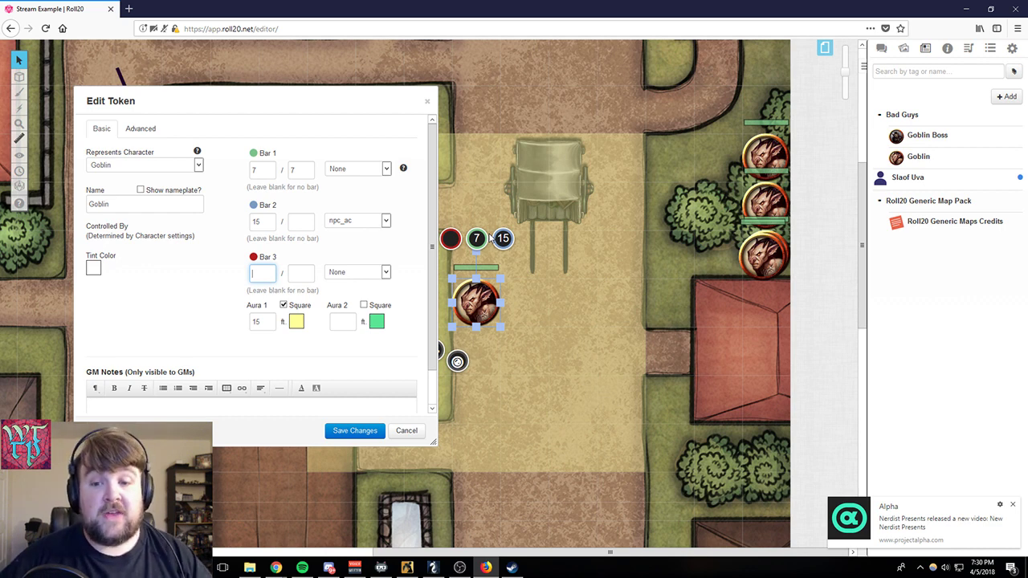
- Examine the character attributes that can be linked to the goblin token's Bar 1, keeping it set to None
{"action": "left_click", "coordinate": [386, 169]}
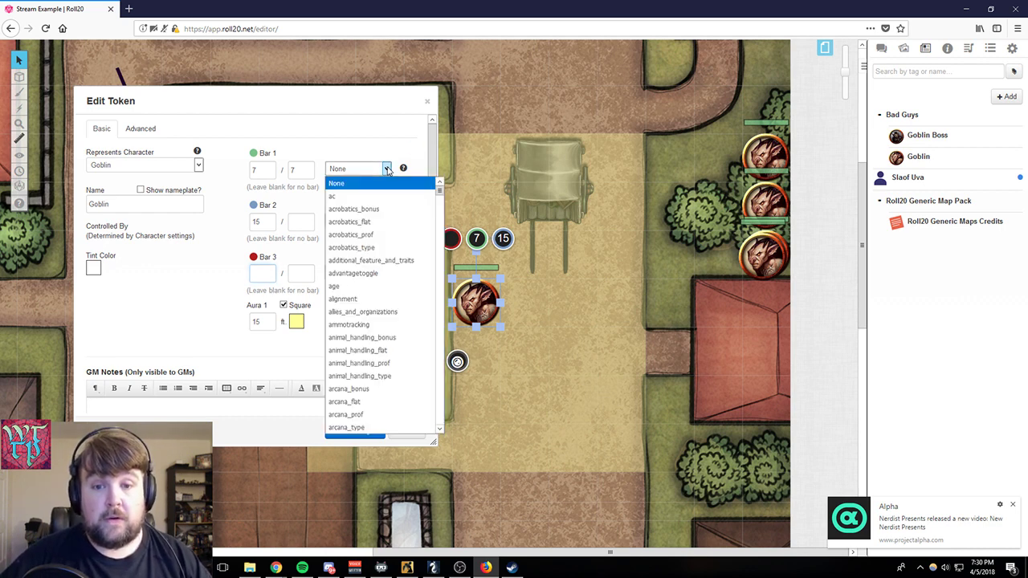
{"action": "scroll", "coordinate": [377, 294], "scroll_direction": "down", "scroll_amount": 10}
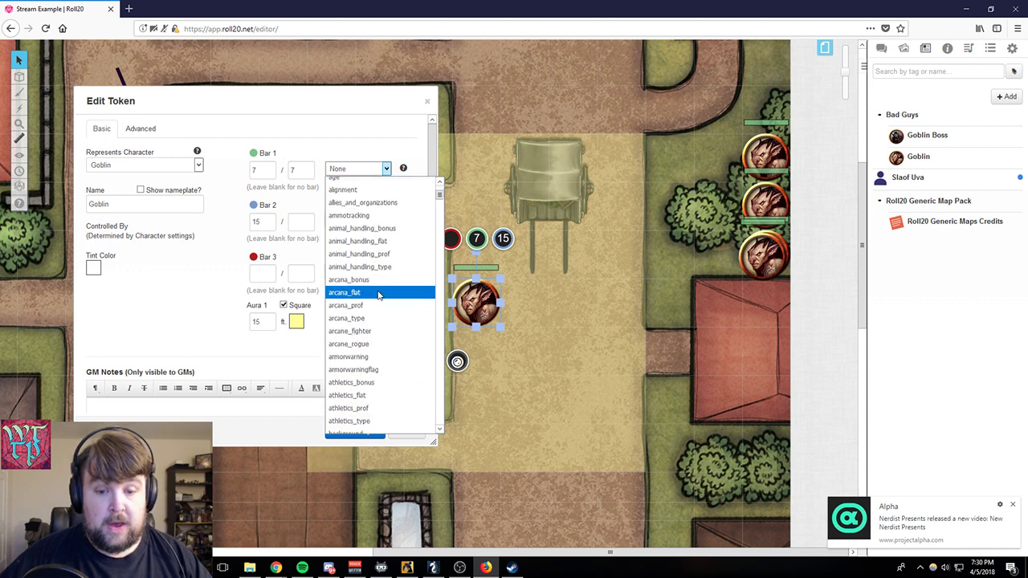
{"action": "scroll", "coordinate": [380, 295], "scroll_direction": "down", "scroll_amount": 1}
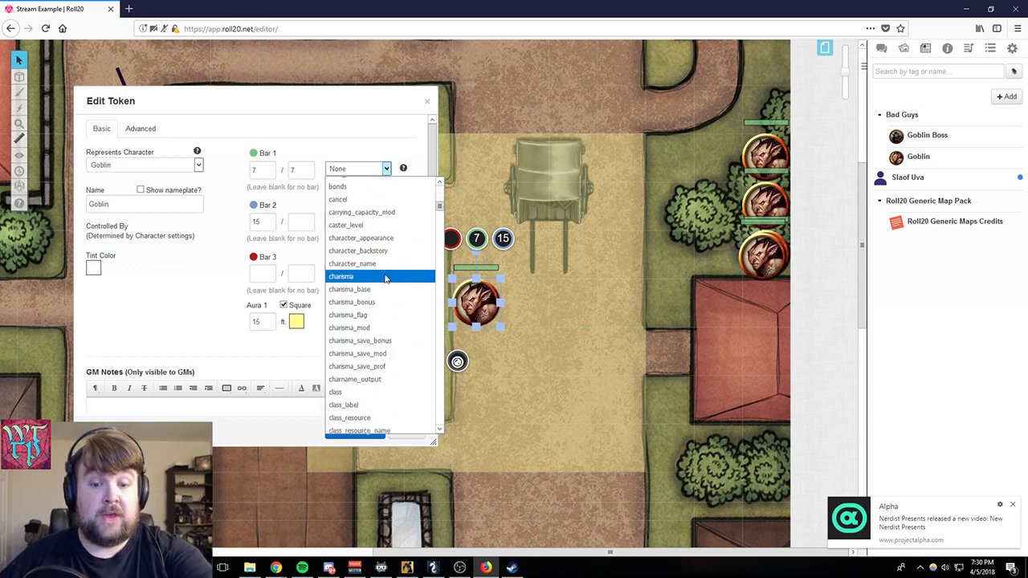
{"action": "scroll", "coordinate": [384, 278], "scroll_direction": "down", "scroll_amount": 4}
{"action": "scroll", "coordinate": [385, 278], "scroll_direction": "down", "scroll_amount": 7}
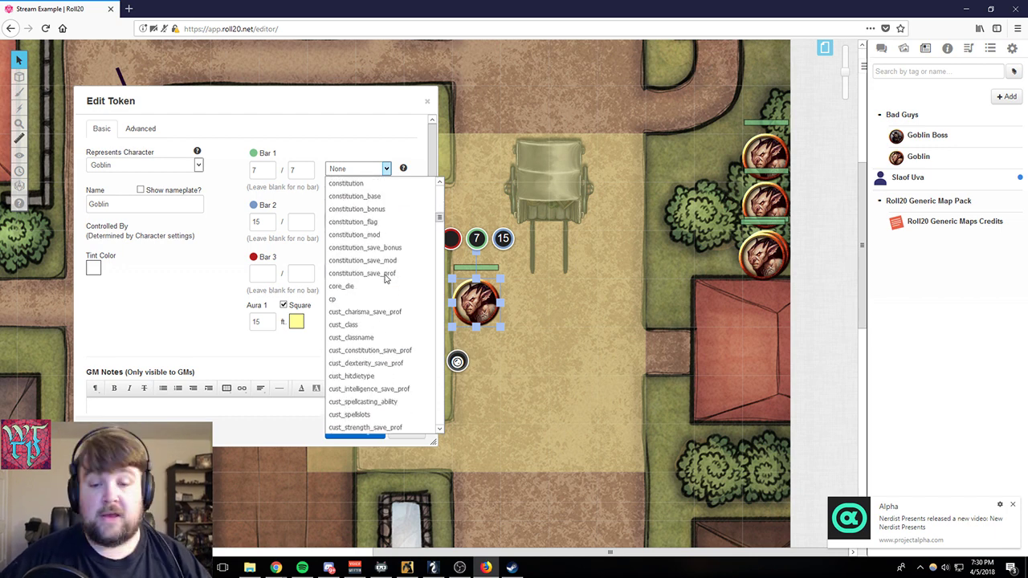
{"action": "scroll", "coordinate": [385, 278], "scroll_direction": "down", "scroll_amount": 20}
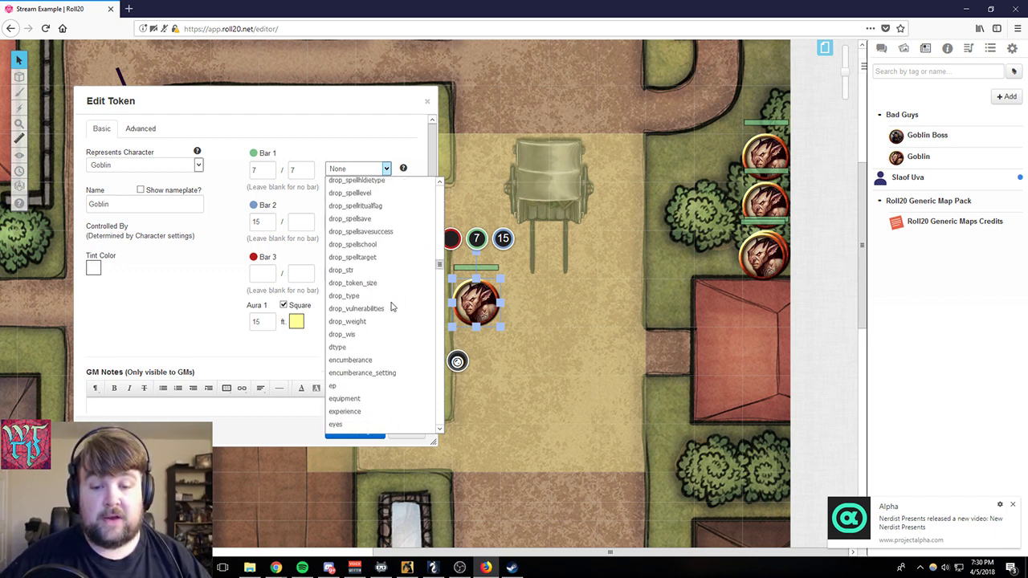
{"action": "scroll", "coordinate": [396, 319], "scroll_direction": "down", "scroll_amount": 20}
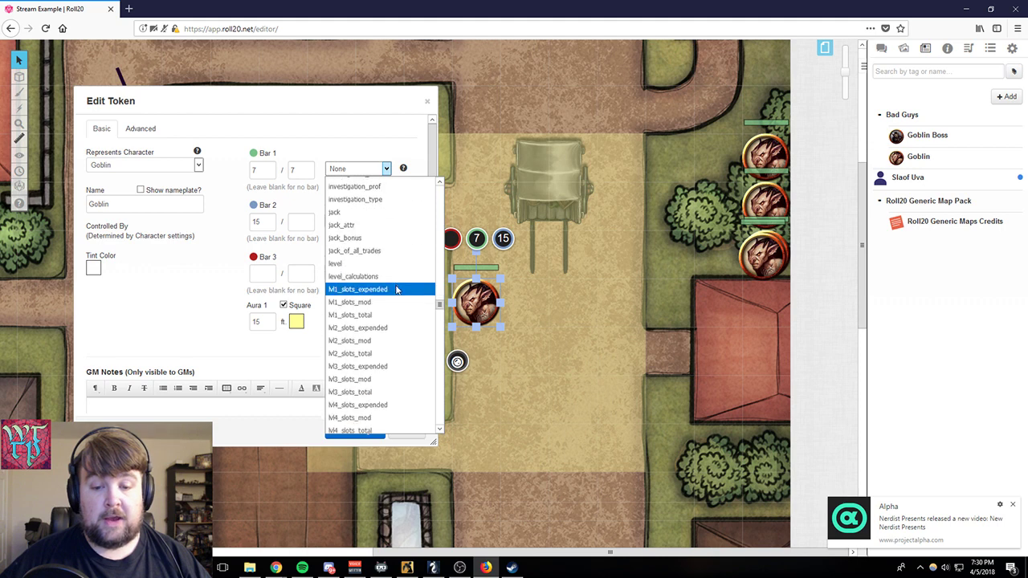
{"action": "scroll", "coordinate": [396, 290], "scroll_direction": "up", "scroll_amount": 20}
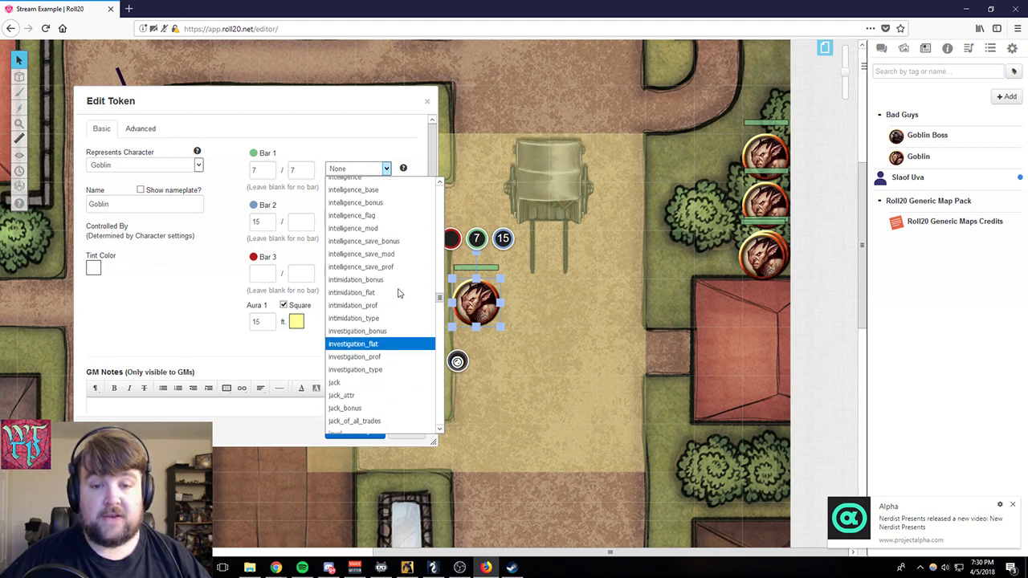
{"action": "scroll", "coordinate": [397, 293], "scroll_direction": "up", "scroll_amount": 5}
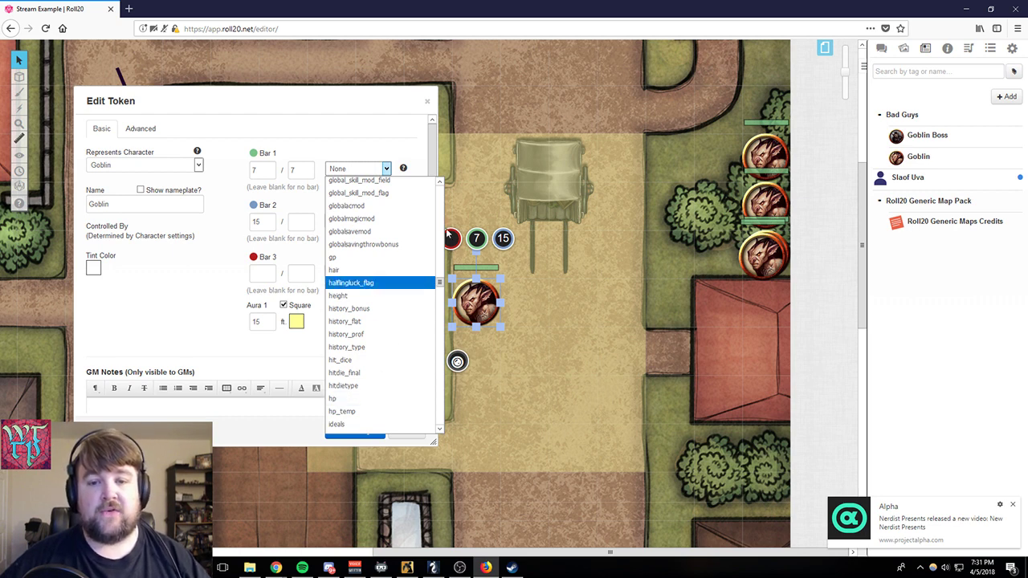
{"action": "left_click", "coordinate": [350, 123]}
- Compare the goblin's Bar 1 bubble with the Bar 2 setting, and close the token settings without saving
{"action": "left_click", "coordinate": [477, 239]}
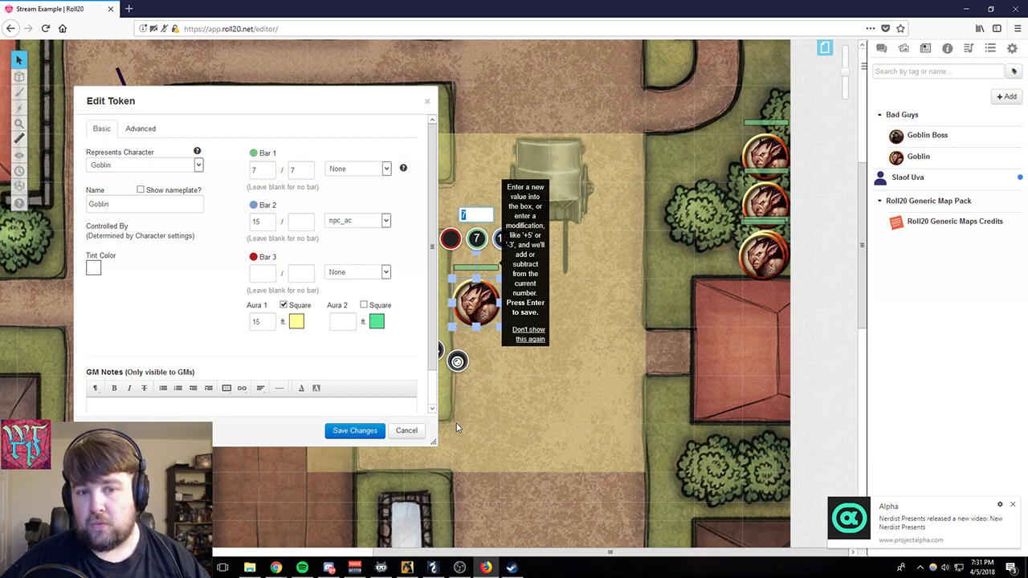
{"action": "left_click", "coordinate": [264, 222]}
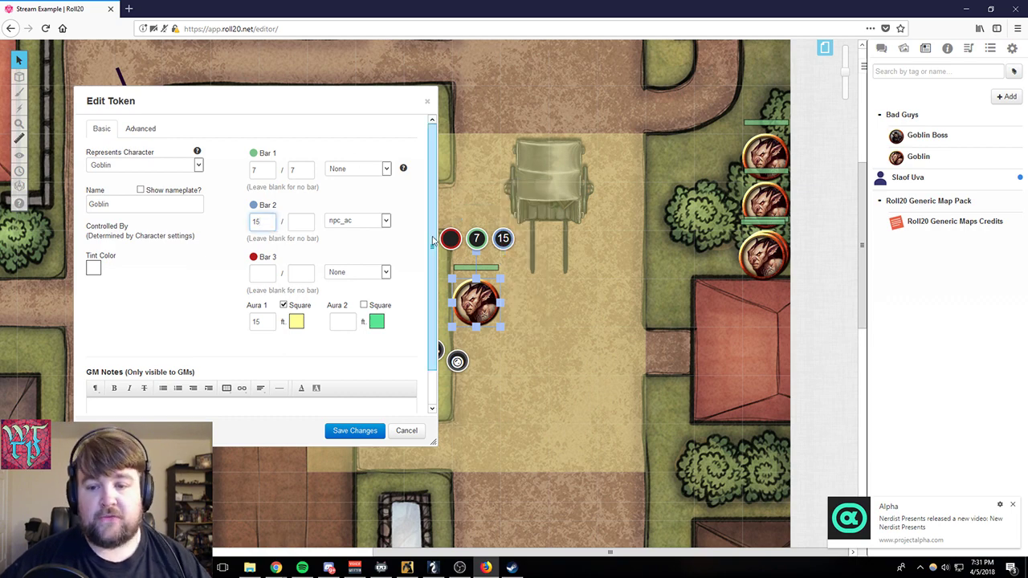
{"action": "left_click", "coordinate": [427, 101]}
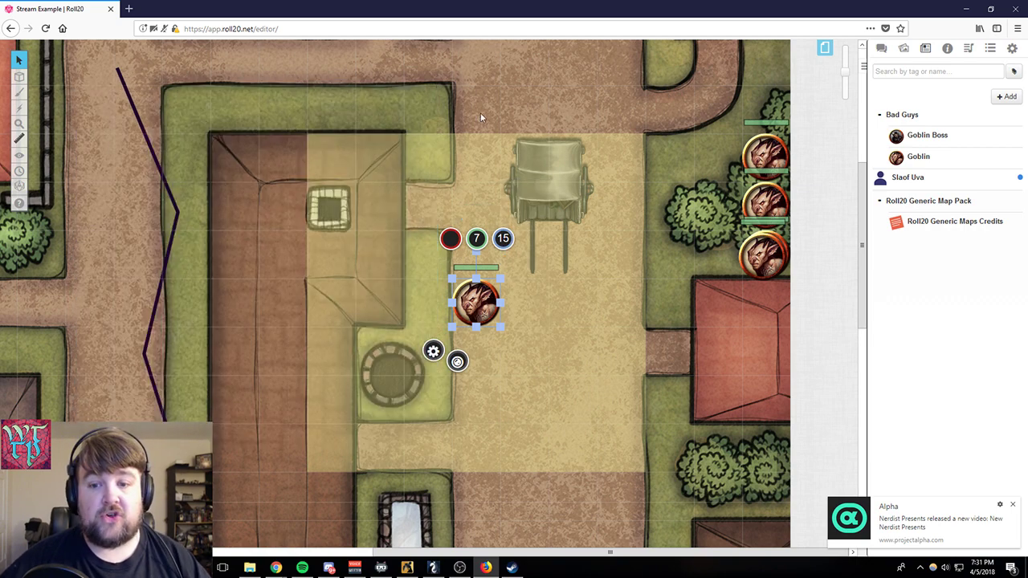
- Reselect the goblin token and add 2 to its Bar 1 value directly on the map
{"action": "left_click", "coordinate": [542, 339]}
{"action": "left_click", "coordinate": [480, 320]}
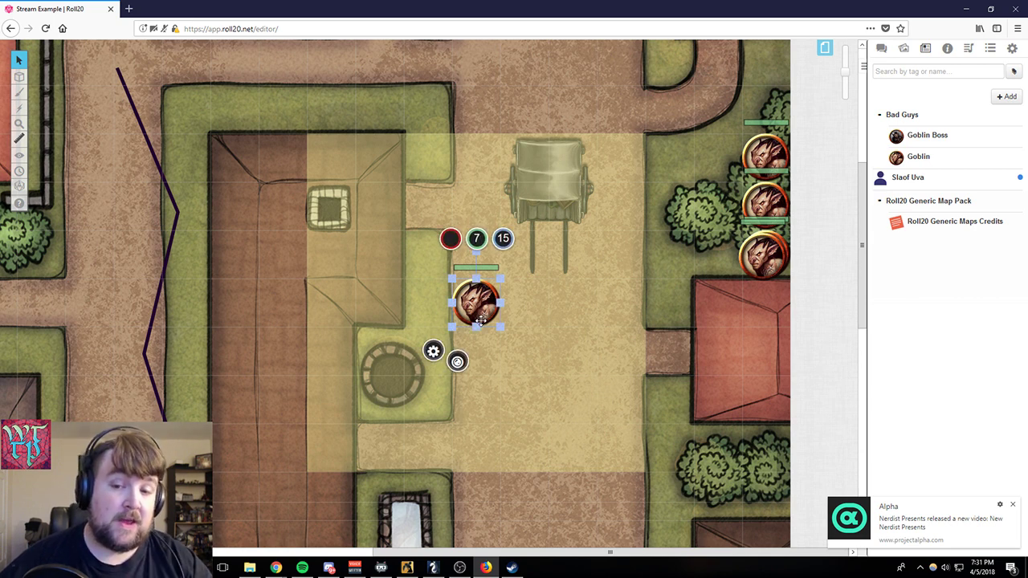
{"action": "left_click", "coordinate": [478, 243]}
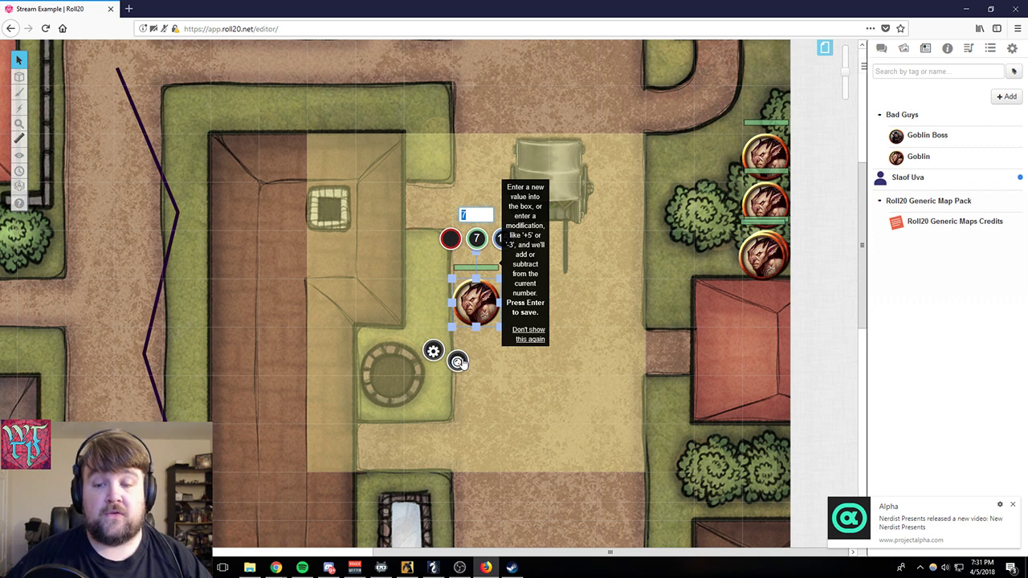
{"action": "type", "text": "+2"}
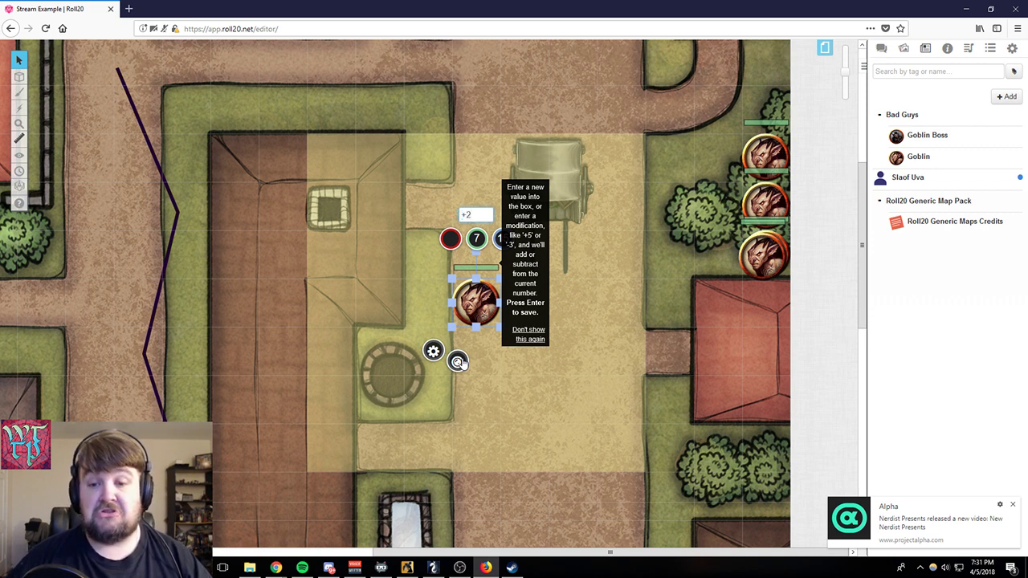
{"action": "key", "text": "Return"}
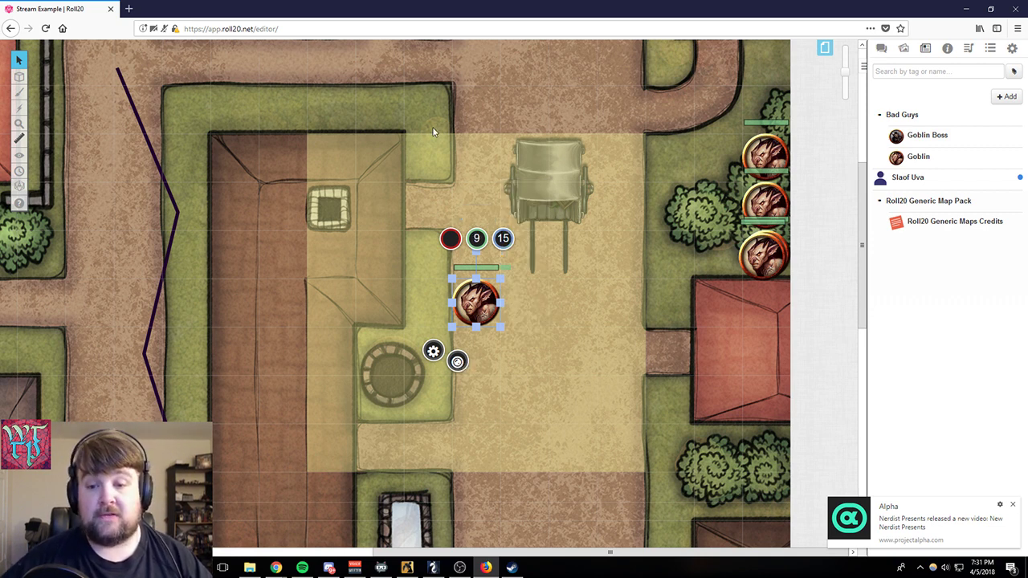
- Subtract 9 from the goblin's Bar 1 value on the map and deselect the token
{"action": "left_click", "coordinate": [477, 239]}
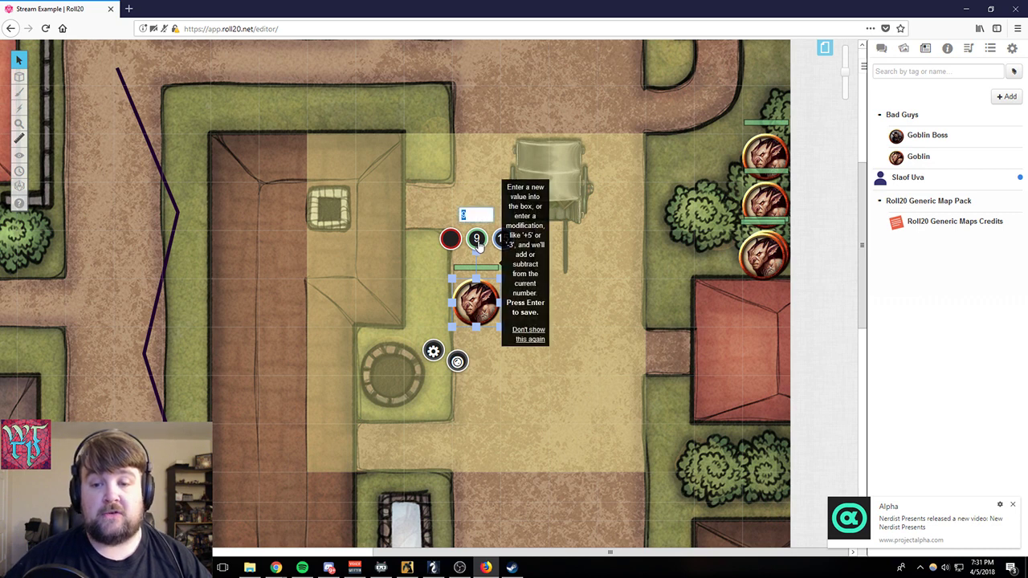
{"action": "type", "text": "-9"}
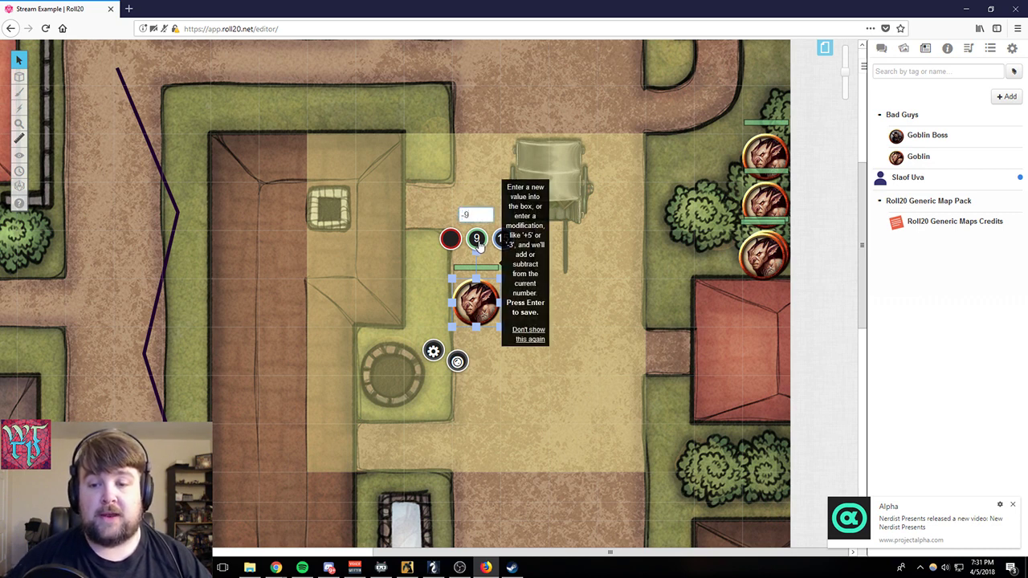
{"action": "key", "text": "Return"}
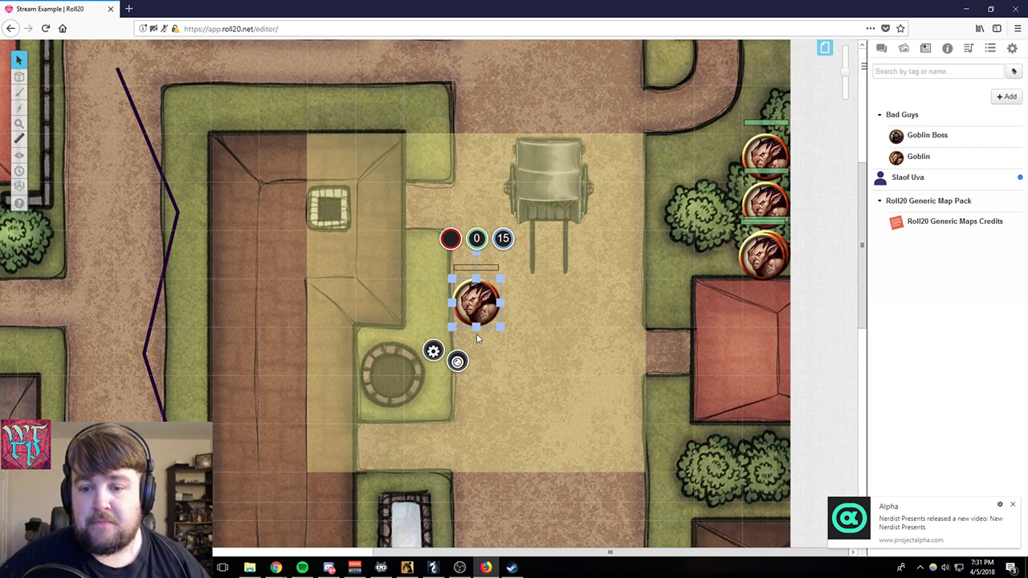
{"action": "left_click", "coordinate": [503, 358]}
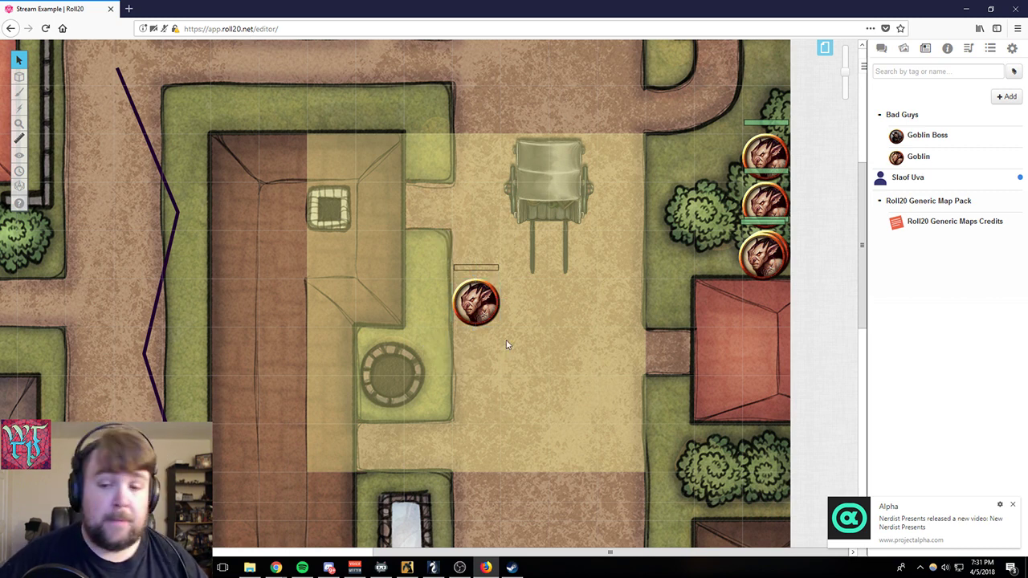
- Move the goblin with its aura one square east, below the wagon, and deselect it
{"action": "left_click", "coordinate": [488, 294]}
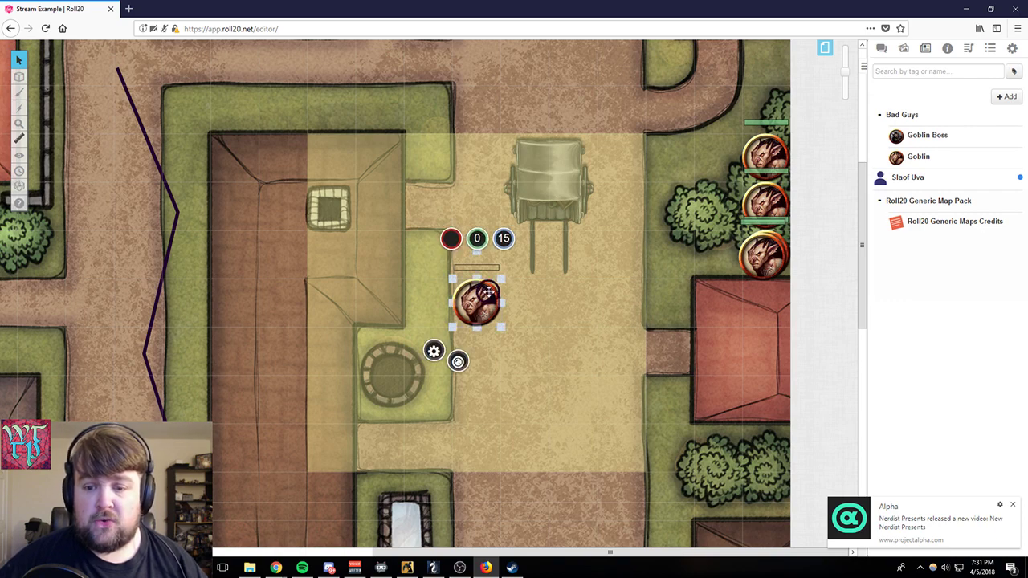
{"action": "left_click_drag", "start_coordinate": [467, 286], "coordinate": [514, 284]}
{"action": "left_click", "coordinate": [581, 267]}
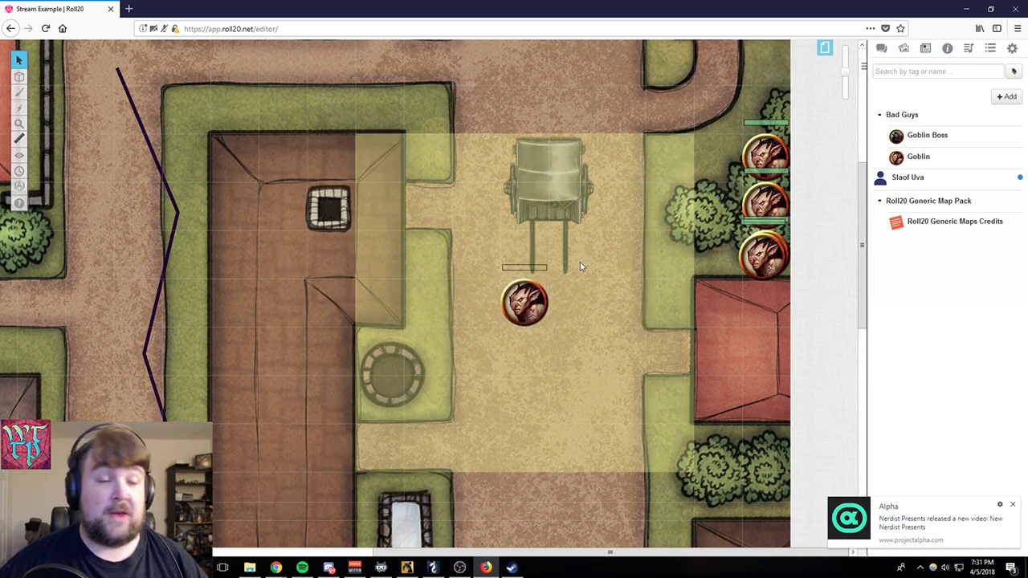
- Give the goblin token with the aura a blue tint color and save the changes
{"action": "left_click", "coordinate": [535, 296]}
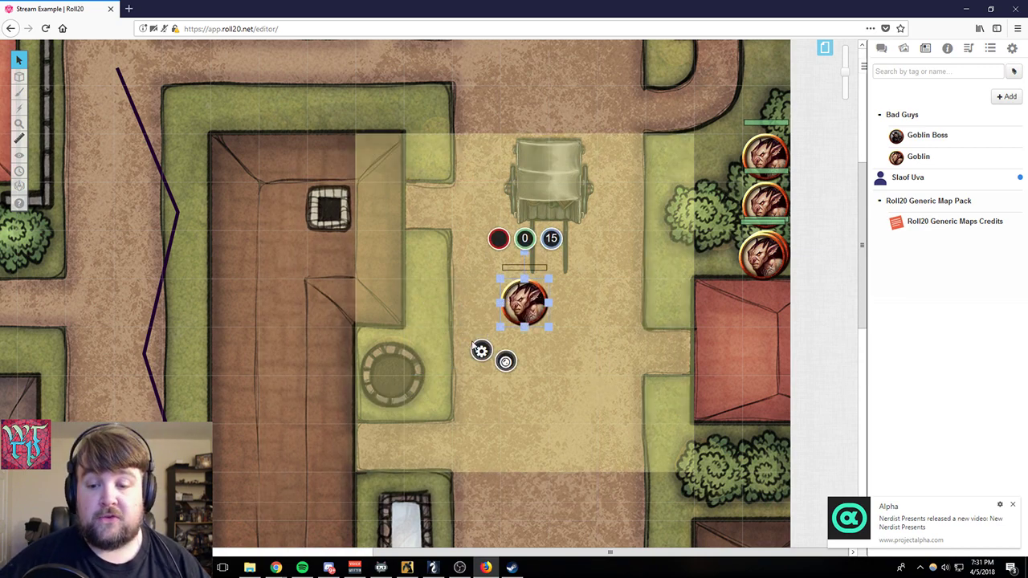
{"action": "left_click", "coordinate": [482, 352]}
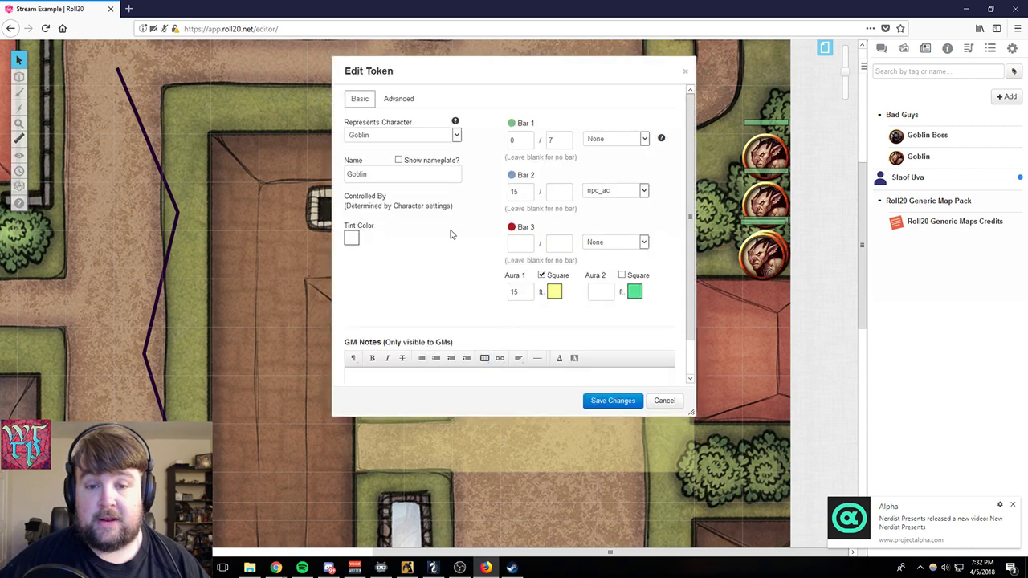
{"action": "left_click", "coordinate": [350, 238]}
{"action": "left_click", "coordinate": [338, 279]}
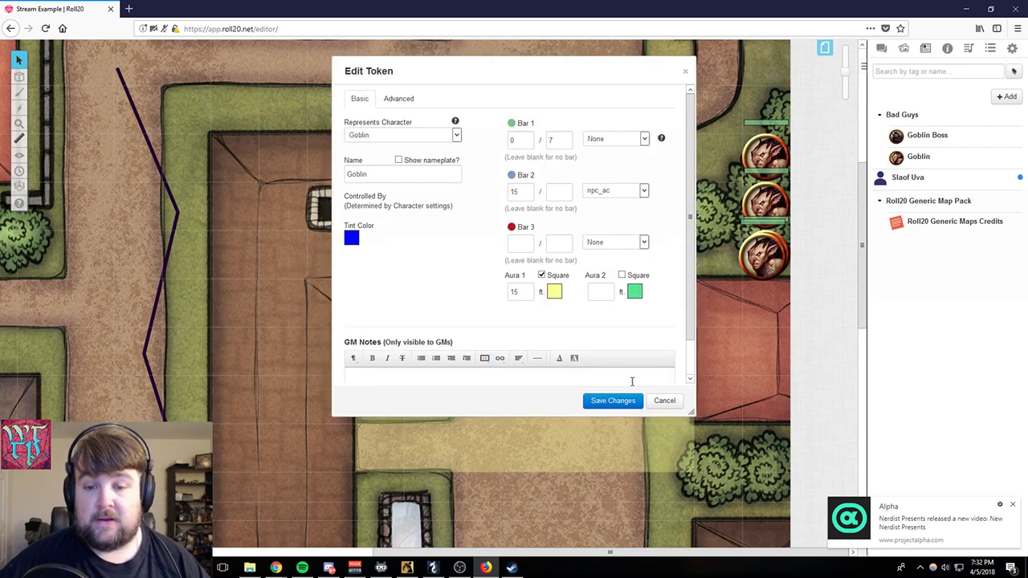
{"action": "left_click", "coordinate": [613, 401]}
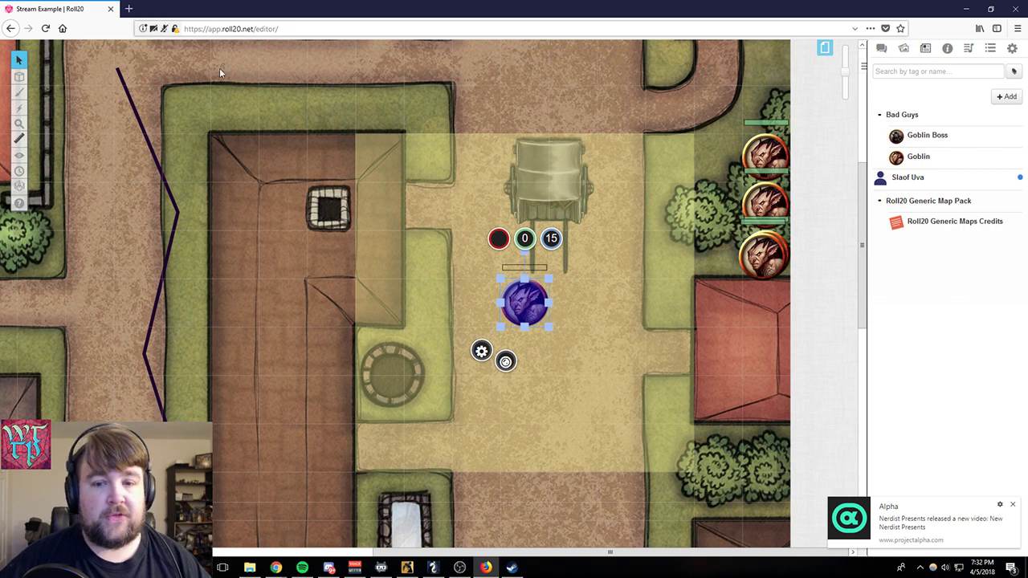
- Line up the blue goblin and three other goblins in a column west of the wagon, with the Goblin Boss beside the top goblin
{"action": "left_click_drag", "start_coordinate": [529, 306], "coordinate": [488, 210]}
{"action": "scroll", "coordinate": [594, 374], "scroll_direction": "up", "scroll_amount": 2}
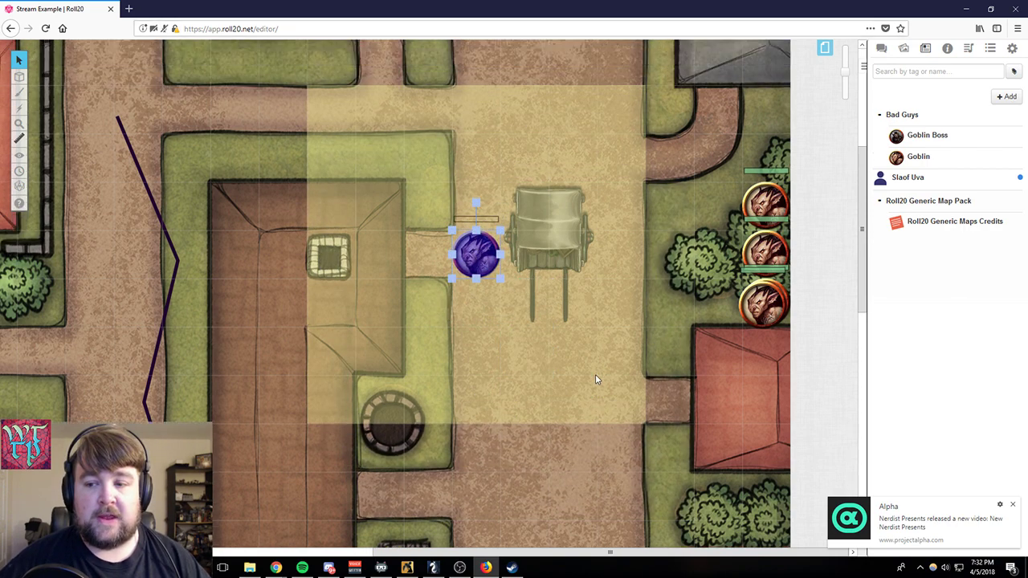
{"action": "left_click_drag", "start_coordinate": [759, 250], "coordinate": [474, 205]}
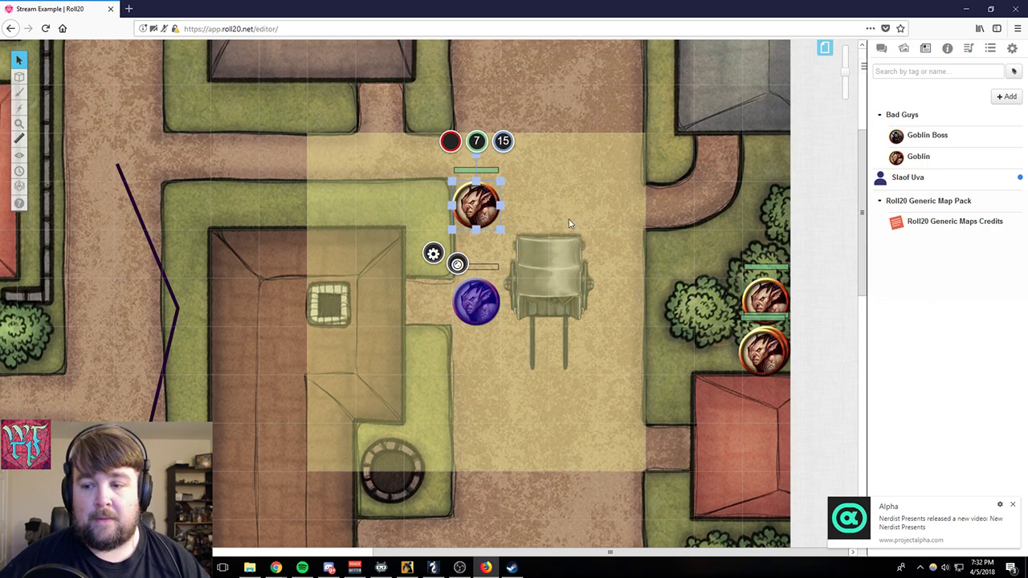
{"action": "left_click_drag", "start_coordinate": [764, 299], "coordinate": [476, 253]}
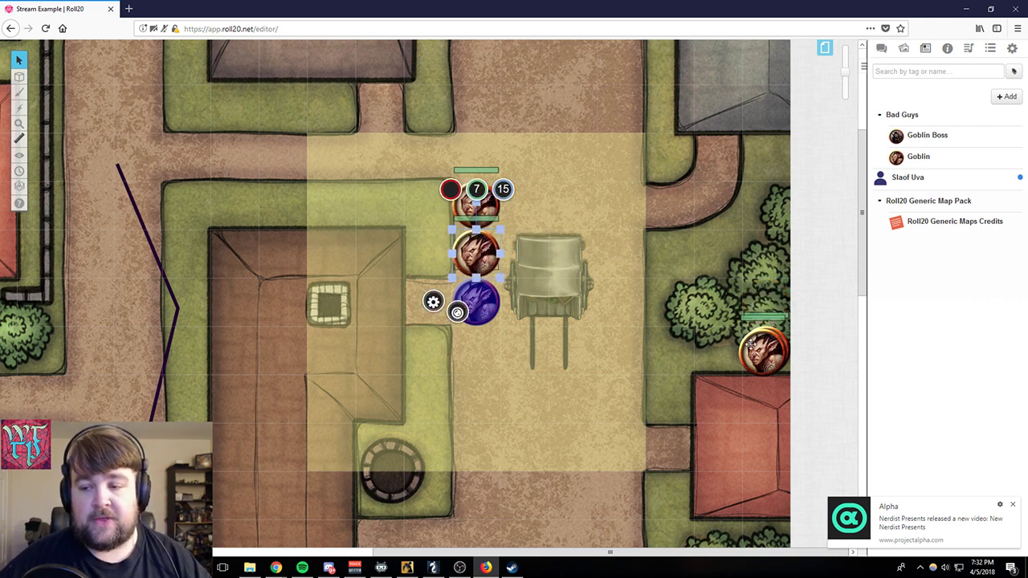
{"action": "left_click_drag", "start_coordinate": [755, 350], "coordinate": [476, 350]}
{"action": "left_click_drag", "start_coordinate": [763, 354], "coordinate": [523, 206]}
{"action": "left_click", "coordinate": [592, 198]}
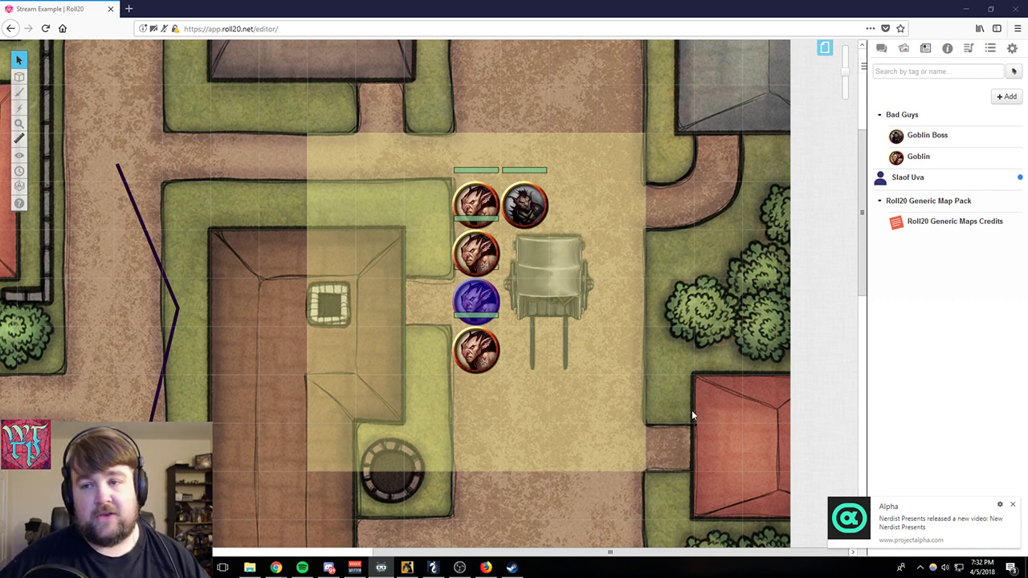
- Shrink the browser window and launch tokentool-1.0.b28 from the Token Tool folder inside the DnD folder
{"action": "left_click", "coordinate": [990, 8]}
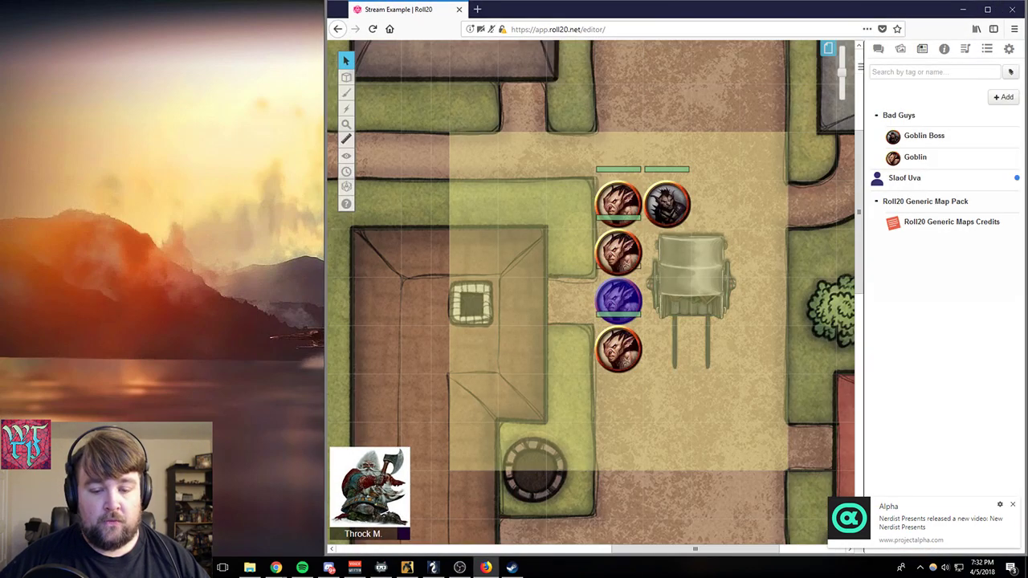
{"action": "left_click", "coordinate": [249, 568]}
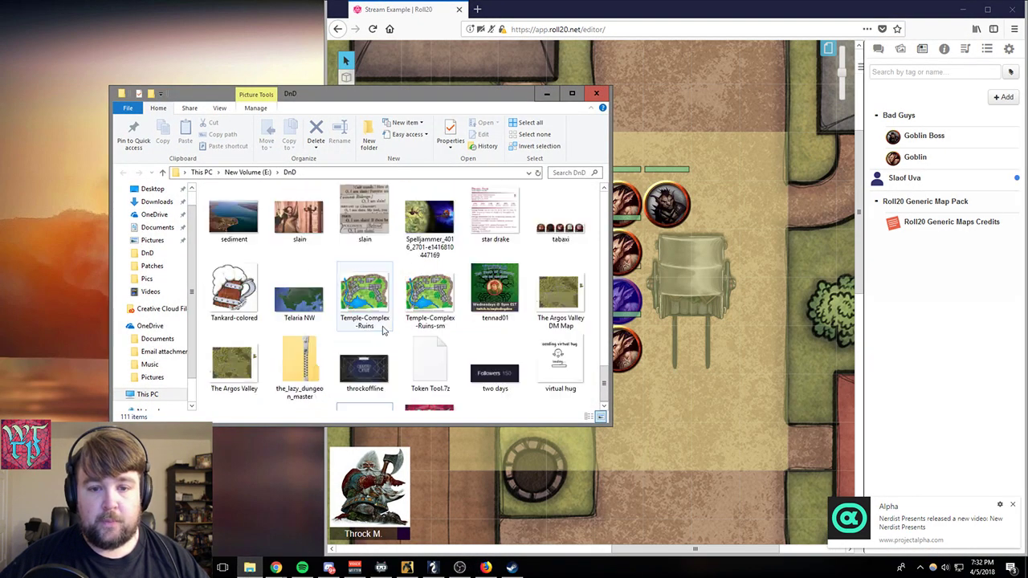
{"action": "scroll", "coordinate": [383, 329], "scroll_direction": "up", "scroll_amount": 15}
{"action": "scroll", "coordinate": [504, 349], "scroll_direction": "down", "scroll_amount": 3}
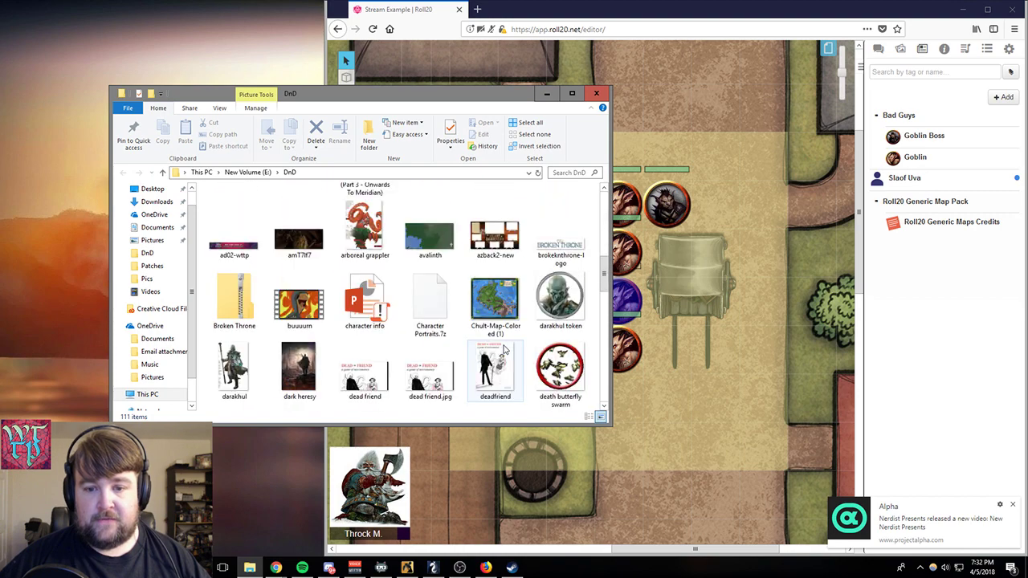
{"action": "scroll", "coordinate": [500, 351], "scroll_direction": "up", "scroll_amount": 3}
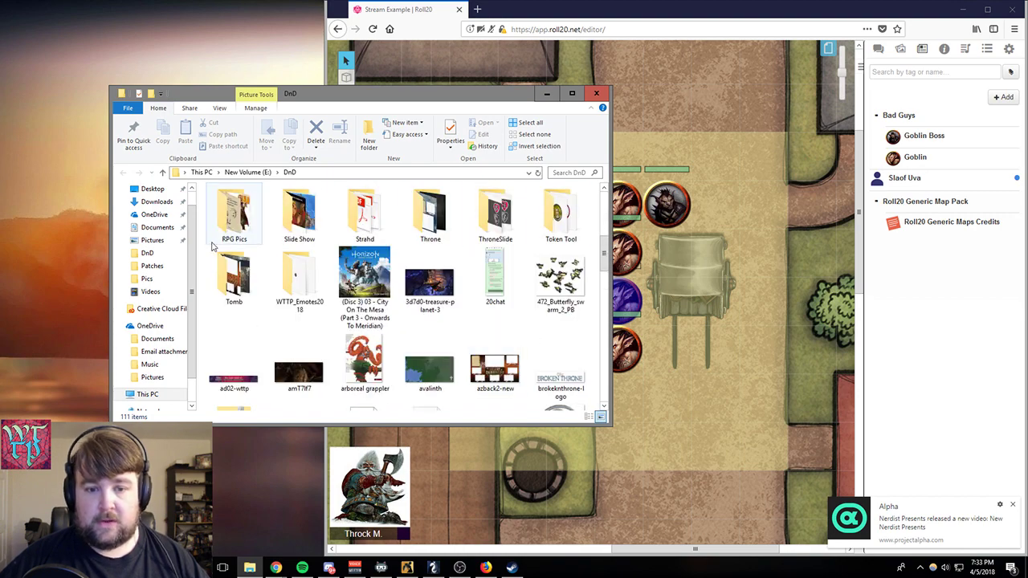
{"action": "left_click", "coordinate": [567, 213]}
{"action": "double_click", "coordinate": [567, 213]}
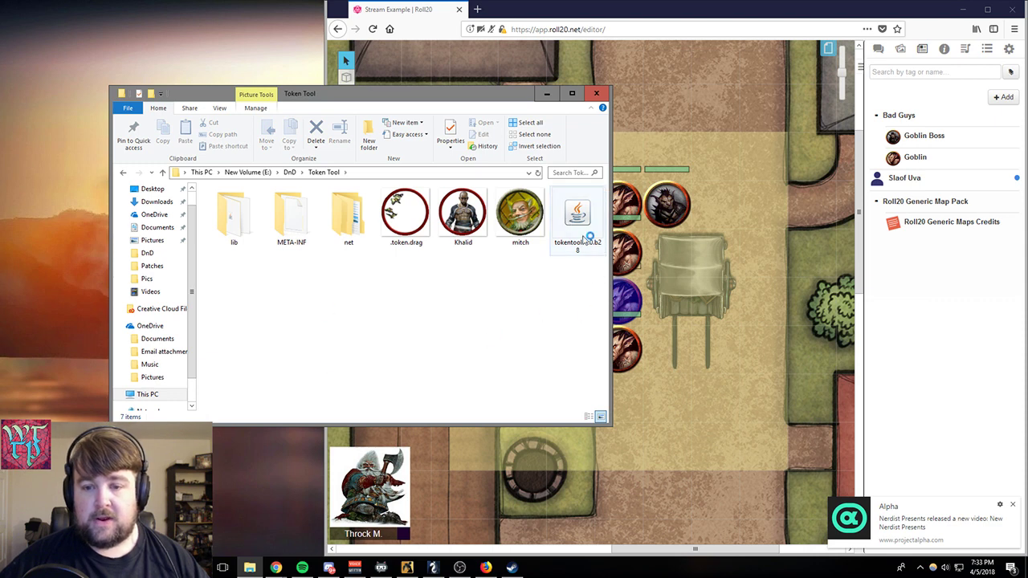
{"action": "double_click", "coordinate": [589, 237]}
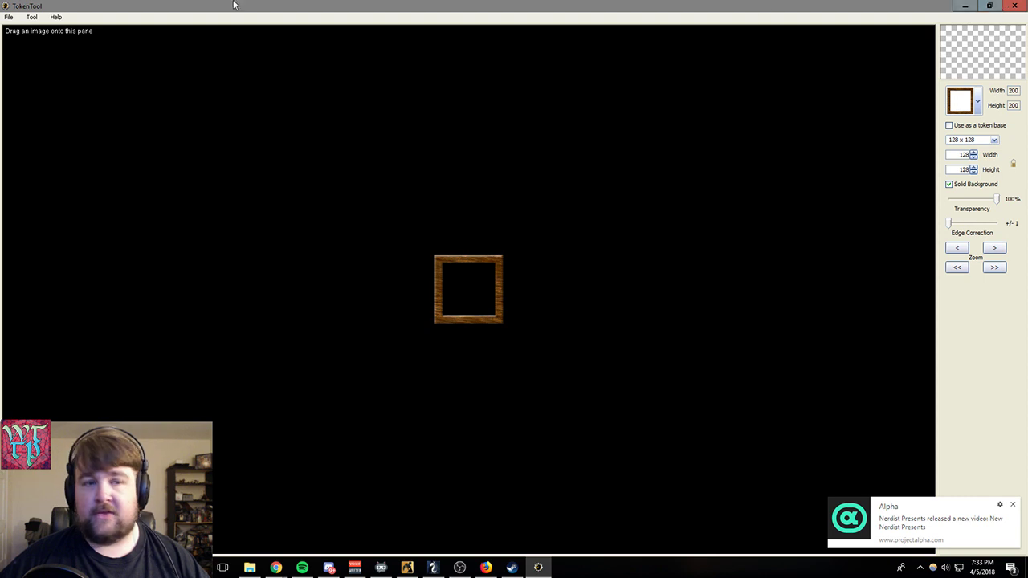
{"action": "left_click", "coordinate": [993, 7]}
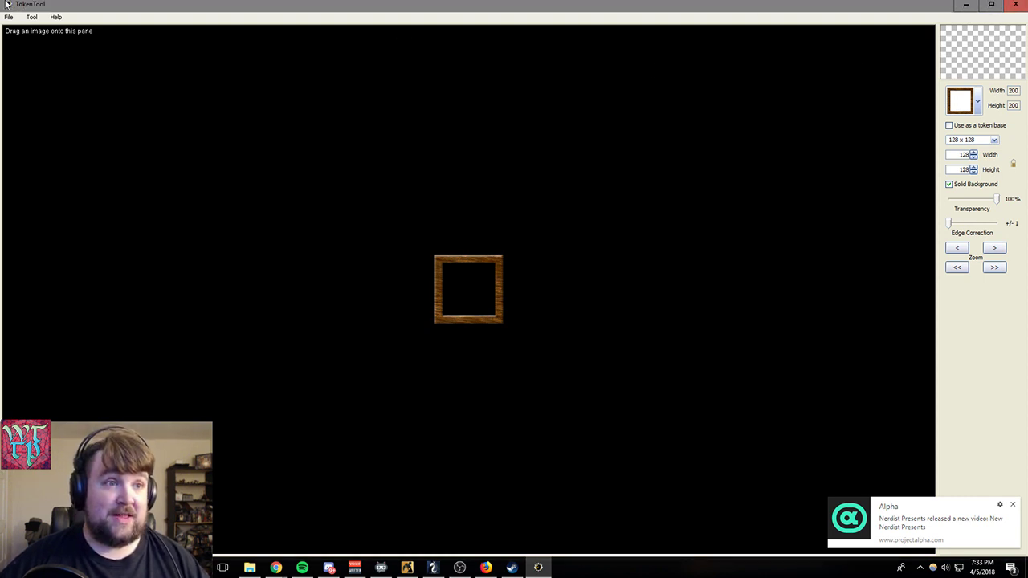
{"action": "left_click", "coordinate": [991, 6]}
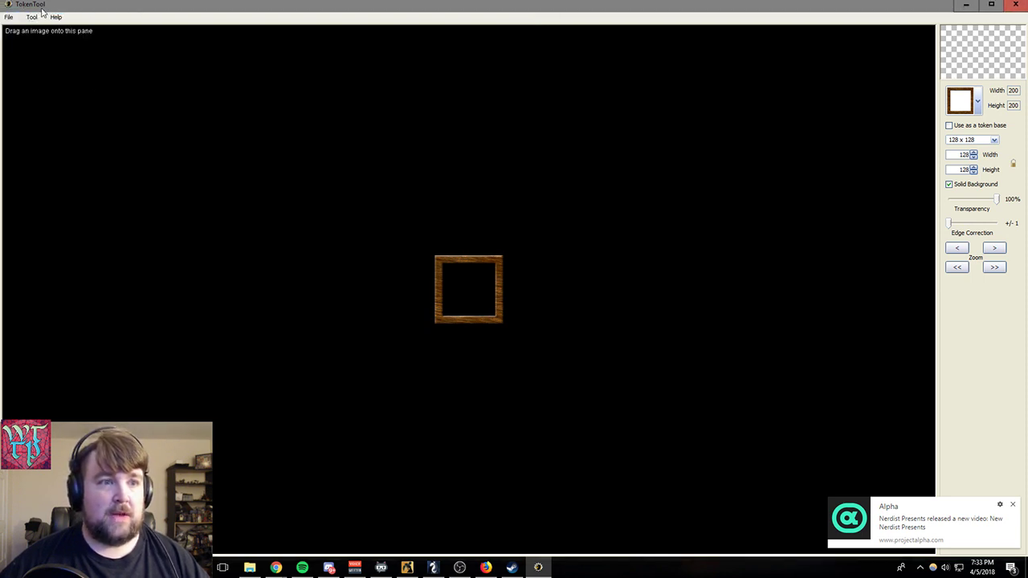
{"action": "left_click", "coordinate": [8, 4]}
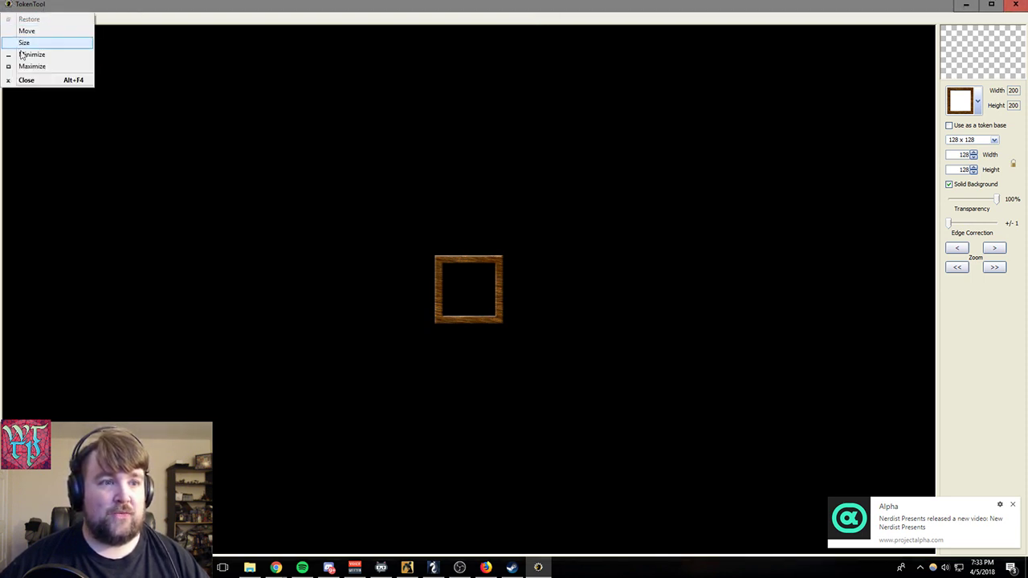
{"action": "left_click", "coordinate": [357, 89]}
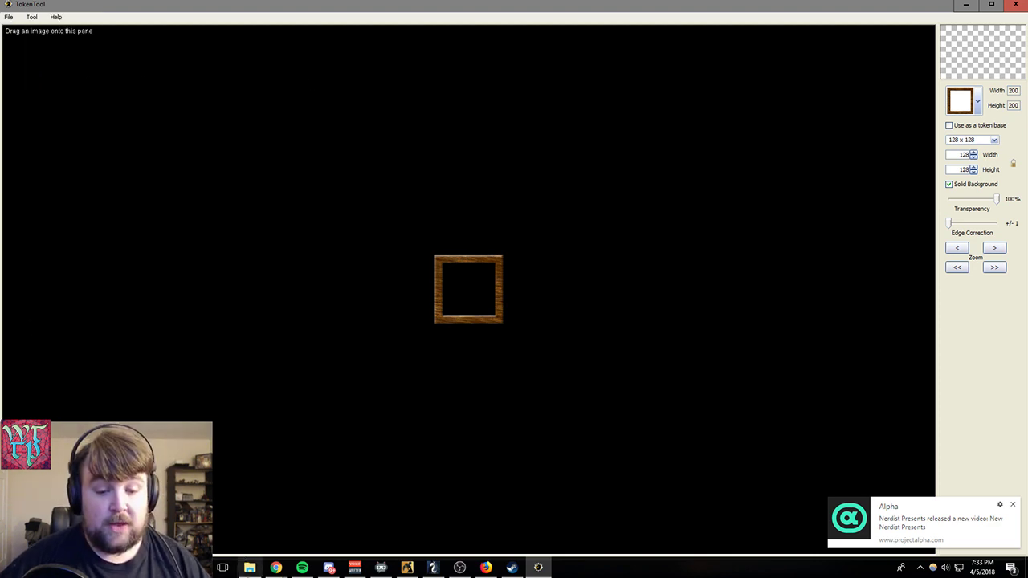
- Load the derf picture from the Pics folder into TokenTool and close the file window
{"action": "left_click", "coordinate": [250, 567]}
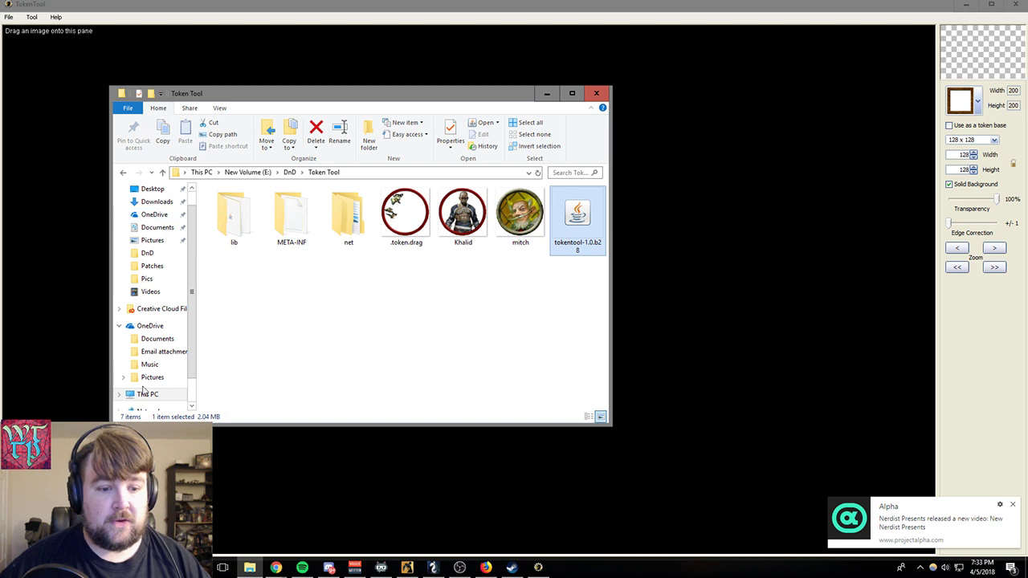
{"action": "left_click", "coordinate": [151, 377]}
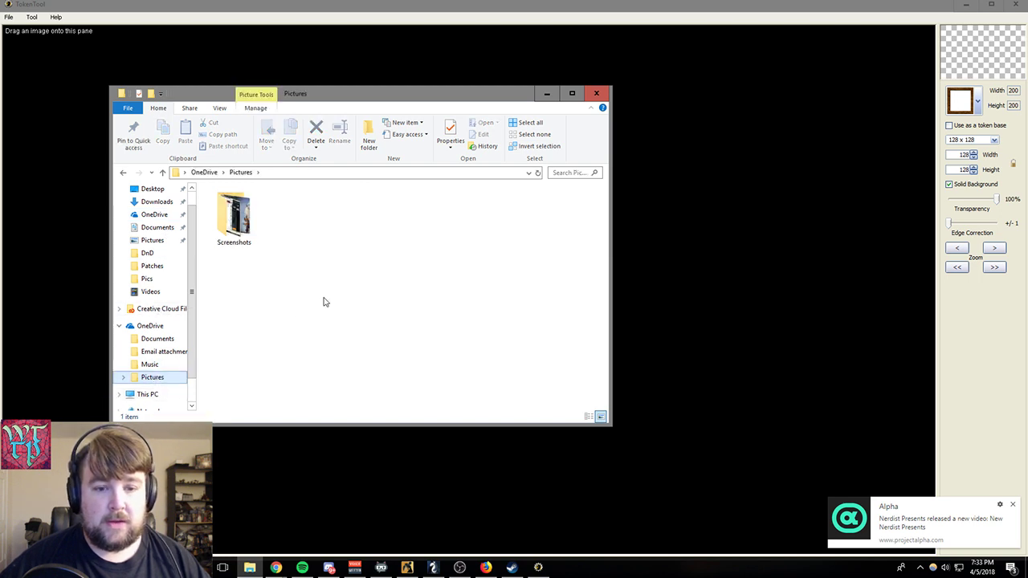
{"action": "scroll", "coordinate": [170, 306], "scroll_direction": "up", "scroll_amount": 1}
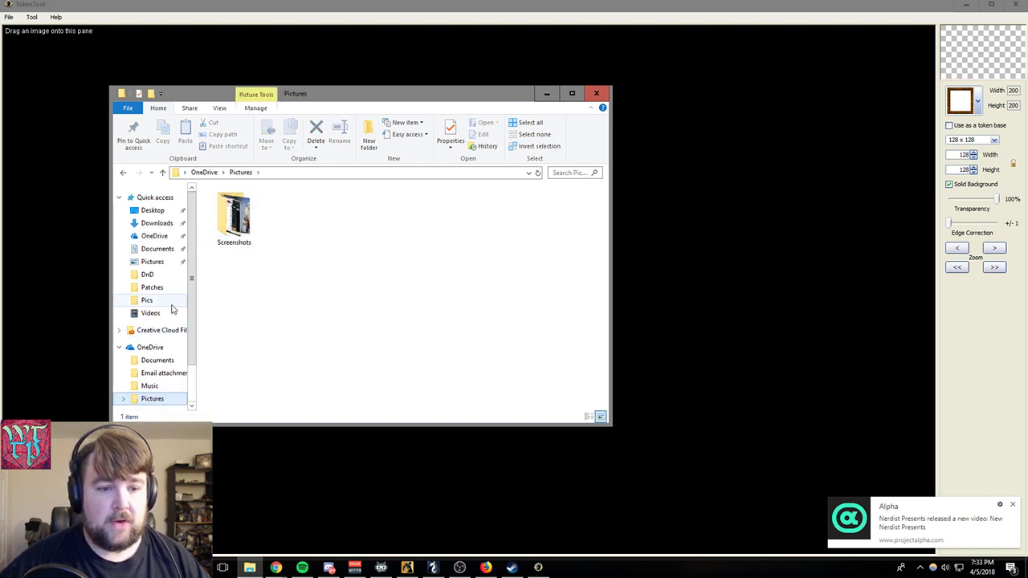
{"action": "left_click", "coordinate": [149, 301]}
{"action": "scroll", "coordinate": [315, 304], "scroll_direction": "down", "scroll_amount": 10}
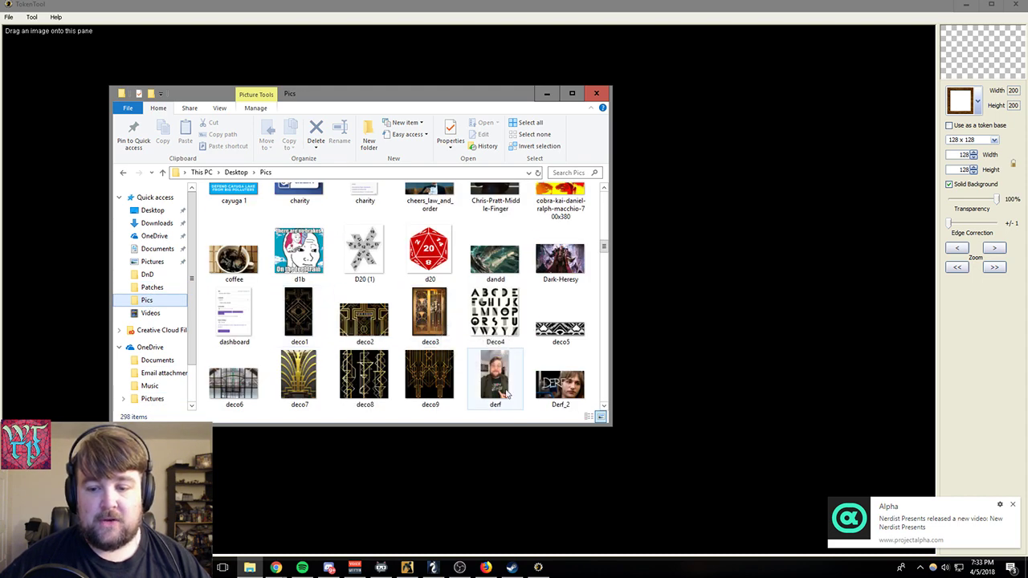
{"action": "left_click_drag", "start_coordinate": [495, 375], "coordinate": [692, 394]}
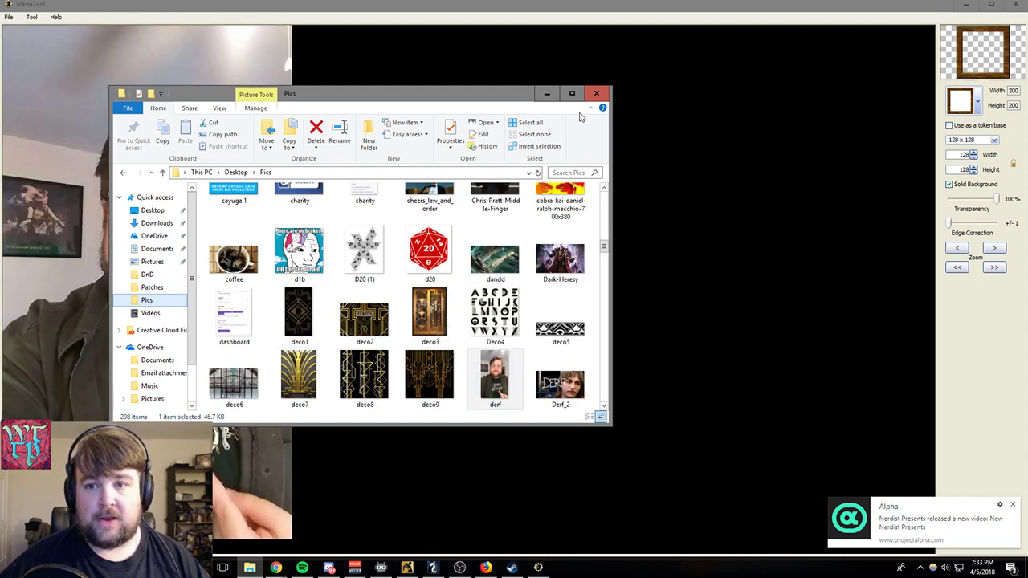
{"action": "left_click", "coordinate": [597, 93]}
- Scale down the loaded photo and position it so the whole face sits inside the token frame
{"action": "left_click_drag", "start_coordinate": [129, 324], "coordinate": [424, 330]}
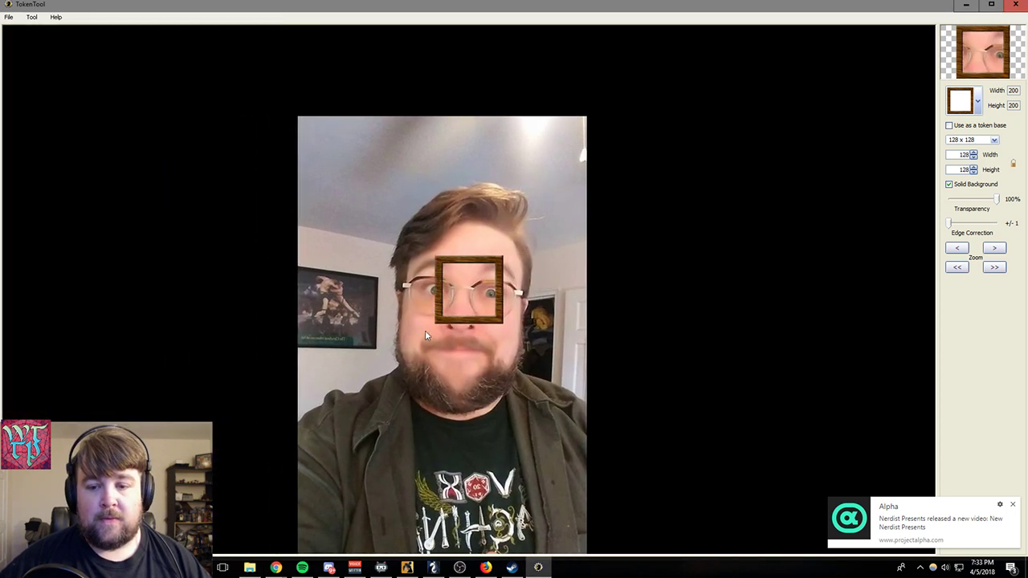
{"action": "scroll", "coordinate": [425, 330], "scroll_direction": "down", "scroll_amount": 8}
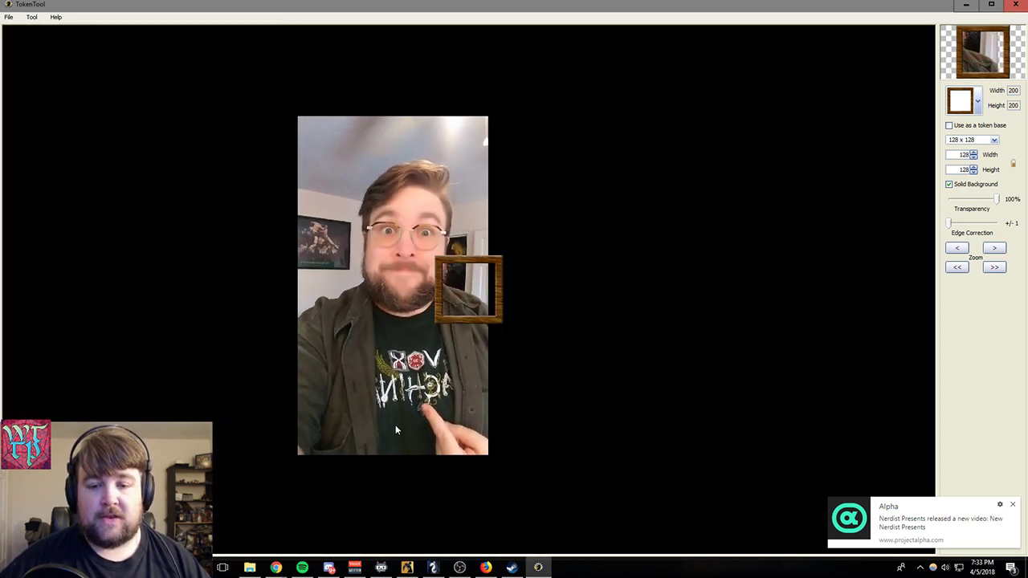
{"action": "scroll", "coordinate": [395, 430], "scroll_direction": "down", "scroll_amount": 2}
{"action": "left_click_drag", "start_coordinate": [337, 283], "coordinate": [402, 387]}
{"action": "scroll", "coordinate": [423, 401], "scroll_direction": "down", "scroll_amount": 5}
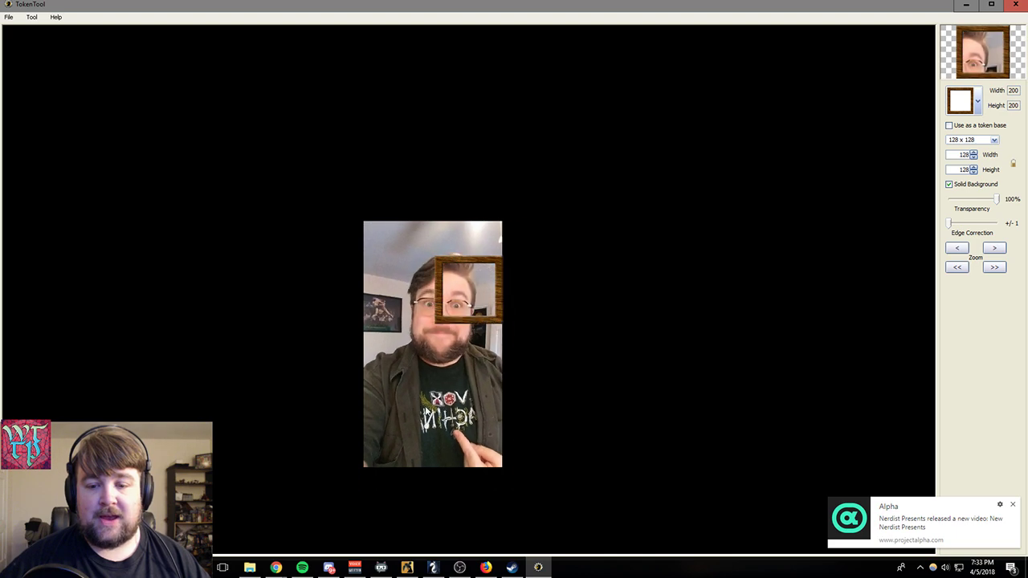
{"action": "scroll", "coordinate": [429, 407], "scroll_direction": "down", "scroll_amount": 5}
{"action": "left_click_drag", "start_coordinate": [426, 370], "coordinate": [464, 351]}
{"action": "scroll", "coordinate": [461, 353], "scroll_direction": "down", "scroll_amount": 4}
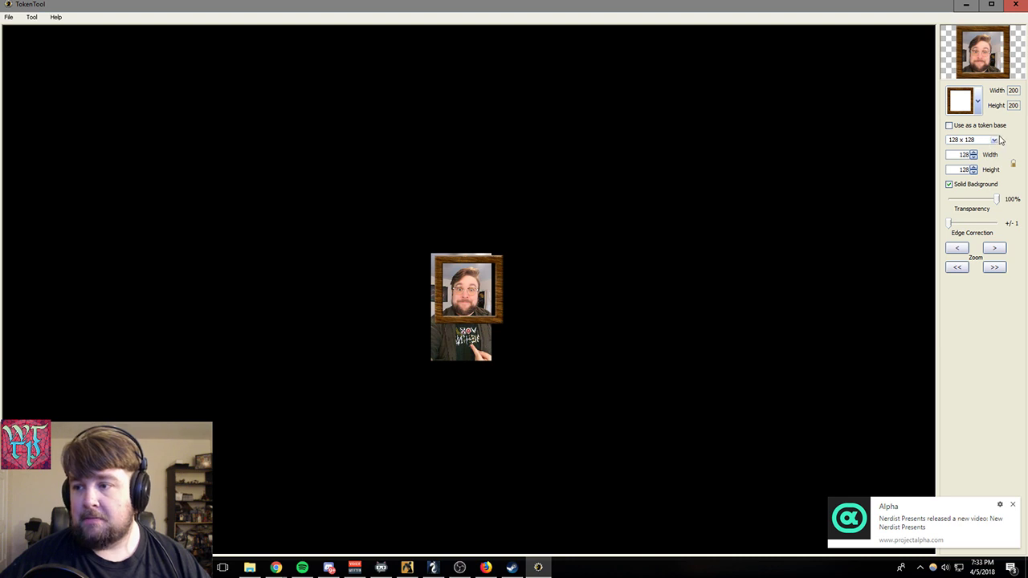
- Try a round black frame on the token and shift the photo to center the face in it
{"action": "left_click", "coordinate": [978, 101]}
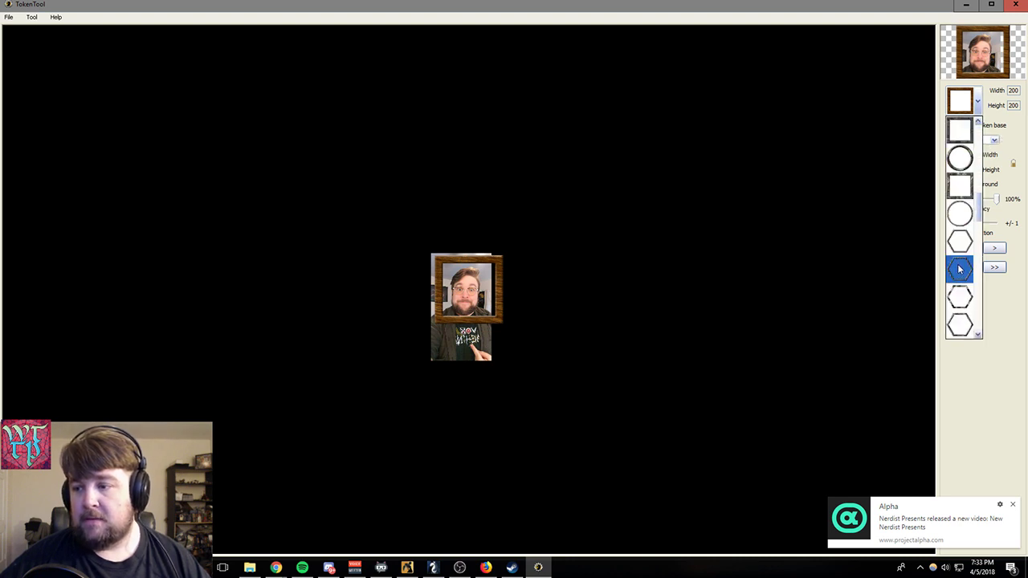
{"action": "scroll", "coordinate": [960, 270], "scroll_direction": "down", "scroll_amount": 3}
{"action": "left_click", "coordinate": [960, 269]}
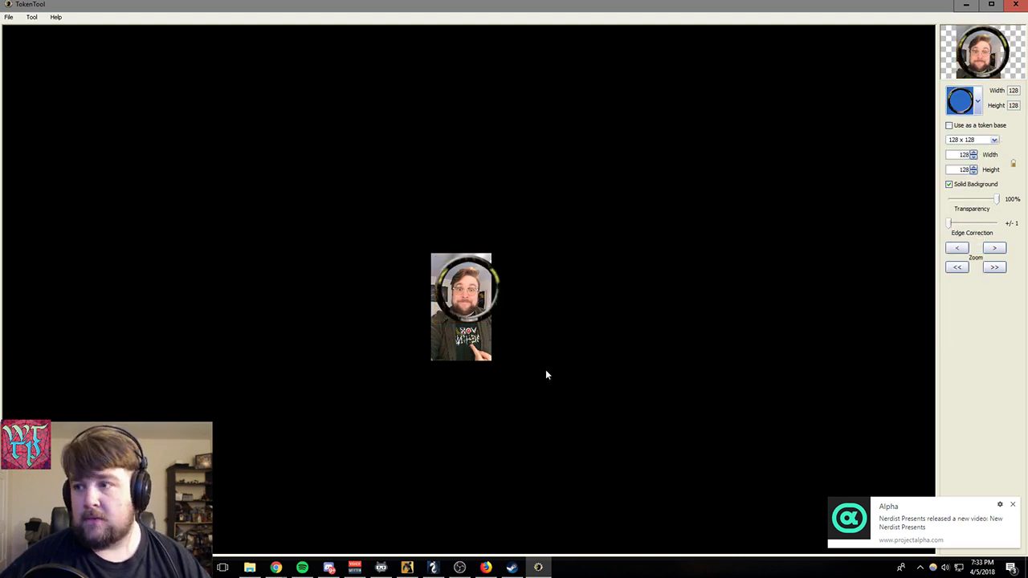
{"action": "left_click_drag", "start_coordinate": [465, 353], "coordinate": [470, 350]}
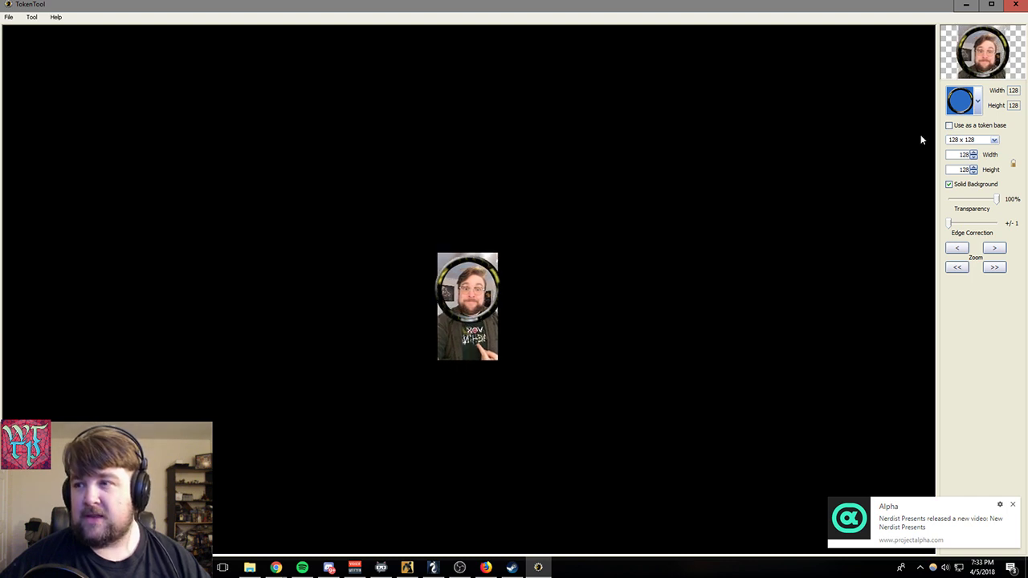
- Apply the round dark red frame to the token and nudge the photo so the face is centered
{"action": "left_click", "coordinate": [977, 101]}
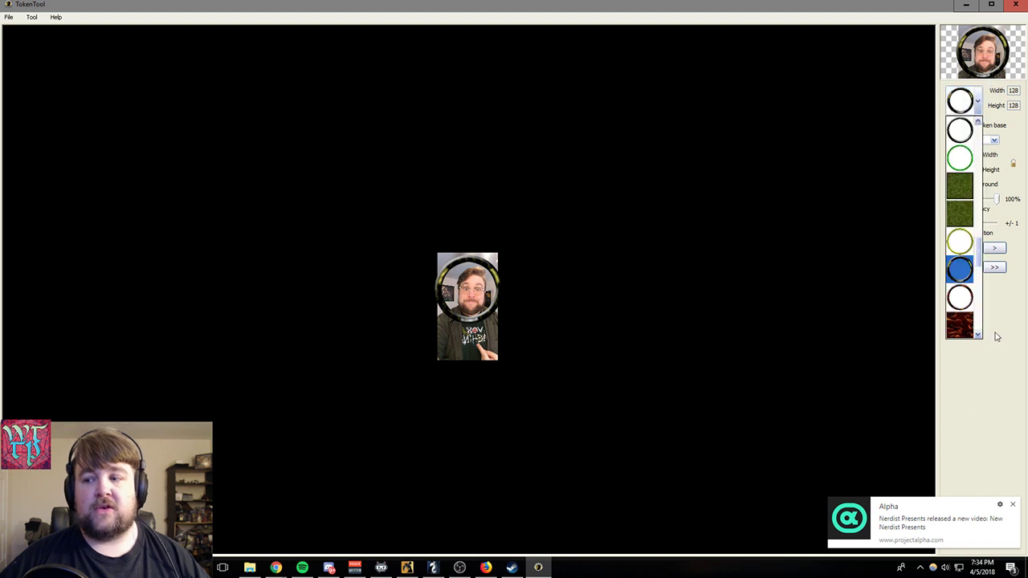
{"action": "scroll", "coordinate": [974, 301], "scroll_direction": "down", "scroll_amount": 3}
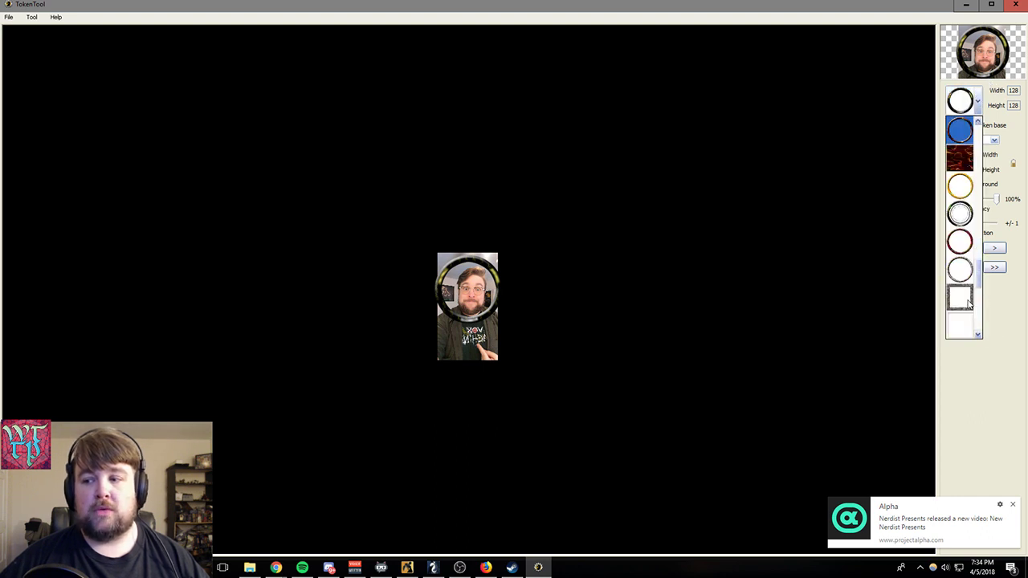
{"action": "left_click", "coordinate": [964, 241]}
{"action": "left_click_drag", "start_coordinate": [475, 340], "coordinate": [471, 337]}
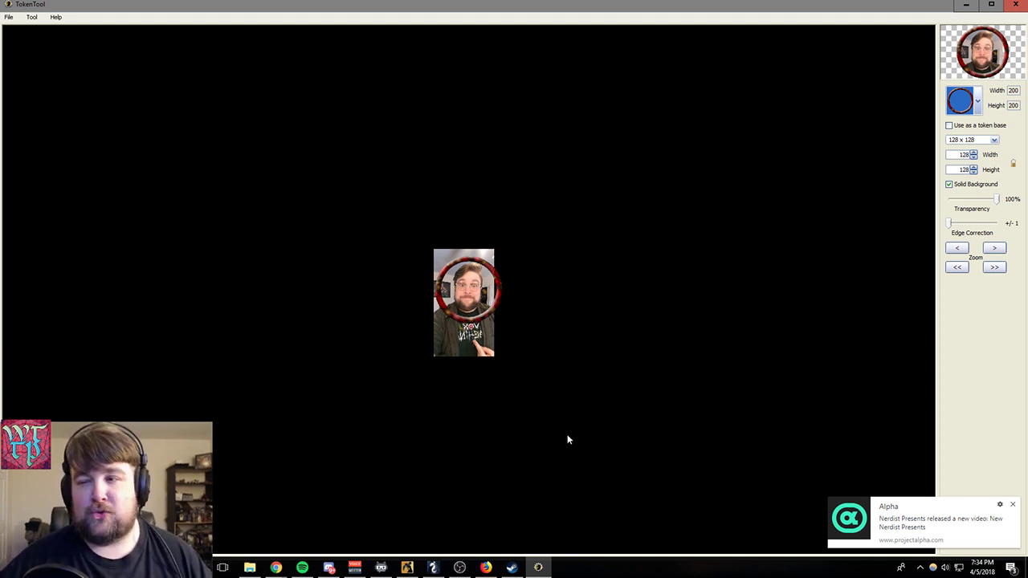
- Save the finished token to the Desktop as throckypoo
{"action": "left_click", "coordinate": [9, 17]}
{"action": "left_click", "coordinate": [28, 44]}
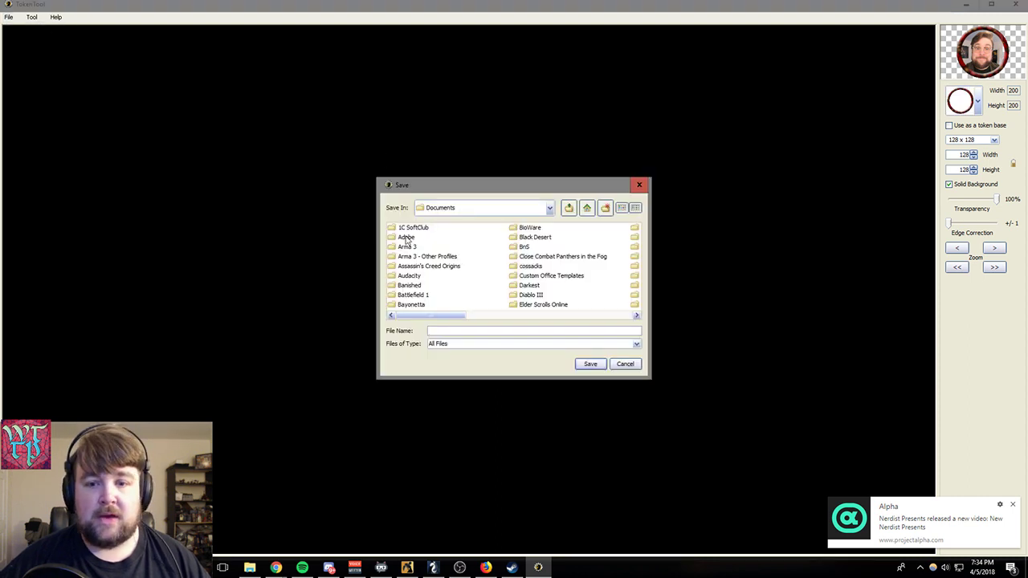
{"action": "left_click", "coordinate": [568, 208]}
{"action": "left_click", "coordinate": [569, 208]}
{"action": "left_click", "coordinate": [569, 208]}
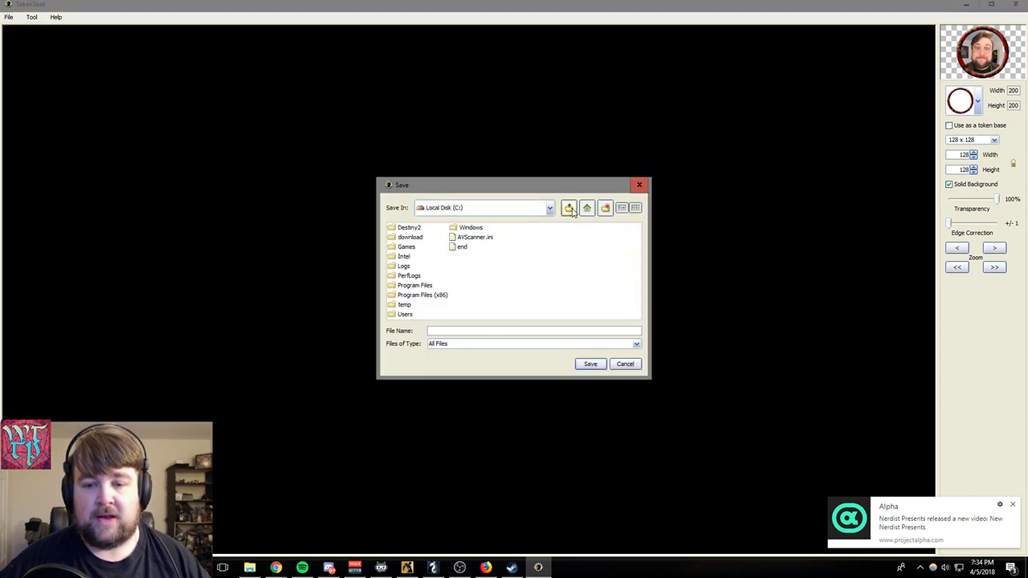
{"action": "left_click", "coordinate": [568, 208]}
{"action": "left_click", "coordinate": [569, 208]}
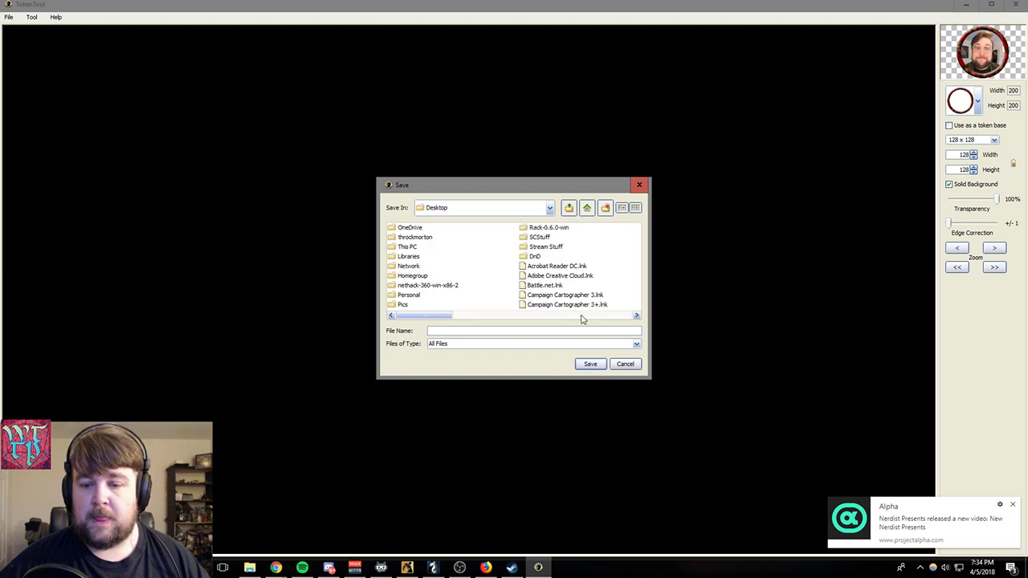
{"action": "type", "text": "thr"}
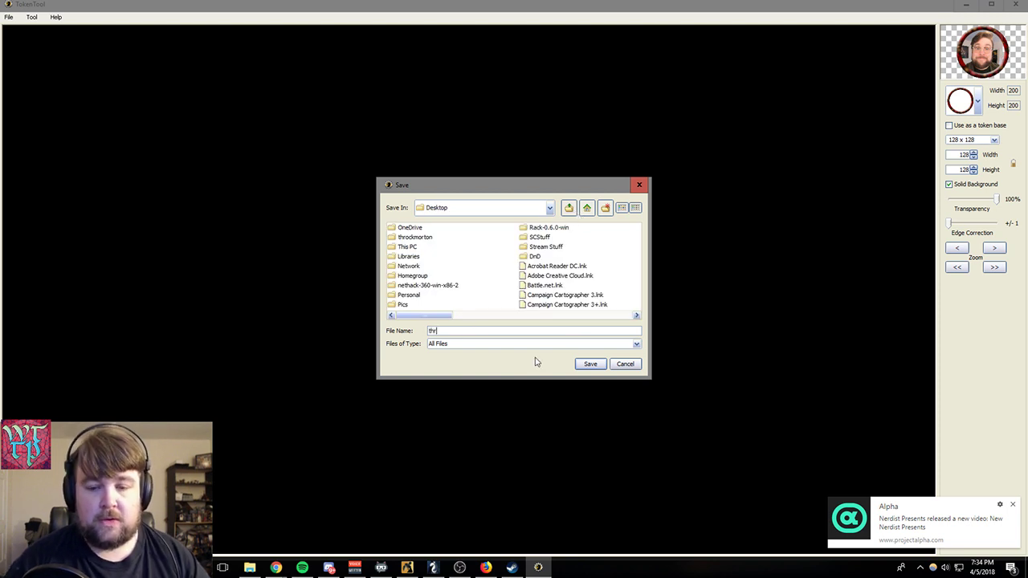
{"action": "type", "text": "ockypoo"}
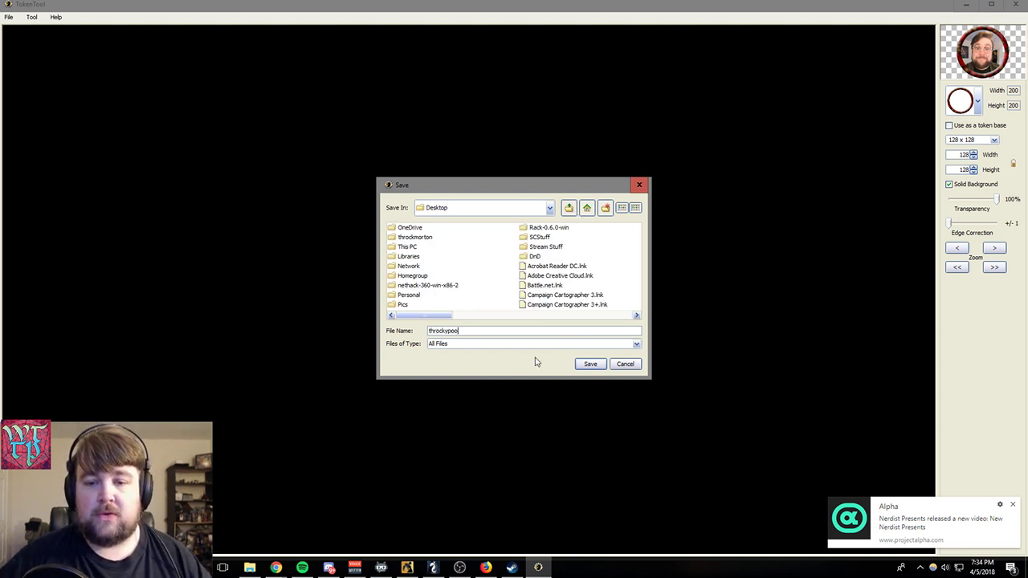
{"action": "left_click", "coordinate": [604, 364]}
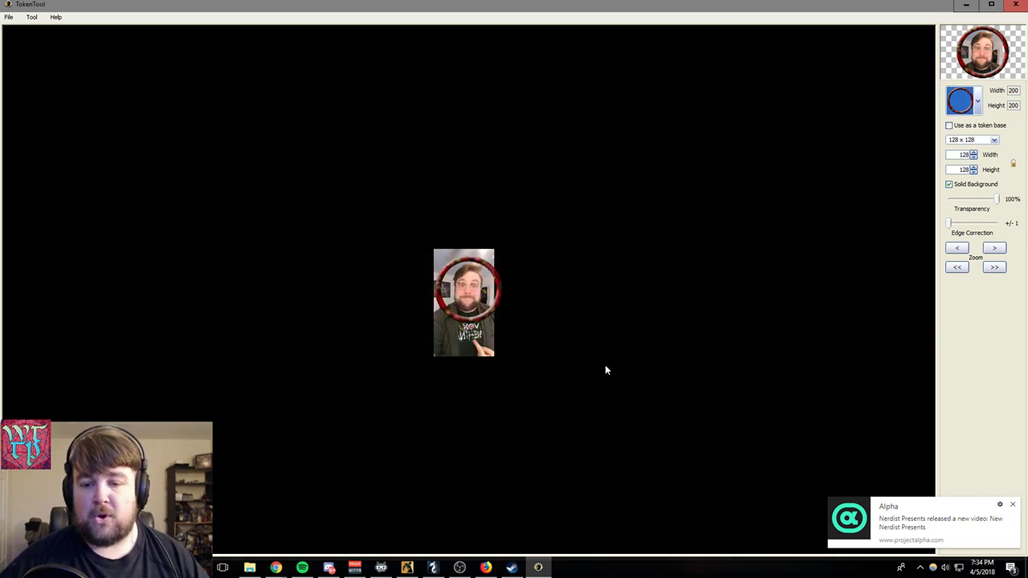
- Return to Roll20, add the throckypoo image from the desktop to the map, and fit it to one square west of the top goblin
{"action": "left_click", "coordinate": [965, 5]}
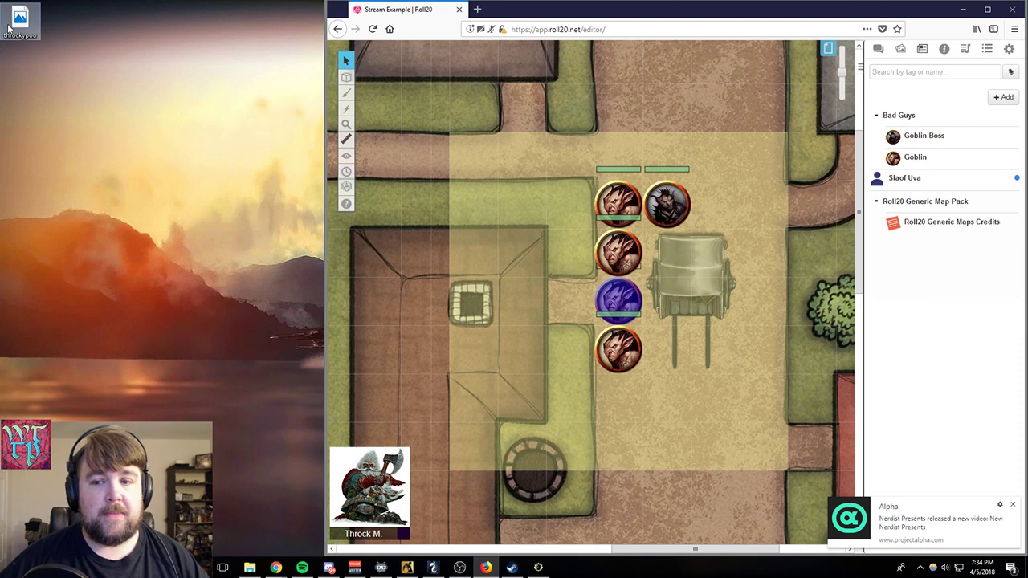
{"action": "left_click_drag", "start_coordinate": [20, 20], "coordinate": [571, 220]}
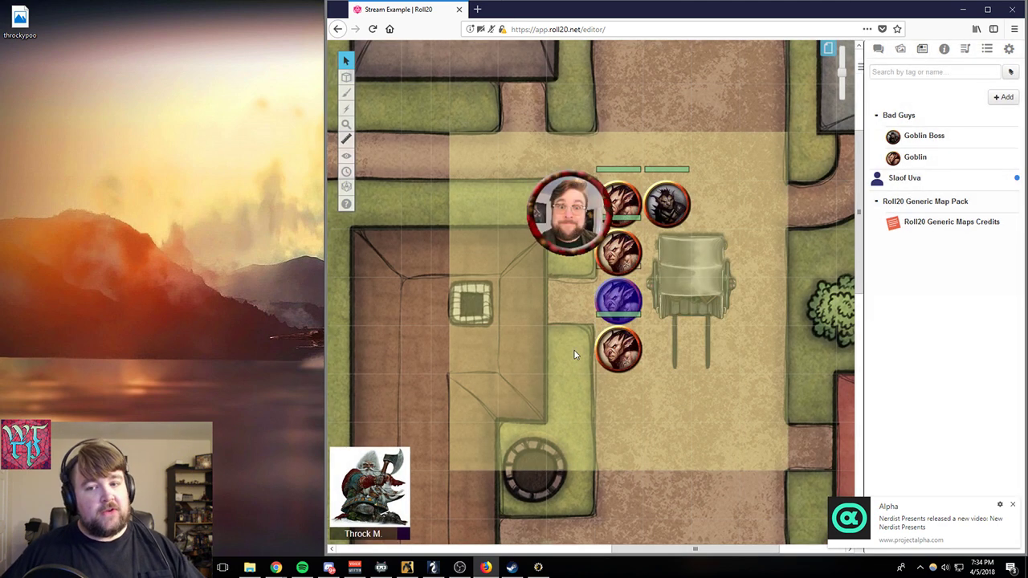
{"action": "left_click_drag", "start_coordinate": [611, 193], "coordinate": [570, 203]}
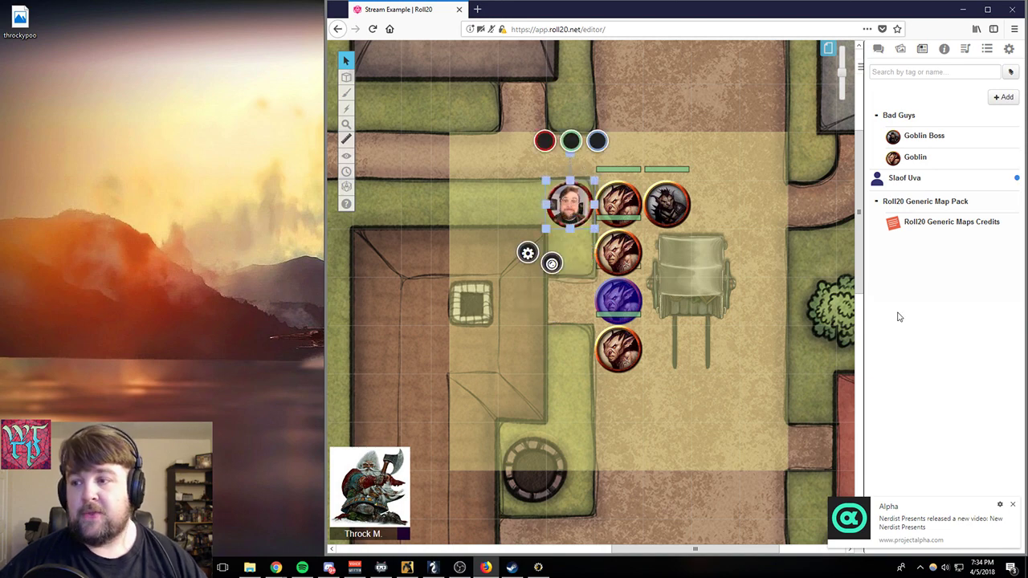
- Open Slaof Uva's character for editing and use the photo token selected on the map as its default token
{"action": "left_click", "coordinate": [906, 177]}
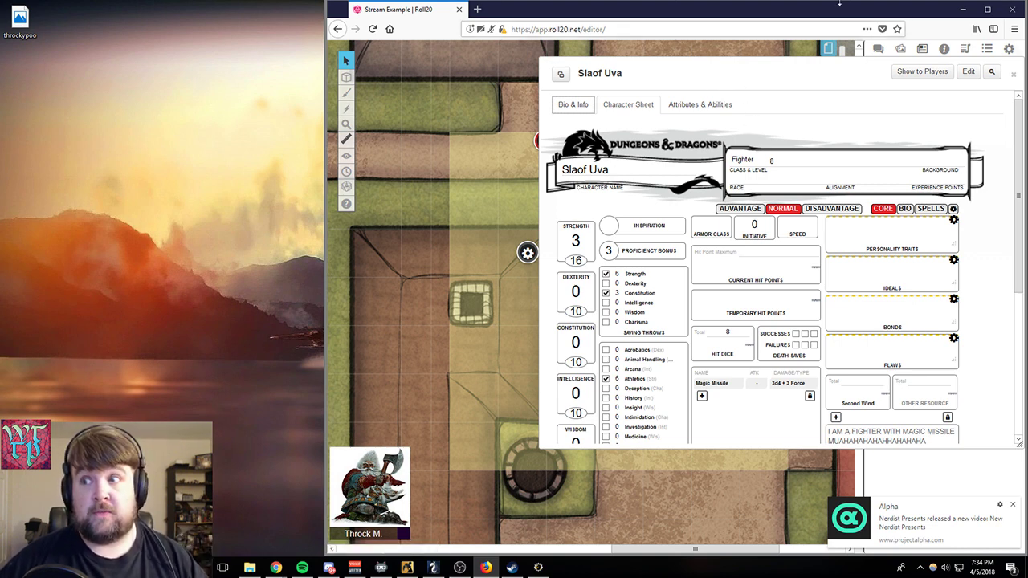
{"action": "left_click", "coordinate": [968, 72]}
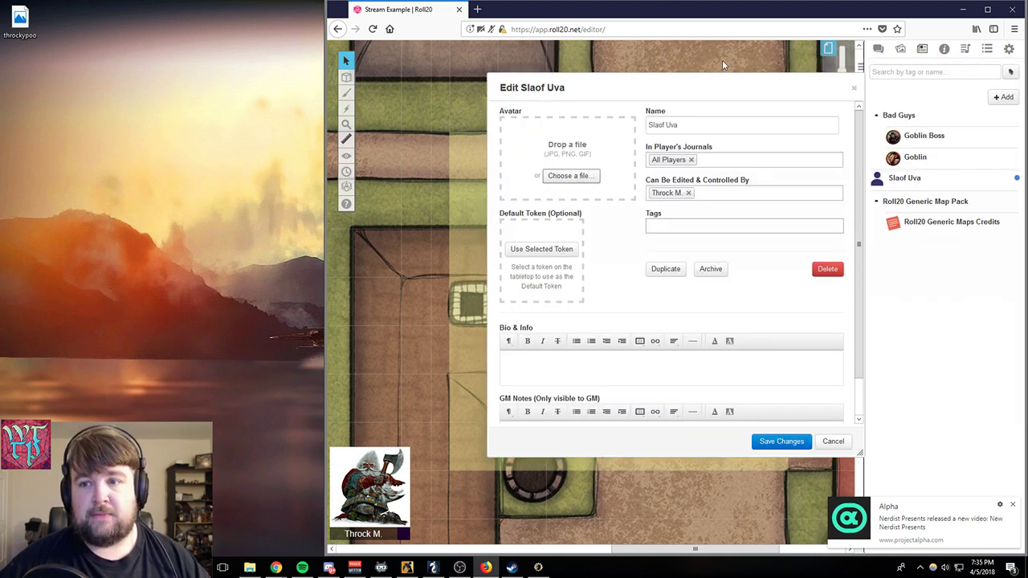
{"action": "left_click_drag", "start_coordinate": [711, 87], "coordinate": [333, 77]}
{"action": "left_click", "coordinate": [987, 9]}
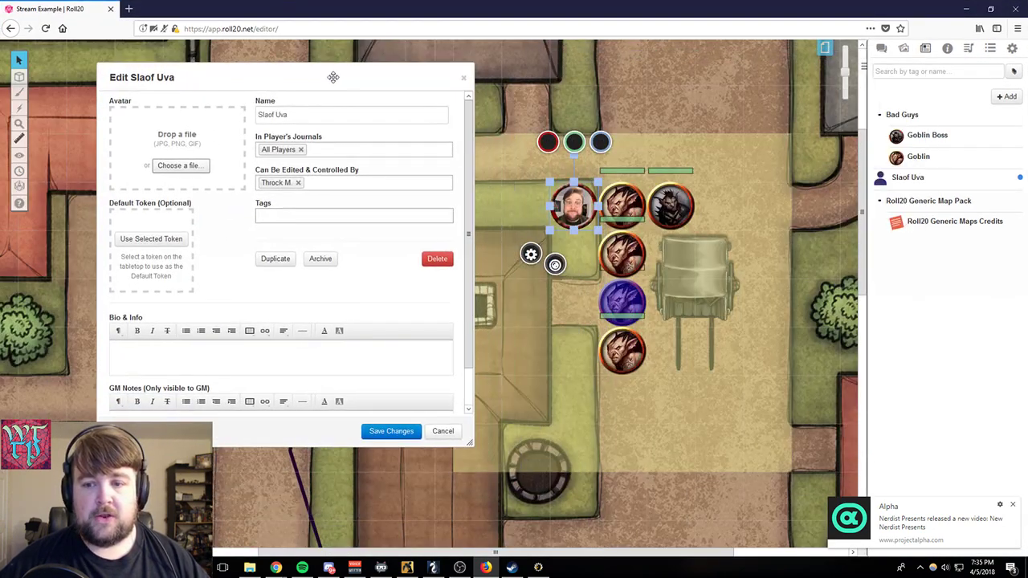
{"action": "left_click", "coordinate": [579, 200]}
{"action": "left_click", "coordinate": [155, 240]}
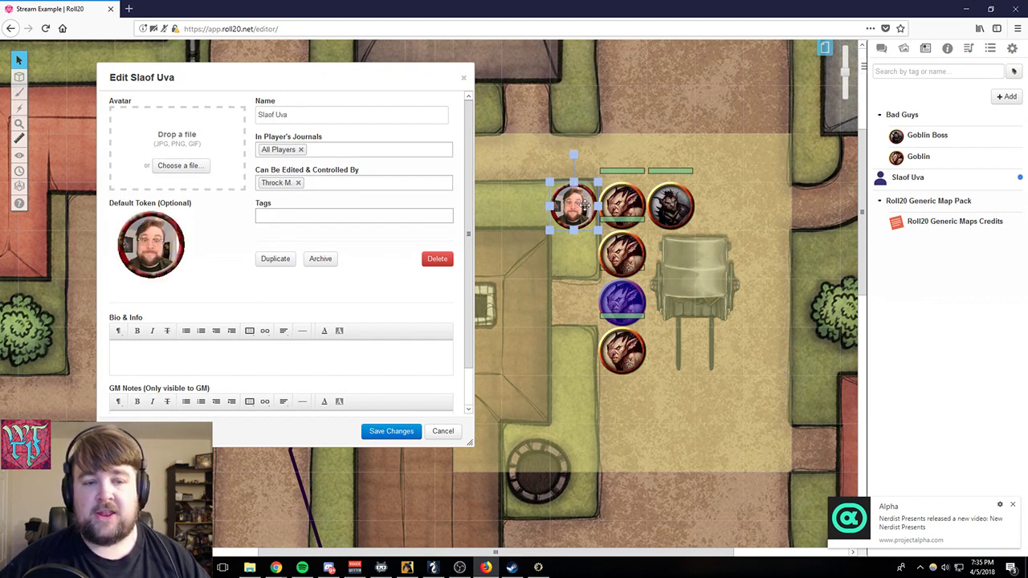
{"action": "mouse_move", "coordinate": [583, 208]}
{"action": "left_mouse_down"}
{"action": "mouse_move", "coordinate": [167, 113]}
{"action": "mouse_move", "coordinate": [554, 217]}
{"action": "mouse_move", "coordinate": [597, 205]}
{"action": "mouse_move", "coordinate": [580, 211]}
{"action": "left_mouse_up"}
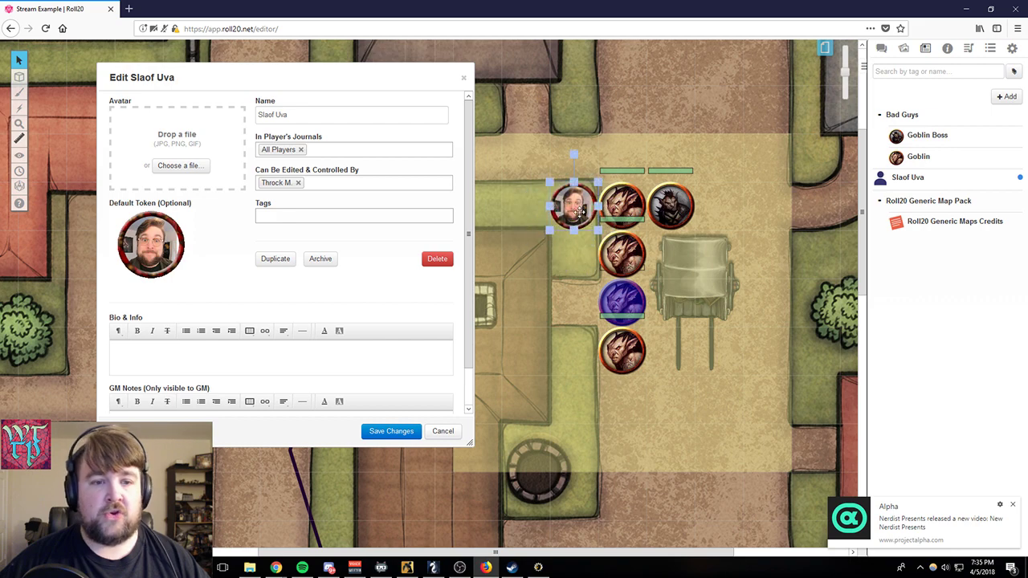
- Set the throckypoo image from the desktop as Slaof Uva's avatar, save the changes, and return to the widened map view
{"action": "left_click", "coordinate": [990, 9]}
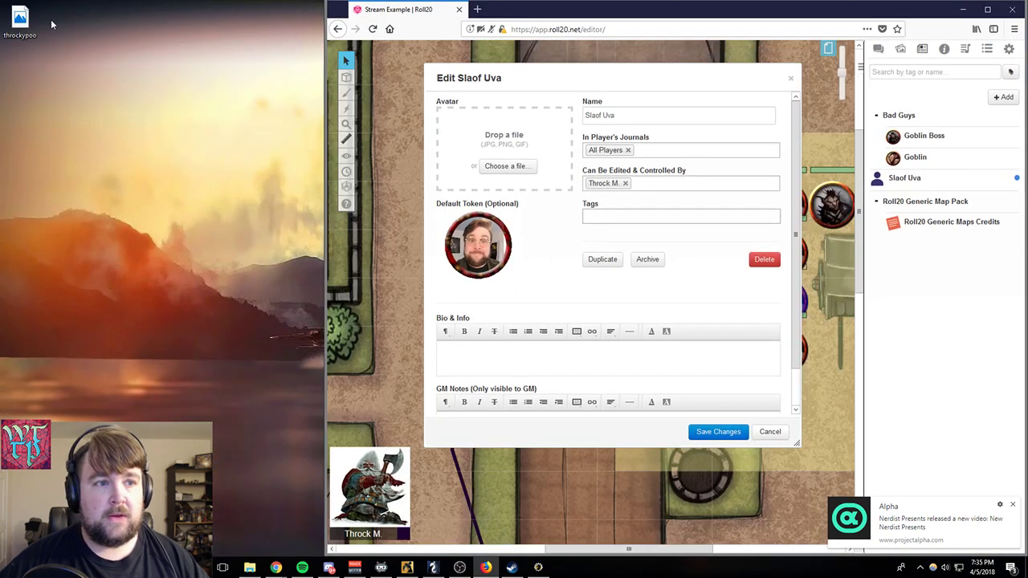
{"action": "left_click_drag", "start_coordinate": [20, 22], "coordinate": [516, 136]}
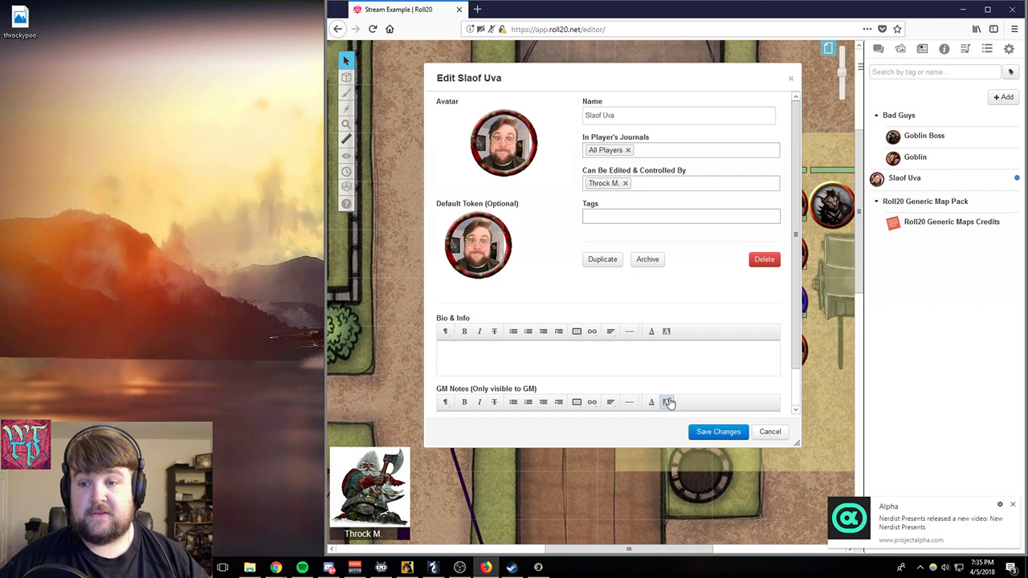
{"action": "left_click", "coordinate": [695, 432]}
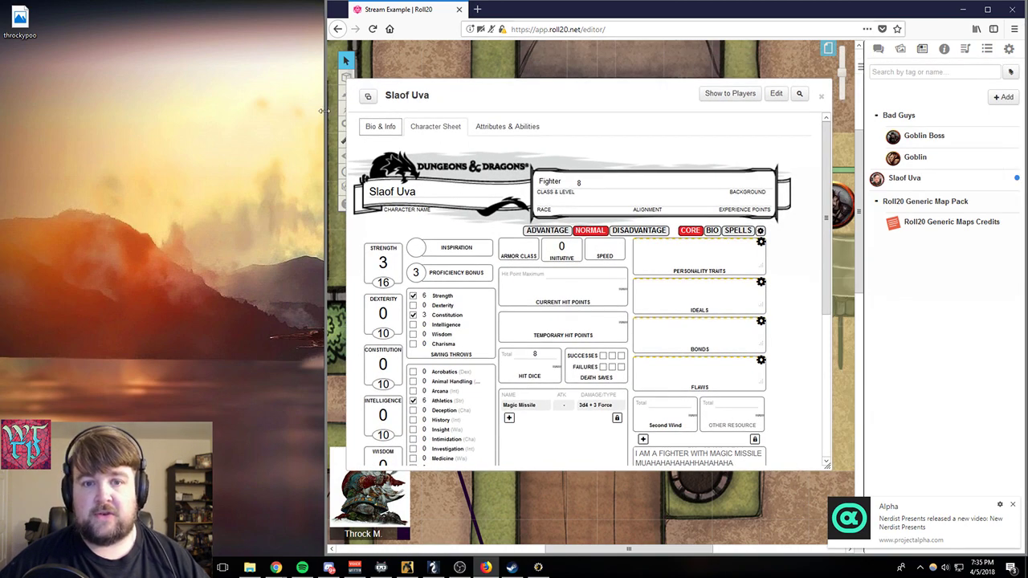
{"action": "left_click_drag", "start_coordinate": [325, 110], "coordinate": [5, 120]}
{"action": "left_click", "coordinate": [498, 98]}
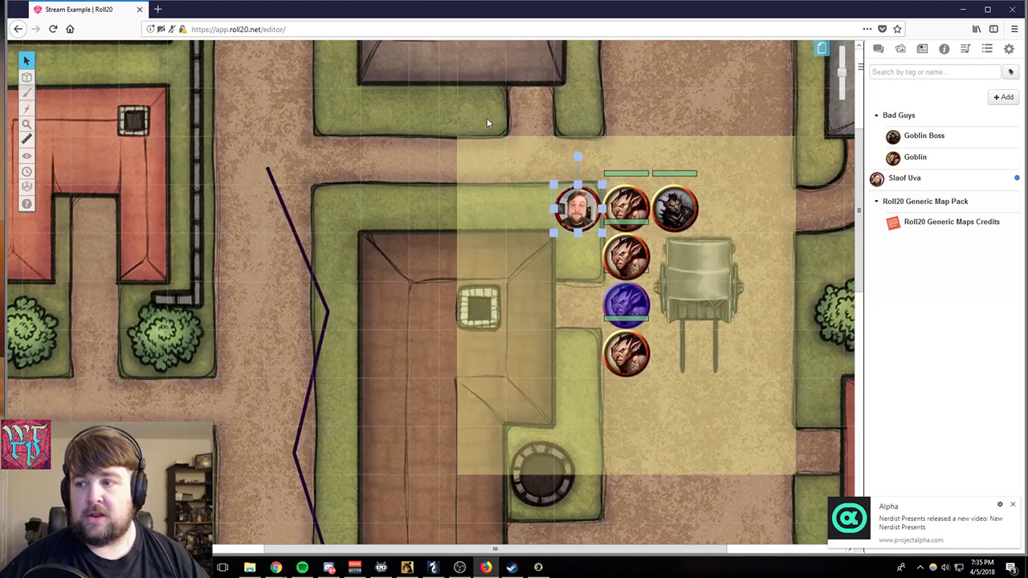
- Place three Slaof Uva tokens from the journal on the map, in the column below the existing photo token
{"action": "left_click_drag", "start_coordinate": [908, 179], "coordinate": [584, 333]}
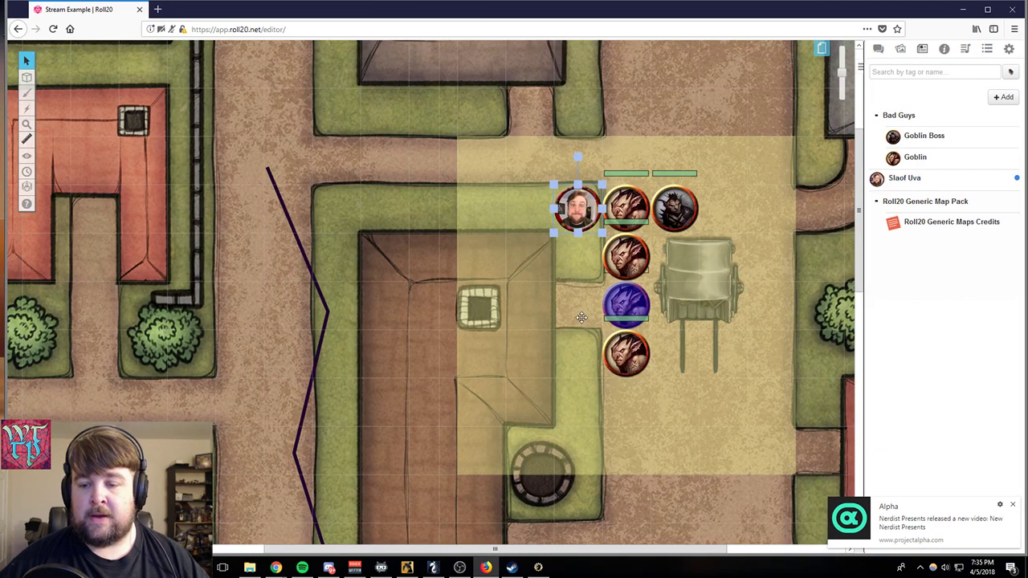
{"action": "left_click", "coordinate": [579, 310]}
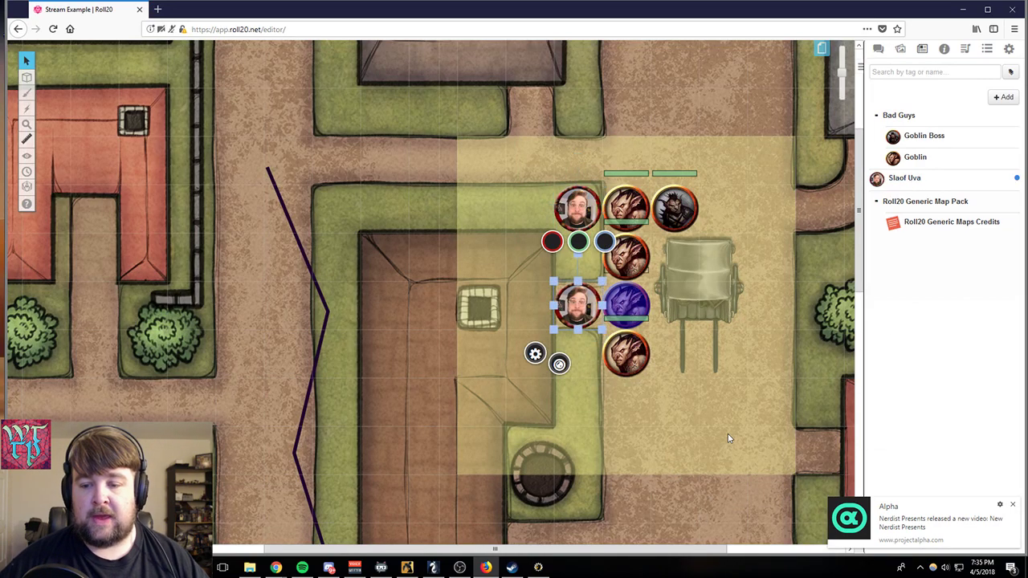
{"action": "left_click_drag", "start_coordinate": [904, 178], "coordinate": [554, 368]}
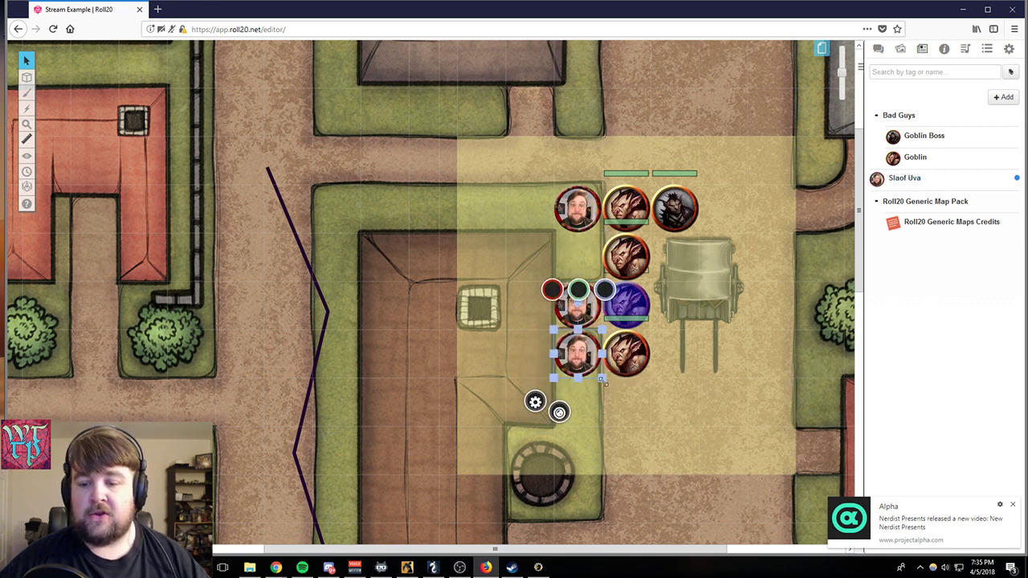
{"action": "left_click", "coordinate": [633, 423]}
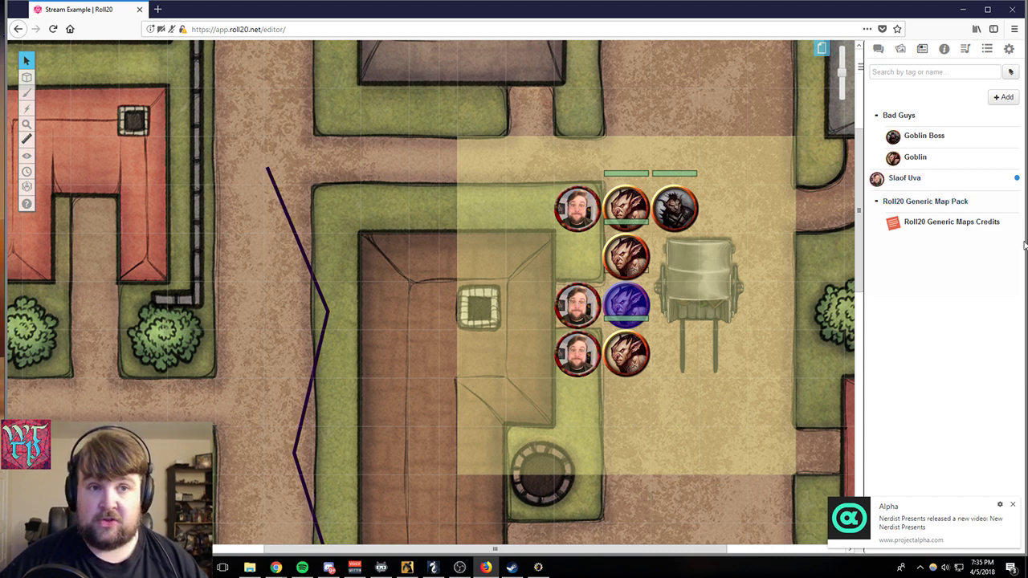
{"action": "left_click_drag", "start_coordinate": [918, 178], "coordinate": [572, 405]}
{"action": "left_click", "coordinate": [580, 412]}
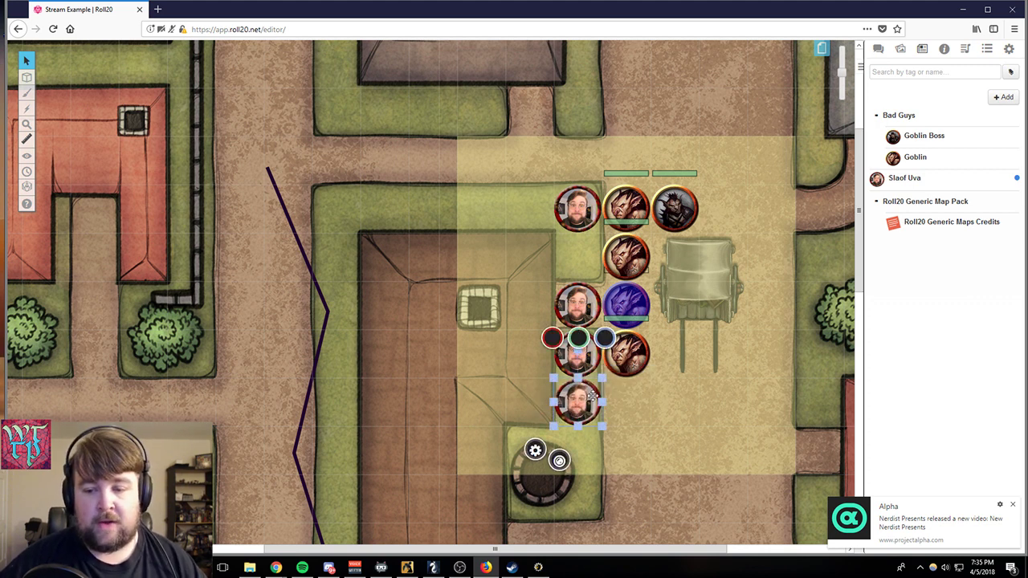
{"action": "left_click", "coordinate": [652, 406]}
- Move the three new Slaof Uva tokens up one square each, forming an unbroken column beside the goblins
{"action": "left_click_drag", "start_coordinate": [579, 301], "coordinate": [578, 255]}
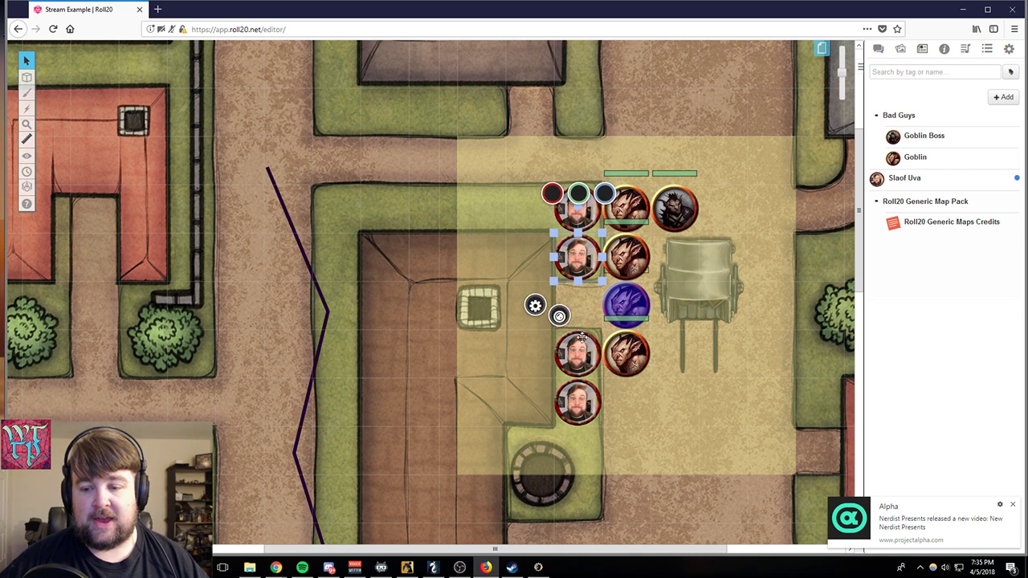
{"action": "left_click_drag", "start_coordinate": [580, 344], "coordinate": [578, 302]}
{"action": "left_click_drag", "start_coordinate": [578, 399], "coordinate": [578, 353]}
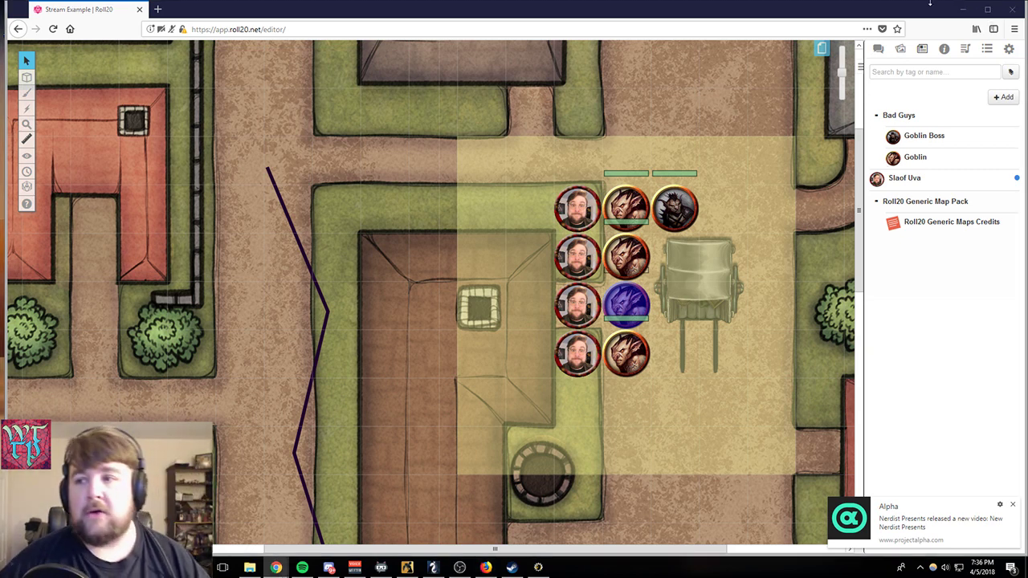
- Browse the game's pages and switch to the blank Untitled page at the end of the list
{"action": "left_click", "coordinate": [820, 55]}
{"action": "left_click", "coordinate": [820, 54]}
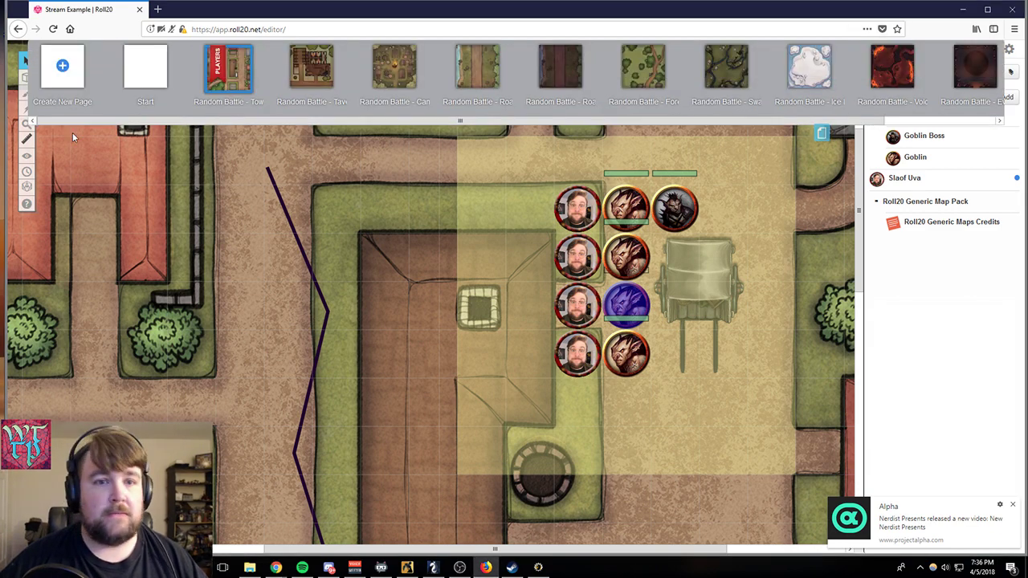
{"action": "left_click_drag", "start_coordinate": [137, 122], "coordinate": [248, 121]}
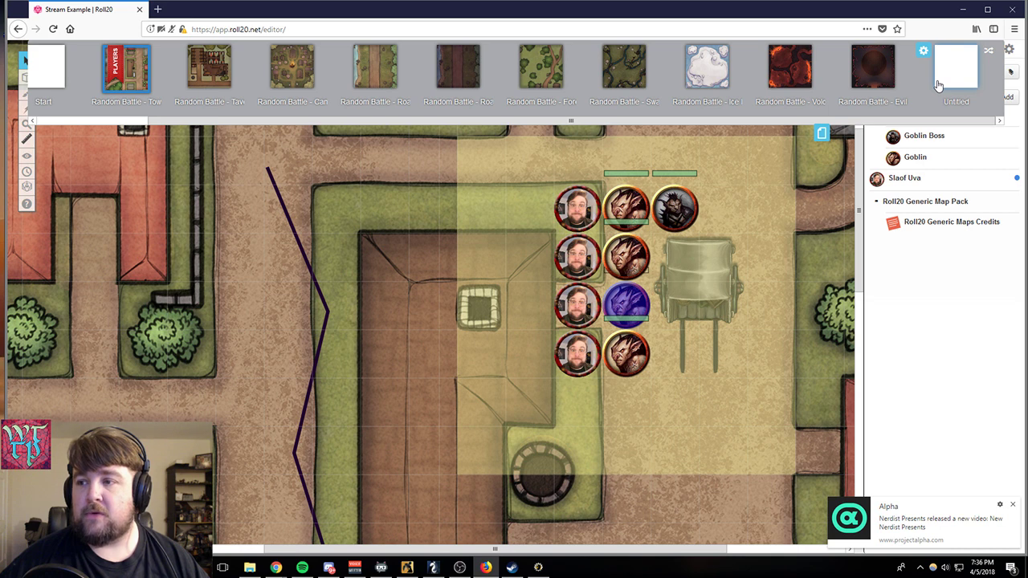
{"action": "left_click_drag", "start_coordinate": [780, 121], "coordinate": [578, 129]}
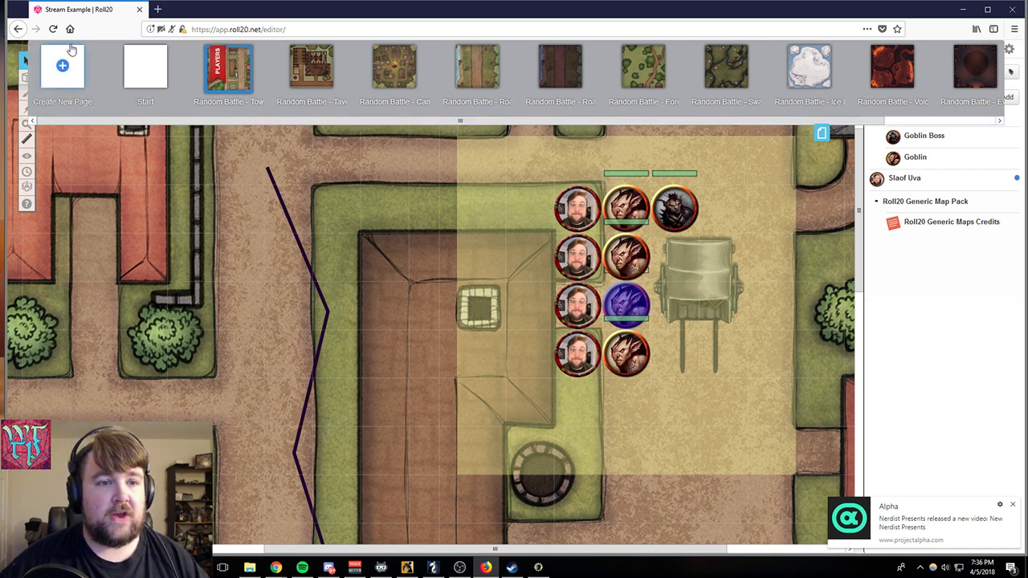
{"action": "left_click_drag", "start_coordinate": [112, 121], "coordinate": [534, 139]}
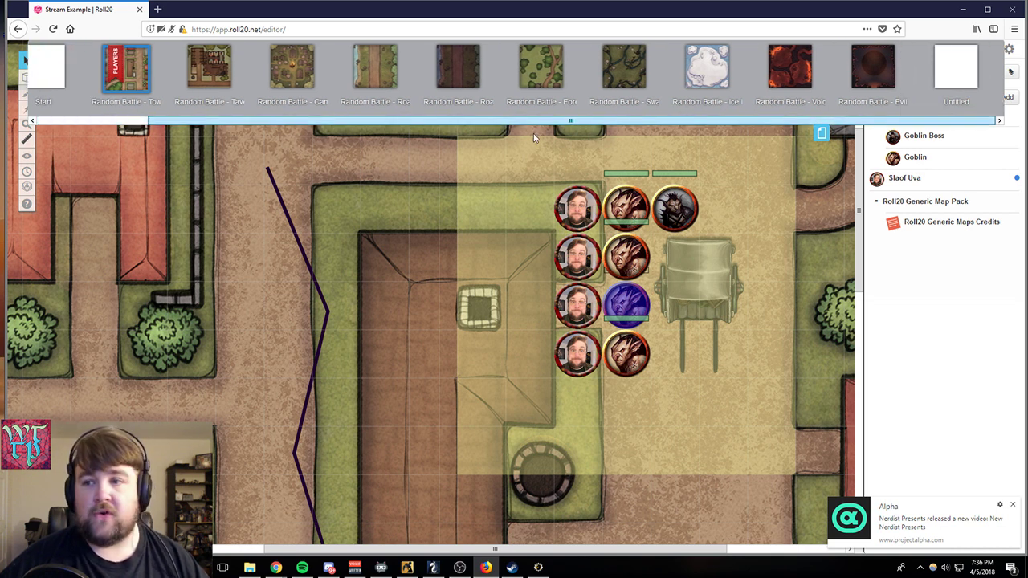
{"action": "left_click", "coordinate": [955, 69]}
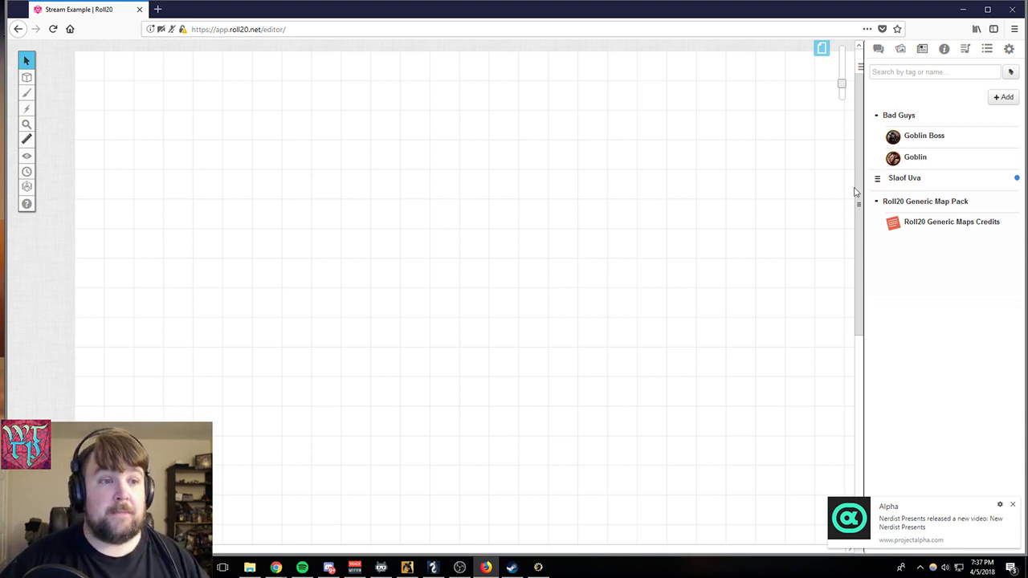
- Draw two parallel vertical corridor walls with the Polygon/Line tool, about four squares long and two squares apart
{"action": "mouse_move", "coordinate": [27, 92]}
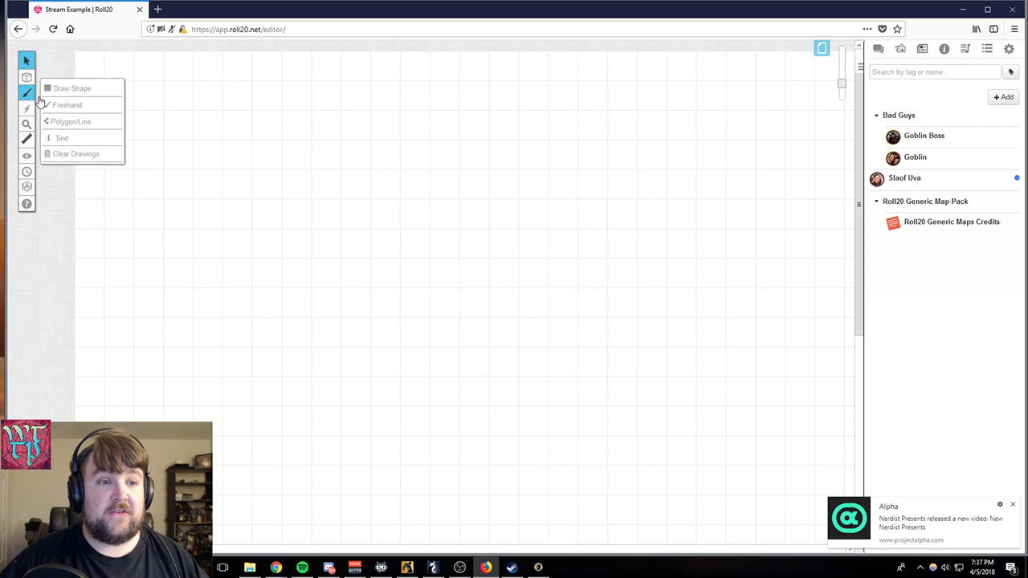
{"action": "left_click", "coordinate": [74, 122]}
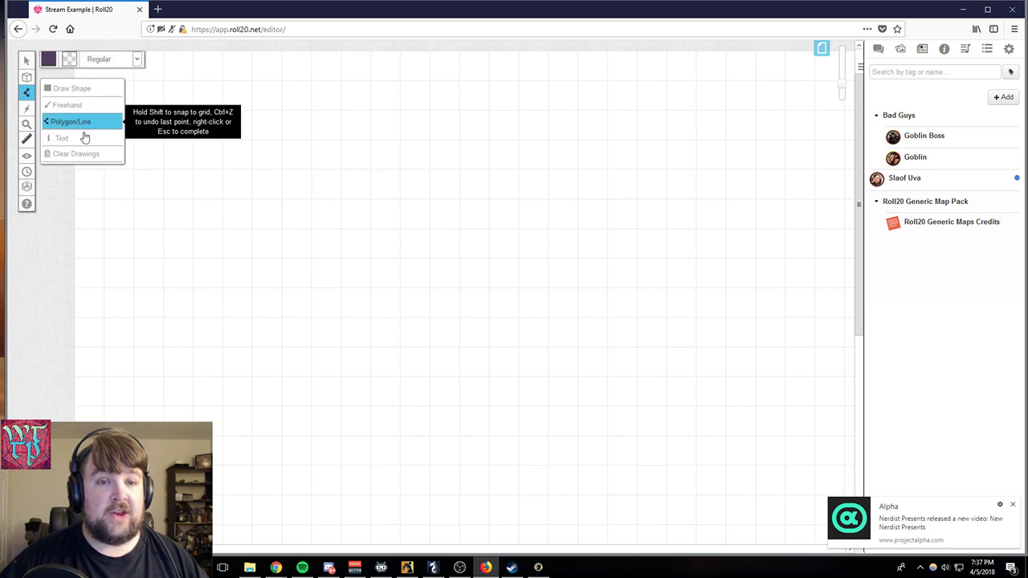
{"action": "left_click", "coordinate": [282, 82]}
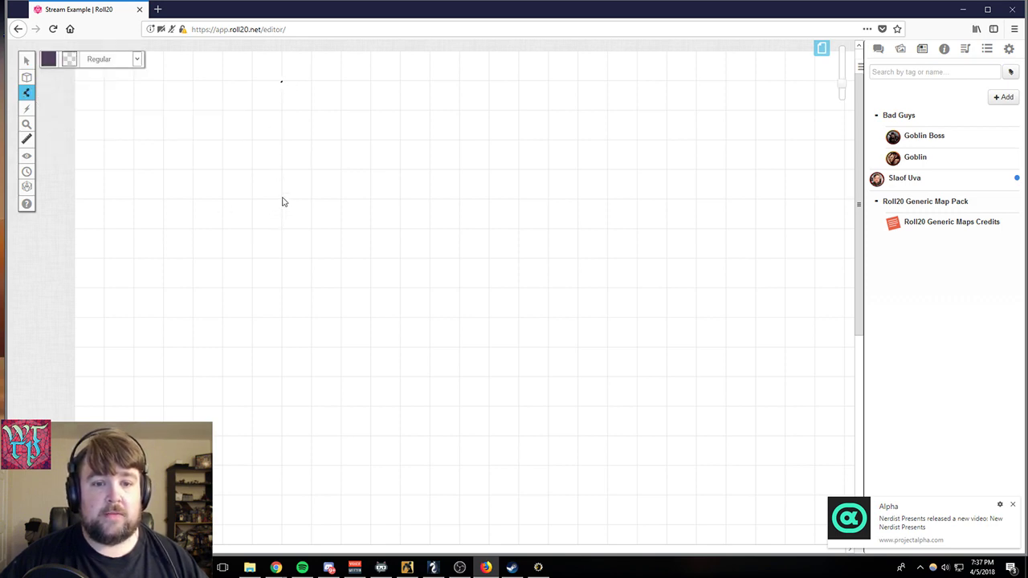
{"action": "left_click", "coordinate": [282, 196]}
{"action": "left_click", "coordinate": [339, 83]}
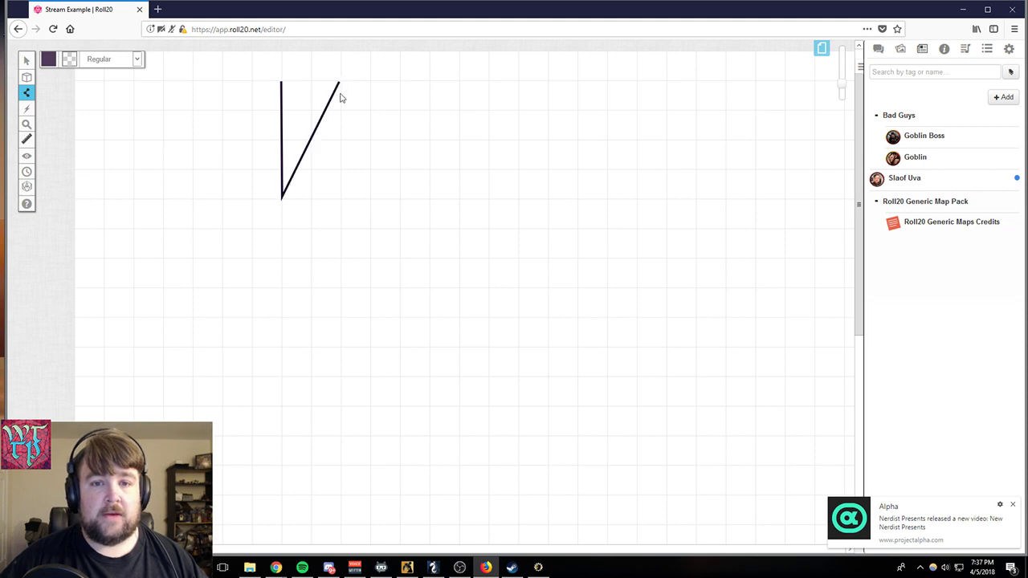
{"action": "right_click", "coordinate": [338, 139]}
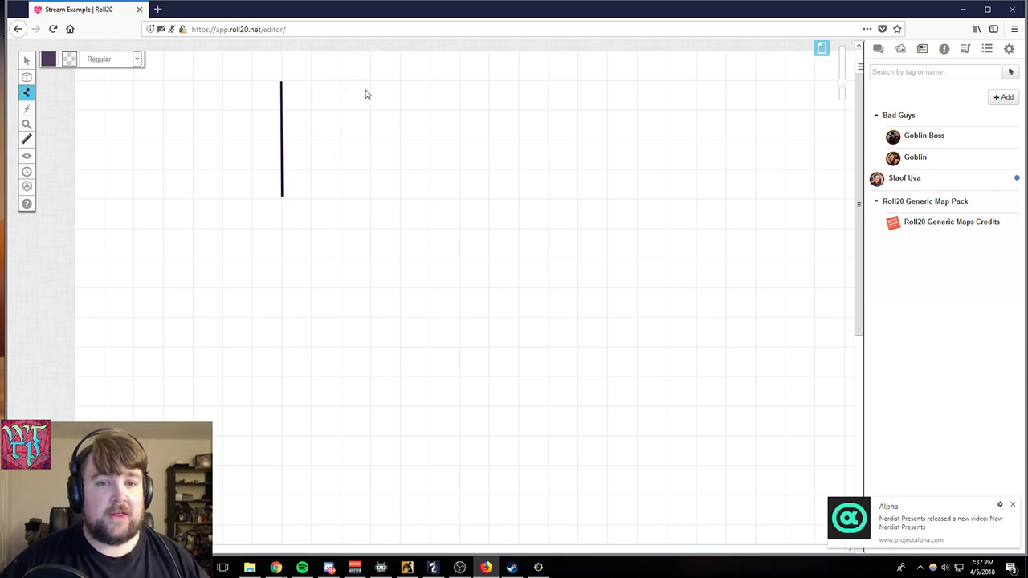
{"action": "left_click", "coordinate": [340, 82]}
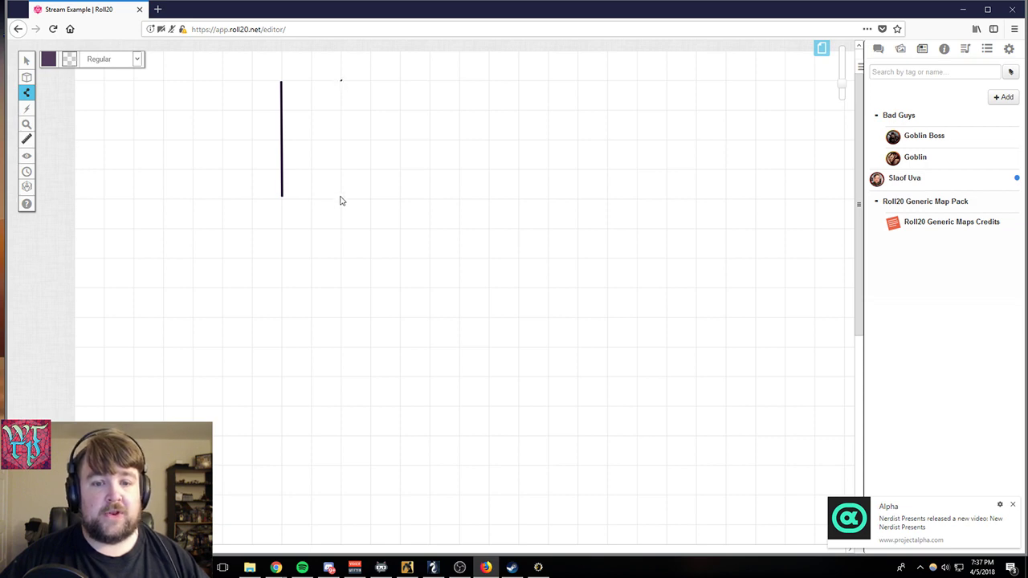
{"action": "left_click", "coordinate": [340, 195]}
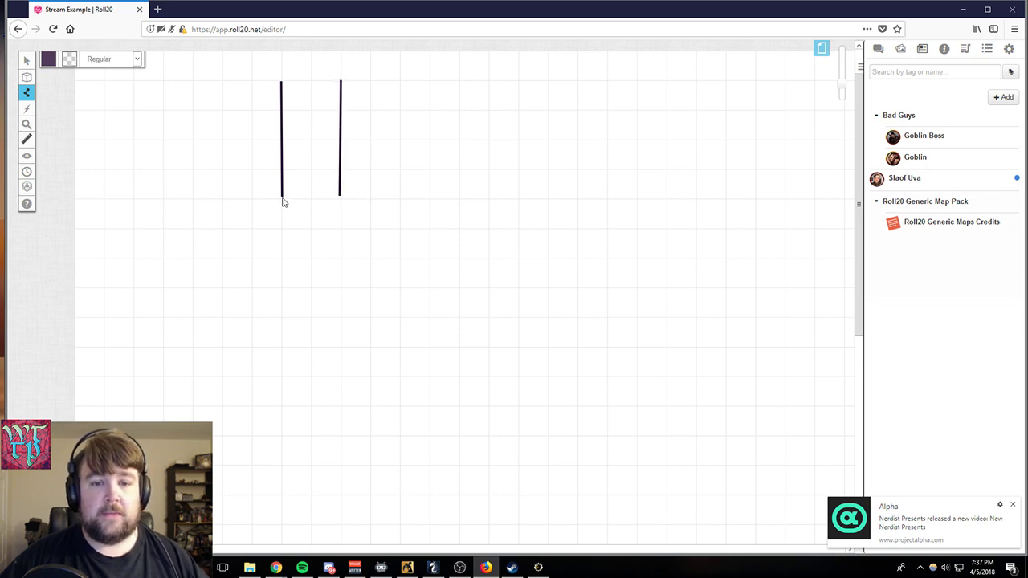
- Draw a rectangular room outline about seven by four squares below the corridor, joining it to the lower ends of both walls
{"action": "left_click", "coordinate": [192, 200]}
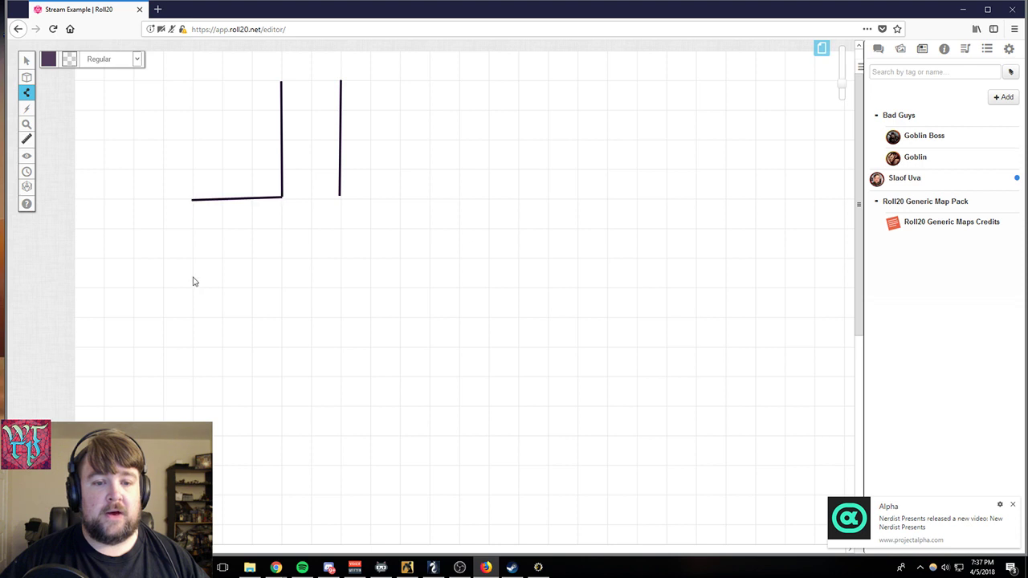
{"action": "left_click", "coordinate": [192, 319]}
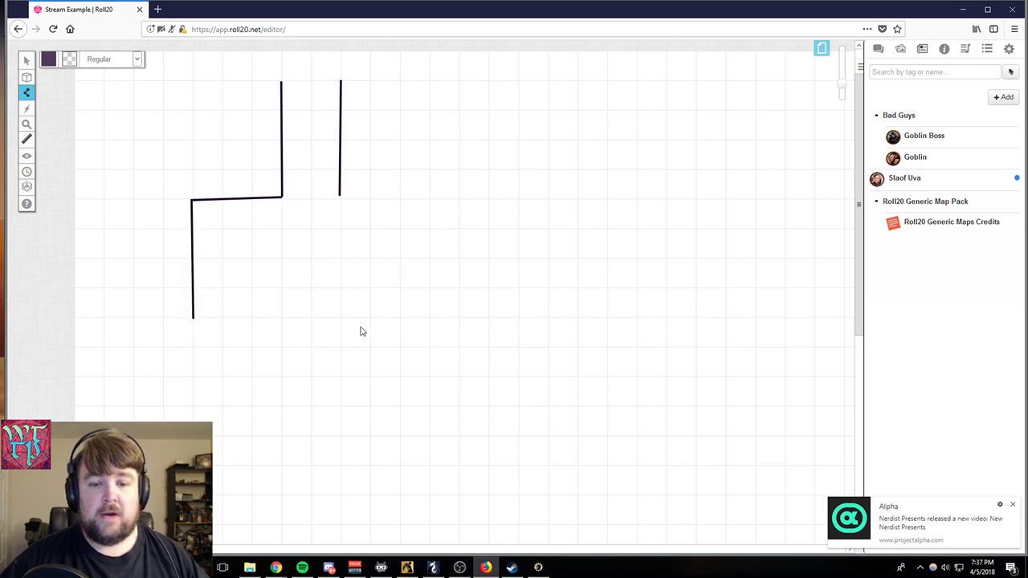
{"action": "left_click", "coordinate": [399, 319]}
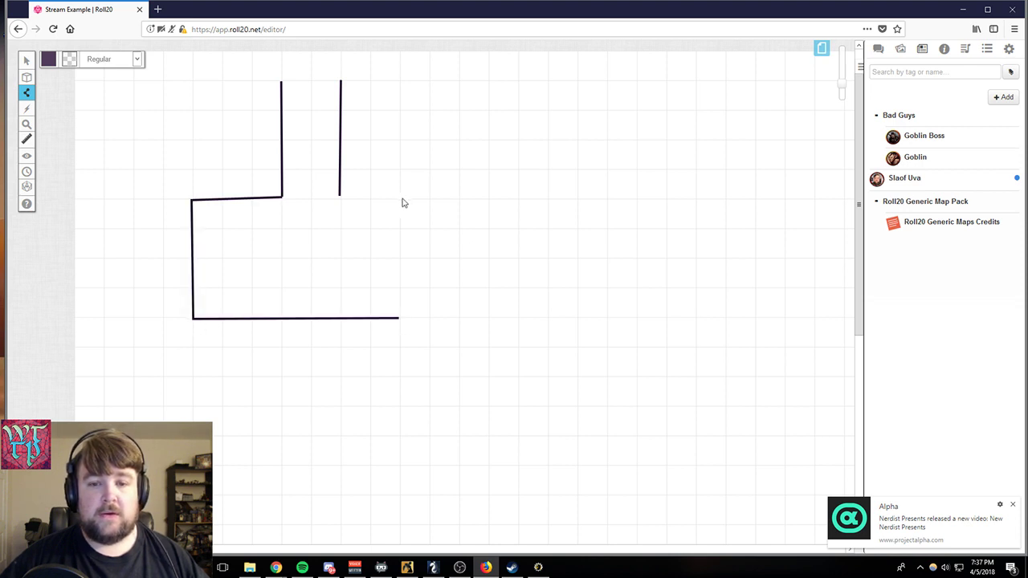
{"action": "left_click", "coordinate": [400, 198]}
{"action": "left_click", "coordinate": [341, 201]}
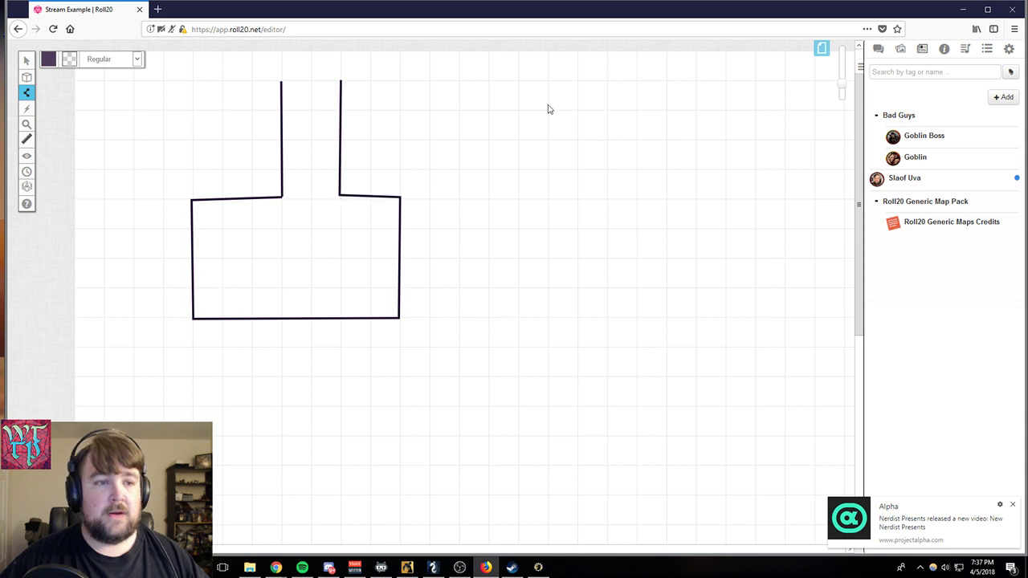
- Add a red "S" label in Arial 16 on the room's left wall with the Text tool
{"action": "mouse_move", "coordinate": [27, 92]}
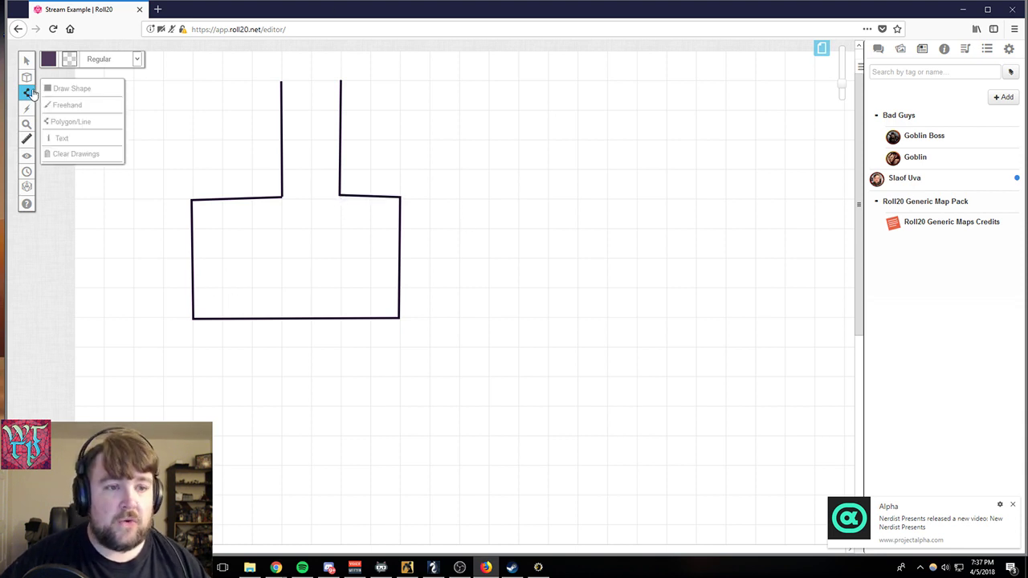
{"action": "left_click", "coordinate": [63, 138]}
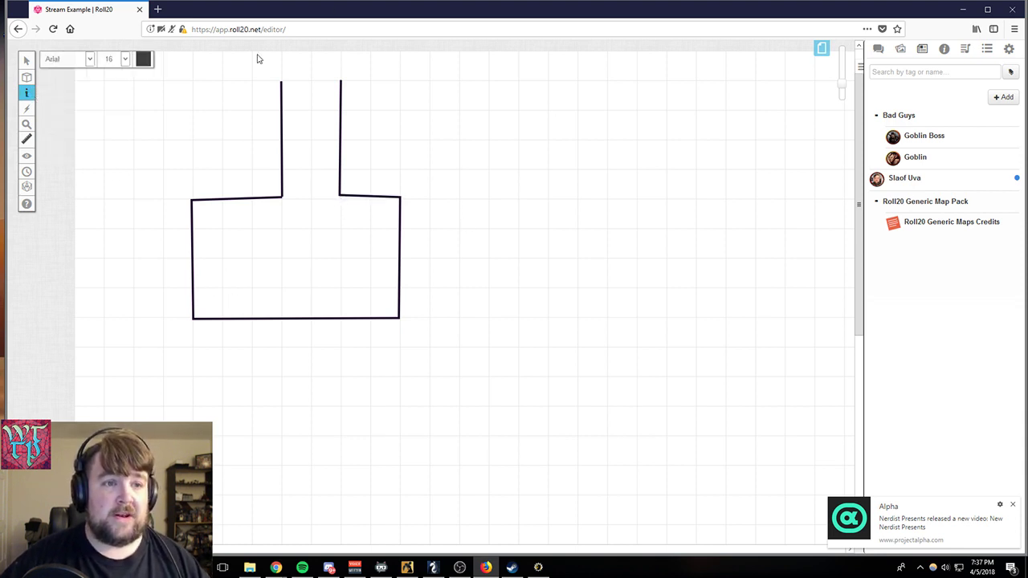
{"action": "left_click", "coordinate": [145, 61]}
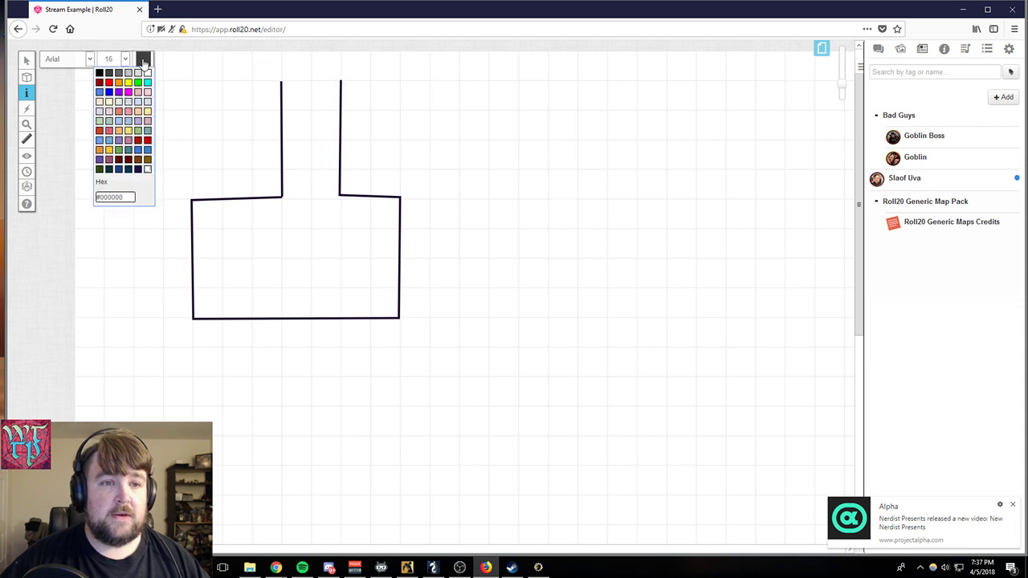
{"action": "left_click", "coordinate": [113, 85]}
{"action": "left_click", "coordinate": [193, 241]}
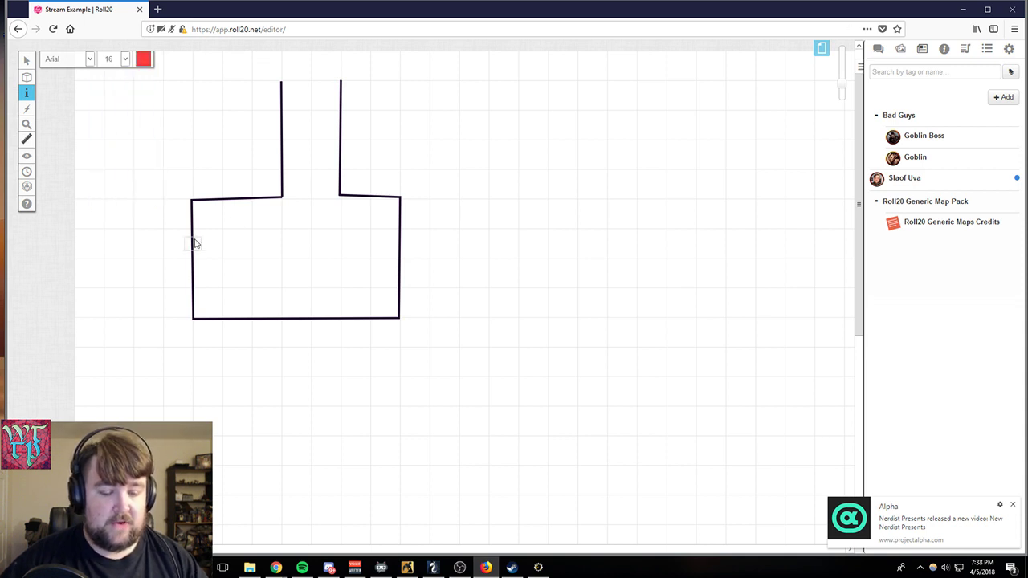
{"action": "key", "text": "ctrl+shift+s"}
{"action": "scroll", "coordinate": [220, 209], "scroll_direction": "up", "scroll_amount": 1}
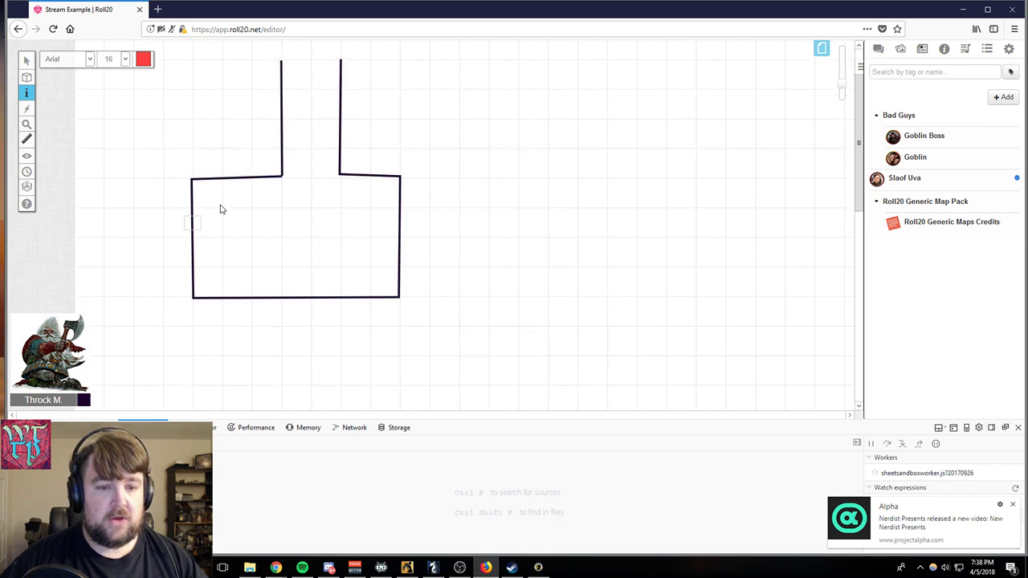
{"action": "left_click", "coordinate": [1017, 427]}
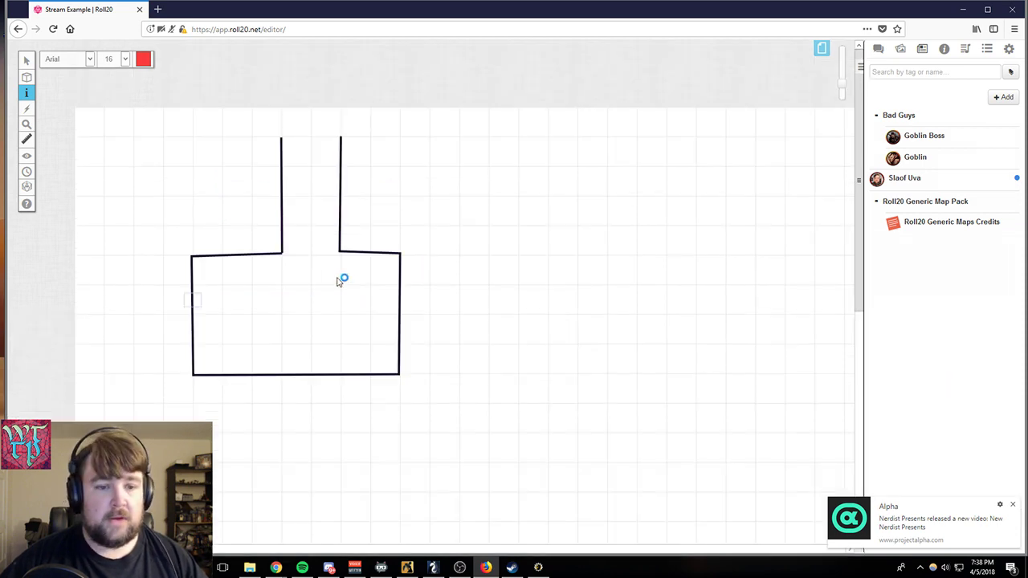
{"action": "left_click", "coordinate": [194, 298]}
{"action": "type", "text": "S"}
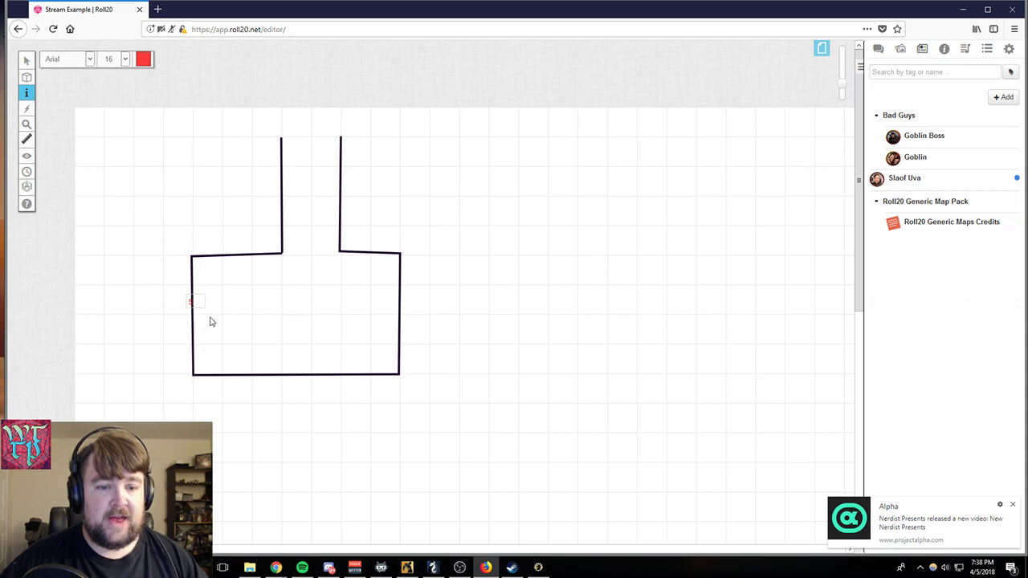
{"action": "left_click", "coordinate": [209, 318]}
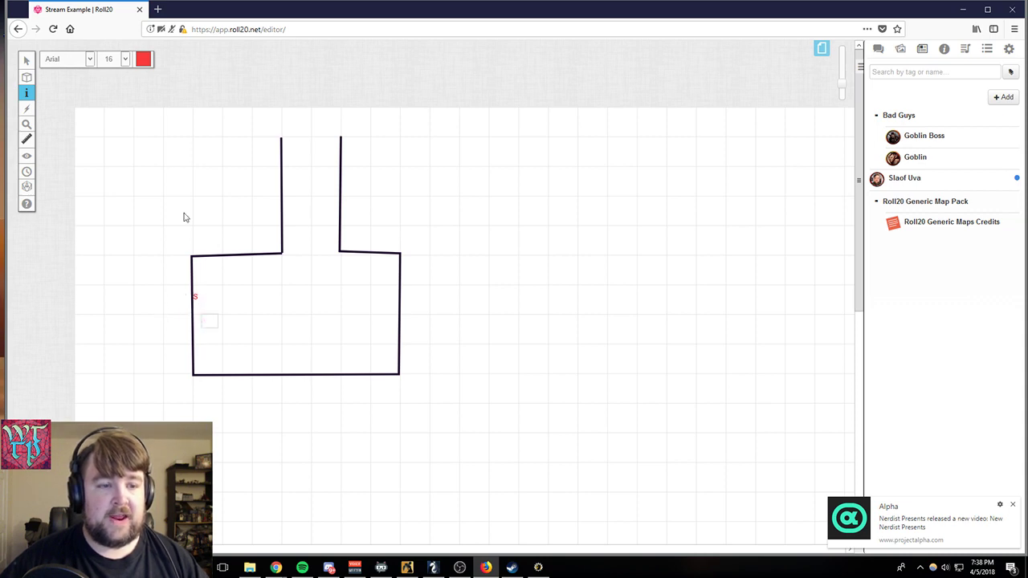
- Shift the red S label just inside the room's left wall and assign it to the GM Layer
{"action": "left_click", "coordinate": [27, 60]}
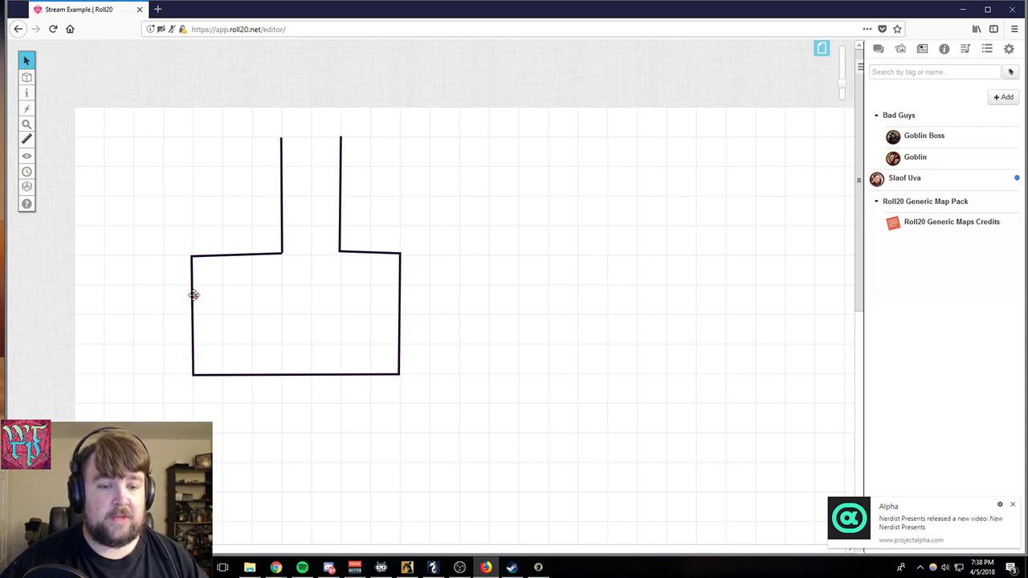
{"action": "left_click", "coordinate": [194, 295]}
{"action": "right_click", "coordinate": [207, 296]}
{"action": "mouse_move", "coordinate": [256, 291]}
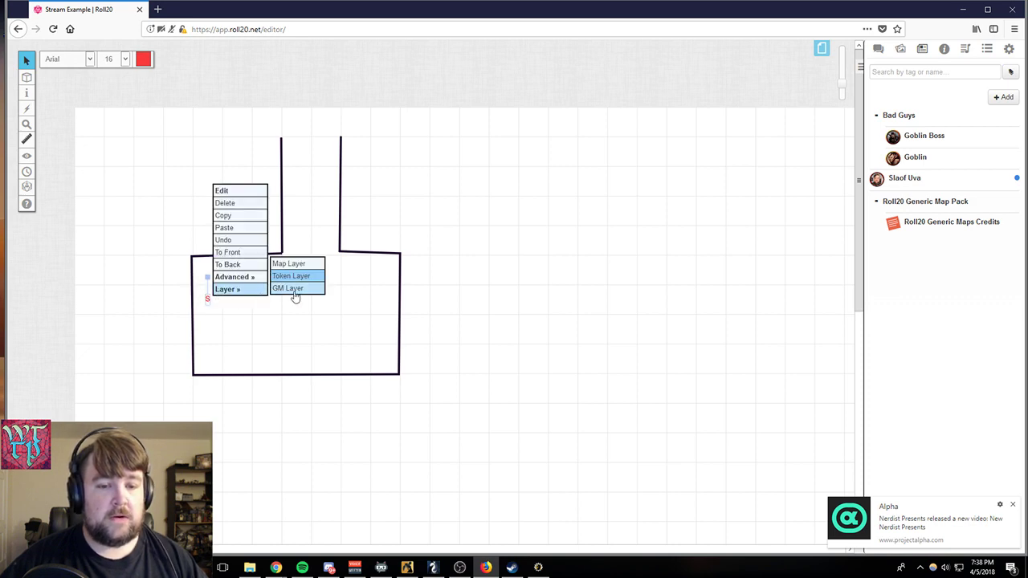
{"action": "left_click", "coordinate": [294, 288]}
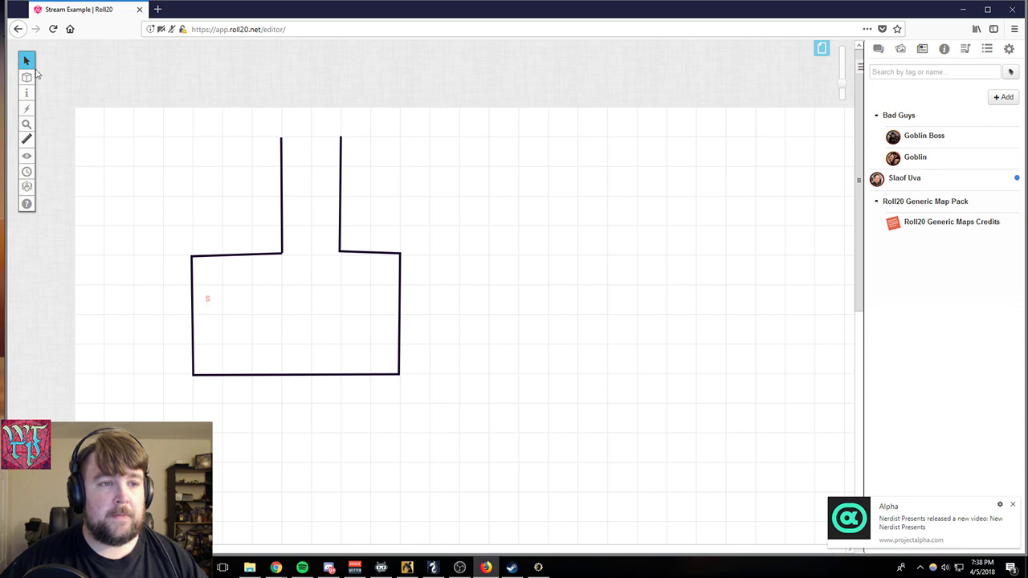
- Activate the GM Info Overlay layer and move the S label back onto the room's left wall
{"action": "mouse_move", "coordinate": [29, 77]}
{"action": "left_click", "coordinate": [74, 106]}
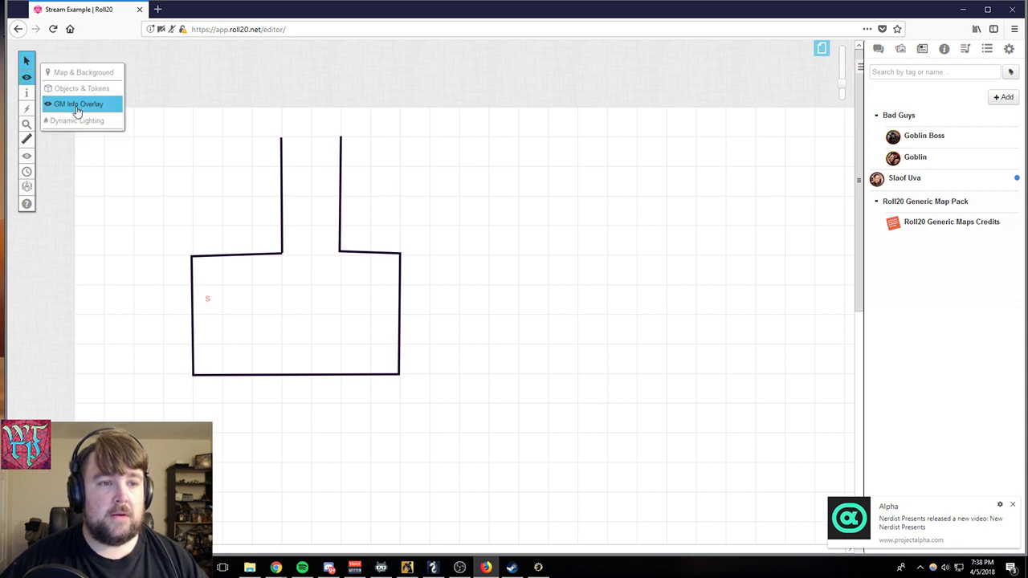
{"action": "left_click", "coordinate": [205, 298]}
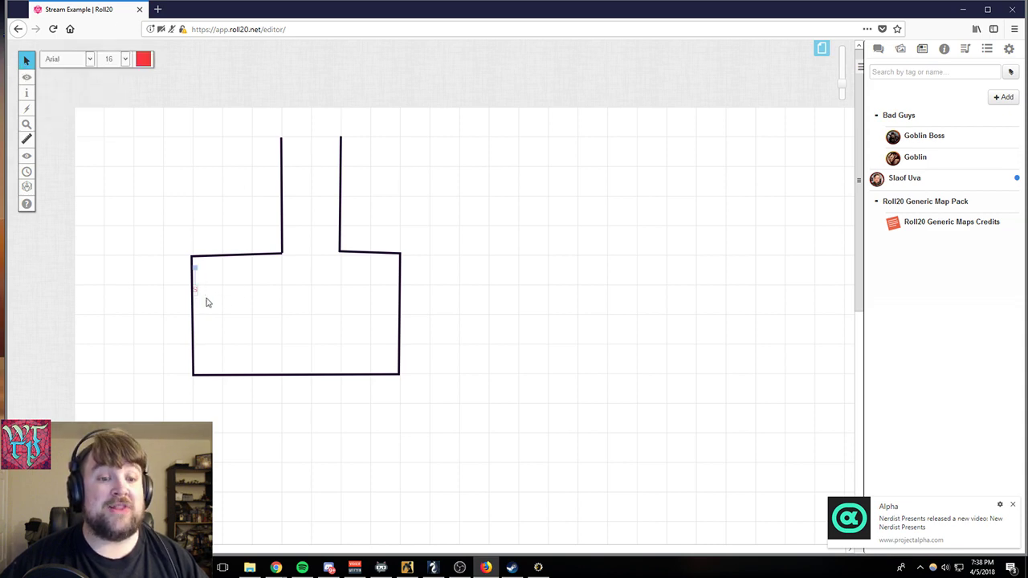
{"action": "right_click", "coordinate": [197, 290]}
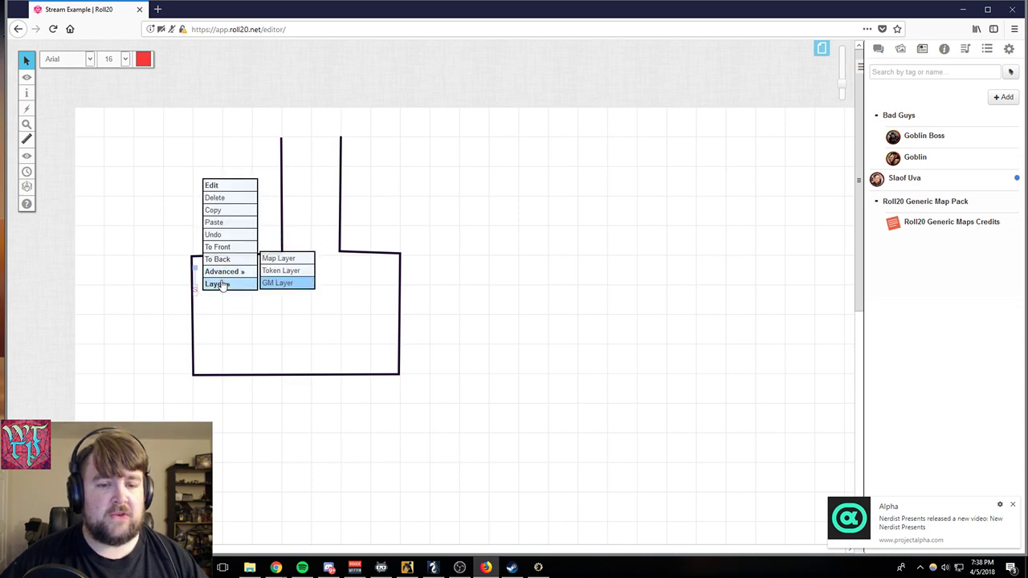
{"action": "mouse_move", "coordinate": [218, 284]}
{"action": "left_click", "coordinate": [197, 303]}
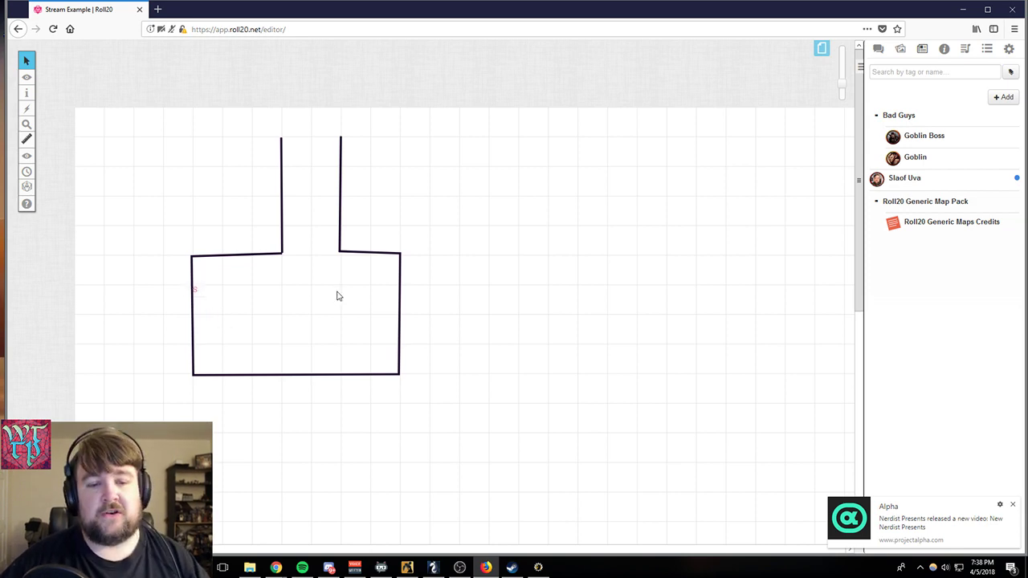
{"action": "left_click", "coordinate": [79, 102]}
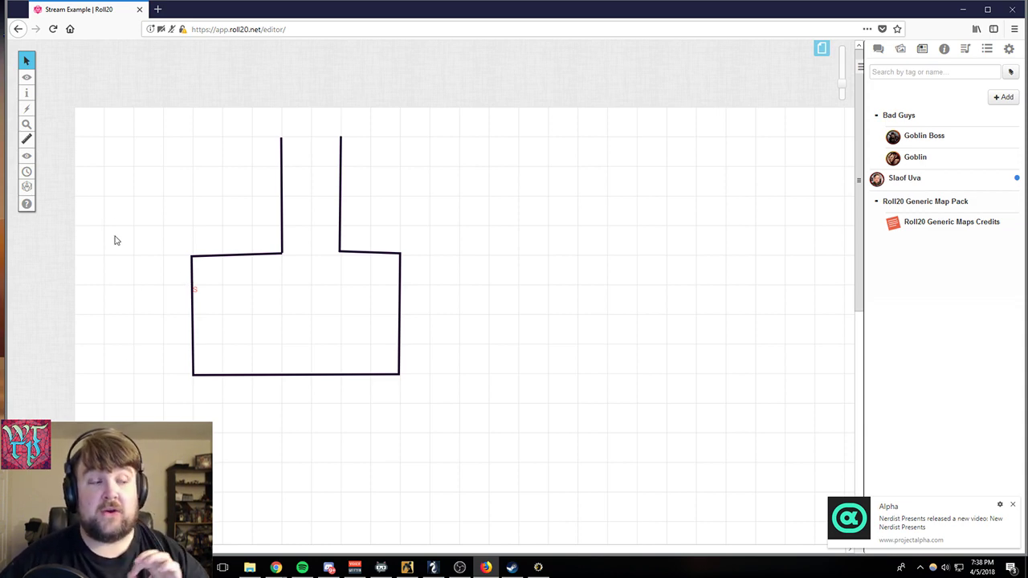
- Delete the S label from the GM layer and all corridor and room lines from the Objects & Tokens layer
{"action": "left_click_drag", "start_coordinate": [163, 110], "coordinate": [551, 452]}
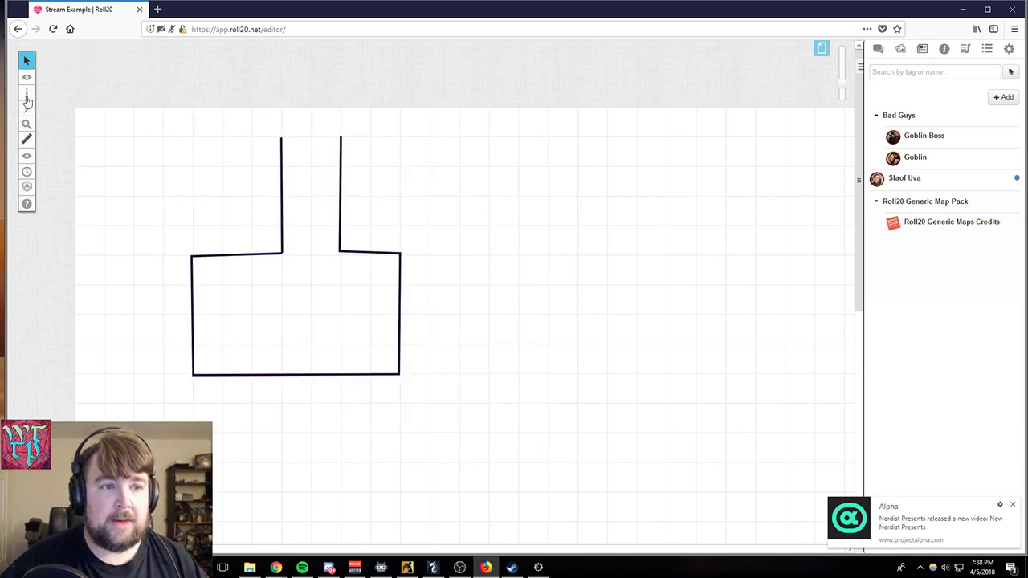
{"action": "mouse_move", "coordinate": [26, 76]}
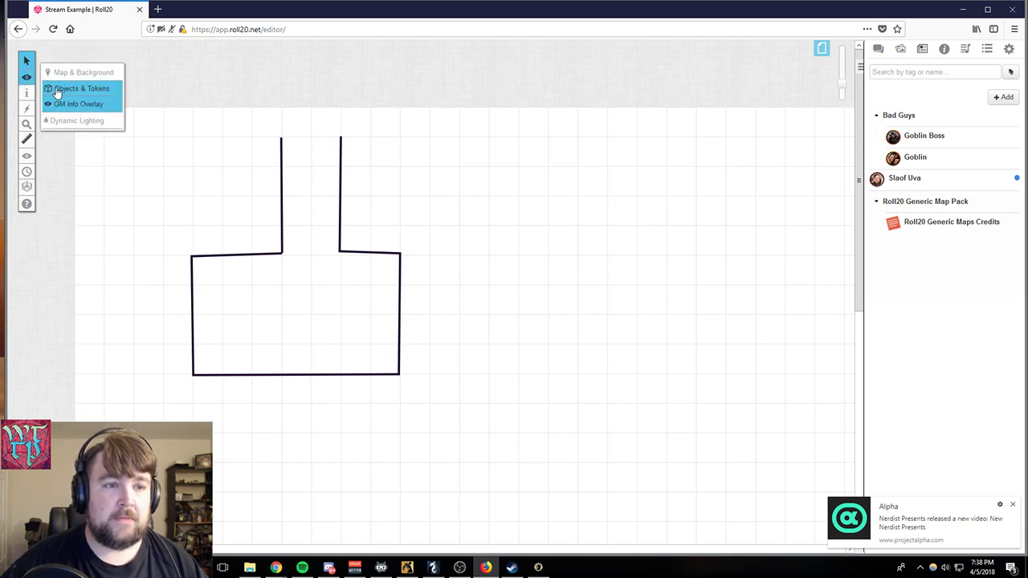
{"action": "left_click", "coordinate": [56, 90]}
{"action": "left_click_drag", "start_coordinate": [161, 121], "coordinate": [482, 435]}
{"action": "key", "text": "Delete"}
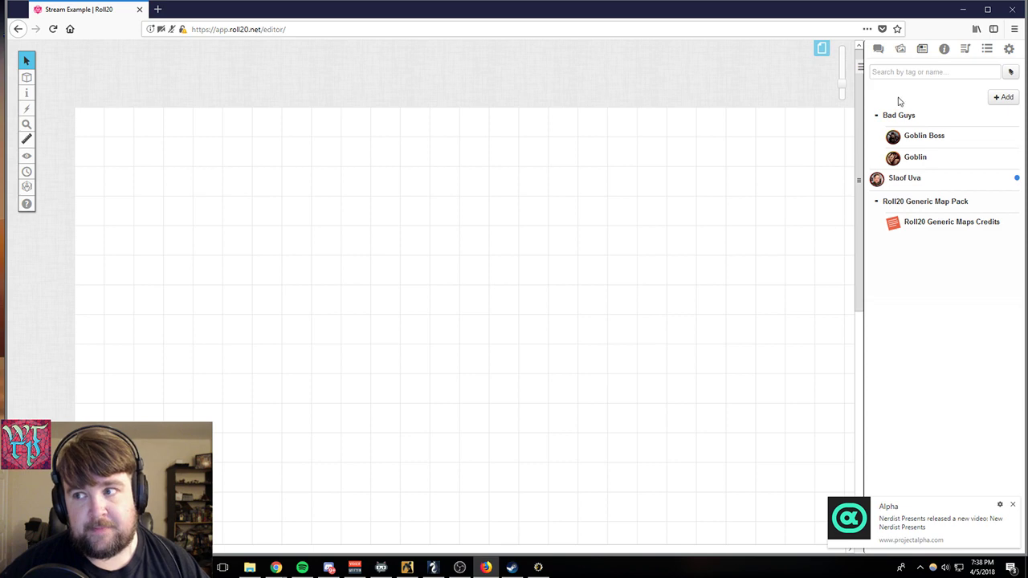
- Place SVC Small Map 1 15x15 from the Save Vs. Cave Labyrinthine premium pack at the page's upper-left corner
{"action": "left_click", "coordinate": [900, 48]}
{"action": "left_click_drag", "start_coordinate": [909, 83], "coordinate": [818, 231]}
{"action": "scroll", "coordinate": [904, 239], "scroll_direction": "up", "scroll_amount": 3}
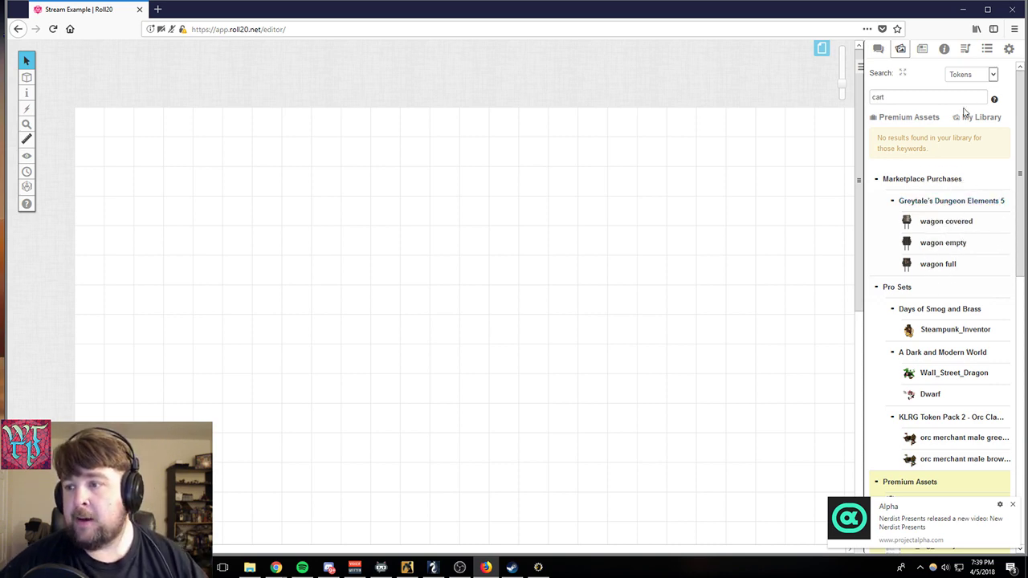
{"action": "left_click", "coordinate": [908, 118]}
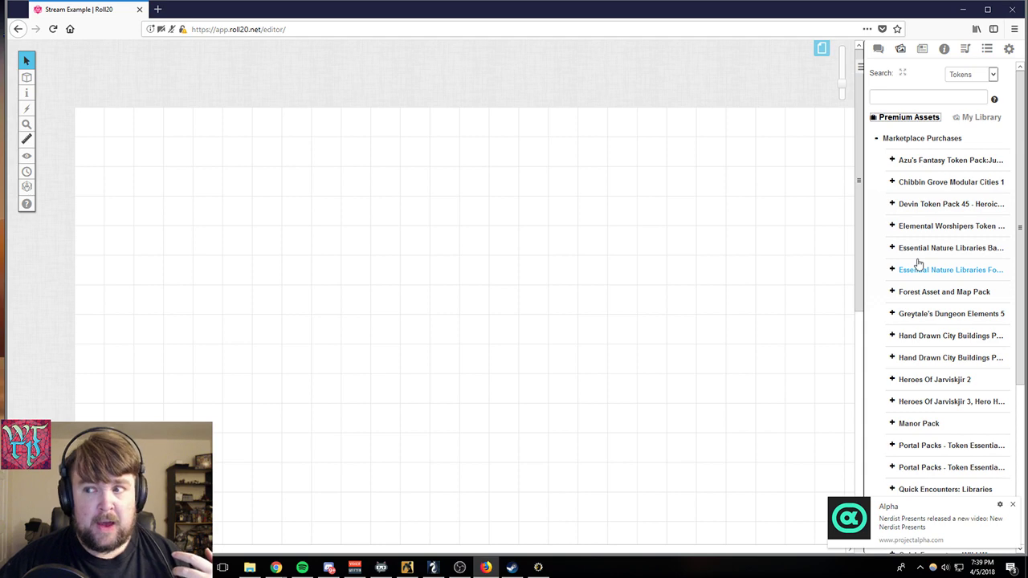
{"action": "scroll", "coordinate": [923, 321], "scroll_direction": "down", "scroll_amount": 5}
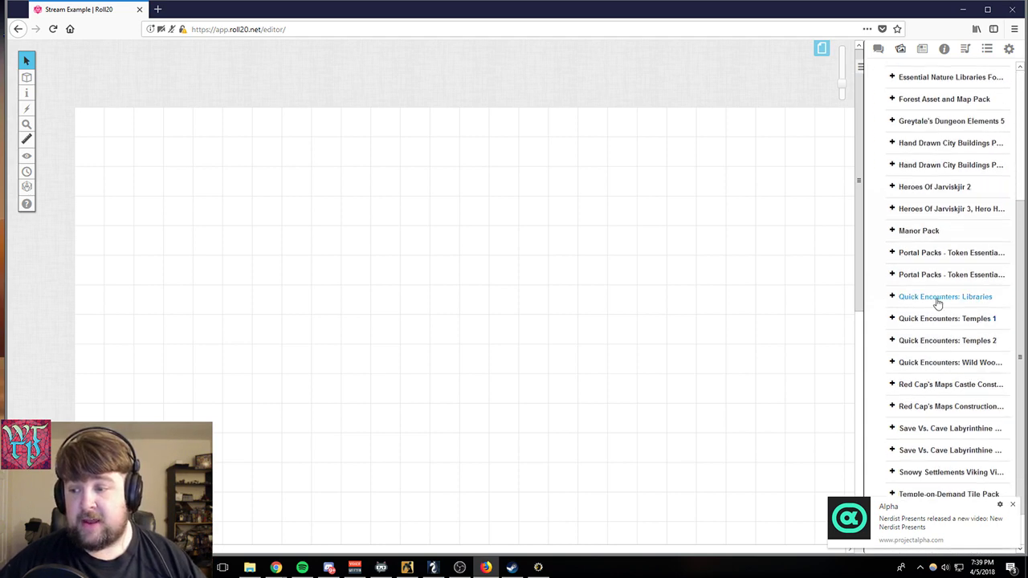
{"action": "scroll", "coordinate": [918, 265], "scroll_direction": "down", "scroll_amount": 1}
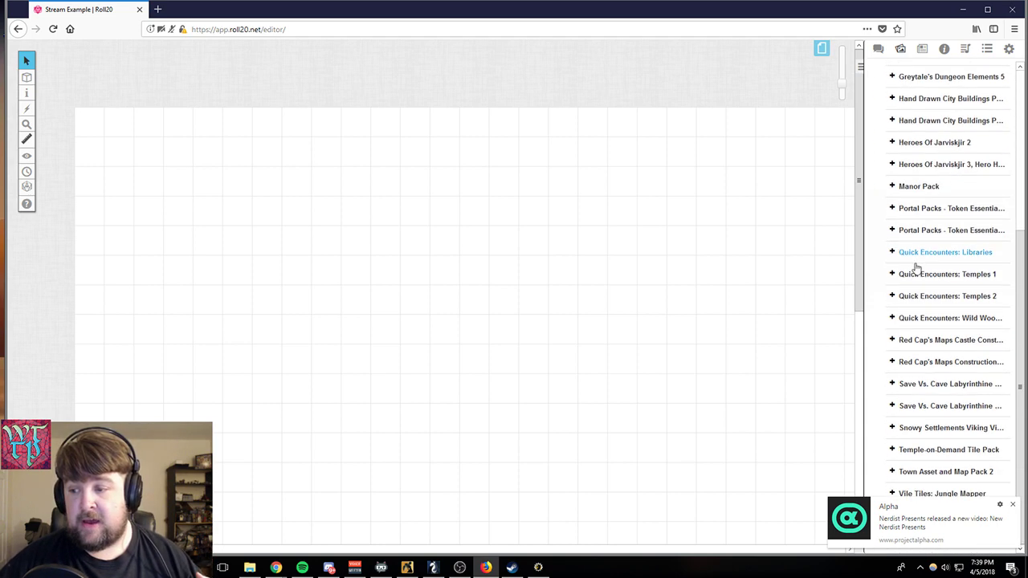
{"action": "left_click", "coordinate": [890, 385]}
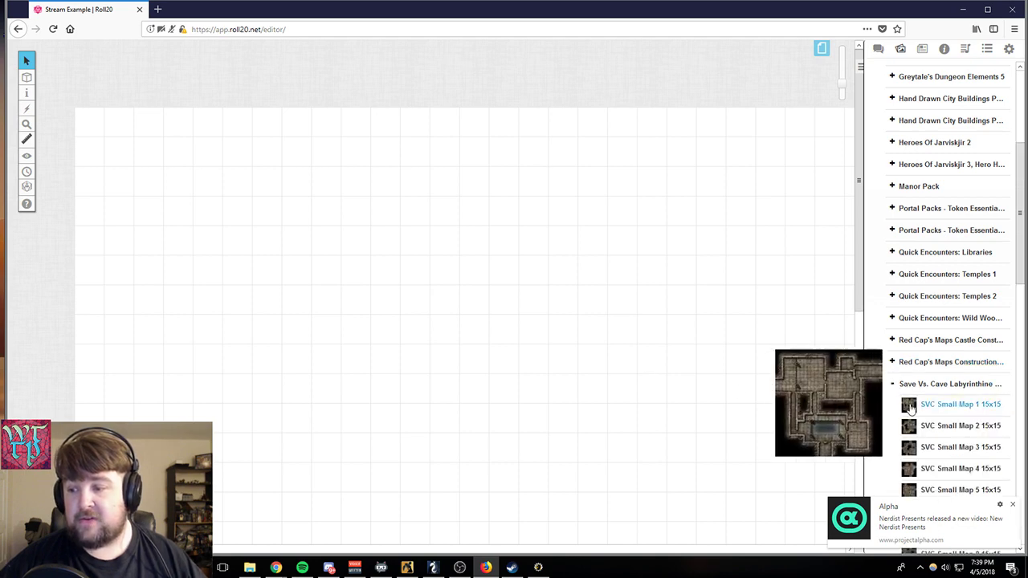
{"action": "left_click_drag", "start_coordinate": [910, 407], "coordinate": [94, 126]}
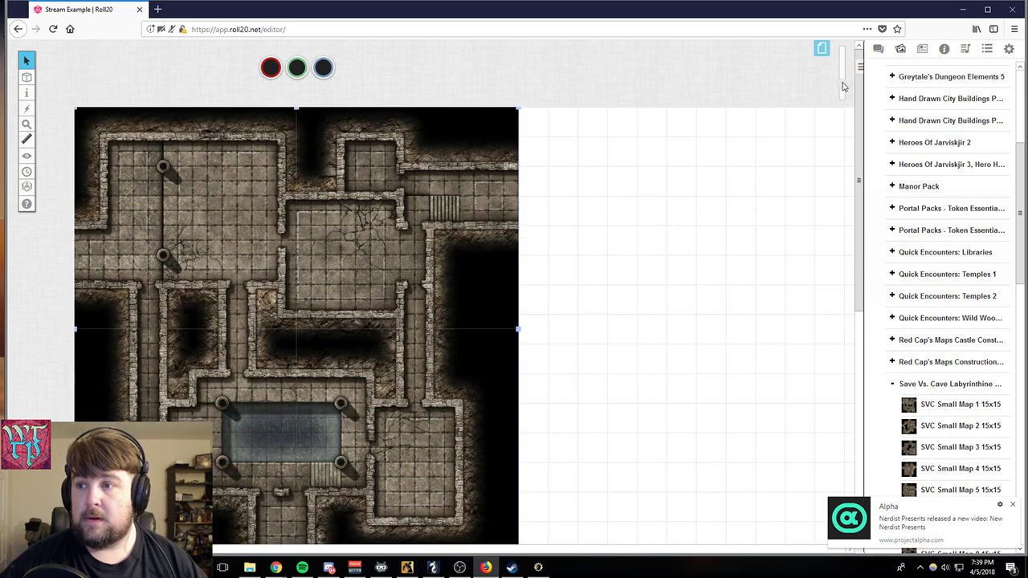
- Enlarge the dungeon map from its lower-right corner to about 20 by 20 grid squares
{"action": "mouse_move", "coordinate": [841, 85]}
{"action": "left_mouse_down"}
{"action": "mouse_move", "coordinate": [832, 107]}
{"action": "mouse_move", "coordinate": [841, 78]}
{"action": "left_mouse_up"}
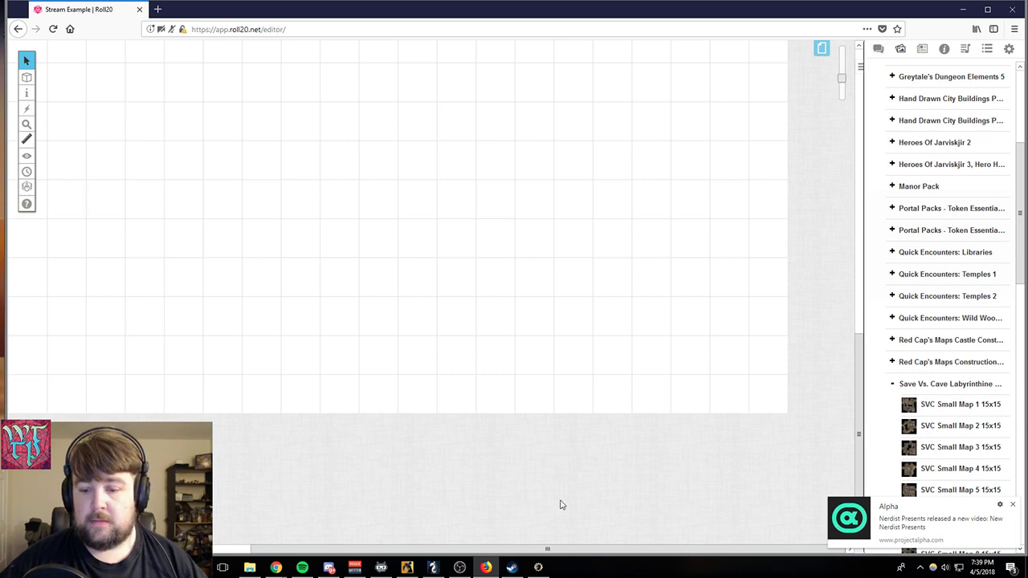
{"action": "left_click_drag", "start_coordinate": [547, 551], "coordinate": [376, 514]}
{"action": "scroll", "coordinate": [363, 274], "scroll_direction": "up", "scroll_amount": 1}
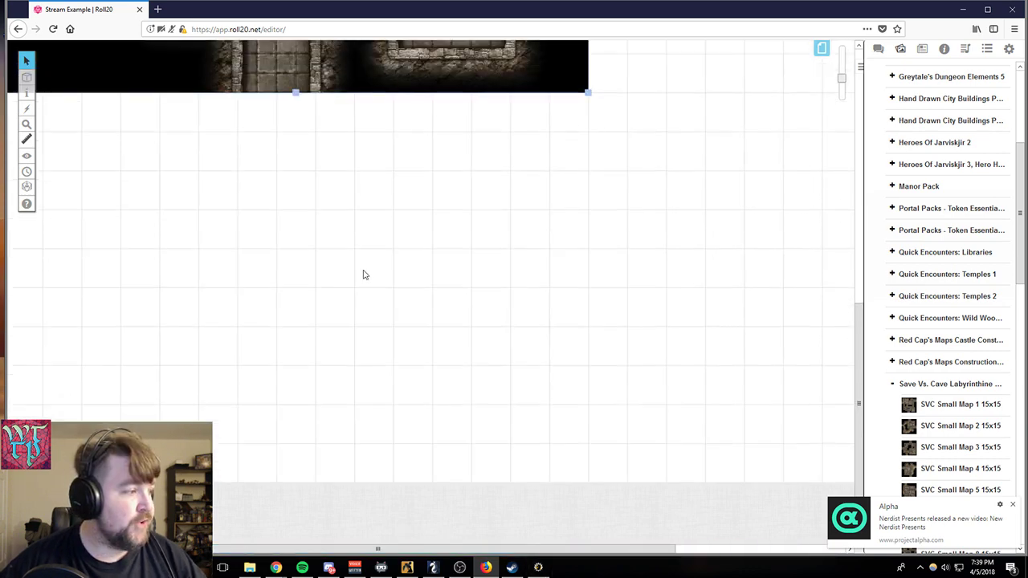
{"action": "scroll", "coordinate": [363, 274], "scroll_direction": "up", "scroll_amount": 3}
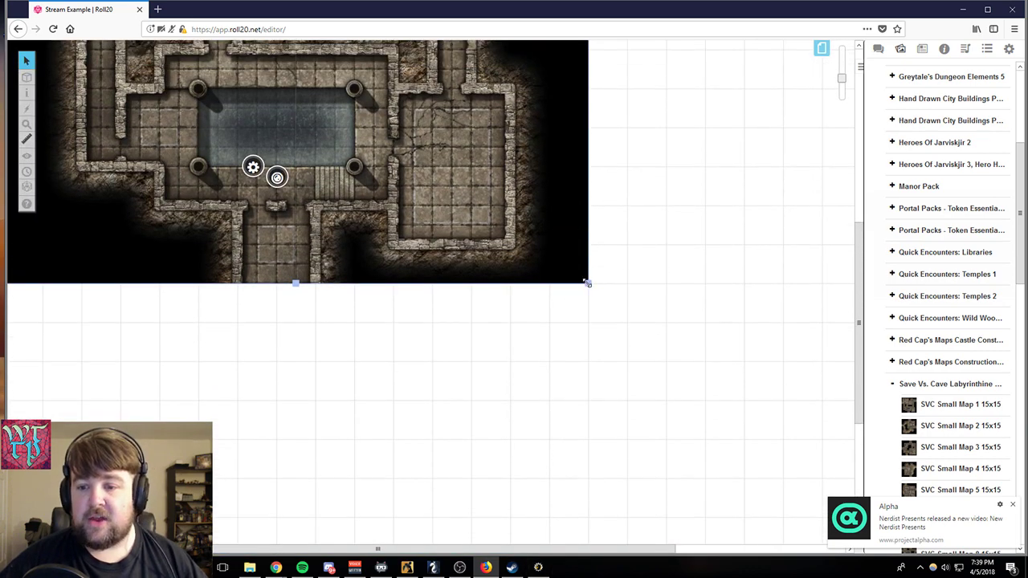
{"action": "left_click_drag", "start_coordinate": [587, 283], "coordinate": [795, 468]}
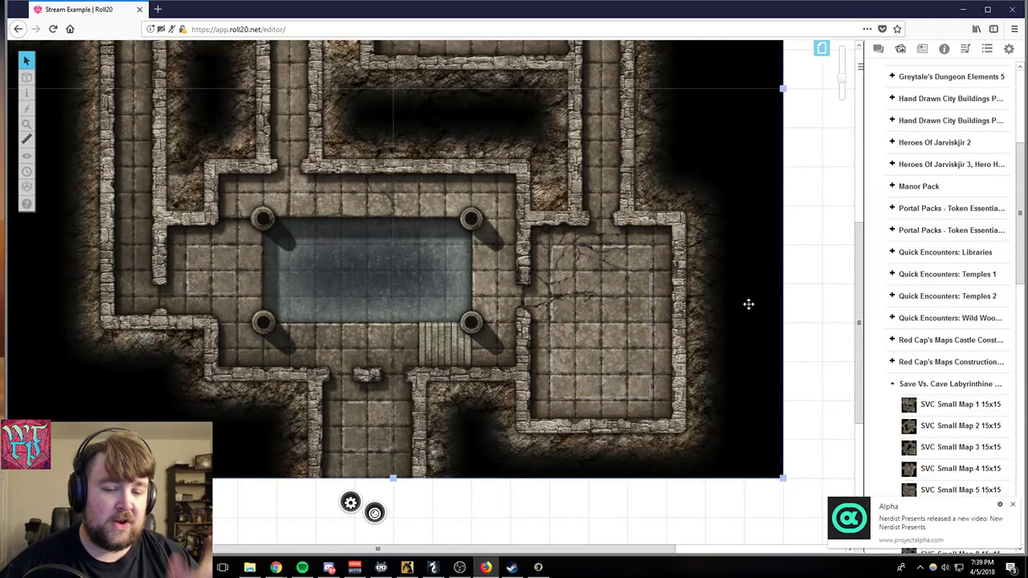
- Move the enlarged dungeon map from the token layer to the Map Layer
{"action": "scroll", "coordinate": [750, 303], "scroll_direction": "up", "scroll_amount": 3}
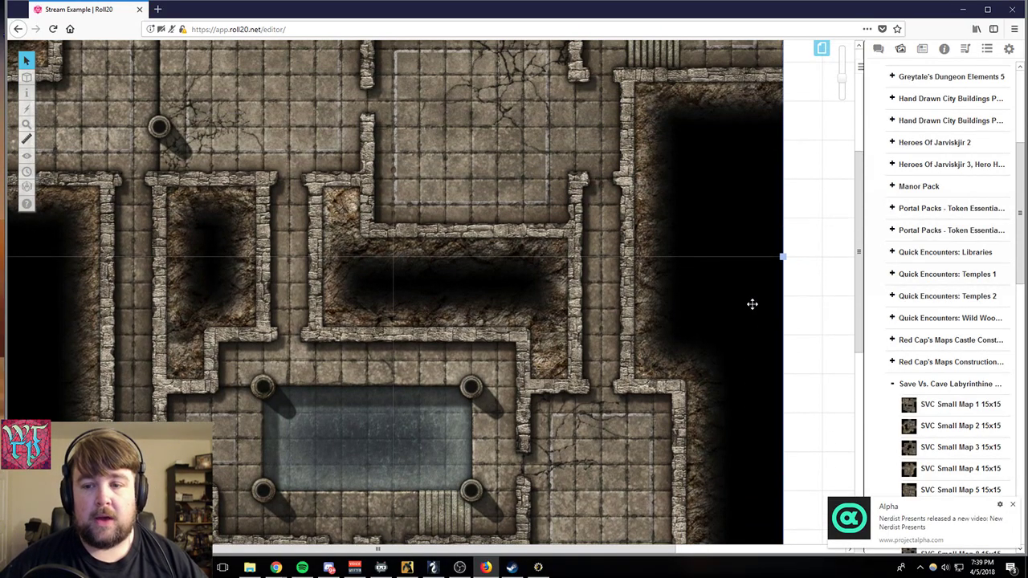
{"action": "scroll", "coordinate": [752, 303], "scroll_direction": "up", "scroll_amount": 4}
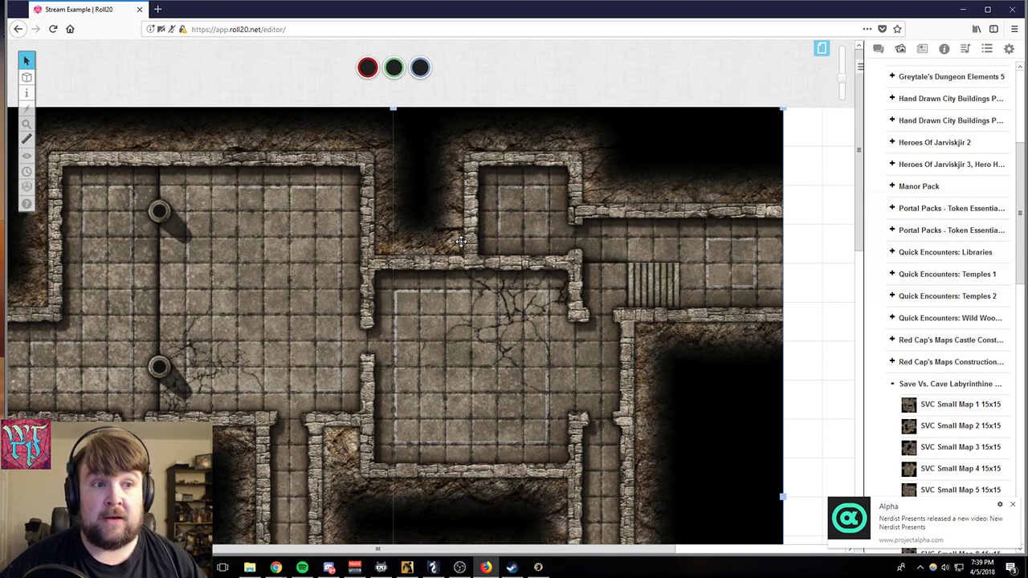
{"action": "right_click", "coordinate": [461, 240]}
{"action": "mouse_move", "coordinate": [488, 236]}
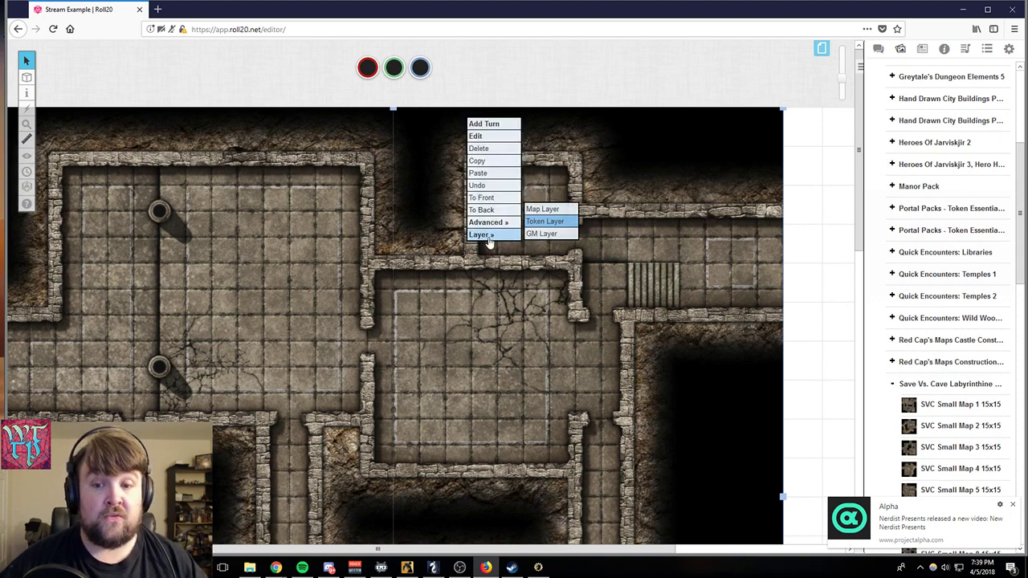
{"action": "left_click", "coordinate": [543, 208]}
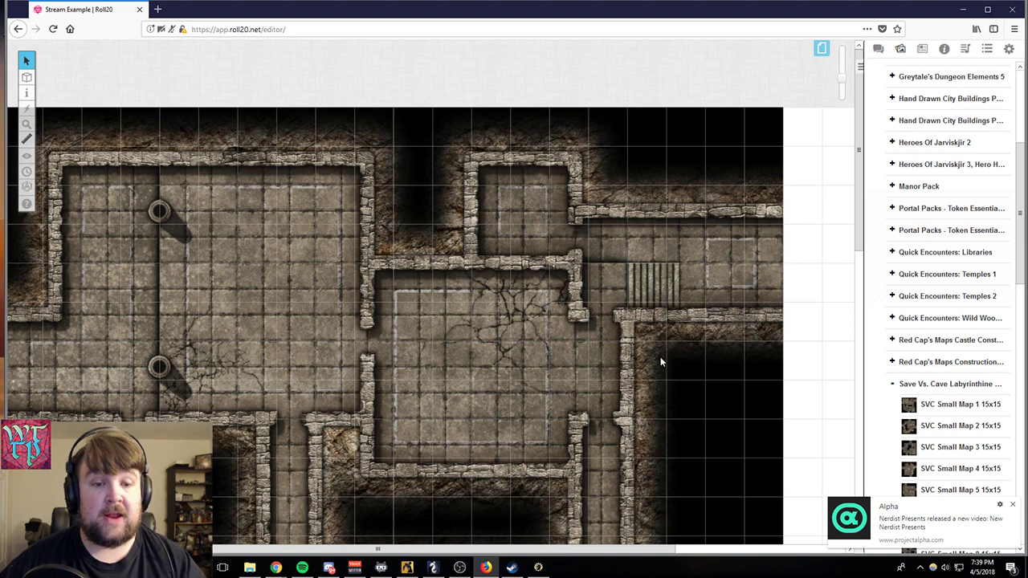
- On the Map & Background layer, set the dungeon map as a drawing and shift it freely right and down off the grid
{"action": "mouse_move", "coordinate": [28, 77]}
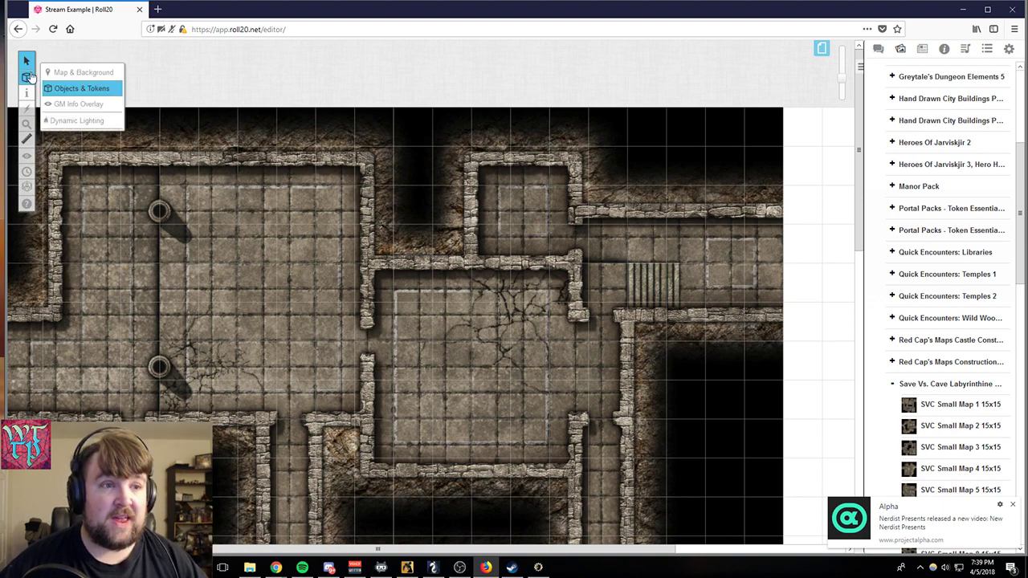
{"action": "left_click", "coordinate": [81, 72]}
{"action": "right_click", "coordinate": [215, 203]}
{"action": "mouse_move", "coordinate": [245, 186]}
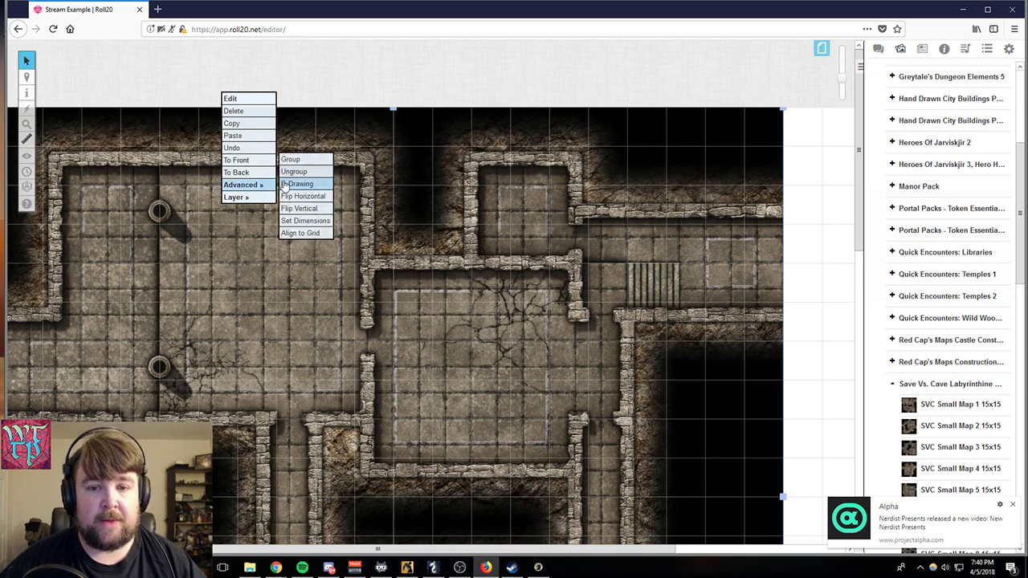
{"action": "left_click", "coordinate": [285, 184]}
{"action": "mouse_move", "coordinate": [273, 186]}
{"action": "left_mouse_down"}
{"action": "mouse_move", "coordinate": [304, 187]}
{"action": "mouse_move", "coordinate": [286, 184]}
{"action": "mouse_move", "coordinate": [286, 208]}
{"action": "mouse_move", "coordinate": [298, 251]}
{"action": "mouse_move", "coordinate": [328, 279]}
{"action": "left_mouse_up"}
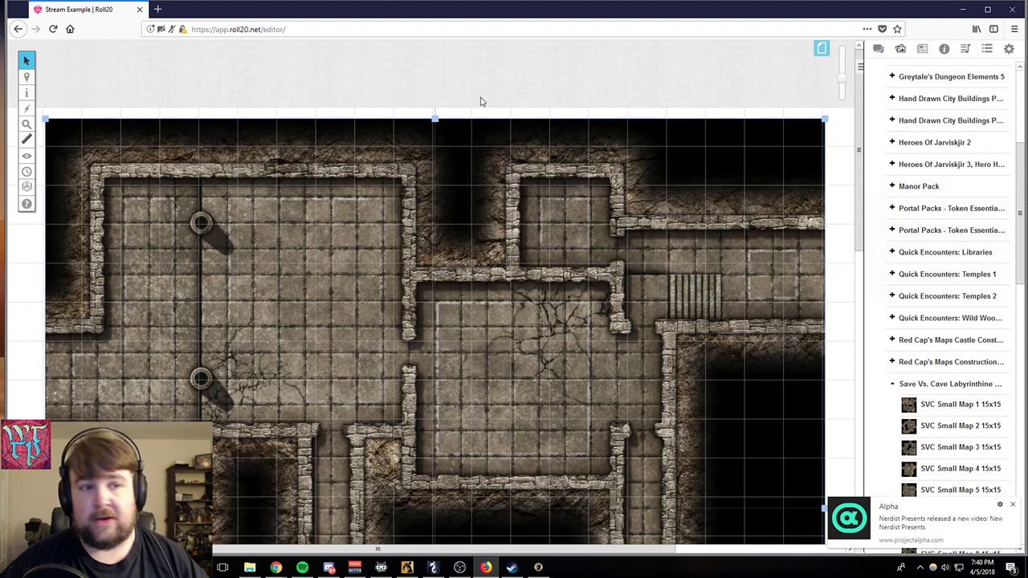
- Switch to the Objects & Tokens layer and place a Goblin token from the compendium beside the small upper room
{"action": "mouse_move", "coordinate": [26, 93]}
{"action": "left_click", "coordinate": [73, 89]}
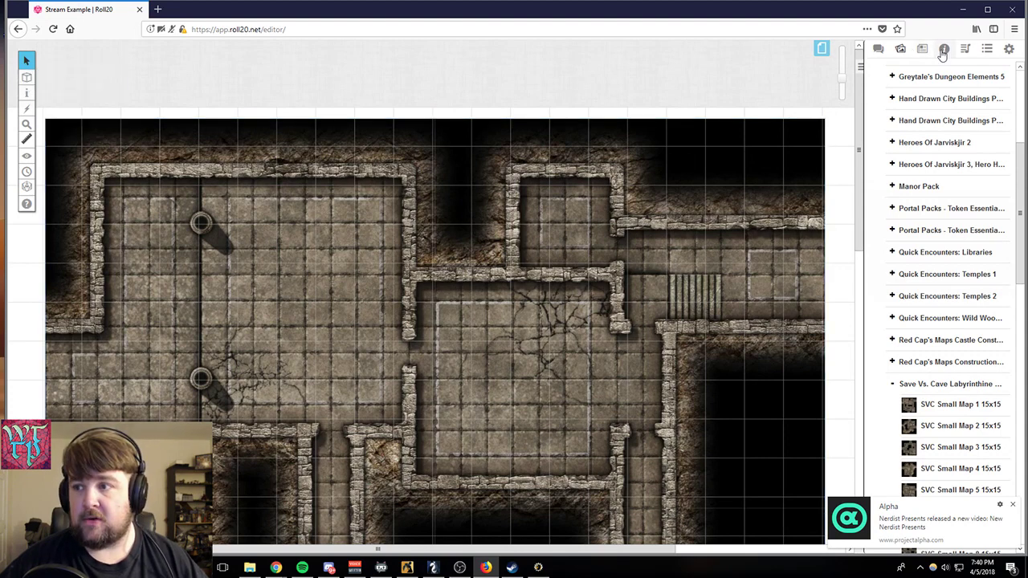
{"action": "left_click", "coordinate": [944, 48]}
{"action": "left_click_drag", "start_coordinate": [920, 138], "coordinate": [521, 252]}
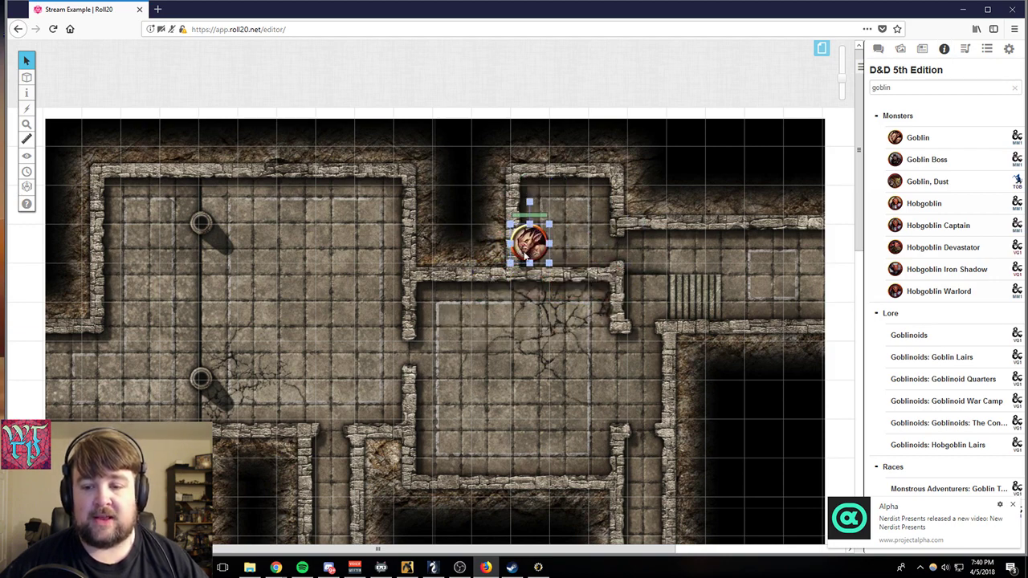
- Set the goblin token as a drawing and move it off-grid to the upper-left corner of the central room
{"action": "right_click", "coordinate": [526, 250]}
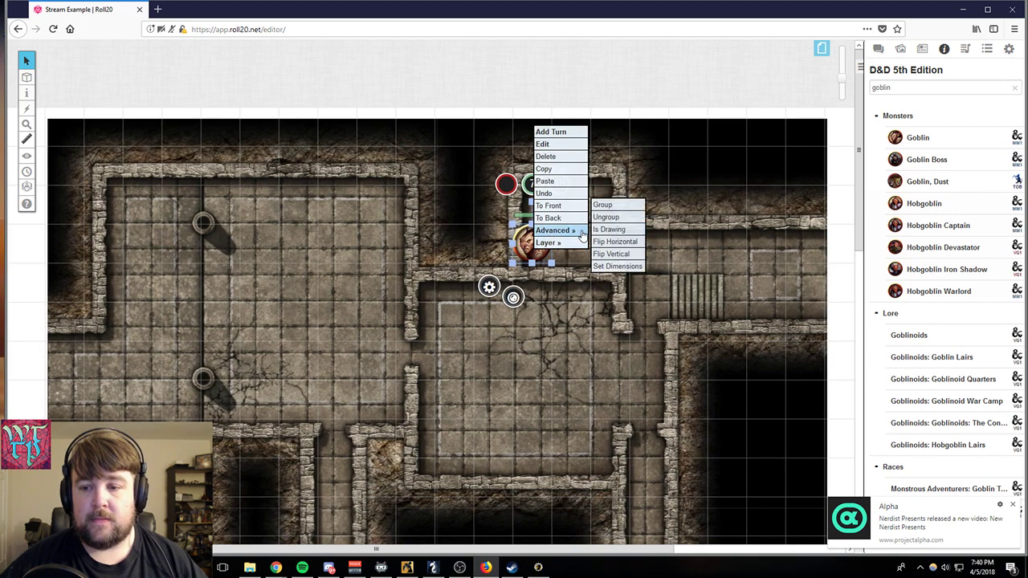
{"action": "left_click", "coordinate": [596, 230]}
{"action": "mouse_move", "coordinate": [542, 242]}
{"action": "left_mouse_down"}
{"action": "mouse_move", "coordinate": [510, 191]}
{"action": "mouse_move", "coordinate": [502, 285]}
{"action": "left_mouse_up"}
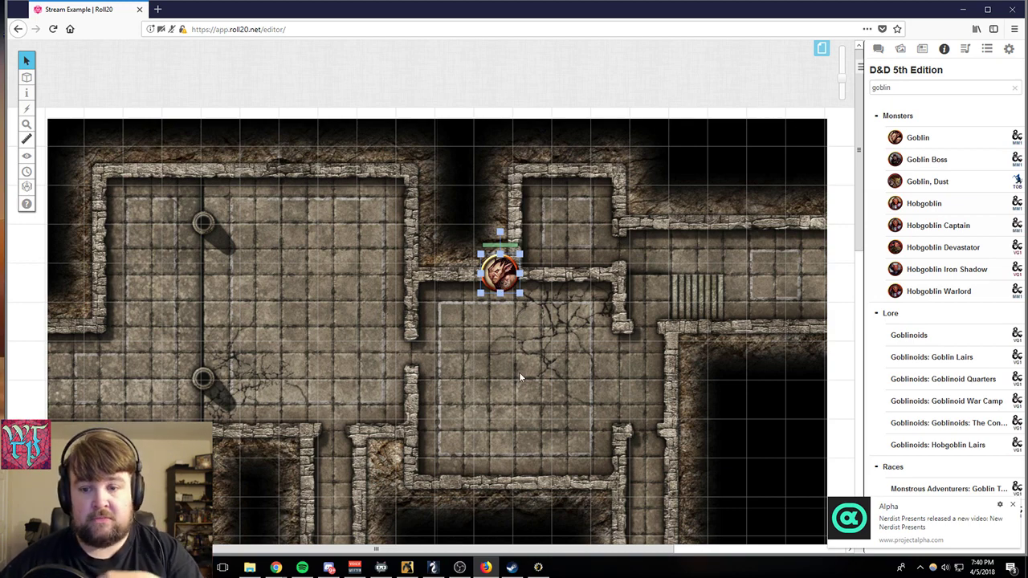
{"action": "left_click_drag", "start_coordinate": [511, 261], "coordinate": [454, 319]}
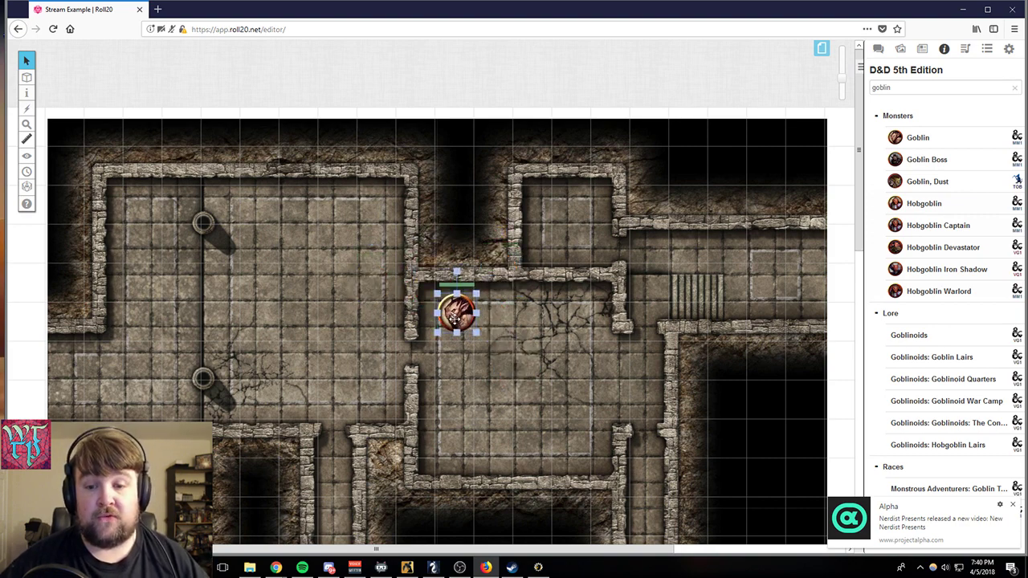
- Turn off the goblin token's Is Drawing setting and delete the token
{"action": "right_click", "coordinate": [454, 320]}
{"action": "mouse_move", "coordinate": [484, 304]}
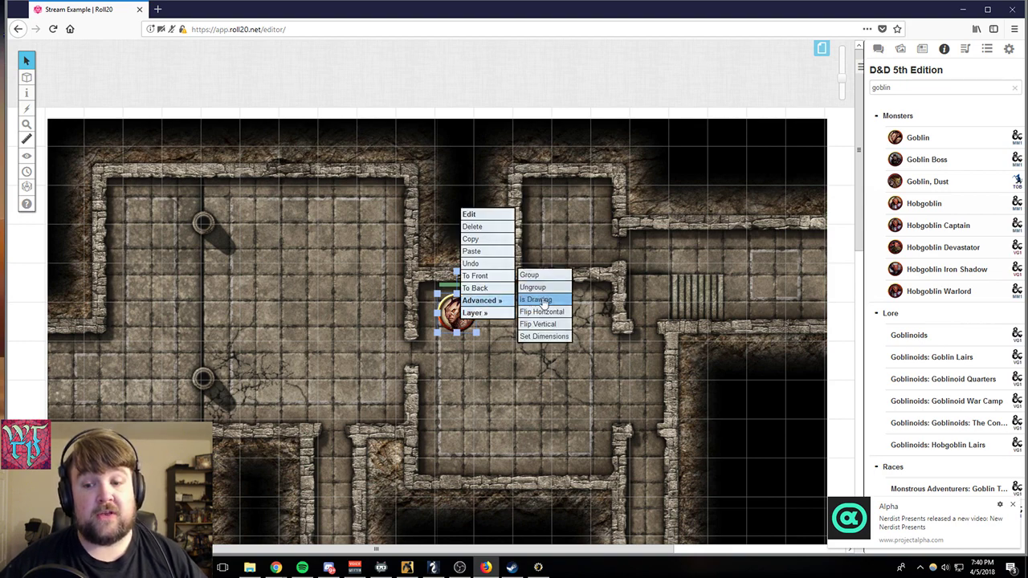
{"action": "left_click", "coordinate": [535, 299]}
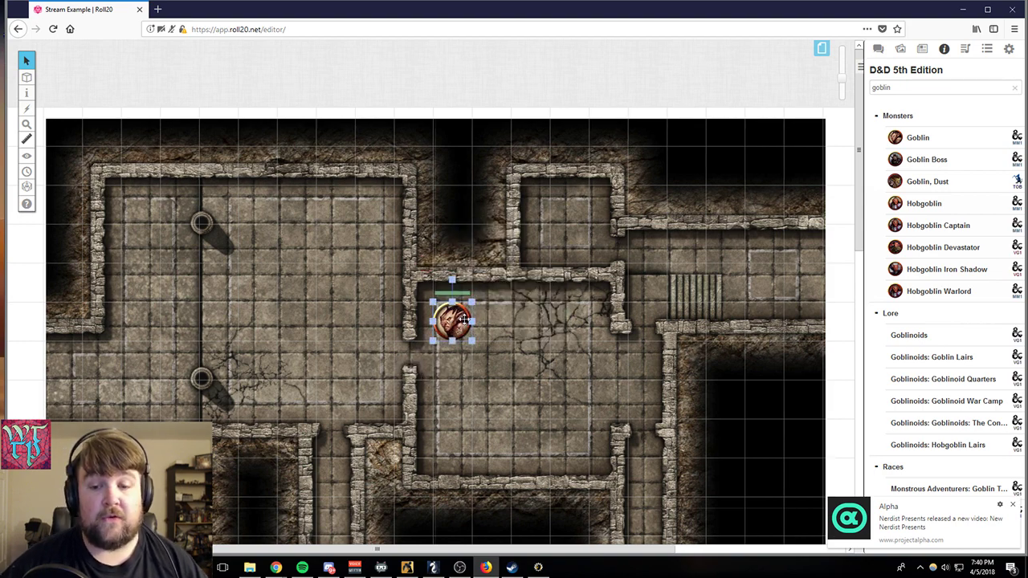
{"action": "right_click", "coordinate": [462, 320]}
{"action": "mouse_move", "coordinate": [460, 319]}
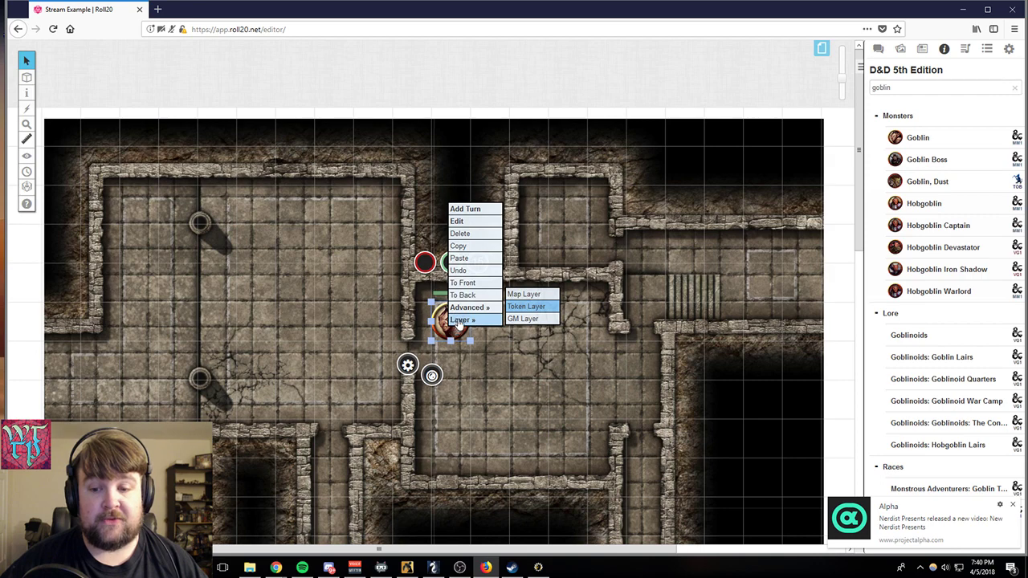
{"action": "left_click", "coordinate": [467, 233]}
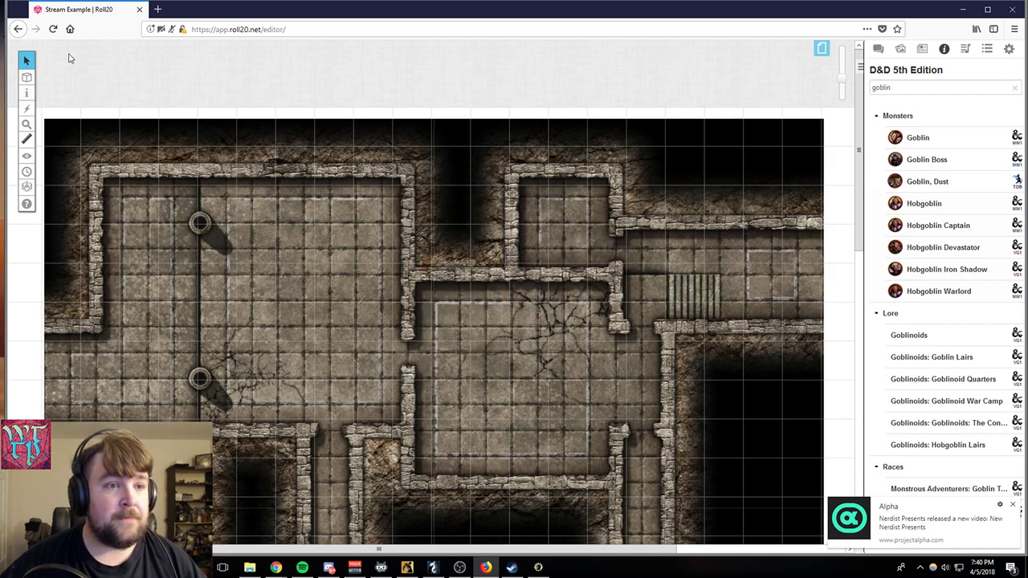
- On the Map & Background layer, move the dungeon map slightly right and up to meet the page's top edge
{"action": "mouse_move", "coordinate": [26, 76]}
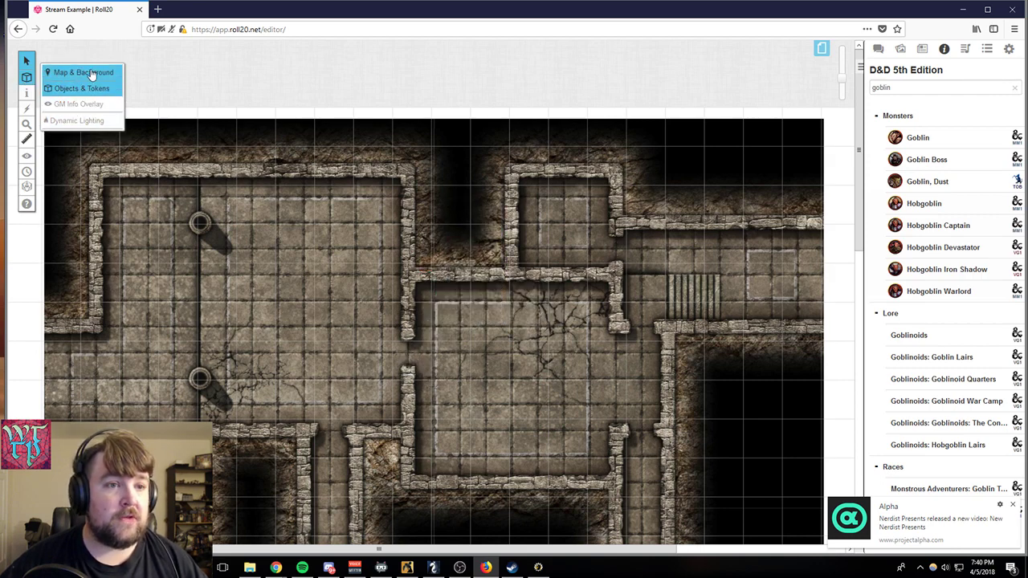
{"action": "left_click", "coordinate": [90, 73]}
{"action": "left_click_drag", "start_coordinate": [242, 209], "coordinate": [272, 198]}
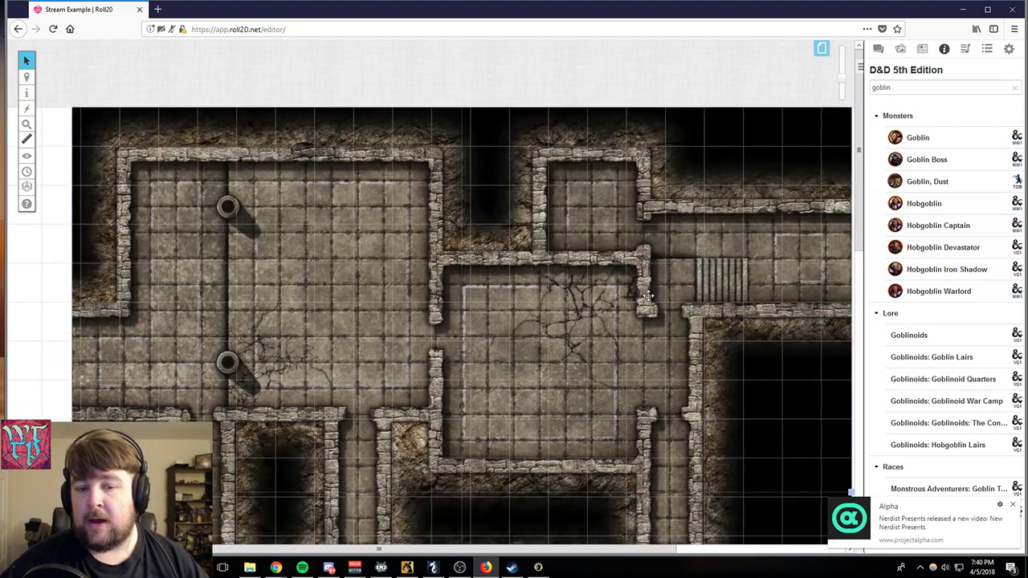
{"action": "scroll", "coordinate": [648, 296], "scroll_direction": "down", "scroll_amount": 3}
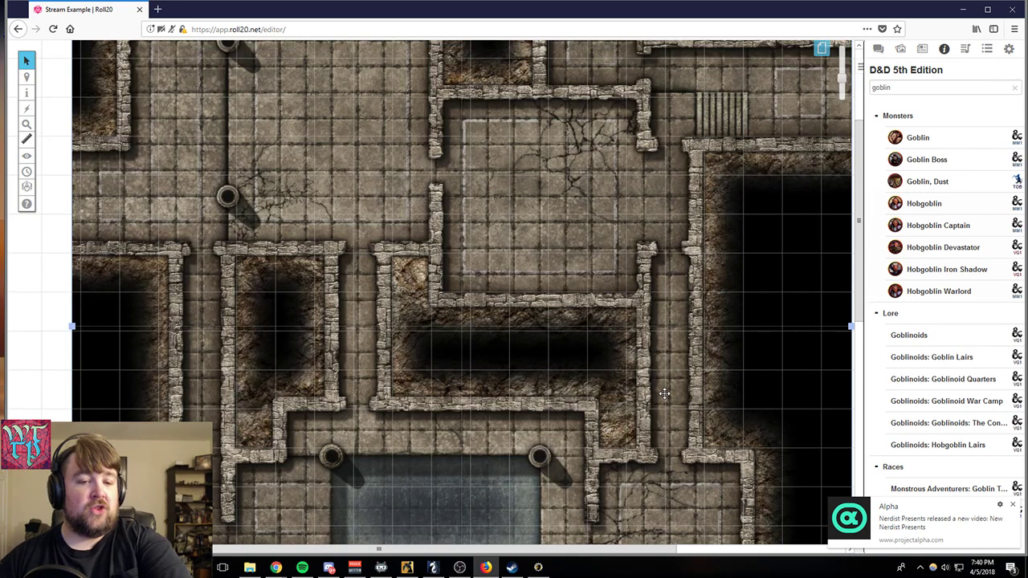
{"action": "scroll", "coordinate": [665, 394], "scroll_direction": "down", "scroll_amount": 2}
{"action": "scroll", "coordinate": [665, 394], "scroll_direction": "down", "scroll_amount": 2}
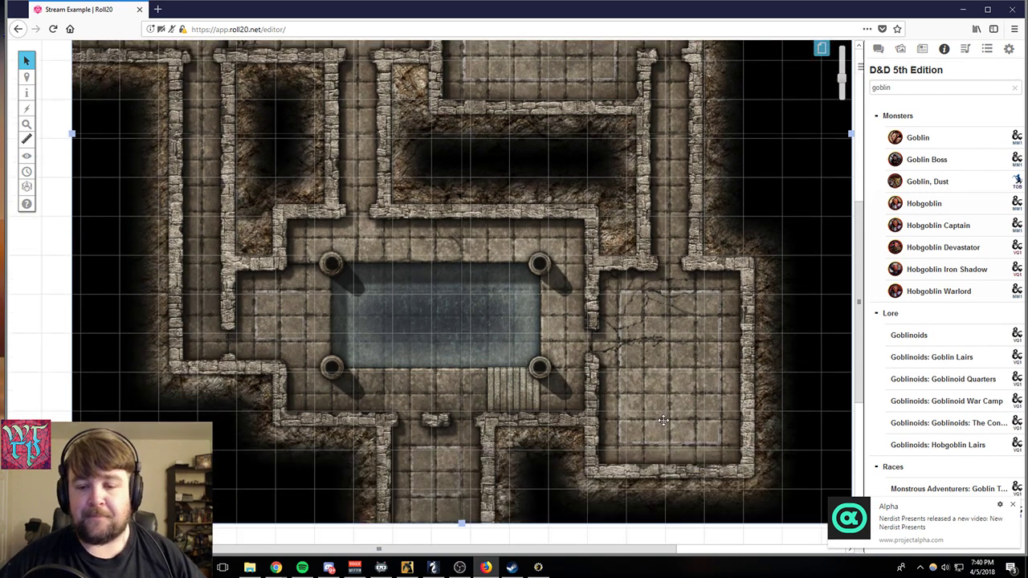
{"action": "left_click", "coordinate": [210, 233]}
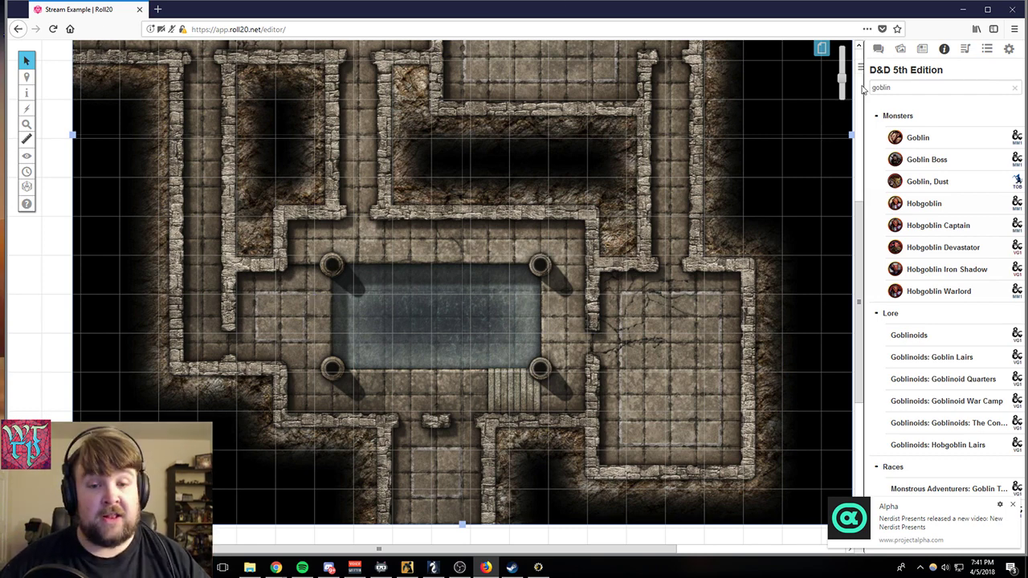
- In the premium art assets, collapse the marketplace purchases and expand the Chaotic Conjuration set under Pro Sets
{"action": "left_click", "coordinate": [900, 48]}
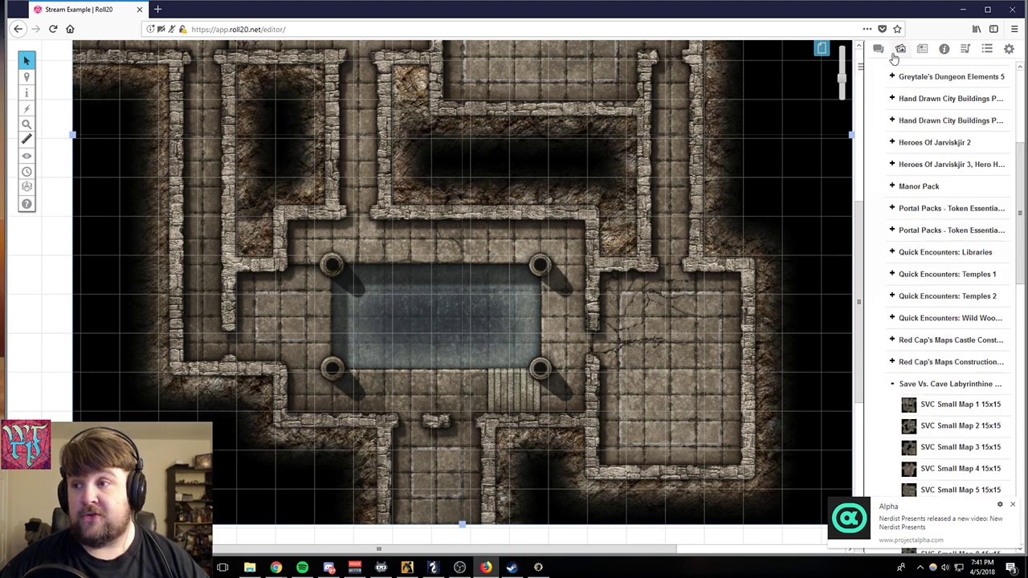
{"action": "left_click", "coordinate": [901, 384]}
{"action": "scroll", "coordinate": [901, 361], "scroll_direction": "up", "scroll_amount": 5}
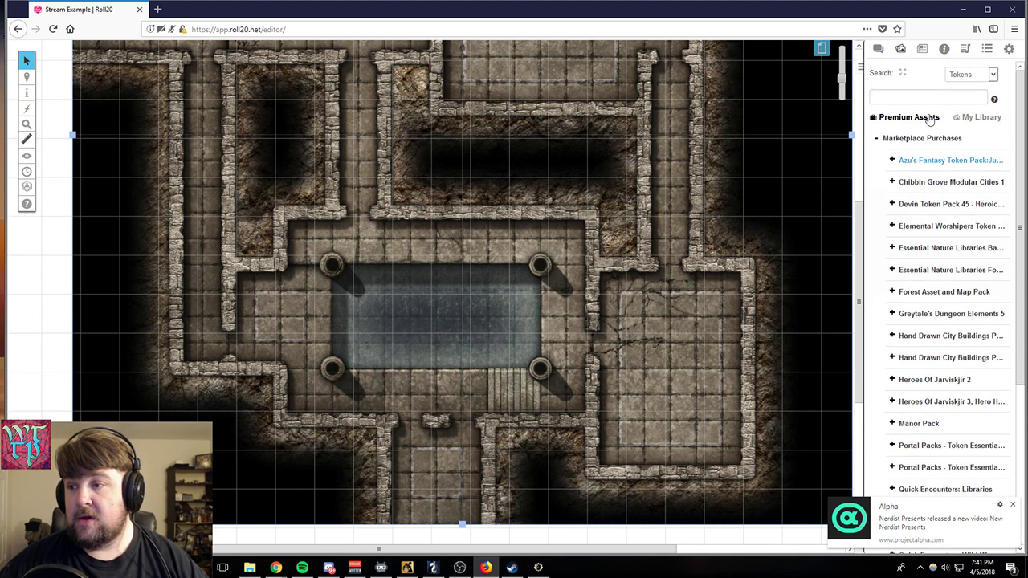
{"action": "scroll", "coordinate": [883, 264], "scroll_direction": "down", "scroll_amount": 3}
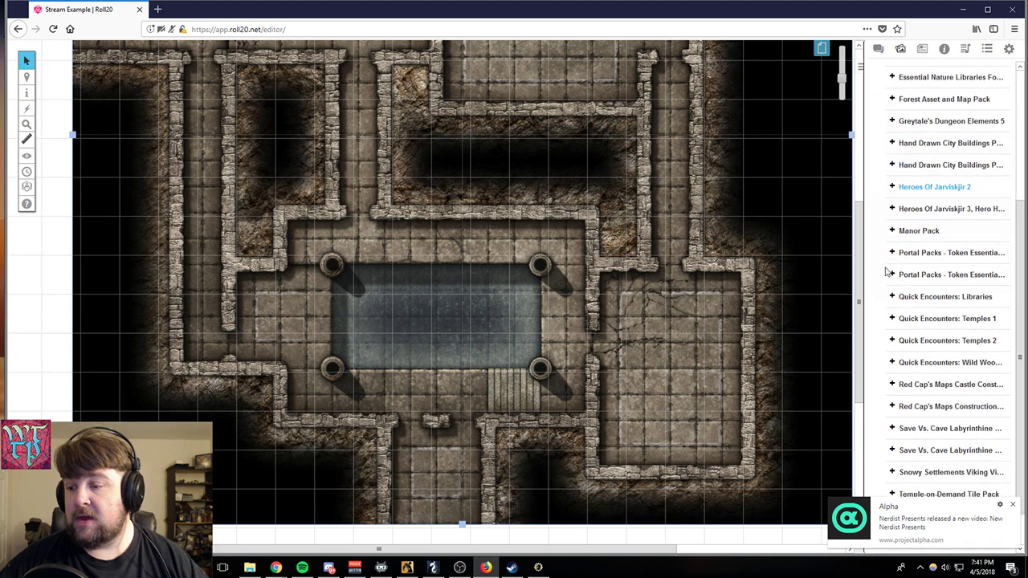
{"action": "scroll", "coordinate": [886, 273], "scroll_direction": "down", "scroll_amount": 1}
{"action": "scroll", "coordinate": [889, 160], "scroll_direction": "up", "scroll_amount": 4}
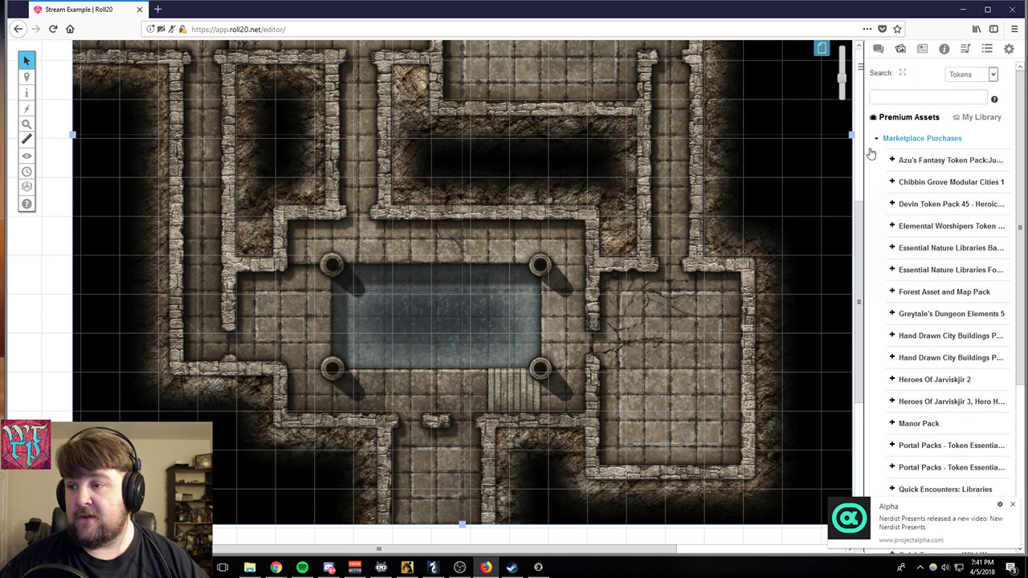
{"action": "left_click", "coordinate": [876, 139]}
{"action": "left_click", "coordinate": [876, 161]}
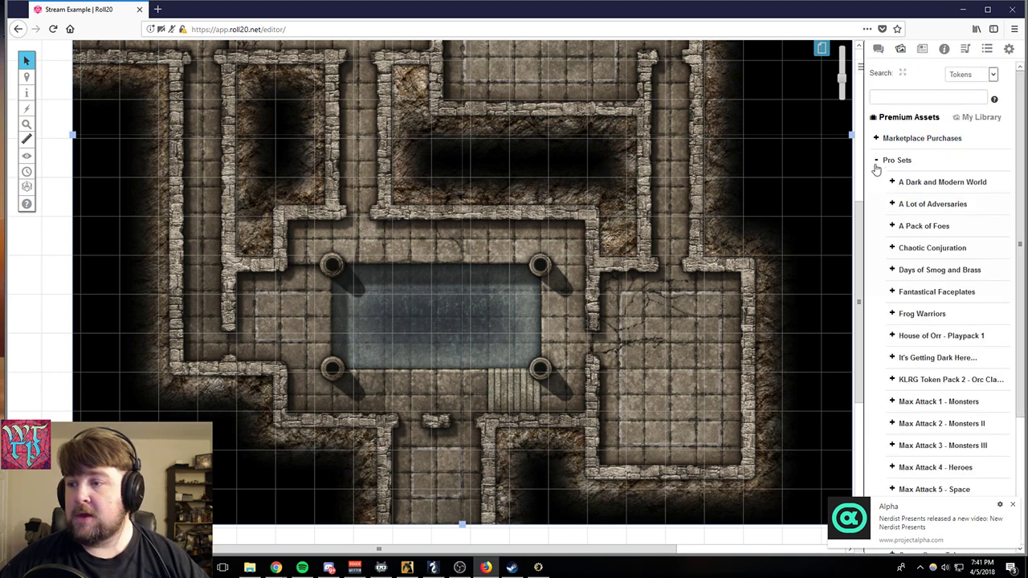
{"action": "left_click", "coordinate": [891, 248]}
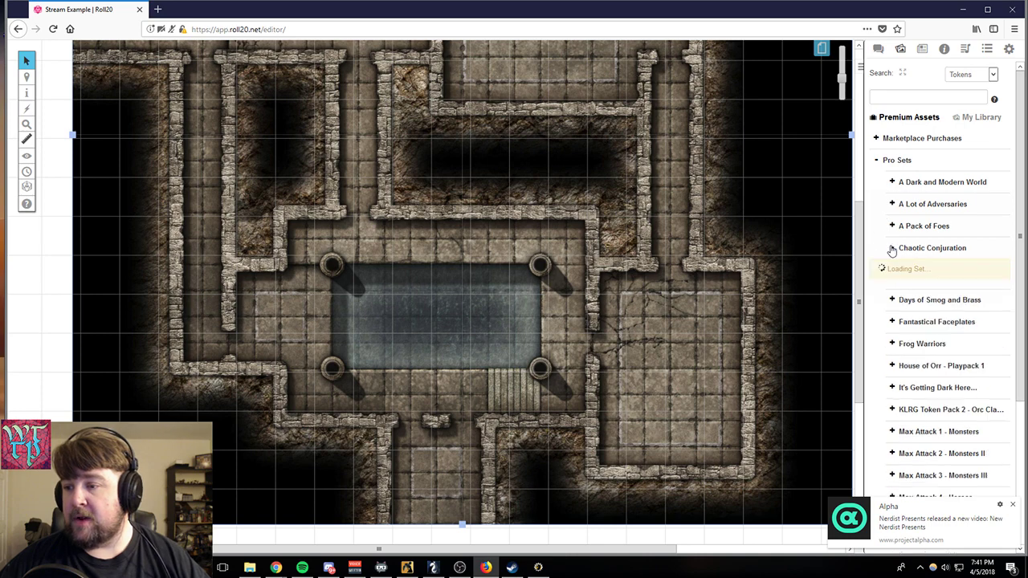
{"action": "scroll", "coordinate": [906, 316], "scroll_direction": "down", "scroll_amount": 3}
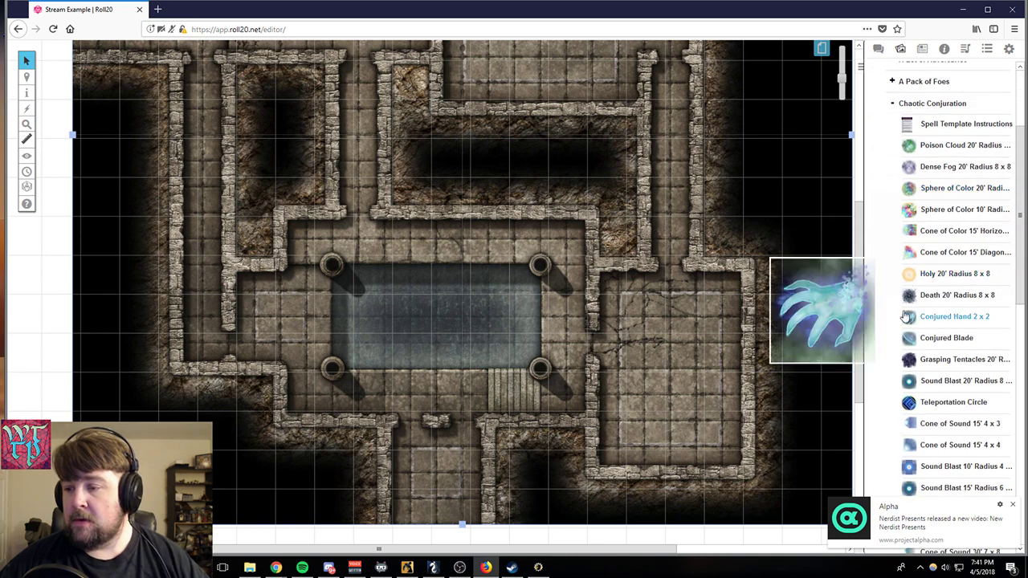
- Place Conjured Hand 2 x 2 in the lower-right room on the map layer and shrink it to 2 by 2 grid squares
{"action": "left_click_drag", "start_coordinate": [906, 316], "coordinate": [693, 384]}
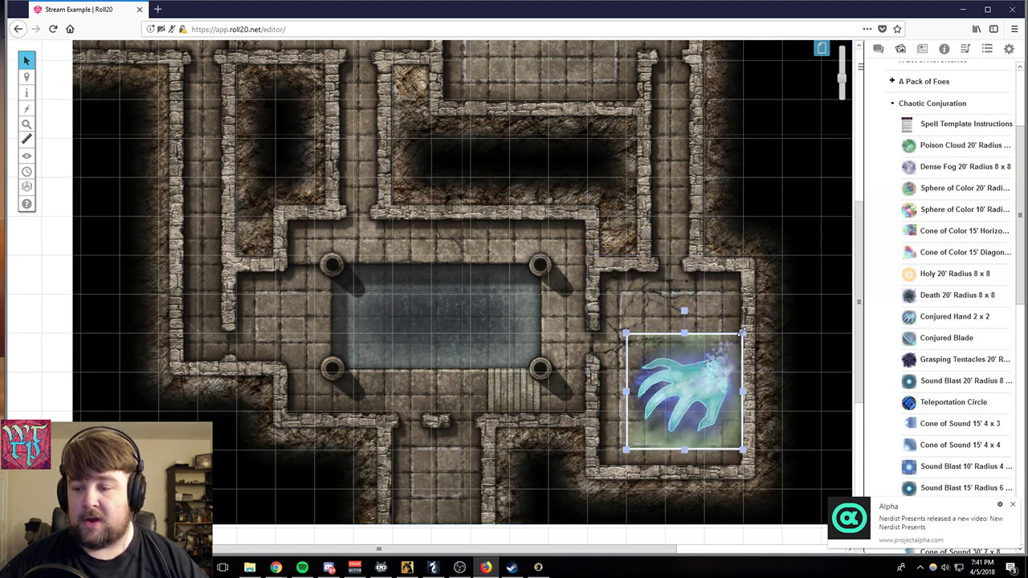
{"action": "left_click_drag", "start_coordinate": [741, 332], "coordinate": [706, 351]}
{"action": "left_click_drag", "start_coordinate": [668, 414], "coordinate": [680, 371]}
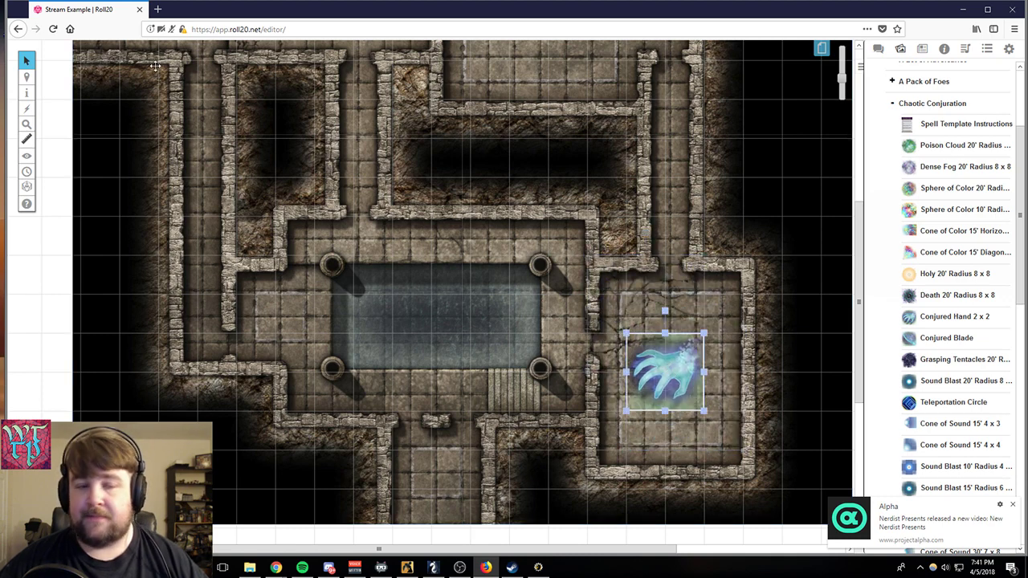
- Switch to the Objects & Tokens layer and try to move the conjured hand toward the room's upper doorway
{"action": "mouse_move", "coordinate": [20, 81]}
{"action": "left_click", "coordinate": [48, 90]}
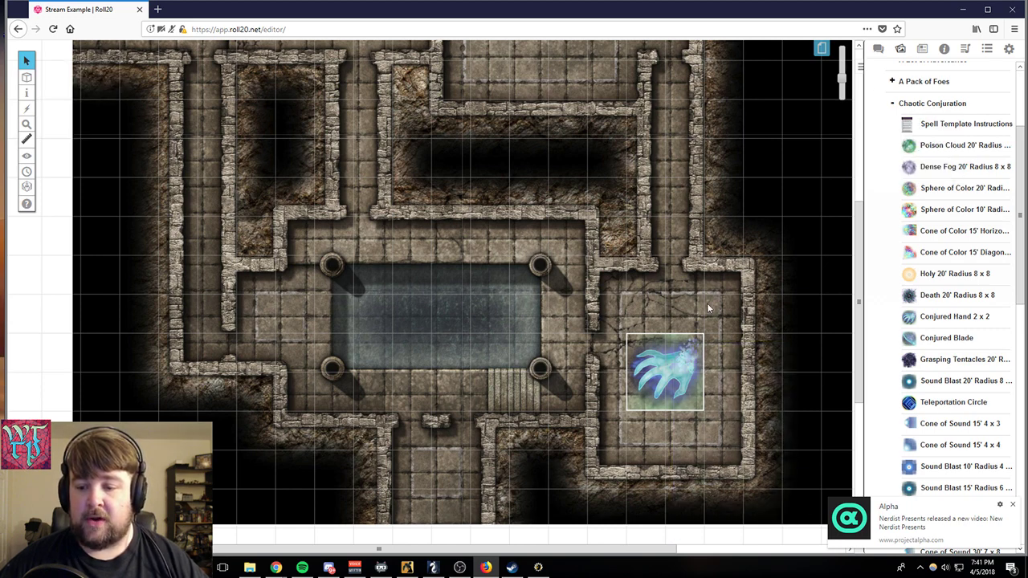
{"action": "left_click_drag", "start_coordinate": [673, 377], "coordinate": [684, 273]}
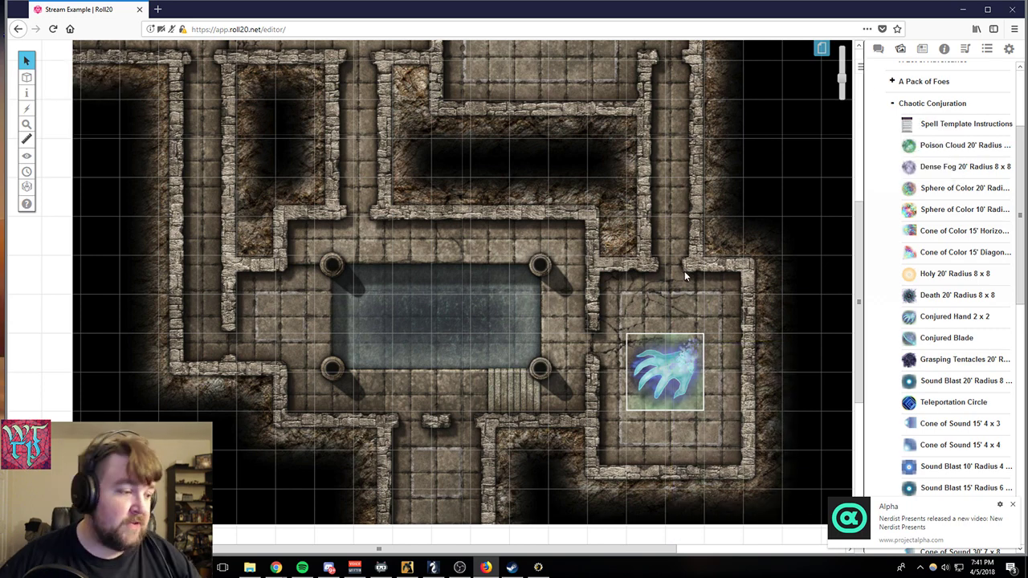
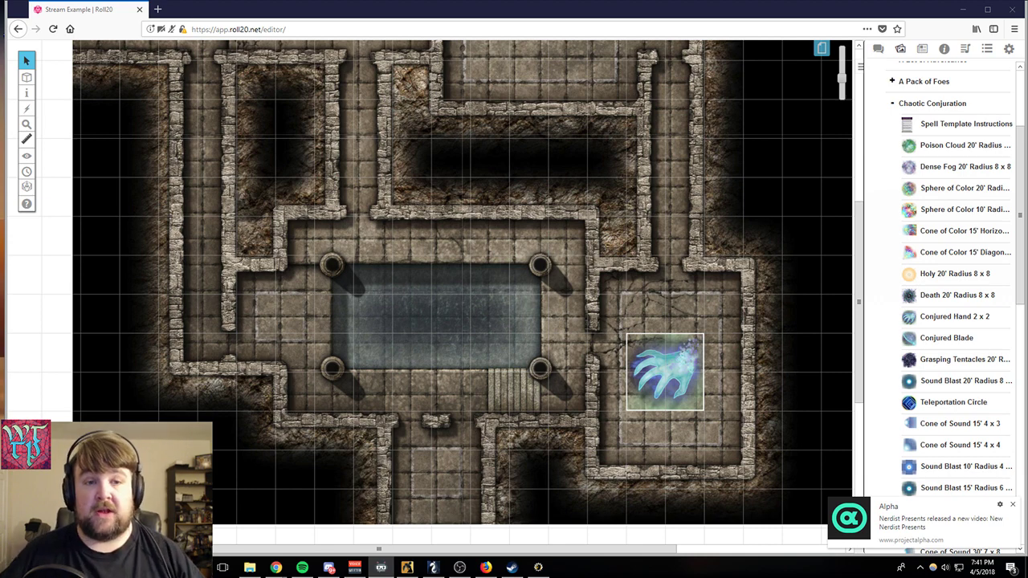
- Switch to the GM Info Overlay layer and ping a spot in the large pillared room of the dungeon map
{"action": "scroll", "coordinate": [372, 255], "scroll_direction": "up", "scroll_amount": 8}
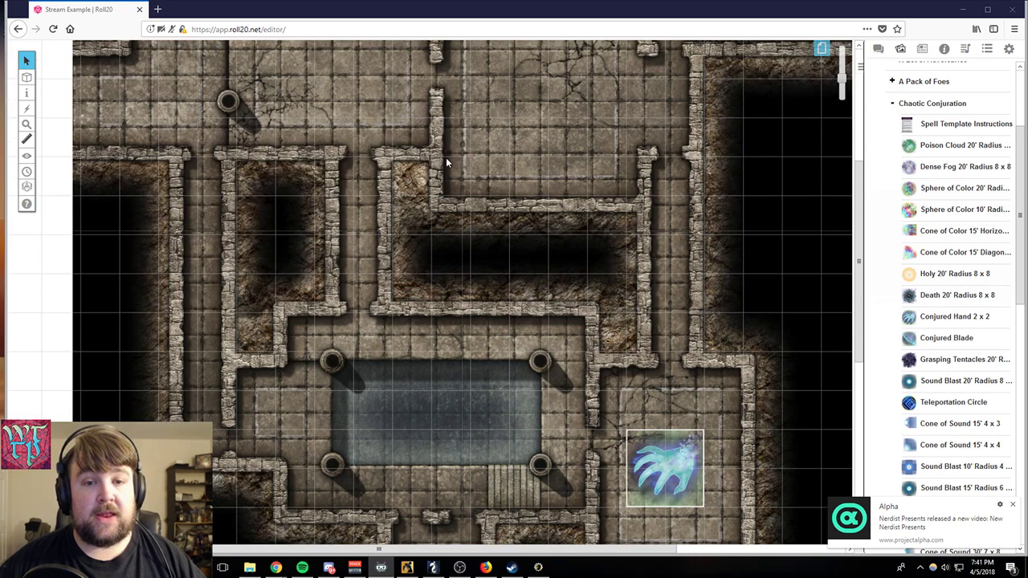
{"action": "scroll", "coordinate": [506, 185], "scroll_direction": "down", "scroll_amount": 6}
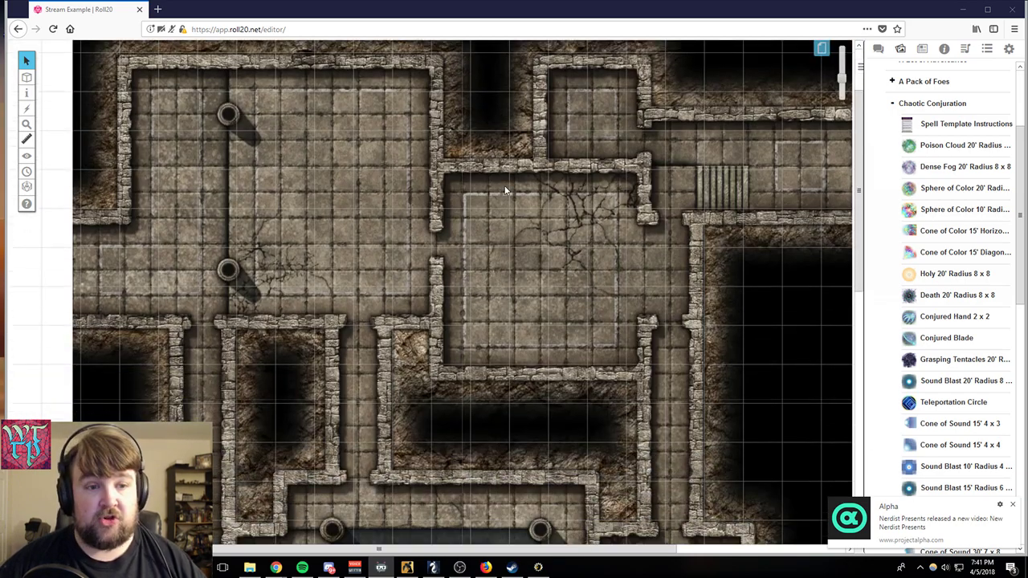
{"action": "scroll", "coordinate": [511, 190], "scroll_direction": "down", "scroll_amount": 2}
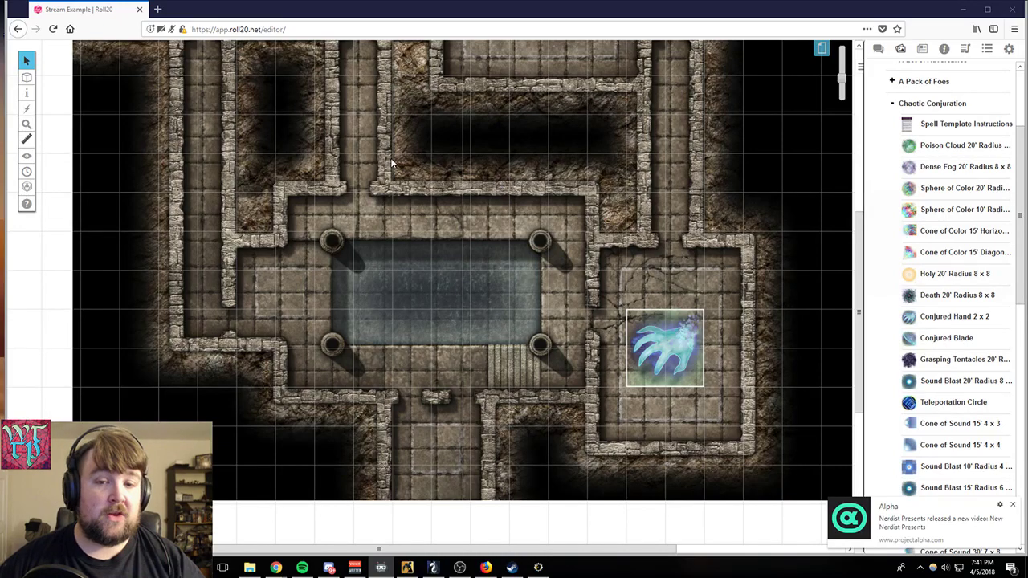
{"action": "scroll", "coordinate": [413, 245], "scroll_direction": "up", "scroll_amount": 5}
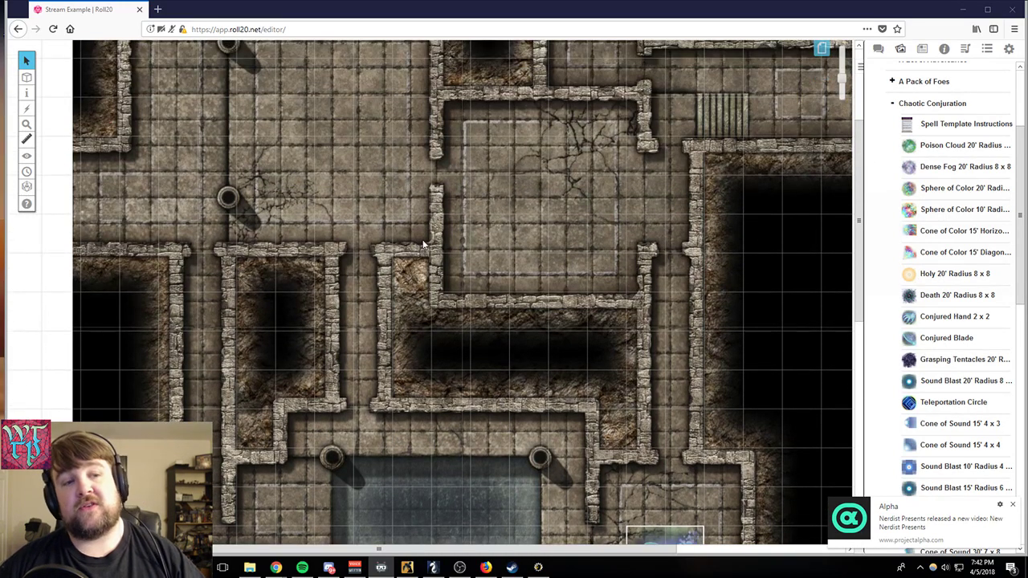
{"action": "mouse_move", "coordinate": [27, 76]}
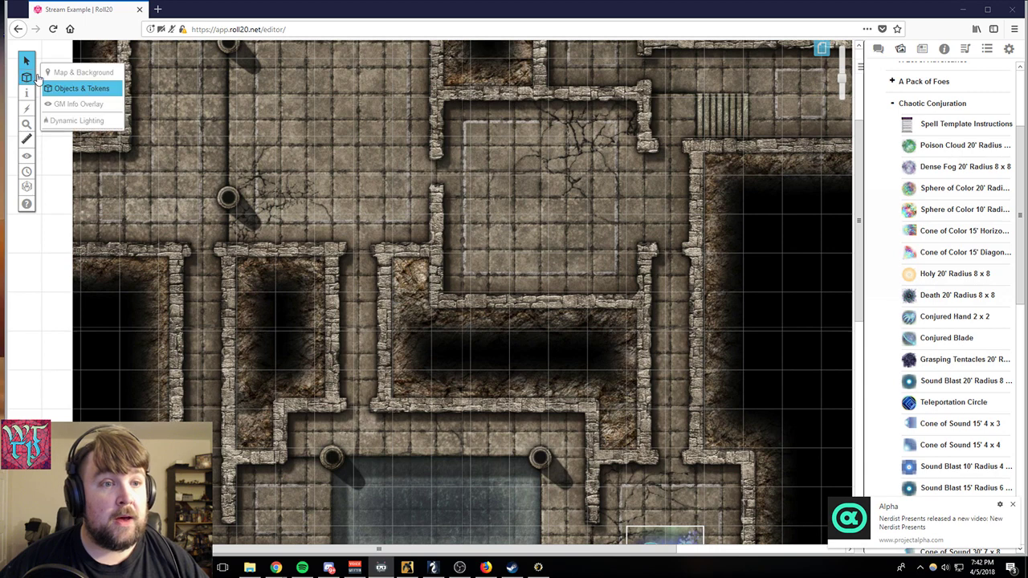
{"action": "left_click", "coordinate": [60, 72]}
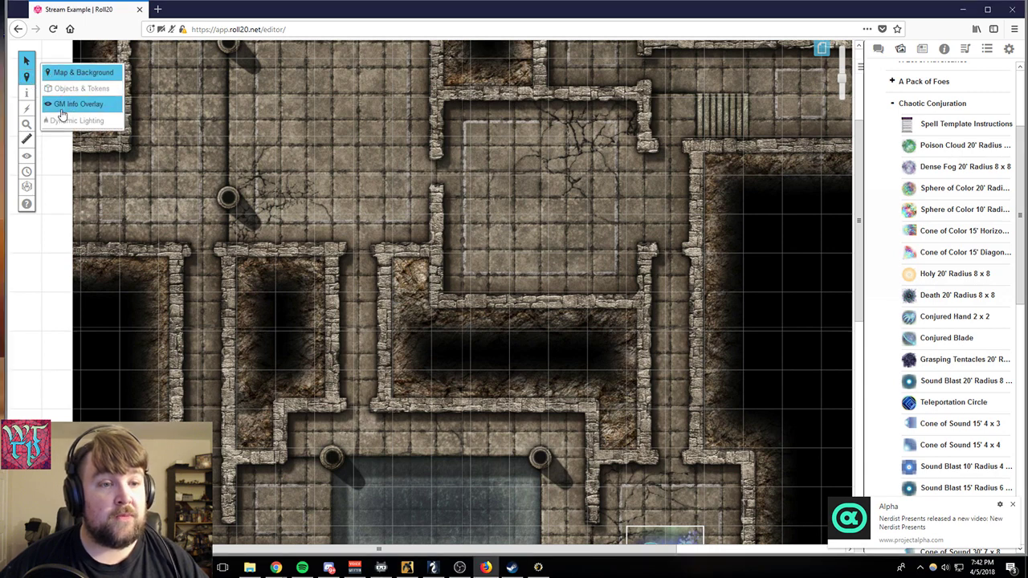
{"action": "left_click", "coordinate": [65, 106]}
{"action": "scroll", "coordinate": [394, 248], "scroll_direction": "up", "scroll_amount": 2}
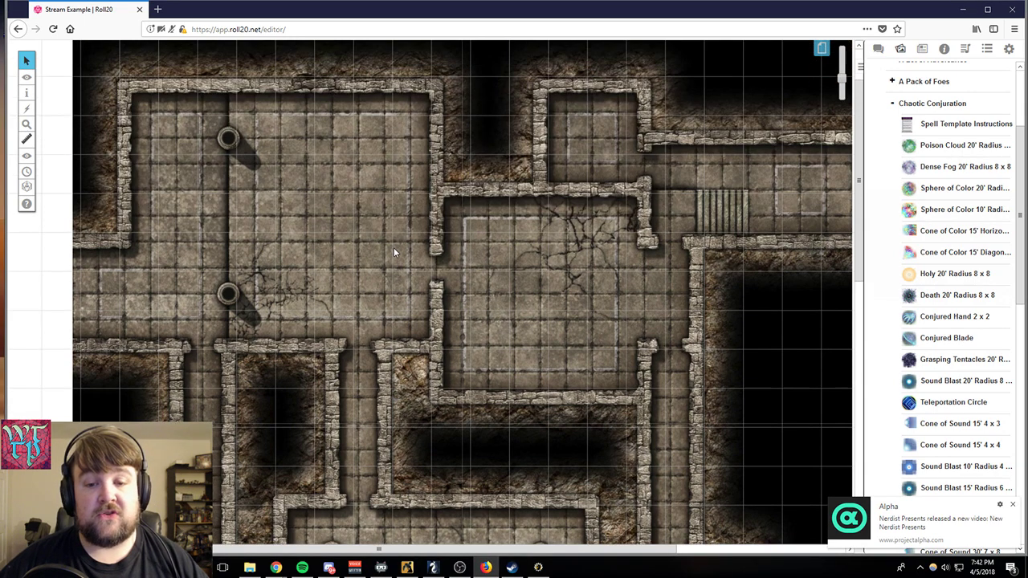
{"action": "left_click", "coordinate": [393, 249]}
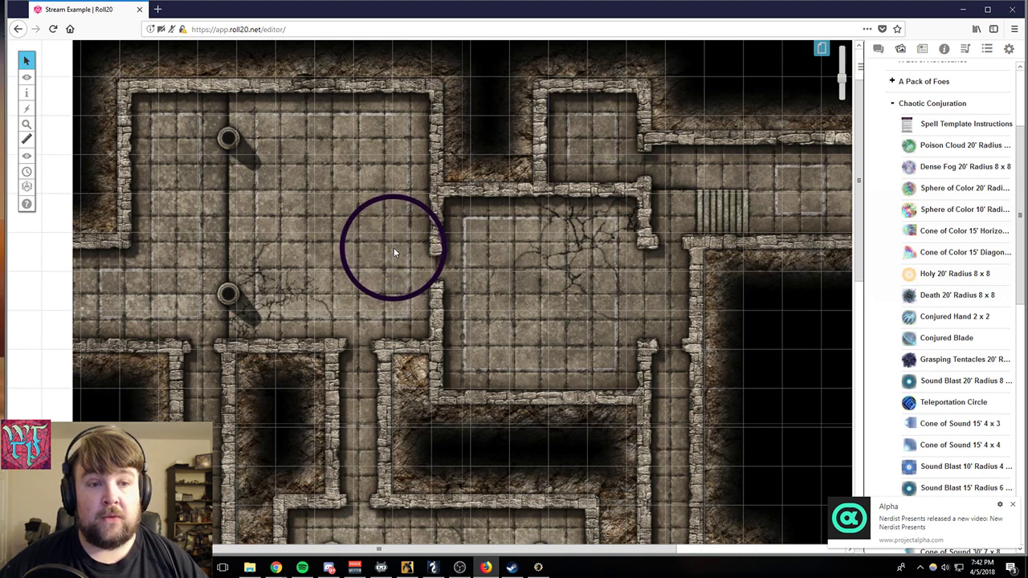
{"action": "mouse_move", "coordinate": [26, 68]}
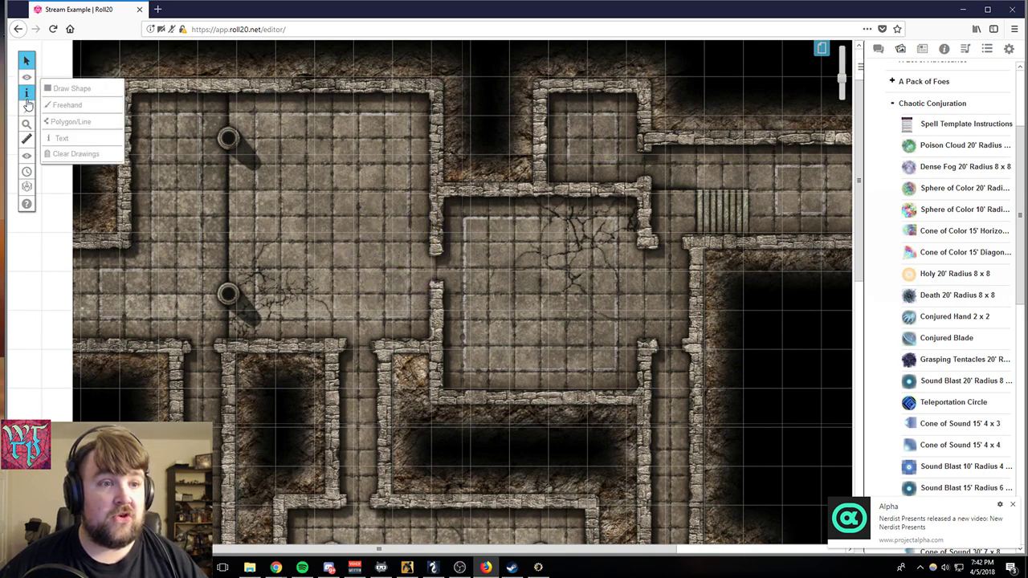
{"action": "left_click", "coordinate": [27, 98]}
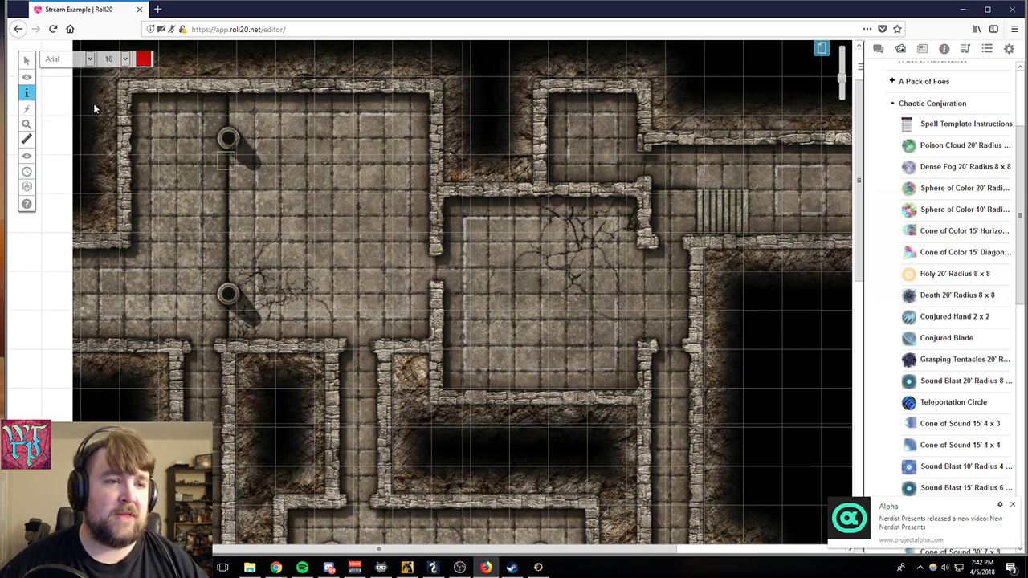
{"action": "left_click", "coordinate": [25, 61]}
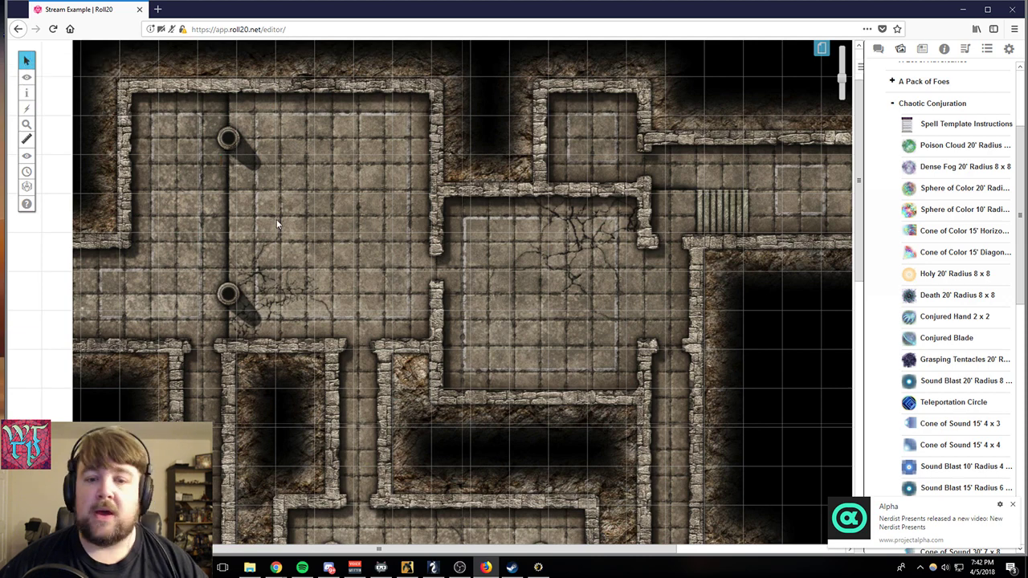
- Ping a spot in the pillared room and another in the narrow corridor below it
{"action": "left_click", "coordinate": [318, 238]}
{"action": "scroll", "coordinate": [344, 266], "scroll_direction": "down", "scroll_amount": 3}
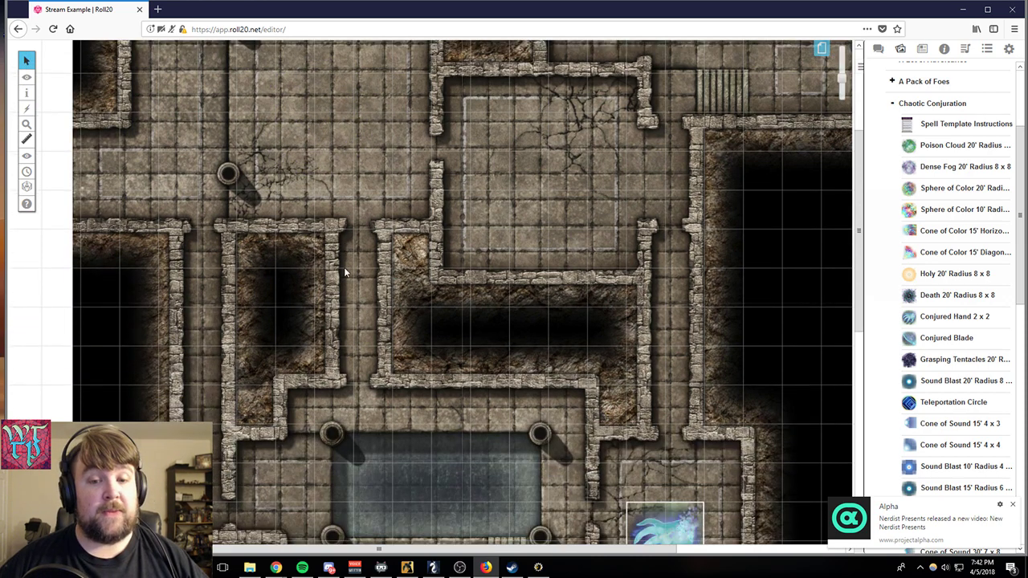
{"action": "left_click", "coordinate": [347, 266]}
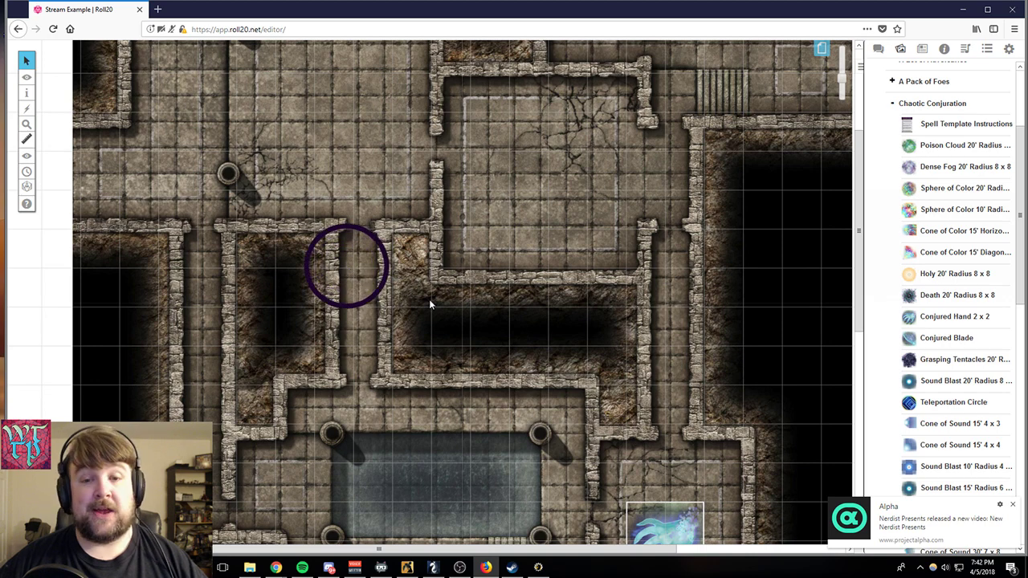
{"action": "scroll", "coordinate": [430, 302], "scroll_direction": "up", "scroll_amount": 3}
{"action": "scroll", "coordinate": [432, 305], "scroll_direction": "down", "scroll_amount": 5}
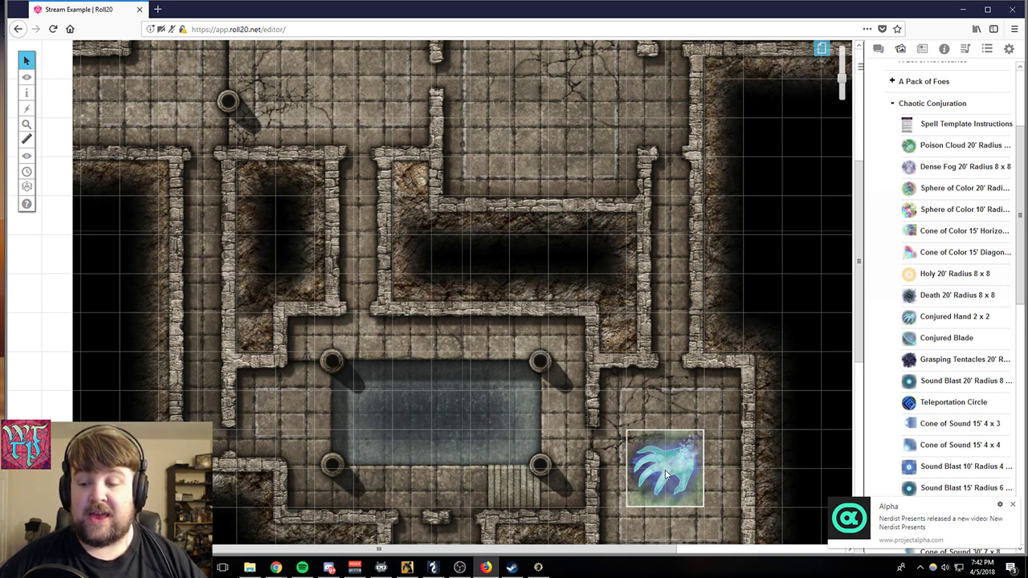
{"action": "left_click", "coordinate": [665, 473], "text": "shift"}
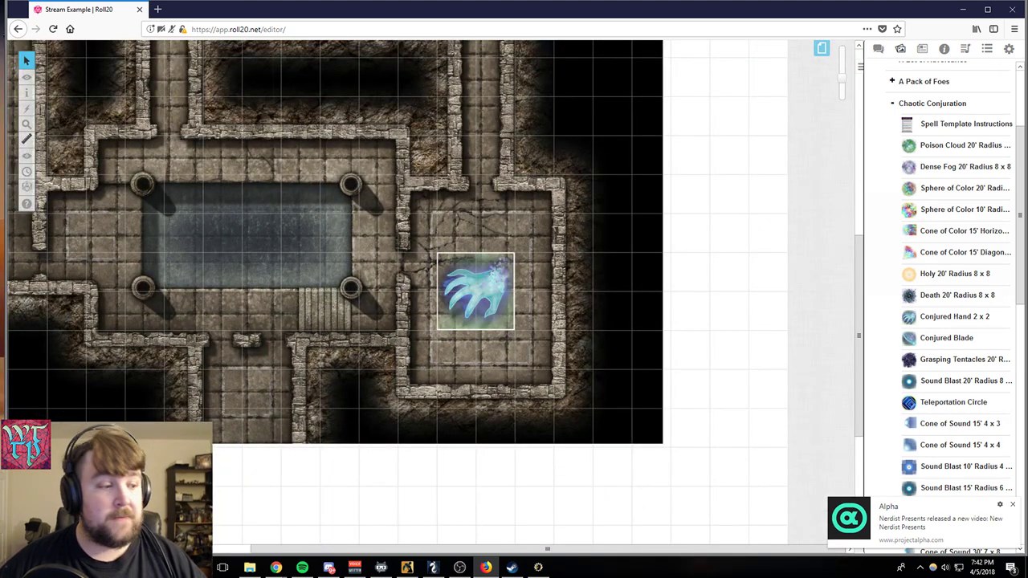
{"action": "key", "text": "alt+Tab"}
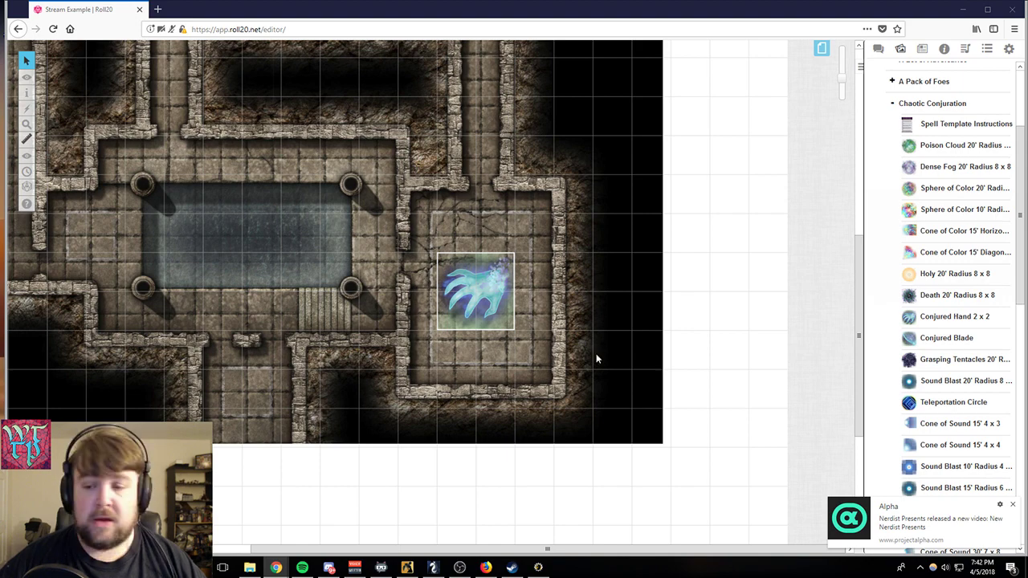
{"action": "scroll", "coordinate": [596, 359], "scroll_direction": "up", "scroll_amount": 3}
{"action": "left_click_drag", "start_coordinate": [538, 549], "coordinate": [442, 549]}
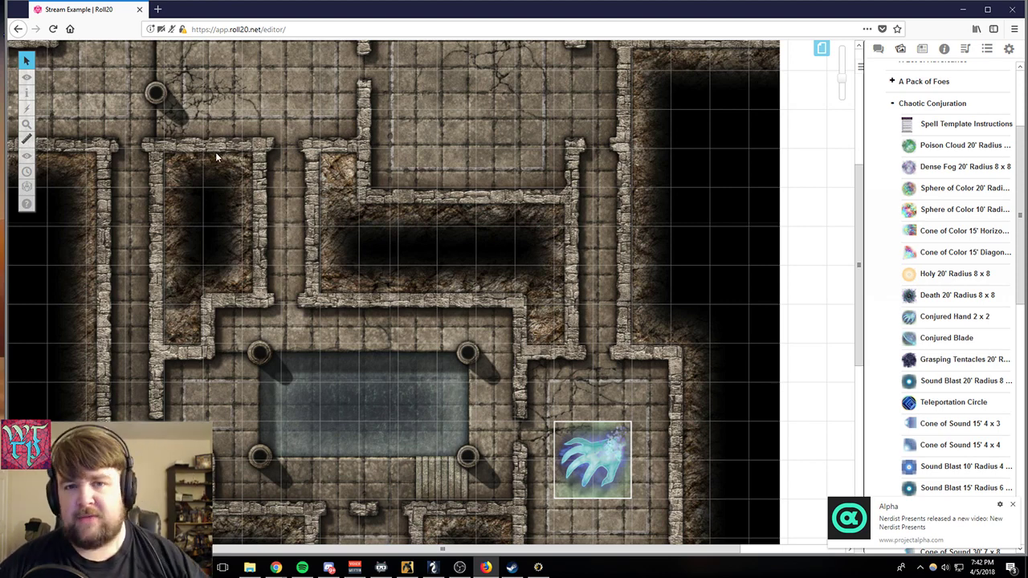
{"action": "scroll", "coordinate": [572, 160], "scroll_direction": "up", "scroll_amount": 3}
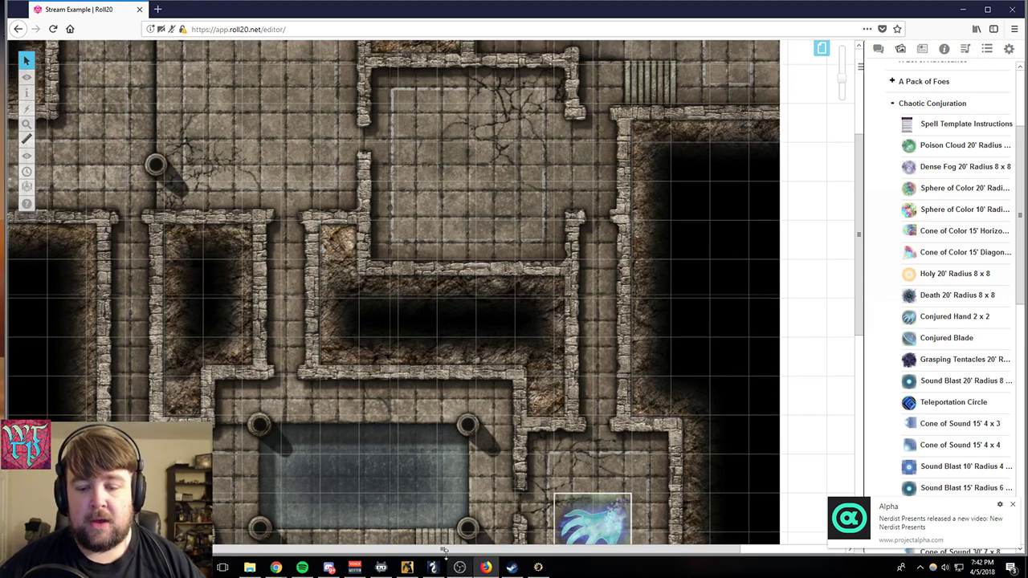
{"action": "left_click_drag", "start_coordinate": [435, 550], "coordinate": [371, 551]}
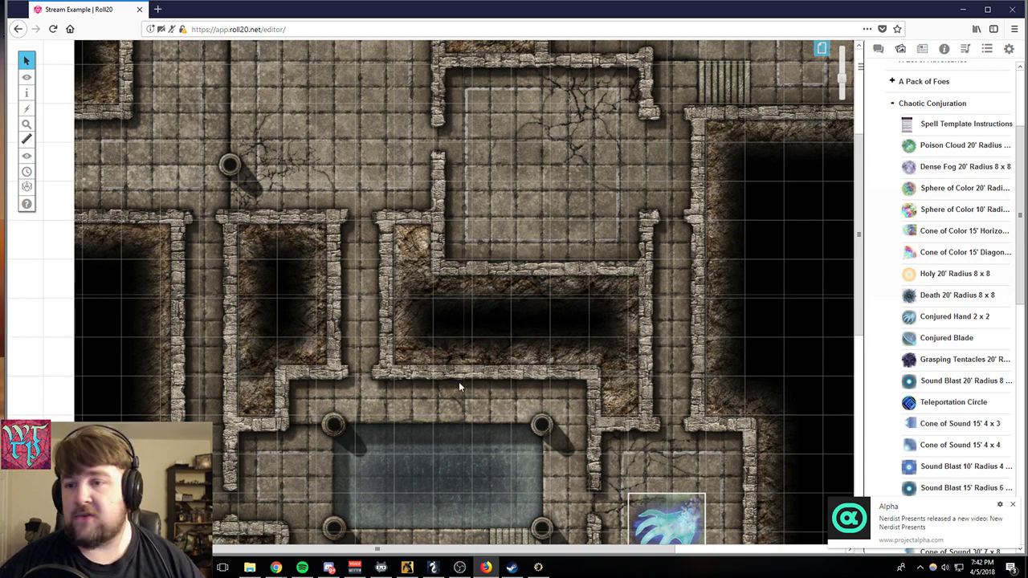
{"action": "scroll", "coordinate": [459, 385], "scroll_direction": "up", "scroll_amount": 4}
{"action": "scroll", "coordinate": [465, 392], "scroll_direction": "up", "scroll_amount": 3}
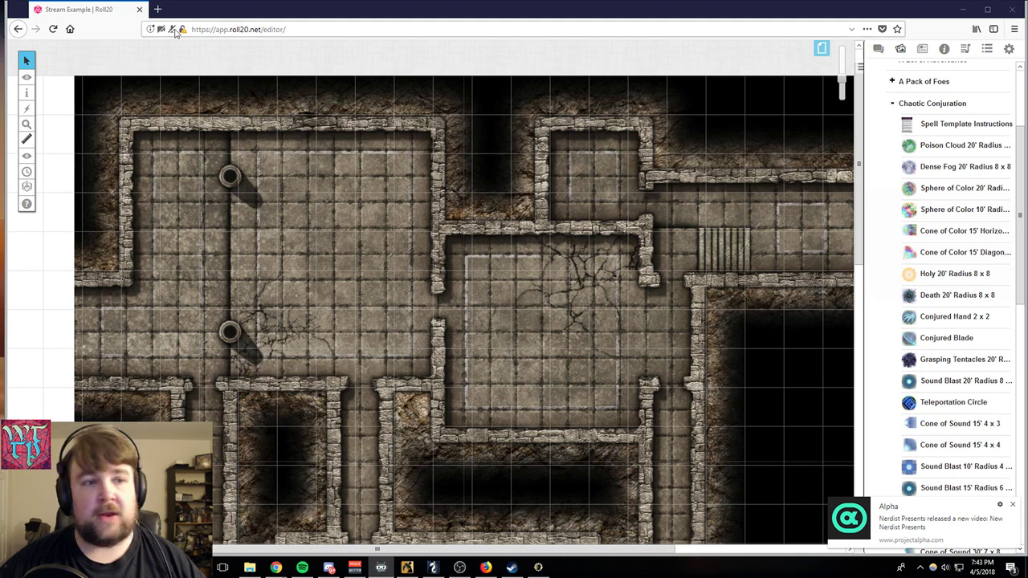
- Switch to the Map & Background layer and delete the dungeon map image from the page
{"action": "mouse_move", "coordinate": [26, 80]}
{"action": "left_click", "coordinate": [76, 88]}
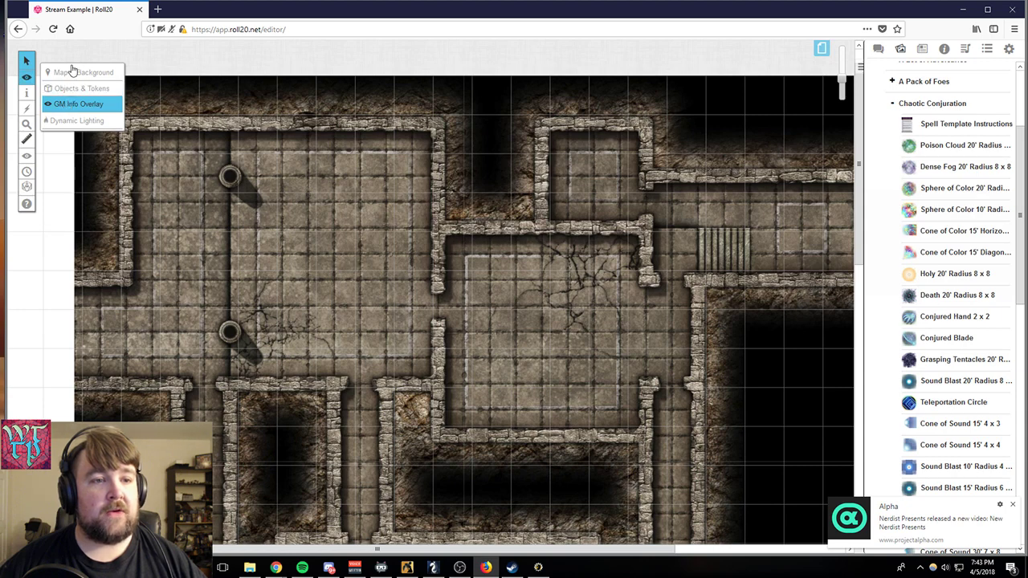
{"action": "left_click", "coordinate": [80, 72]}
{"action": "right_click", "coordinate": [259, 152]}
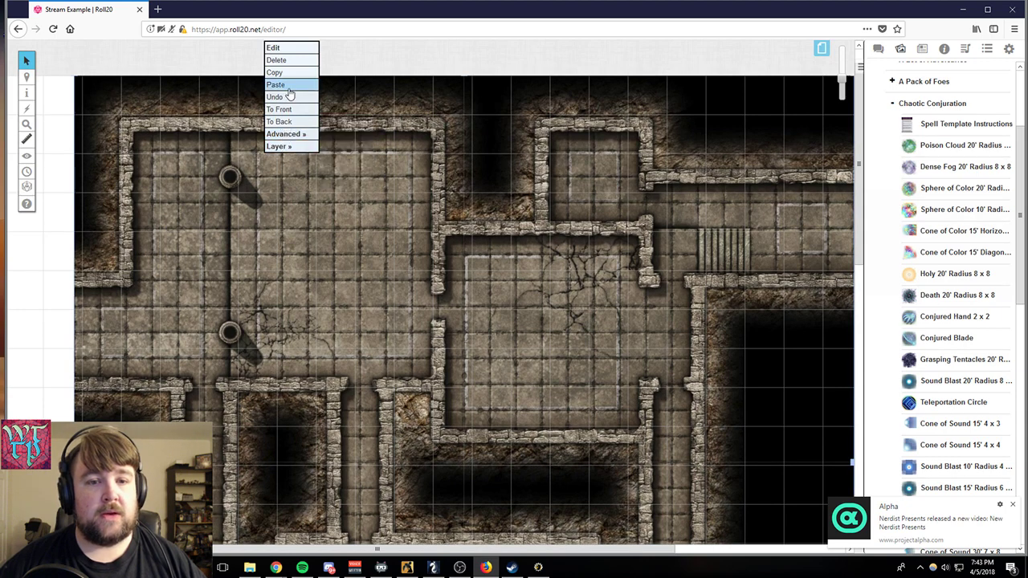
{"action": "left_click", "coordinate": [293, 62]}
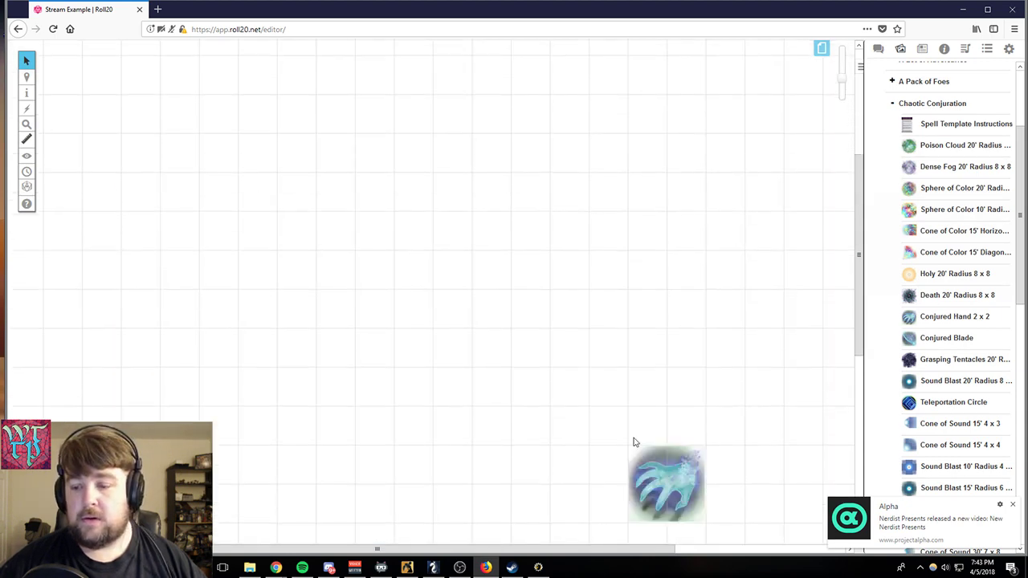
- Delete the conjured hand graphic from the page
{"action": "left_click", "coordinate": [655, 486]}
{"action": "right_click", "coordinate": [682, 462]}
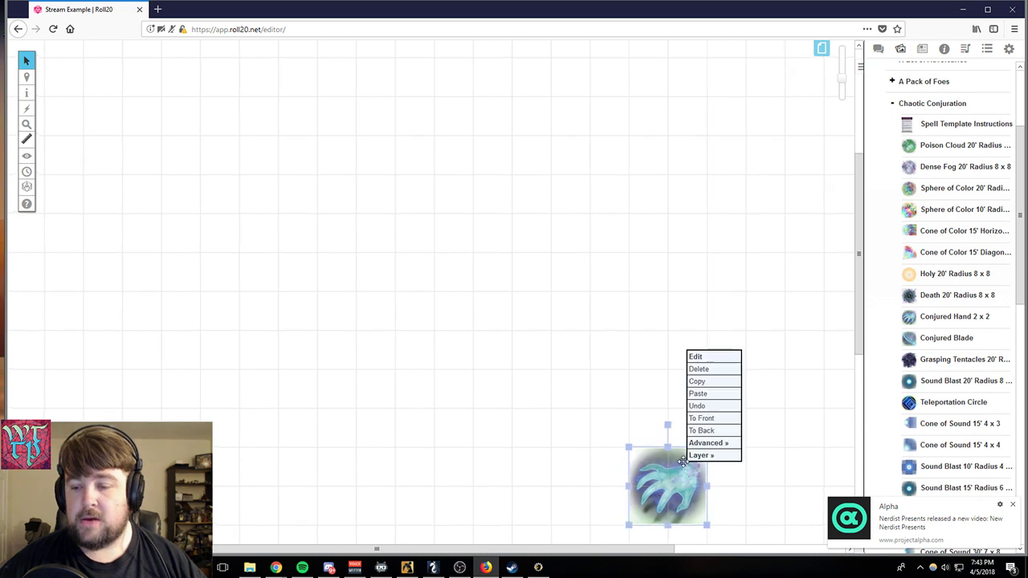
{"action": "left_click", "coordinate": [699, 368]}
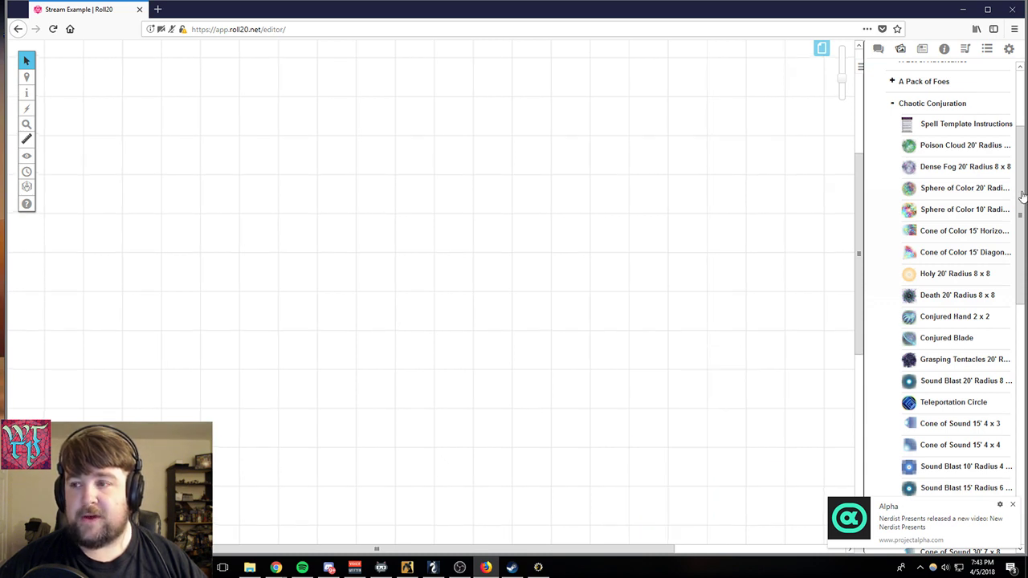
- Collapse the Chaotic Conjuration set in the premium assets and dismiss the Alpha notification
{"action": "left_click", "coordinate": [896, 107]}
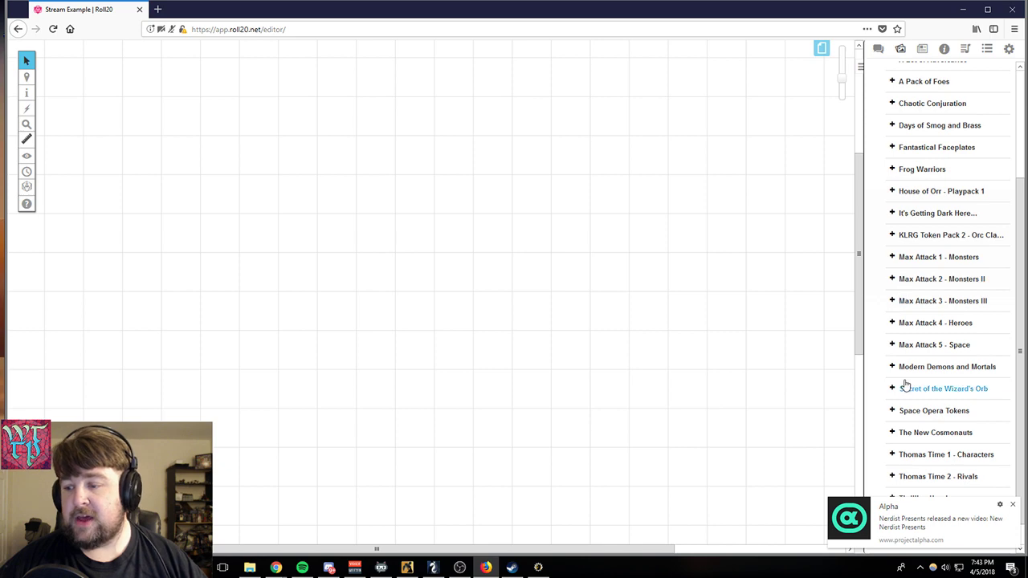
{"action": "scroll", "coordinate": [912, 384], "scroll_direction": "down", "scroll_amount": 1}
{"action": "scroll", "coordinate": [924, 441], "scroll_direction": "up", "scroll_amount": 4}
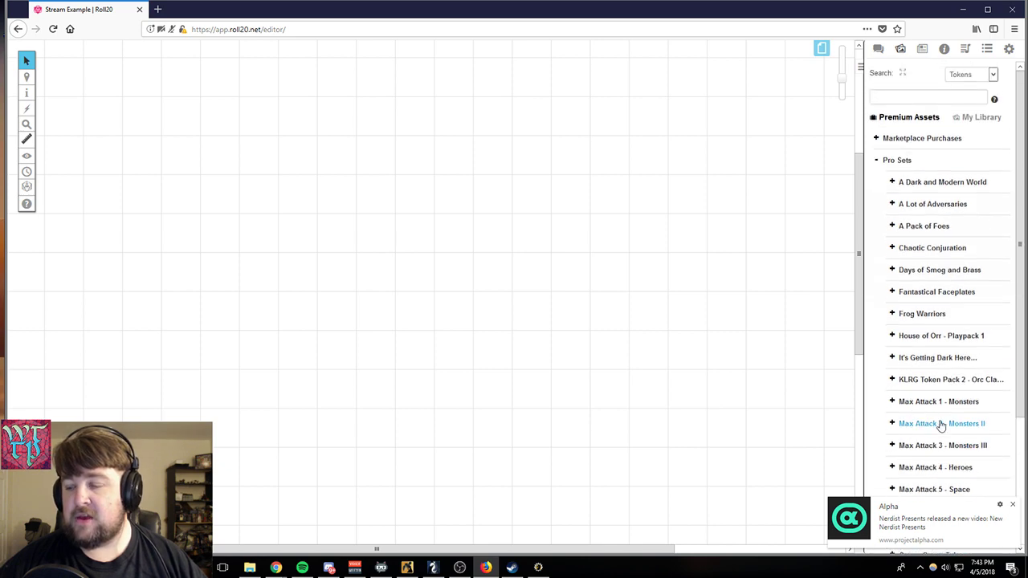
{"action": "left_click", "coordinate": [1012, 504]}
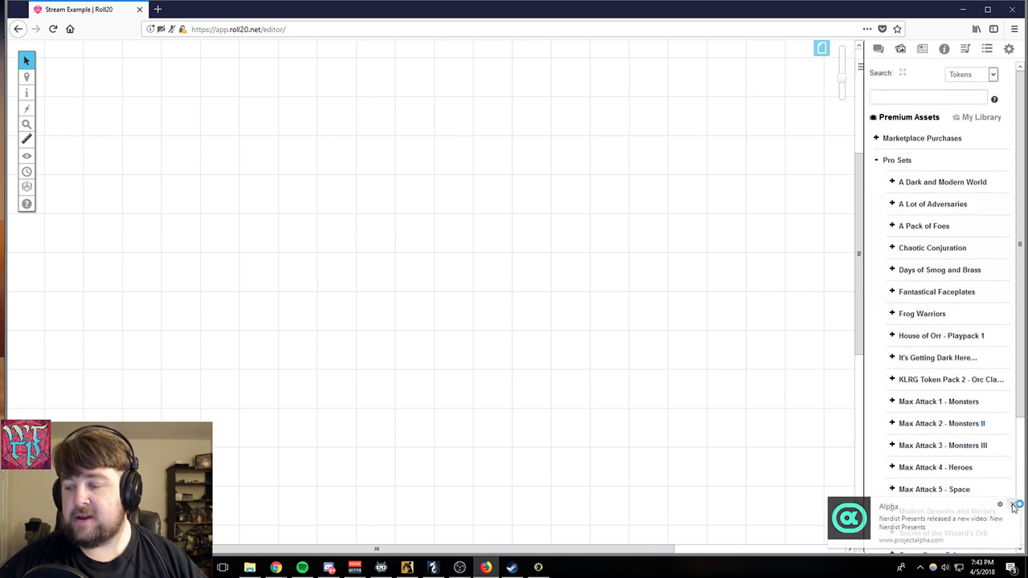
- Open the Roll20 site in a new browser tab and go to its Marketplace
{"action": "left_click", "coordinate": [157, 9]}
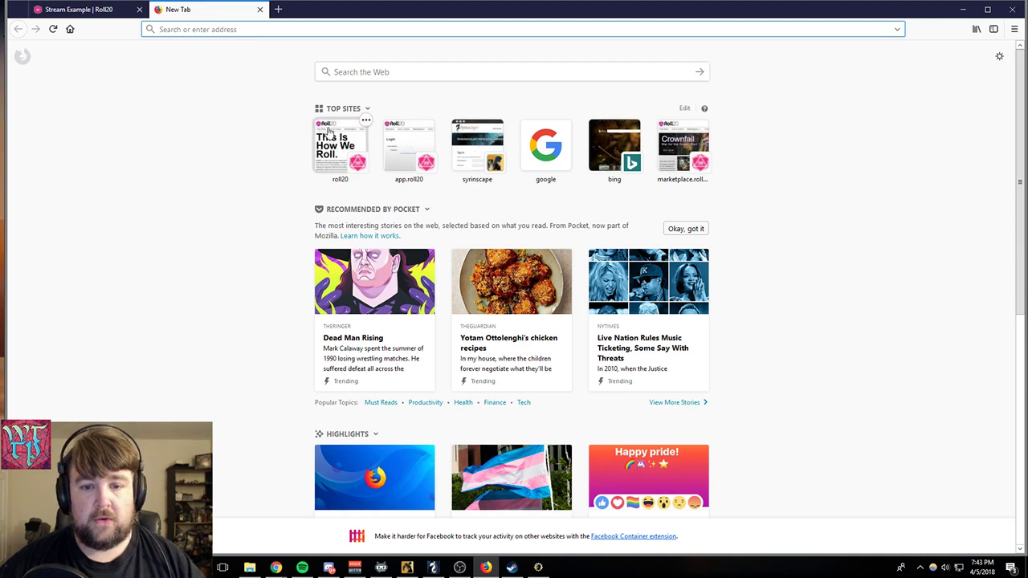
{"action": "left_click", "coordinate": [347, 143]}
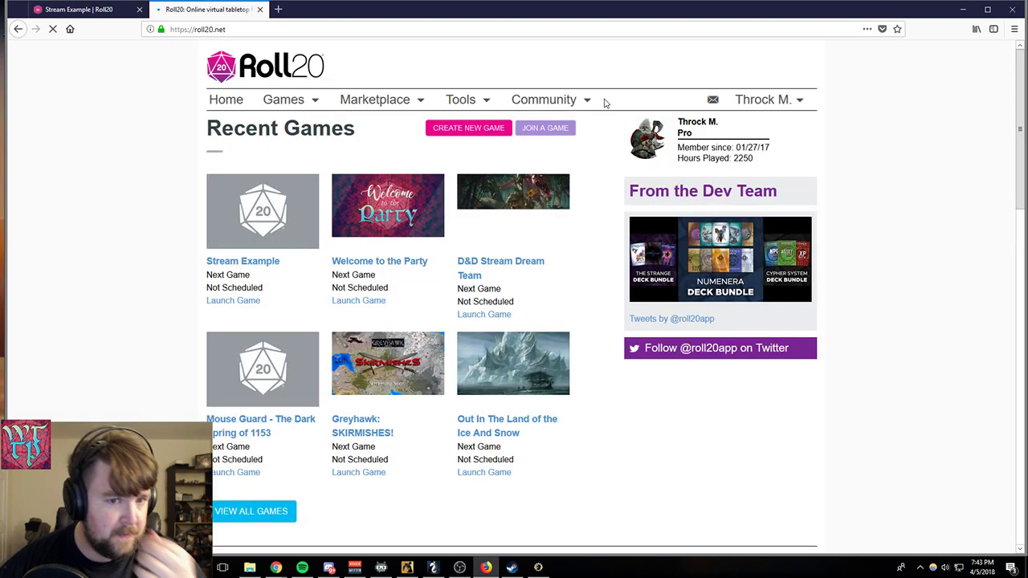
{"action": "mouse_move", "coordinate": [374, 104]}
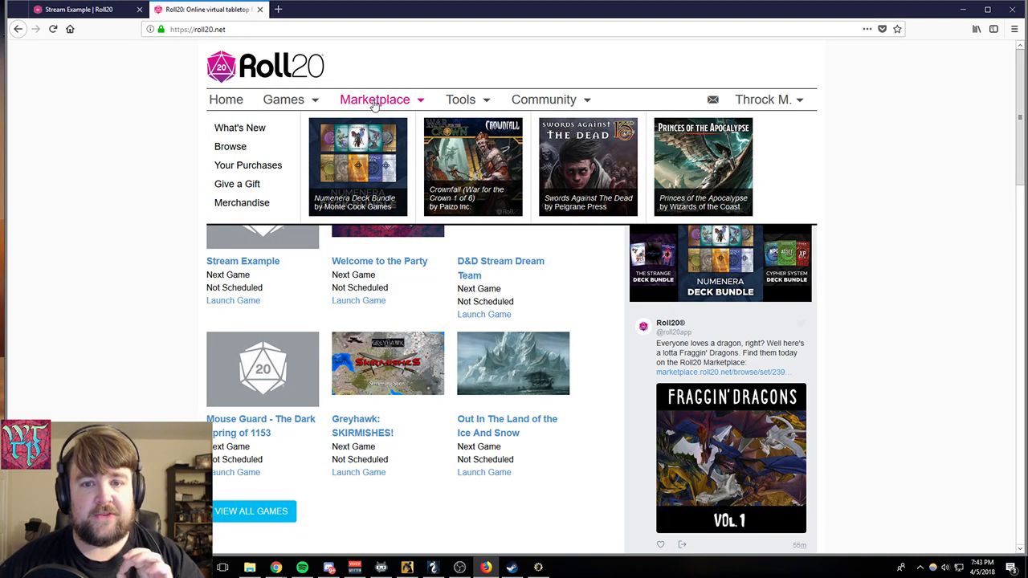
{"action": "left_click", "coordinate": [374, 105]}
{"action": "mouse_move", "coordinate": [451, 113]}
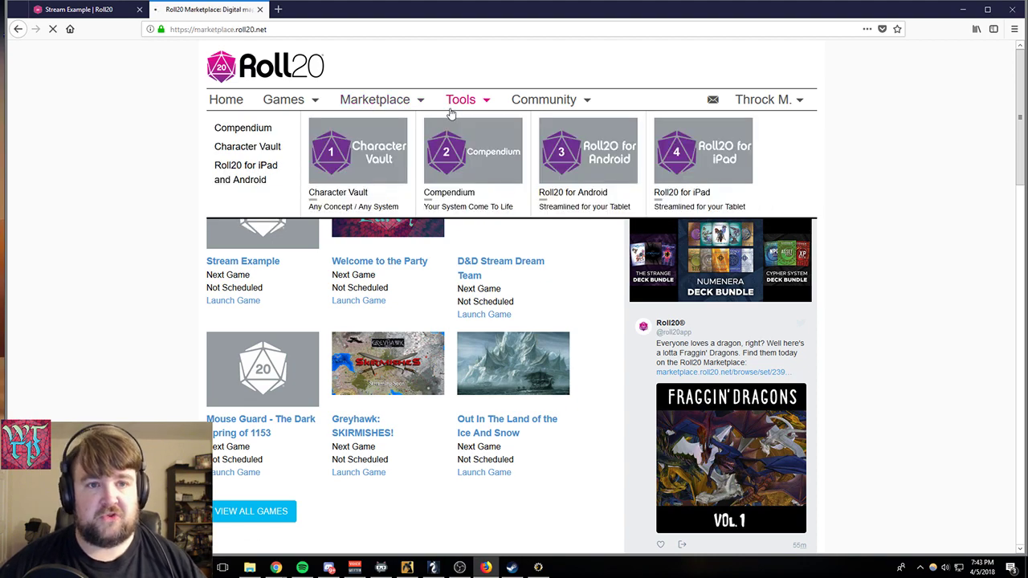
- Browse the Marketplace listings and open the product page of the GOv10: Fey Forest set
{"action": "scroll", "coordinate": [159, 368], "scroll_direction": "down", "scroll_amount": 4}
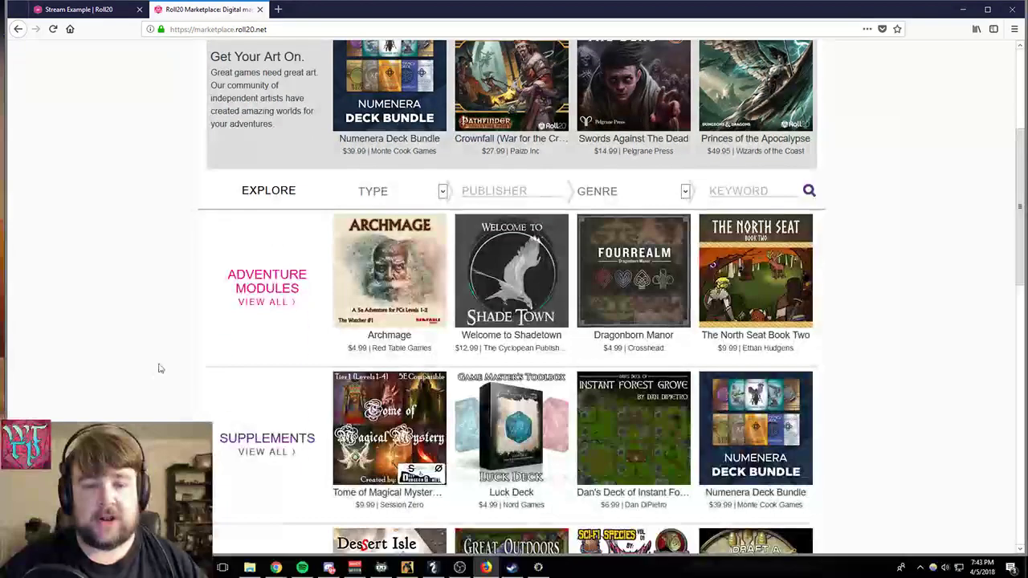
{"action": "scroll", "coordinate": [160, 368], "scroll_direction": "up", "scroll_amount": 4}
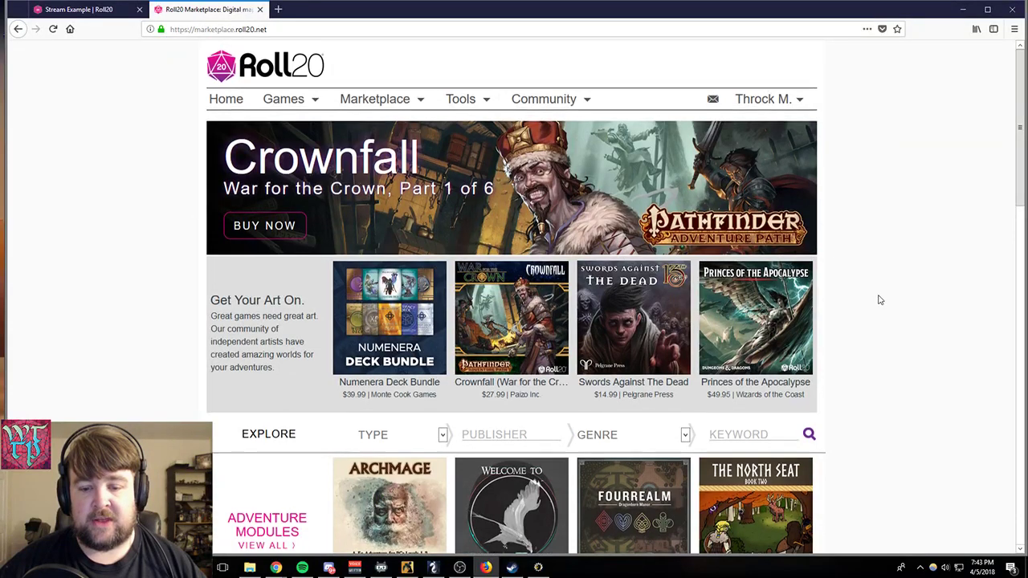
{"action": "scroll", "coordinate": [719, 269], "scroll_direction": "down", "scroll_amount": 3}
{"action": "scroll", "coordinate": [741, 266], "scroll_direction": "down", "scroll_amount": 4}
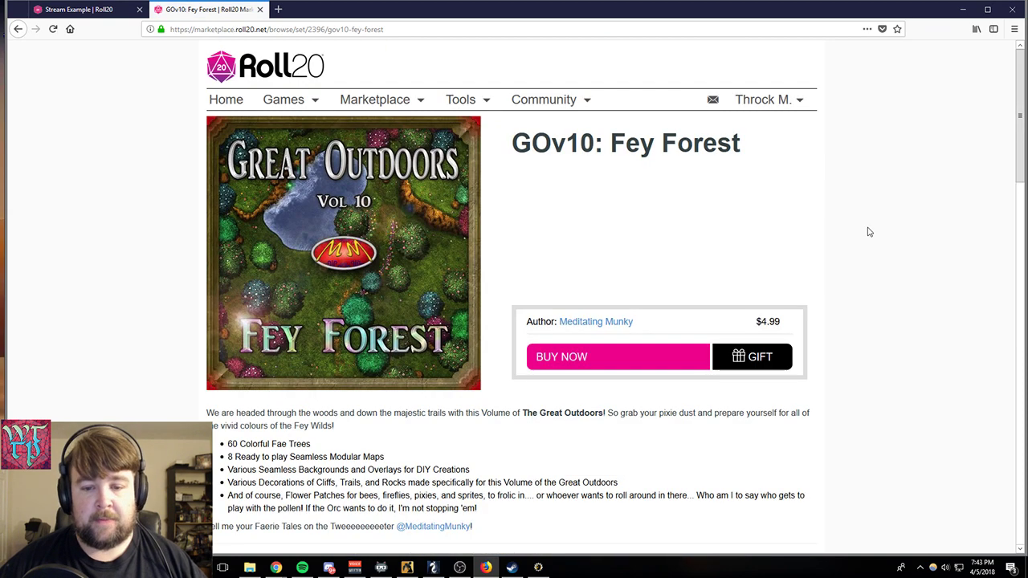
- Examine the items included in the GOv10: Fey Forest set, previewing the first 30x30 forest map at larger size
{"action": "scroll", "coordinate": [867, 232], "scroll_direction": "down", "scroll_amount": 8}
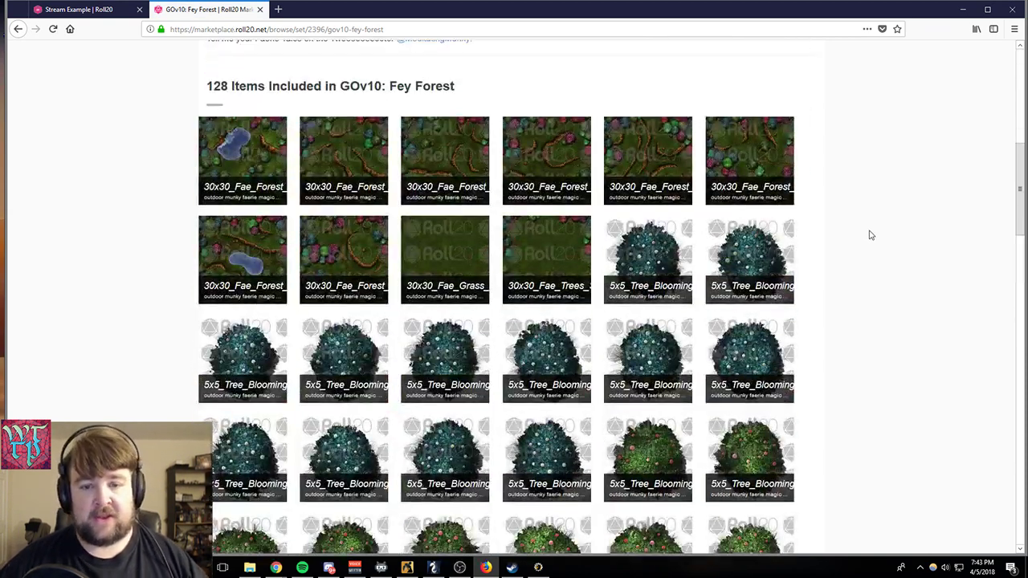
{"action": "left_click", "coordinate": [258, 147]}
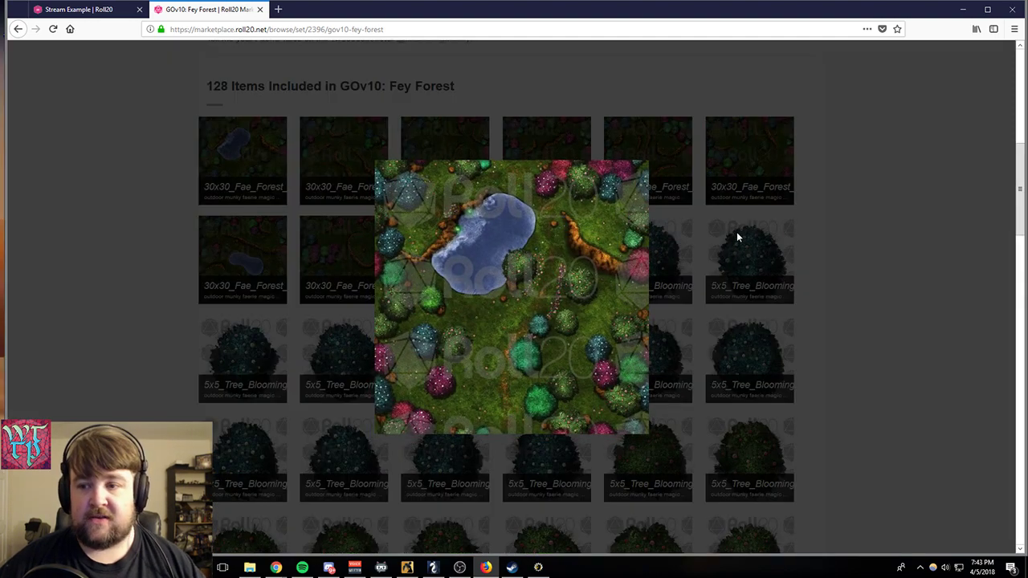
{"action": "left_click", "coordinate": [736, 231]}
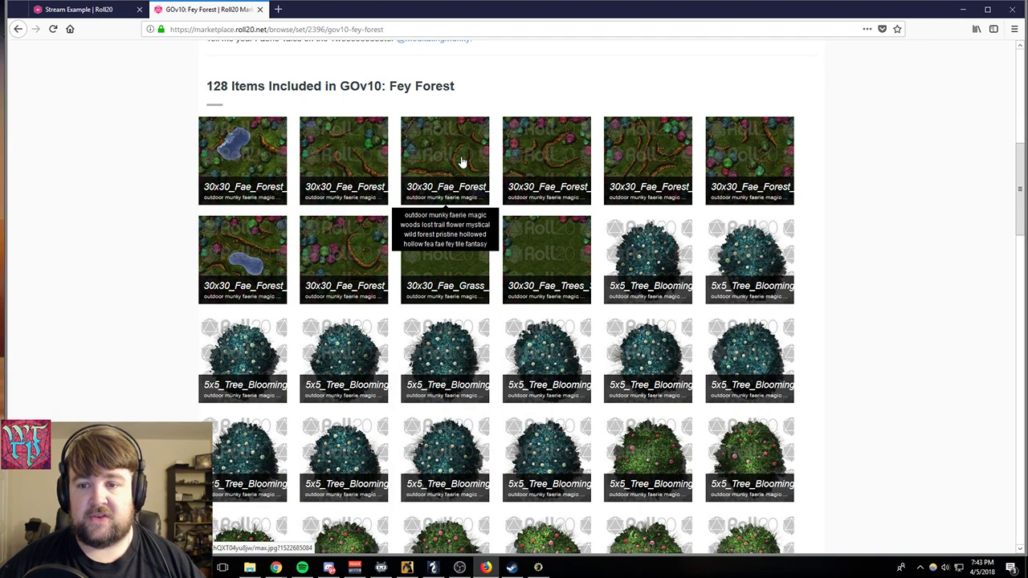
{"action": "scroll", "coordinate": [697, 329], "scroll_direction": "down", "scroll_amount": 4}
{"action": "scroll", "coordinate": [697, 329], "scroll_direction": "down", "scroll_amount": 12}
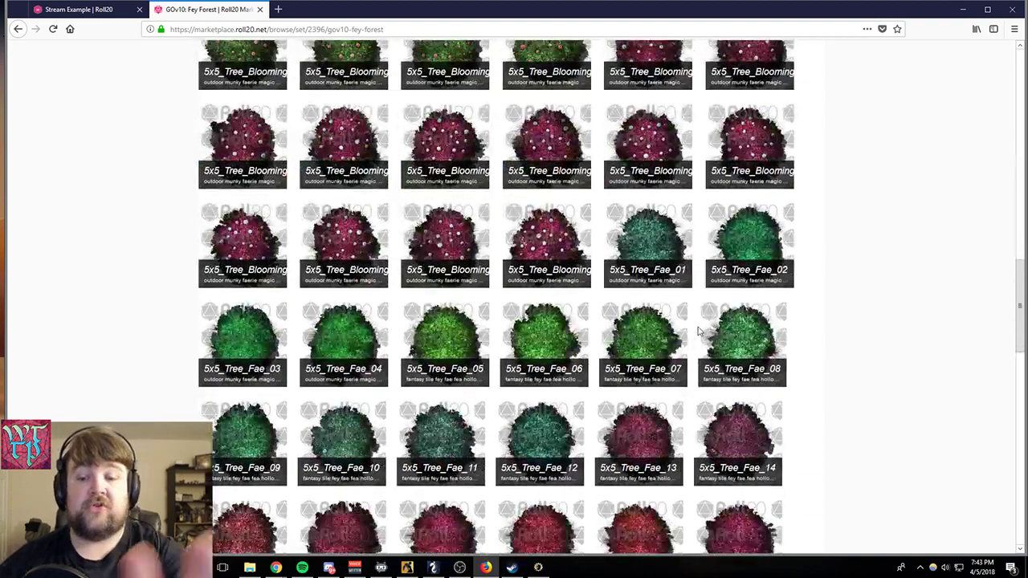
{"action": "scroll", "coordinate": [699, 334], "scroll_direction": "down", "scroll_amount": 3}
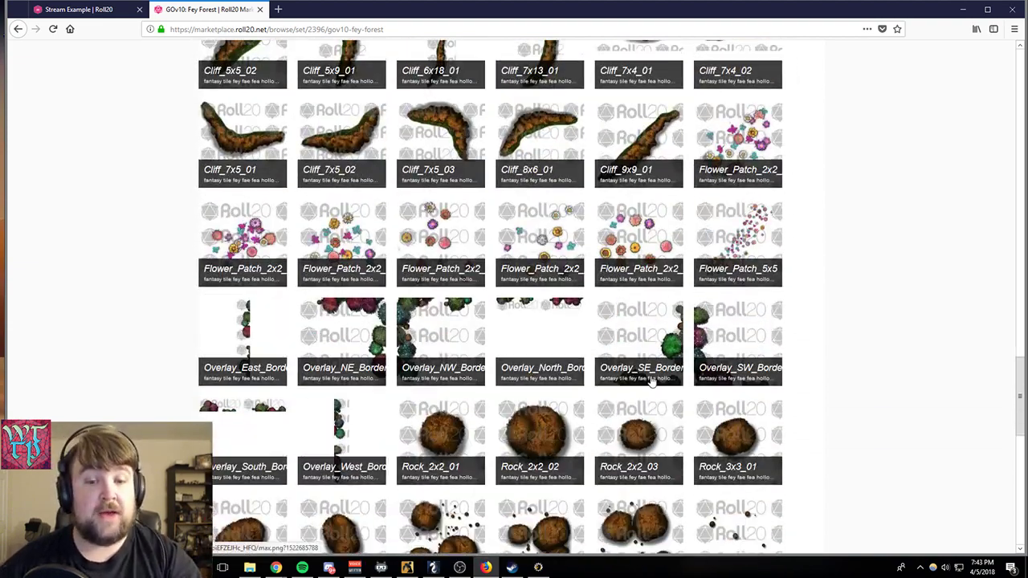
{"action": "scroll", "coordinate": [652, 383], "scroll_direction": "down", "scroll_amount": 9}
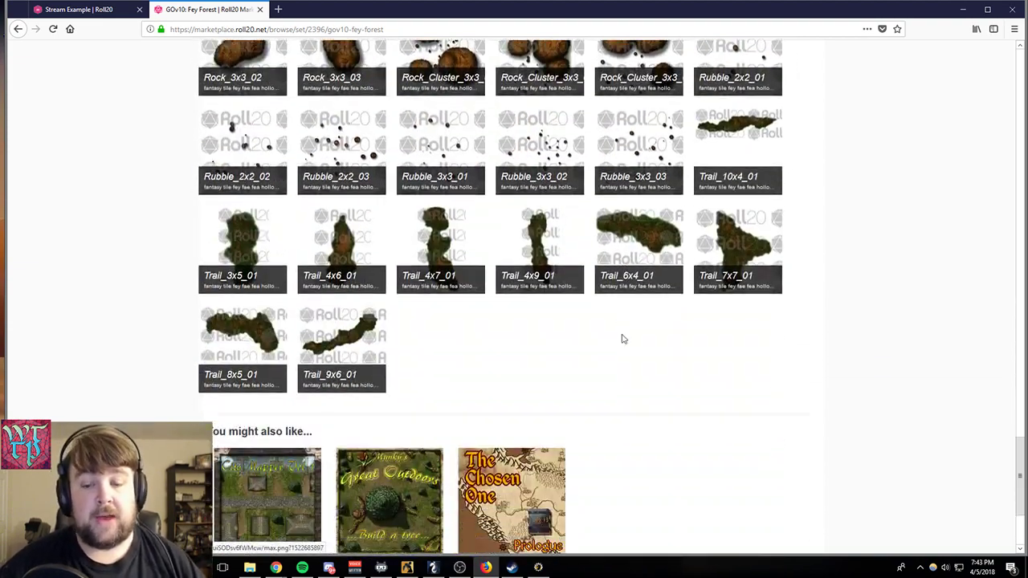
{"action": "scroll", "coordinate": [624, 340], "scroll_direction": "up", "scroll_amount": 3}
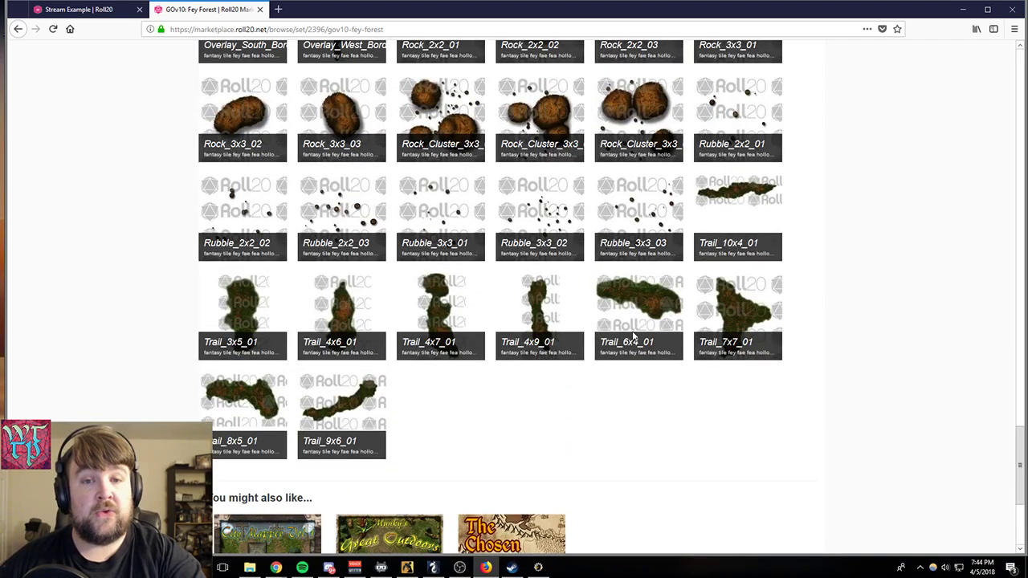
{"action": "scroll", "coordinate": [633, 336], "scroll_direction": "up", "scroll_amount": 9}
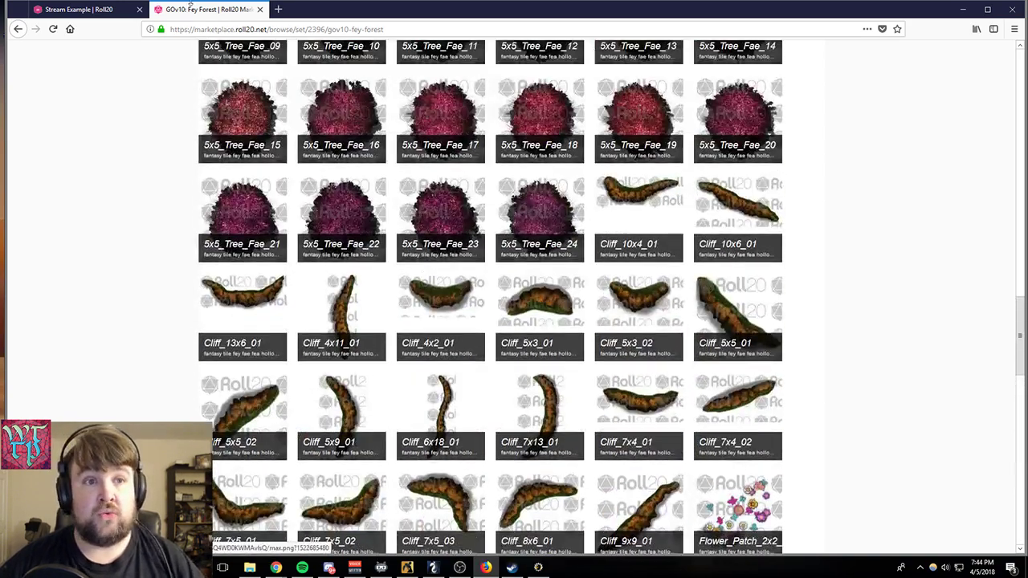
- Return to the Stream Example game, collapse Pro Sets and expand the second Essential Nature Libraries set under Marketplace Purchases
{"action": "left_click", "coordinate": [113, 9]}
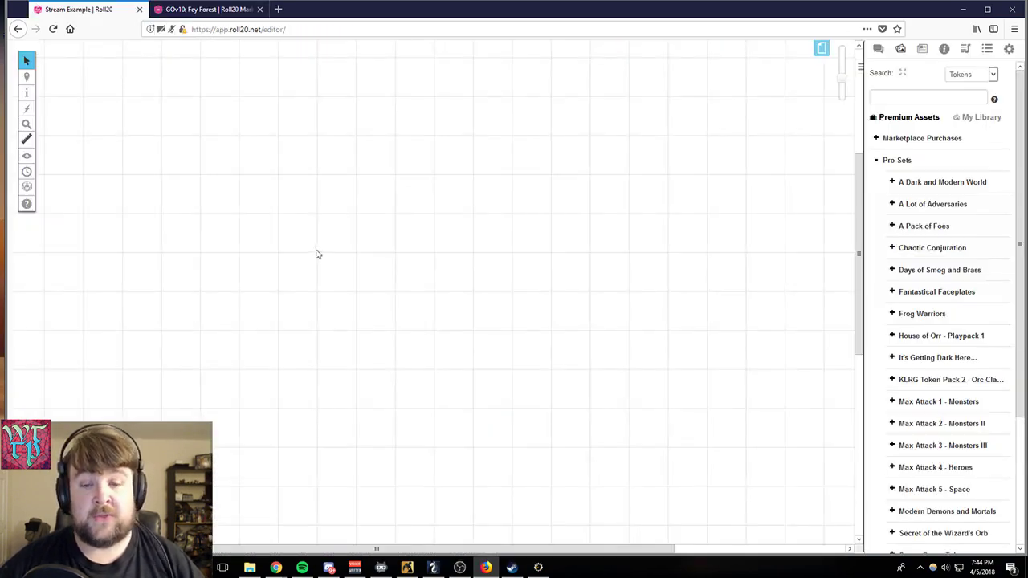
{"action": "scroll", "coordinate": [921, 323], "scroll_direction": "down", "scroll_amount": 2}
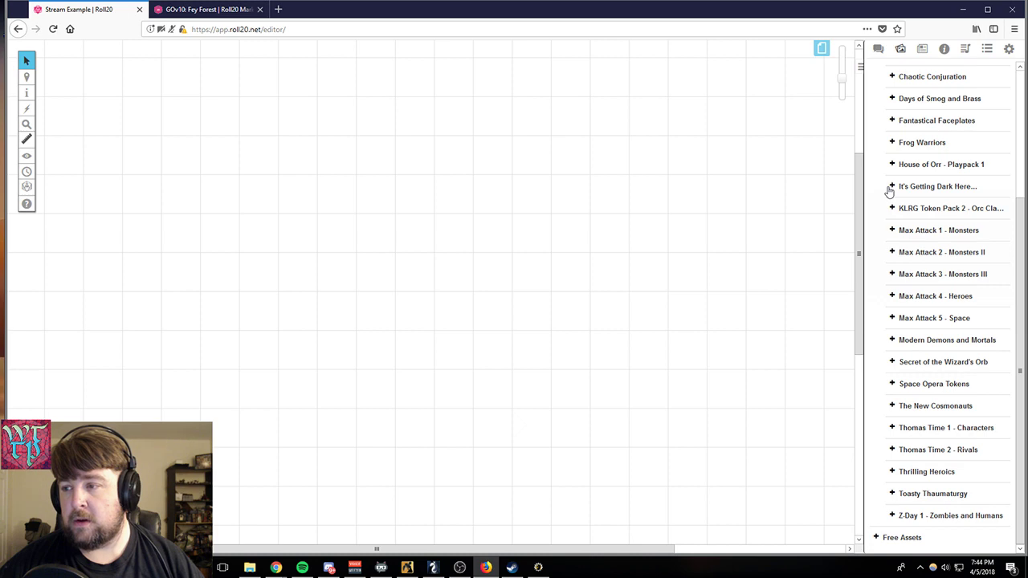
{"action": "scroll", "coordinate": [890, 165], "scroll_direction": "up", "scroll_amount": 2}
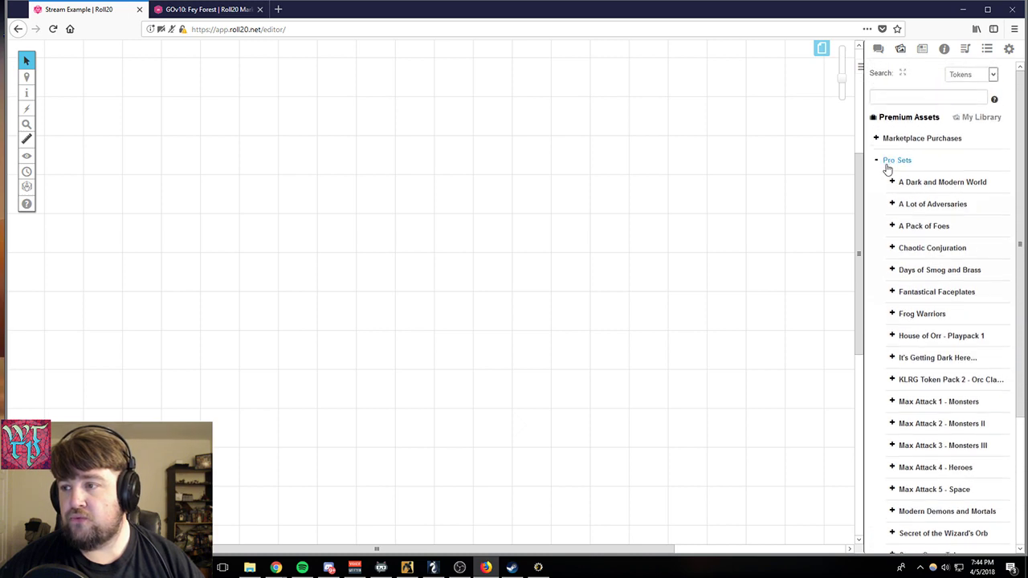
{"action": "left_click", "coordinate": [876, 160]}
{"action": "left_click", "coordinate": [876, 140]}
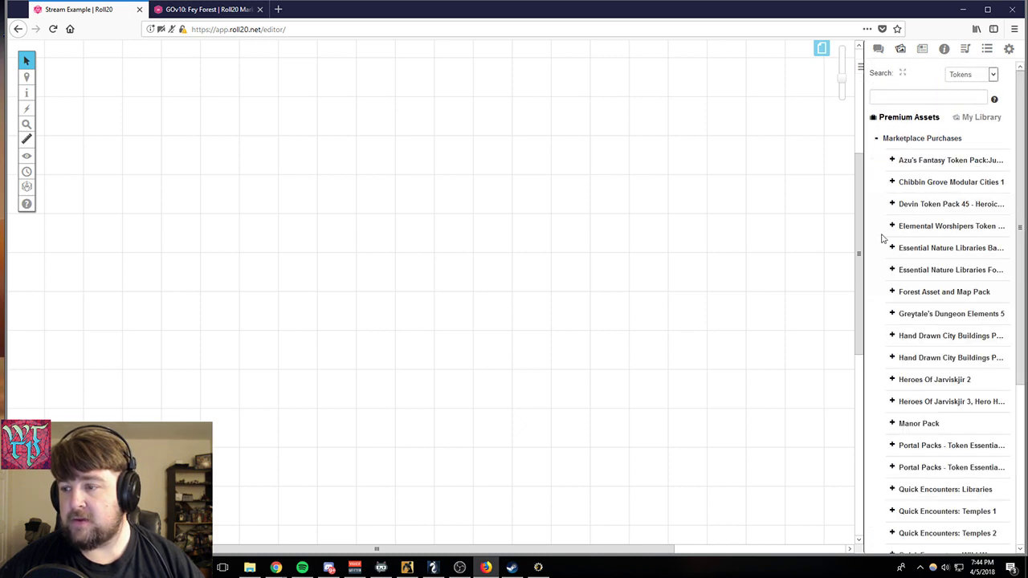
{"action": "left_click", "coordinate": [893, 269]}
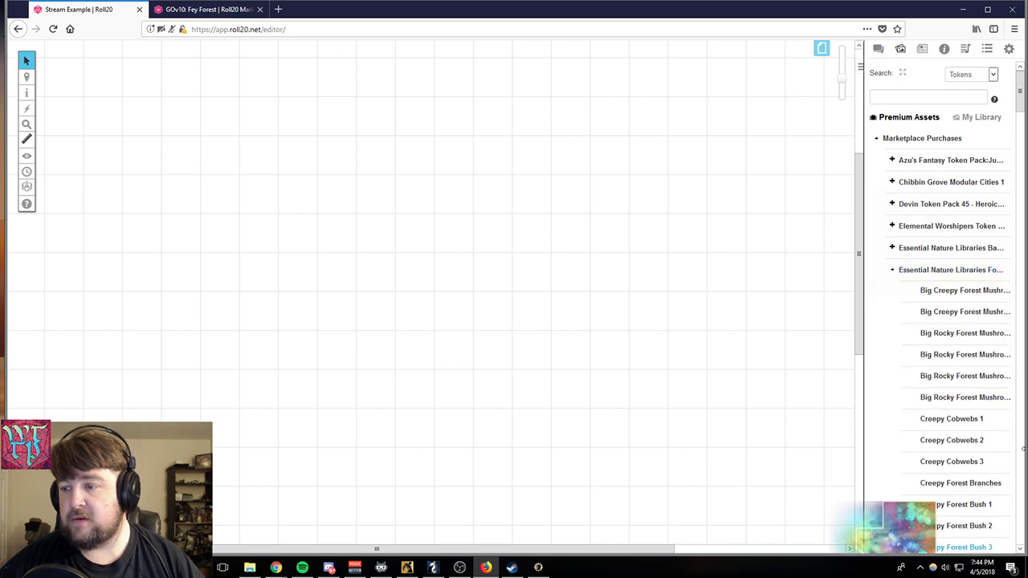
- Place Creepy Forest Floor Tile 1 near the page's upper-left area and enlarge it to about 12 by 12 grid squares
{"action": "scroll", "coordinate": [988, 322], "scroll_direction": "down", "scroll_amount": 3}
{"action": "scroll", "coordinate": [987, 374], "scroll_direction": "down", "scroll_amount": 3}
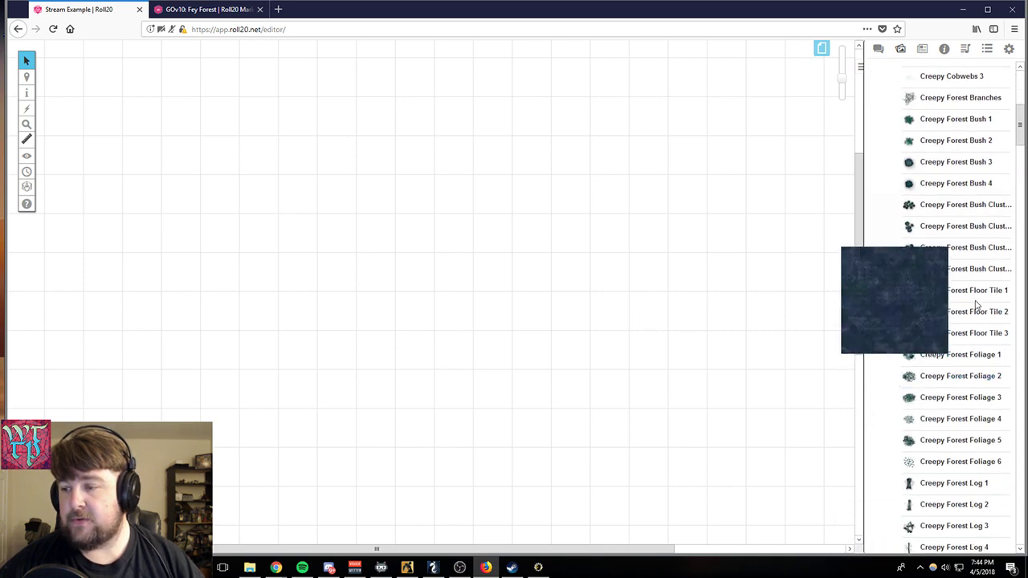
{"action": "left_click_drag", "start_coordinate": [972, 301], "coordinate": [361, 305]}
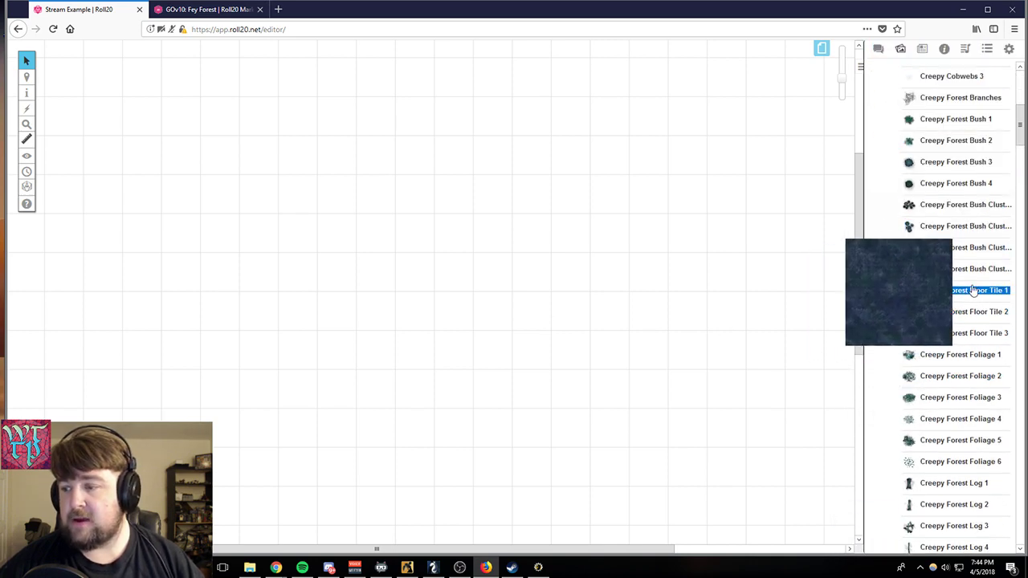
{"action": "left_click_drag", "start_coordinate": [974, 292], "coordinate": [349, 278]}
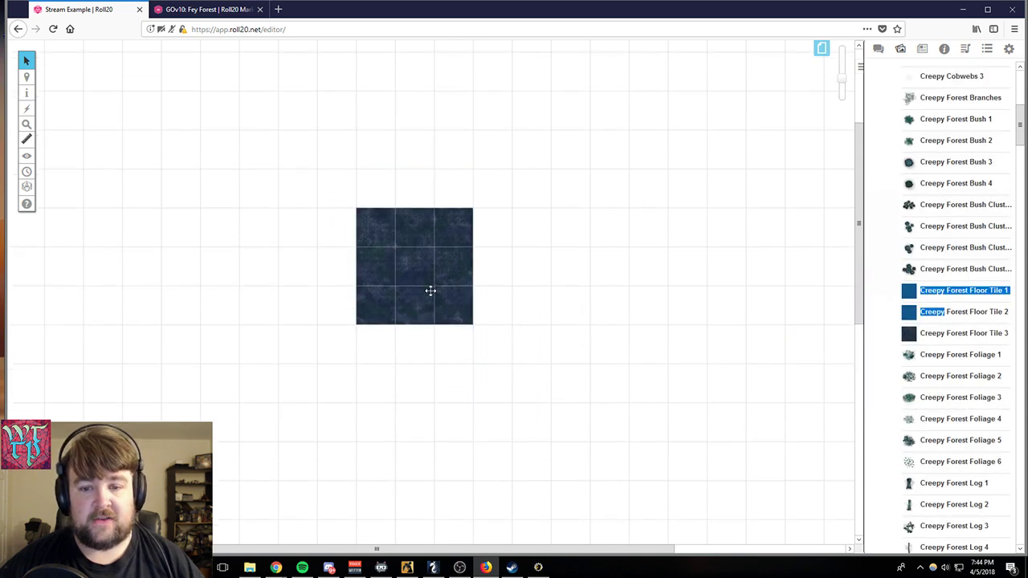
{"action": "left_click_drag", "start_coordinate": [428, 289], "coordinate": [163, 135]}
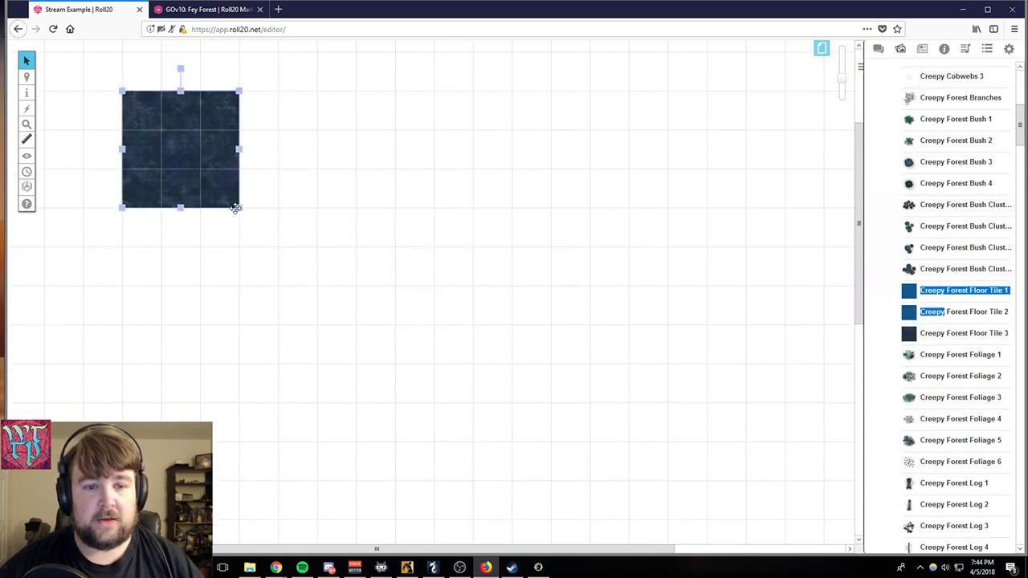
{"action": "left_click_drag", "start_coordinate": [237, 208], "coordinate": [721, 458]}
- Place Creepy Forest Foliage 1 on the floor tile, move it to the tile's lower left, and add Creepy Forest Log 1 beside it
{"action": "scroll", "coordinate": [281, 265], "scroll_direction": "down", "scroll_amount": 1}
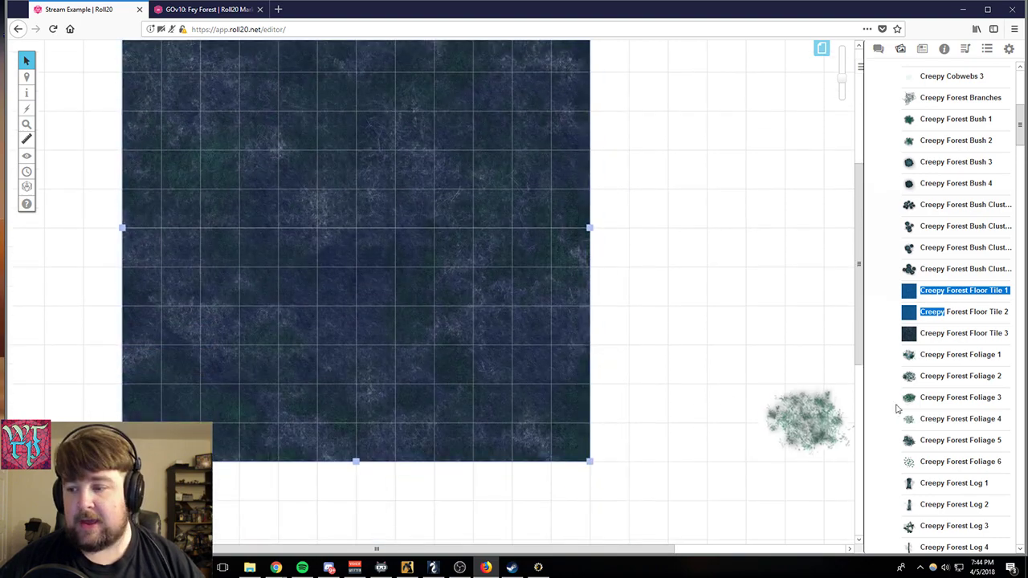
{"action": "left_click_drag", "start_coordinate": [947, 354], "coordinate": [490, 365]}
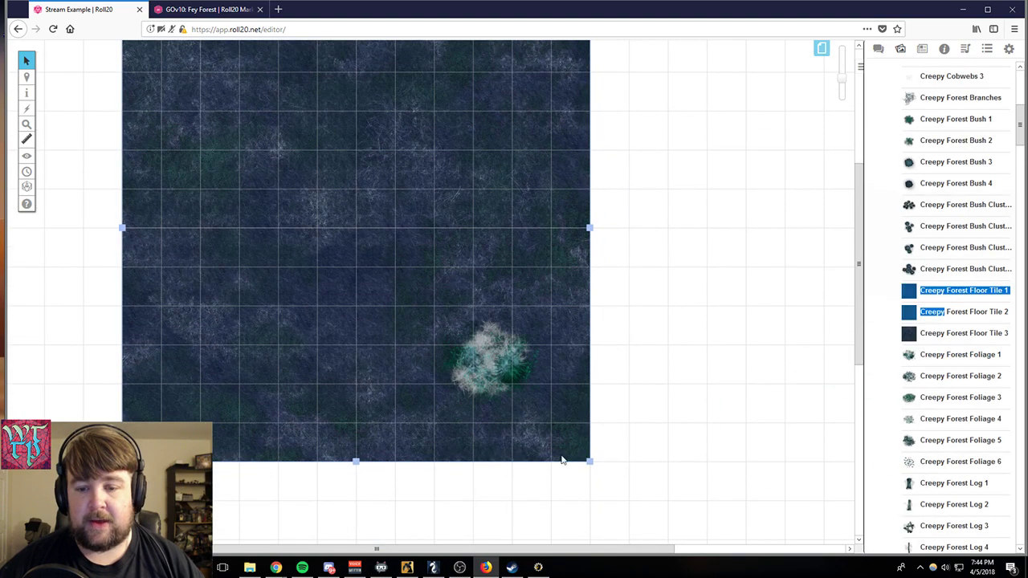
{"action": "right_click", "coordinate": [491, 374]}
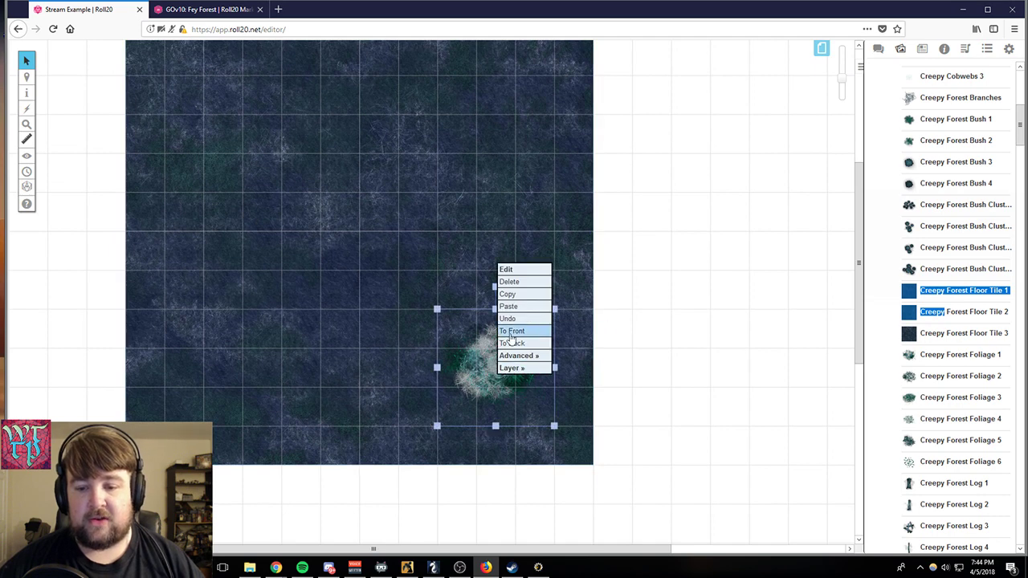
{"action": "mouse_move", "coordinate": [520, 355]}
{"action": "left_click", "coordinate": [572, 363]}
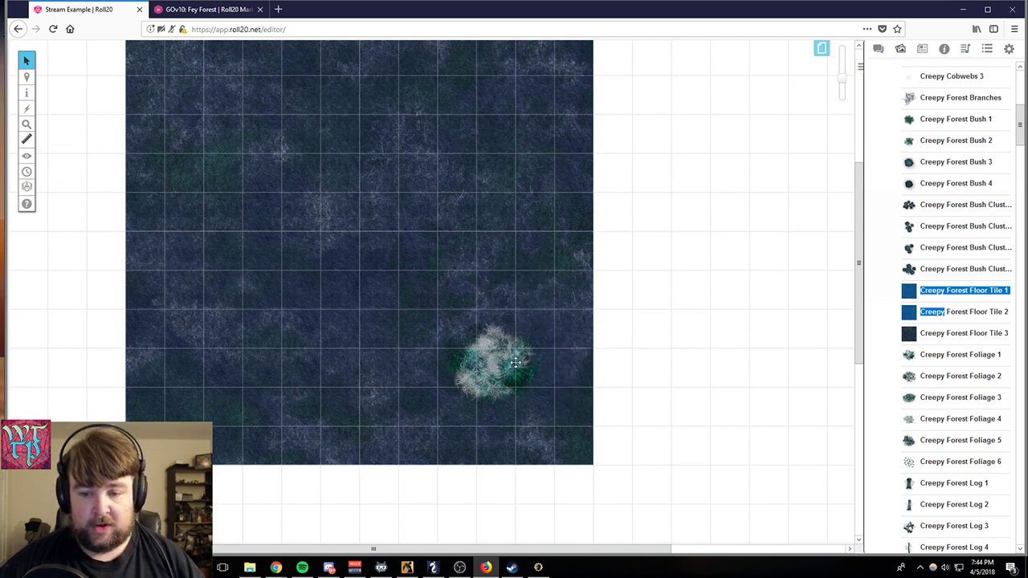
{"action": "left_click_drag", "start_coordinate": [514, 363], "coordinate": [318, 372]}
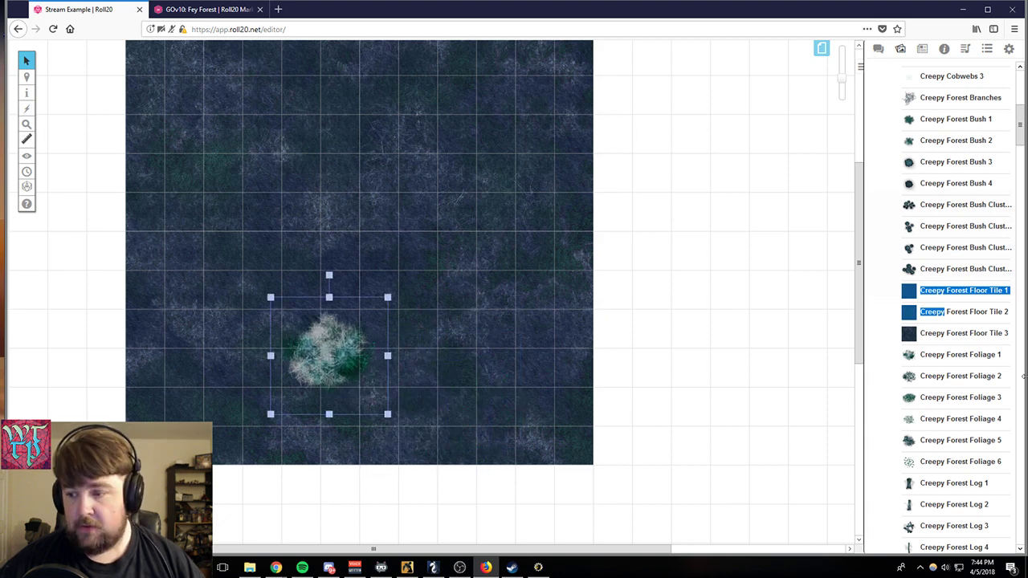
{"action": "left_click_drag", "start_coordinate": [954, 482], "coordinate": [251, 289]}
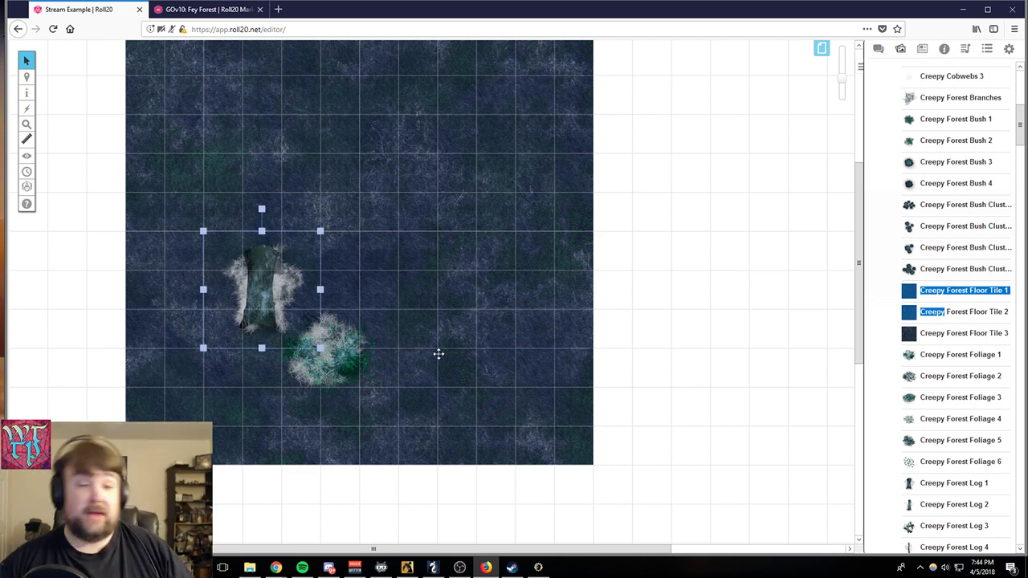
- Collapse the Essential Nature Libraries set and expand the Red Cap's Maps Castle set in the Marketplace purchases
{"action": "scroll", "coordinate": [452, 356], "scroll_direction": "up", "scroll_amount": 1}
{"action": "mouse_move", "coordinate": [912, 149]}
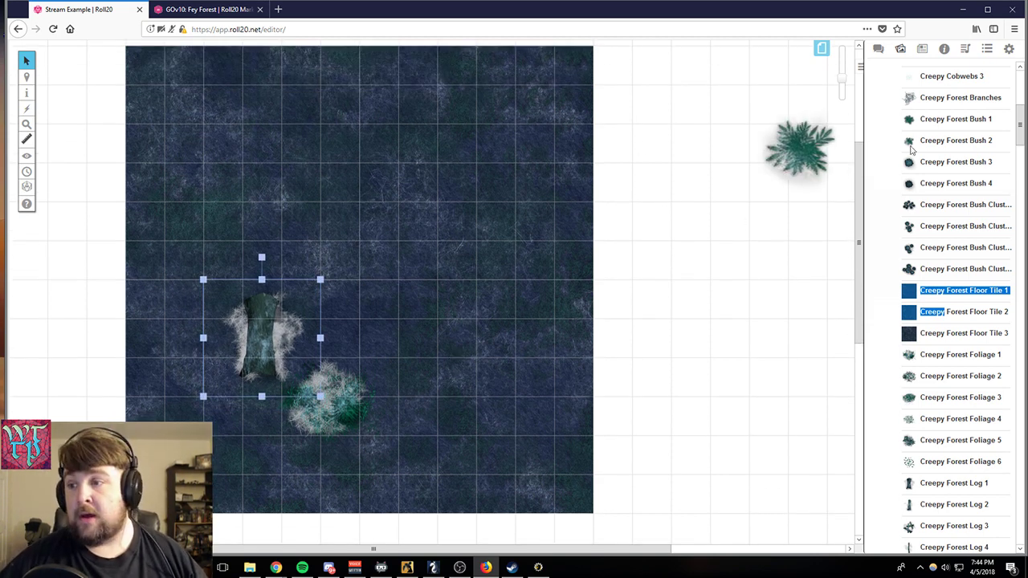
{"action": "scroll", "coordinate": [884, 209], "scroll_direction": "up", "scroll_amount": 5}
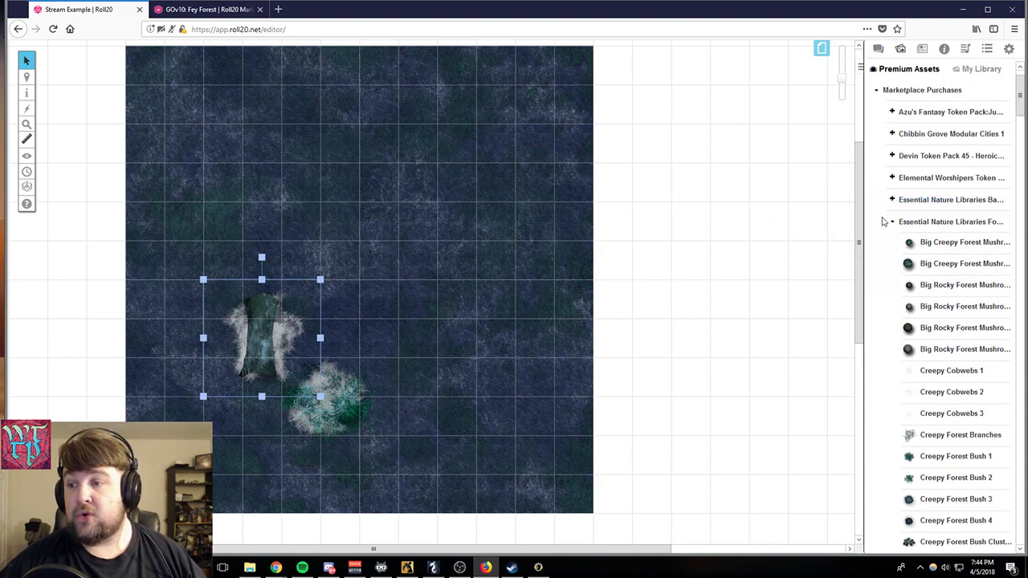
{"action": "left_click", "coordinate": [890, 225]}
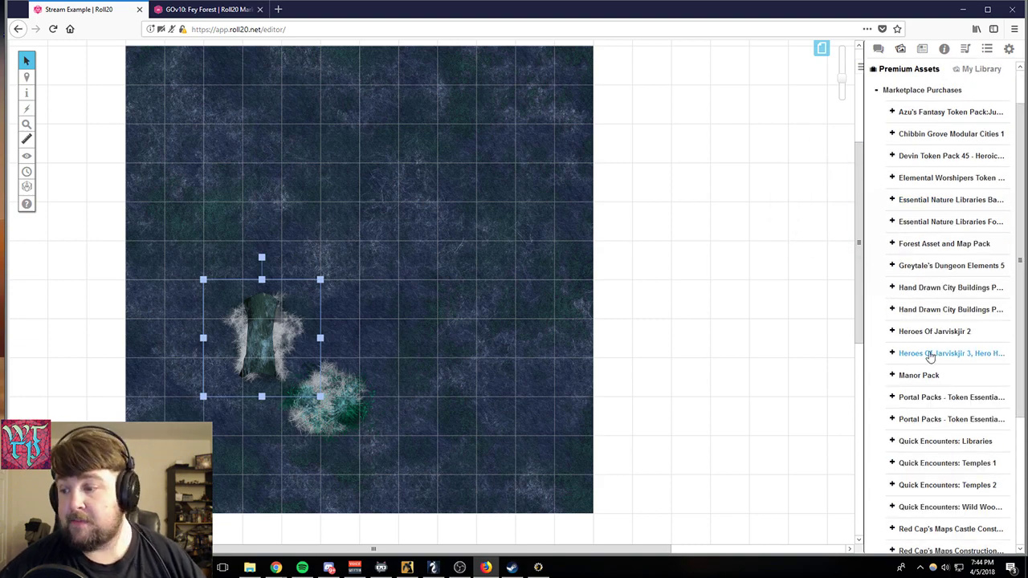
{"action": "scroll", "coordinate": [885, 272], "scroll_direction": "down", "scroll_amount": 4}
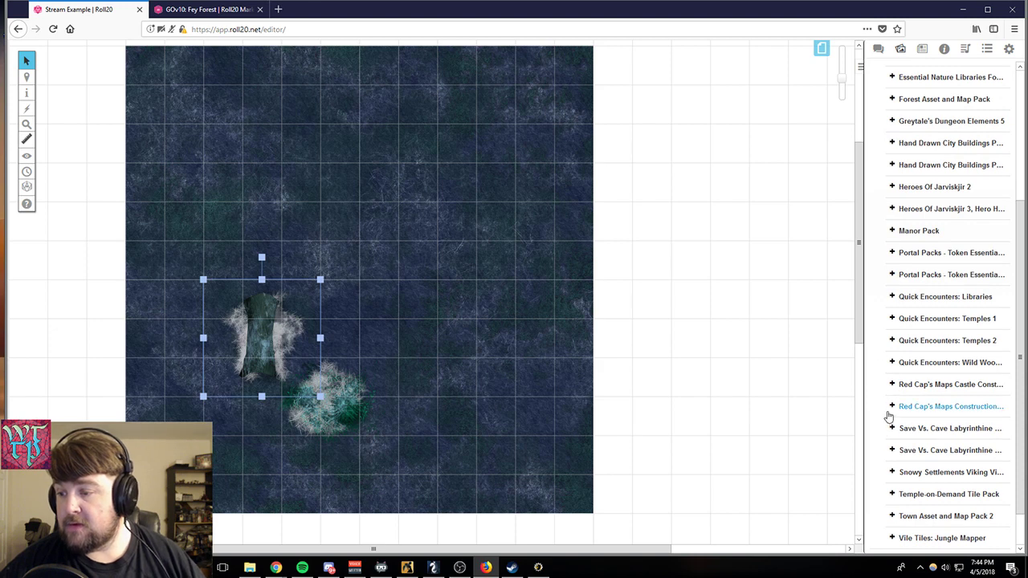
{"action": "left_click", "coordinate": [892, 387]}
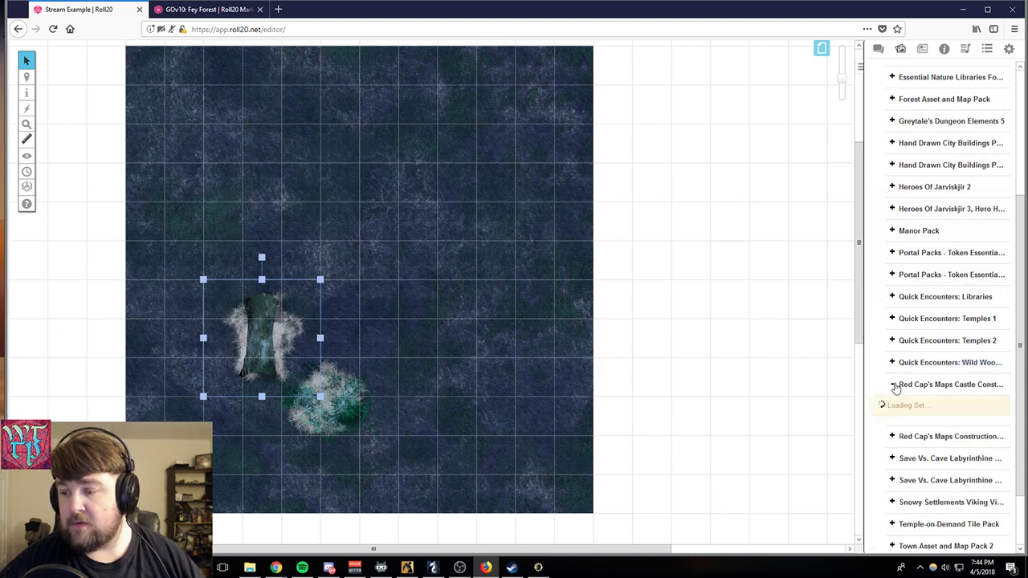
{"action": "scroll", "coordinate": [986, 436], "scroll_direction": "down", "scroll_amount": 5}
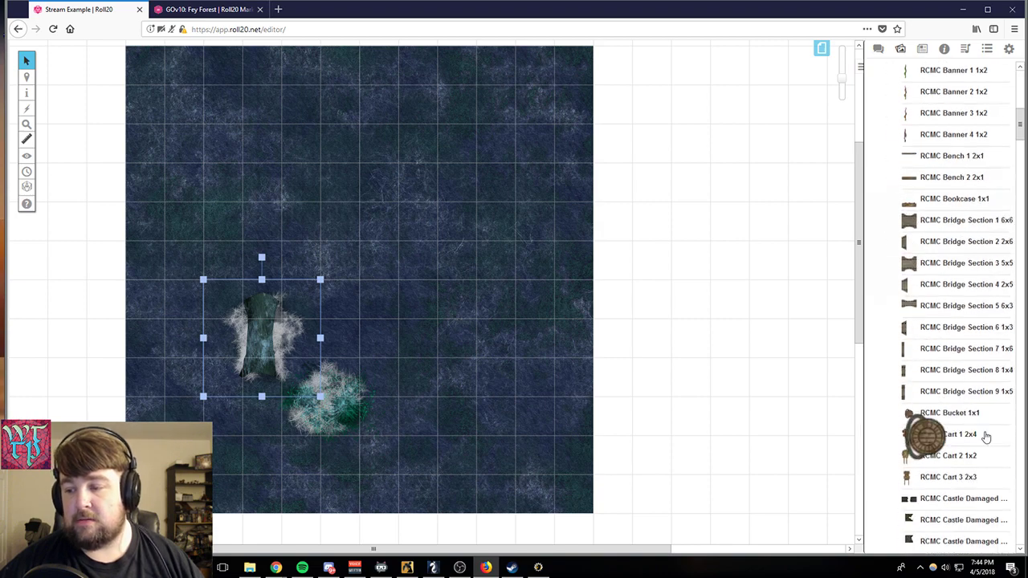
- Place two RCMC bridge sections right of the floor tile, then lengthen the horizontal one and move it beside the upright section's lower end
{"action": "left_click_drag", "start_coordinate": [931, 338], "coordinate": [674, 259]}
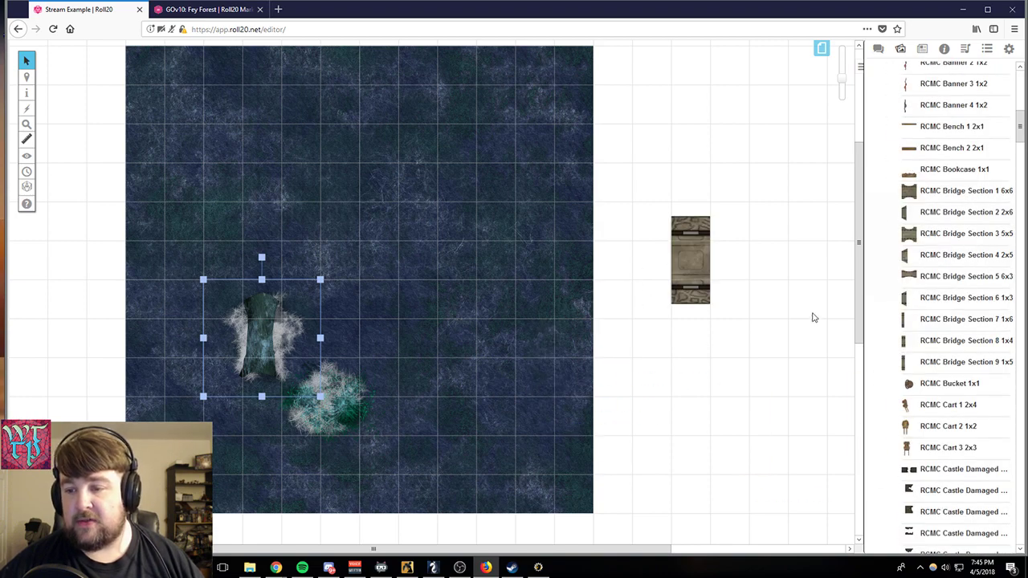
{"action": "left_click_drag", "start_coordinate": [911, 277], "coordinate": [767, 223]}
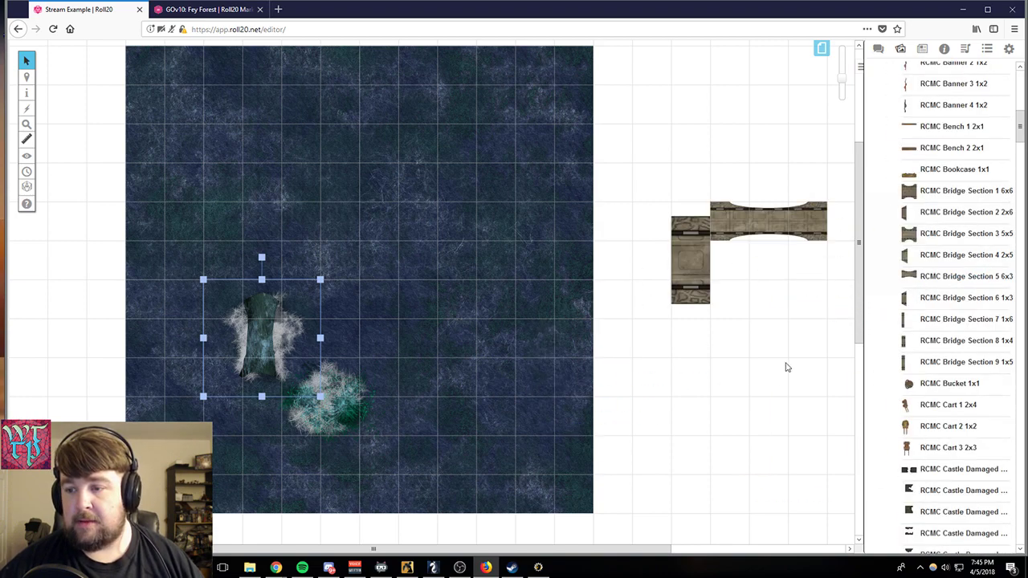
{"action": "left_click_drag", "start_coordinate": [827, 239], "coordinate": [866, 241]}
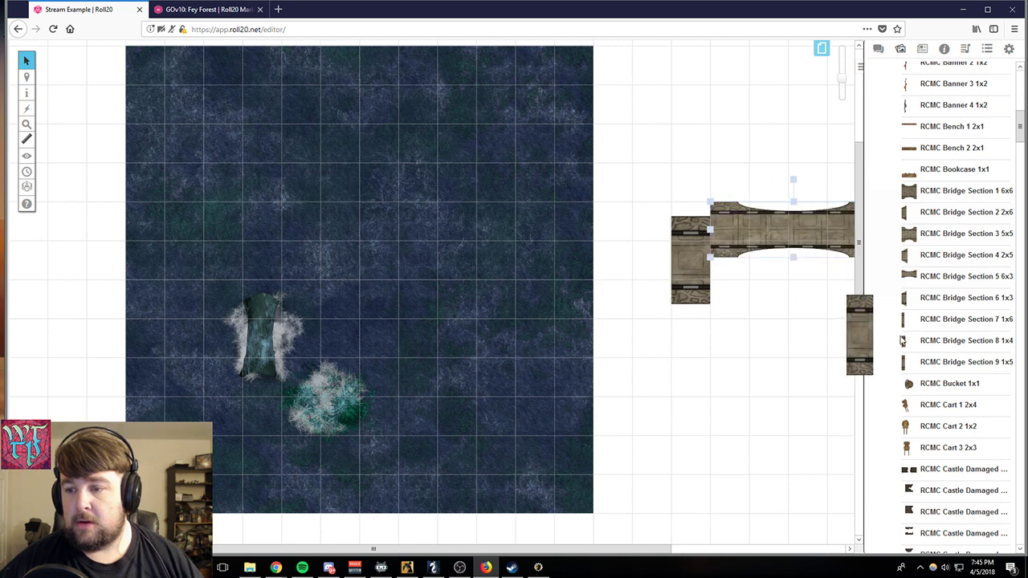
{"action": "left_click_drag", "start_coordinate": [758, 225], "coordinate": [762, 288]}
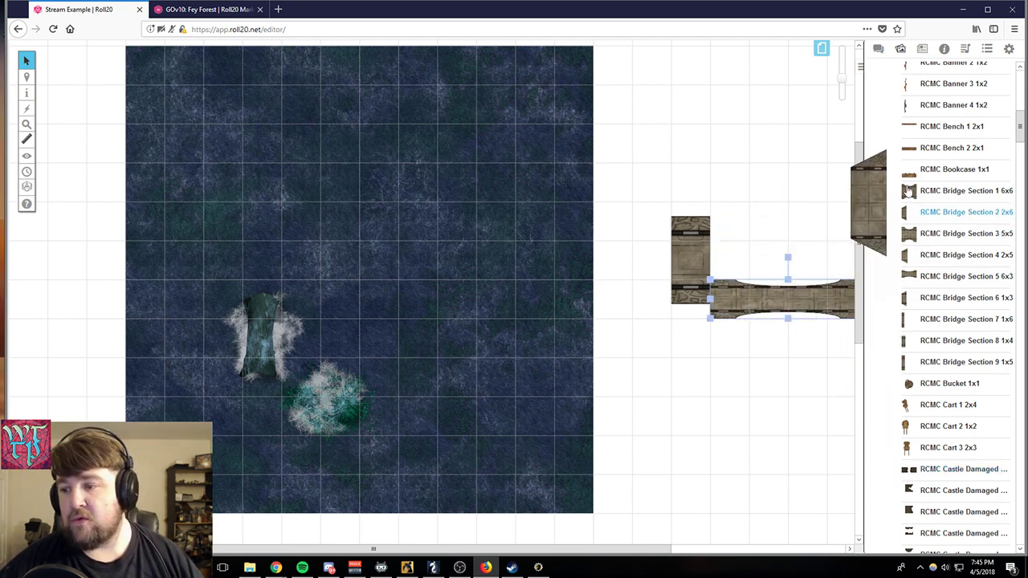
- Place RCMC Castle Roof 1 5x5 against the floor tile's right edge, over the upper end of the upright bridge section
{"action": "scroll", "coordinate": [920, 257], "scroll_direction": "down", "scroll_amount": 3}
{"action": "scroll", "coordinate": [920, 257], "scroll_direction": "down", "scroll_amount": 4}
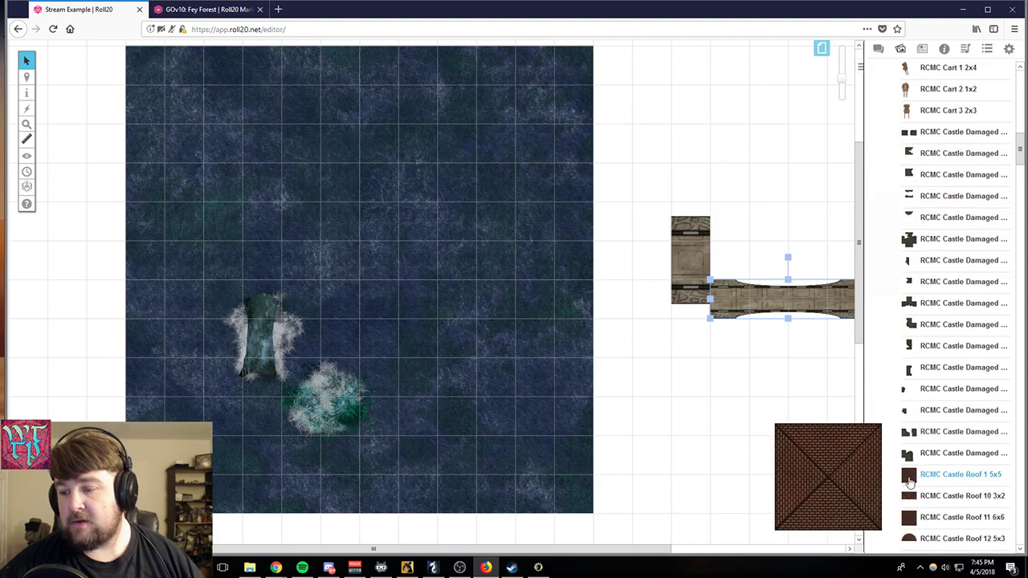
{"action": "left_click_drag", "start_coordinate": [908, 474], "coordinate": [675, 210]}
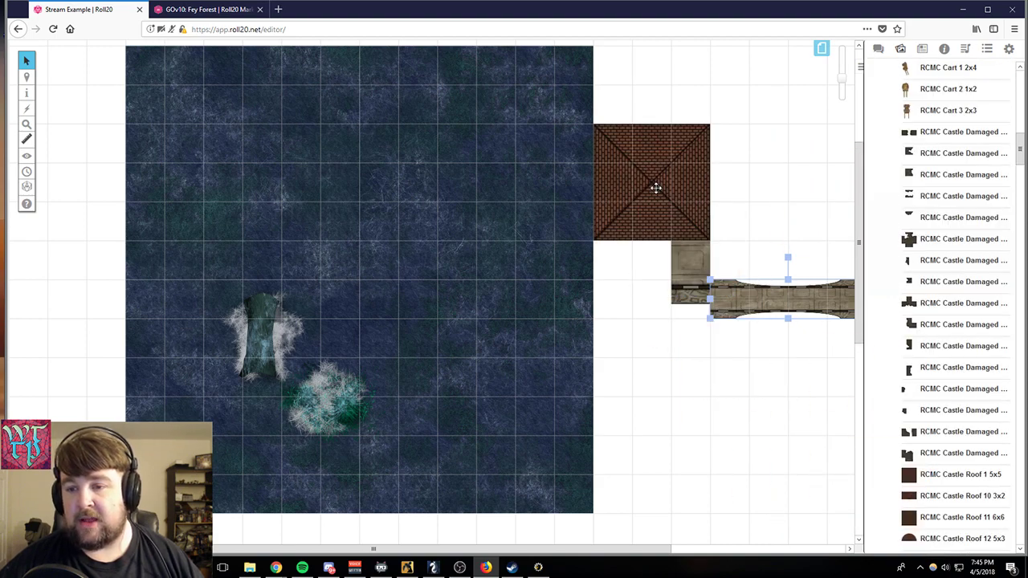
- Delete the castle roof and both bridge sections beside the floor tile from the map
{"action": "left_click", "coordinate": [604, 201]}
{"action": "right_click", "coordinate": [606, 201]}
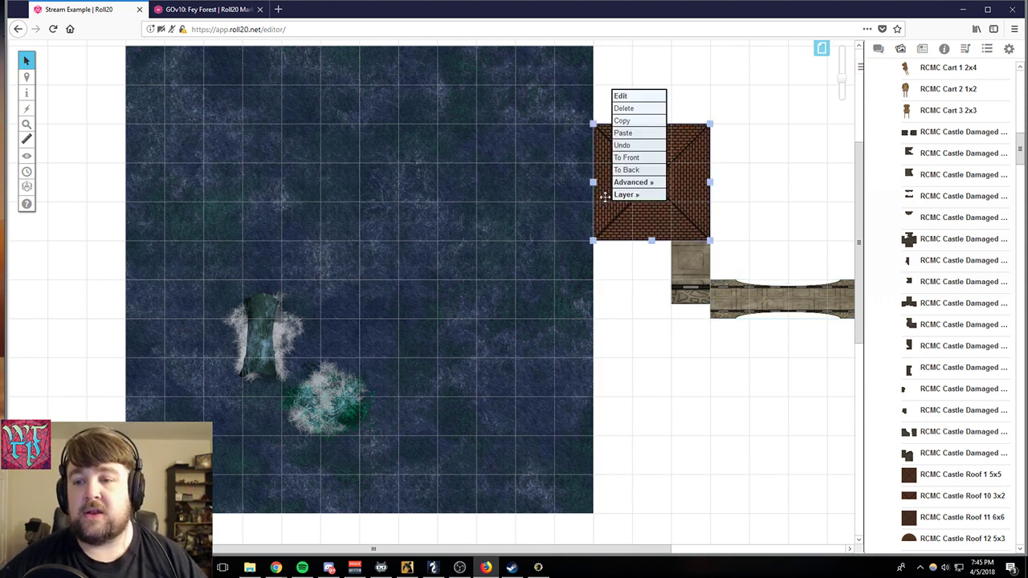
{"action": "left_click", "coordinate": [630, 112]}
{"action": "left_click", "coordinate": [683, 228]}
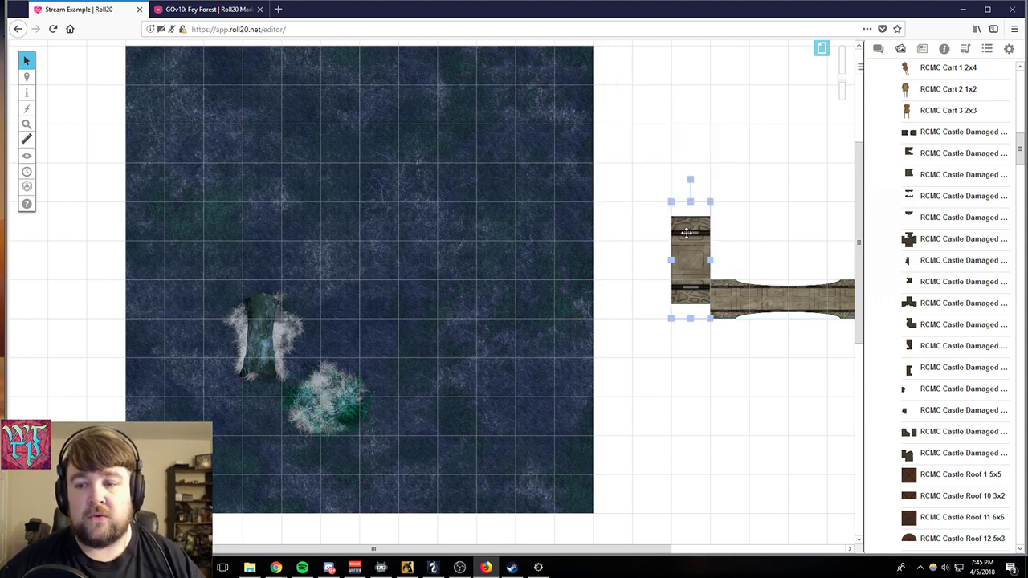
{"action": "right_click", "coordinate": [685, 233]}
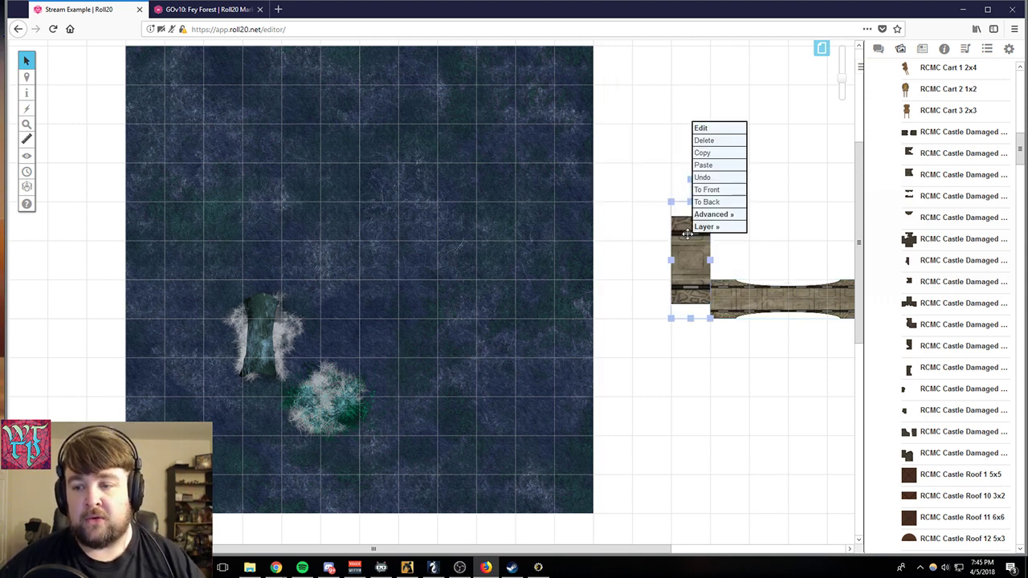
{"action": "left_click", "coordinate": [704, 140]}
{"action": "left_click", "coordinate": [743, 314]}
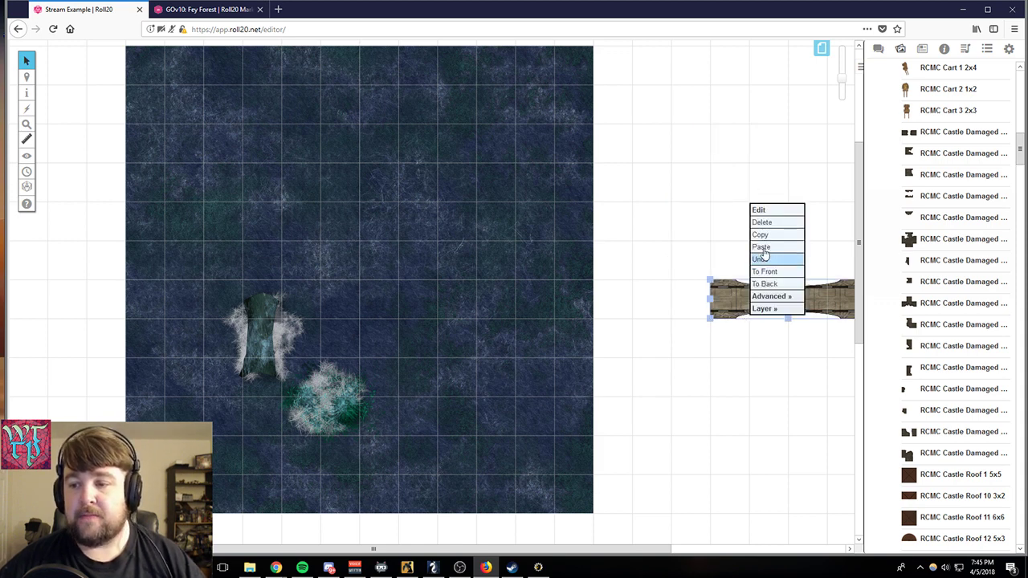
{"action": "left_click", "coordinate": [761, 222]}
- Clear the rest of the page by deleting the forest floor tile, the log and the foliage
{"action": "left_click", "coordinate": [463, 298]}
{"action": "right_click", "coordinate": [464, 298]}
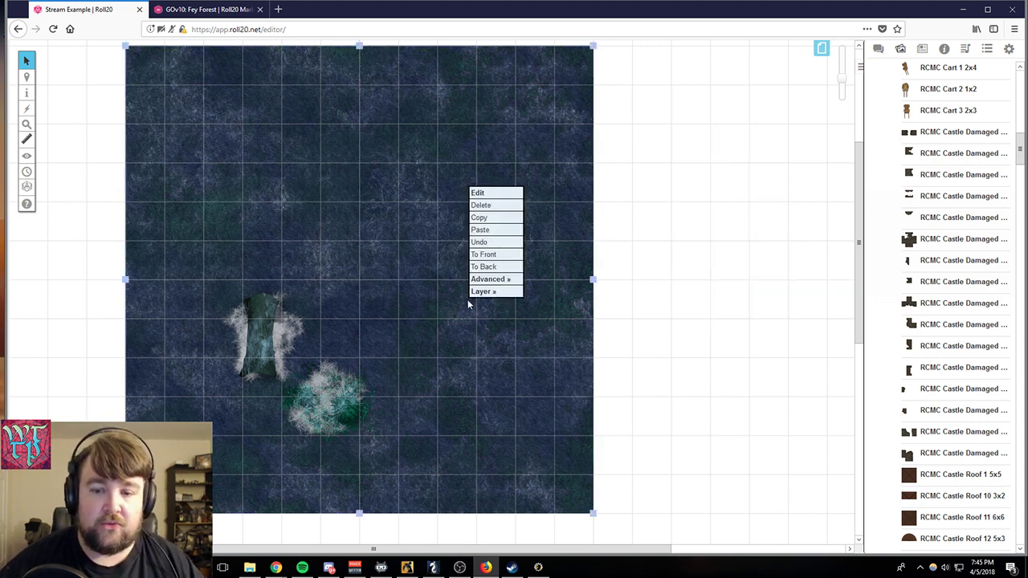
{"action": "left_click", "coordinate": [501, 206]}
{"action": "left_click", "coordinate": [290, 332]}
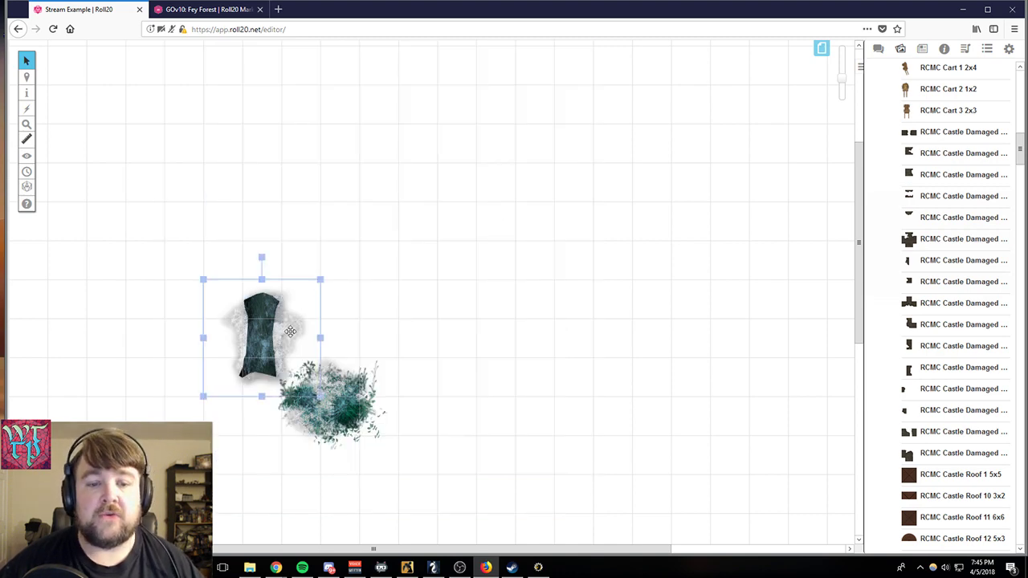
{"action": "right_click", "coordinate": [290, 332]}
{"action": "left_click", "coordinate": [312, 238]}
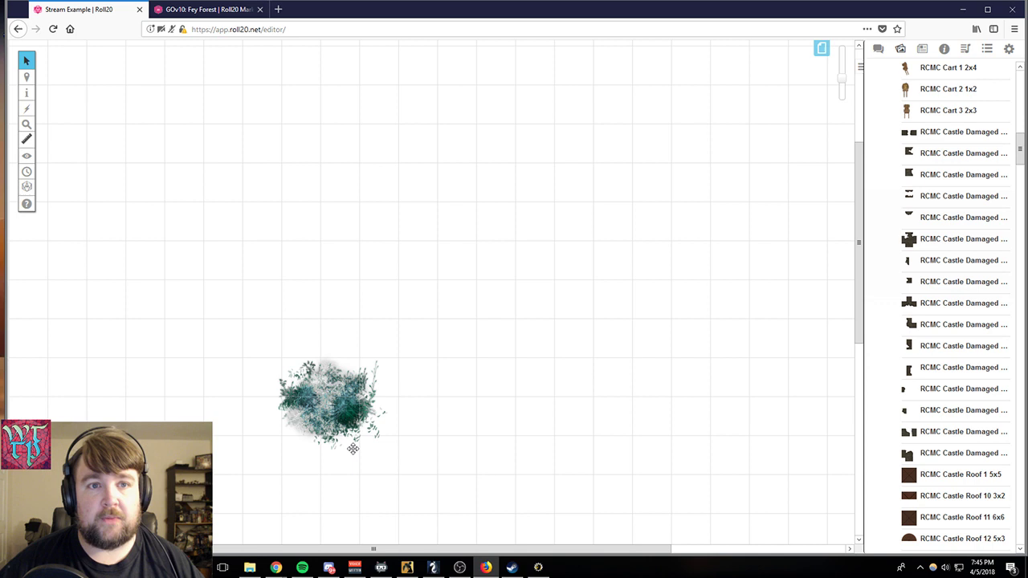
{"action": "left_click", "coordinate": [319, 410]}
{"action": "right_click", "coordinate": [321, 408]}
{"action": "left_click", "coordinate": [344, 316]}
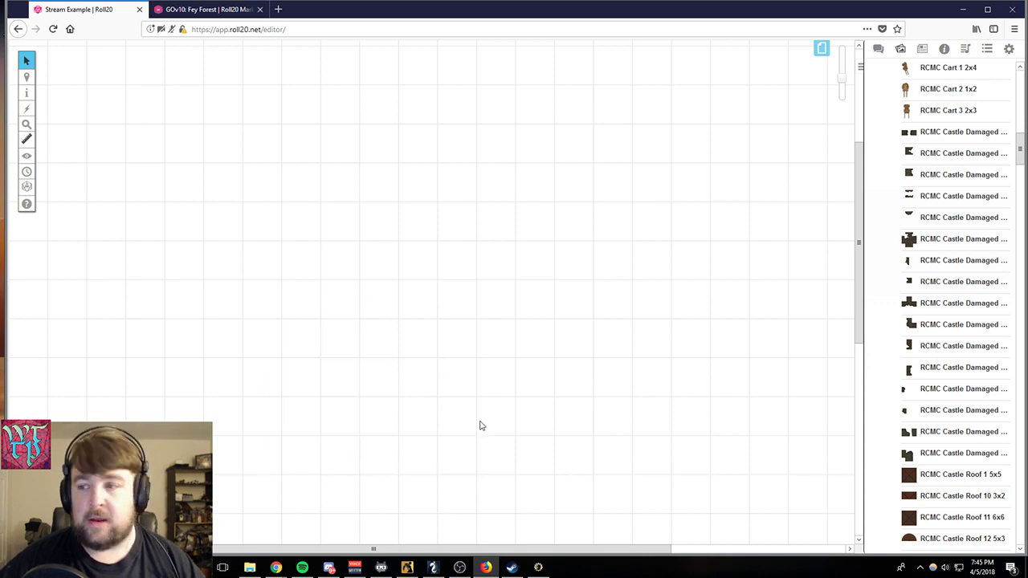
{"action": "scroll", "coordinate": [490, 430], "scroll_direction": "up", "scroll_amount": 3}
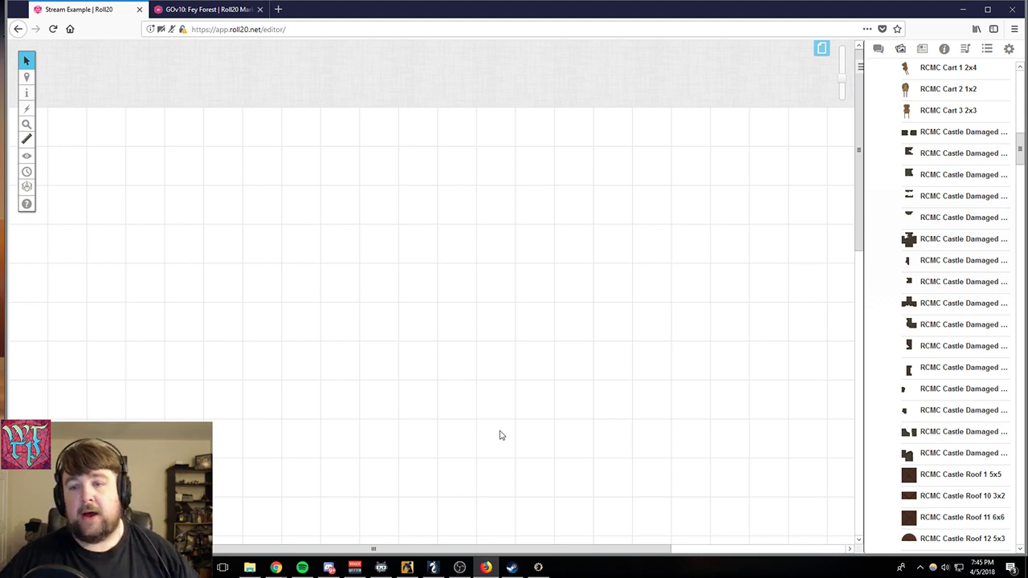
{"action": "scroll", "coordinate": [489, 418], "scroll_direction": "down", "scroll_amount": 2}
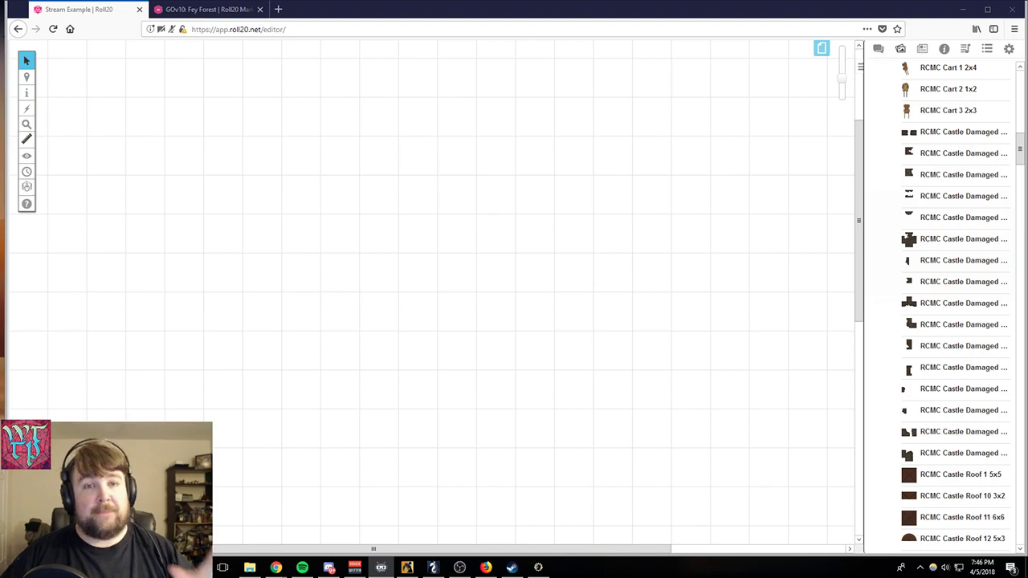
- Switch to the Fey Forest Marketplace page and go from there to the My Games list
{"action": "left_click", "coordinate": [193, 10]}
{"action": "scroll", "coordinate": [460, 285], "scroll_direction": "up", "scroll_amount": 4}
{"action": "scroll", "coordinate": [460, 285], "scroll_direction": "up", "scroll_amount": 15}
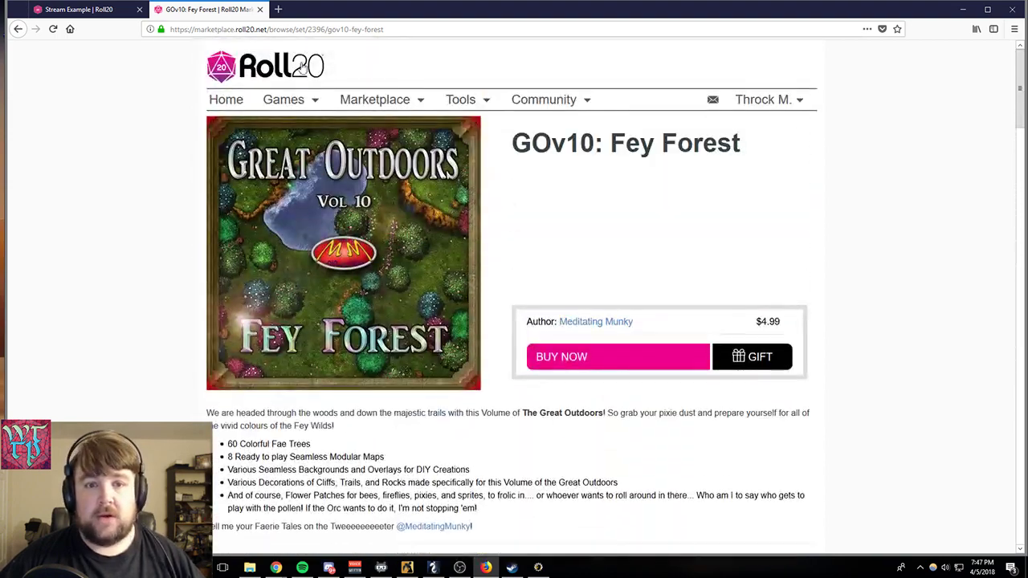
{"action": "left_click", "coordinate": [285, 102]}
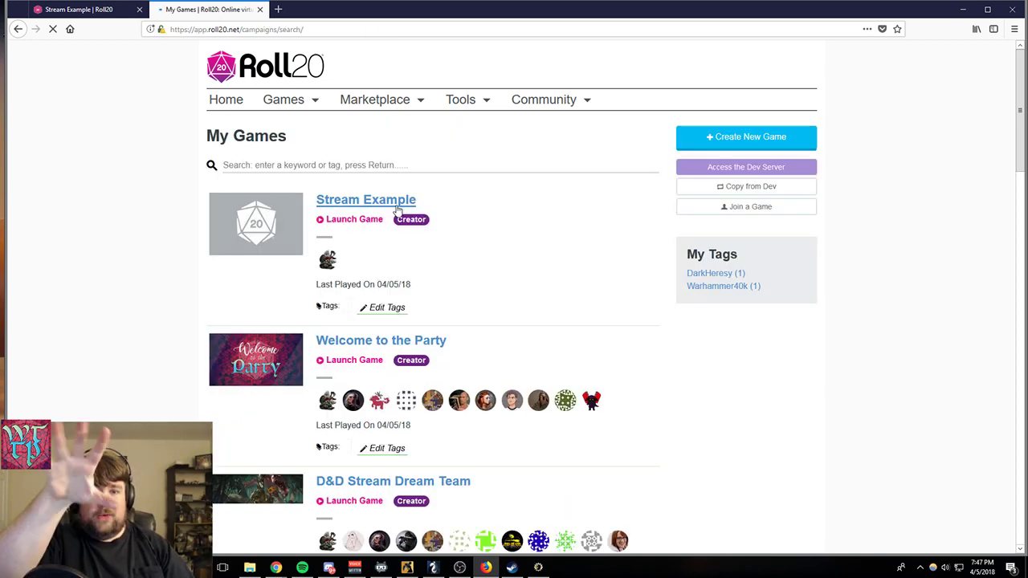
- Look through the games list, then open the Welcome to the Party game's details and launch it
{"action": "scroll", "coordinate": [589, 259], "scroll_direction": "down", "scroll_amount": 3}
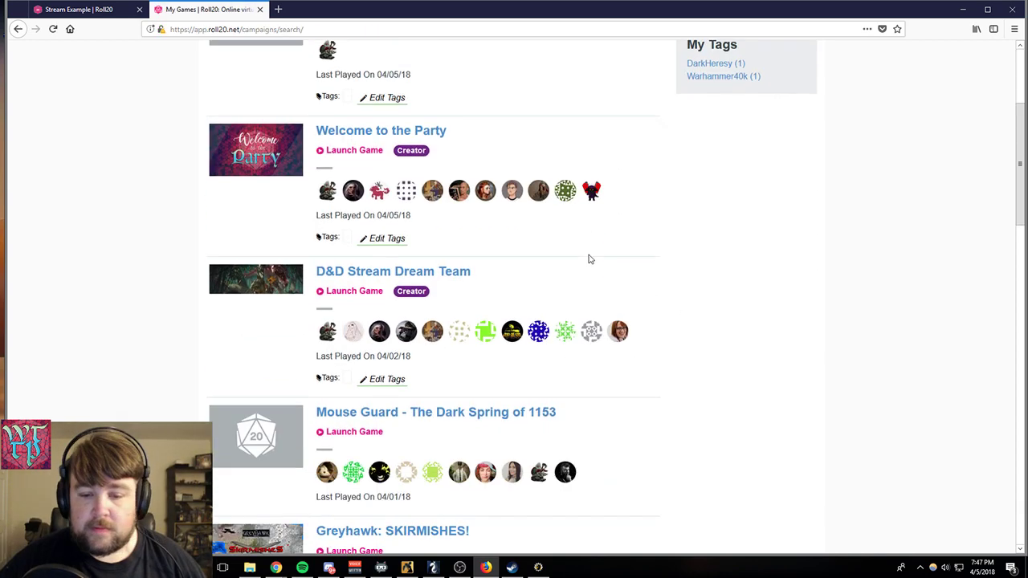
{"action": "scroll", "coordinate": [570, 298], "scroll_direction": "down", "scroll_amount": 9}
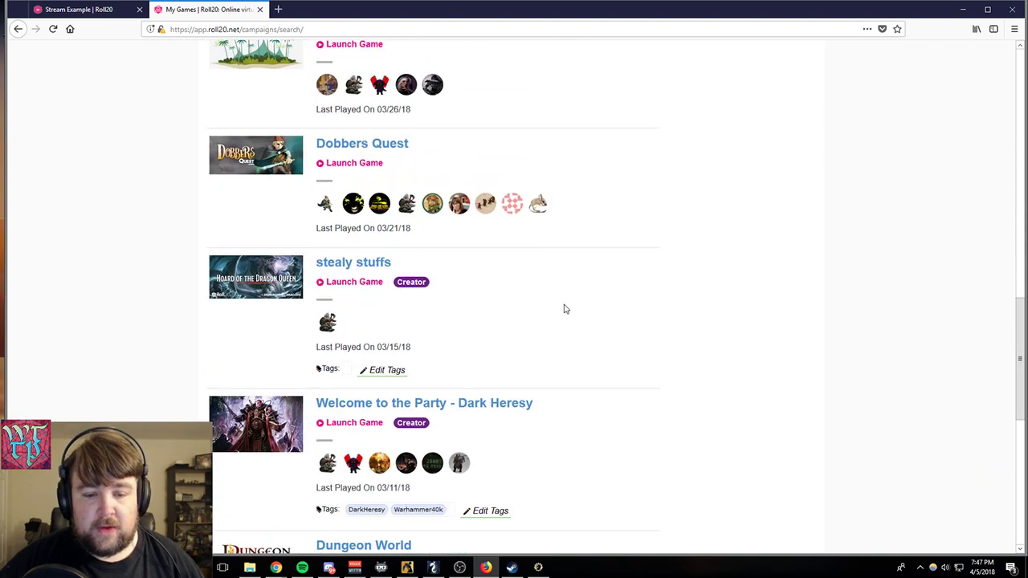
{"action": "scroll", "coordinate": [565, 313], "scroll_direction": "down", "scroll_amount": 4}
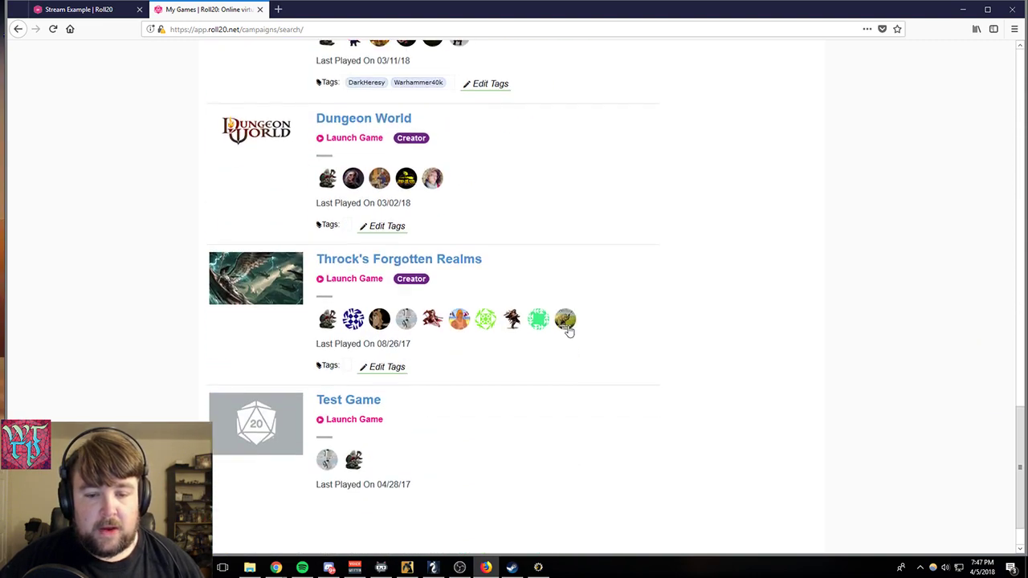
{"action": "scroll", "coordinate": [554, 317], "scroll_direction": "up", "scroll_amount": 2}
{"action": "scroll", "coordinate": [544, 309], "scroll_direction": "up", "scroll_amount": 15}
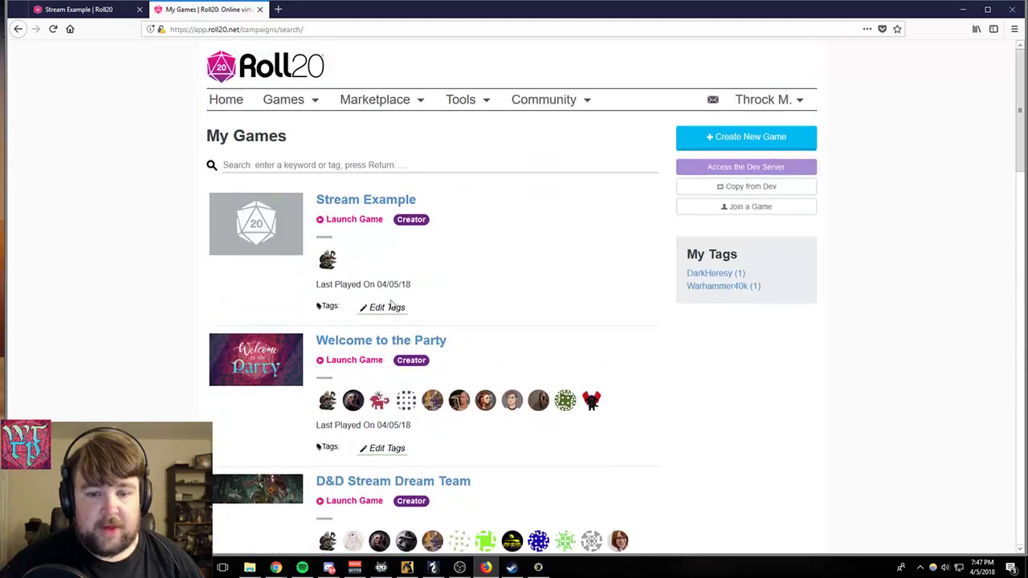
{"action": "left_click", "coordinate": [369, 344]}
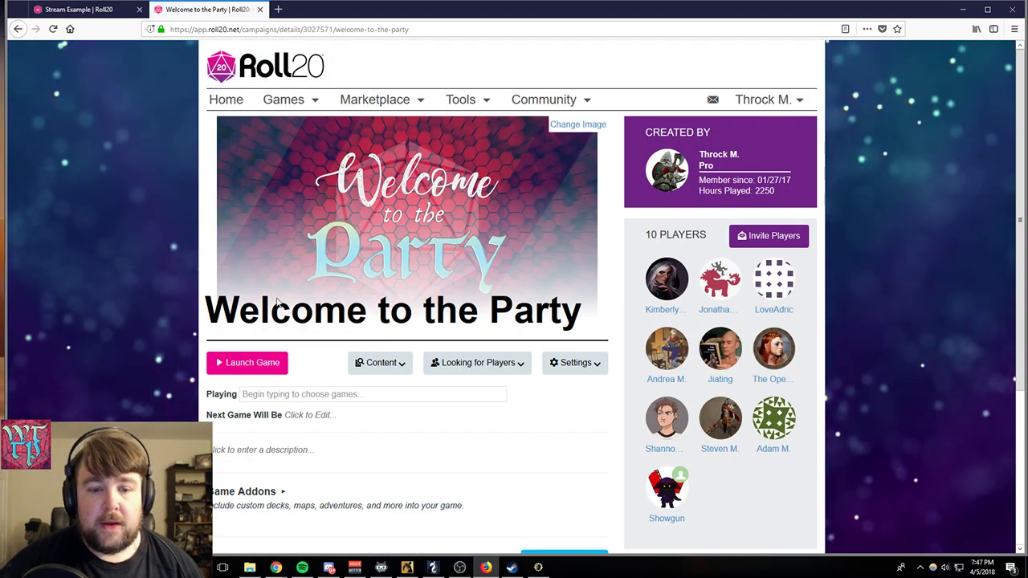
{"action": "left_click", "coordinate": [222, 361]}
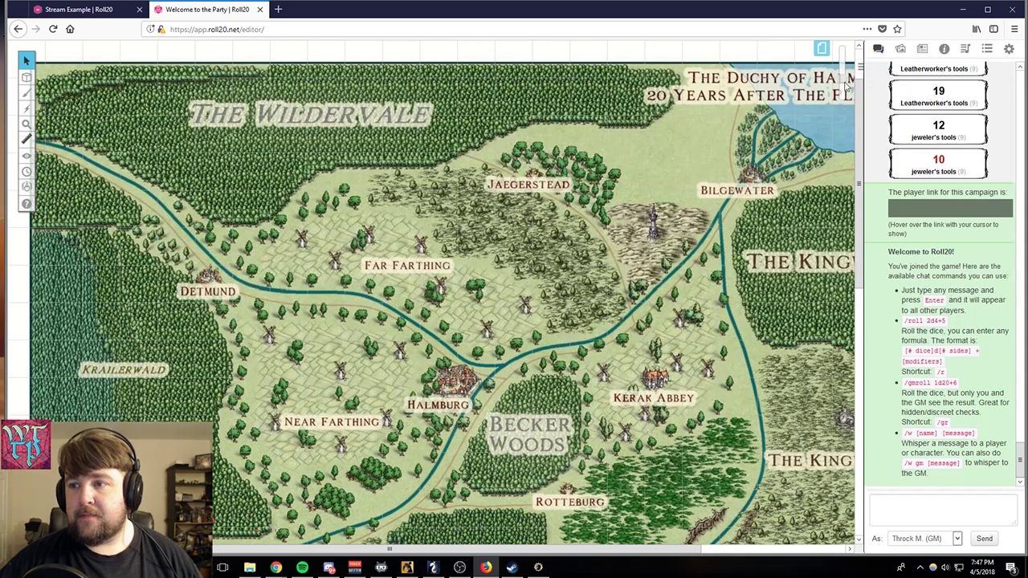
- Zoom out to view the Duchy of Halmburg map, then open the numbered city map page
{"action": "left_click_drag", "start_coordinate": [841, 79], "coordinate": [841, 89]}
{"action": "scroll", "coordinate": [562, 312], "scroll_direction": "down", "scroll_amount": 2}
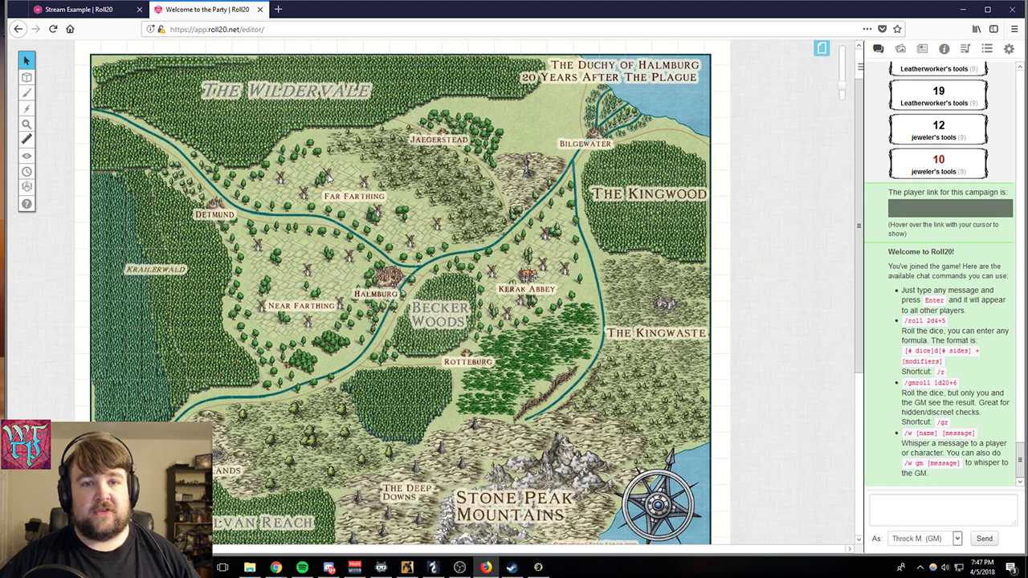
{"action": "left_click", "coordinate": [820, 48]}
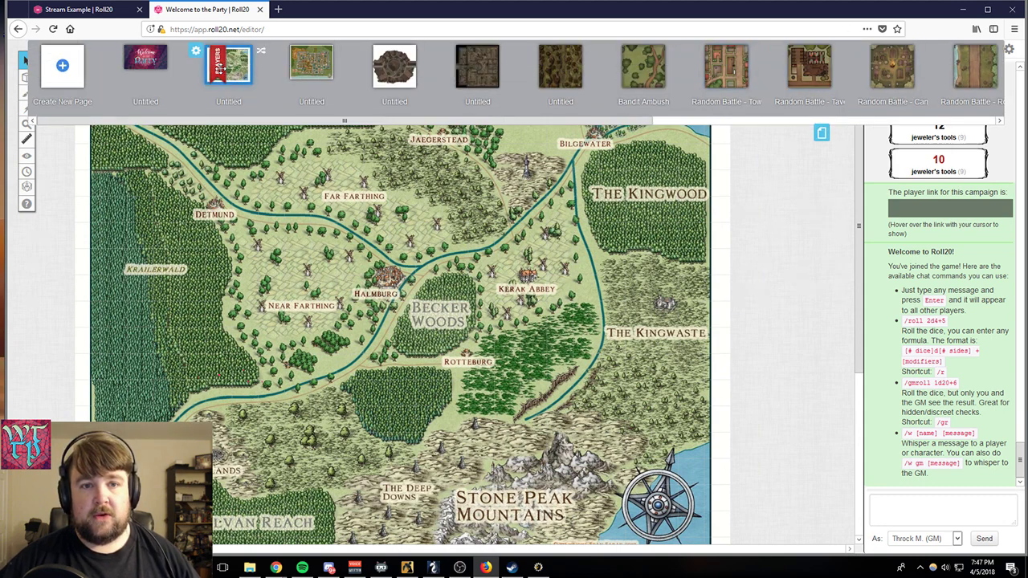
{"action": "left_click", "coordinate": [318, 66]}
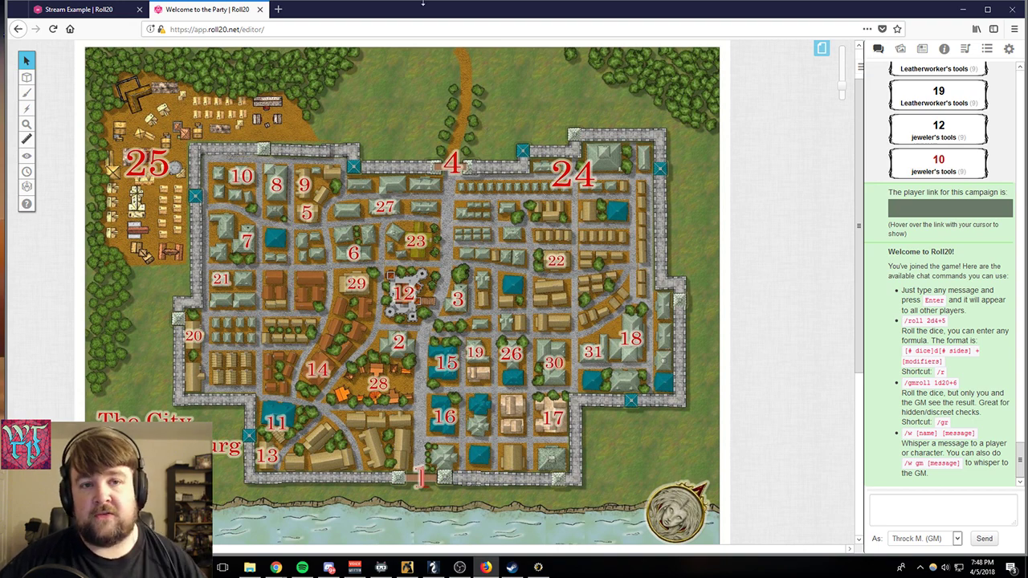
- Close the game's tab and relaunch Welcome to the Party from the Roll20 home page in a new tab
{"action": "left_click", "coordinate": [260, 10]}
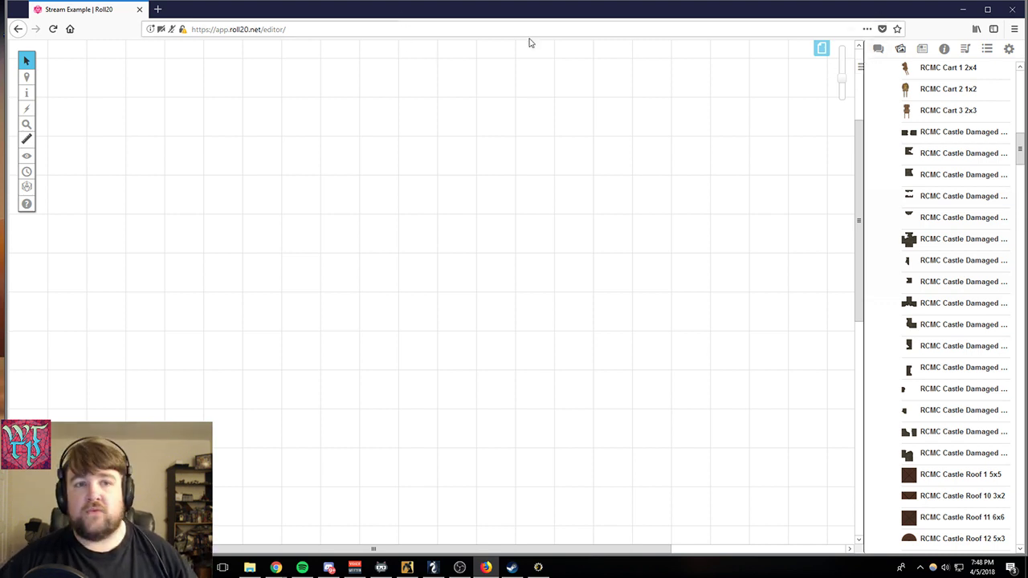
{"action": "left_click", "coordinate": [157, 10]}
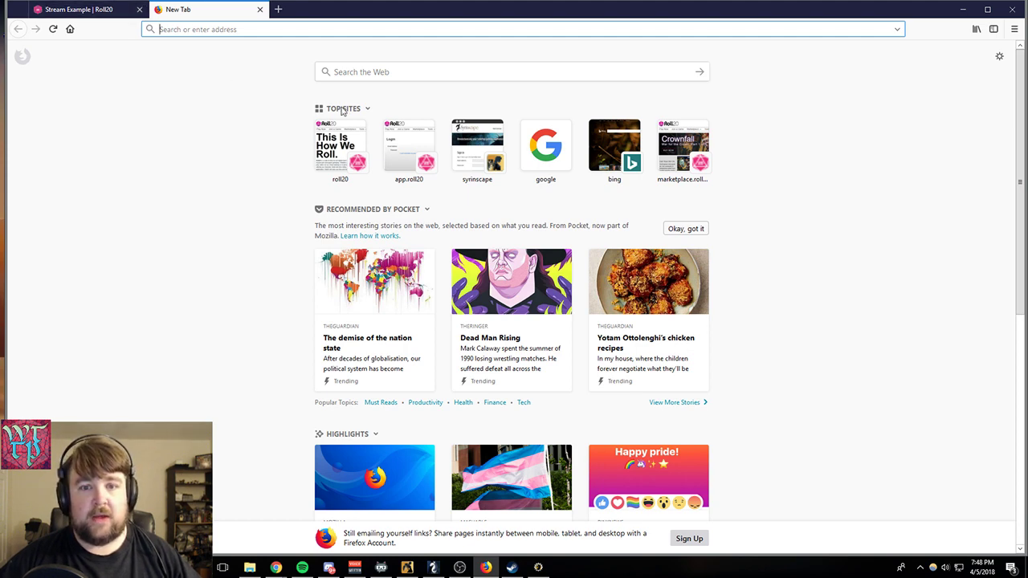
{"action": "left_click", "coordinate": [341, 151]}
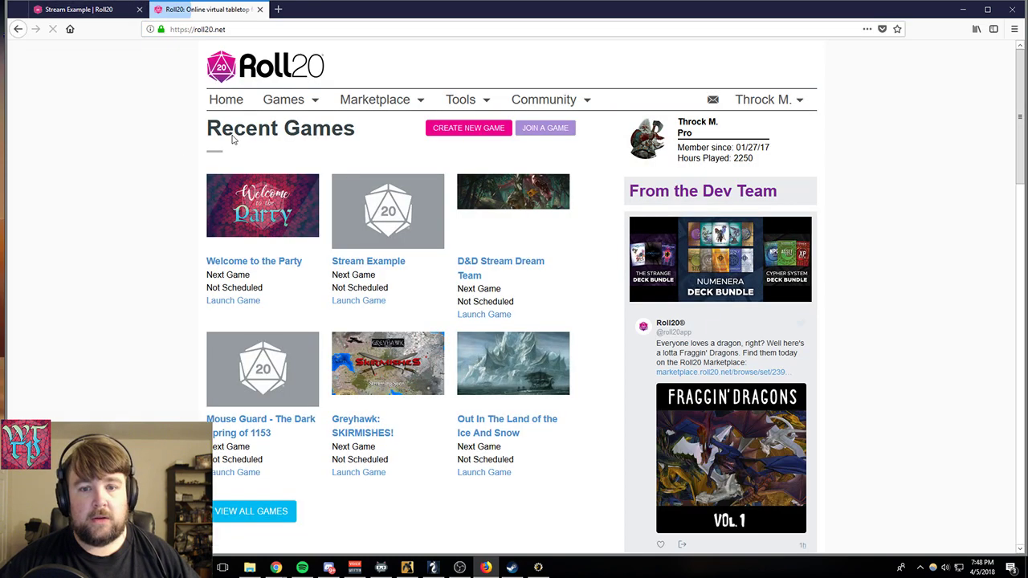
{"action": "left_click", "coordinate": [233, 261]}
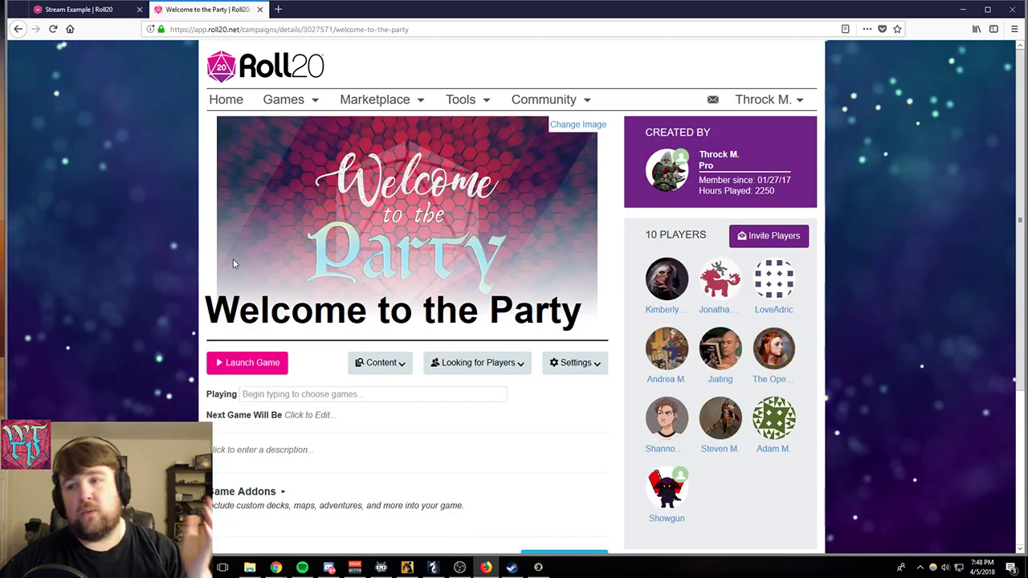
{"action": "mouse_move", "coordinate": [685, 277]}
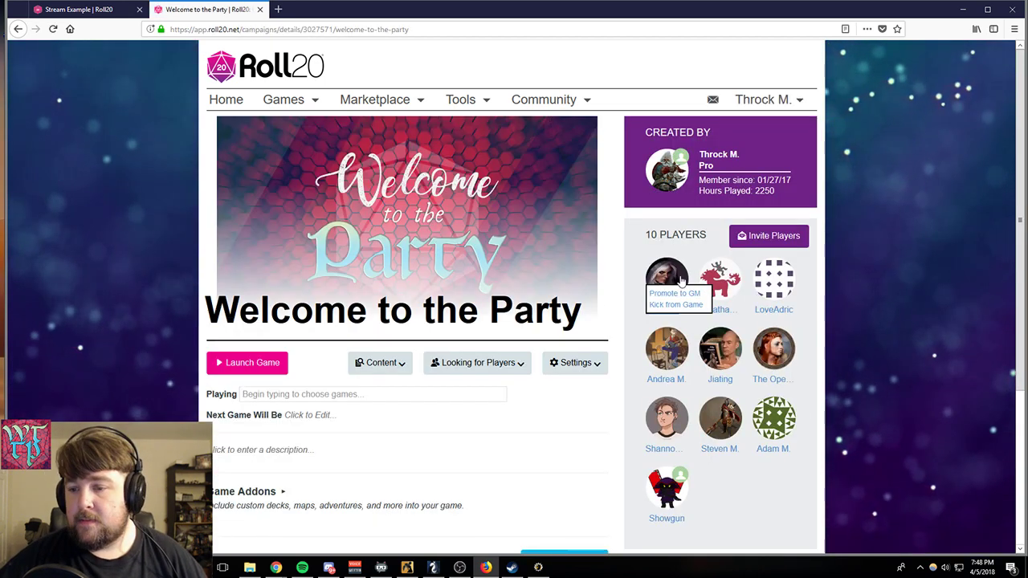
{"action": "left_click", "coordinate": [247, 362]}
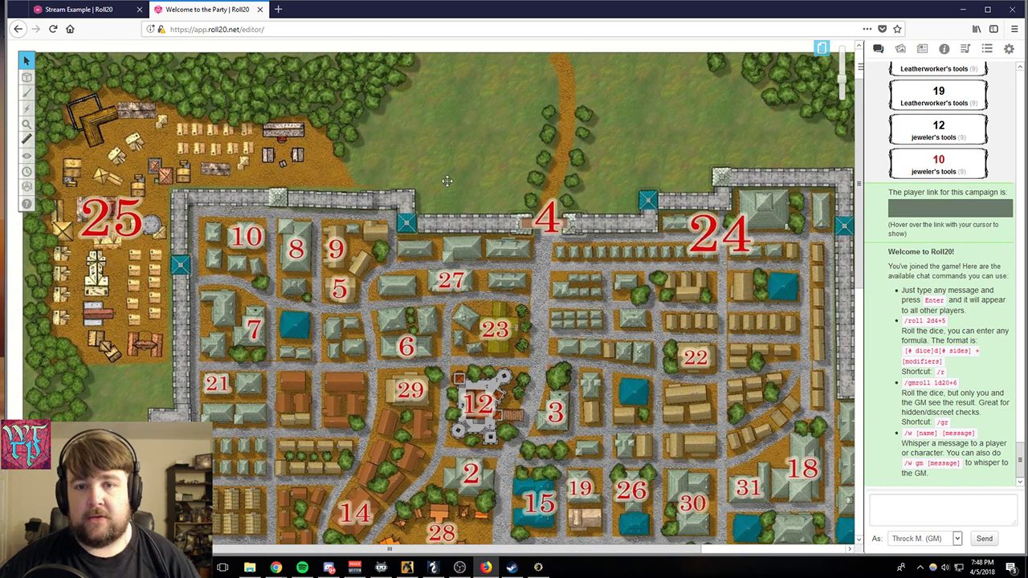
- Browse the game's pages and open the Random Battle town map
{"action": "left_click", "coordinate": [820, 50]}
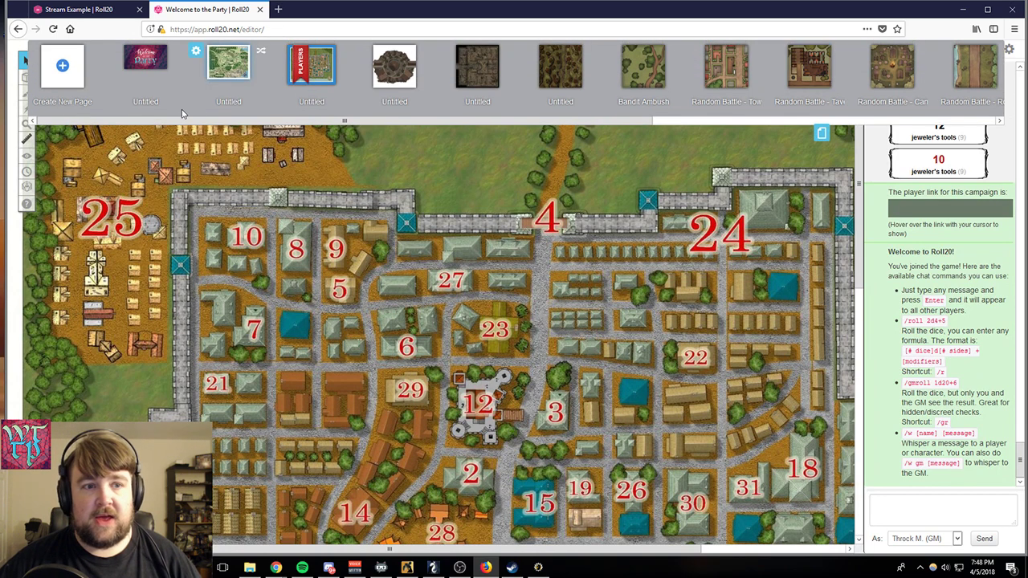
{"action": "scroll", "coordinate": [336, 65], "scroll_direction": "right", "scroll_amount": 1}
{"action": "mouse_move", "coordinate": [336, 65]}
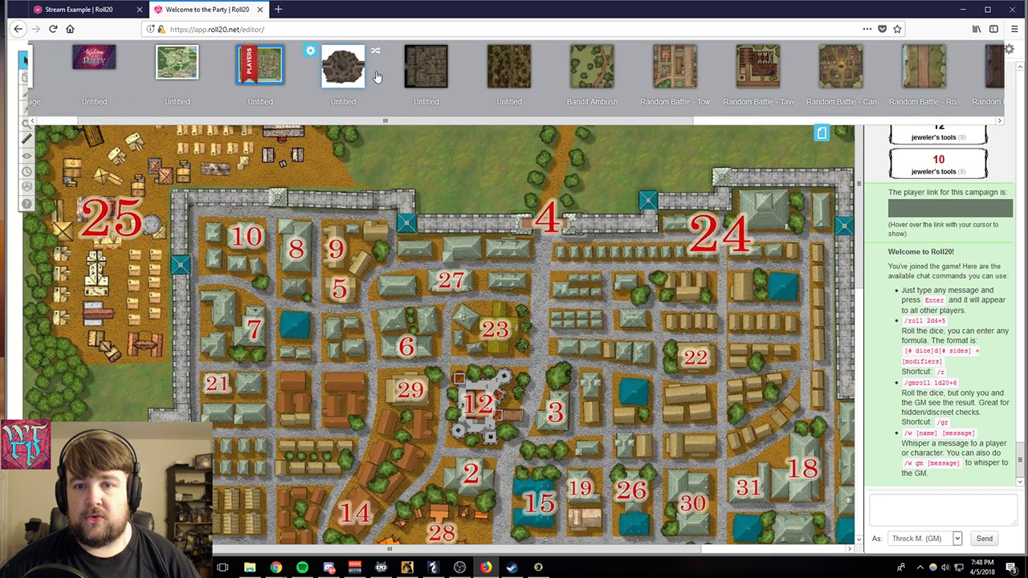
{"action": "left_click", "coordinate": [611, 79]}
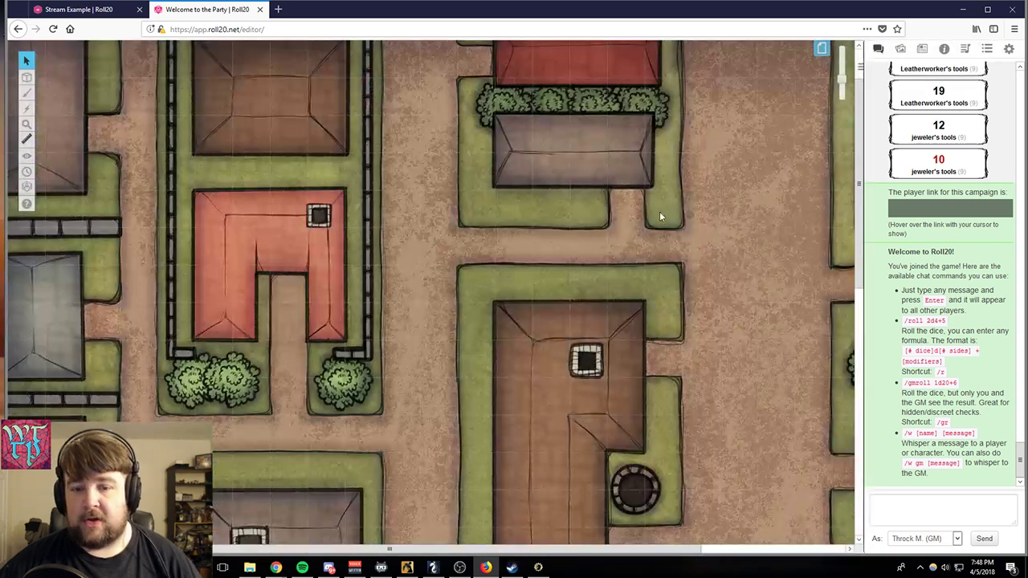
- Expand the journal's Character Archive and place the Dr. Jenkins Hollycraft token on the street between the houses, leaving it selected
{"action": "left_click", "coordinate": [900, 49]}
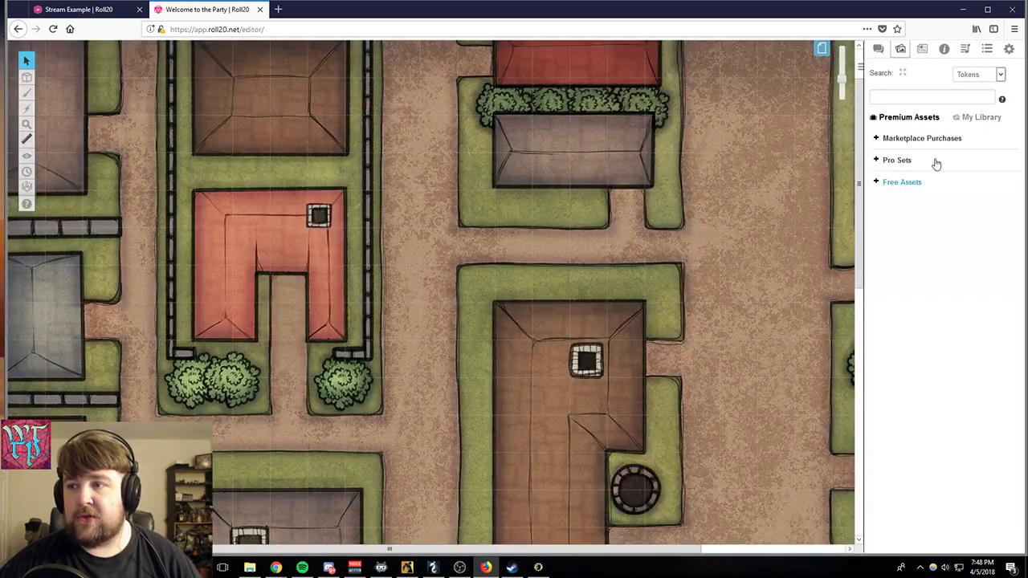
{"action": "left_click", "coordinate": [922, 49]}
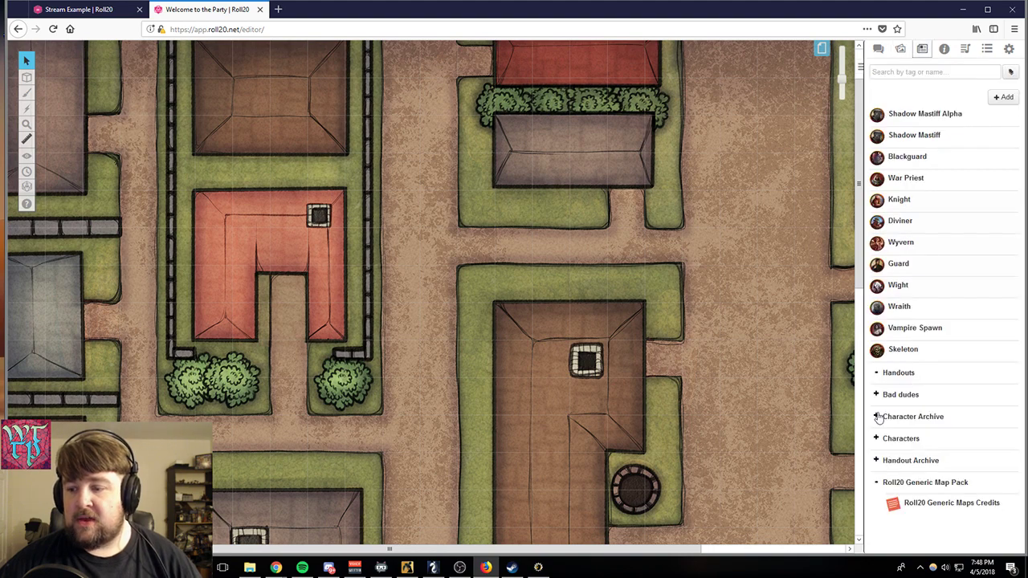
{"action": "left_click", "coordinate": [907, 416]}
{"action": "scroll", "coordinate": [883, 331], "scroll_direction": "down", "scroll_amount": 3}
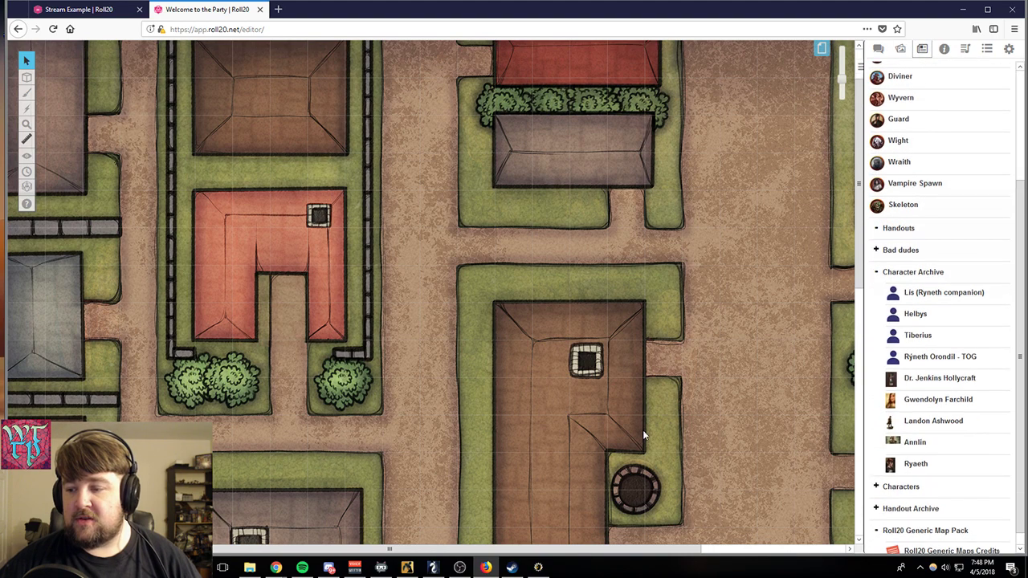
{"action": "left_click_drag", "start_coordinate": [923, 381], "coordinate": [433, 286]}
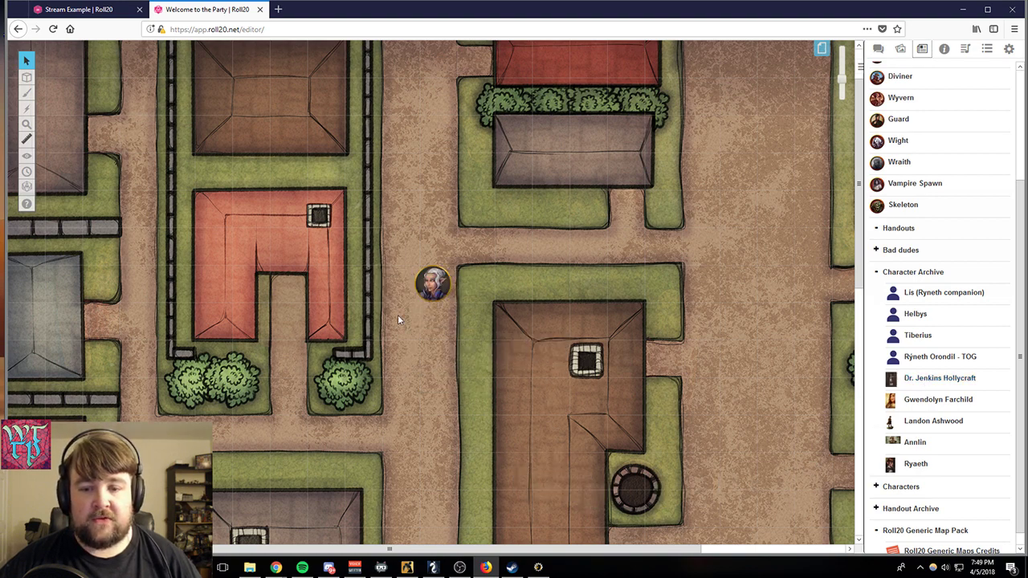
{"action": "left_click", "coordinate": [419, 287]}
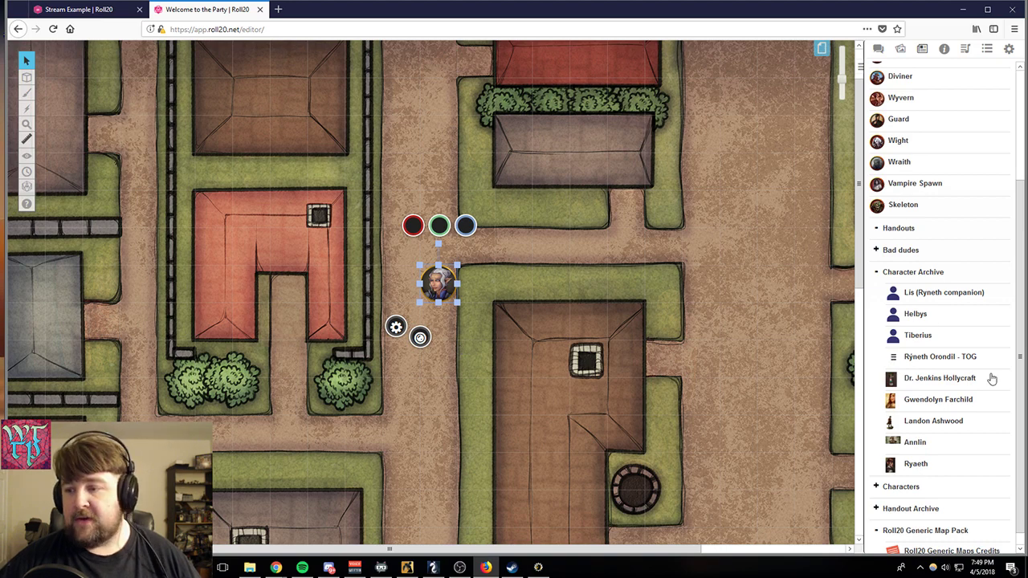
- Open Dr. Jenkins Hollycraft's character sheet at its core page and set the roll mode to Normal
{"action": "left_click", "coordinate": [930, 379]}
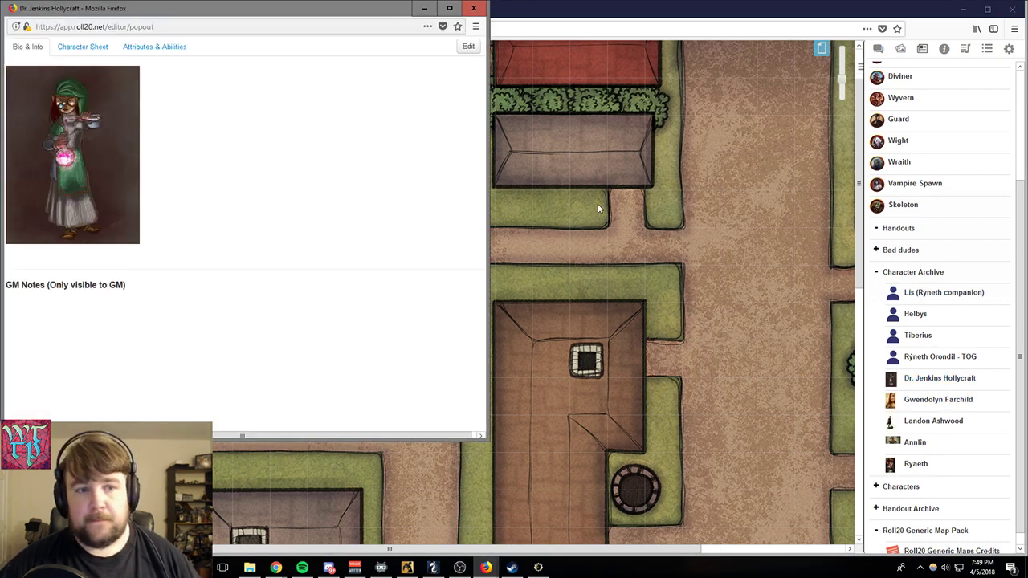
{"action": "left_click", "coordinate": [82, 47]}
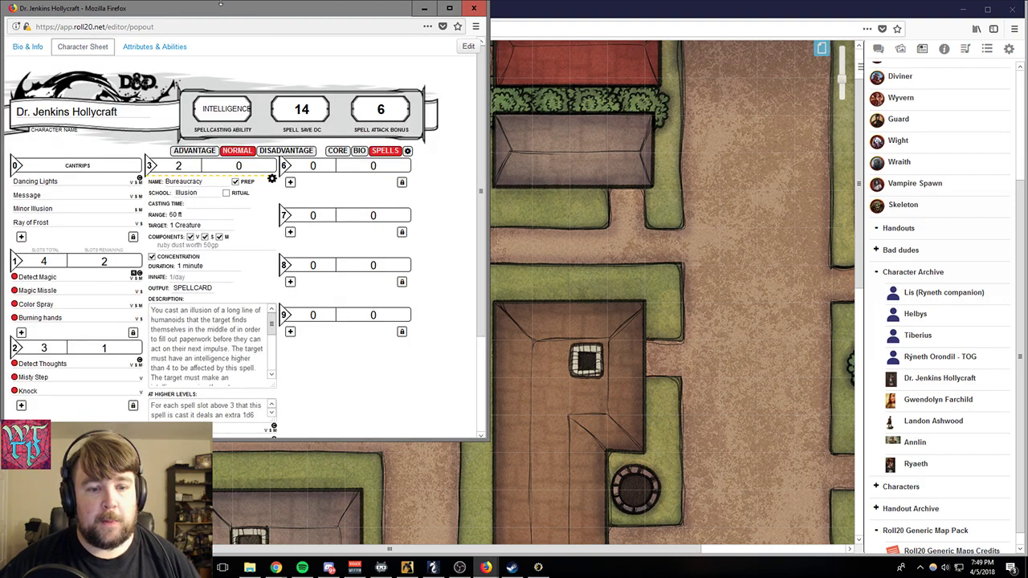
{"action": "left_click_drag", "start_coordinate": [231, 15], "coordinate": [529, 15]}
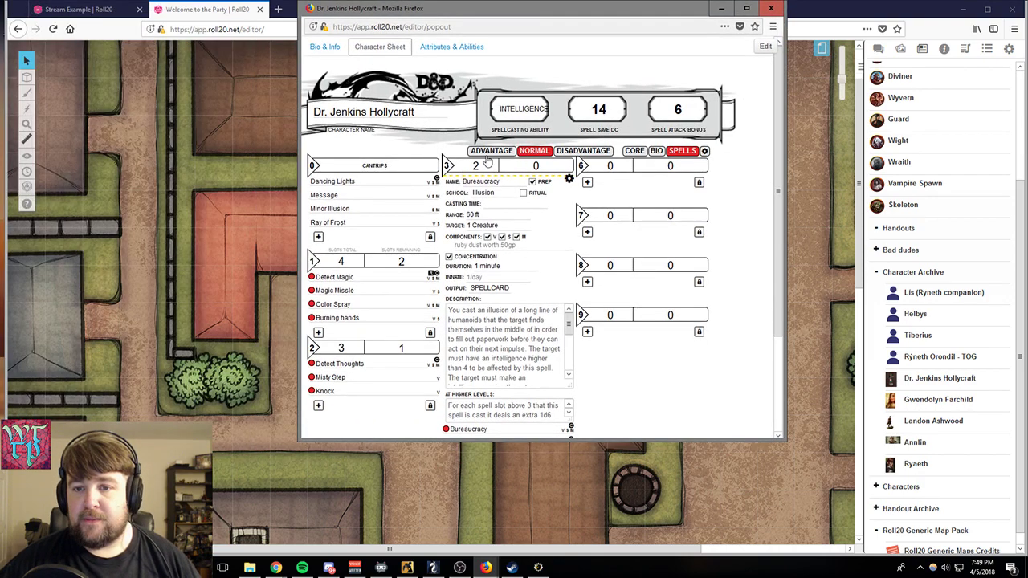
{"action": "left_click", "coordinate": [634, 151]}
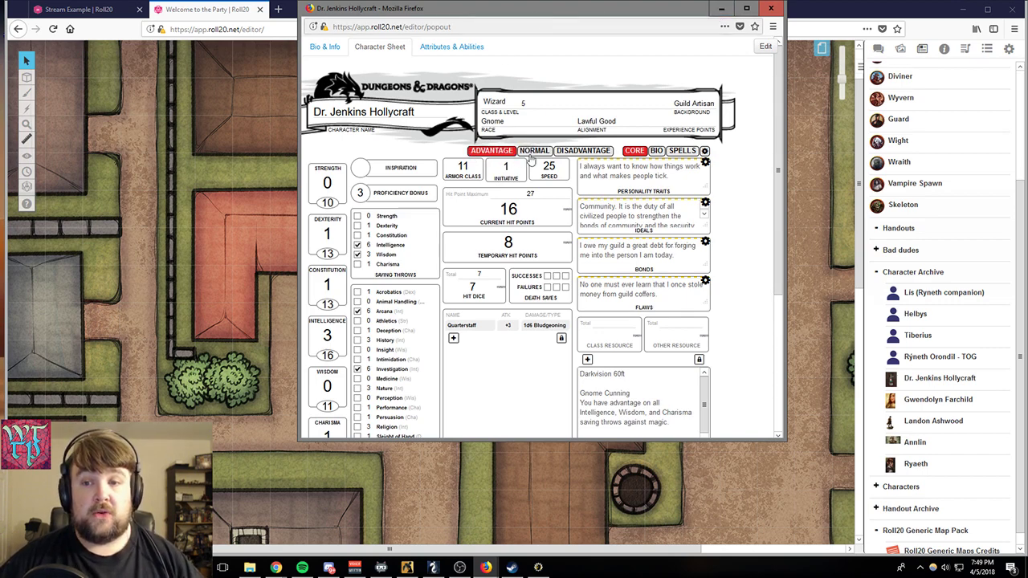
{"action": "left_click", "coordinate": [573, 153]}
{"action": "left_click", "coordinate": [544, 153]}
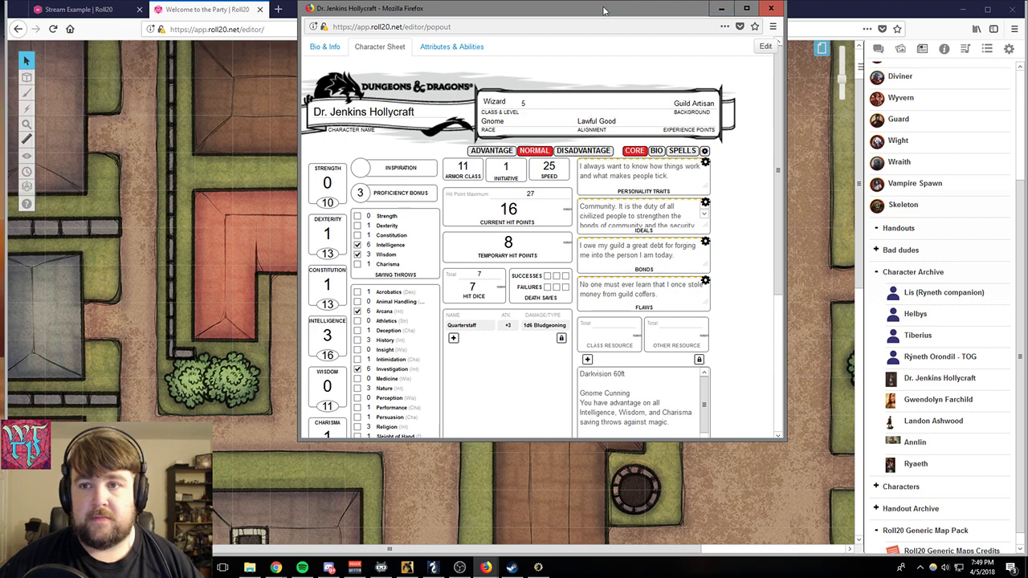
- Examine the core page's skills, equipment and traits, and view the Quarterstaff attack's settings before collapsing them
{"action": "left_click_drag", "start_coordinate": [604, 10], "coordinate": [559, 41]}
{"action": "scroll", "coordinate": [594, 254], "scroll_direction": "down", "scroll_amount": 5}
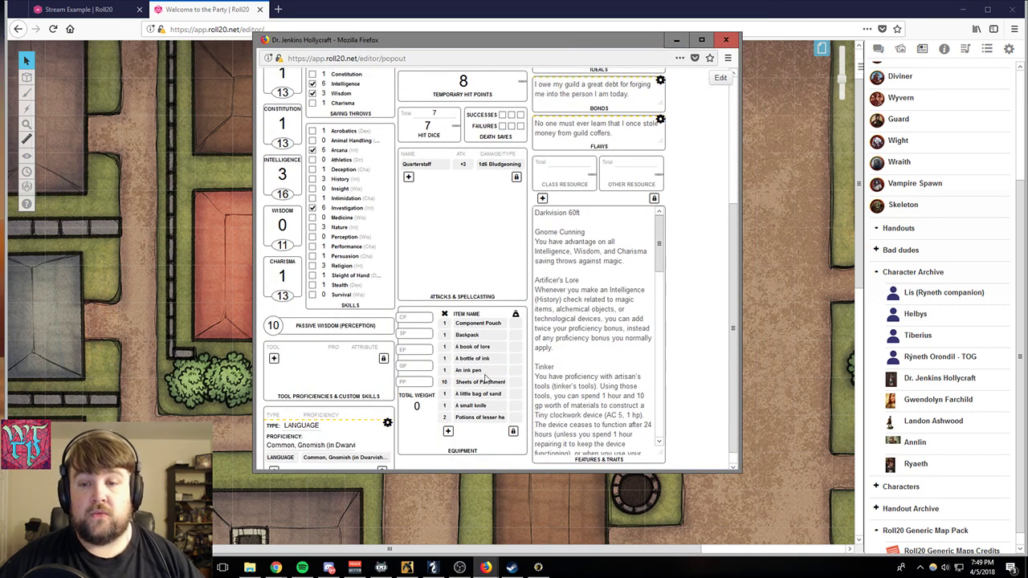
{"action": "scroll", "coordinate": [476, 279], "scroll_direction": "up", "scroll_amount": 4}
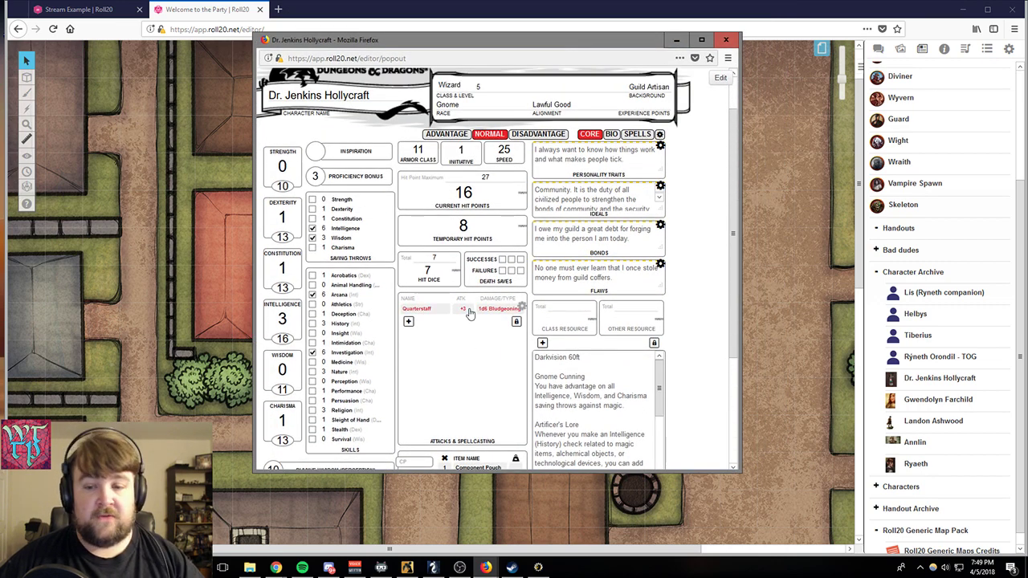
{"action": "left_click", "coordinate": [522, 308]}
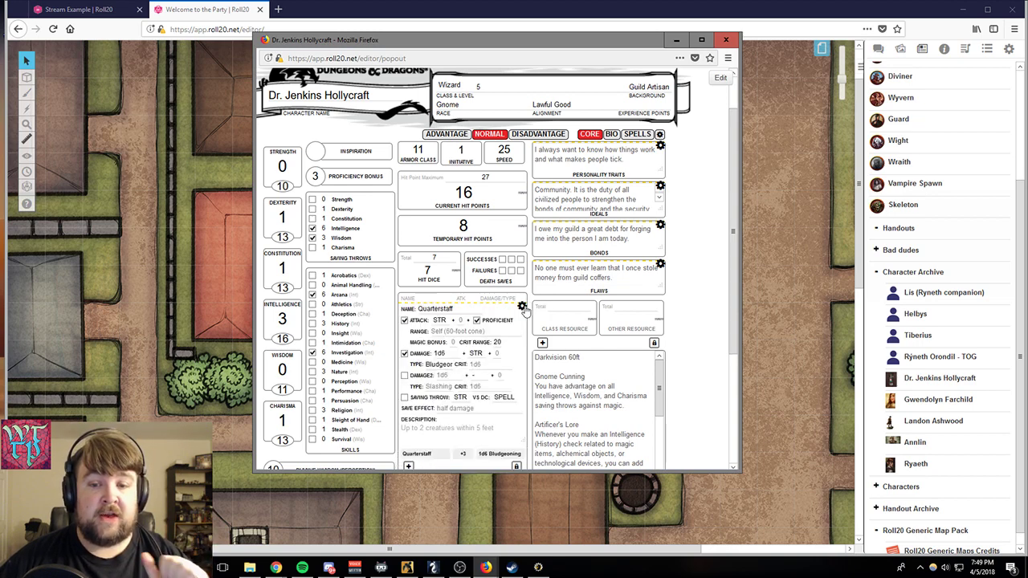
{"action": "scroll", "coordinate": [481, 430], "scroll_direction": "down", "scroll_amount": 1}
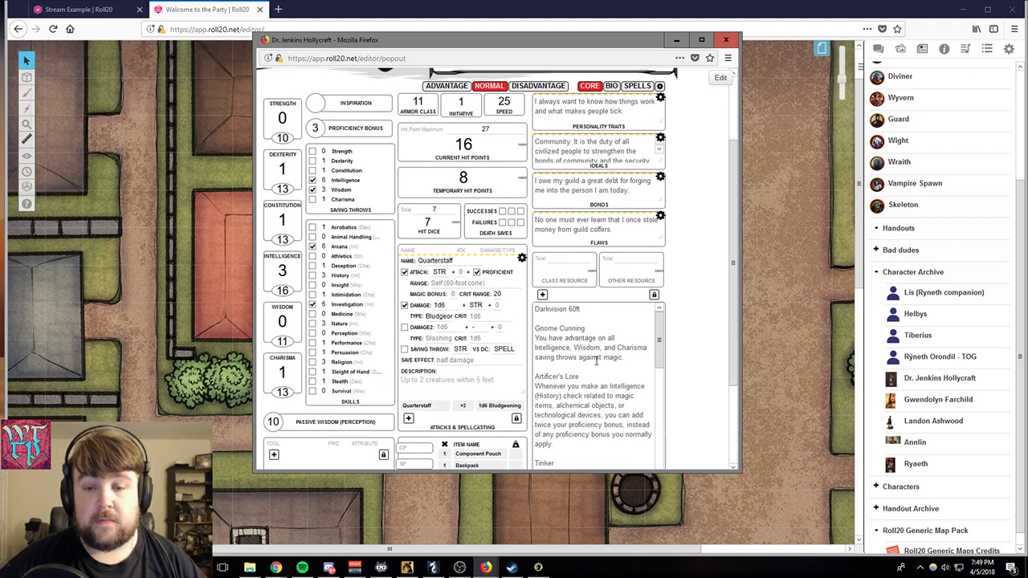
{"action": "left_click", "coordinate": [519, 264]}
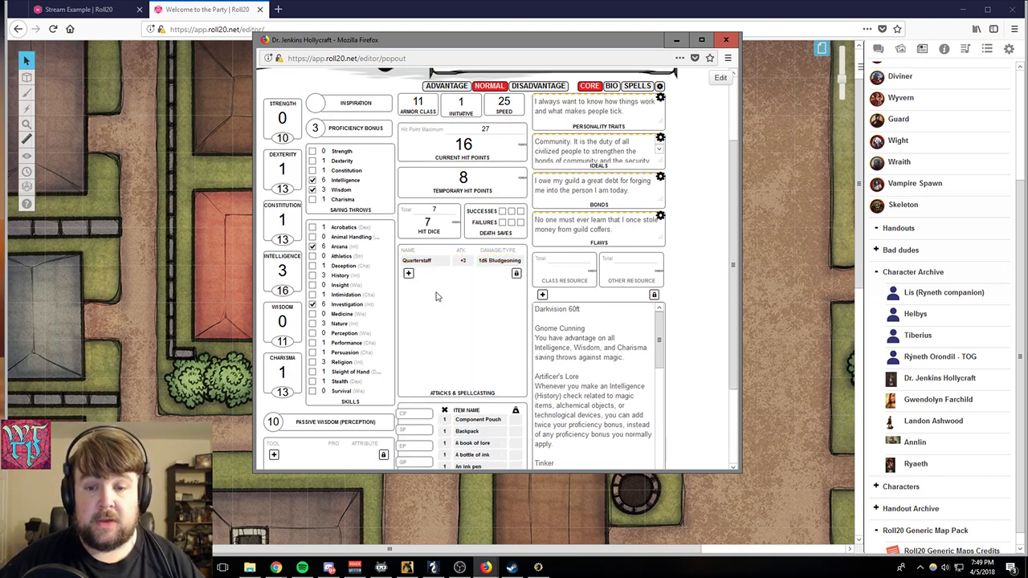
- Add a new attack named Longsword 1h with 1d8 damage, keeping the attack and damage options enabled
{"action": "left_click", "coordinate": [408, 274]}
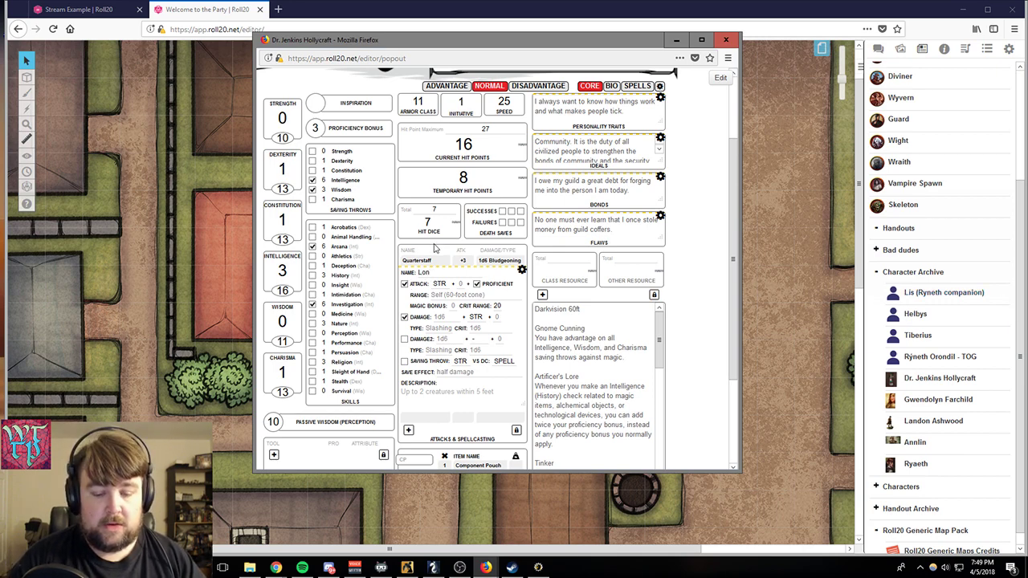
{"action": "type", "text": "Longsword 1"}
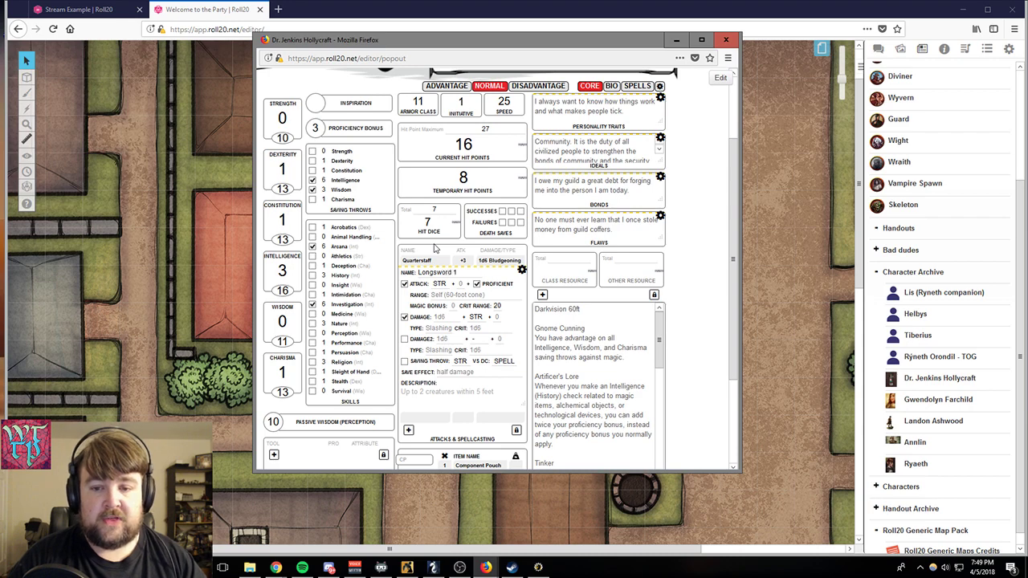
{"action": "type", "text": "h"}
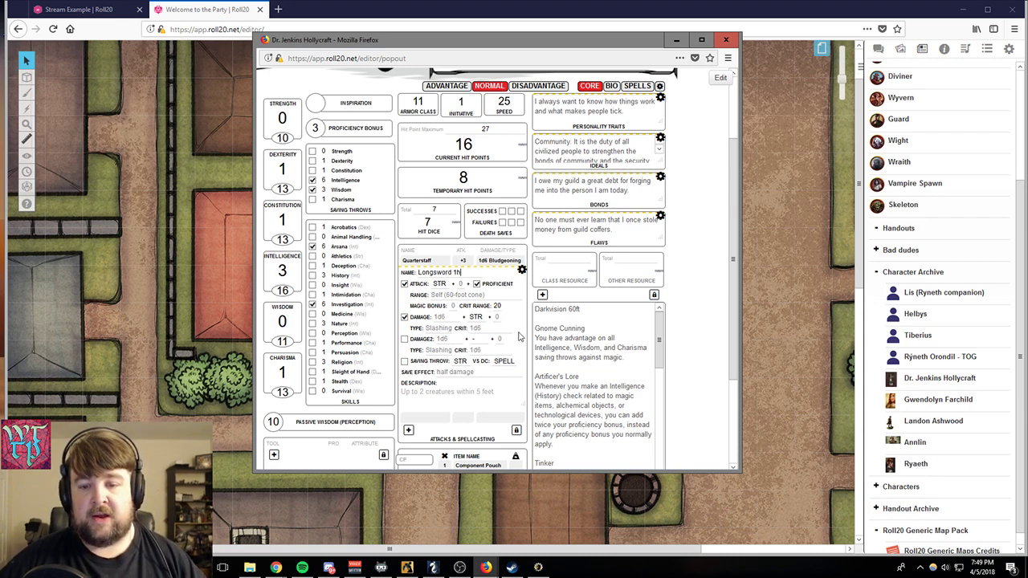
{"action": "left_click", "coordinate": [440, 317]}
{"action": "type", "text": "1d"}
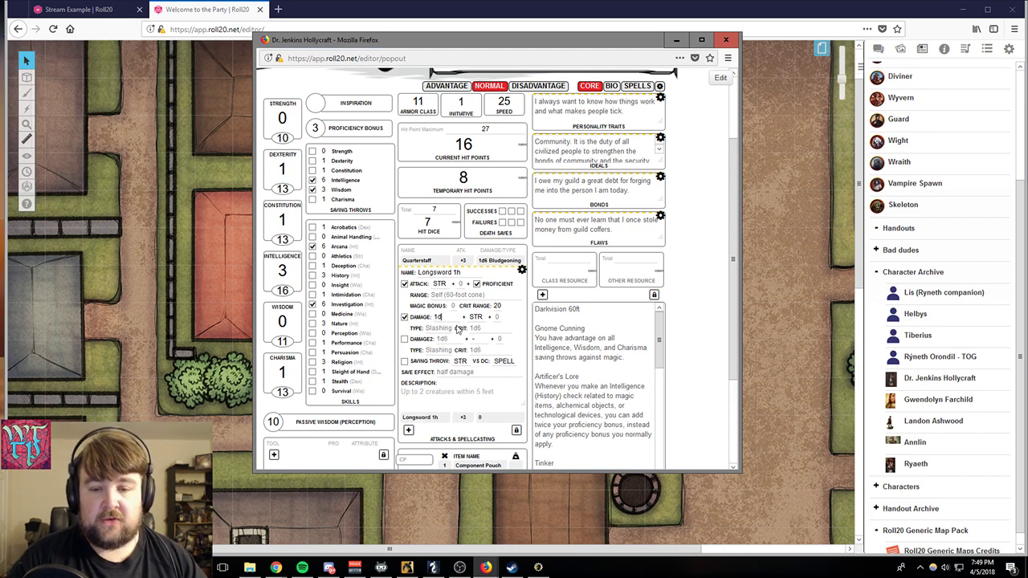
{"action": "type", "text": "8"}
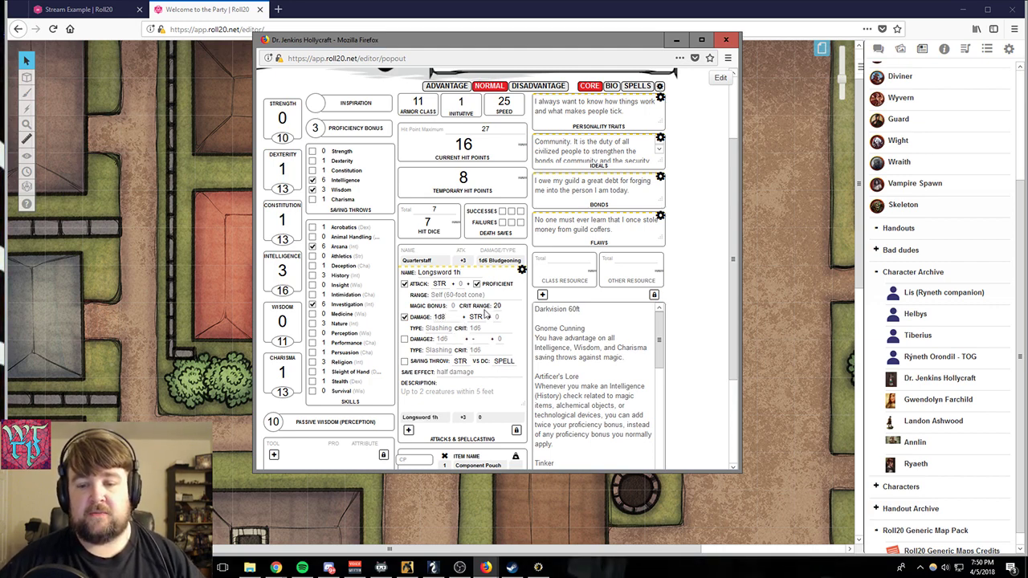
{"action": "left_click", "coordinate": [399, 315]}
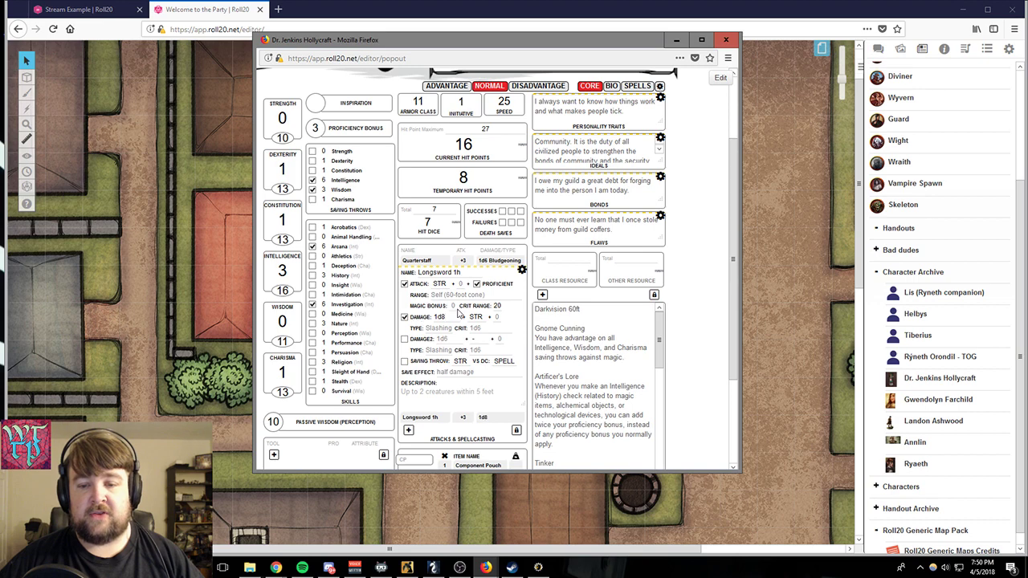
{"action": "left_click", "coordinate": [405, 284]}
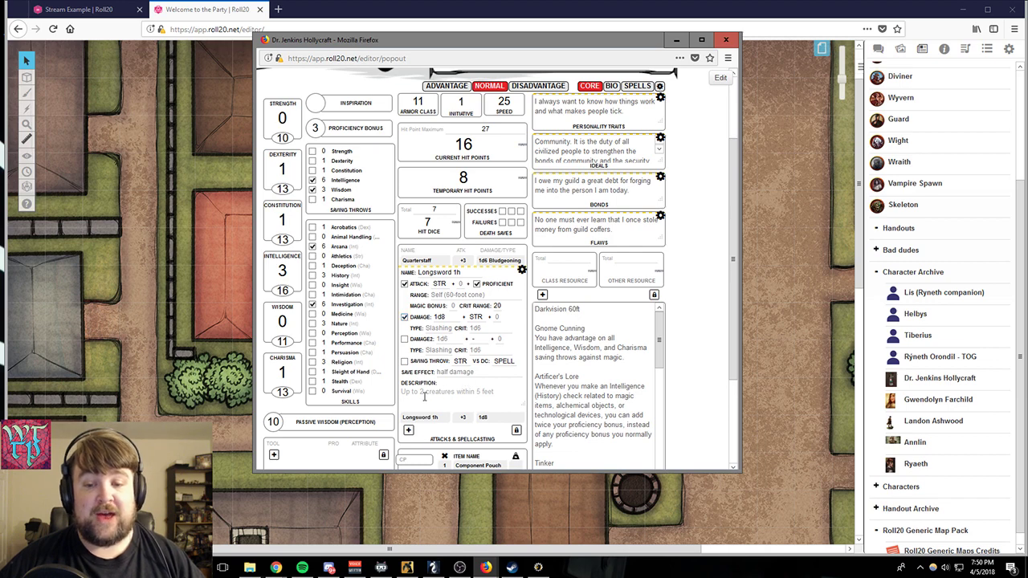
- Enable the longsword's second damage as 1d6 Fire, set its primary damage type to Slashing, and collapse the attack's settings
{"action": "left_click", "coordinate": [404, 339]}
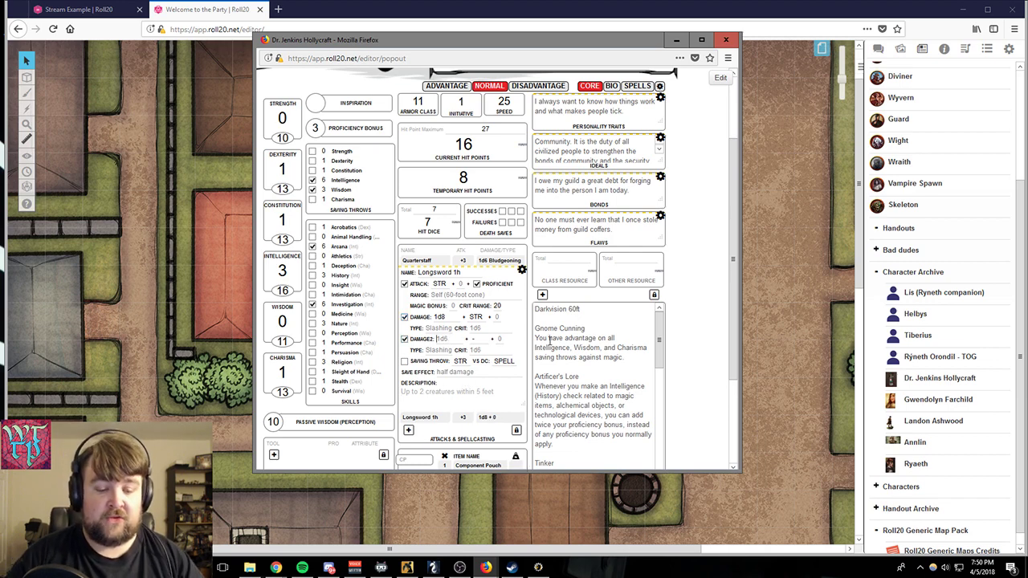
{"action": "type", "text": "6"}
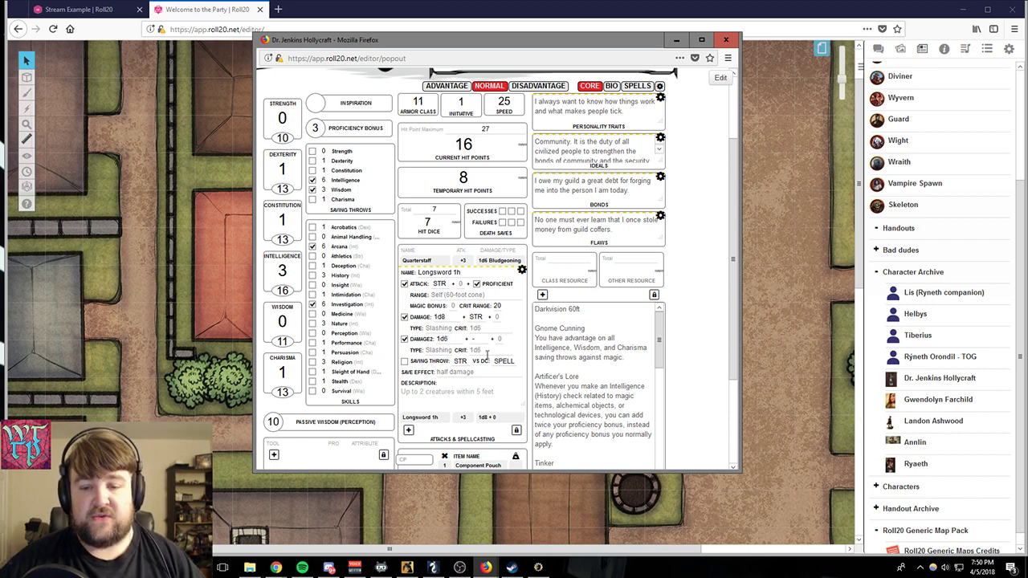
{"action": "left_click", "coordinate": [435, 351]}
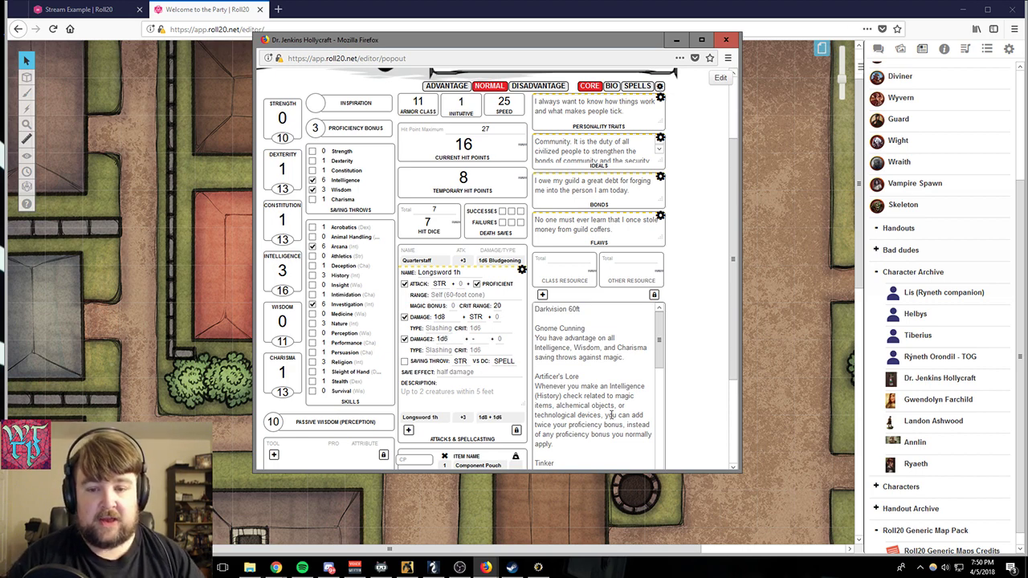
{"action": "type", "text": "Fire"}
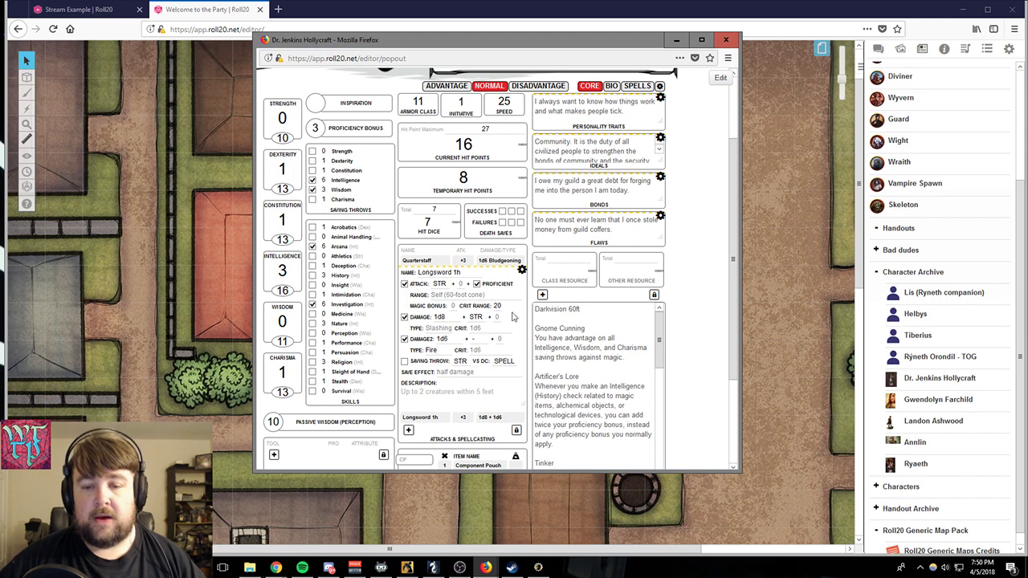
{"action": "type", "text": "Sl"}
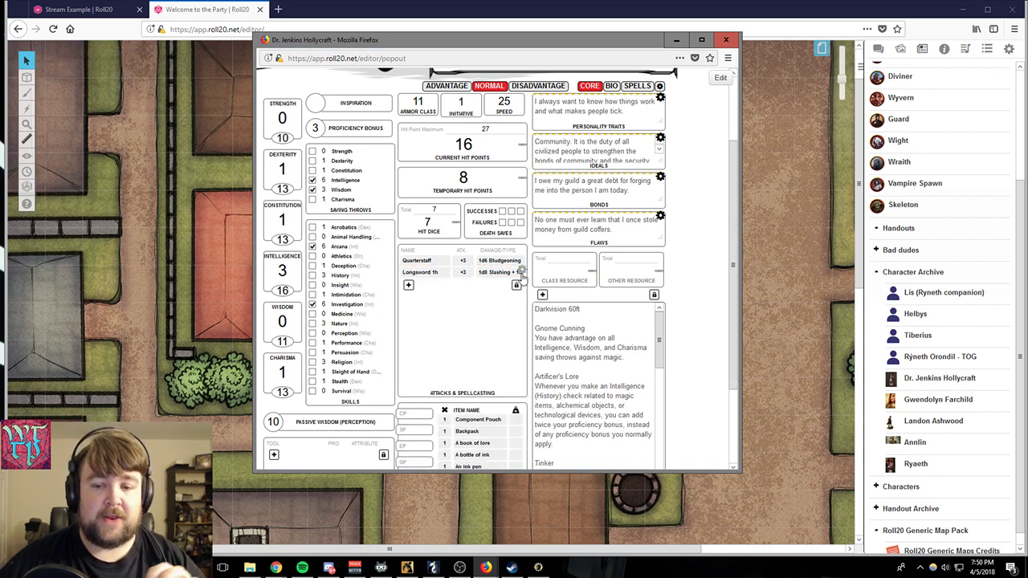
- Roll the Longsword 1h attack from the reopened Dr. Jenkins Hollycraft sheet and roll its damage from the chat result
{"action": "left_click", "coordinate": [878, 50]}
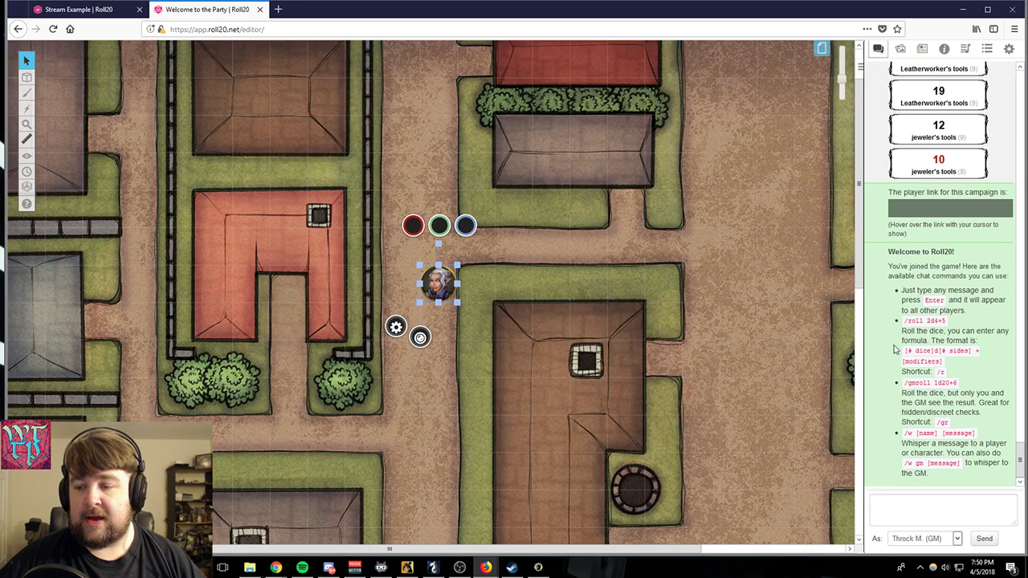
{"action": "left_click", "coordinate": [277, 567]}
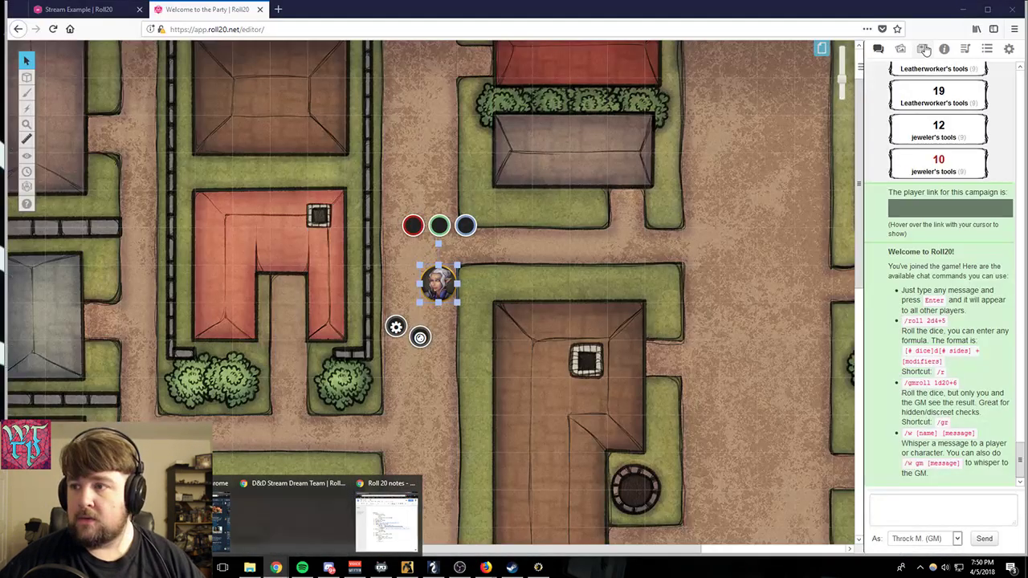
{"action": "left_click", "coordinate": [922, 50]}
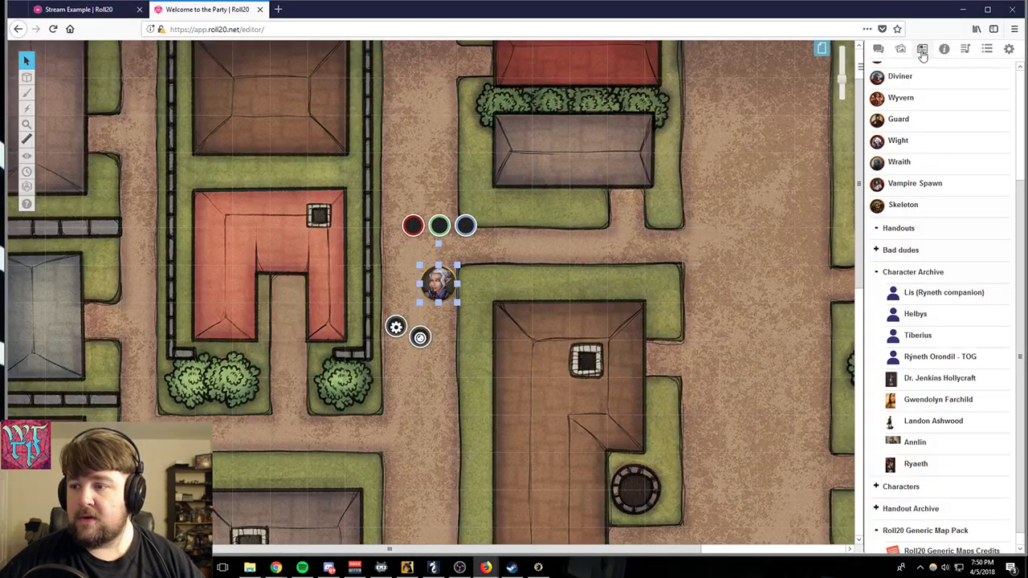
{"action": "left_click", "coordinate": [928, 384]}
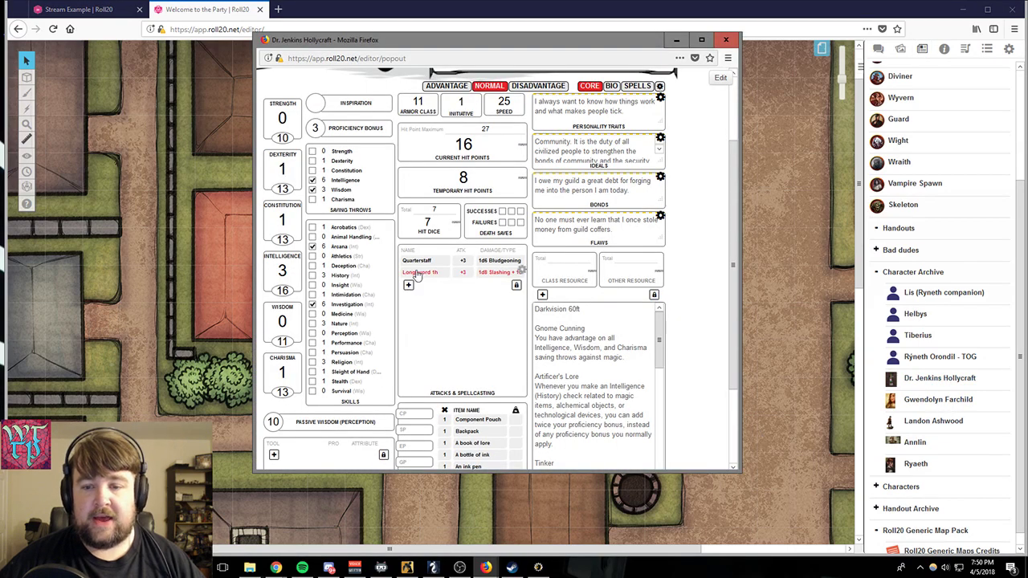
{"action": "left_click", "coordinate": [878, 49]}
{"action": "scroll", "coordinate": [927, 411], "scroll_direction": "down", "scroll_amount": 2}
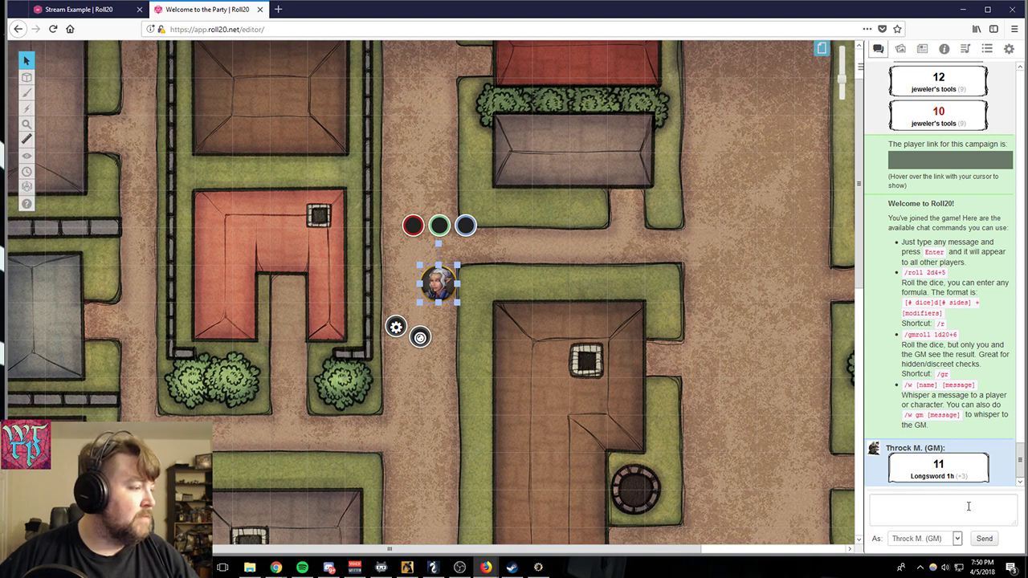
{"action": "left_click", "coordinate": [925, 479]}
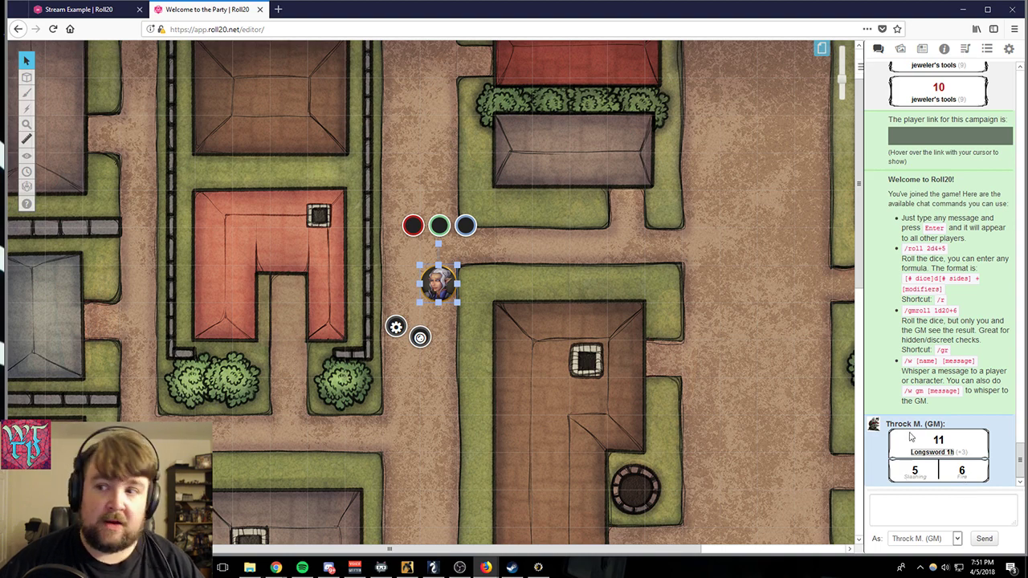
- Return to the character sheet, make a second Longsword 1h attack roll, and roll that attack's damage in chat
{"action": "mouse_move", "coordinate": [495, 565]}
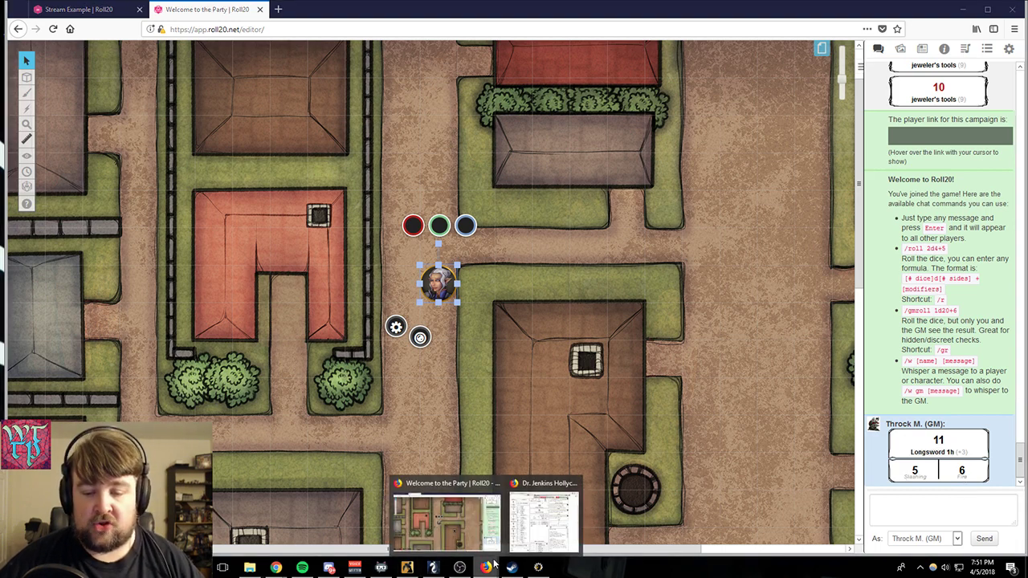
{"action": "left_click", "coordinate": [543, 520]}
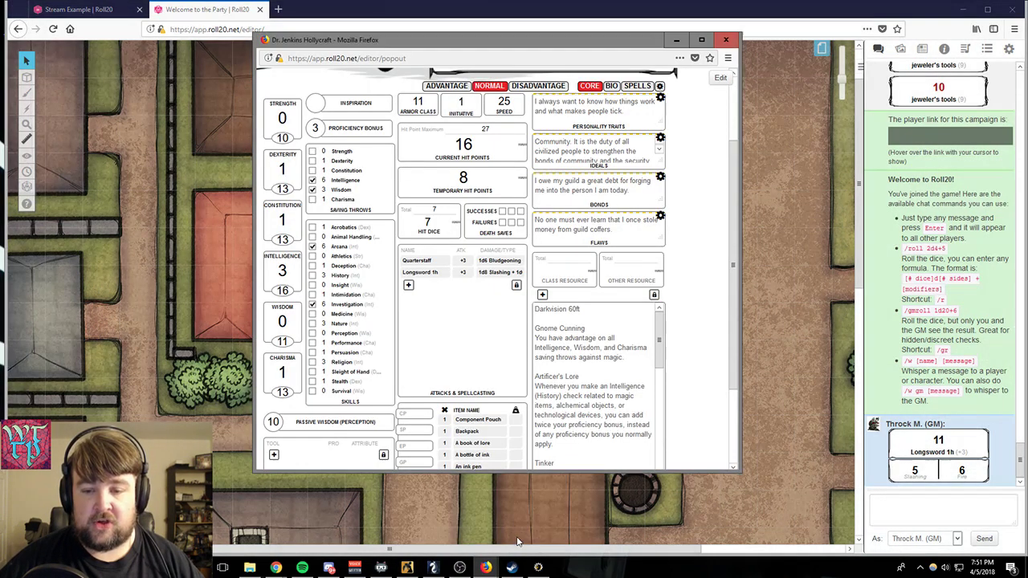
{"action": "left_click", "coordinate": [432, 273]}
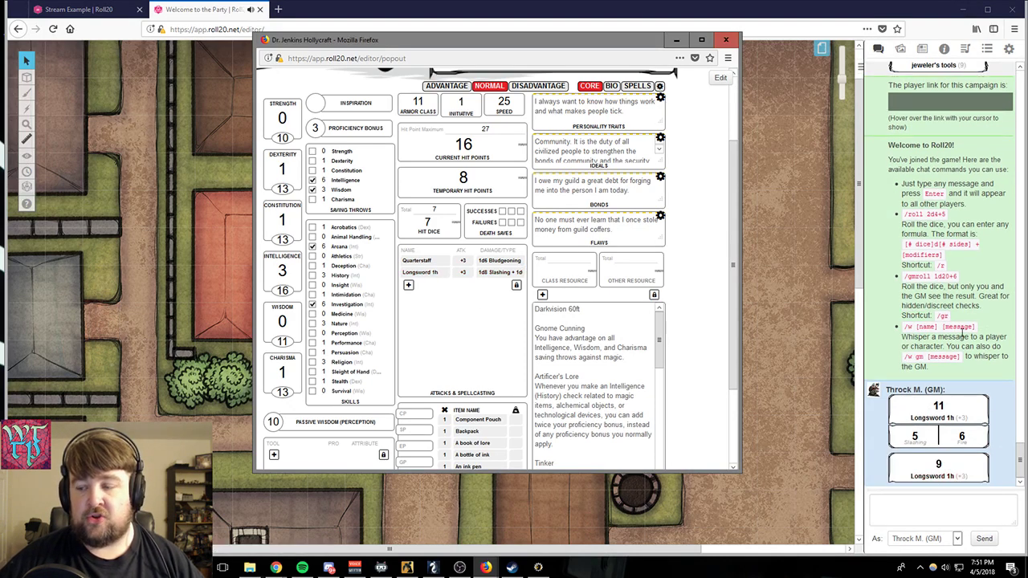
{"action": "left_click", "coordinate": [932, 477]}
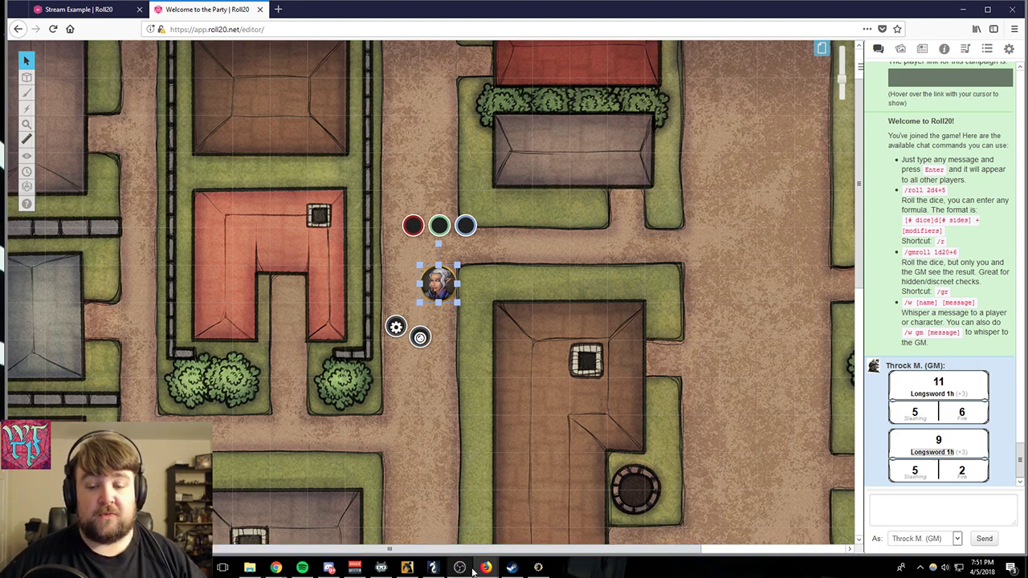
- Bring the character sheet back to the front and view its spells page from the spellcasting header down
{"action": "mouse_move", "coordinate": [485, 569]}
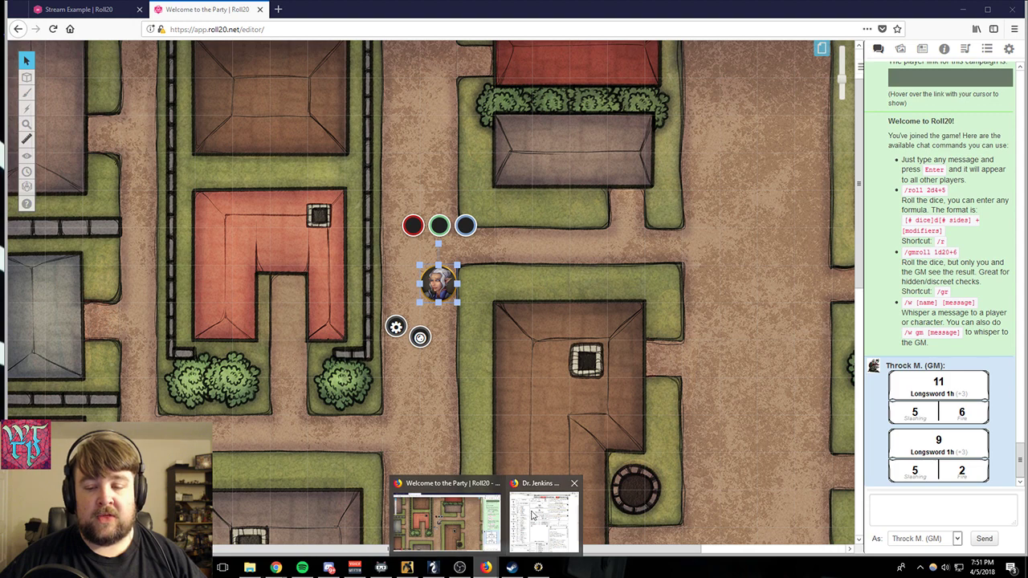
{"action": "left_click", "coordinate": [557, 514]}
{"action": "left_click", "coordinate": [636, 87]}
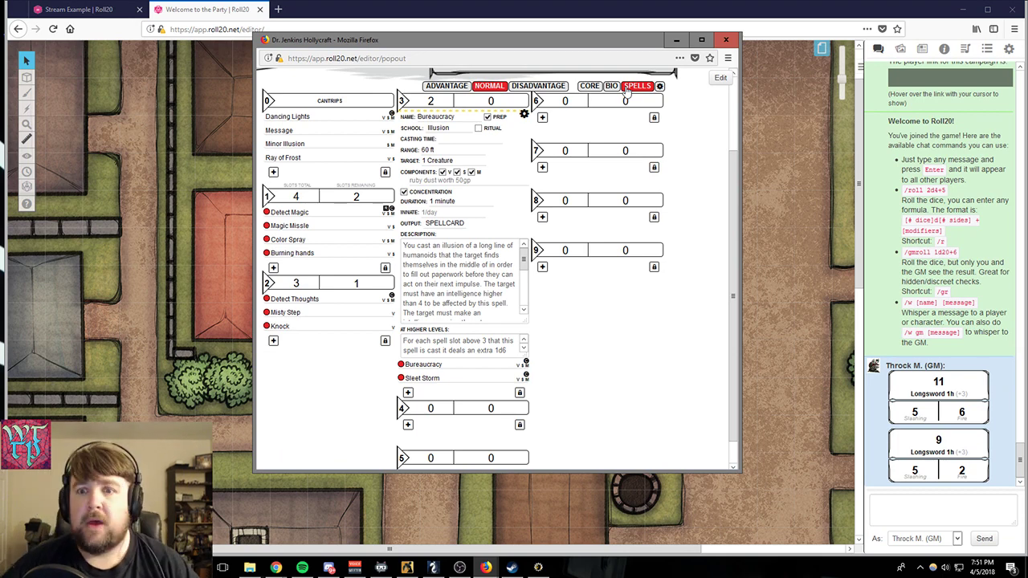
{"action": "scroll", "coordinate": [665, 293], "scroll_direction": "up", "scroll_amount": 2}
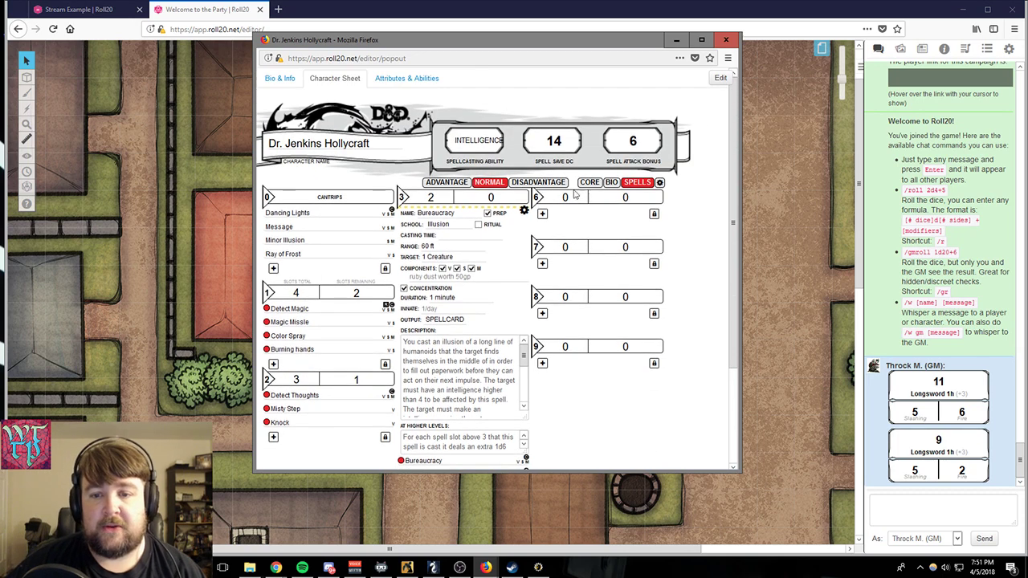
- Collapse the Bureaucracy spell's details and open the D&D 5th Edition compendium, keeping the character sheet in front
{"action": "left_click", "coordinate": [523, 208]}
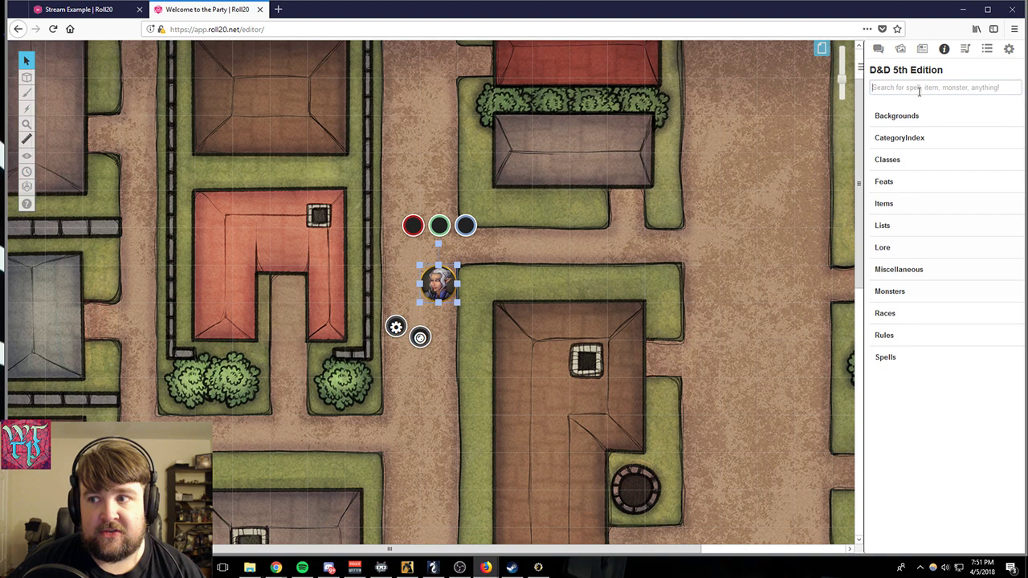
{"action": "left_click", "coordinate": [919, 92]}
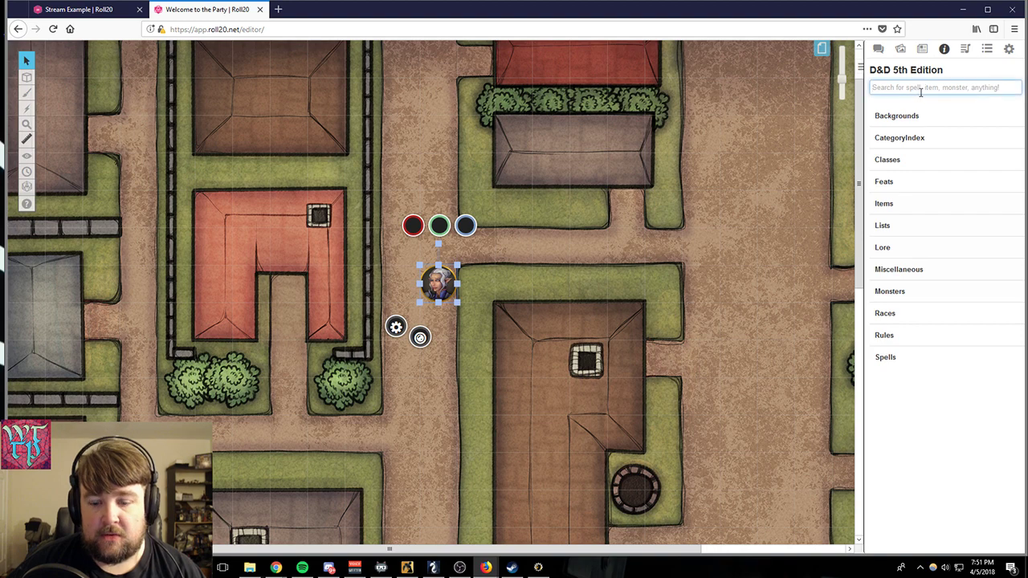
{"action": "mouse_move", "coordinate": [485, 567]}
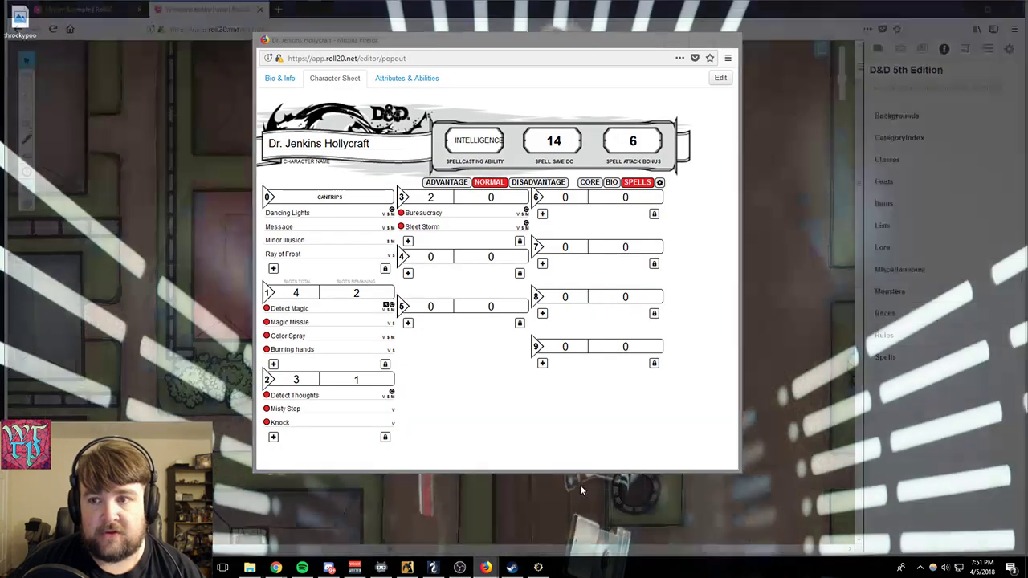
{"action": "left_click", "coordinate": [532, 538]}
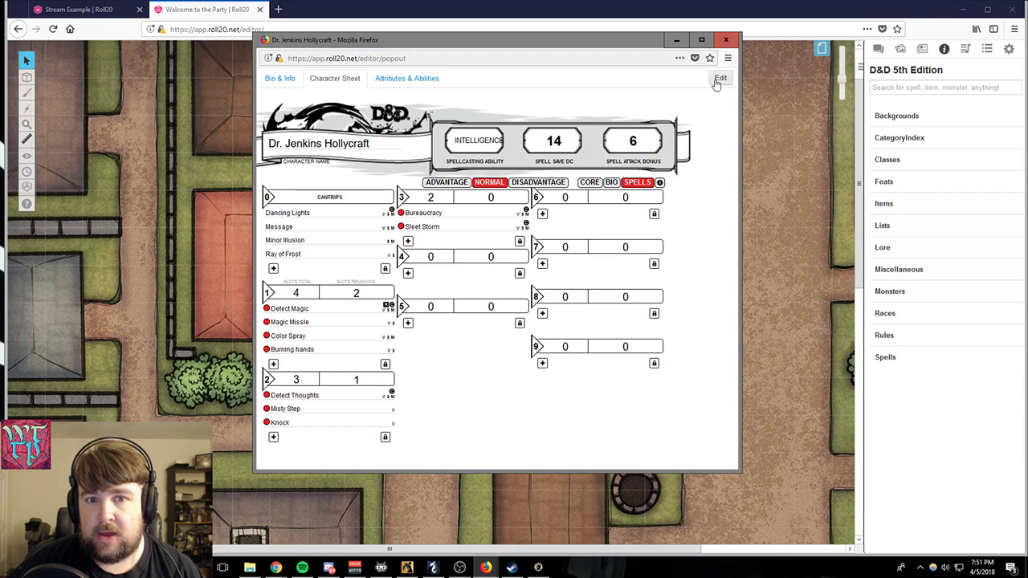
- Close the character's edit dialog without saving and arrange the character sheet and the campaign window side by side
{"action": "left_click", "coordinate": [719, 79]}
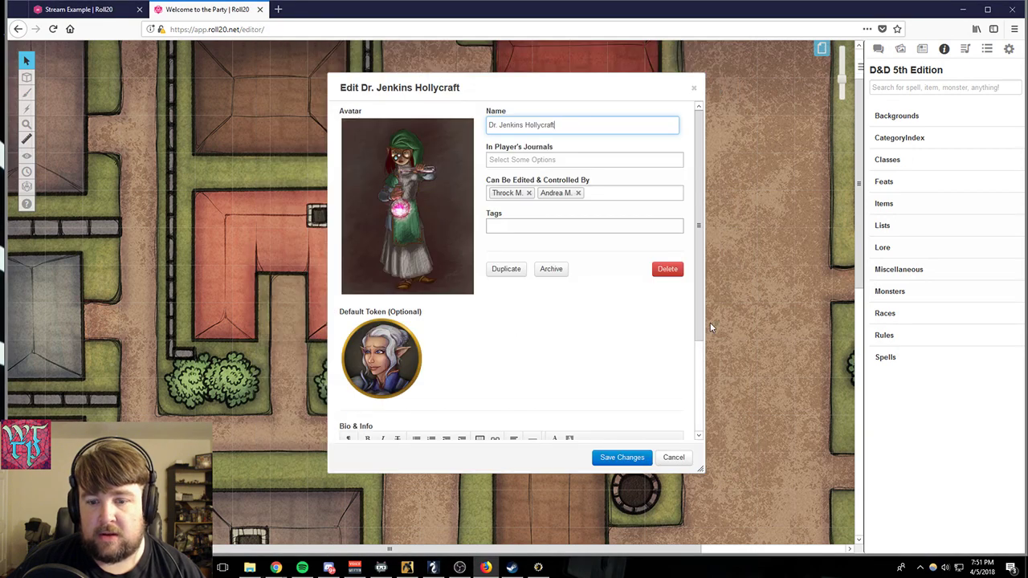
{"action": "left_click", "coordinate": [674, 457]}
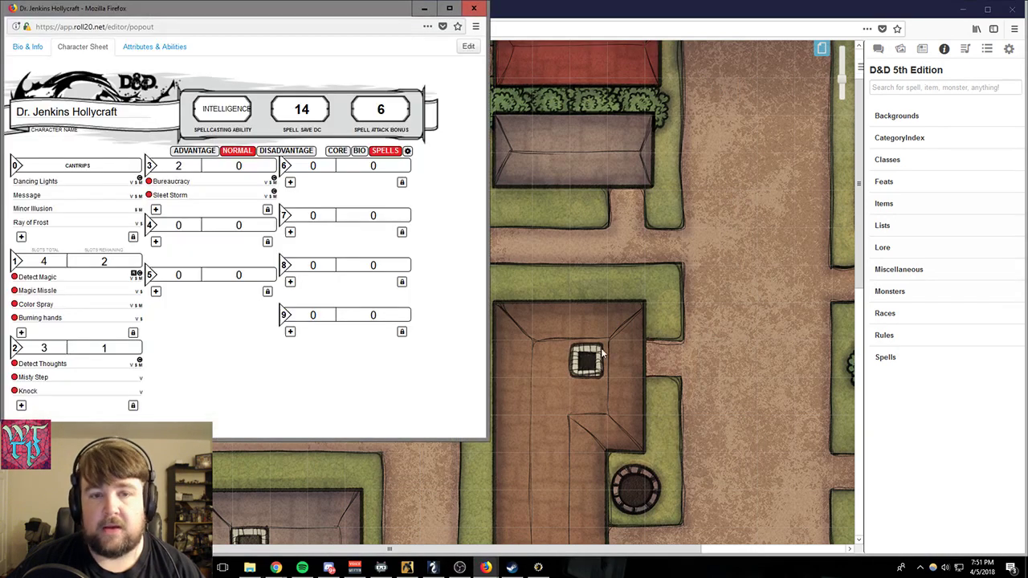
{"action": "left_click", "coordinate": [987, 8]}
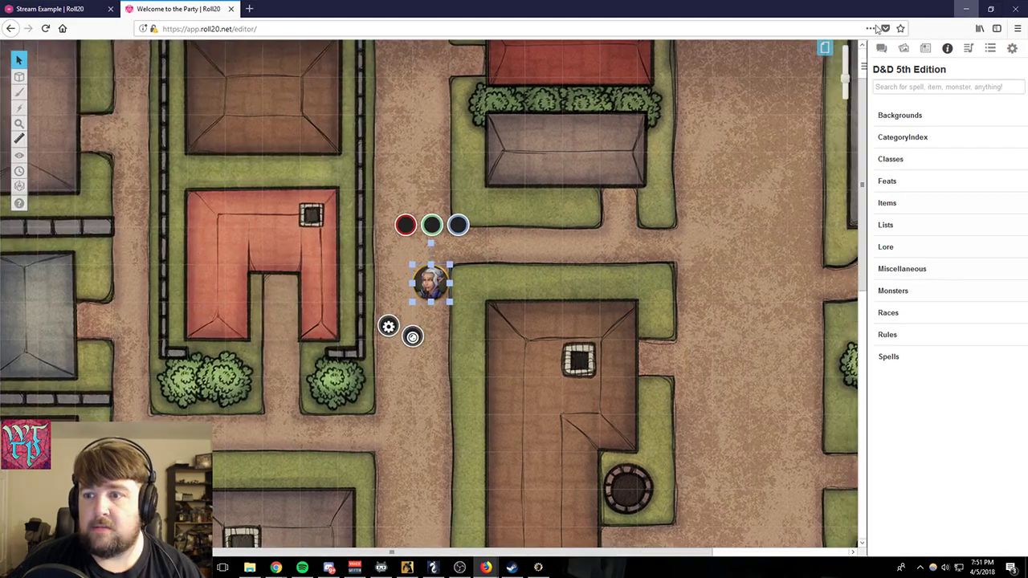
{"action": "left_click", "coordinate": [991, 9]}
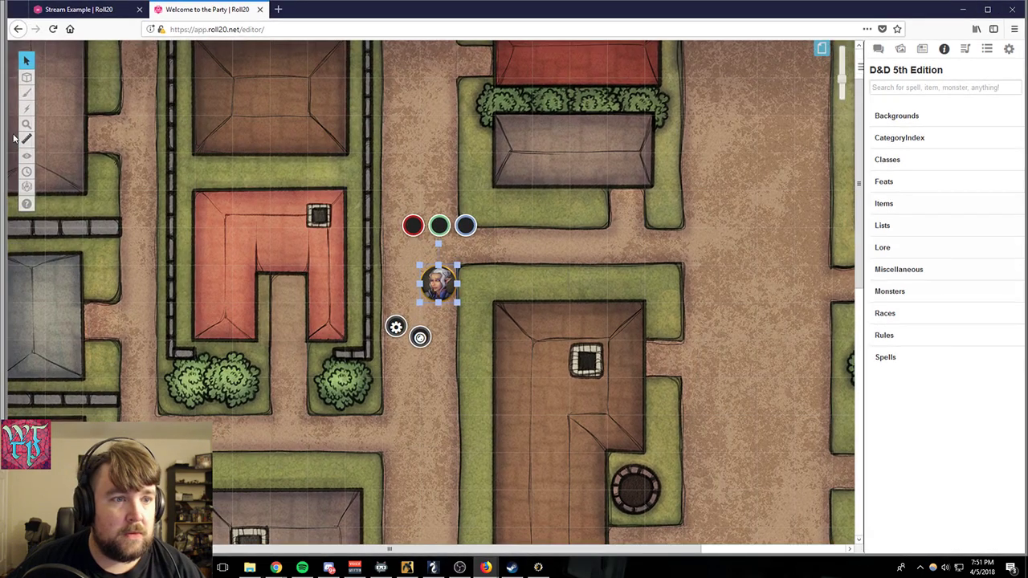
{"action": "left_click_drag", "start_coordinate": [7, 137], "coordinate": [391, 136]}
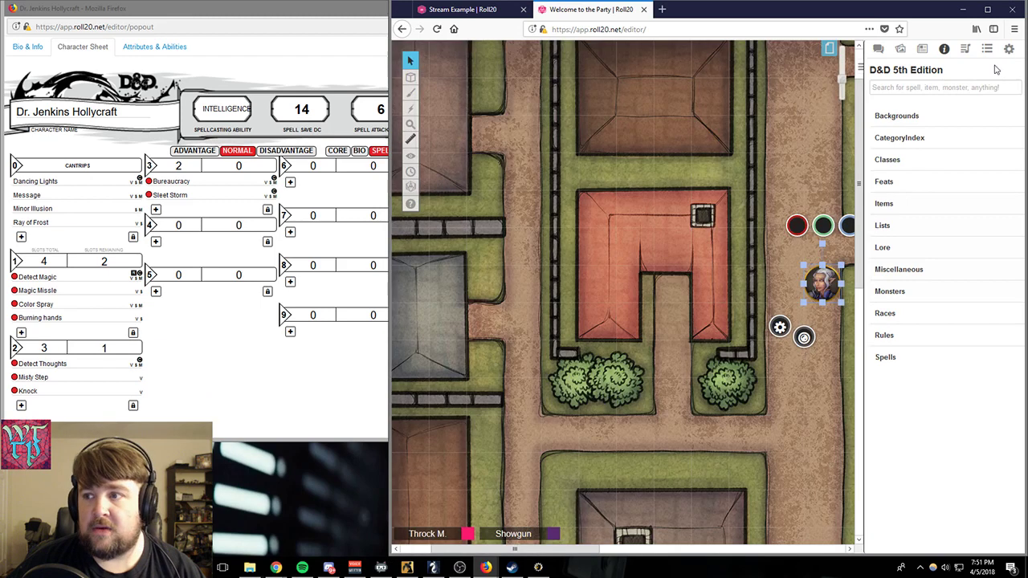
- Search the compendium for "magic missile" and add the Magic Missile spell to the character sheet's 1st-level spells
{"action": "left_click", "coordinate": [930, 87]}
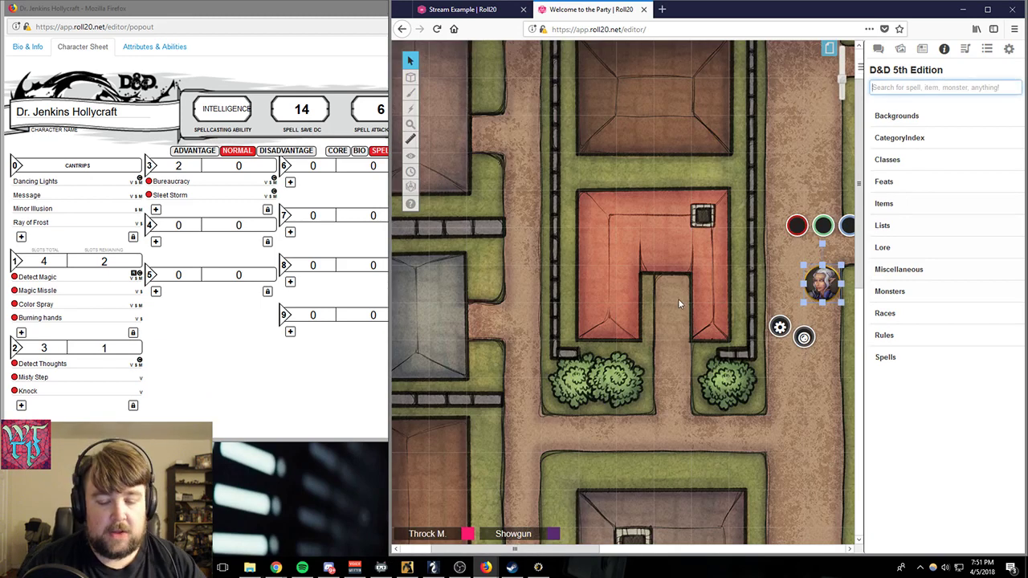
{"action": "type", "text": "magic mi"}
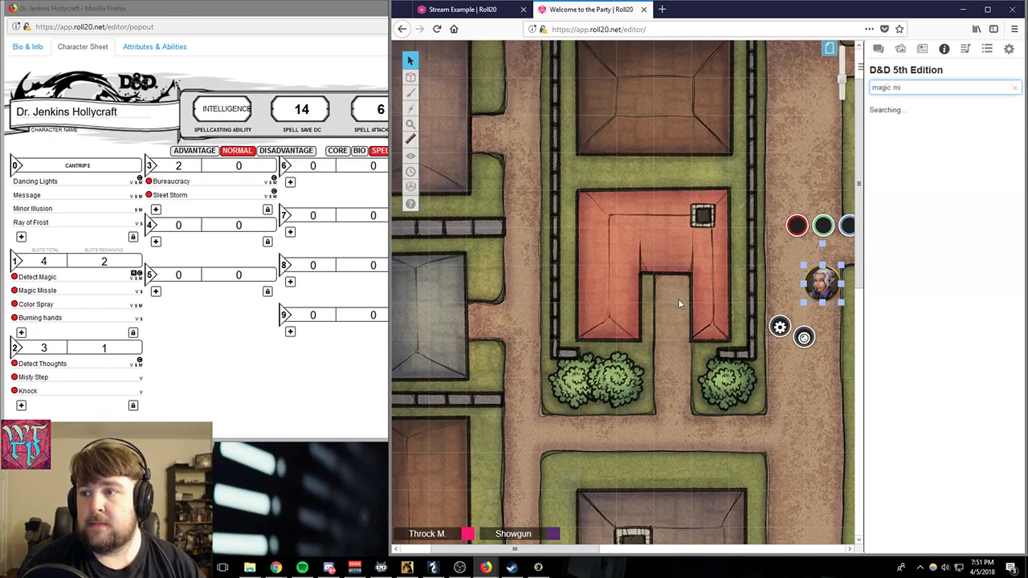
{"action": "type", "text": "ssile"}
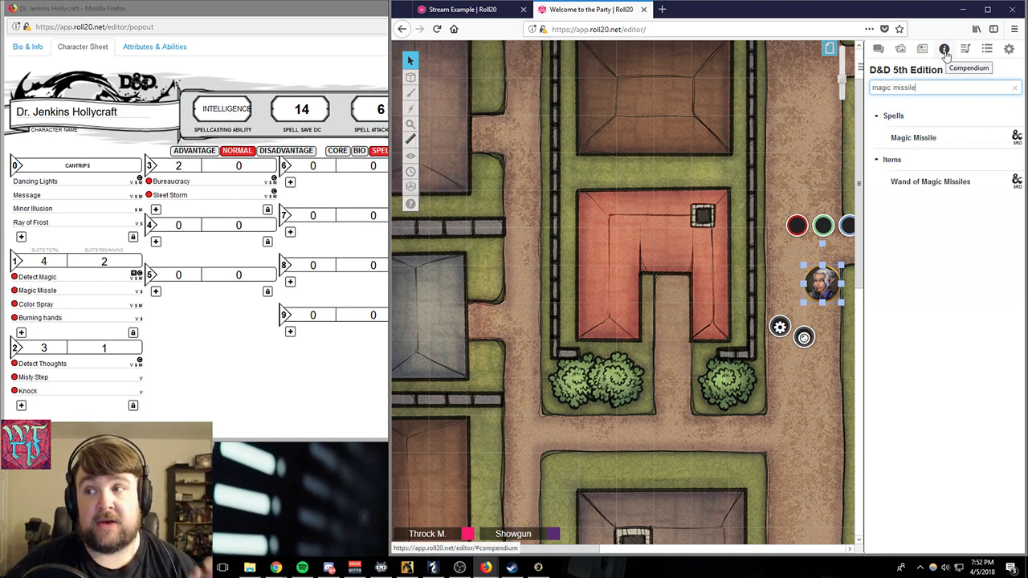
{"action": "left_click_drag", "start_coordinate": [916, 139], "coordinate": [440, 225]}
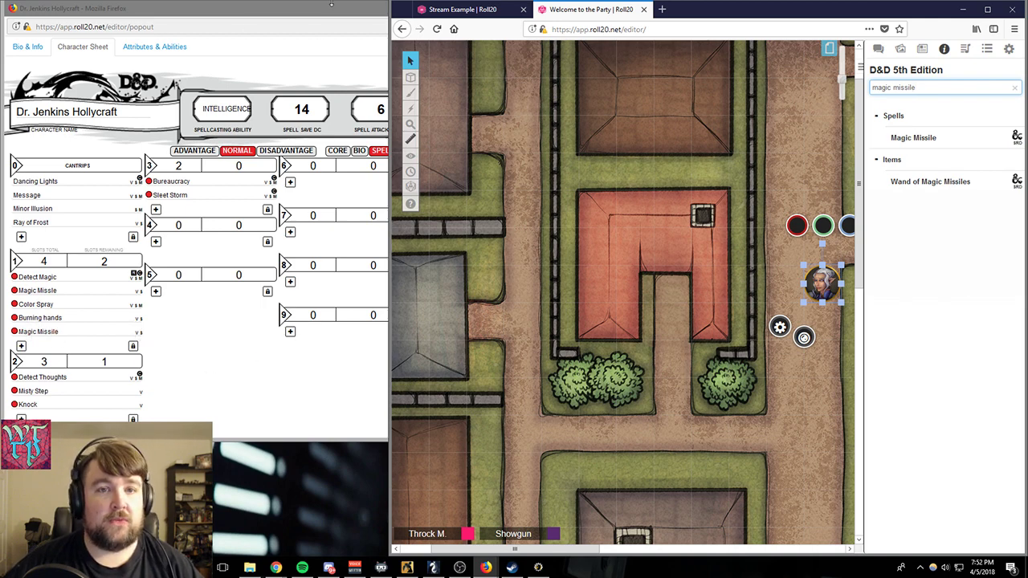
- Open the details of the newly added Magic Missile spell and choose ATTACK as its output
{"action": "left_click", "coordinate": [139, 330]}
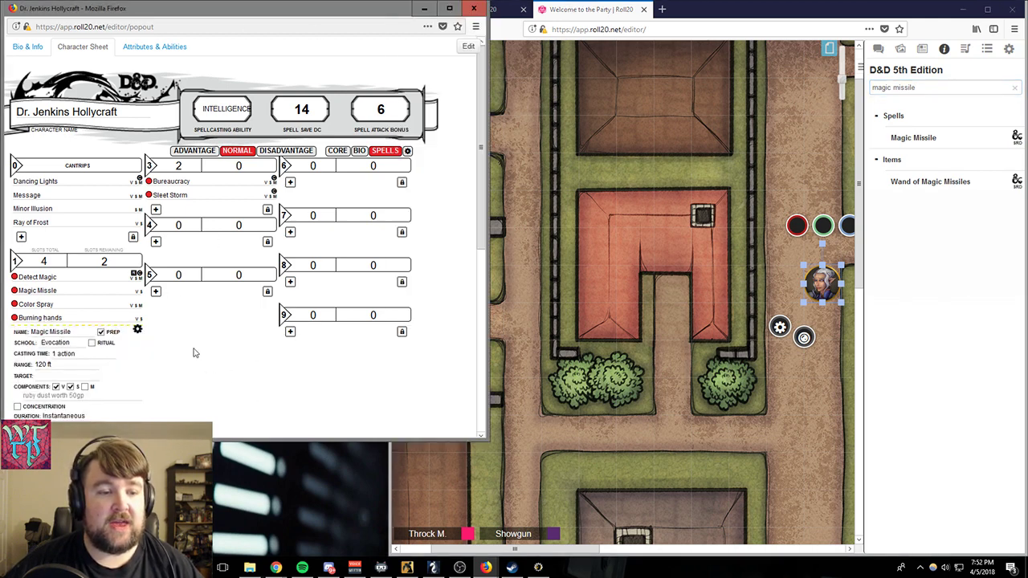
{"action": "scroll", "coordinate": [142, 337], "scroll_direction": "down", "scroll_amount": 3}
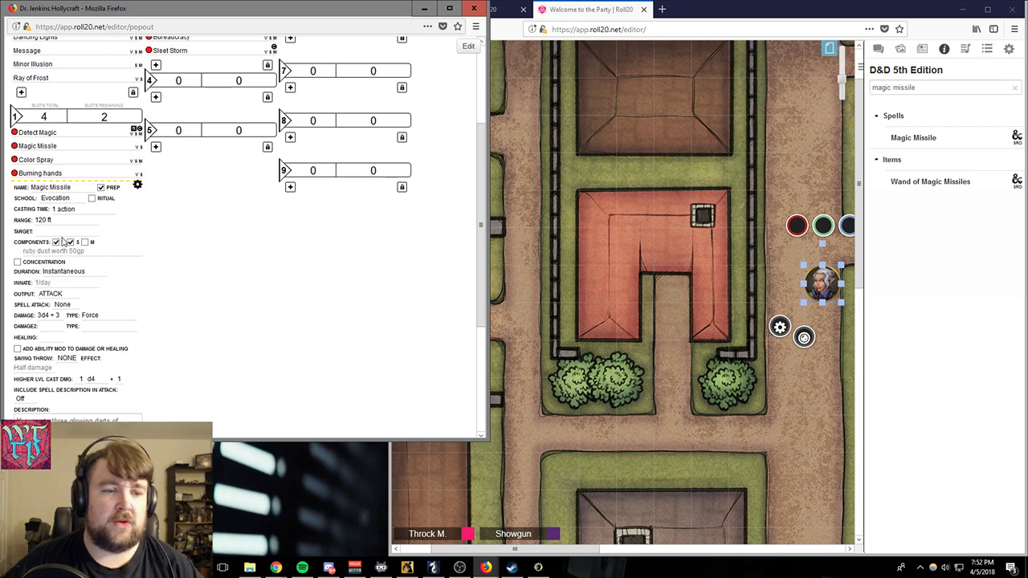
{"action": "scroll", "coordinate": [231, 278], "scroll_direction": "down", "scroll_amount": 2}
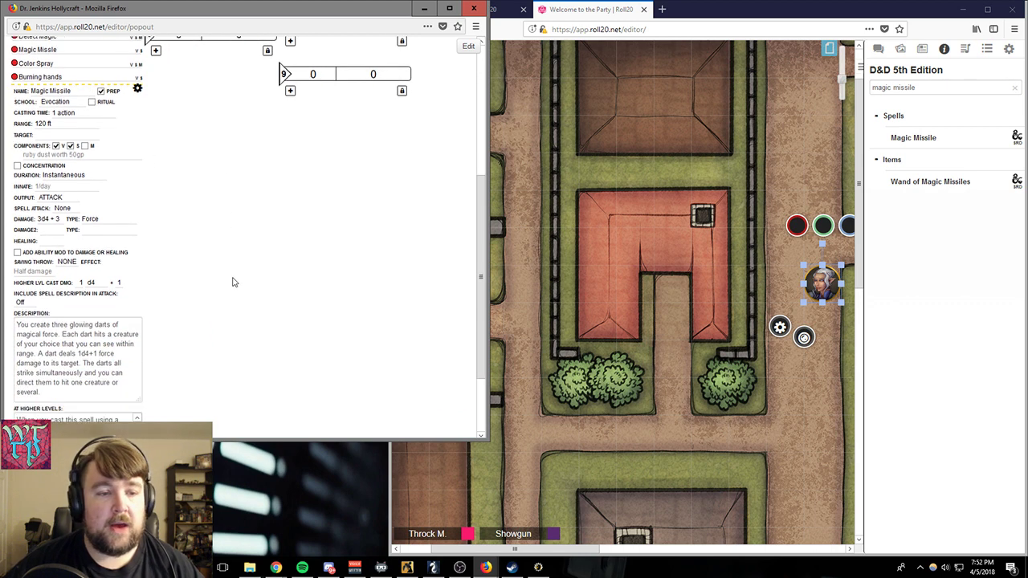
{"action": "left_click", "coordinate": [62, 199]}
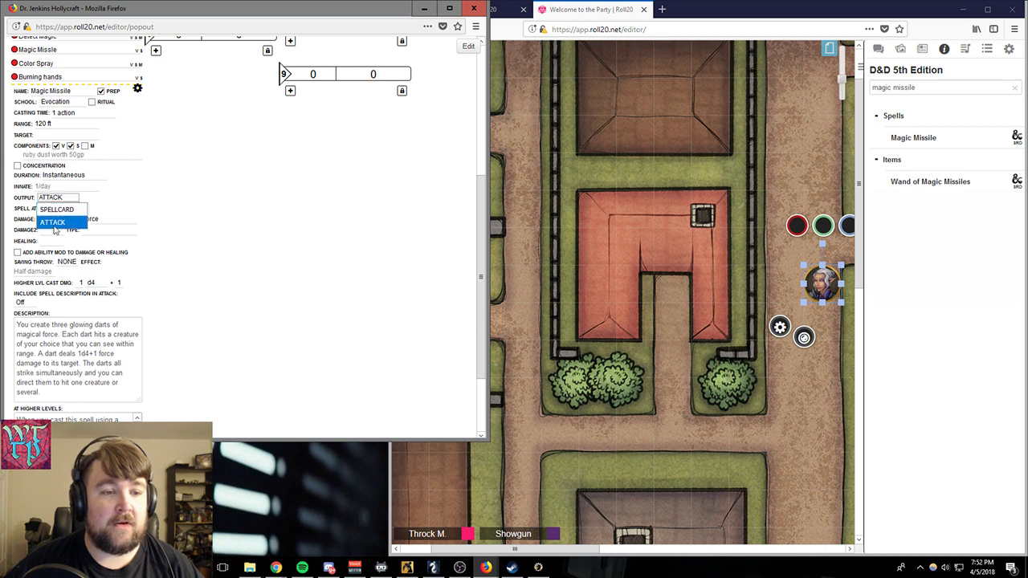
{"action": "left_click", "coordinate": [54, 223]}
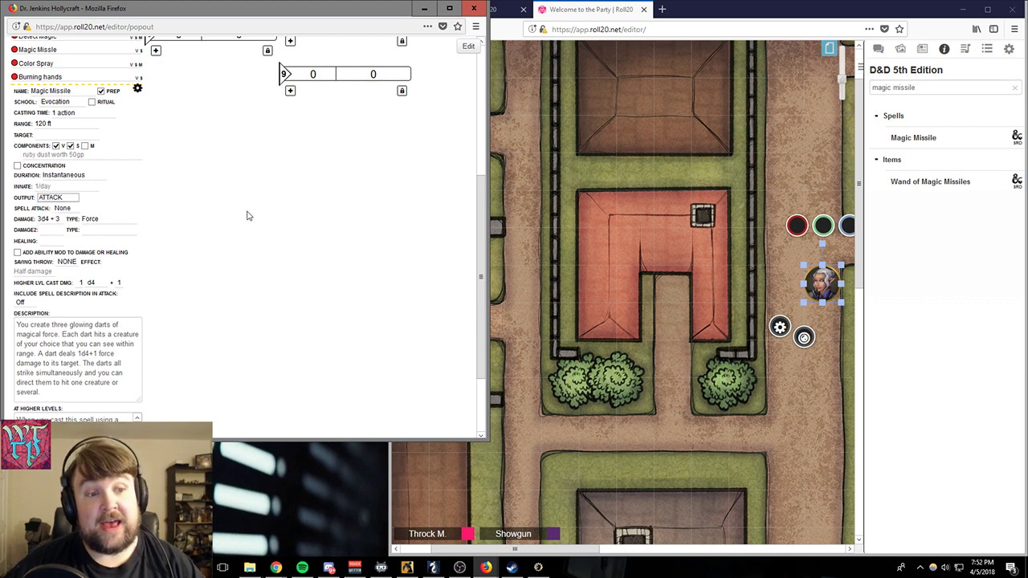
{"action": "left_click", "coordinate": [249, 215]}
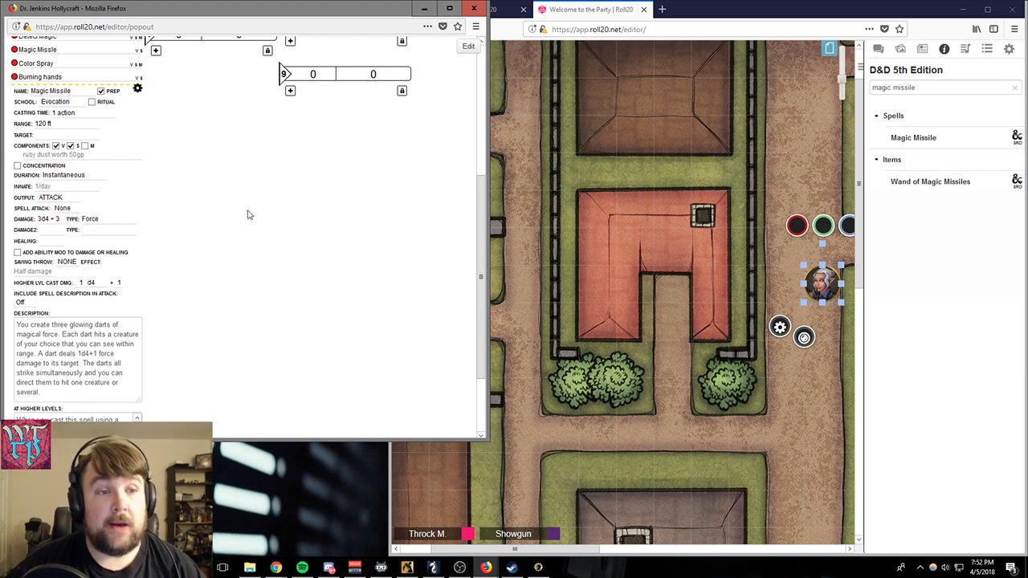
- Examine Magic Missile's damage and higher-level cast damage values, and collapse the spell's details
{"action": "scroll", "coordinate": [230, 211], "scroll_direction": "down", "scroll_amount": 3}
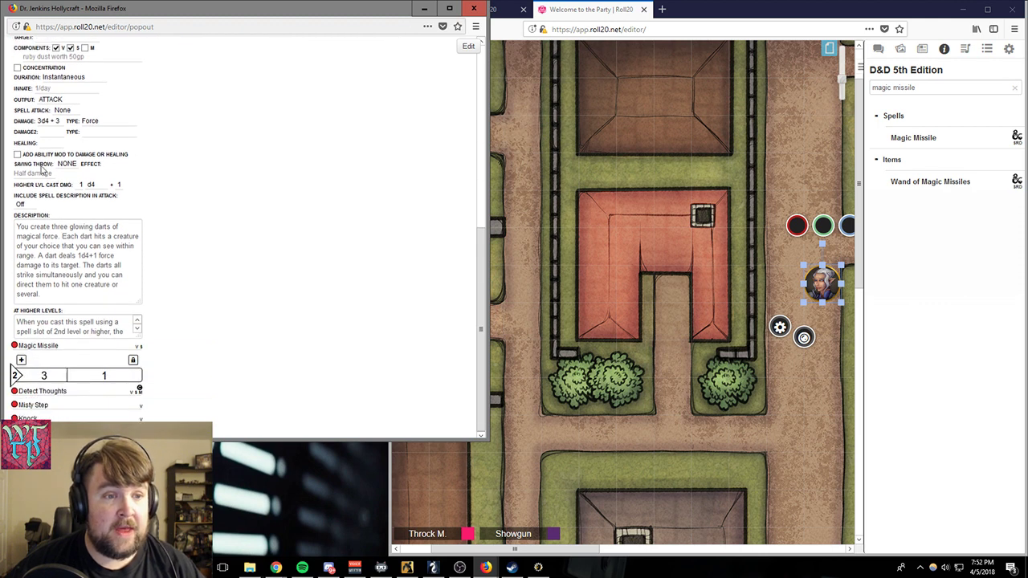
{"action": "left_click_drag", "start_coordinate": [37, 121], "coordinate": [71, 124]}
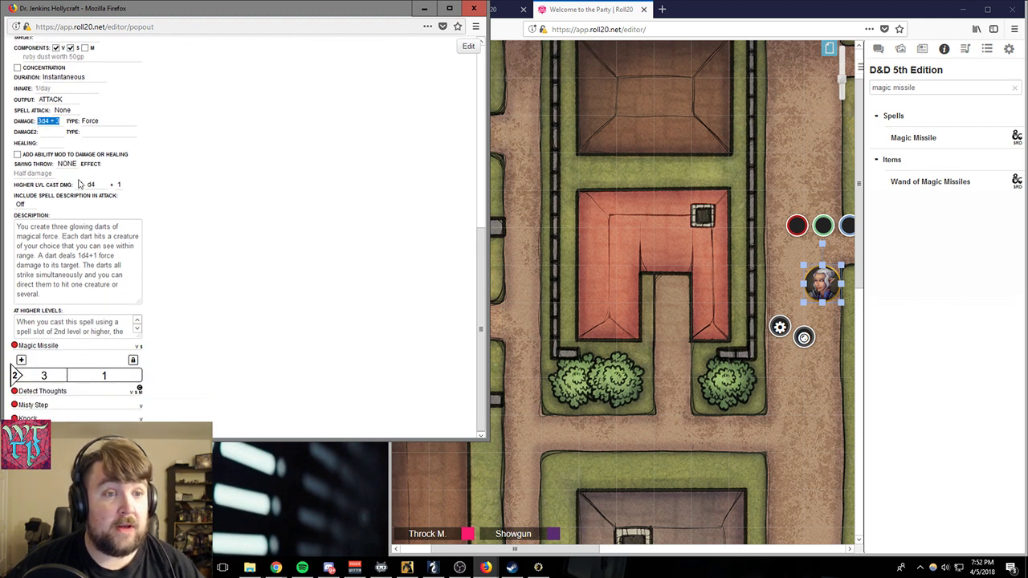
{"action": "double_click", "coordinate": [79, 185]}
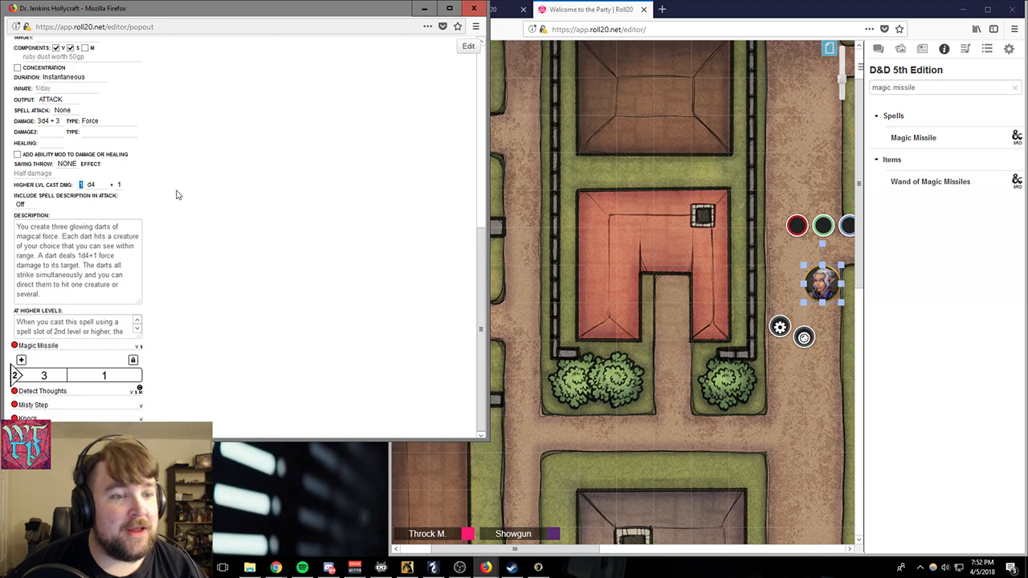
{"action": "scroll", "coordinate": [218, 184], "scroll_direction": "up", "scroll_amount": 3}
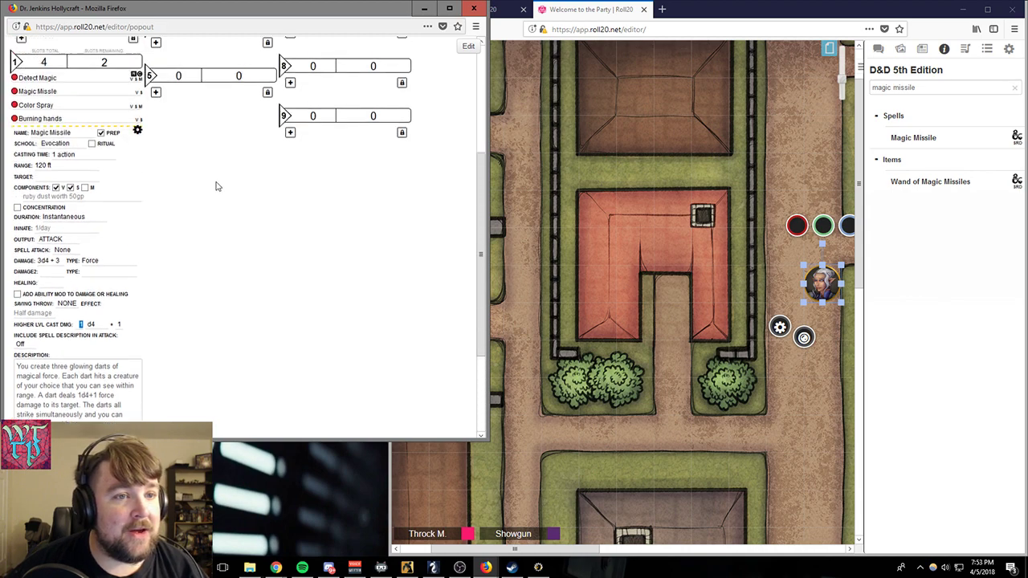
{"action": "left_click", "coordinate": [138, 135]}
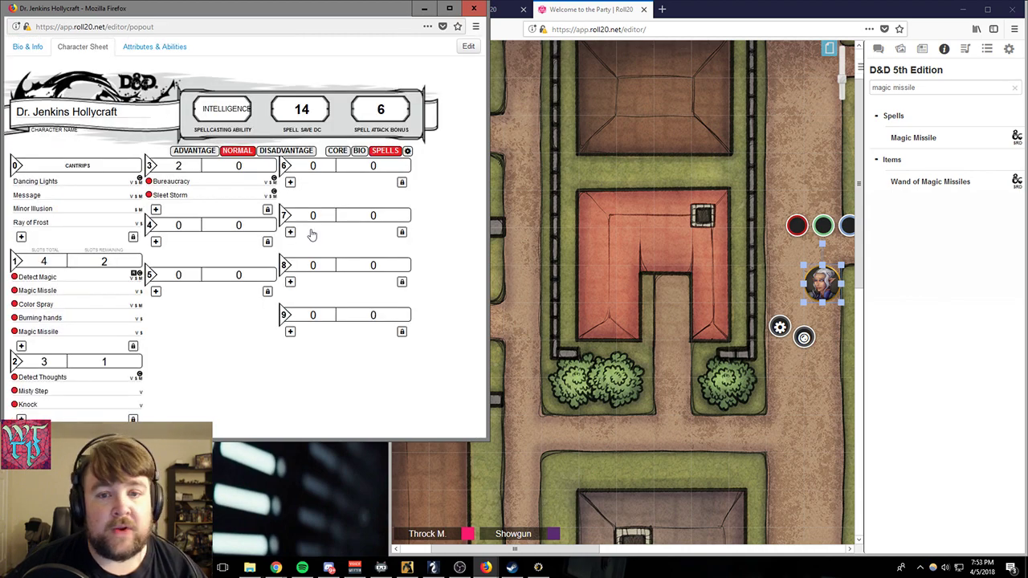
- Cast Magic Missile at Level 1 from the sheet's core page with the campaign chat open for the roll
{"action": "left_click", "coordinate": [339, 153]}
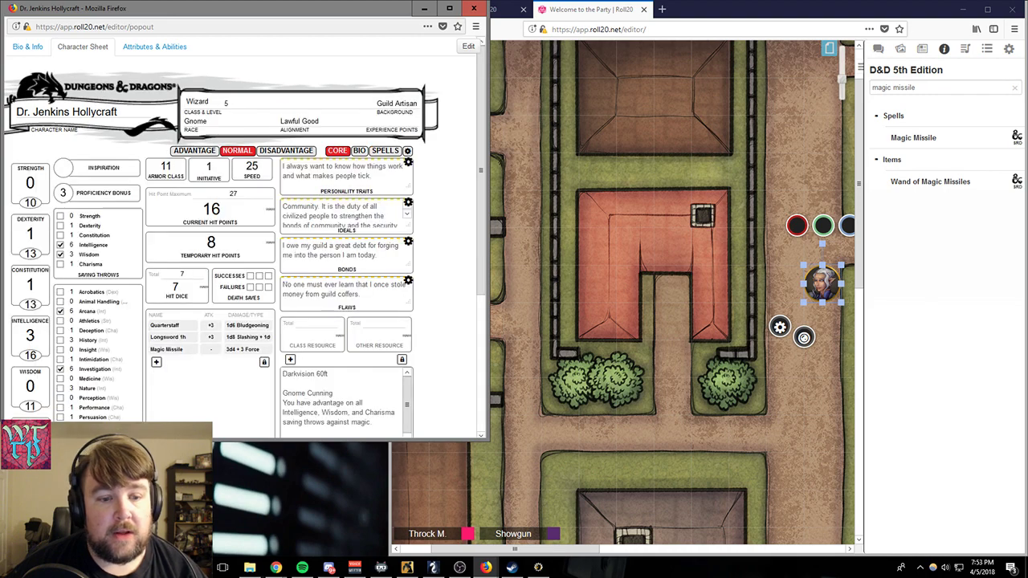
{"action": "left_click", "coordinate": [890, 49]}
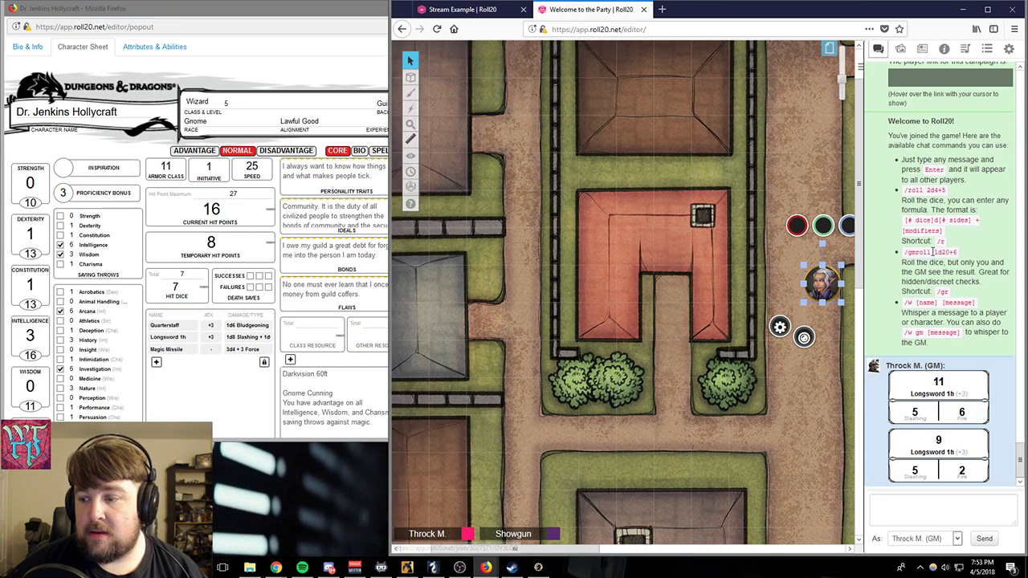
{"action": "left_click", "coordinate": [167, 348]}
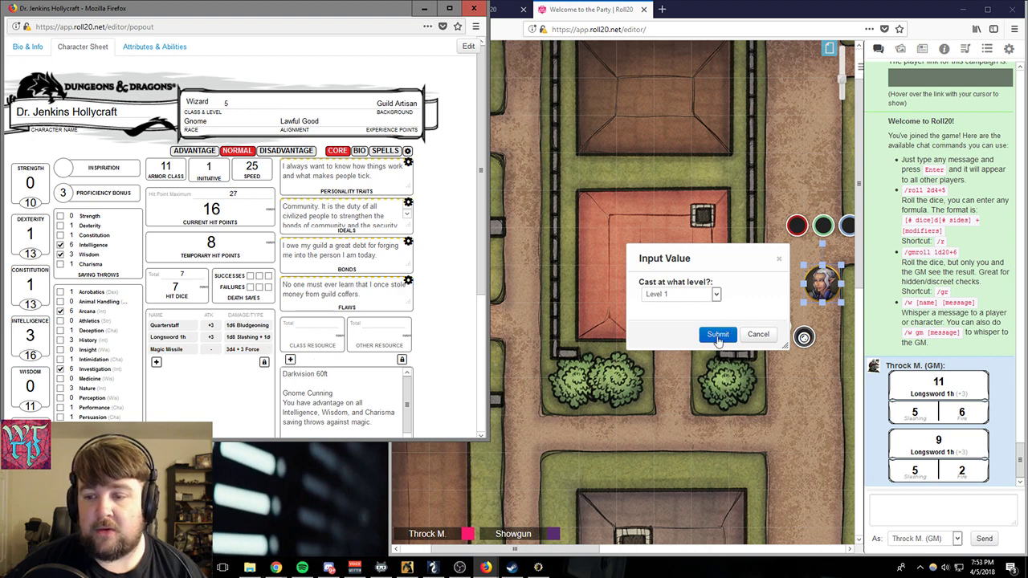
{"action": "left_click", "coordinate": [716, 294]}
{"action": "left_click", "coordinate": [716, 296]}
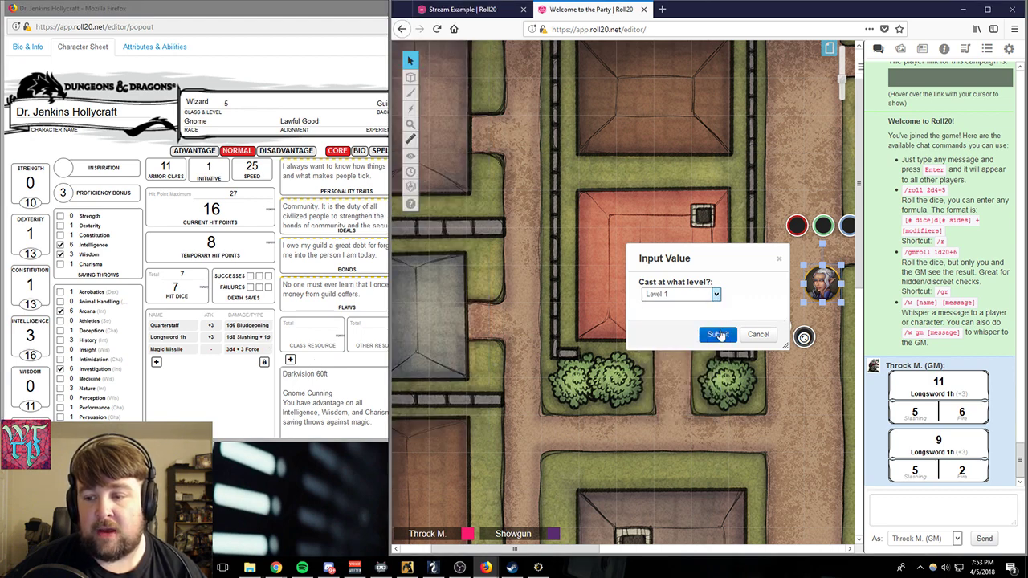
{"action": "left_click", "coordinate": [718, 334]}
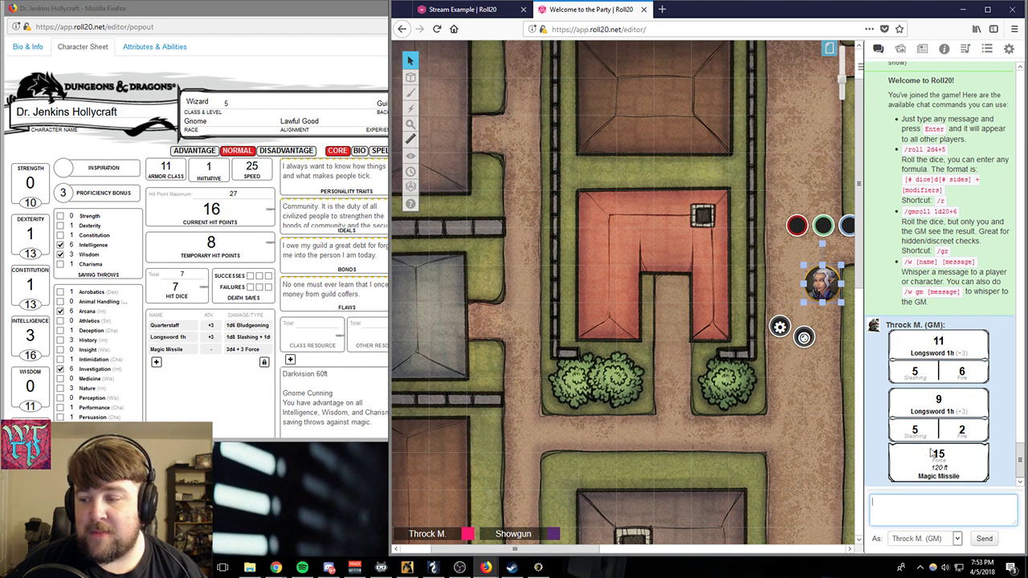
{"action": "mouse_move", "coordinate": [943, 457]}
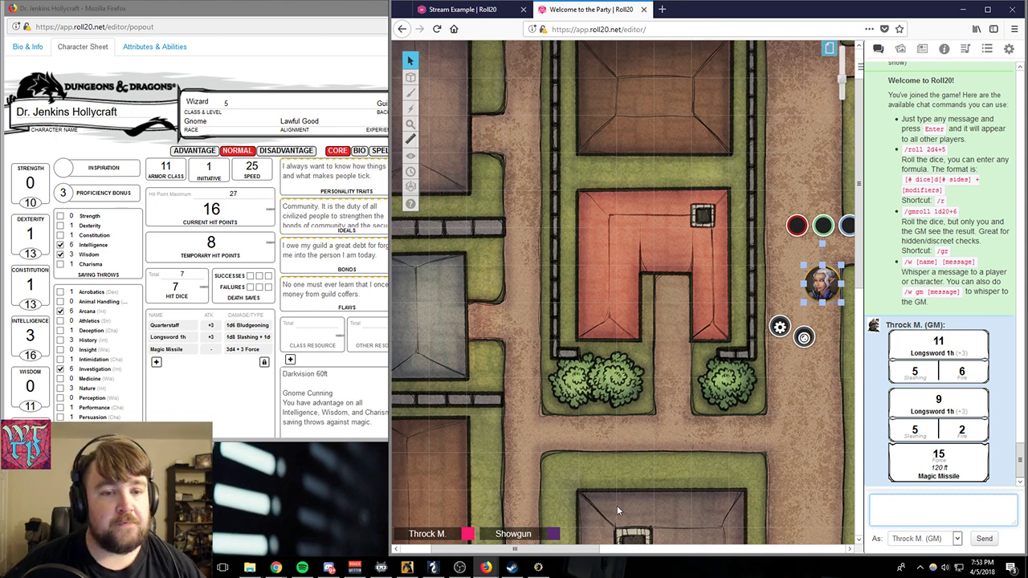
- Add the crossed-circle, snail and lightning status markers to the selected character token on the map
{"action": "left_click", "coordinate": [209, 376]}
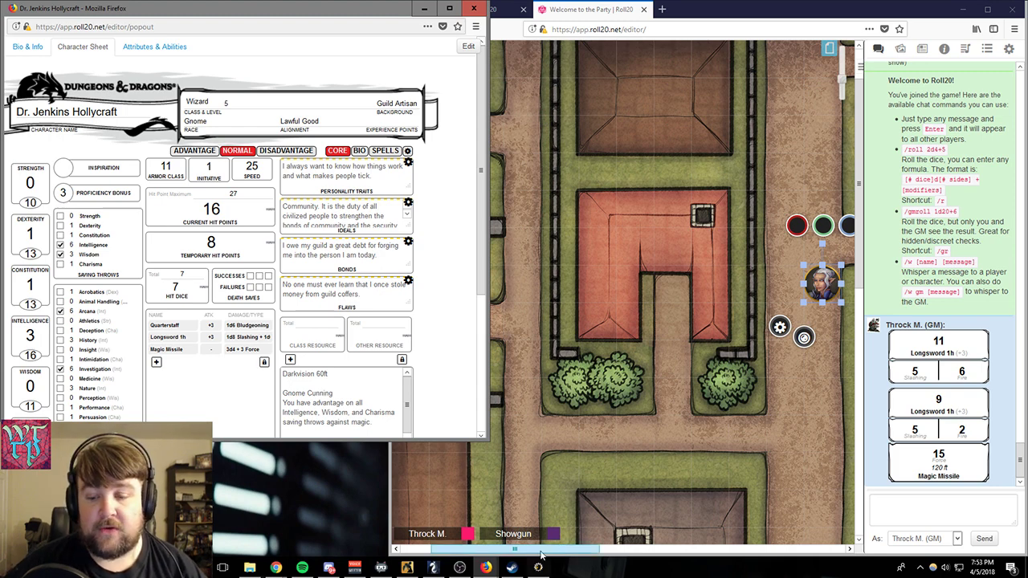
{"action": "left_click_drag", "start_coordinate": [545, 550], "coordinate": [642, 526]}
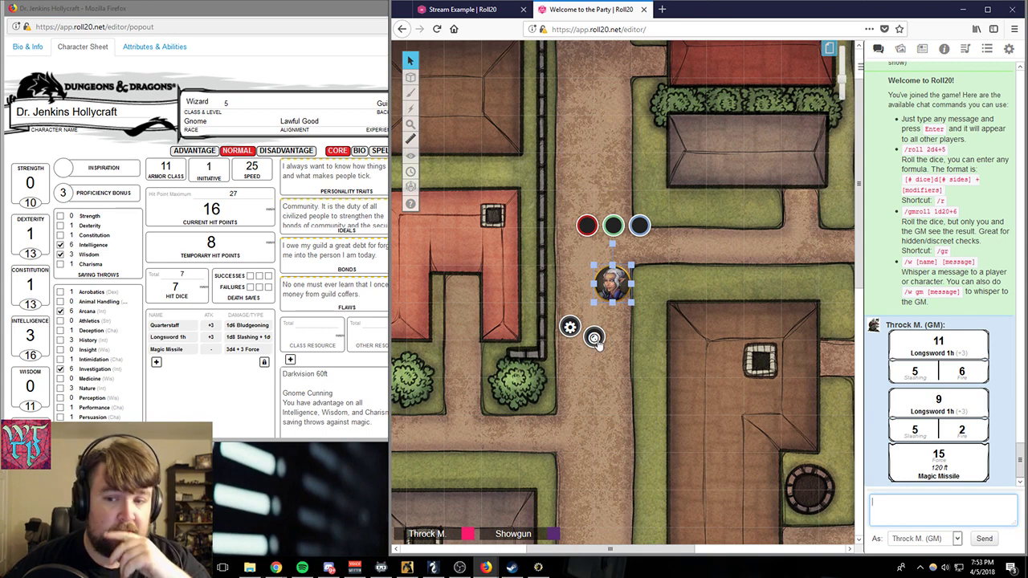
{"action": "left_click", "coordinate": [595, 338]}
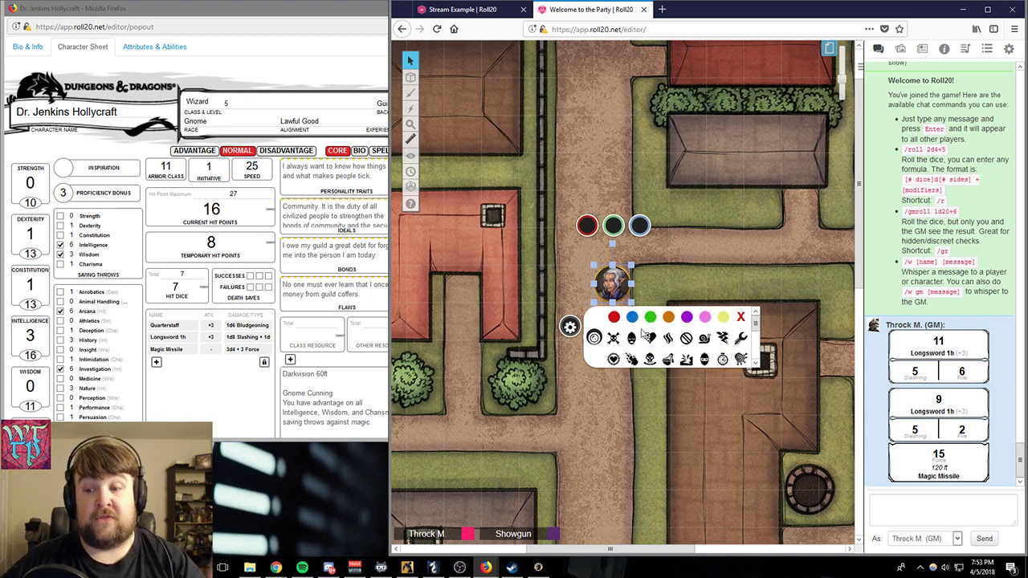
{"action": "left_click", "coordinate": [667, 340]}
{"action": "left_click", "coordinate": [667, 340]}
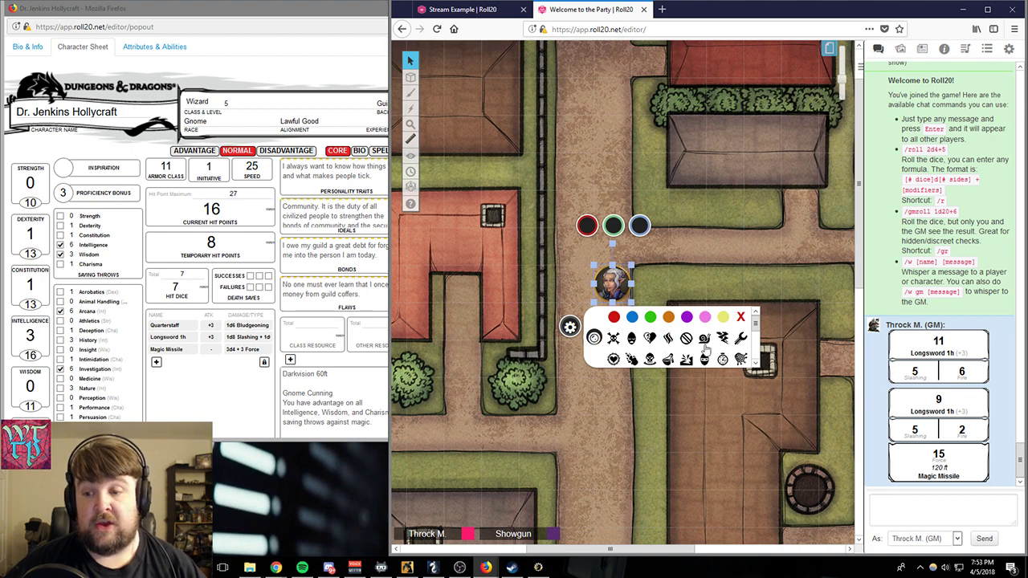
{"action": "left_click", "coordinate": [686, 338]}
{"action": "left_click", "coordinate": [704, 338]}
{"action": "left_click", "coordinate": [722, 342]}
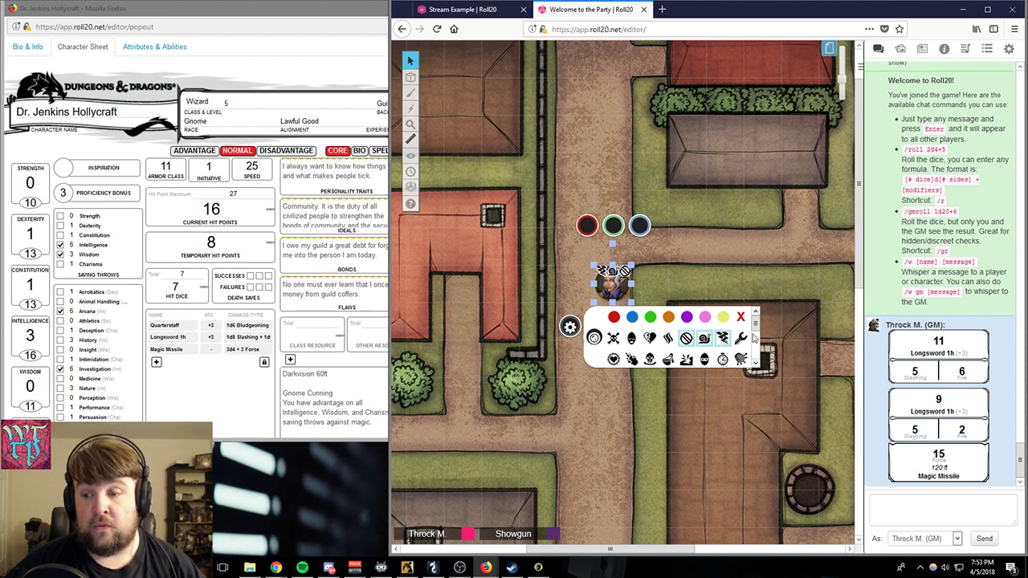
- Add the wrench status marker to the selected token, and clear its wrench, crossed-circle, snail and lightning markers
{"action": "left_click", "coordinate": [743, 341]}
{"action": "left_click", "coordinate": [739, 341]}
{"action": "left_click", "coordinate": [737, 340]}
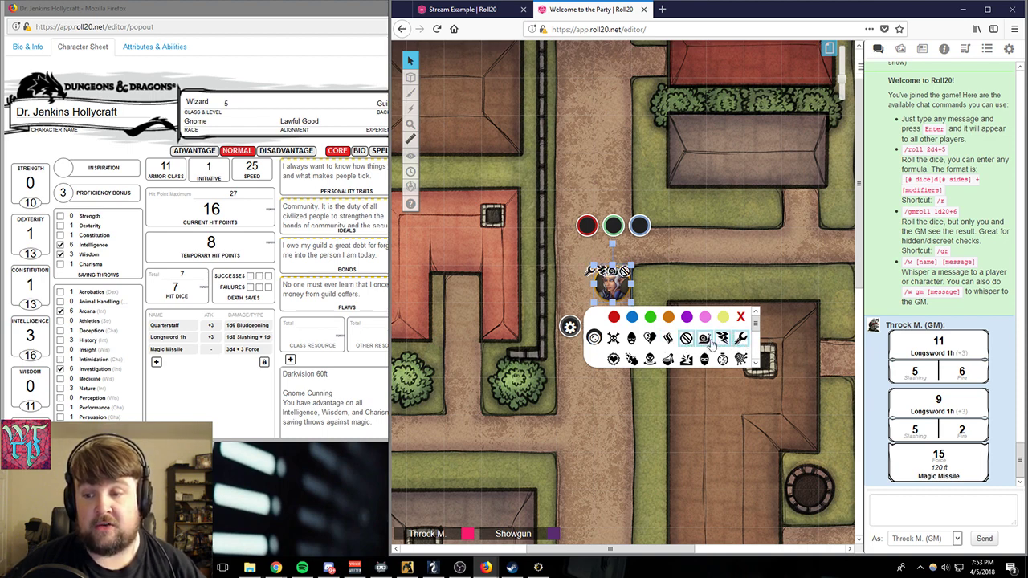
{"action": "left_click", "coordinate": [708, 340]}
{"action": "left_click", "coordinate": [722, 342]}
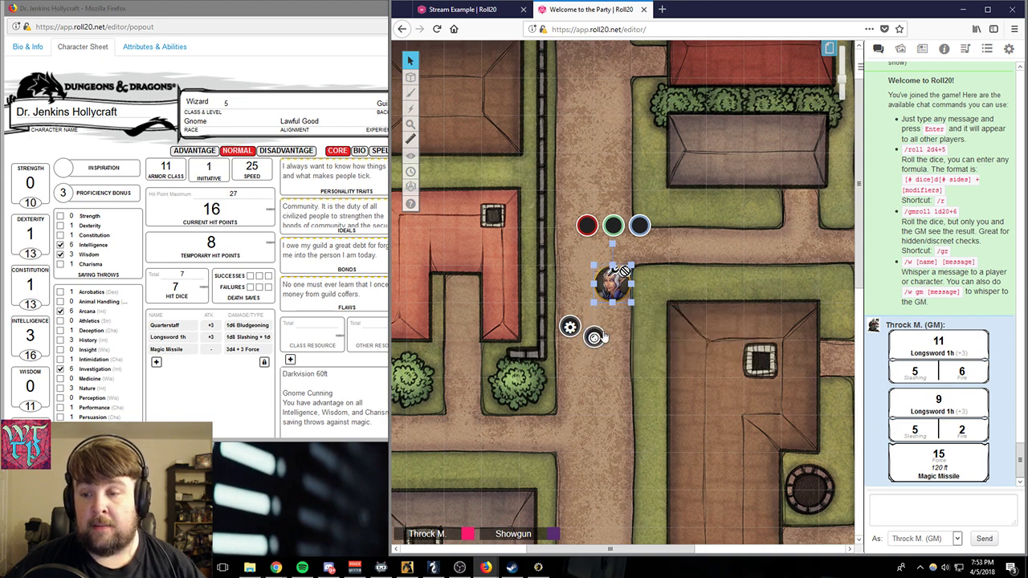
{"action": "mouse_move", "coordinate": [599, 340]}
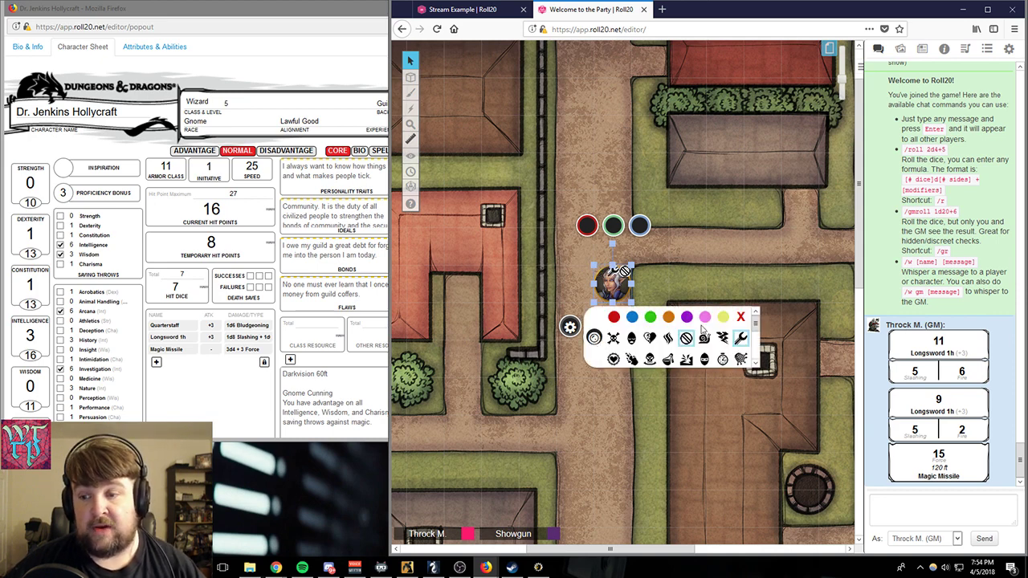
{"action": "left_click", "coordinate": [690, 341]}
{"action": "left_click", "coordinate": [741, 342]}
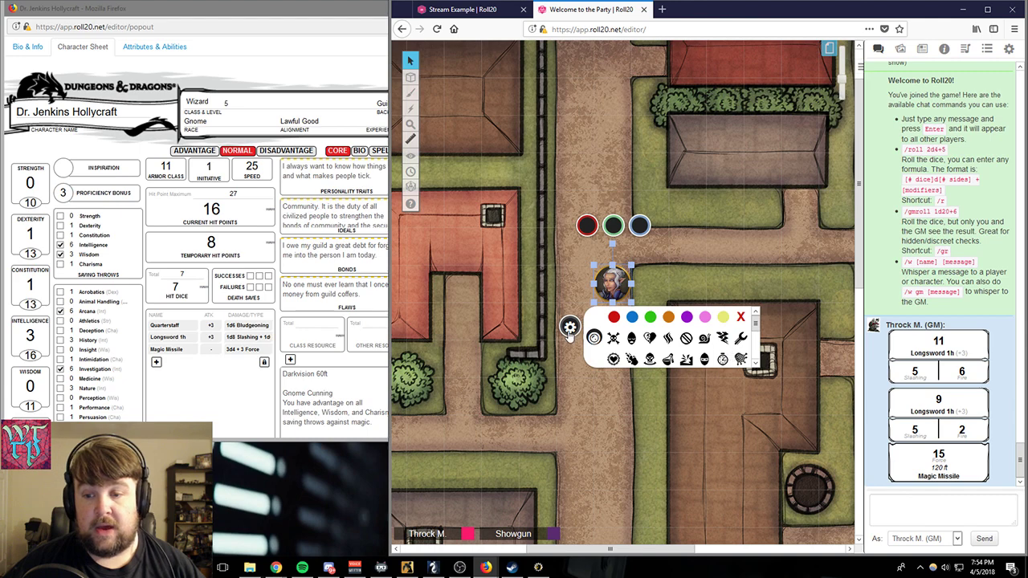
- Open the selected token's settings, widen the map window over the character sheet, and place the dialog clear of the token
{"action": "left_click", "coordinate": [569, 327]}
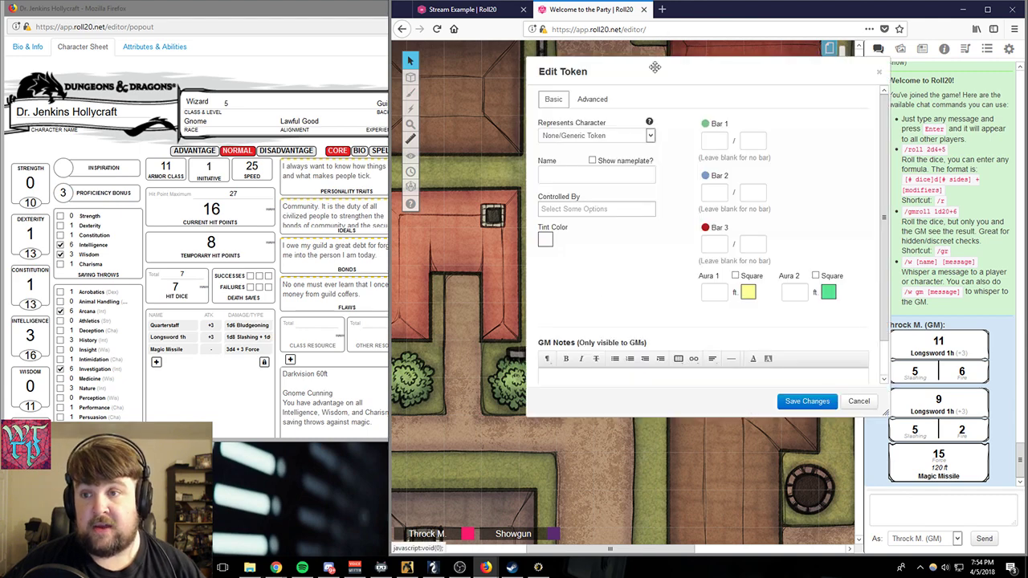
{"action": "left_click_drag", "start_coordinate": [653, 69], "coordinate": [513, 212]}
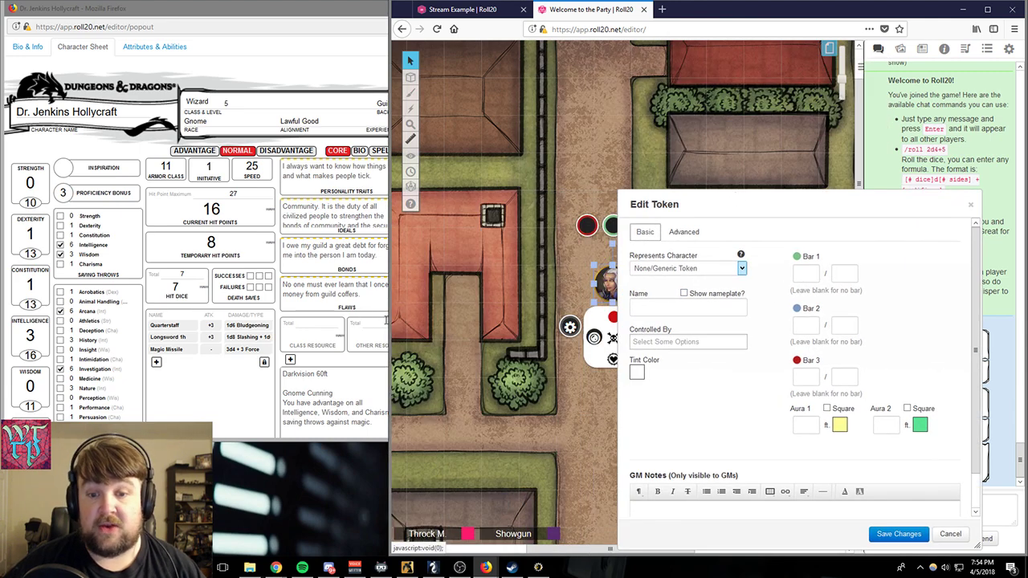
{"action": "left_click_drag", "start_coordinate": [391, 317], "coordinate": [92, 317]}
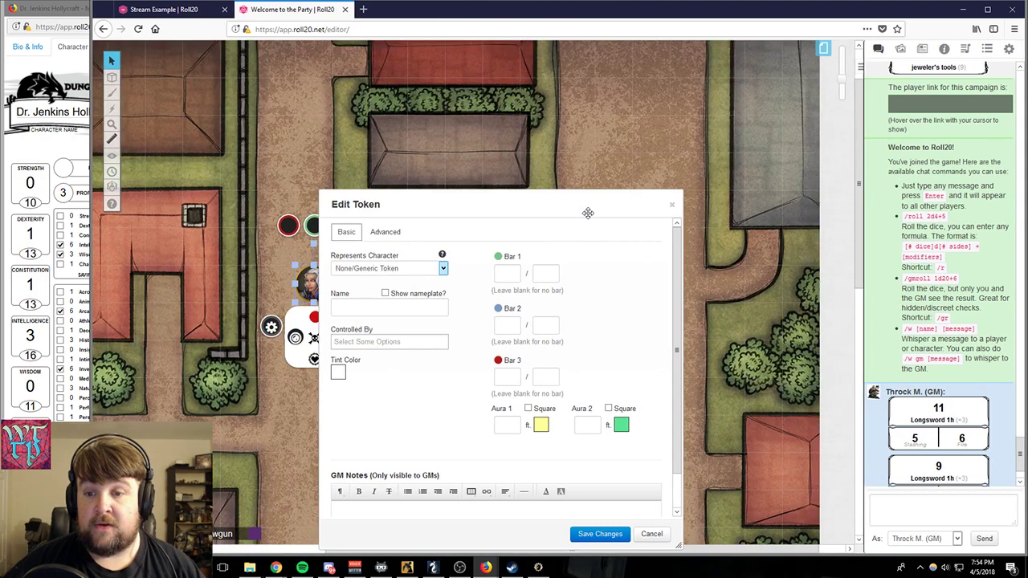
{"action": "left_click_drag", "start_coordinate": [589, 213], "coordinate": [793, 140]}
- Set the token's Bar 1 to a current value of 16 and a maximum of 27, and save the changes
{"action": "left_click", "coordinate": [702, 198]}
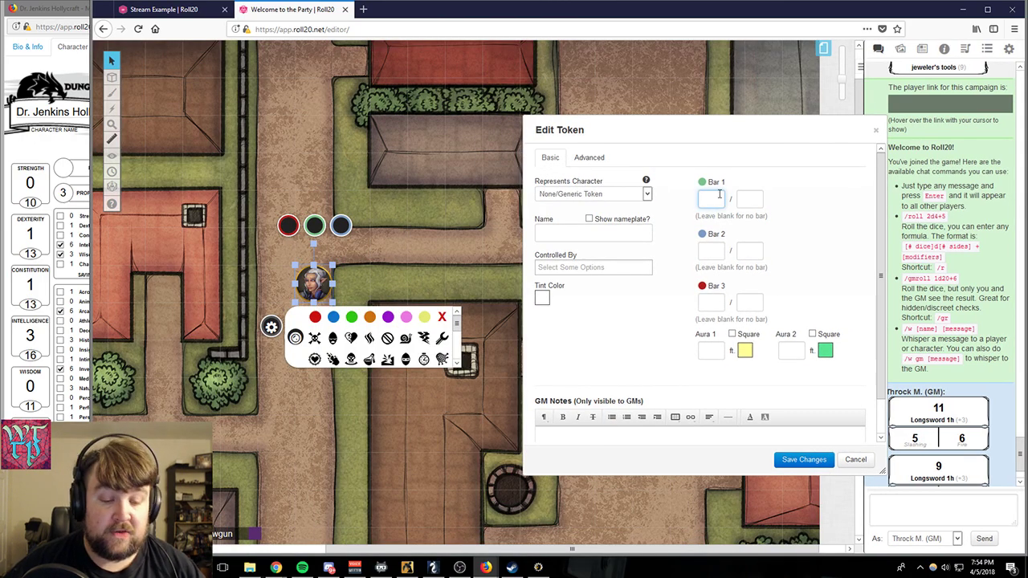
{"action": "type", "text": "16"}
{"action": "key", "text": "Tab"}
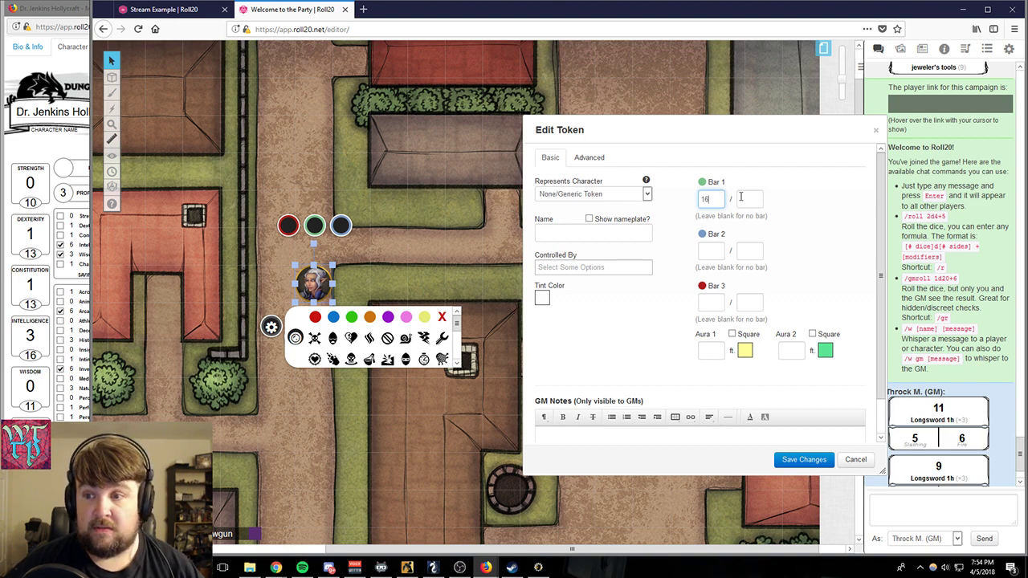
{"action": "left_click", "coordinate": [73, 4]}
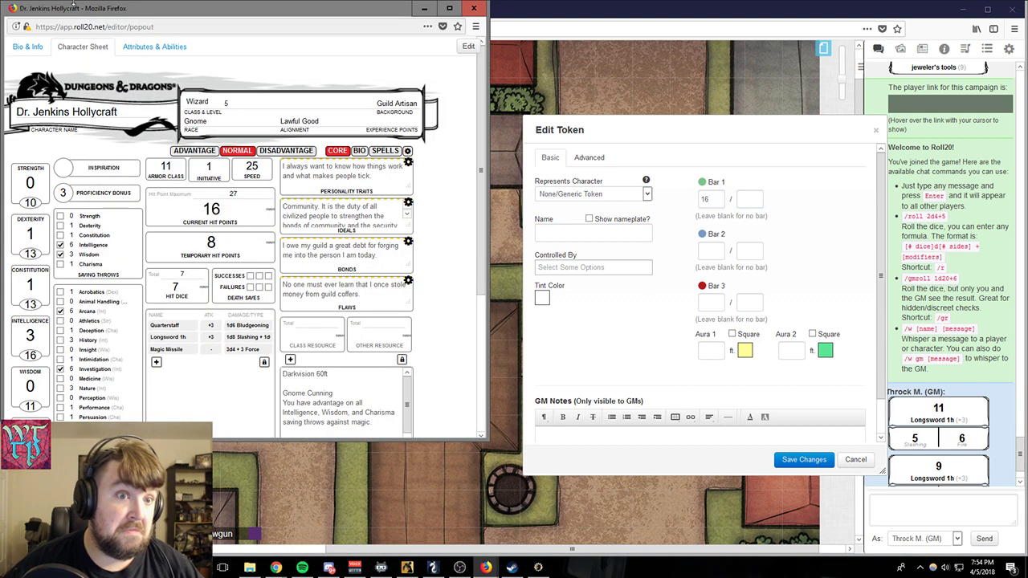
{"action": "left_click", "coordinate": [745, 198]}
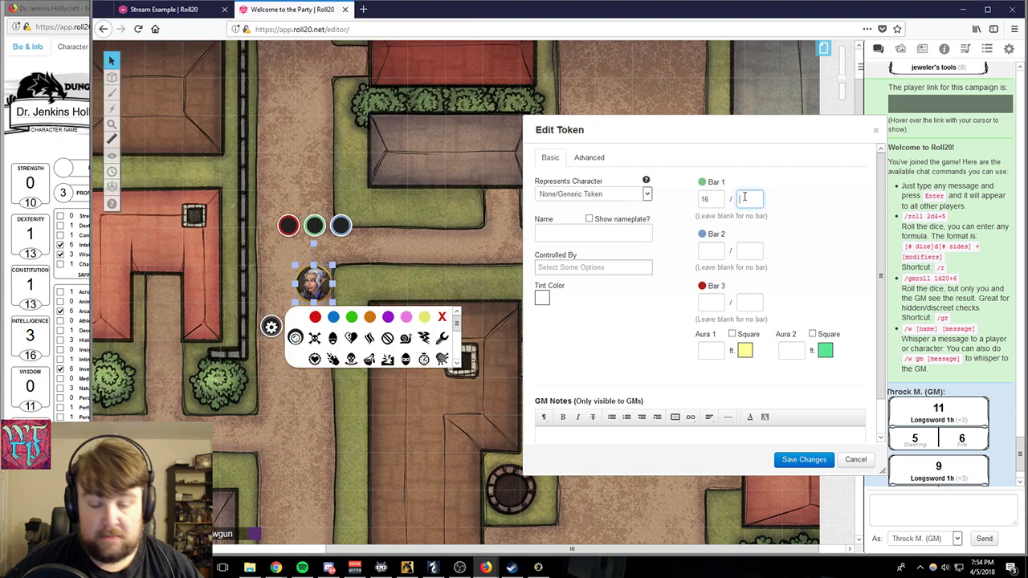
{"action": "type", "text": "27"}
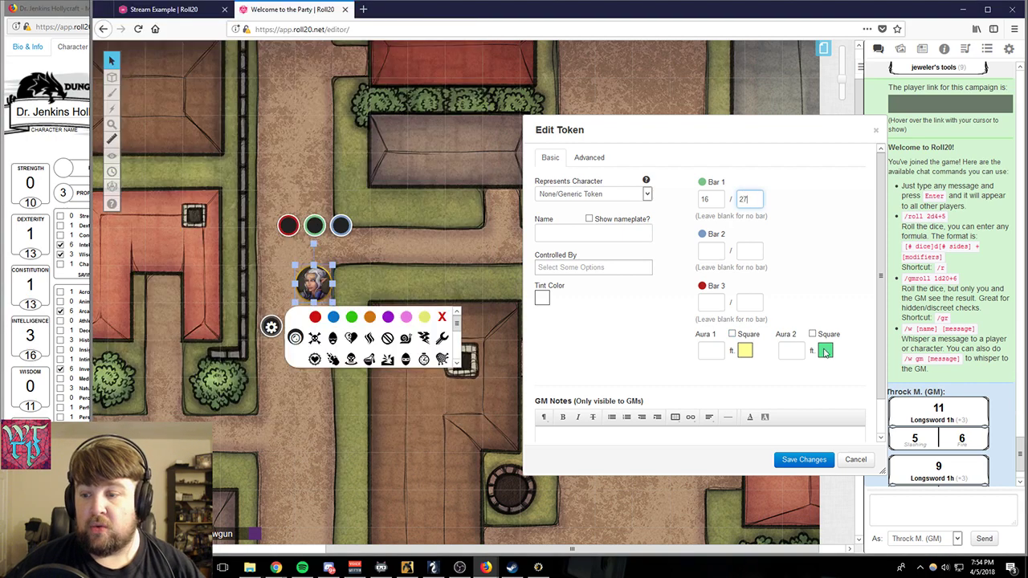
{"action": "left_click", "coordinate": [803, 460]}
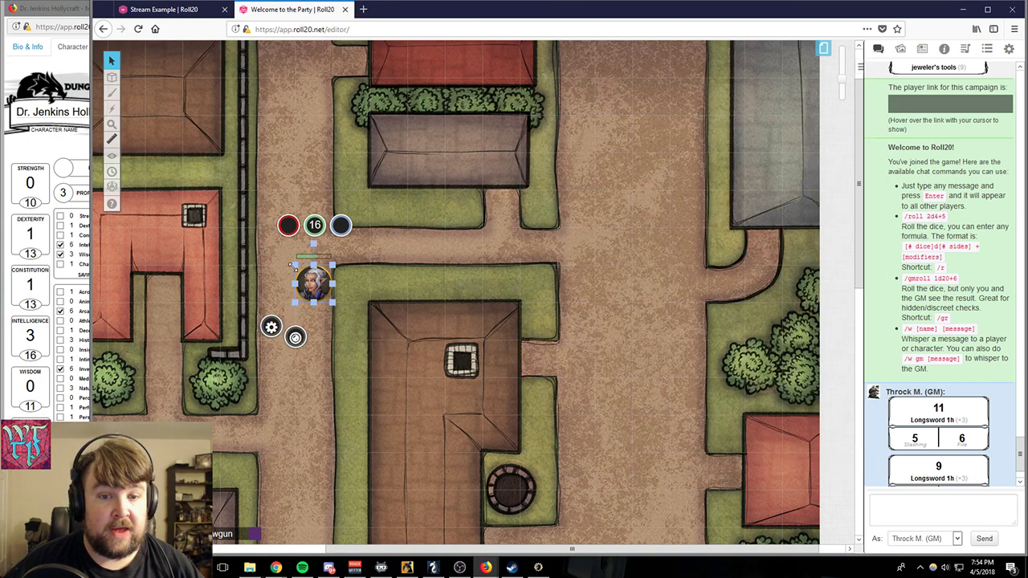
- Set the token's blue bar value to 11 directly on the map, and deselect the token
{"action": "left_click", "coordinate": [339, 231]}
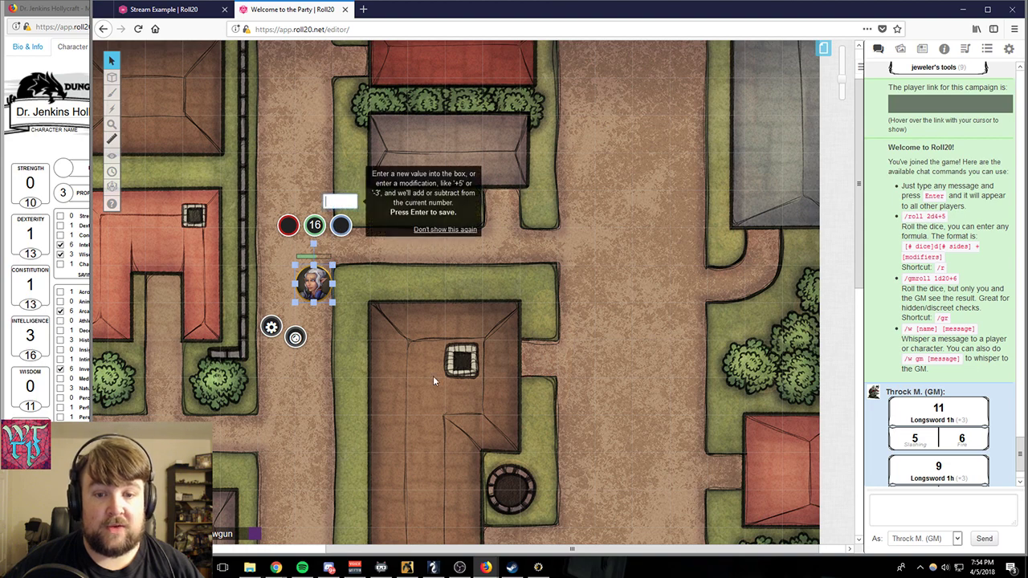
{"action": "left_click", "coordinate": [68, 141]}
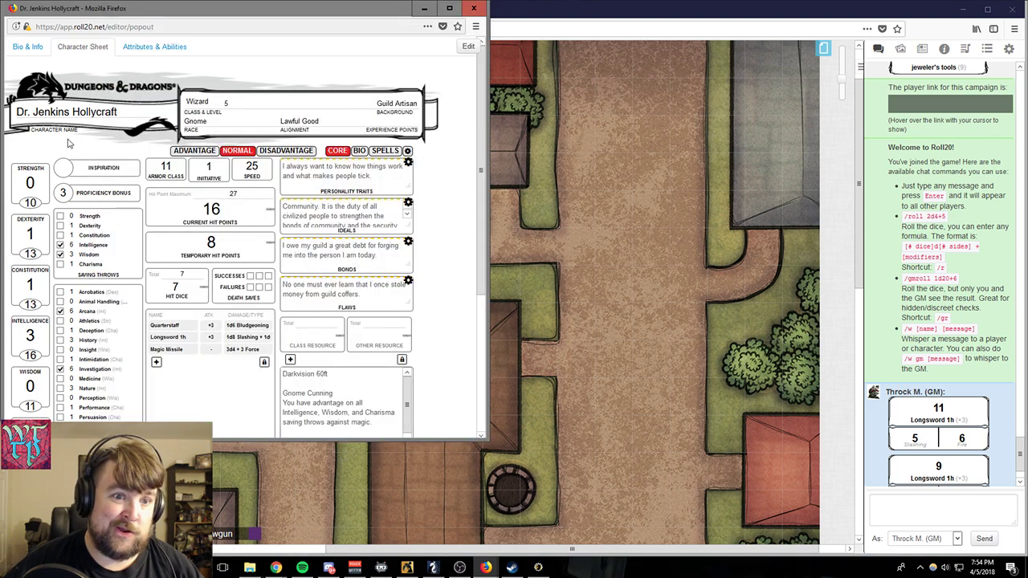
{"action": "left_click", "coordinate": [541, 306]}
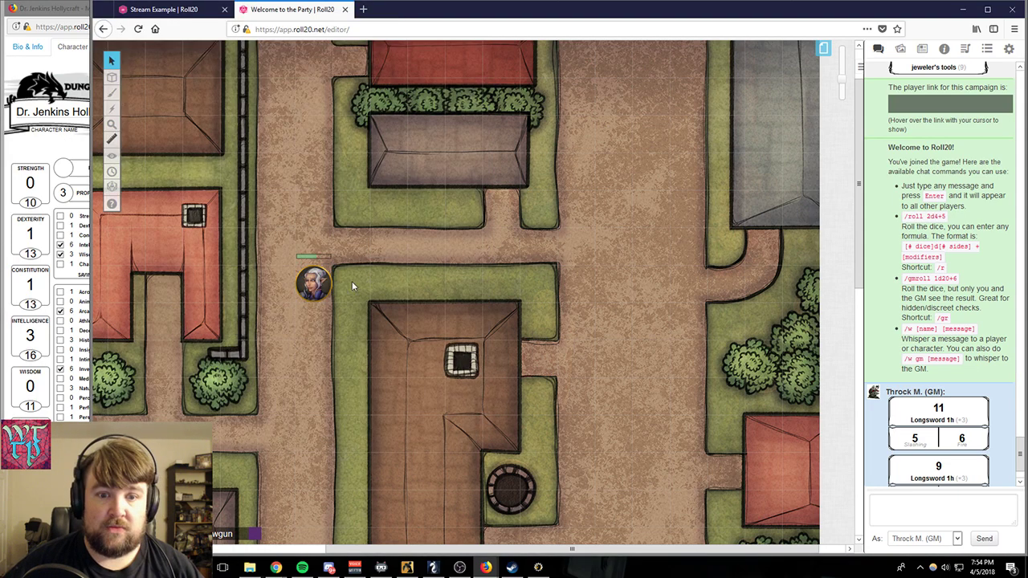
{"action": "left_click", "coordinate": [313, 281]}
{"action": "left_click", "coordinate": [339, 229]}
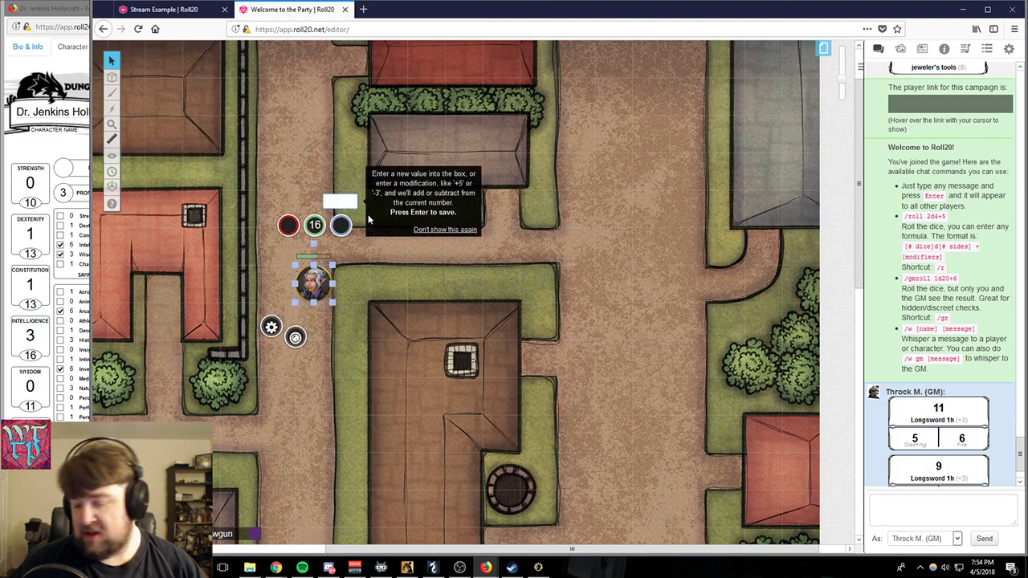
{"action": "key", "text": "Return"}
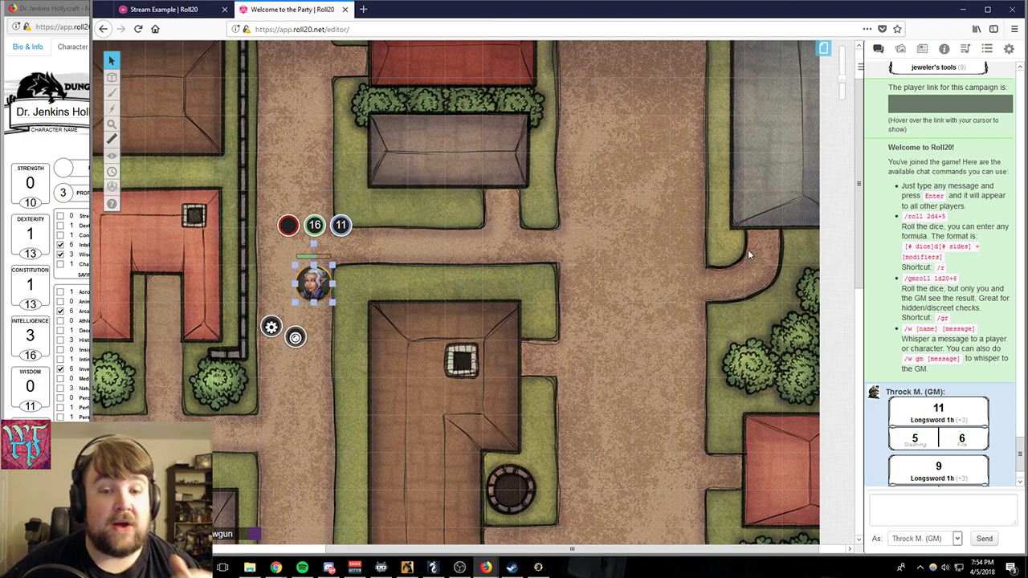
{"action": "left_click", "coordinate": [547, 355]}
{"action": "left_click", "coordinate": [317, 285]}
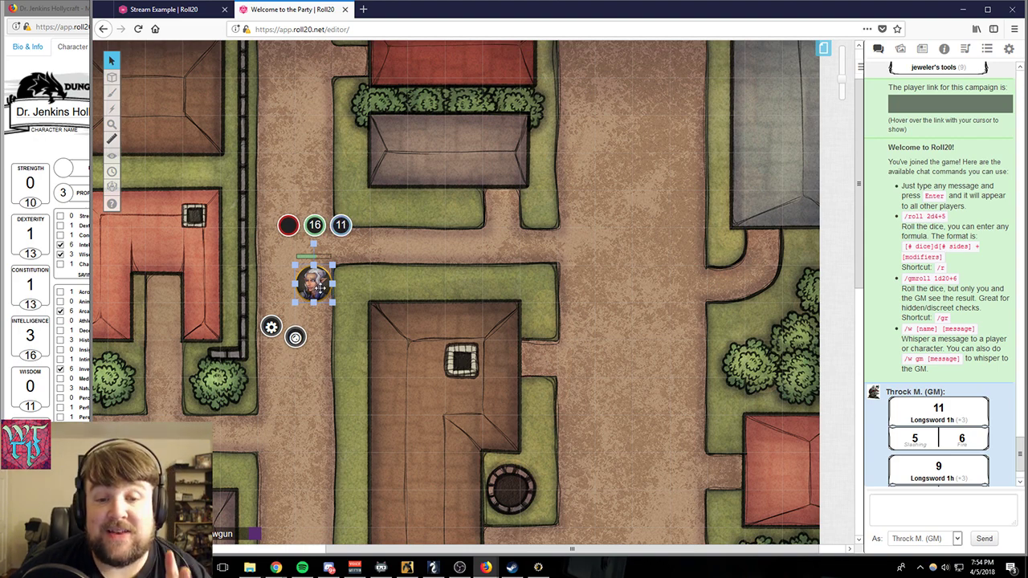
{"action": "left_click", "coordinate": [360, 275]}
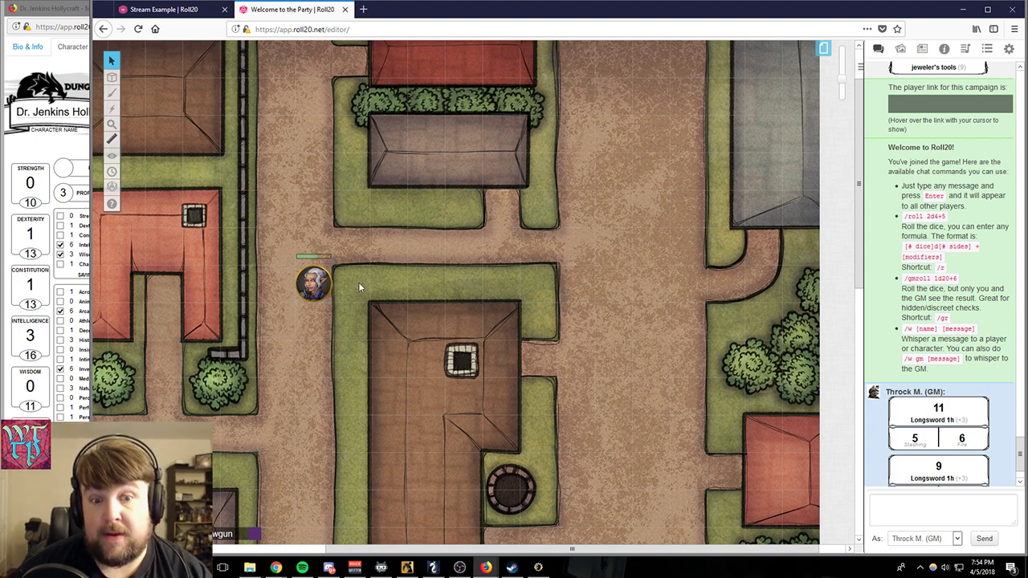
- Move Dr. Jenkins Hollycraft's character sheet over the map beside the token, and set the current hit points to 14
{"action": "left_click", "coordinate": [71, 9]}
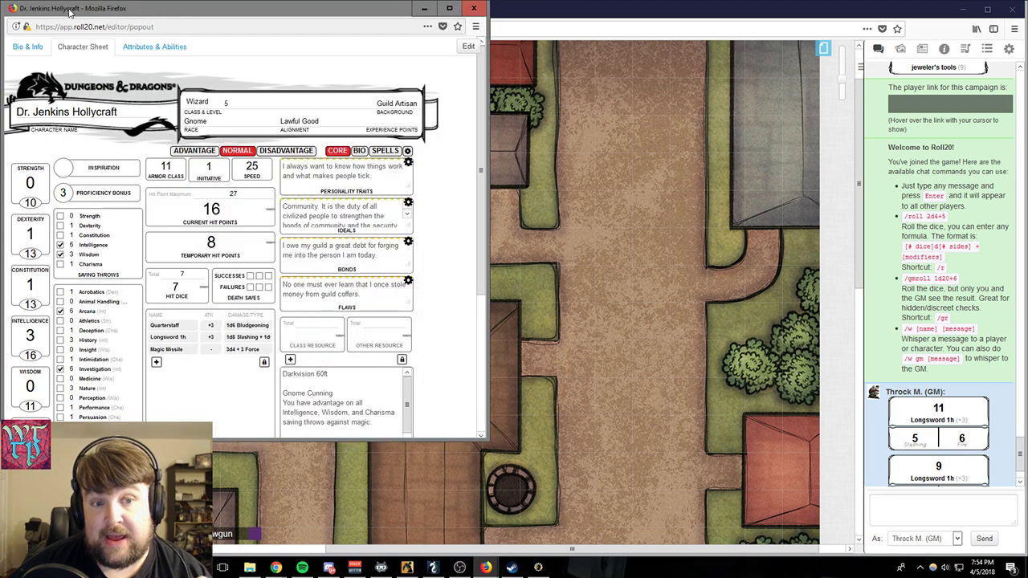
{"action": "left_click_drag", "start_coordinate": [339, 10], "coordinate": [735, 94]}
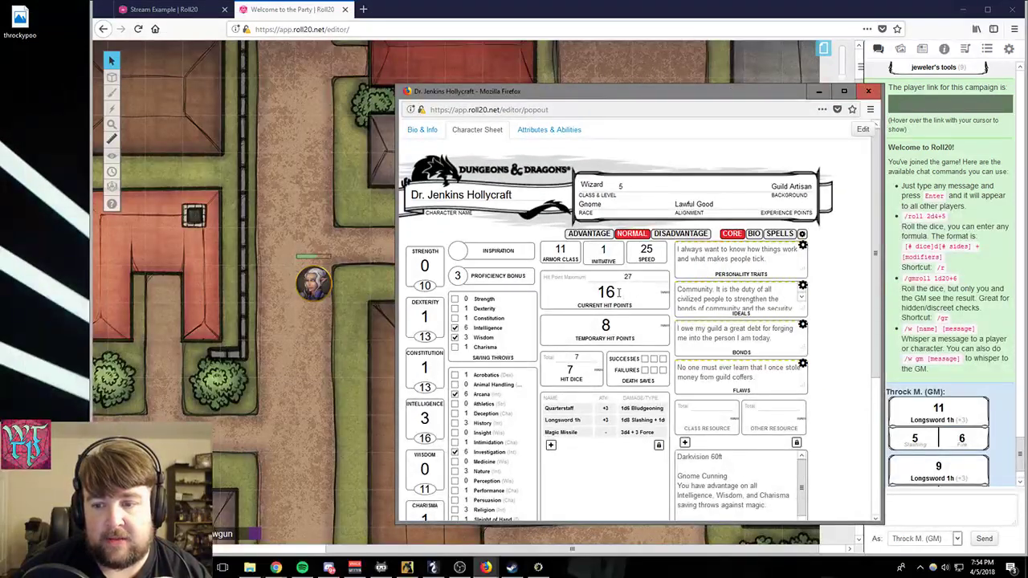
{"action": "left_click_drag", "start_coordinate": [618, 292], "coordinate": [608, 292]}
{"action": "type", "text": "4"}
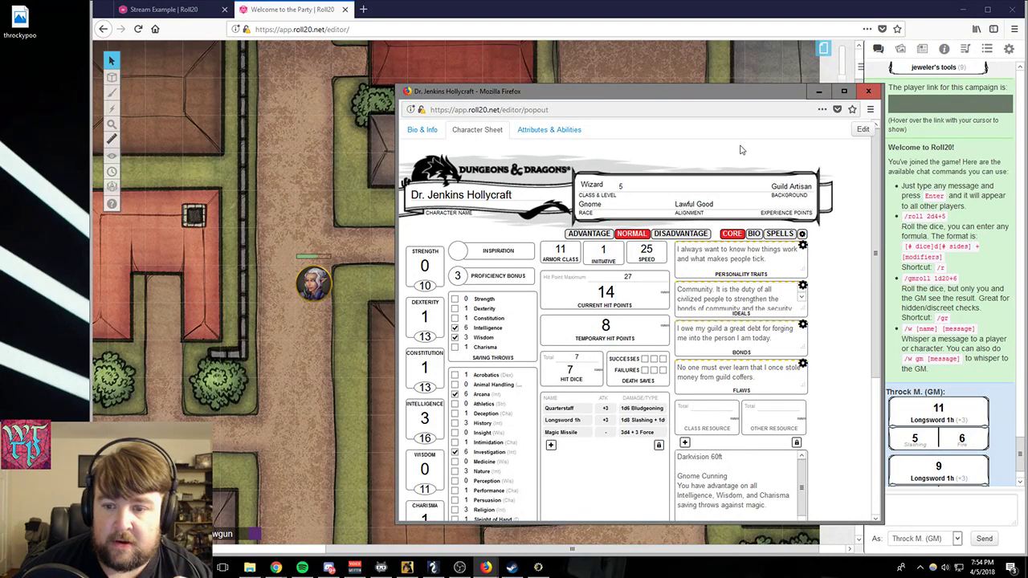
- Check the token's bar values on the map against the hit points on the character sheet
{"action": "left_click", "coordinate": [346, 92]}
{"action": "left_click", "coordinate": [313, 277]}
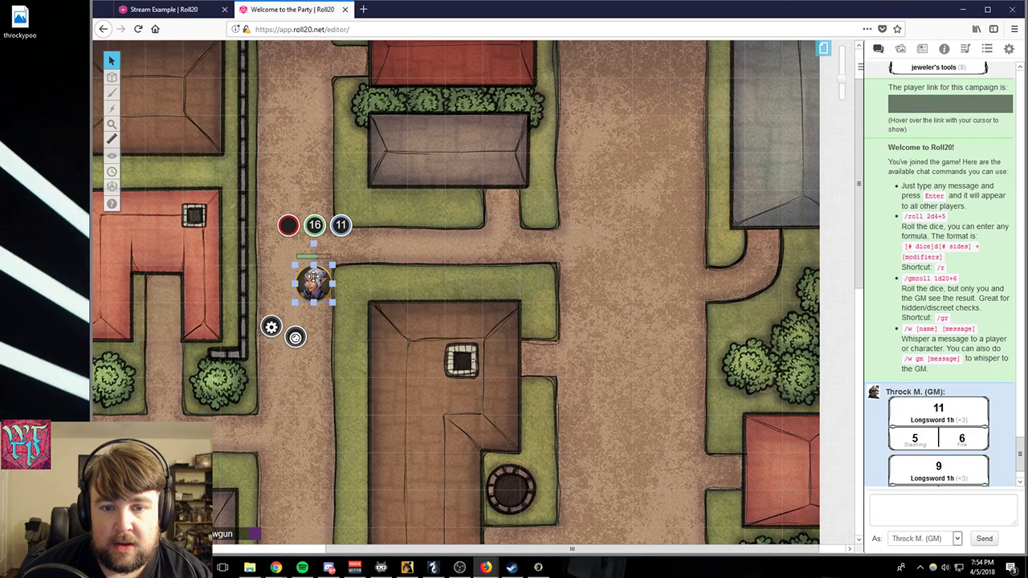
{"action": "left_click", "coordinate": [347, 289]}
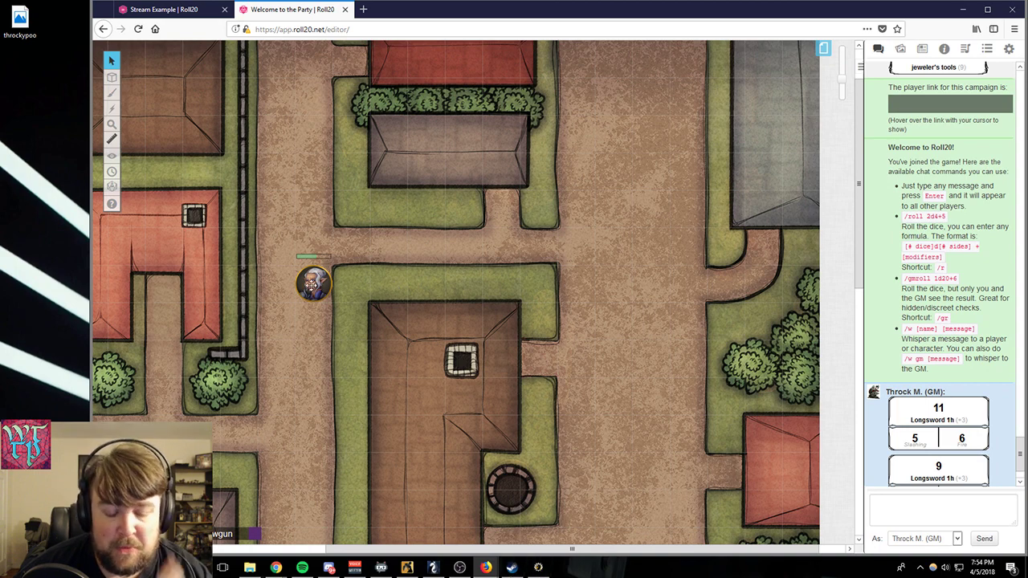
{"action": "left_click", "coordinate": [312, 278]}
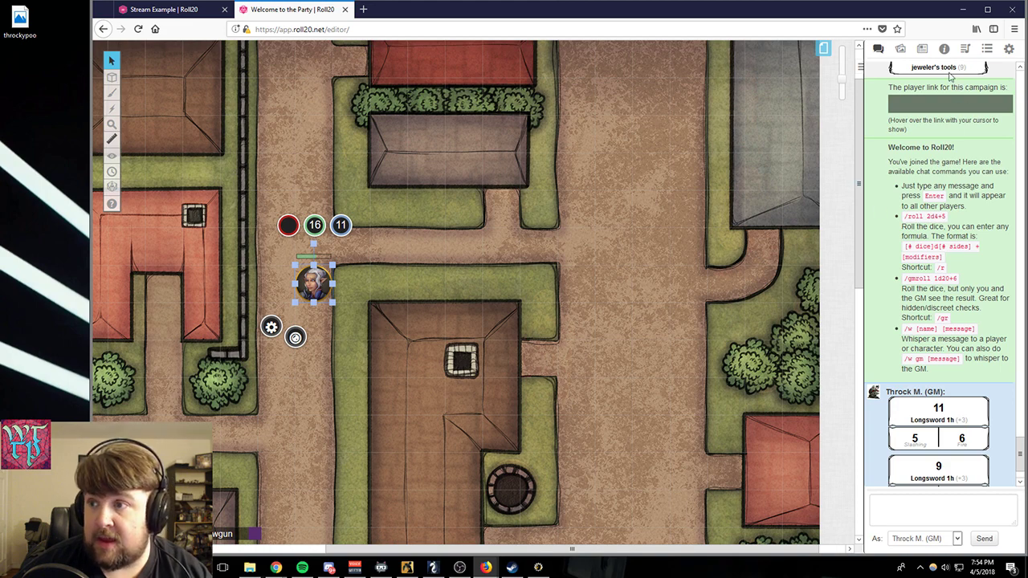
- Look through the journal's characters and review Dr. Jenkins Hollycraft's edit settings without saving, and put the character sheet away
{"action": "left_click", "coordinate": [921, 49]}
{"action": "scroll", "coordinate": [911, 324], "scroll_direction": "up", "scroll_amount": 3}
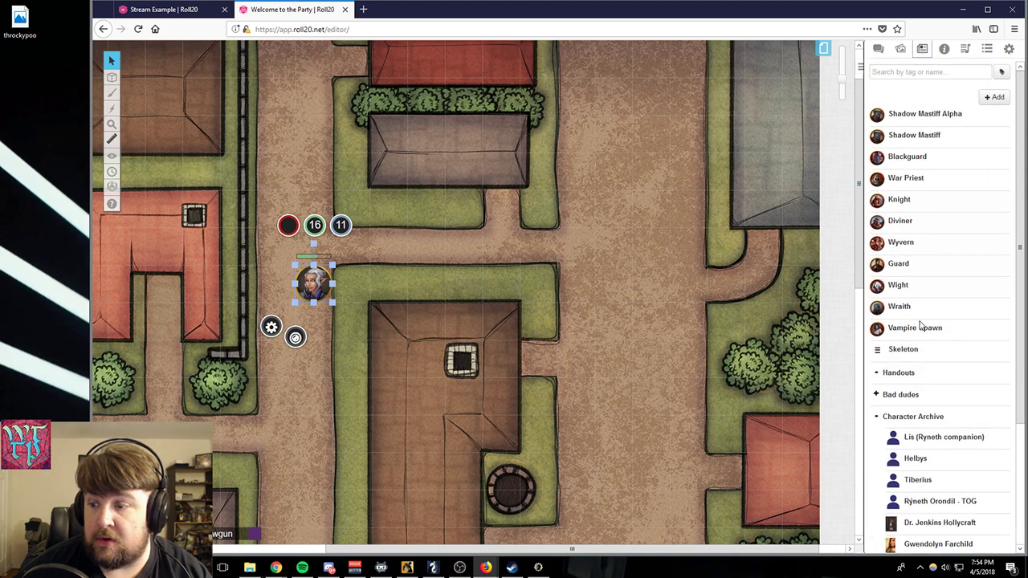
{"action": "scroll", "coordinate": [928, 328], "scroll_direction": "down", "scroll_amount": 3}
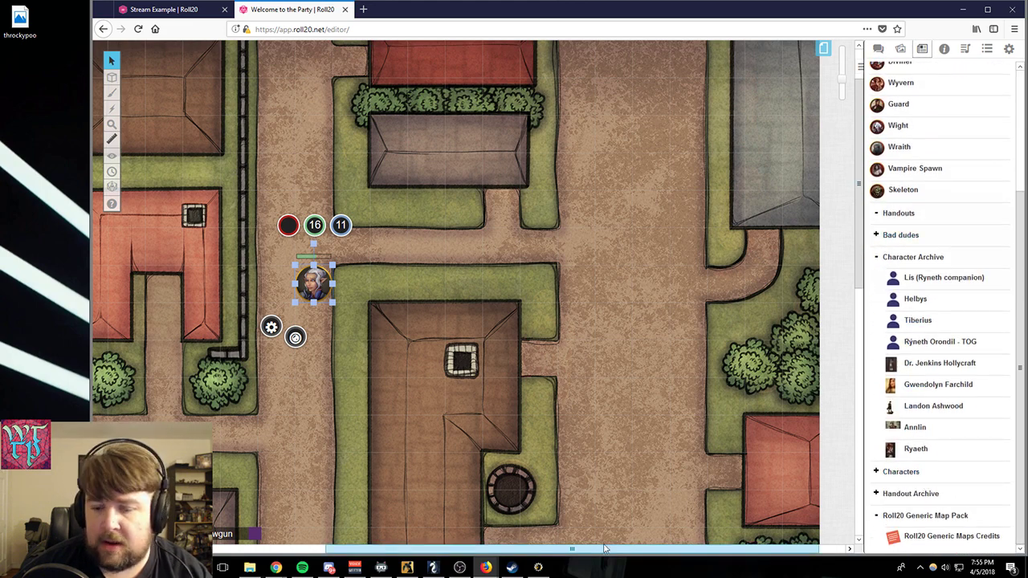
{"action": "mouse_move", "coordinate": [488, 568]}
{"action": "left_click", "coordinate": [539, 518]}
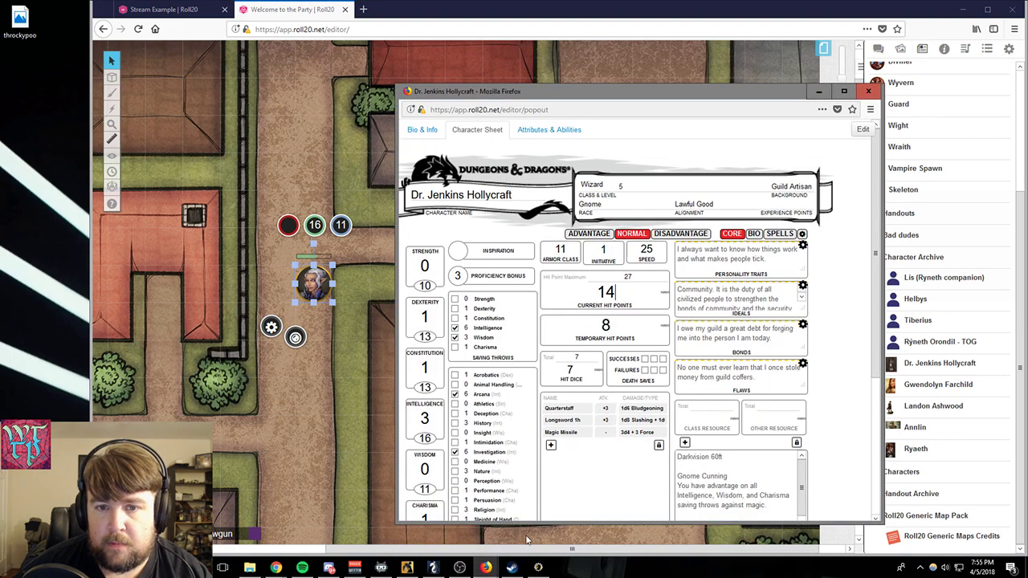
{"action": "left_click", "coordinate": [862, 129]}
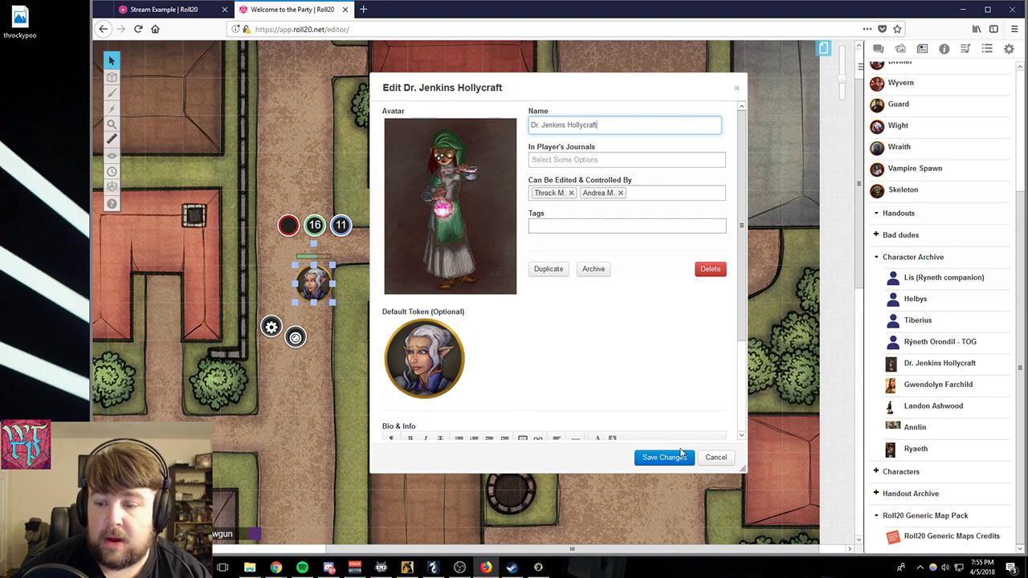
{"action": "left_click", "coordinate": [709, 457]}
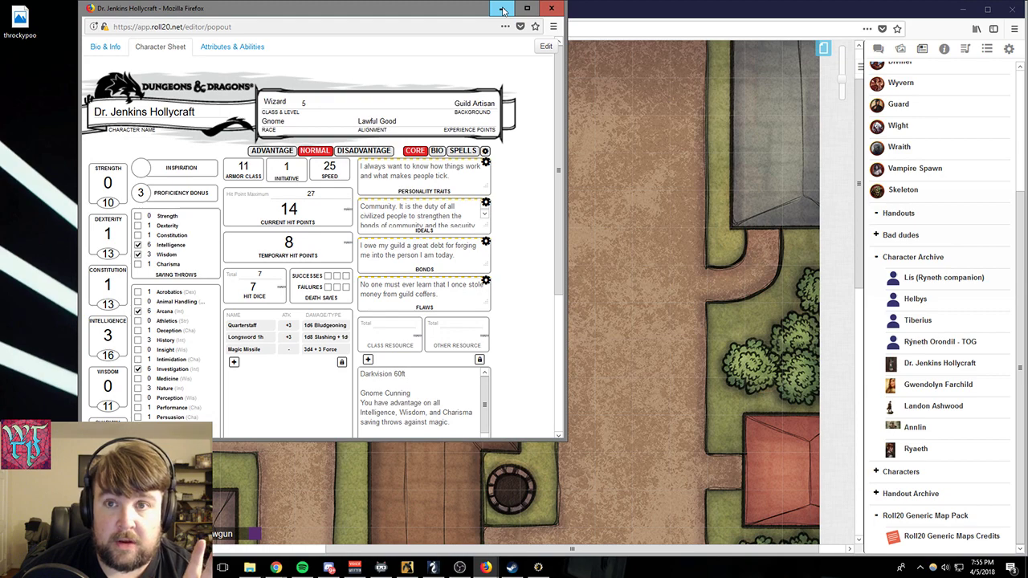
{"action": "left_click", "coordinate": [502, 9]}
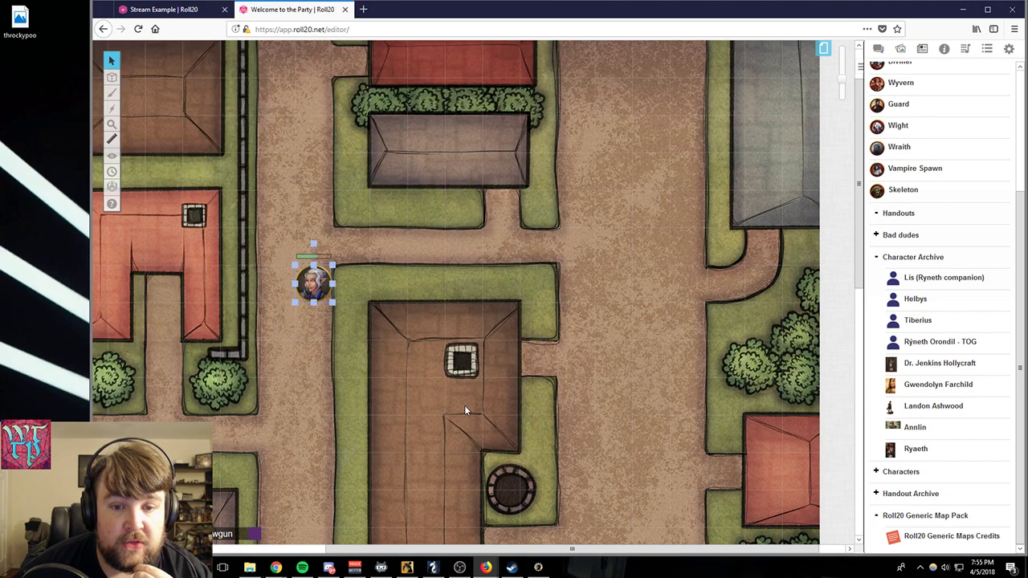
{"action": "left_click", "coordinate": [313, 282]}
{"action": "left_click", "coordinate": [416, 303]}
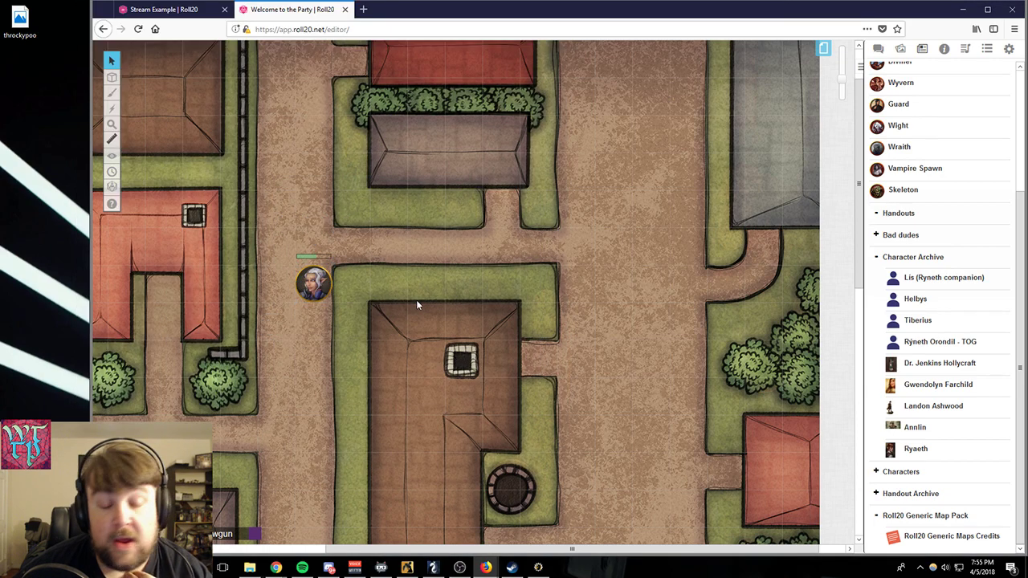
{"action": "left_click", "coordinate": [313, 281]}
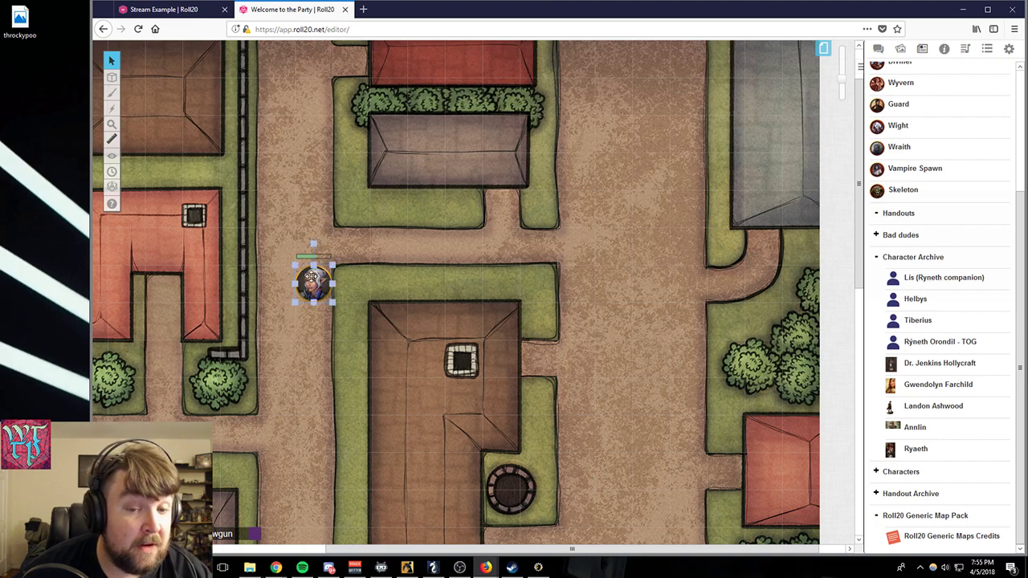
{"action": "left_click", "coordinate": [358, 274]}
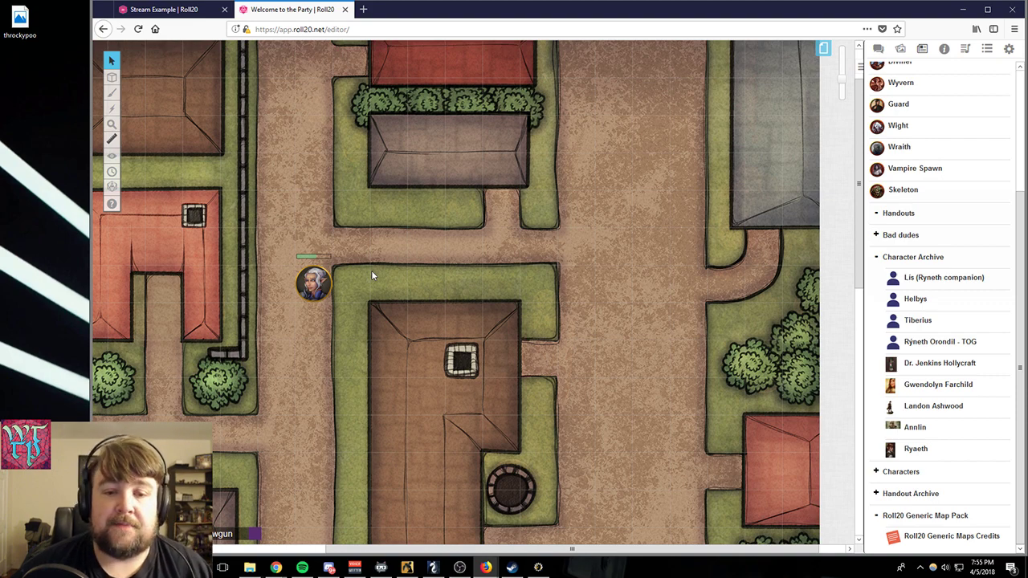
- Open the token's red bar for editing on the map, leave it without a value, and deselect the token
{"action": "left_click", "coordinate": [306, 291]}
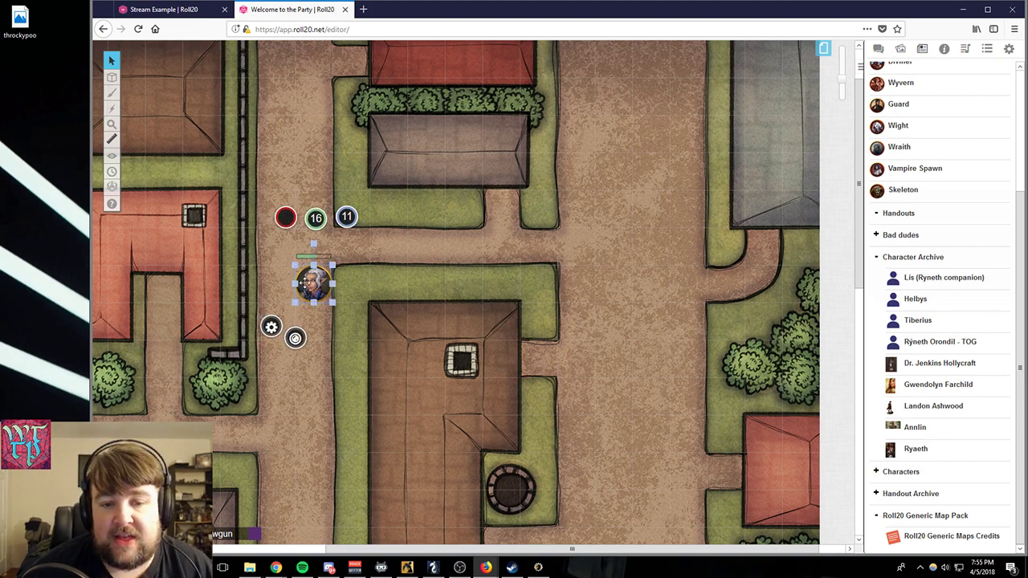
{"action": "left_click", "coordinate": [288, 226]}
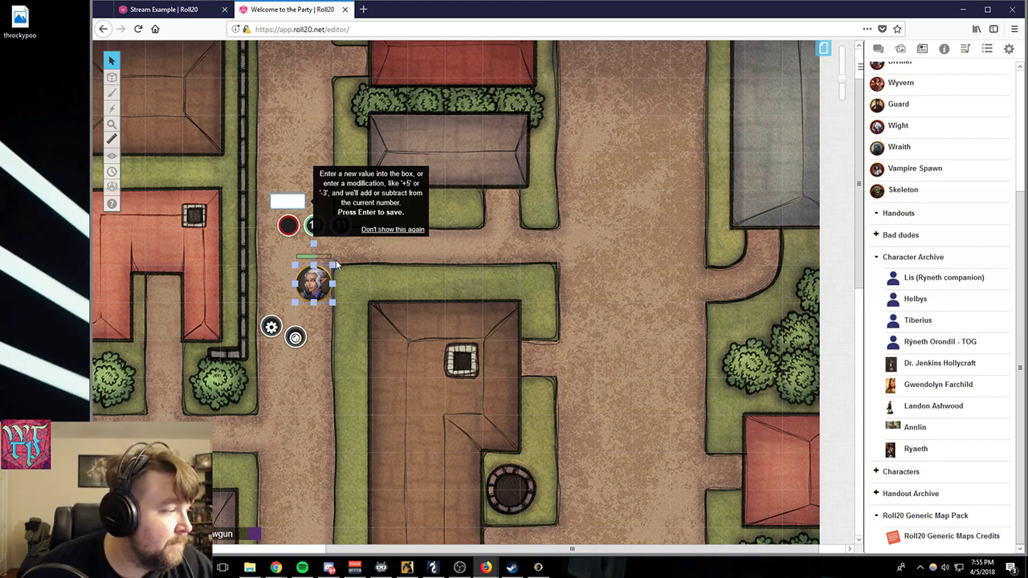
{"action": "key", "text": "Return"}
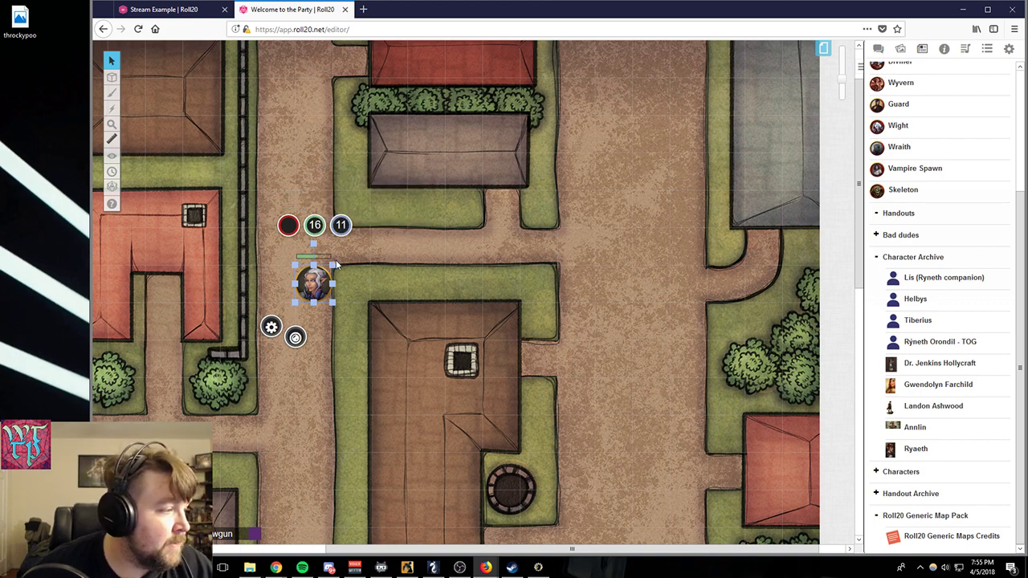
{"action": "left_click", "coordinate": [398, 260]}
- Widen the browser window, and expand the journal's Characters folder in place of the Character Archive
{"action": "left_click_drag", "start_coordinate": [91, 327], "coordinate": [34, 336]}
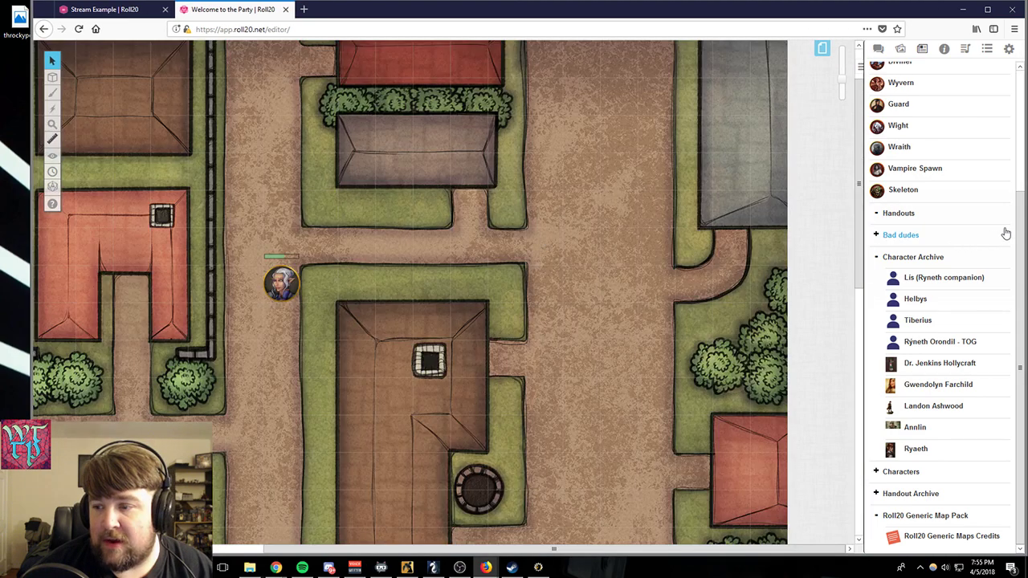
{"action": "left_click", "coordinate": [873, 257]}
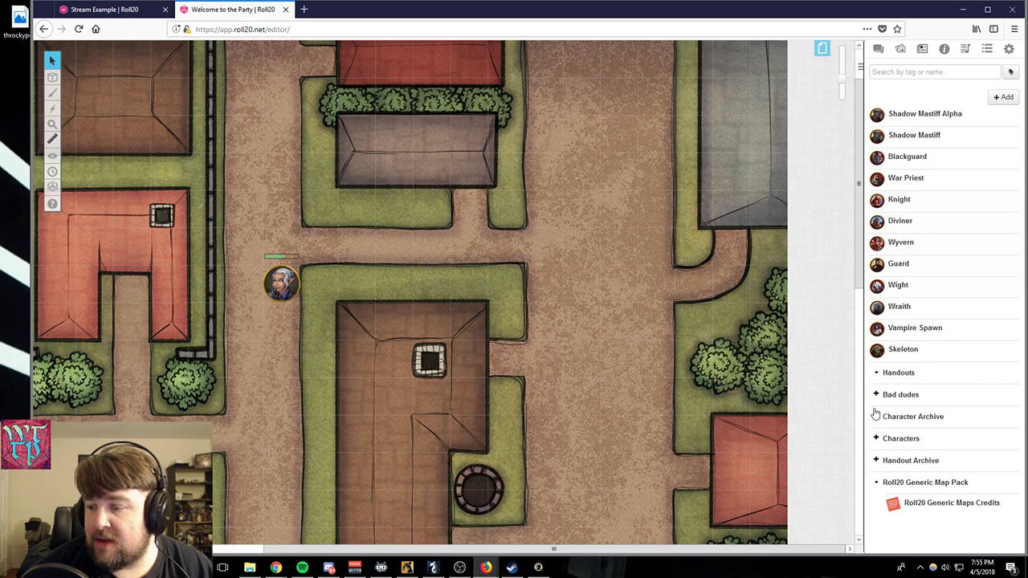
{"action": "left_click", "coordinate": [875, 437]}
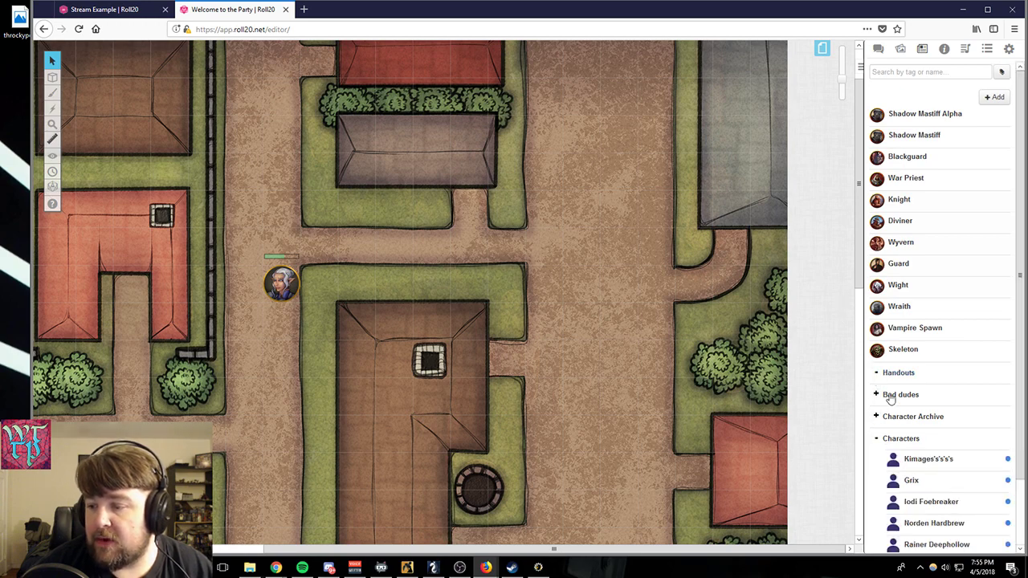
{"action": "scroll", "coordinate": [932, 342], "scroll_direction": "down", "scroll_amount": 2}
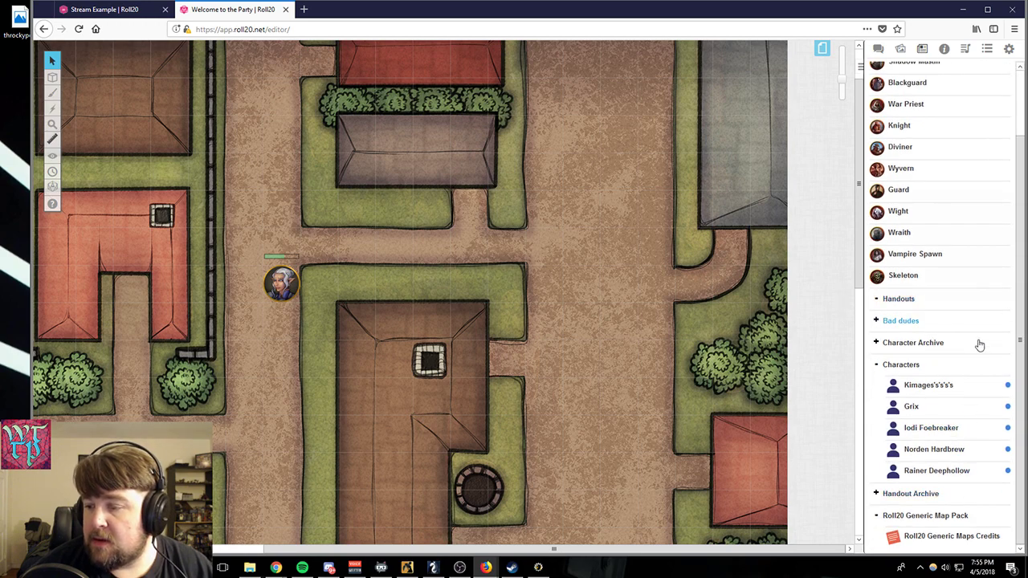
- Open Grix from the journal, view the character sheet, and close it
{"action": "left_click", "coordinate": [912, 407]}
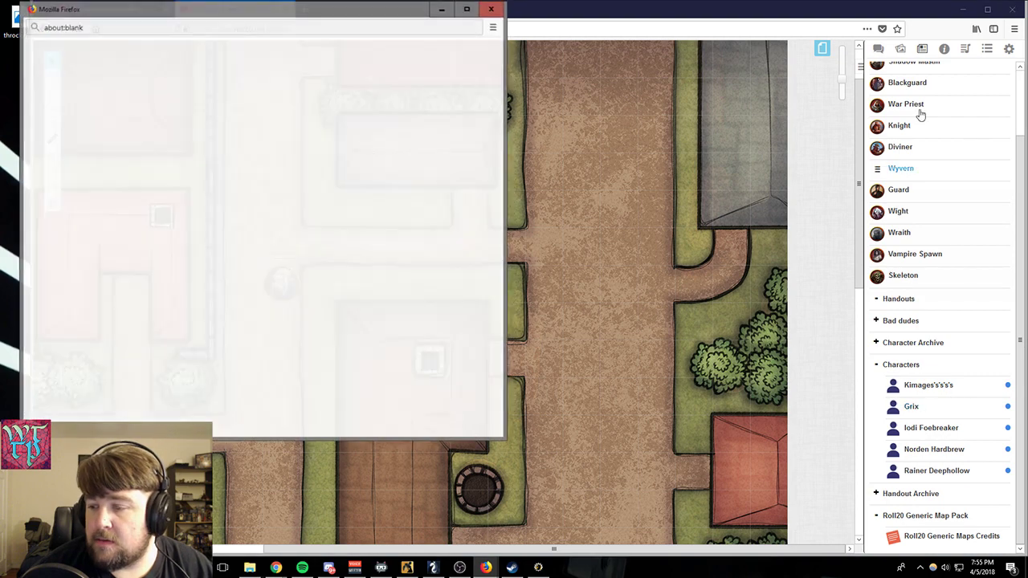
{"action": "left_click", "coordinate": [95, 46]}
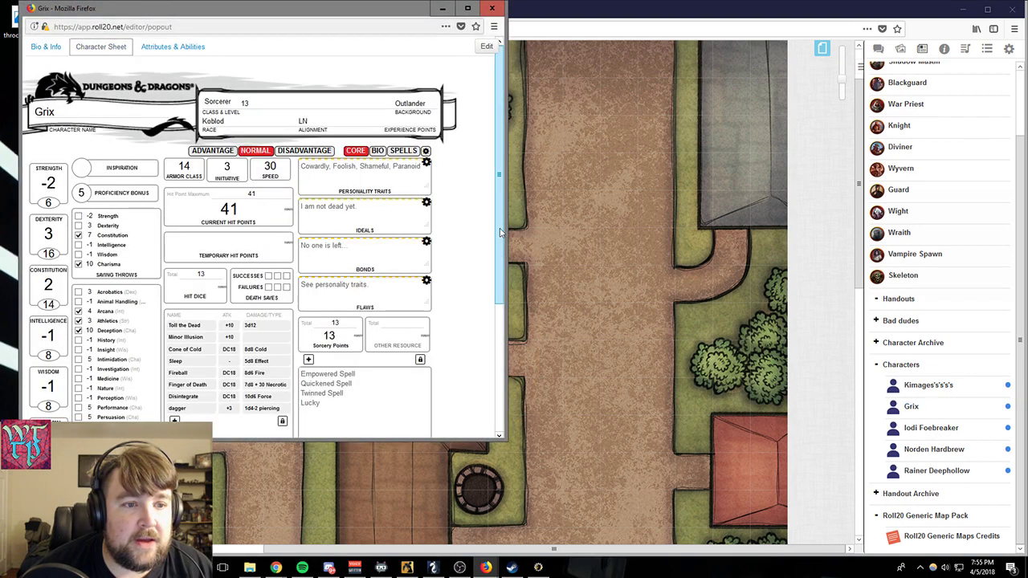
{"action": "left_click", "coordinate": [489, 8]}
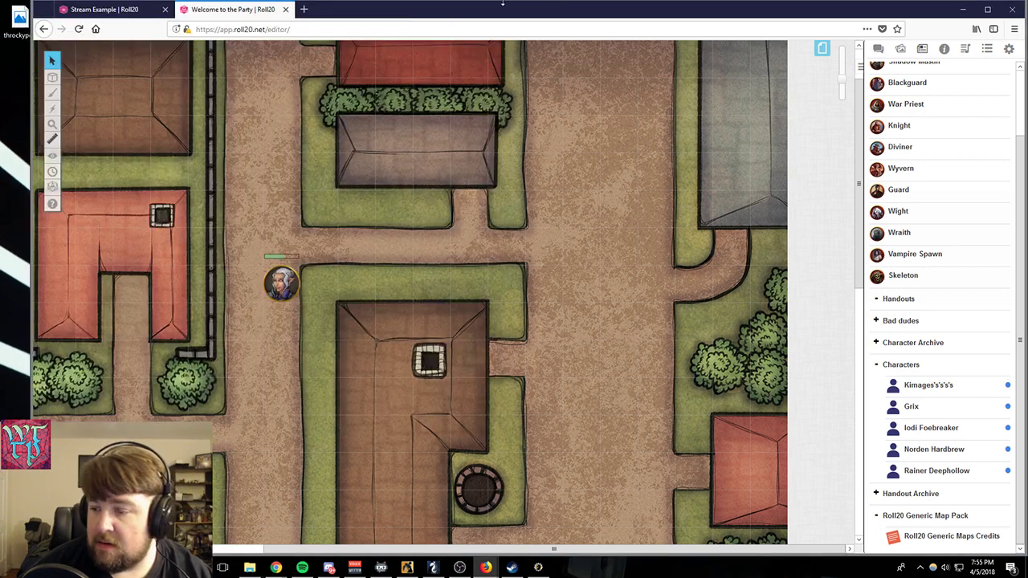
- Open Iodi Foebreaker's character sheet from the journal and set the current hit points to 148
{"action": "left_click", "coordinate": [932, 428]}
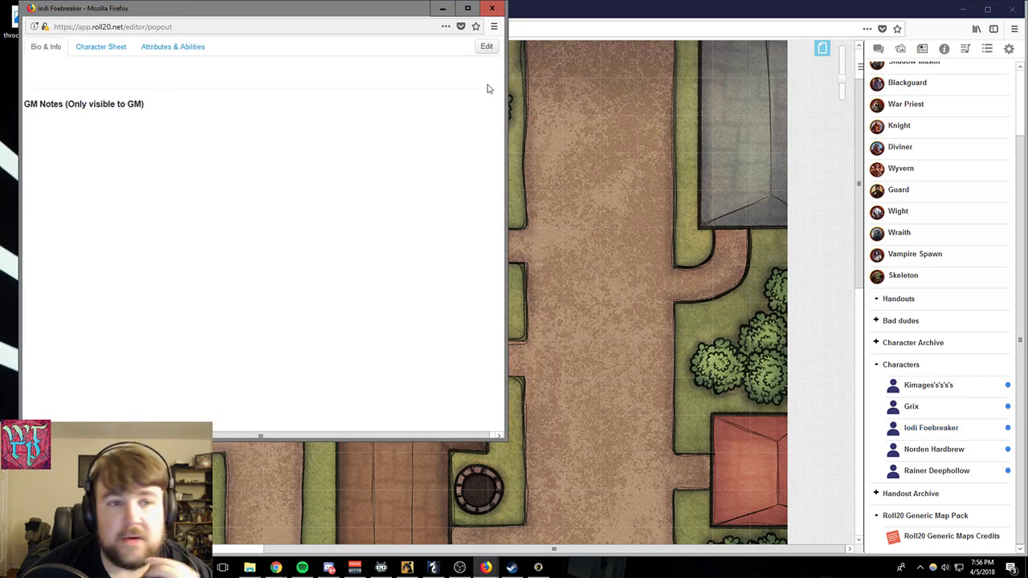
{"action": "left_click", "coordinate": [122, 47]}
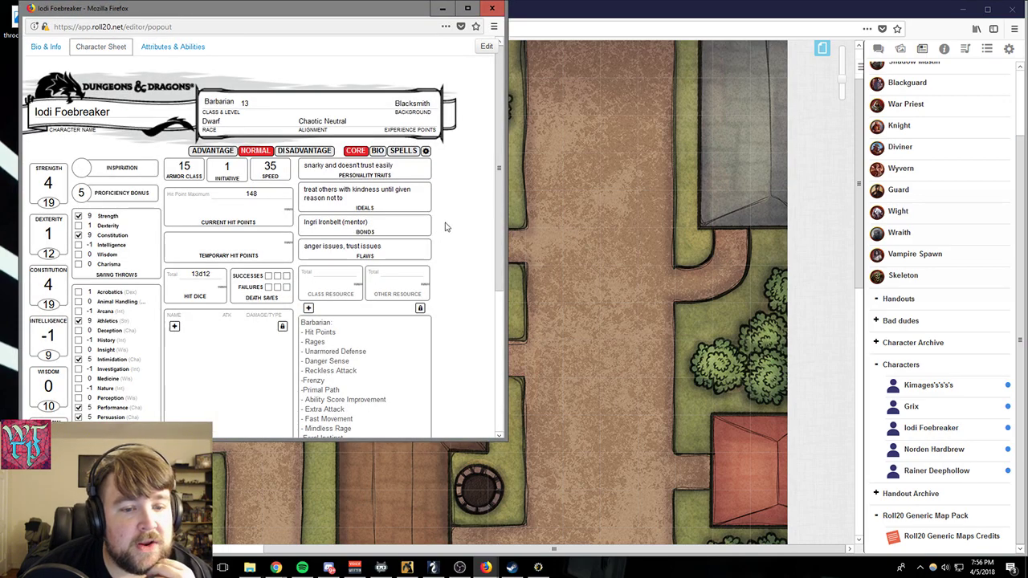
{"action": "scroll", "coordinate": [445, 228], "scroll_direction": "down", "scroll_amount": 2}
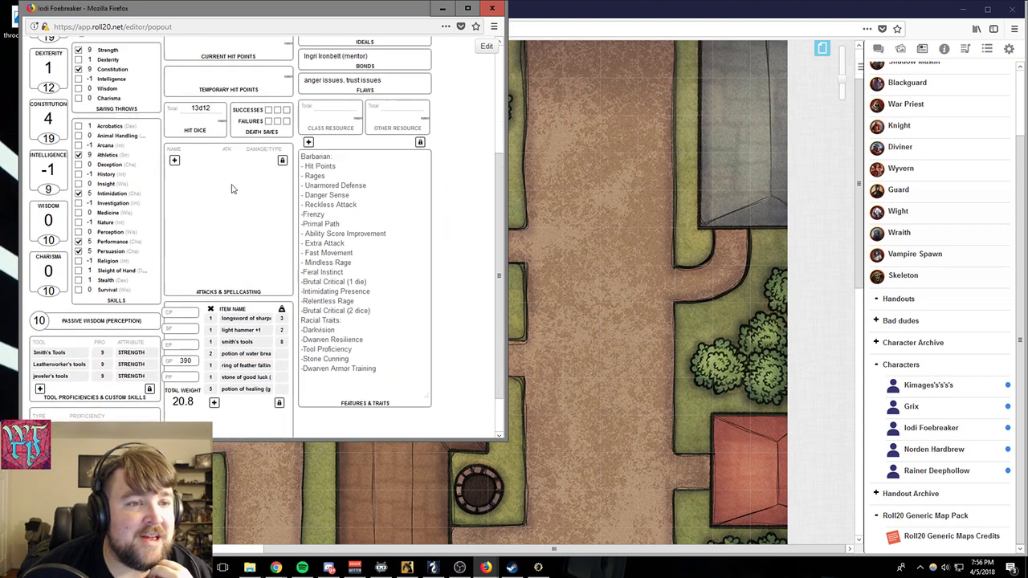
{"action": "scroll", "coordinate": [231, 189], "scroll_direction": "up", "scroll_amount": 2}
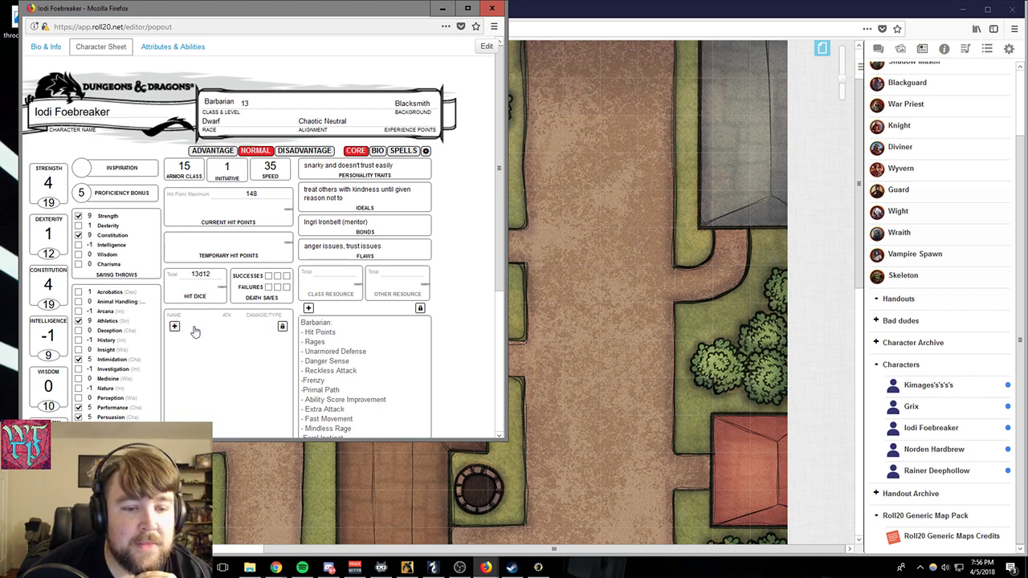
{"action": "scroll", "coordinate": [195, 332], "scroll_direction": "down", "scroll_amount": 2}
{"action": "scroll", "coordinate": [195, 332], "scroll_direction": "up", "scroll_amount": 2}
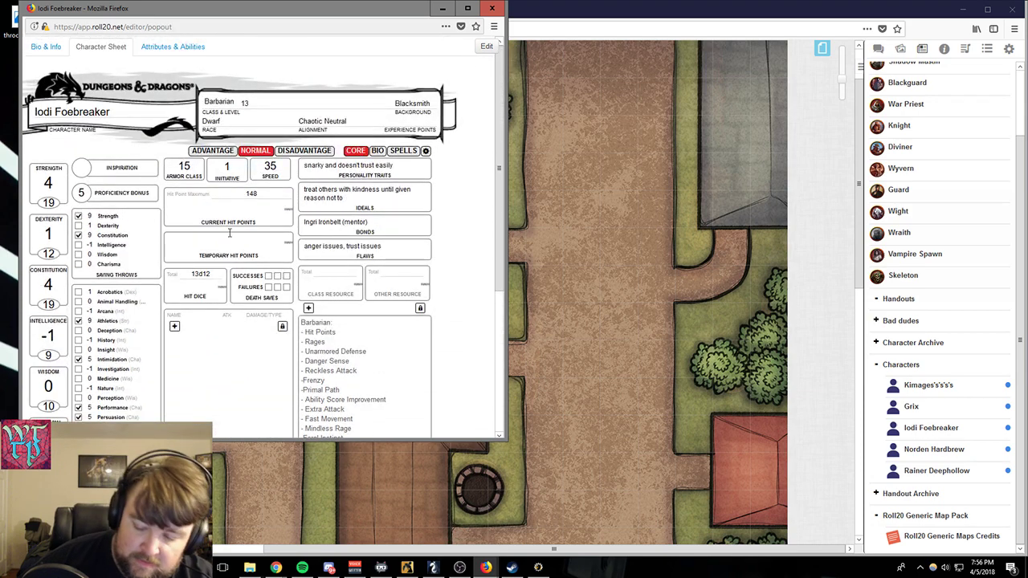
{"action": "type", "text": "148"}
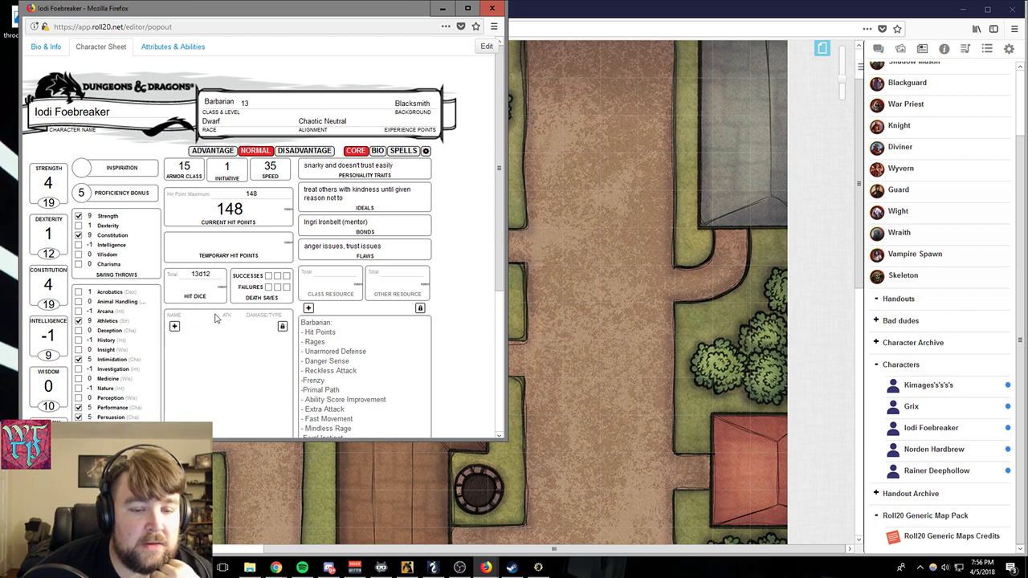
- Look through the core page of Iodi Foebreaker's sheet, covering skills, attacks, equipment, and features and traits
{"action": "scroll", "coordinate": [215, 317], "scroll_direction": "down", "scroll_amount": 4}
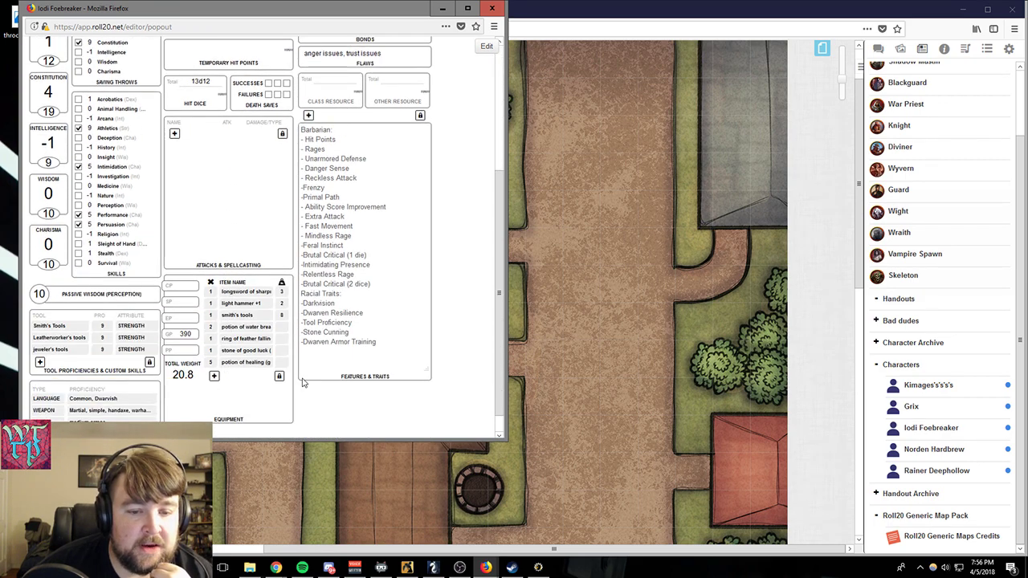
{"action": "scroll", "coordinate": [304, 383], "scroll_direction": "up", "scroll_amount": 5}
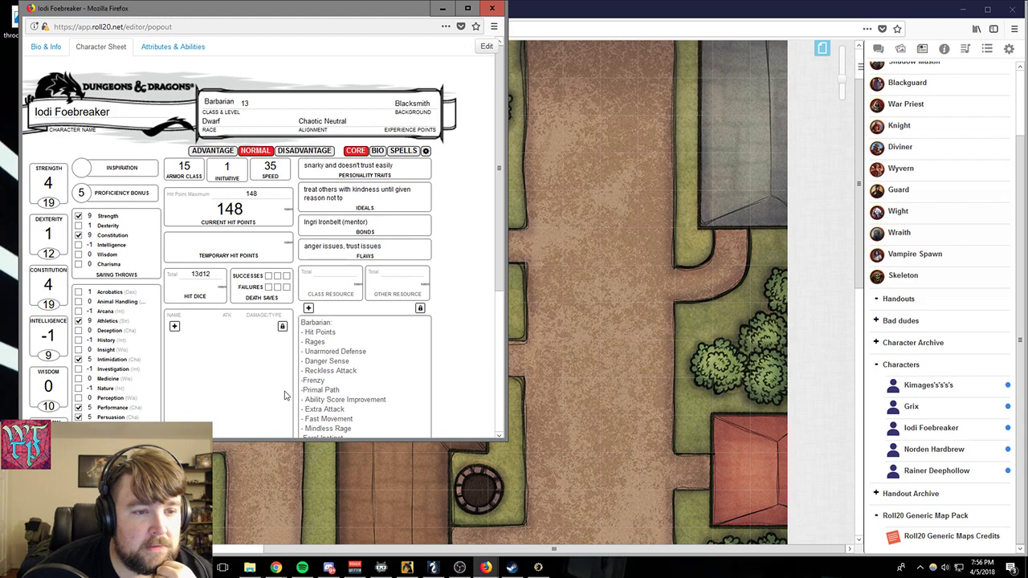
{"action": "scroll", "coordinate": [236, 374], "scroll_direction": "down", "scroll_amount": 3}
{"action": "scroll", "coordinate": [236, 374], "scroll_direction": "up", "scroll_amount": 3}
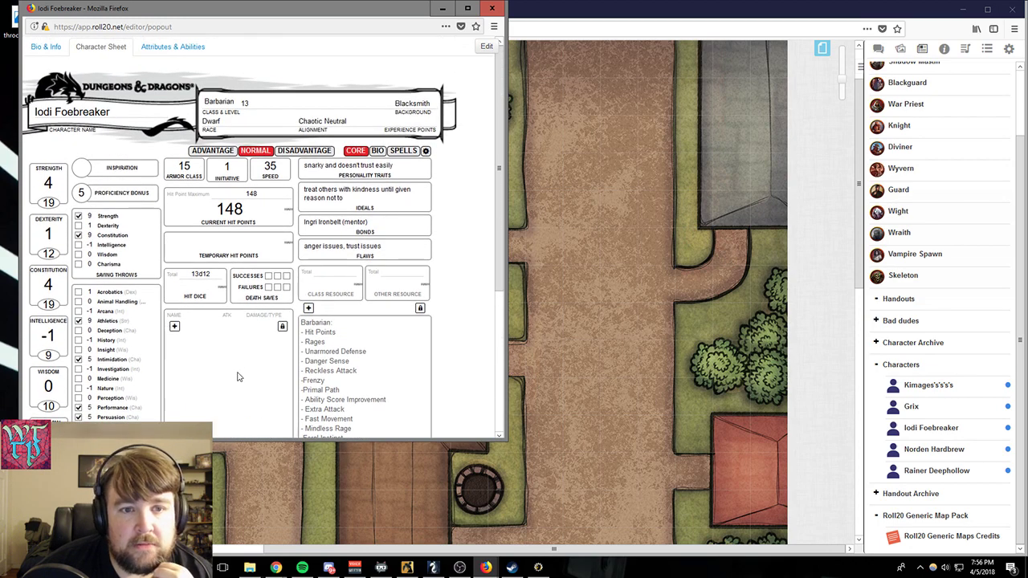
{"action": "scroll", "coordinate": [238, 377], "scroll_direction": "down", "scroll_amount": 3}
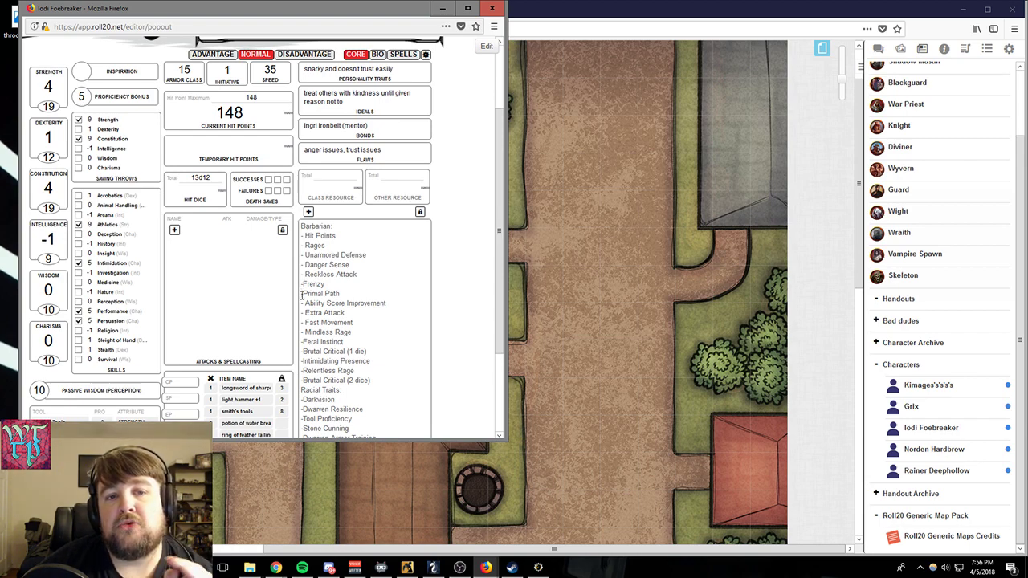
{"action": "scroll", "coordinate": [277, 313], "scroll_direction": "up", "scroll_amount": 2}
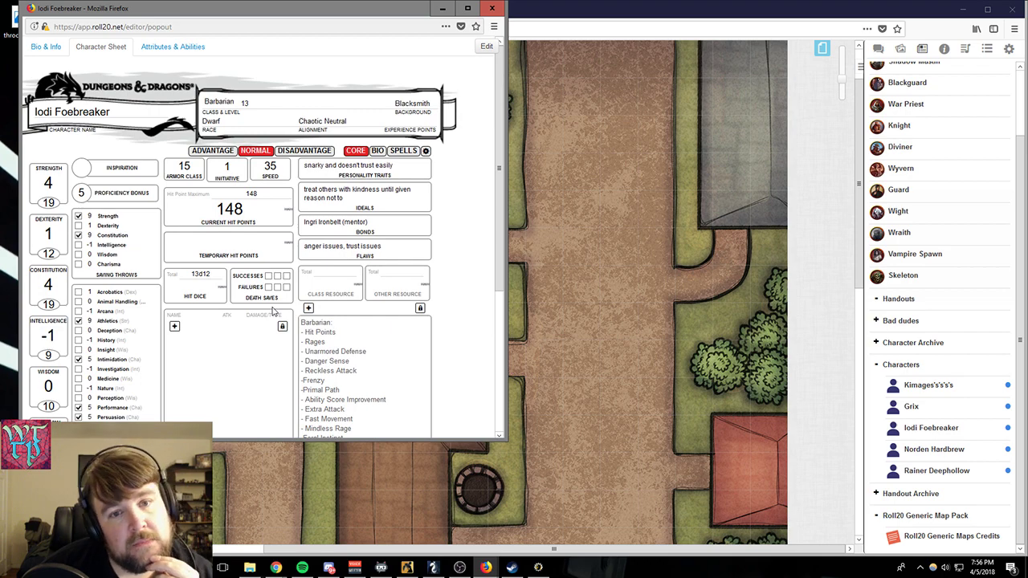
{"action": "scroll", "coordinate": [229, 302], "scroll_direction": "down", "scroll_amount": 2}
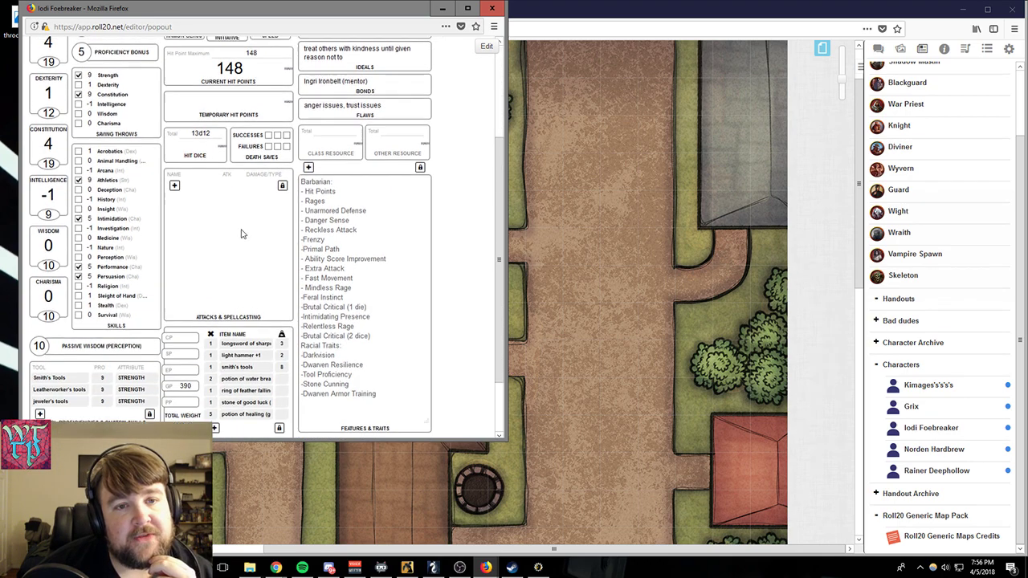
{"action": "scroll", "coordinate": [241, 233], "scroll_direction": "up", "scroll_amount": 2}
{"action": "scroll", "coordinate": [188, 363], "scroll_direction": "down", "scroll_amount": 2}
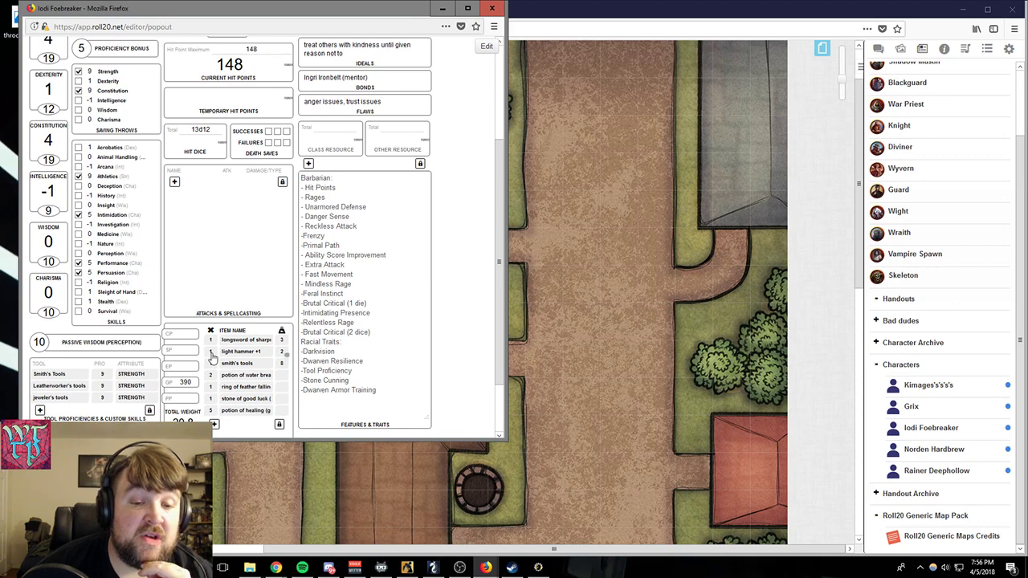
{"action": "scroll", "coordinate": [335, 321], "scroll_direction": "up", "scroll_amount": 2}
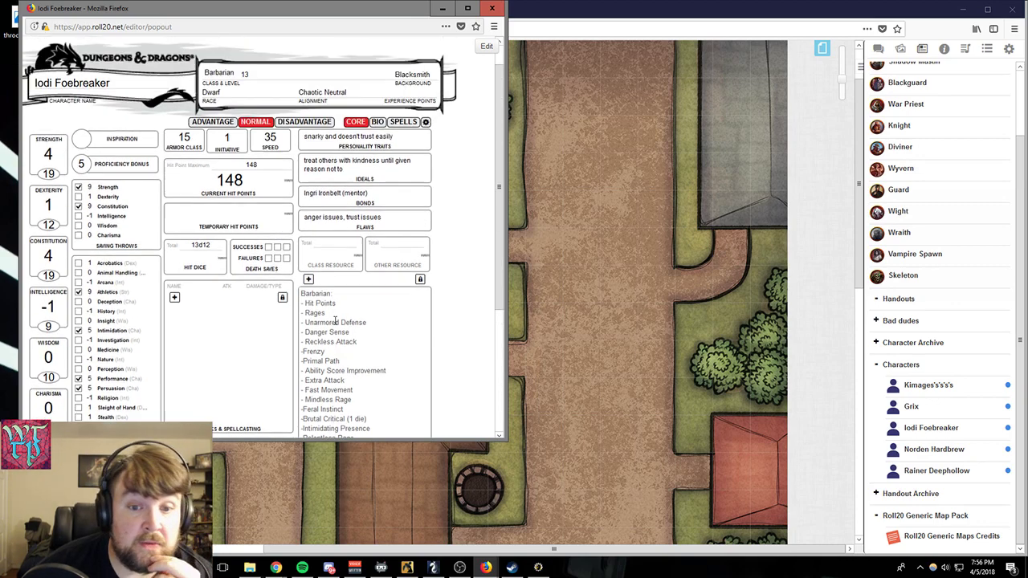
{"action": "scroll", "coordinate": [335, 321], "scroll_direction": "up", "scroll_amount": 1}
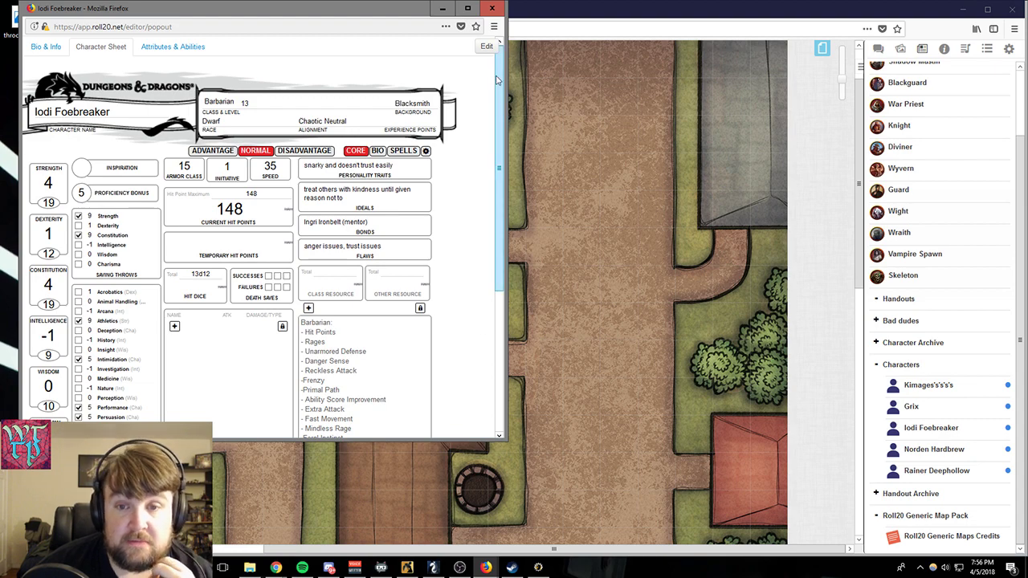
- View Iodi Foebreaker's bio page, and return to the core page to examine the attacks and equipment sections
{"action": "left_click", "coordinate": [377, 152]}
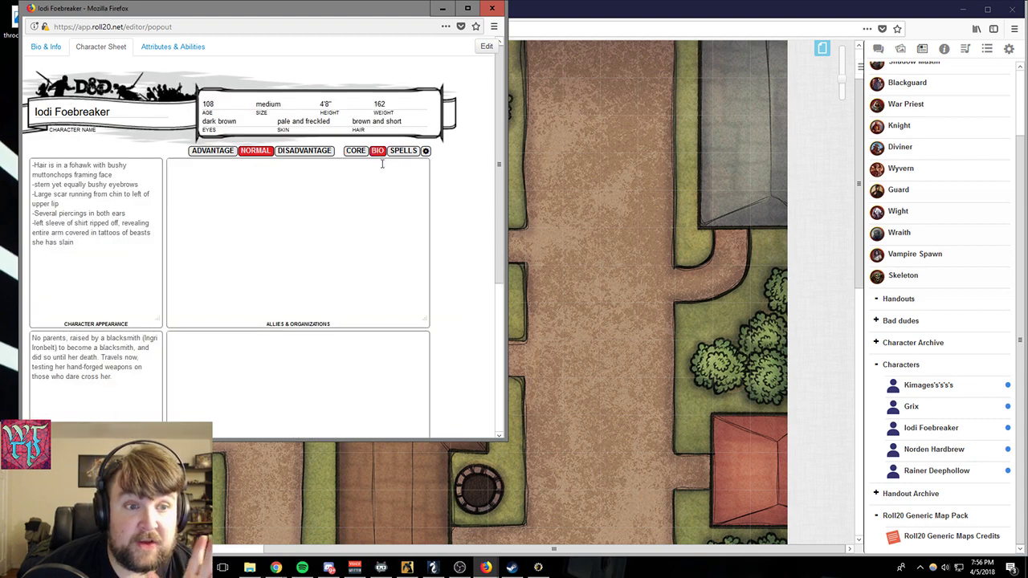
{"action": "left_click", "coordinate": [355, 151]}
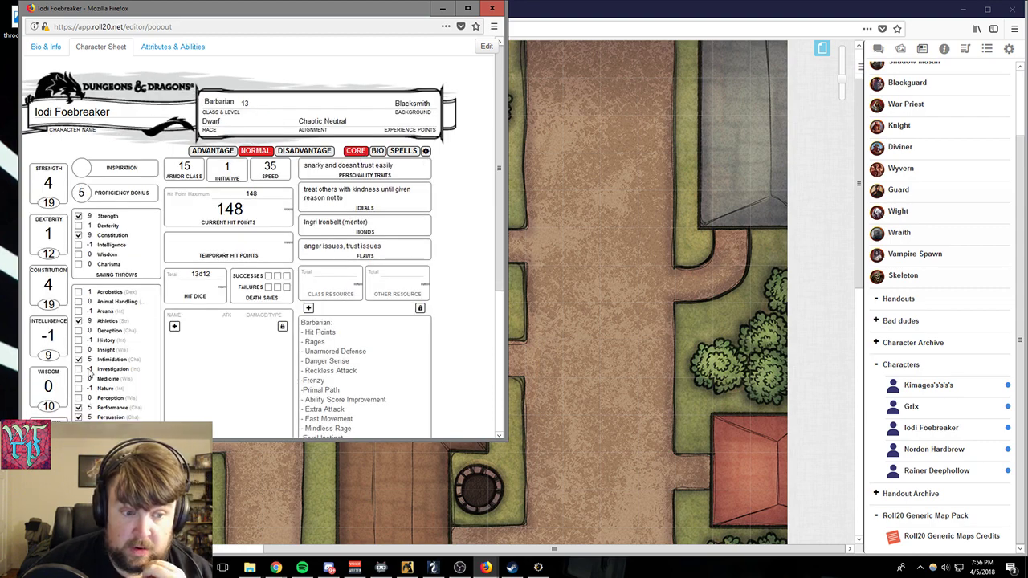
{"action": "scroll", "coordinate": [248, 390], "scroll_direction": "down", "scroll_amount": 5}
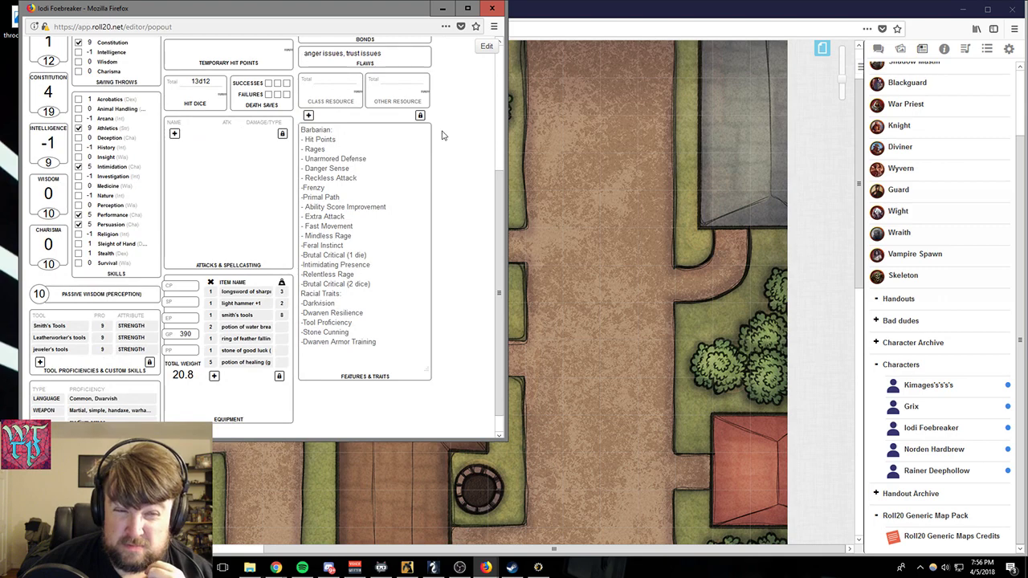
{"action": "scroll", "coordinate": [434, 153], "scroll_direction": "up", "scroll_amount": 5}
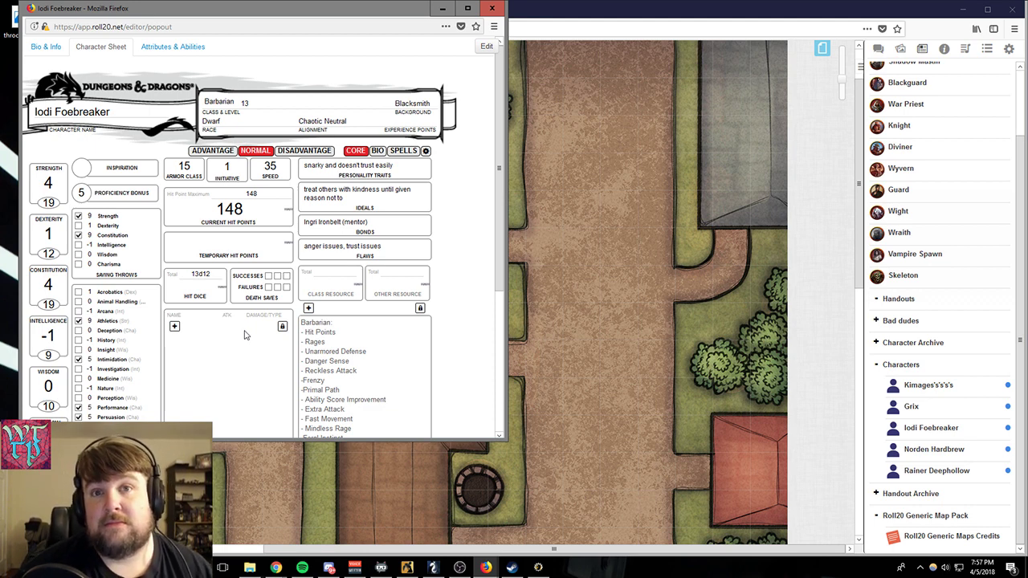
{"action": "scroll", "coordinate": [244, 334], "scroll_direction": "down", "scroll_amount": 3}
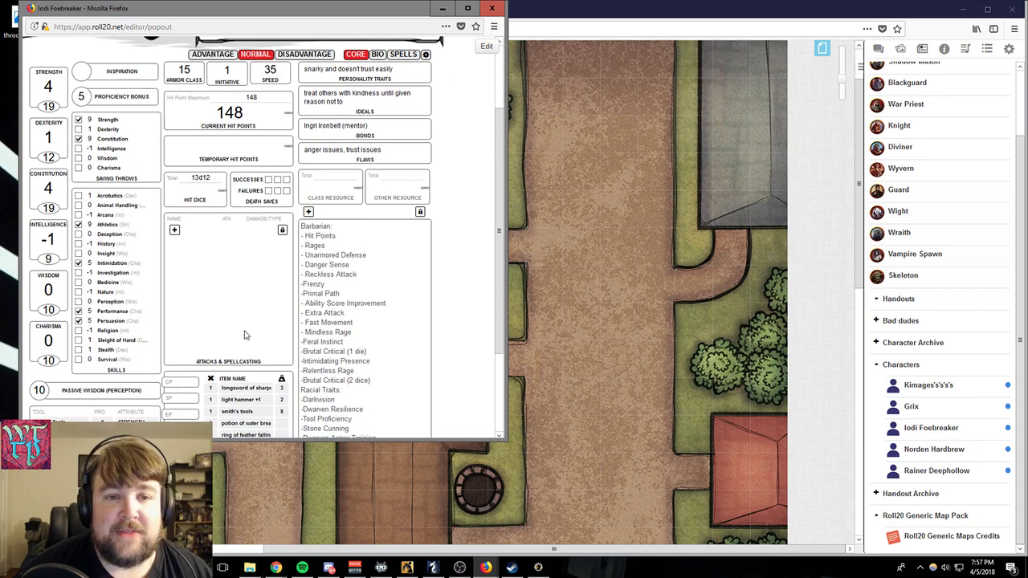
{"action": "scroll", "coordinate": [244, 335], "scroll_direction": "up", "scroll_amount": 3}
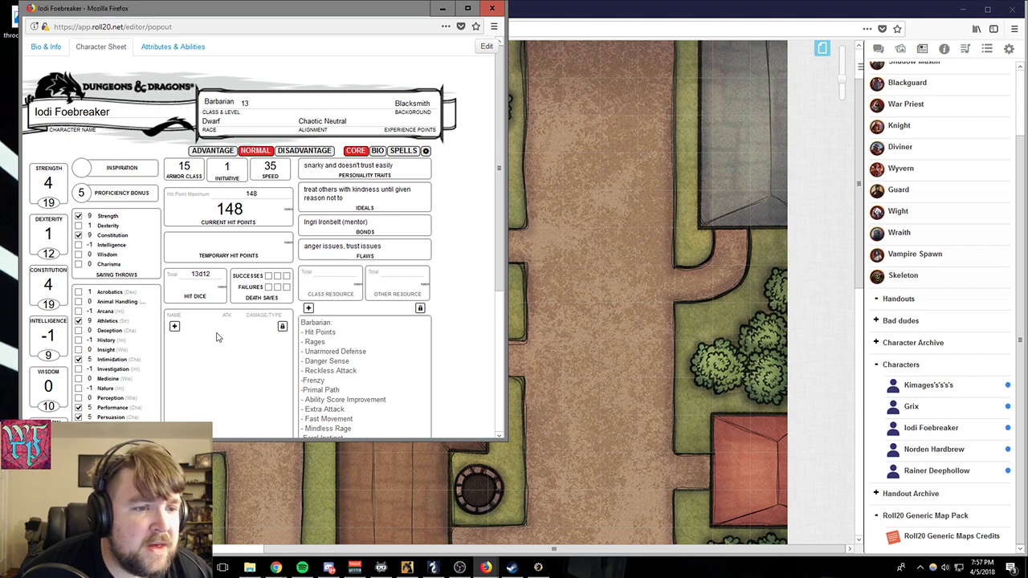
{"action": "scroll", "coordinate": [206, 344], "scroll_direction": "down", "scroll_amount": 1}
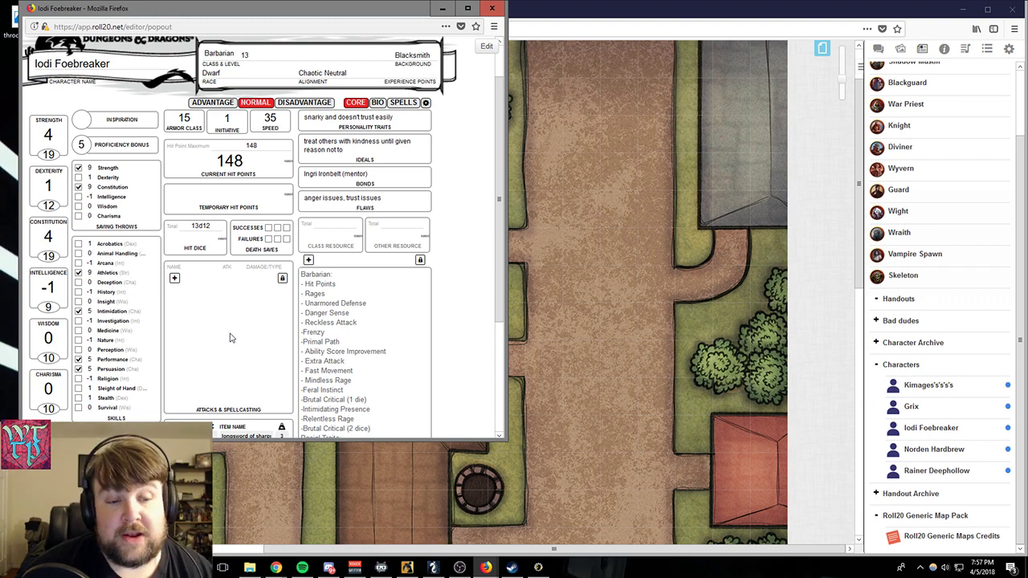
{"action": "scroll", "coordinate": [231, 339], "scroll_direction": "down", "scroll_amount": 5}
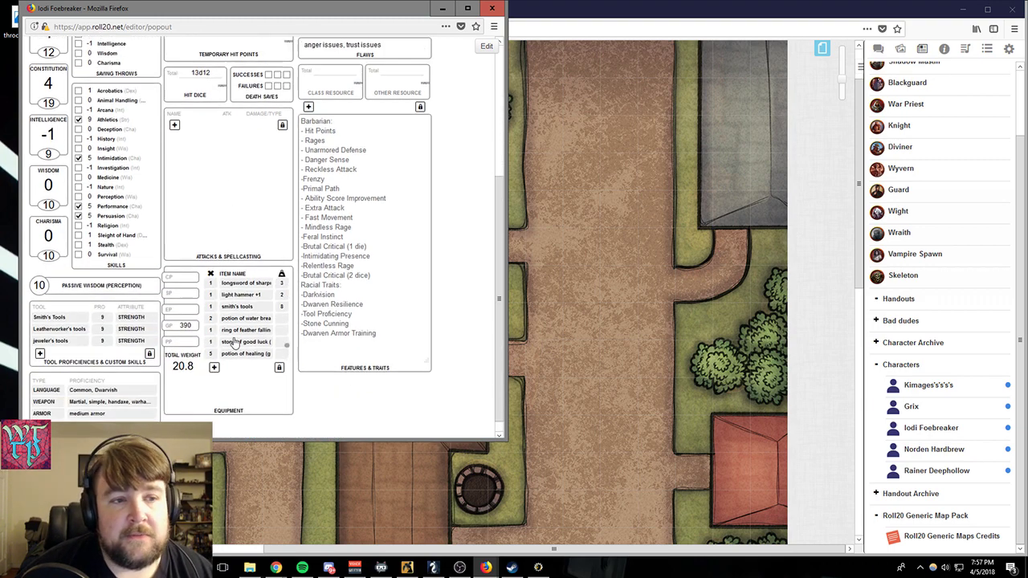
{"action": "scroll", "coordinate": [233, 340], "scroll_direction": "up", "scroll_amount": 6}
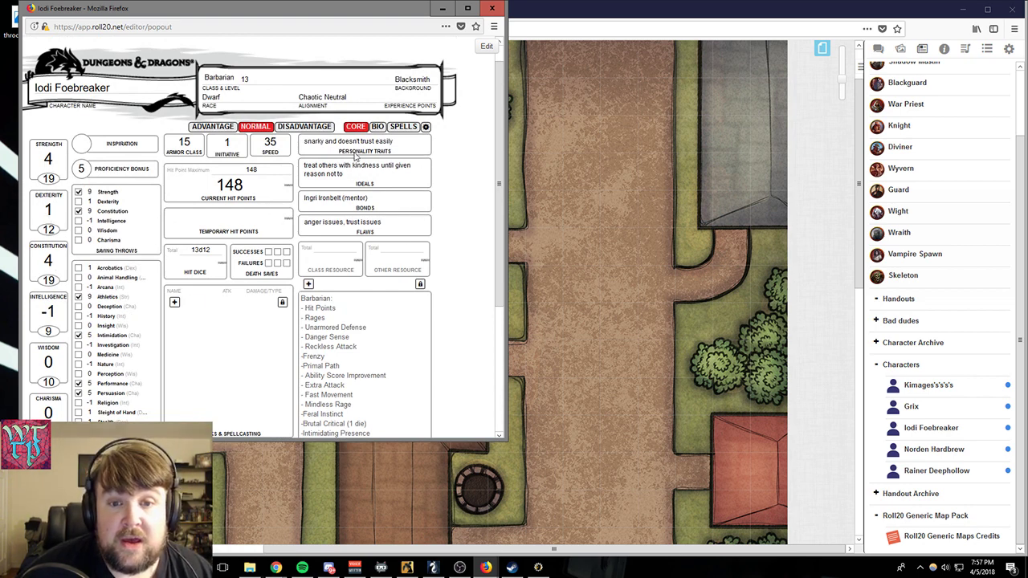
{"action": "scroll", "coordinate": [357, 156], "scroll_direction": "up", "scroll_amount": 1}
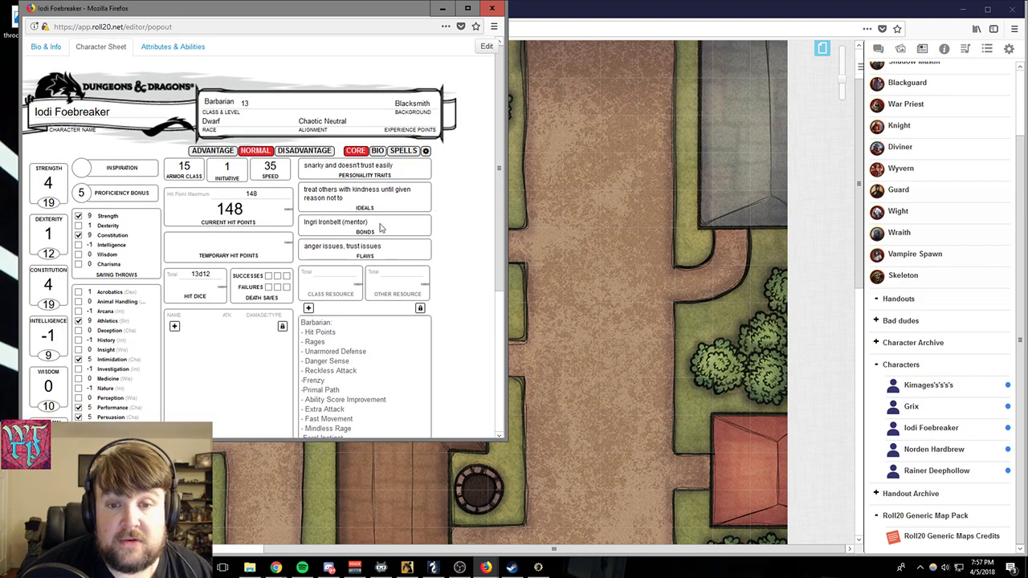
- Add a blank attack entry to the Attacks & Spellcasting section of Iodi Foebreaker's sheet and collapse its settings
{"action": "scroll", "coordinate": [469, 287], "scroll_direction": "down", "scroll_amount": 3}
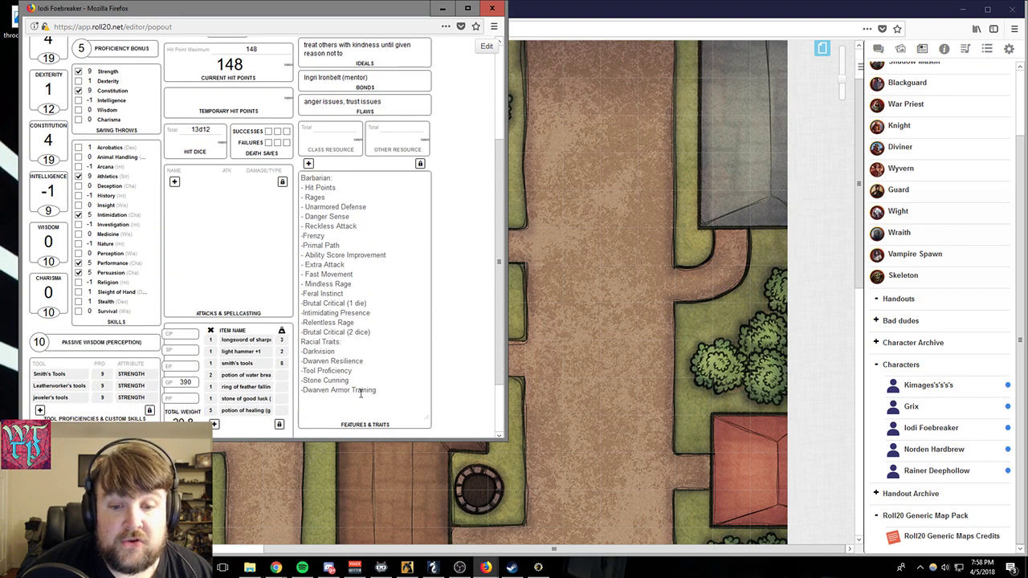
{"action": "scroll", "coordinate": [383, 378], "scroll_direction": "down", "scroll_amount": 1}
{"action": "scroll", "coordinate": [383, 377], "scroll_direction": "down", "scroll_amount": 1}
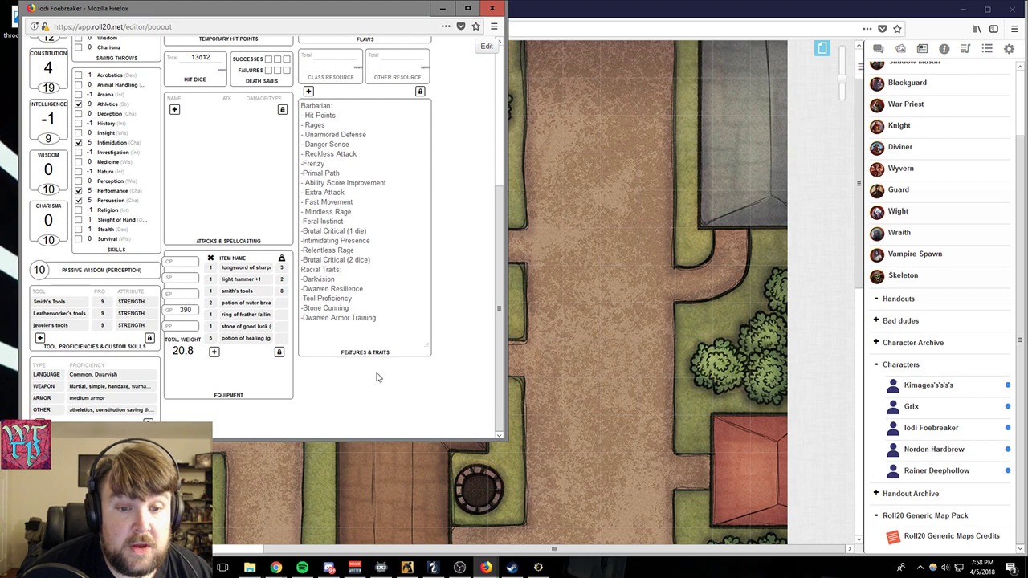
{"action": "left_click", "coordinate": [175, 110]}
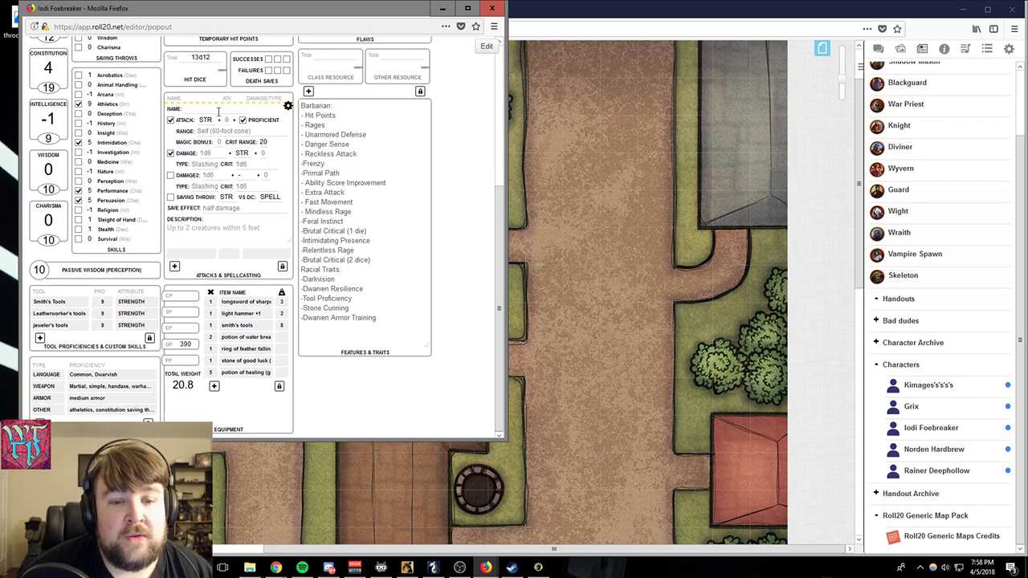
{"action": "left_click", "coordinate": [288, 106]}
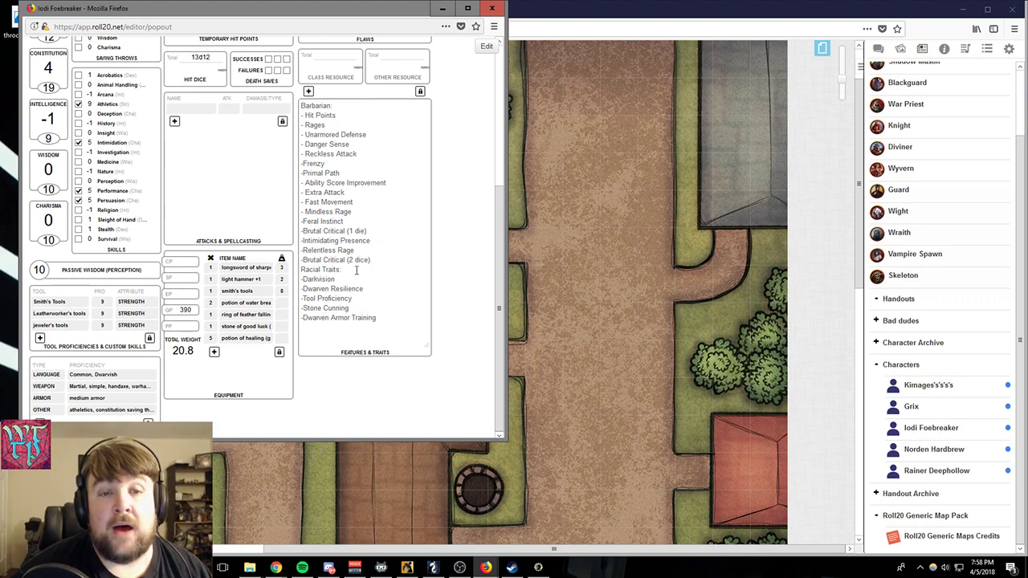
- View the spells page and the bio page of Iodi Foebreaker's sheet, and dismiss the sheet window
{"action": "scroll", "coordinate": [229, 151], "scroll_direction": "up", "scroll_amount": 3}
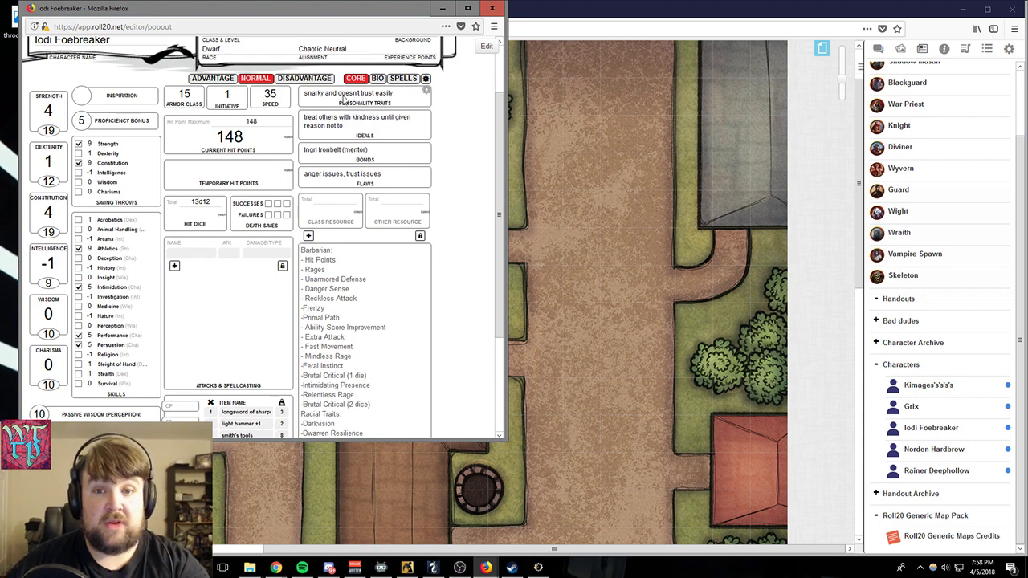
{"action": "left_click", "coordinate": [404, 78]}
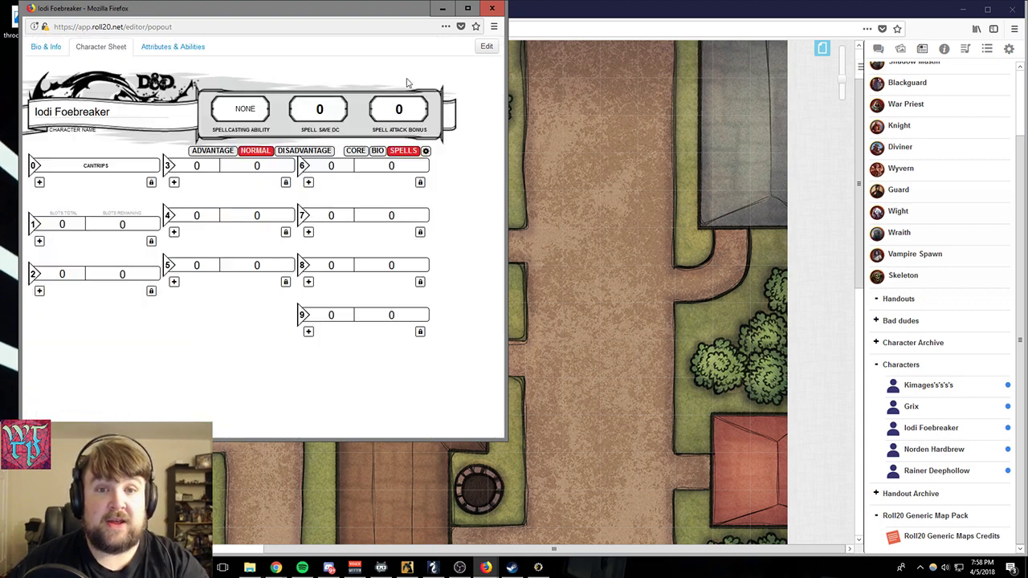
{"action": "left_click", "coordinate": [377, 152]}
{"action": "scroll", "coordinate": [302, 246], "scroll_direction": "down", "scroll_amount": 3}
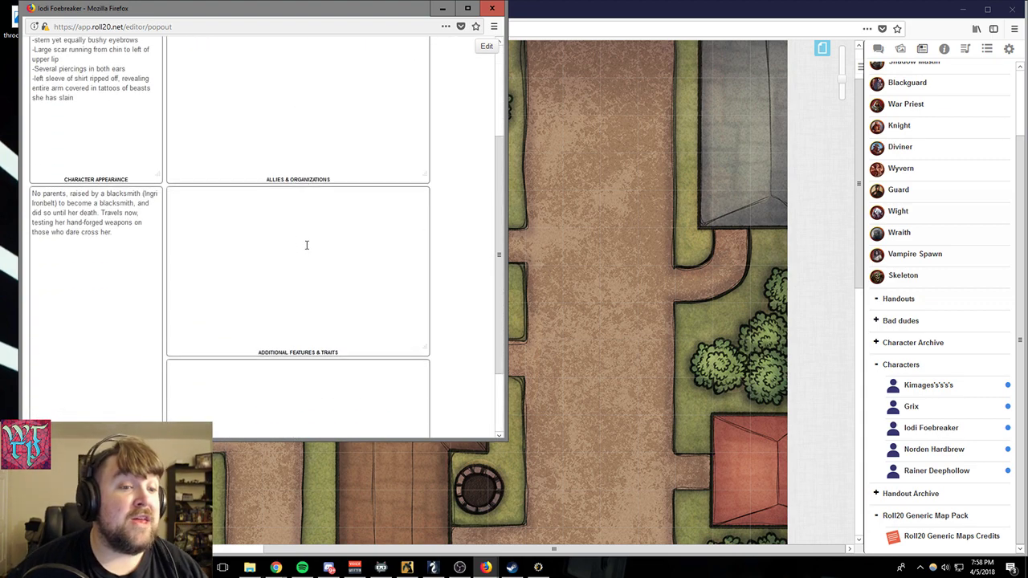
{"action": "scroll", "coordinate": [306, 245], "scroll_direction": "up", "scroll_amount": 3}
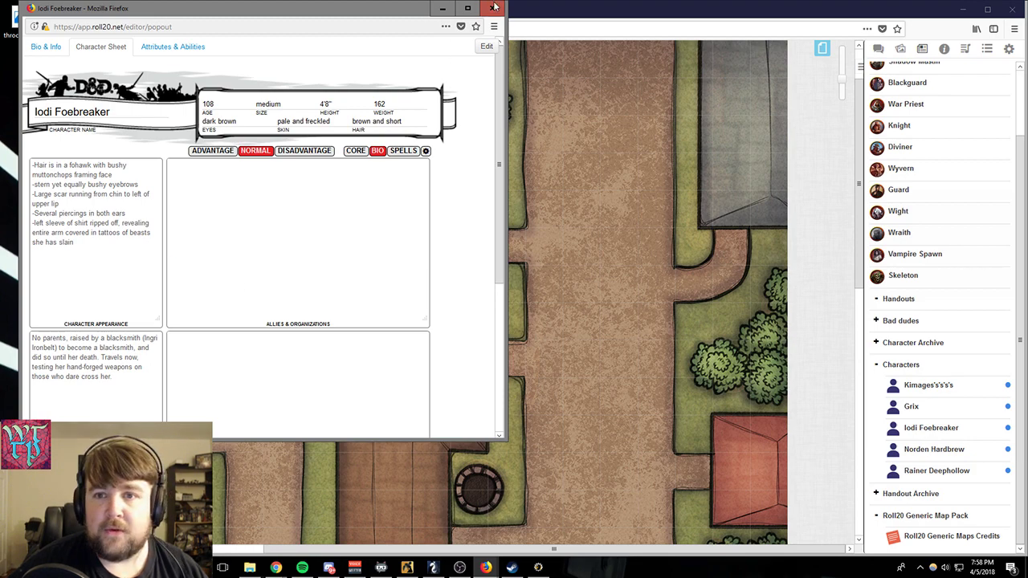
{"action": "left_click", "coordinate": [441, 11]}
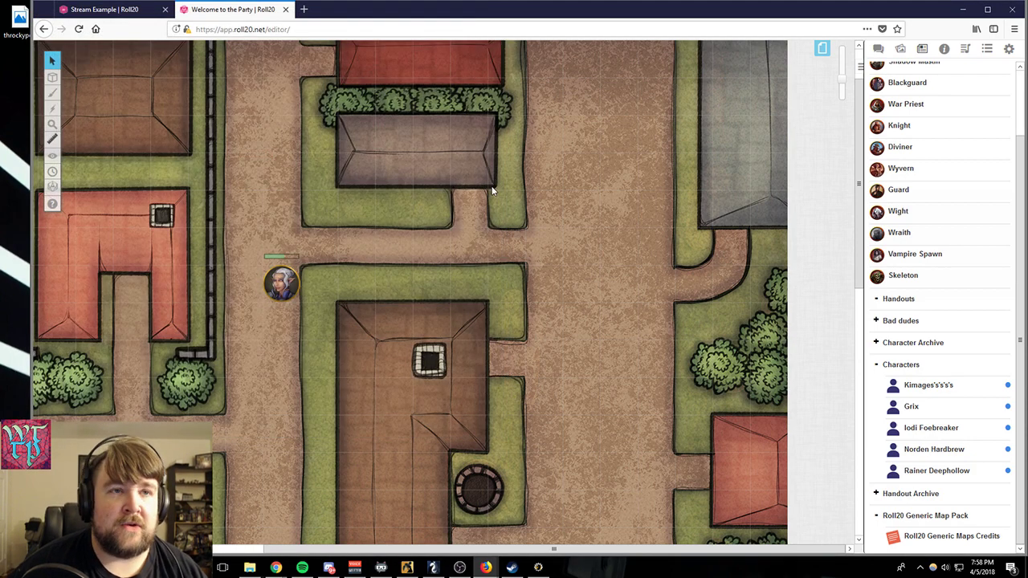
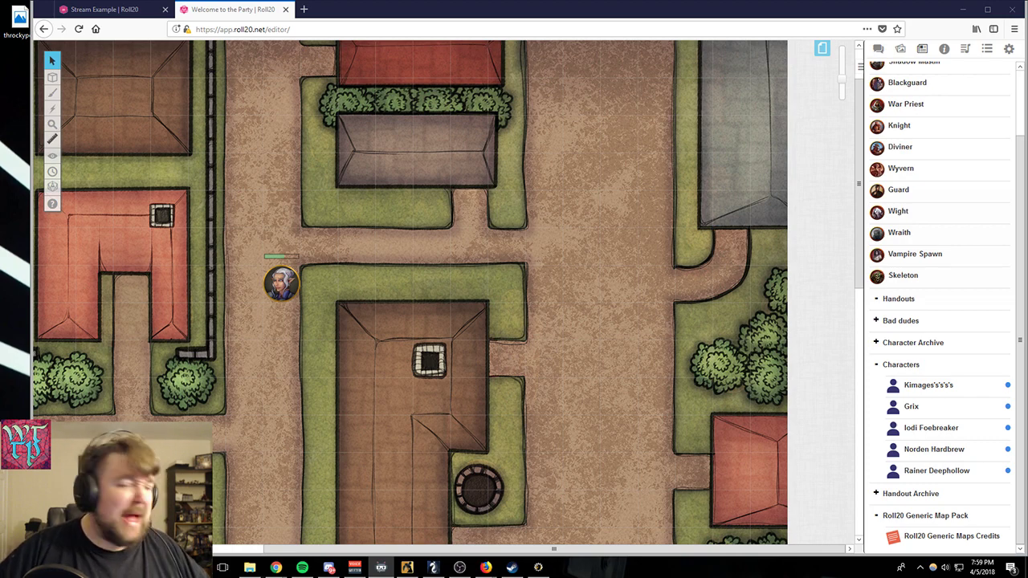
- Select the white-haired character's token, display the turn order tracker and place it beside the token's street
{"action": "key", "text": "alt+Tab"}
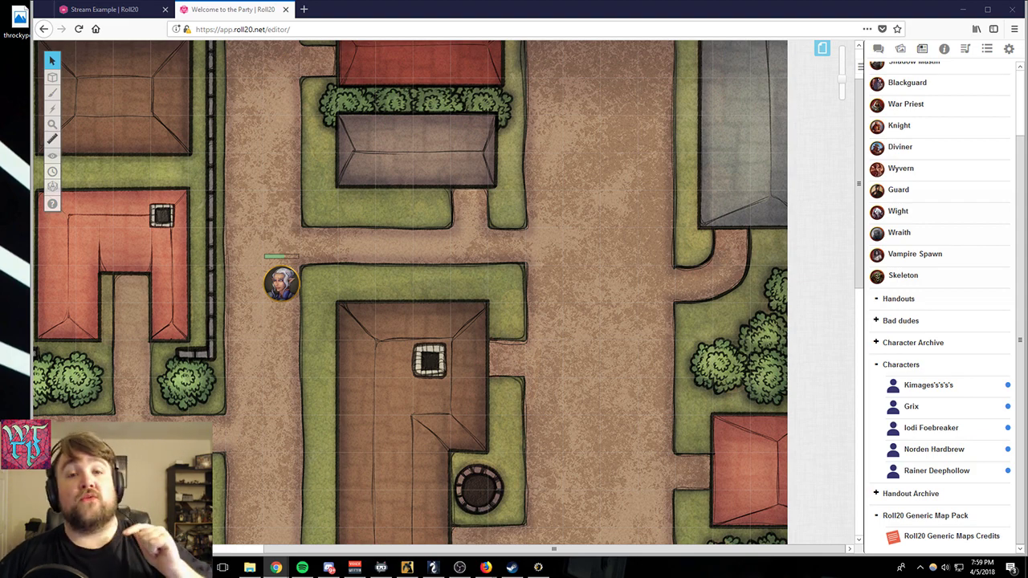
{"action": "left_click", "coordinate": [273, 276]}
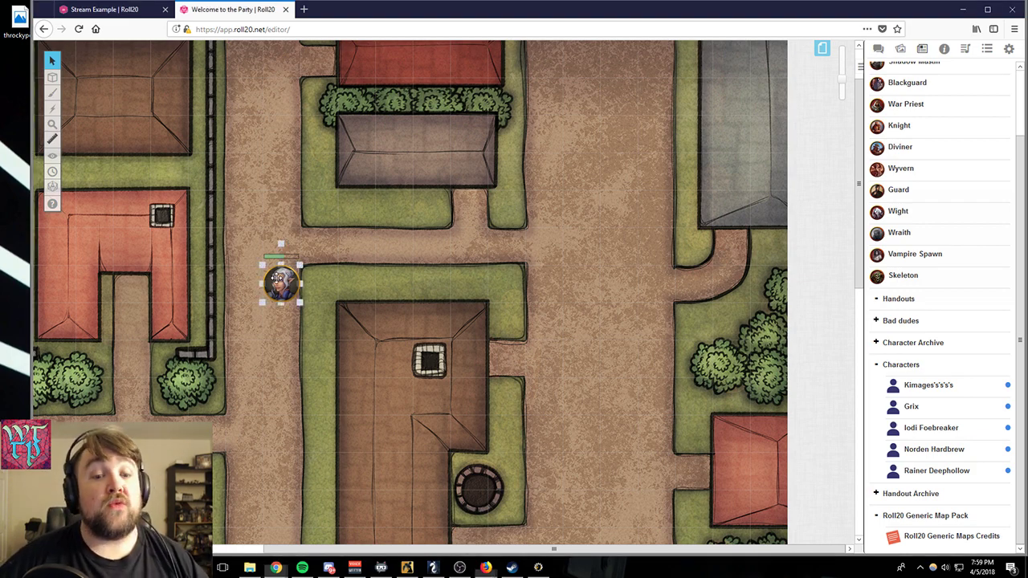
{"action": "left_click", "coordinate": [52, 186]}
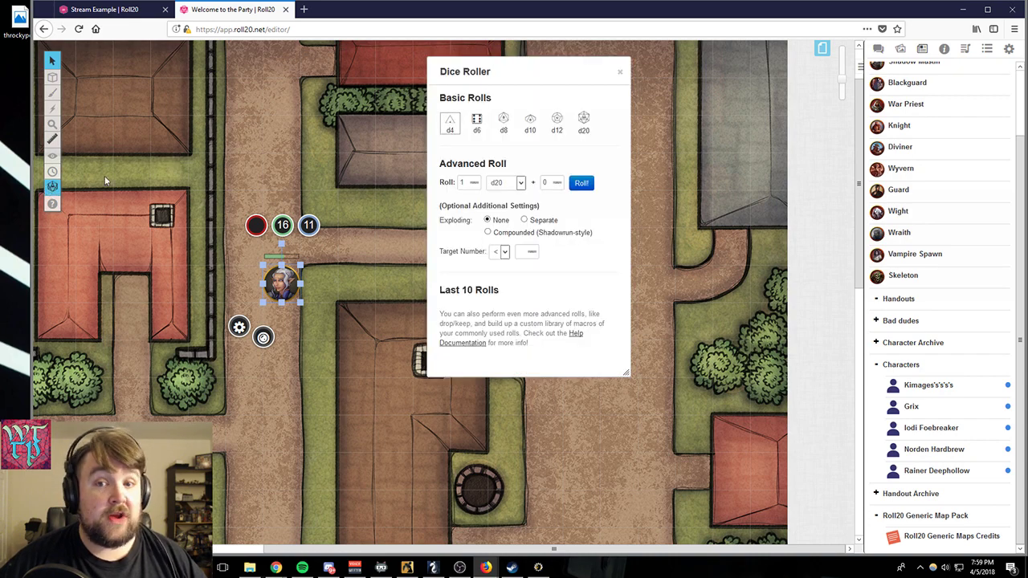
{"action": "left_click", "coordinate": [622, 75]}
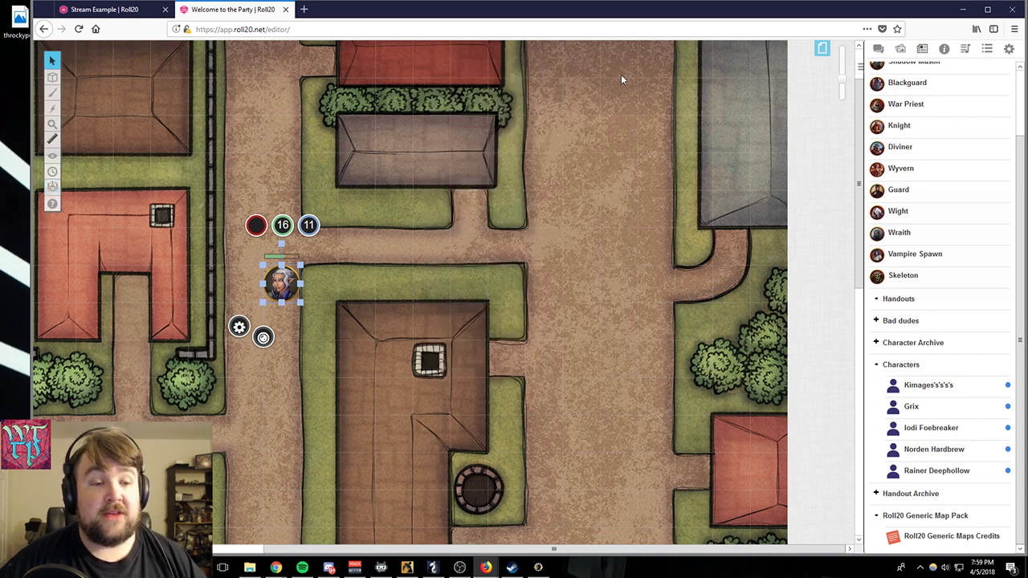
{"action": "left_click", "coordinate": [52, 171]}
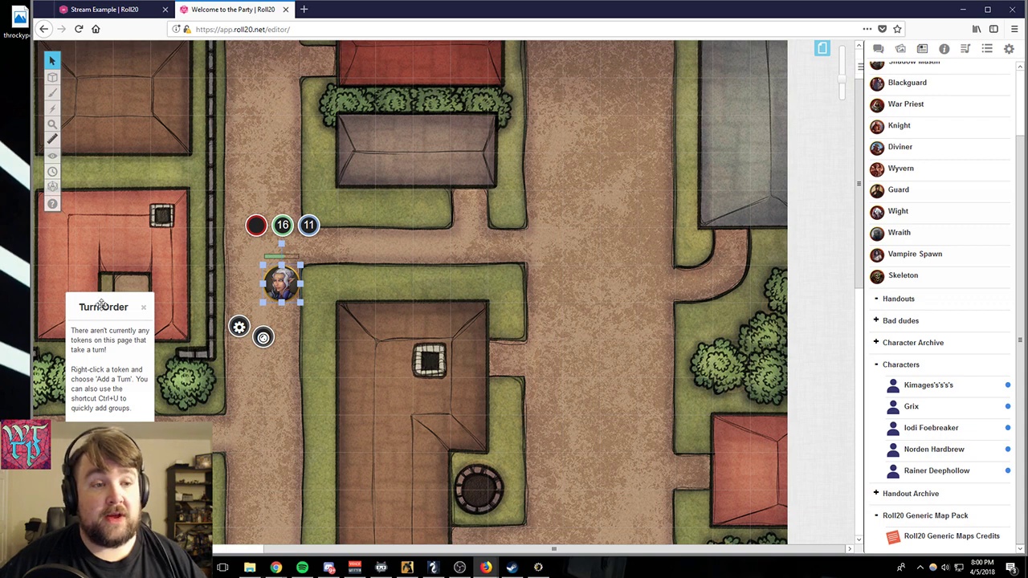
{"action": "left_click_drag", "start_coordinate": [100, 305], "coordinate": [69, 238]}
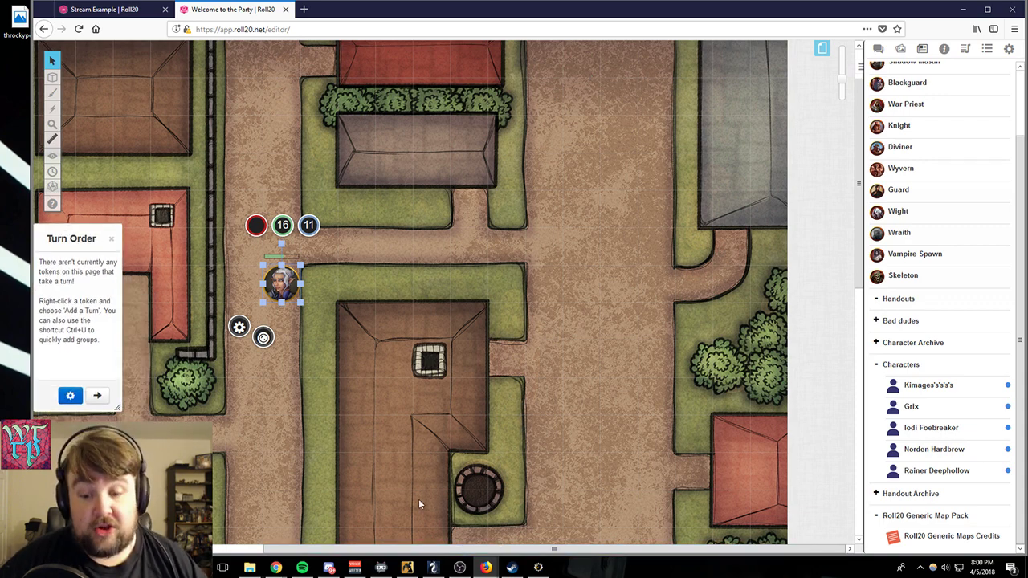
- Bring up Dr. Jenkins Hollycraft's character sheet next to the selected token and roll initiative into the turn order
{"action": "mouse_move", "coordinate": [486, 567]}
{"action": "left_click", "coordinate": [546, 522]}
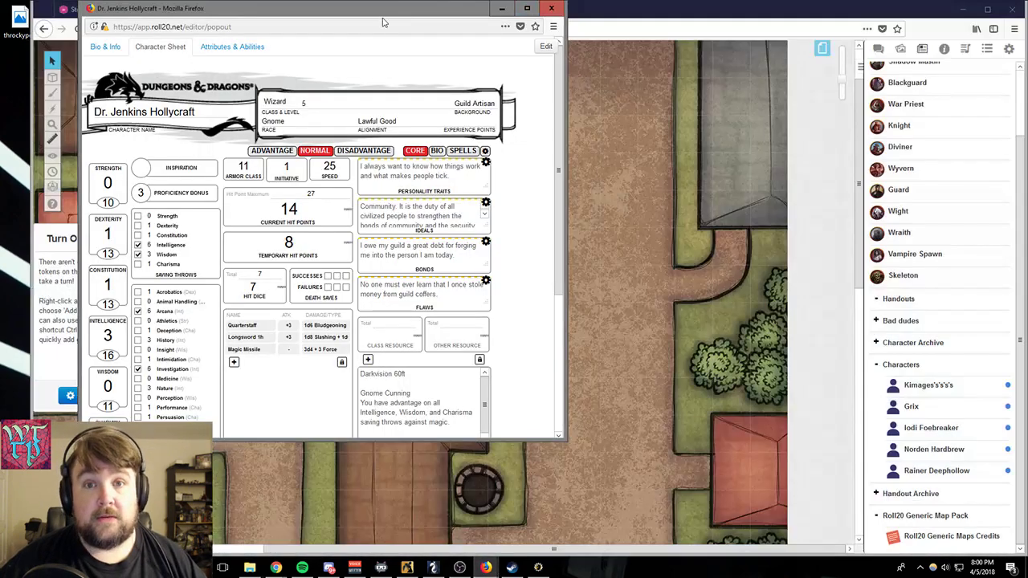
{"action": "left_click_drag", "start_coordinate": [382, 10], "coordinate": [709, 144]}
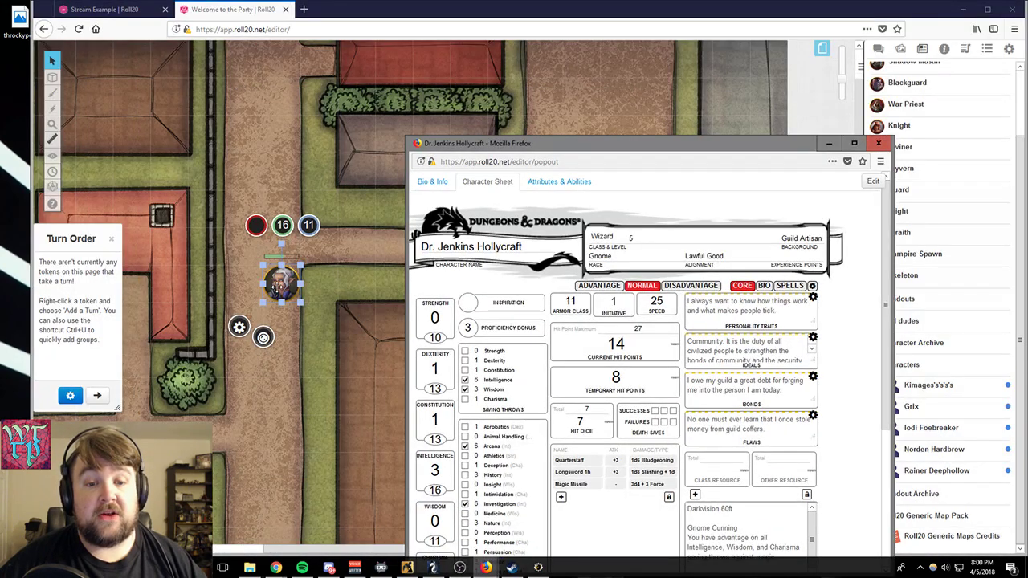
{"action": "left_click", "coordinate": [276, 287]}
{"action": "mouse_move", "coordinate": [498, 568]}
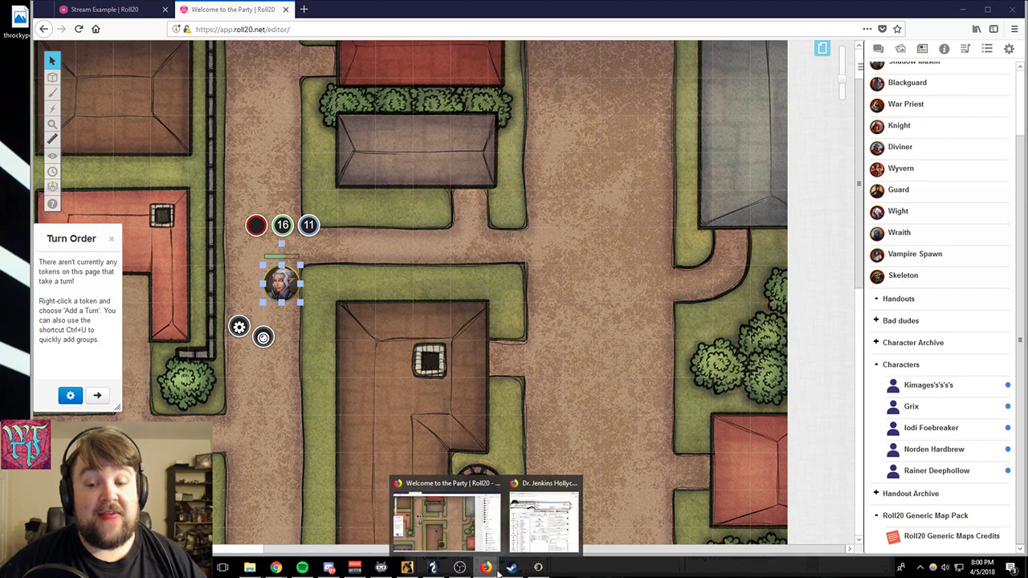
{"action": "left_click", "coordinate": [544, 522]}
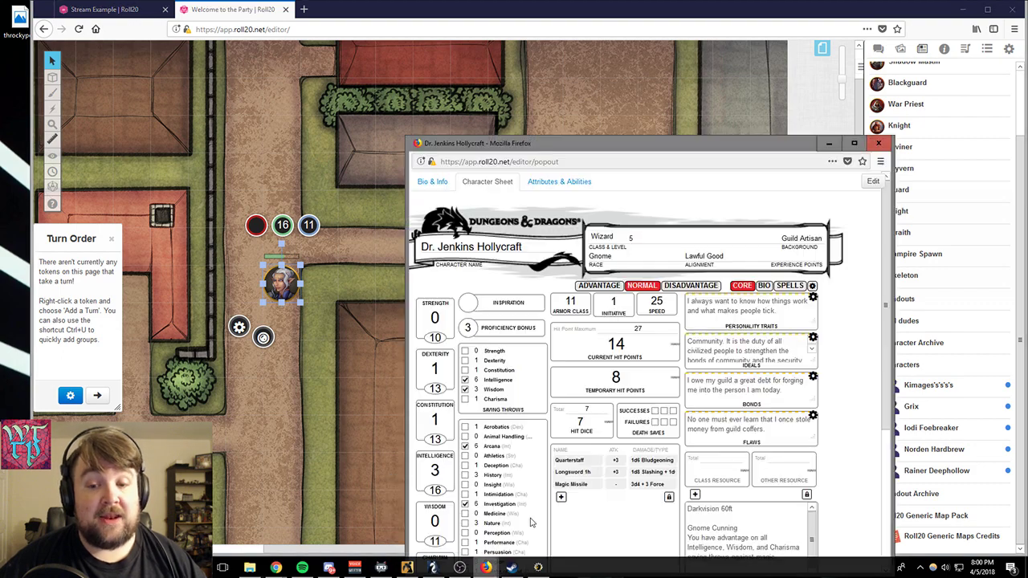
{"action": "left_click", "coordinate": [617, 318]}
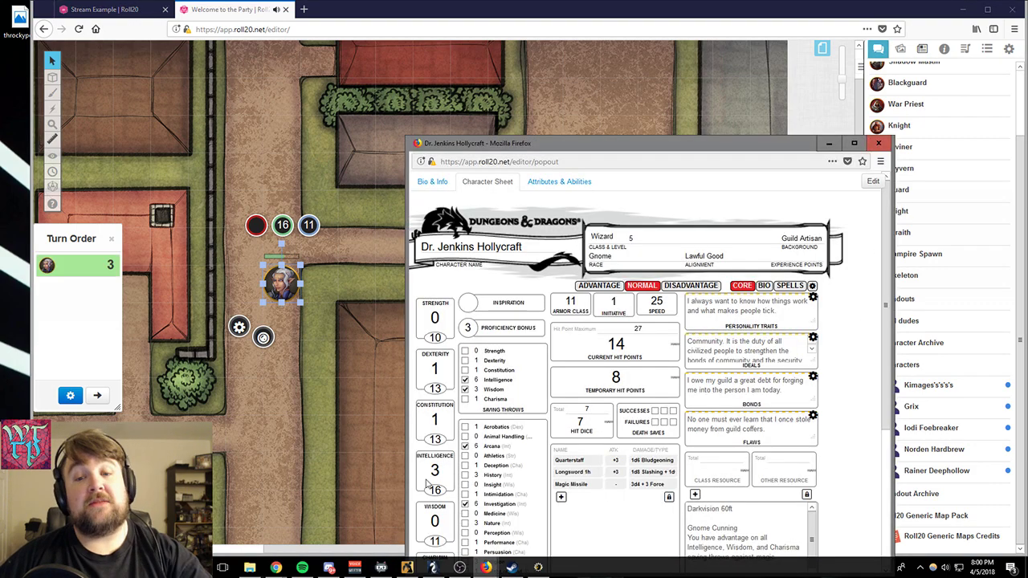
- Return to the map, view Dr. Jenkins Hollycraft's sheet again and reselect the white-haired character's token
{"action": "left_click", "coordinate": [304, 371]}
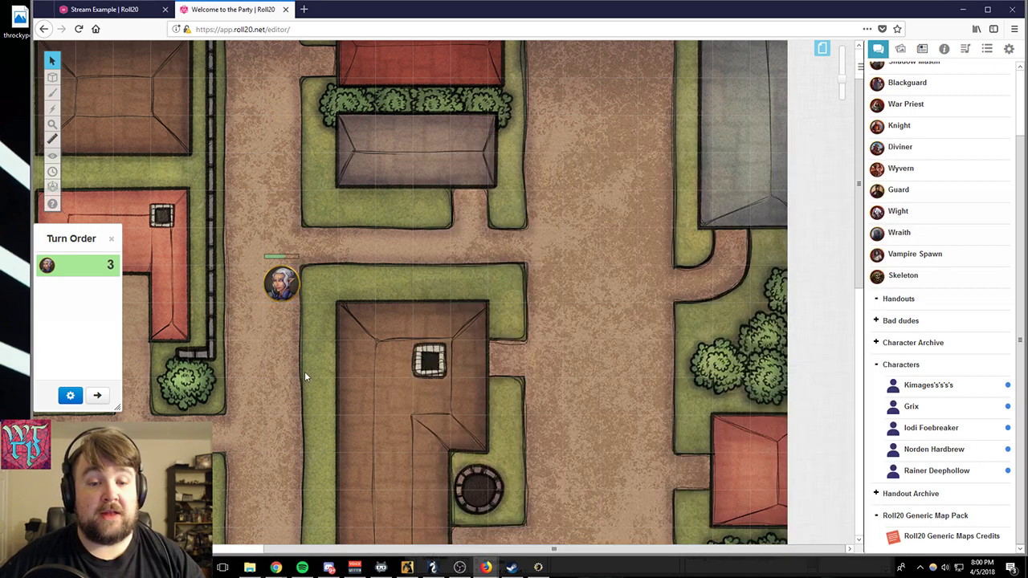
{"action": "mouse_move", "coordinate": [484, 567]}
{"action": "left_click", "coordinate": [542, 518]}
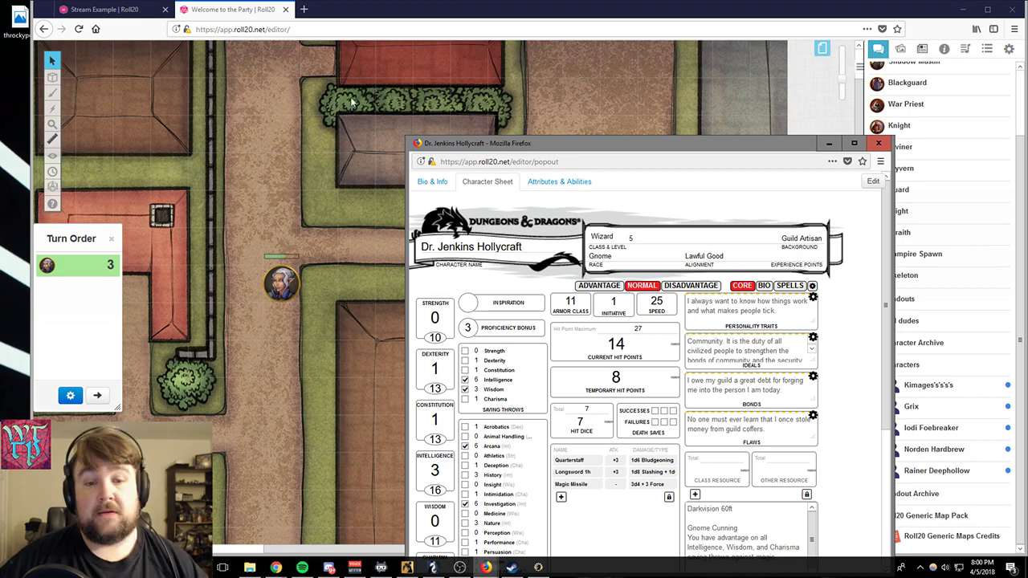
{"action": "left_click", "coordinate": [273, 265]}
{"action": "left_click", "coordinate": [278, 272]}
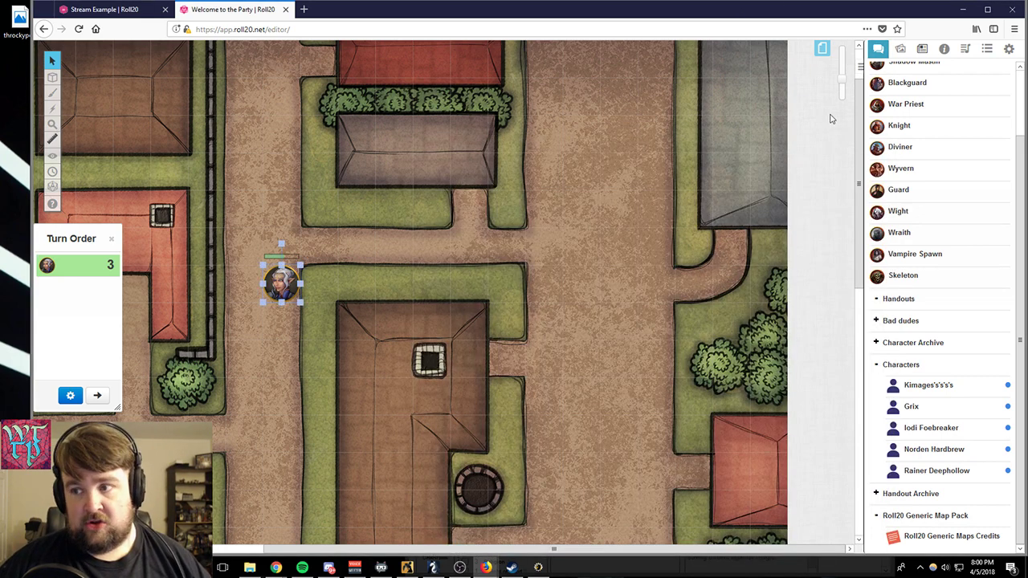
- Open the War Priest's character sheet in its own window and move the window partly off the map
{"action": "left_click", "coordinate": [896, 111]}
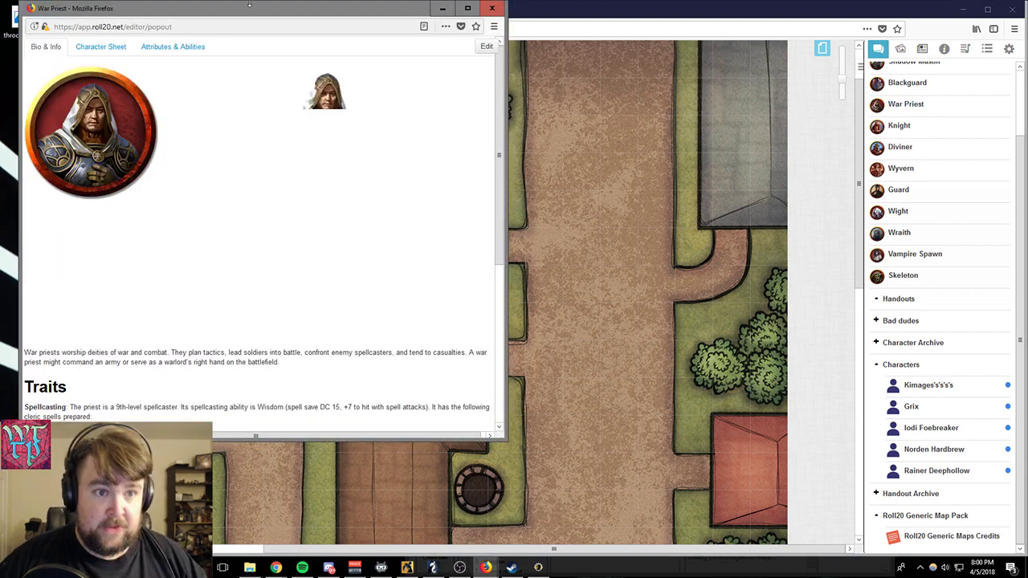
{"action": "left_click", "coordinate": [93, 48]}
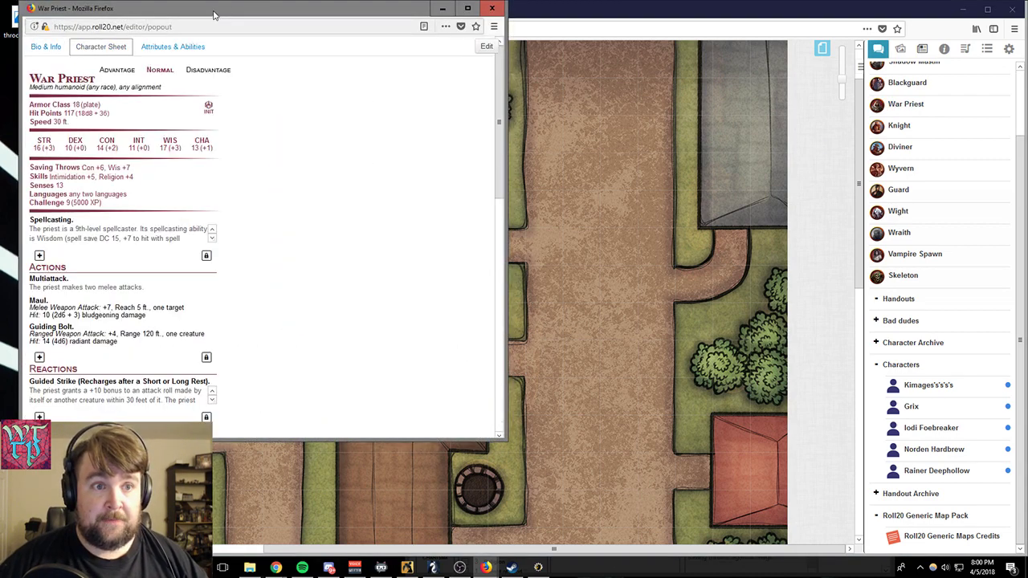
{"action": "left_click_drag", "start_coordinate": [214, 15], "coordinate": [193, 41]}
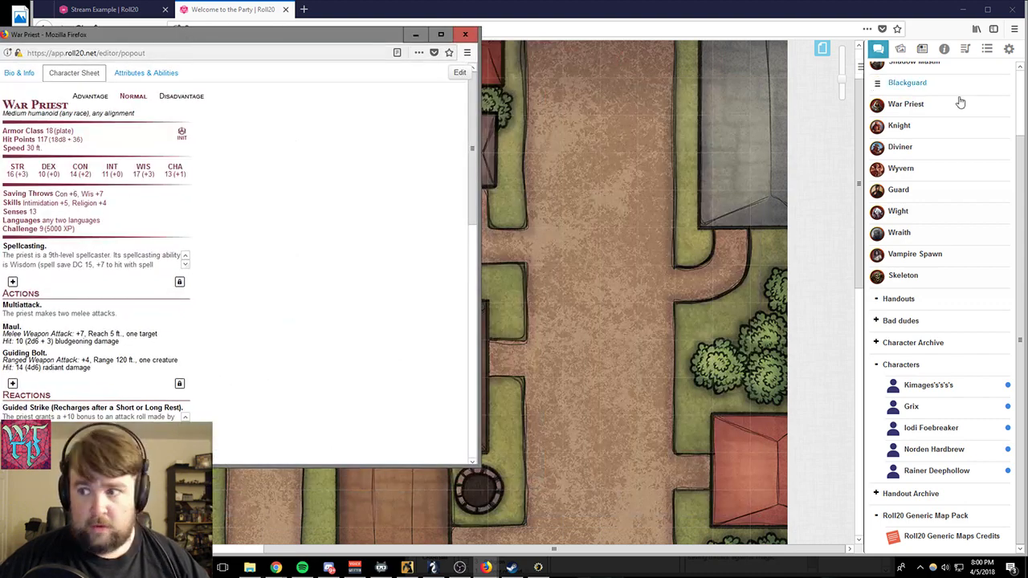
- Place a War Priest token at the alley's east end and roll its initiative into the turn order
{"action": "left_click_drag", "start_coordinate": [906, 103], "coordinate": [518, 295]}
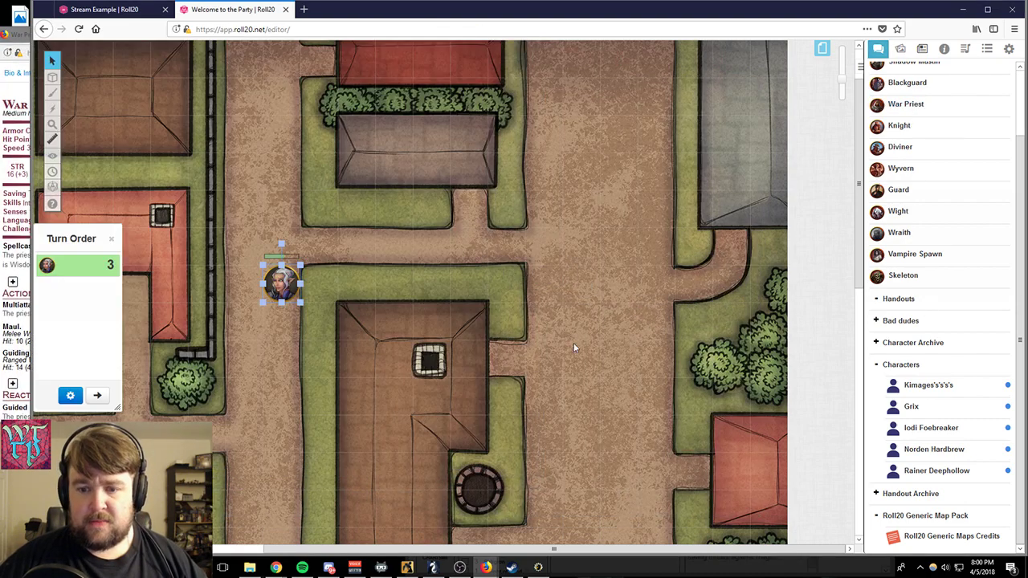
{"action": "left_click_drag", "start_coordinate": [501, 257], "coordinate": [505, 247]}
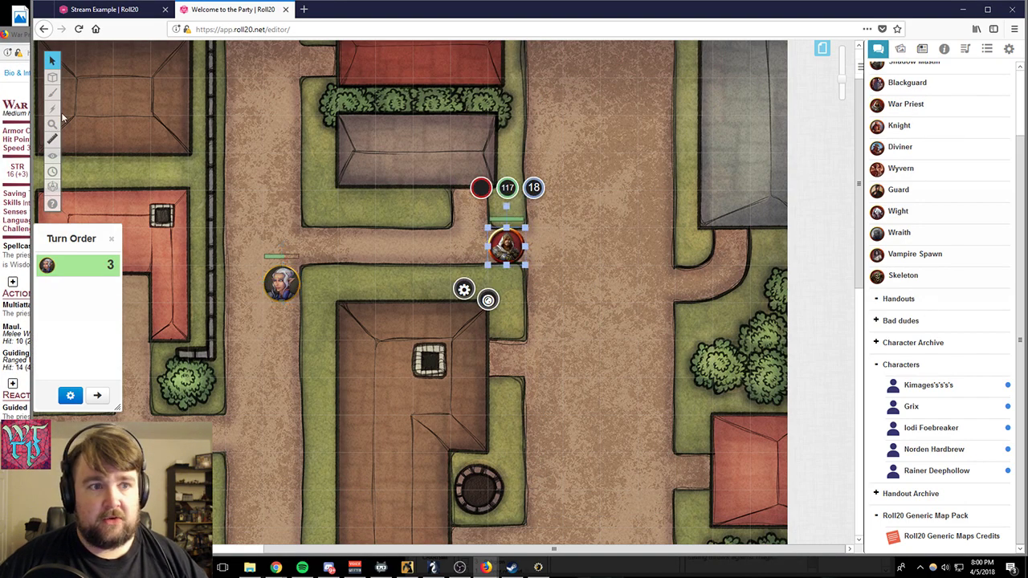
{"action": "left_click", "coordinate": [17, 44]}
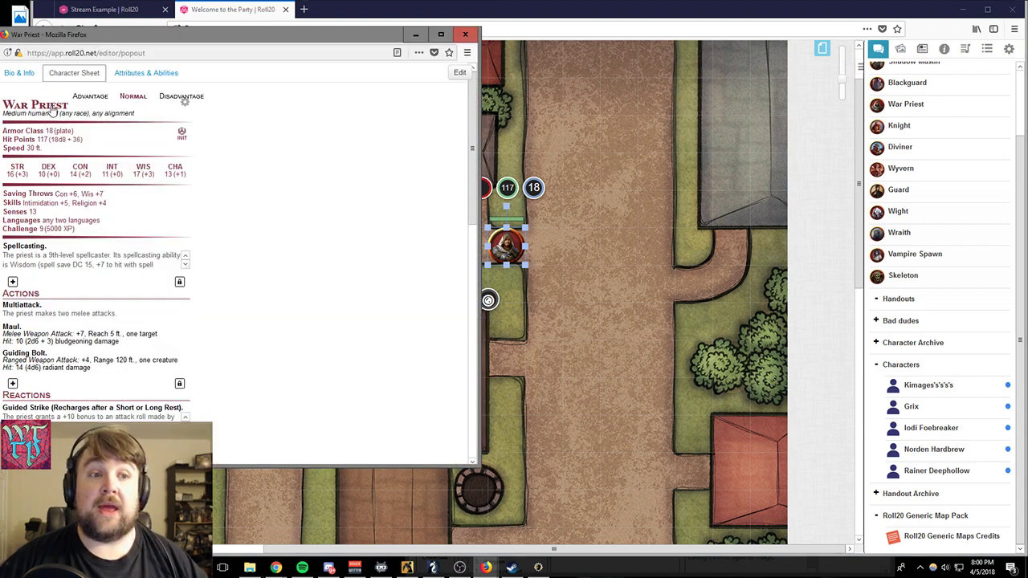
{"action": "left_click", "coordinate": [437, 4]}
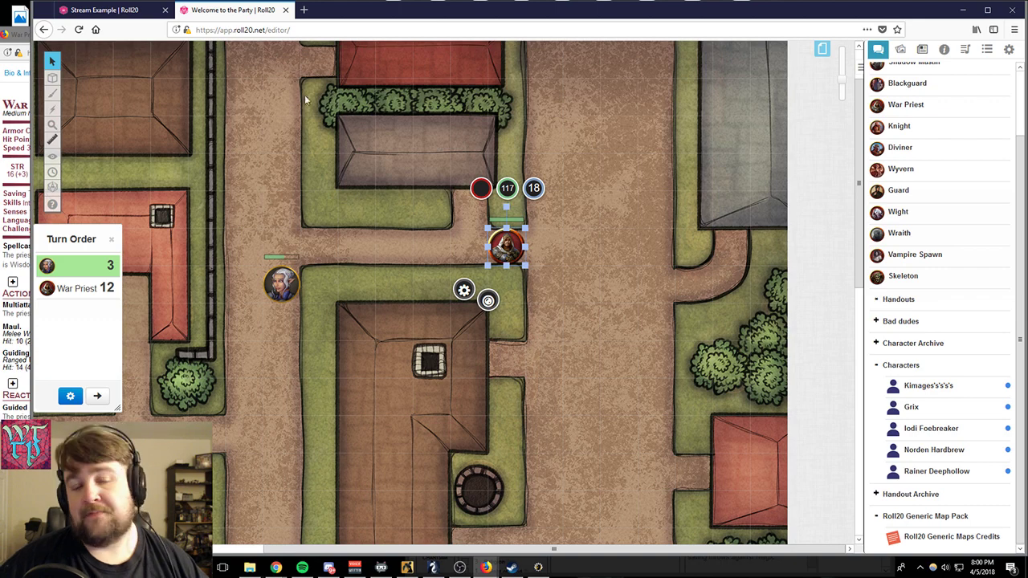
{"action": "left_click", "coordinate": [210, 250]}
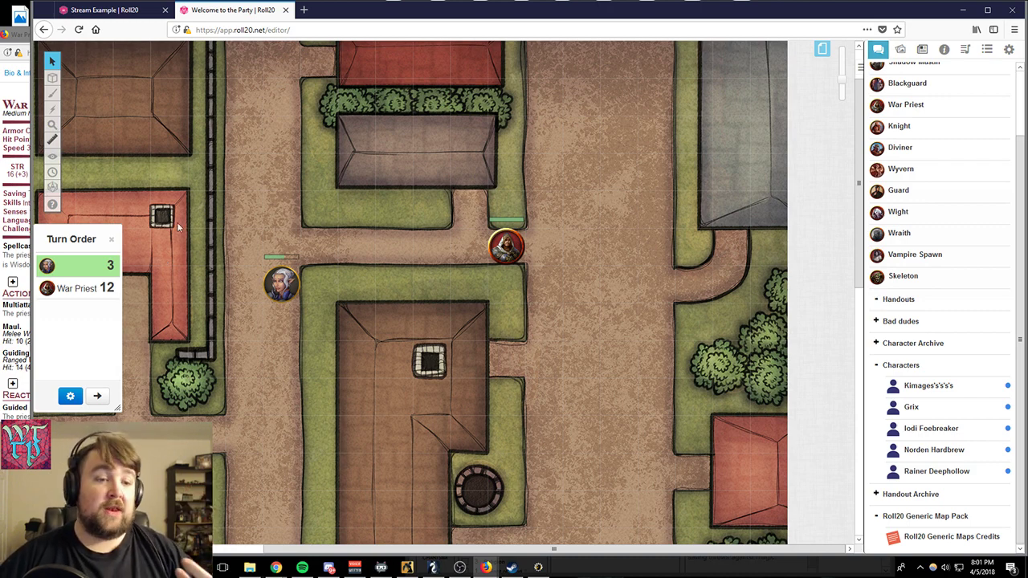
- Sort the turn order numerically in descending order and dismiss the turn order settings
{"action": "left_click", "coordinate": [70, 395]}
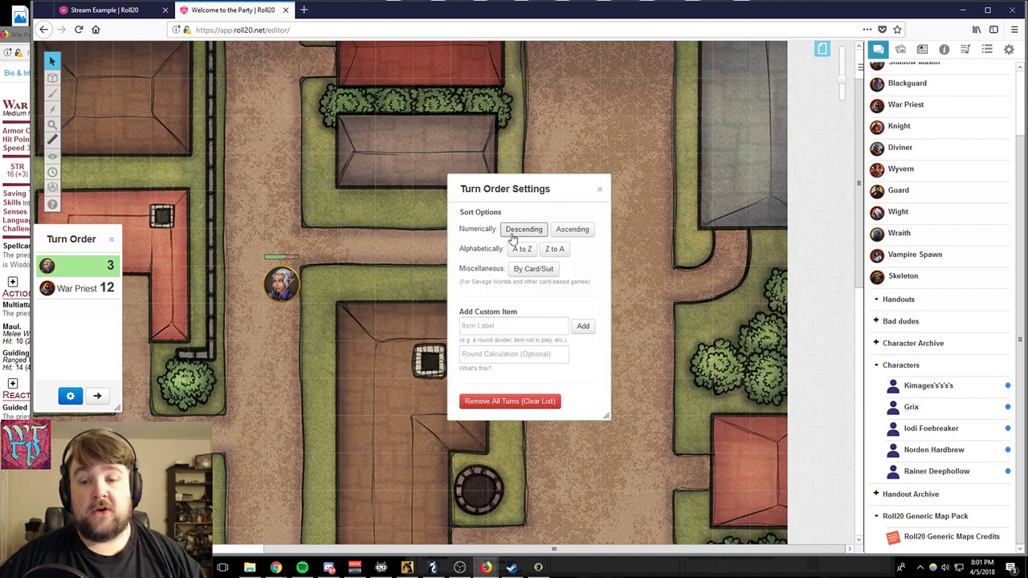
{"action": "left_click", "coordinate": [522, 230]}
{"action": "left_click", "coordinate": [68, 398]}
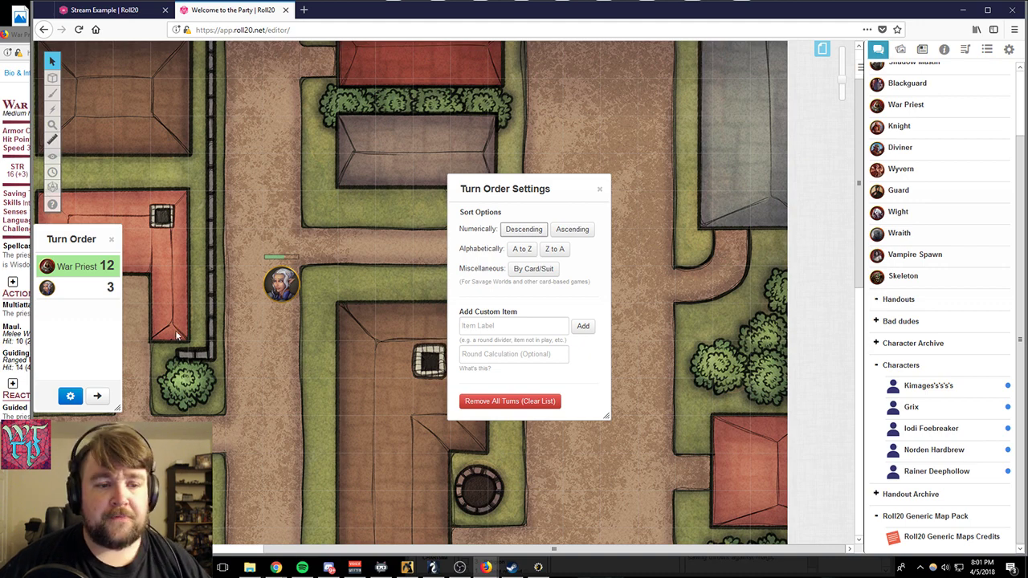
{"action": "left_click", "coordinate": [601, 190]}
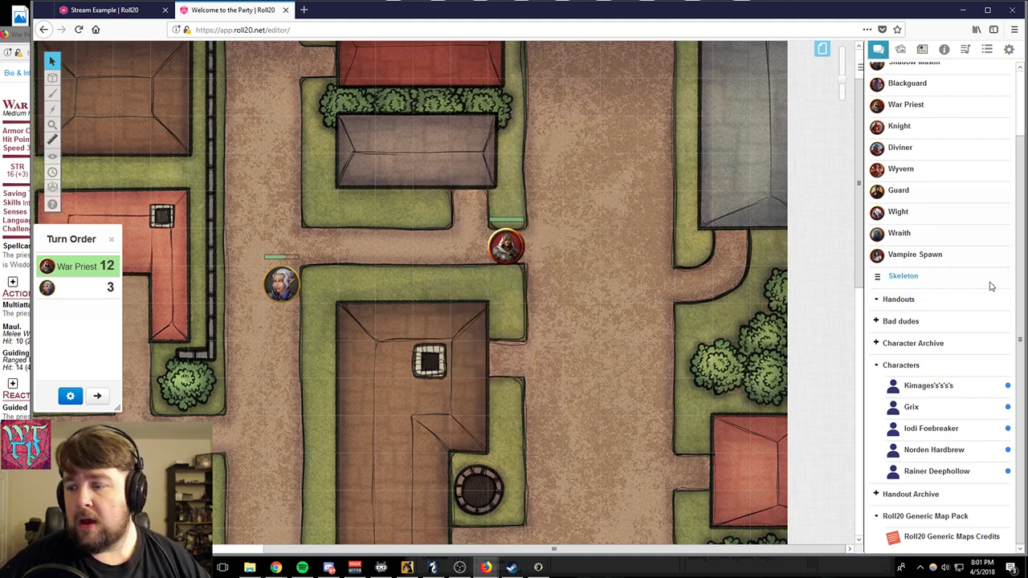
- Give the white-haired character's token a square Aura 1 of 15 ft and save the token changes
{"action": "left_click", "coordinate": [285, 282]}
{"action": "left_click", "coordinate": [301, 282]}
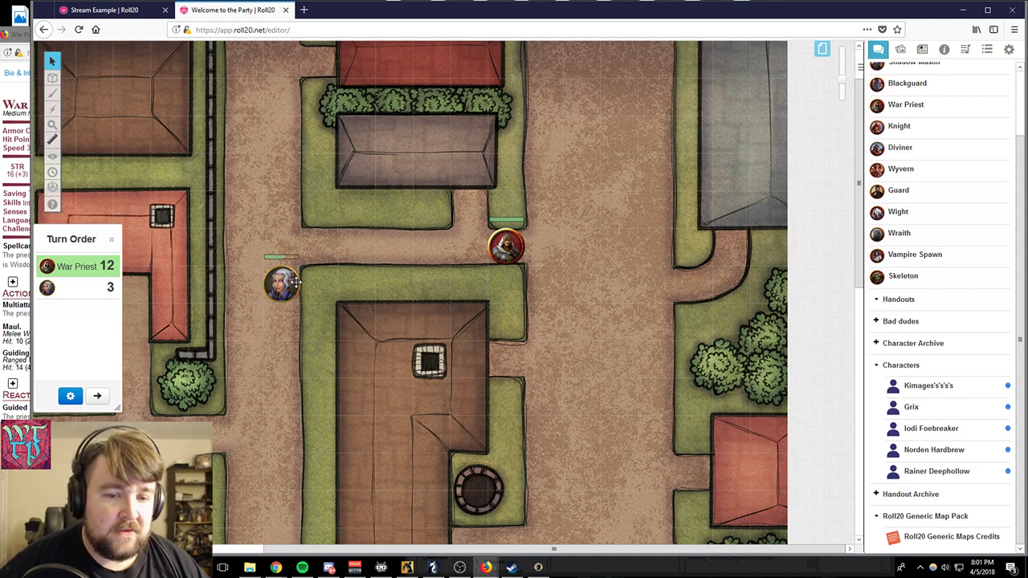
{"action": "double_click", "coordinate": [295, 282]}
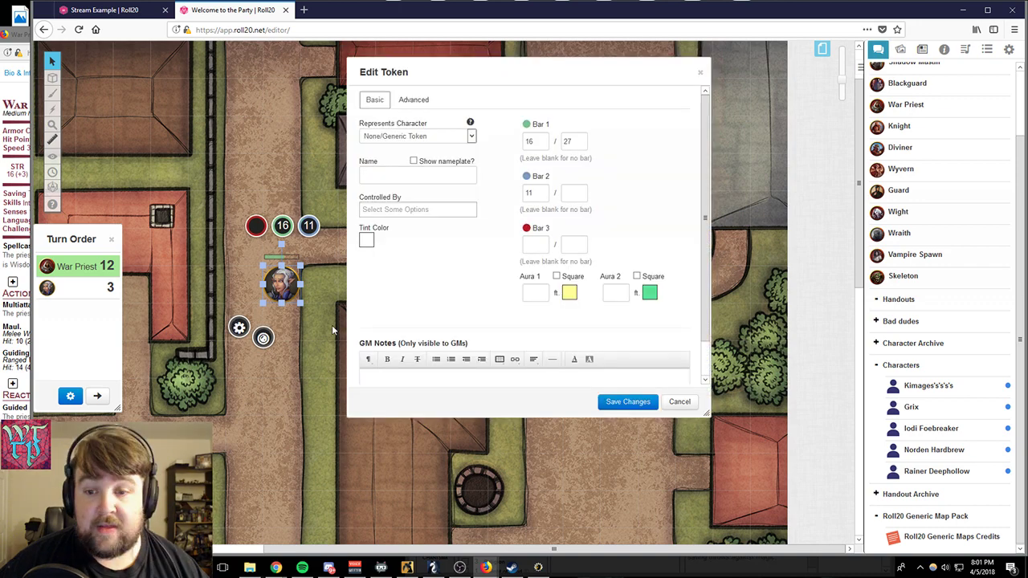
{"action": "left_click", "coordinate": [532, 292]}
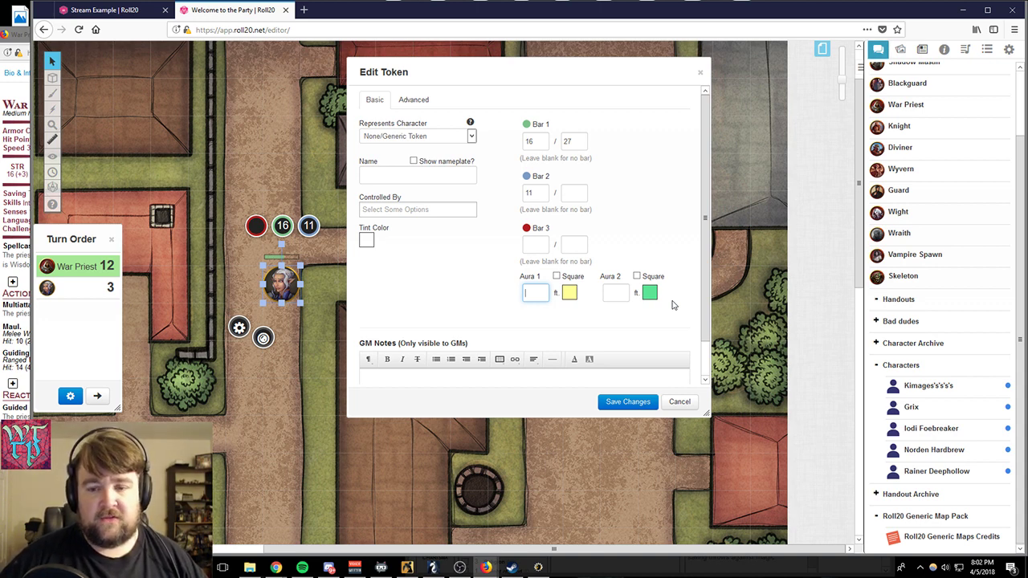
{"action": "type", "text": "15"}
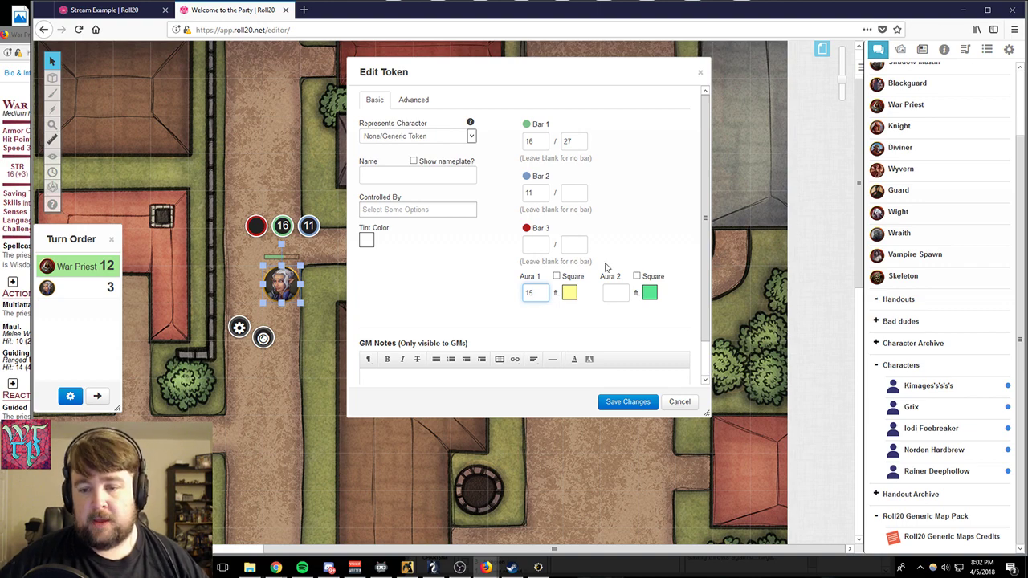
{"action": "left_click", "coordinate": [555, 276]}
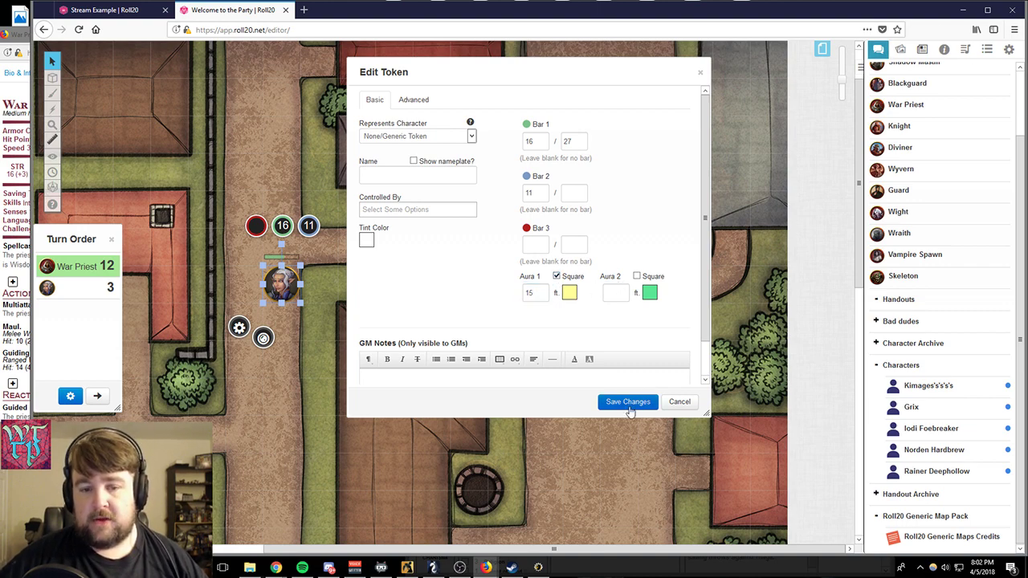
{"action": "left_click", "coordinate": [630, 408]}
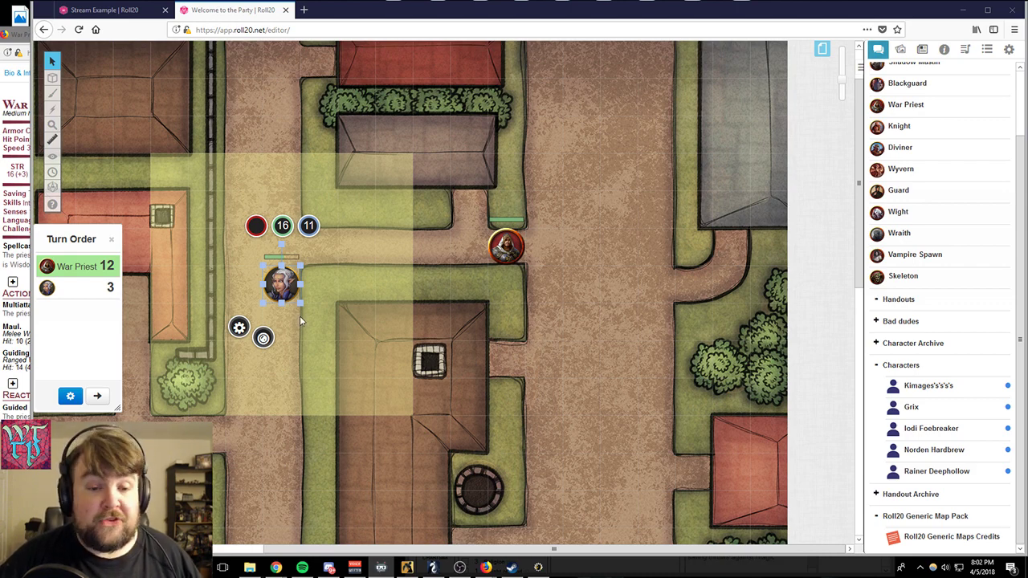
- Move the white-haired character's token onto the wide road southeast of the War Priest so its aura covers him
{"action": "mouse_move", "coordinate": [279, 282]}
{"action": "left_mouse_down"}
{"action": "mouse_move", "coordinate": [278, 273]}
{"action": "mouse_move", "coordinate": [275, 281]}
{"action": "left_mouse_up"}
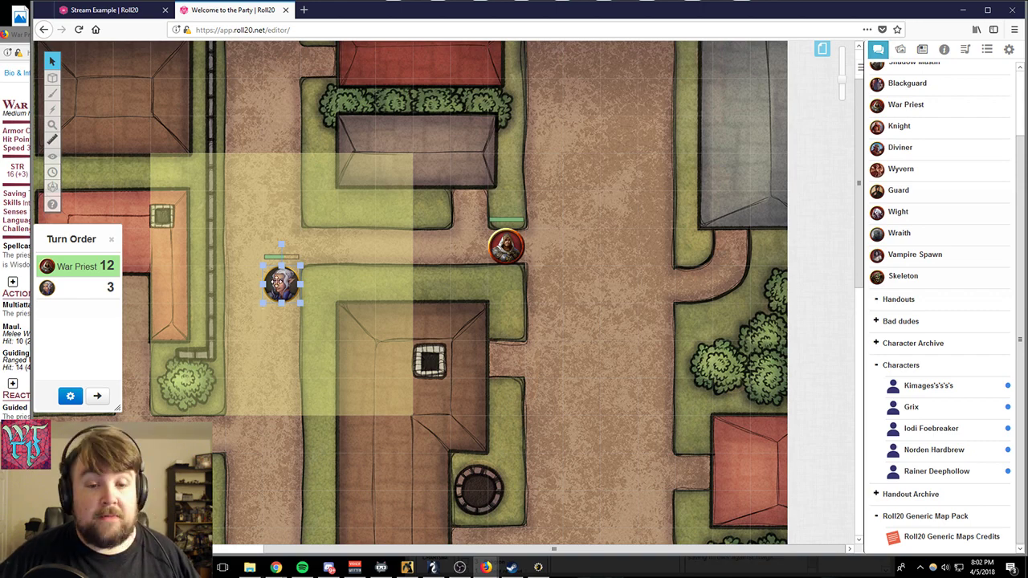
{"action": "left_click", "coordinate": [283, 295]}
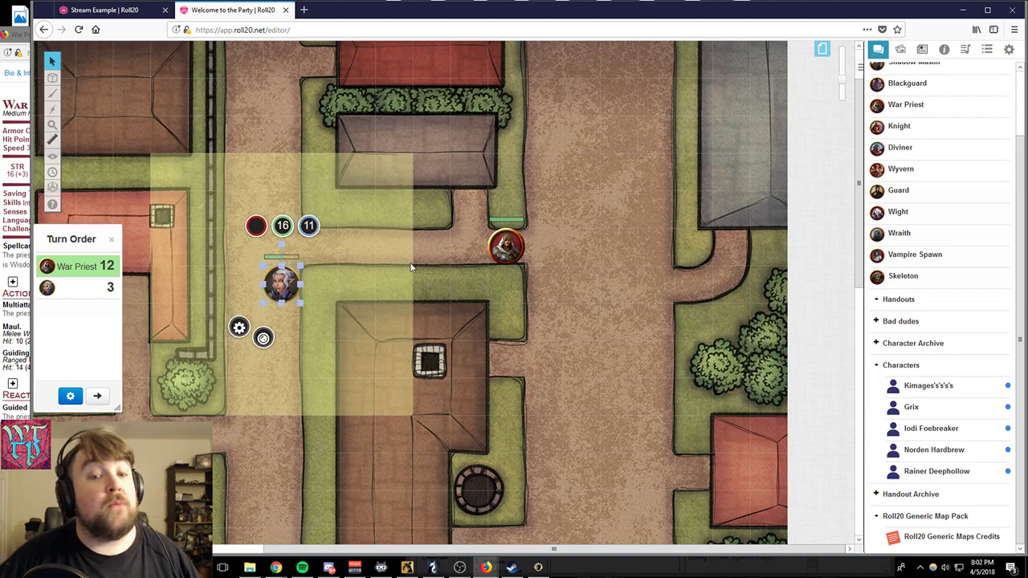
{"action": "left_click_drag", "start_coordinate": [283, 296], "coordinate": [581, 313]}
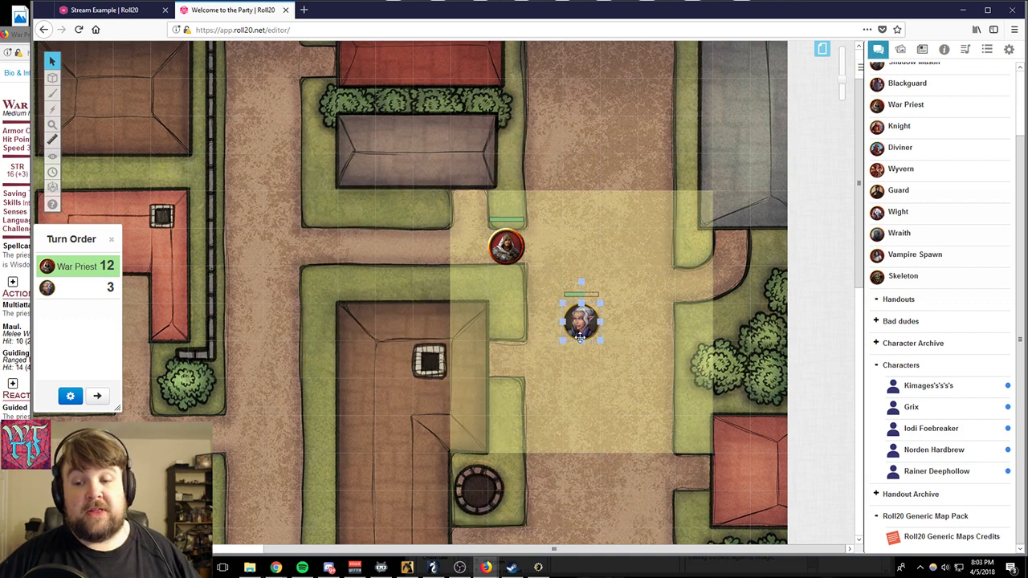
{"action": "left_click", "coordinate": [594, 359]}
{"action": "left_click", "coordinate": [583, 330]}
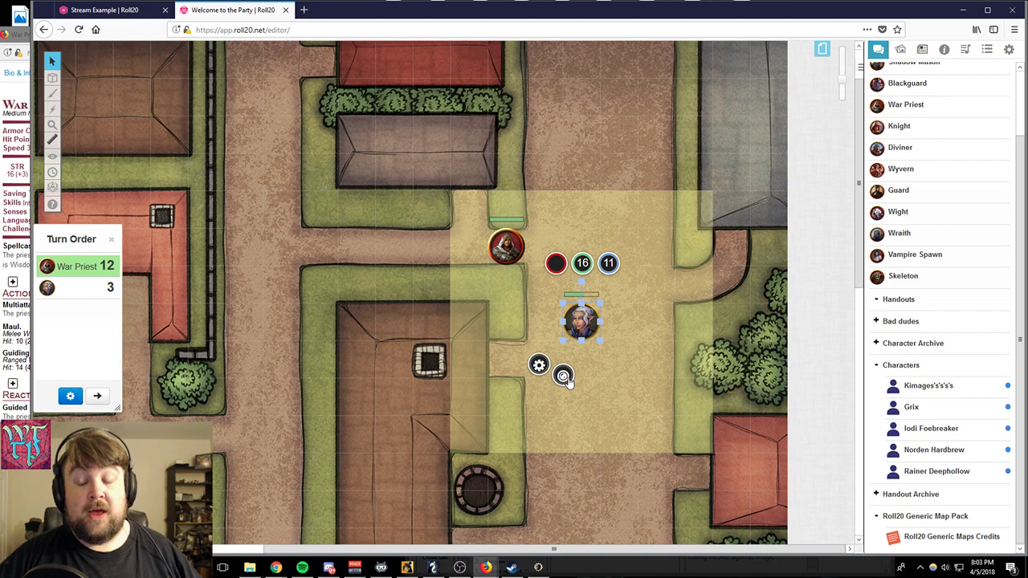
- Enable Has Sight for the white-haired character's token, save the token changes and deselect it
{"action": "left_click", "coordinate": [564, 376]}
{"action": "left_click", "coordinate": [538, 365]}
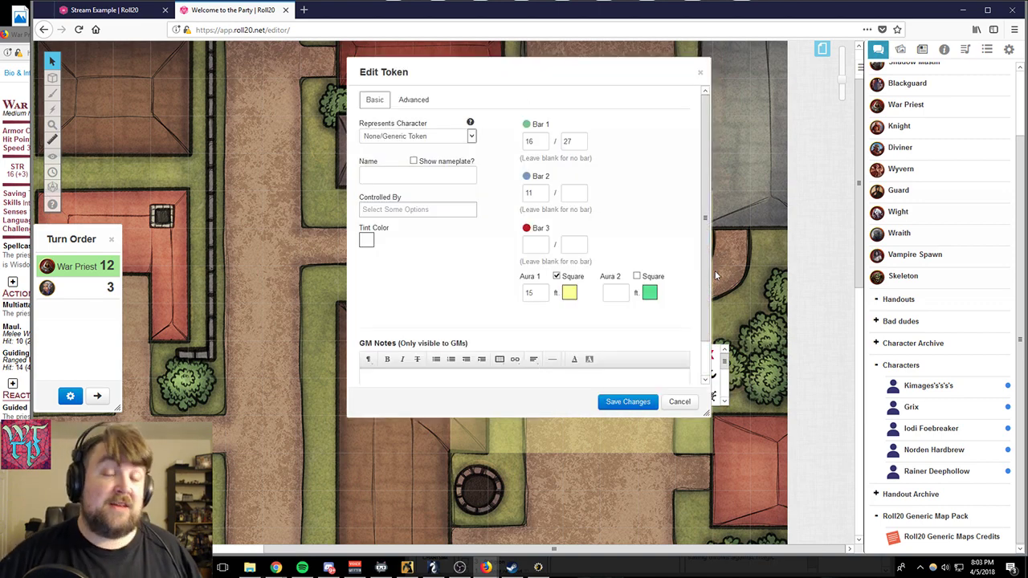
{"action": "left_click", "coordinate": [413, 100]}
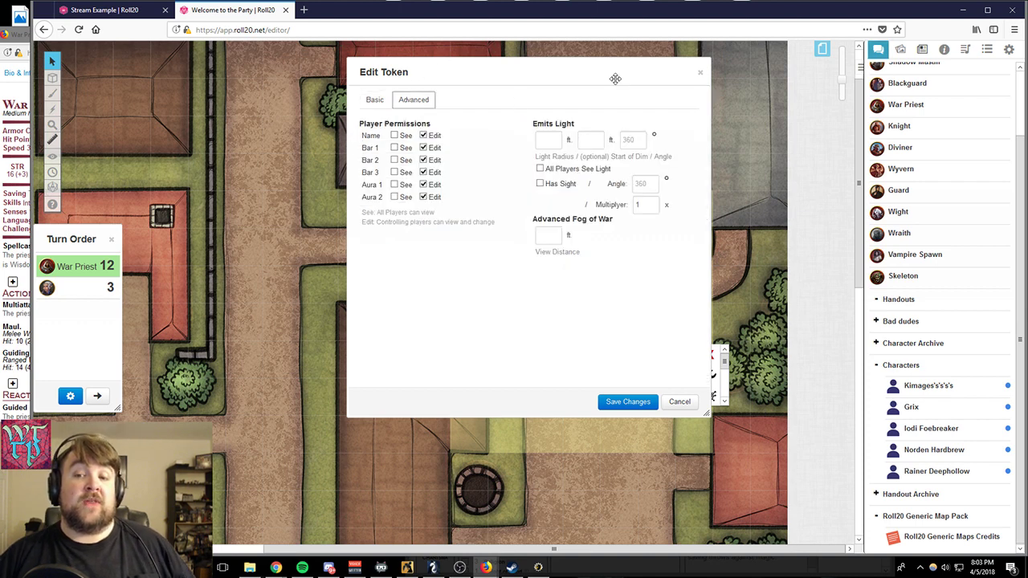
{"action": "left_click", "coordinate": [541, 185]}
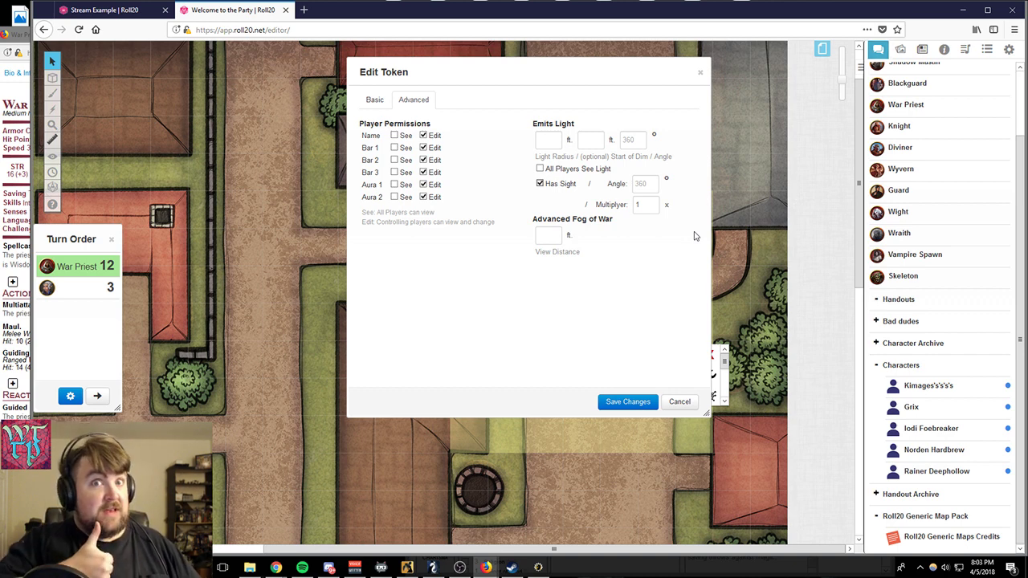
{"action": "left_click", "coordinate": [626, 404]}
{"action": "left_click", "coordinate": [675, 303]}
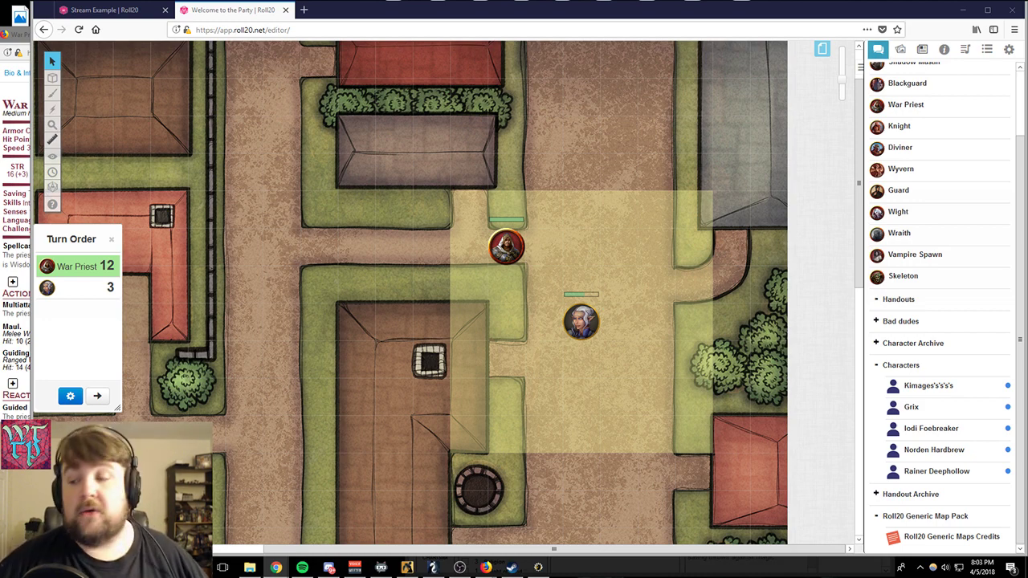
- Close the turn order and bring up the most recent rolls in the chat log
{"action": "left_click", "coordinate": [111, 238]}
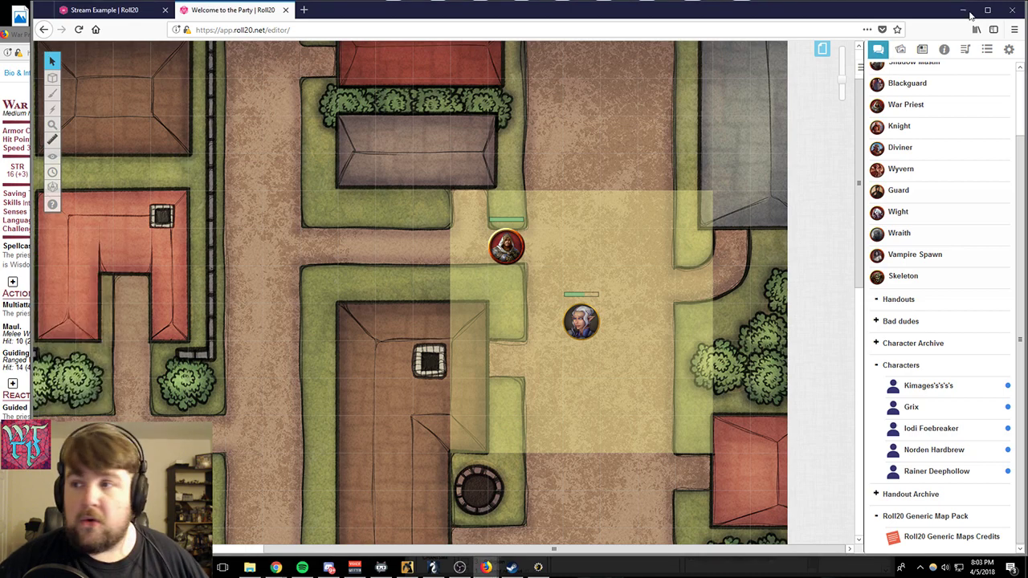
{"action": "left_click", "coordinate": [878, 52]}
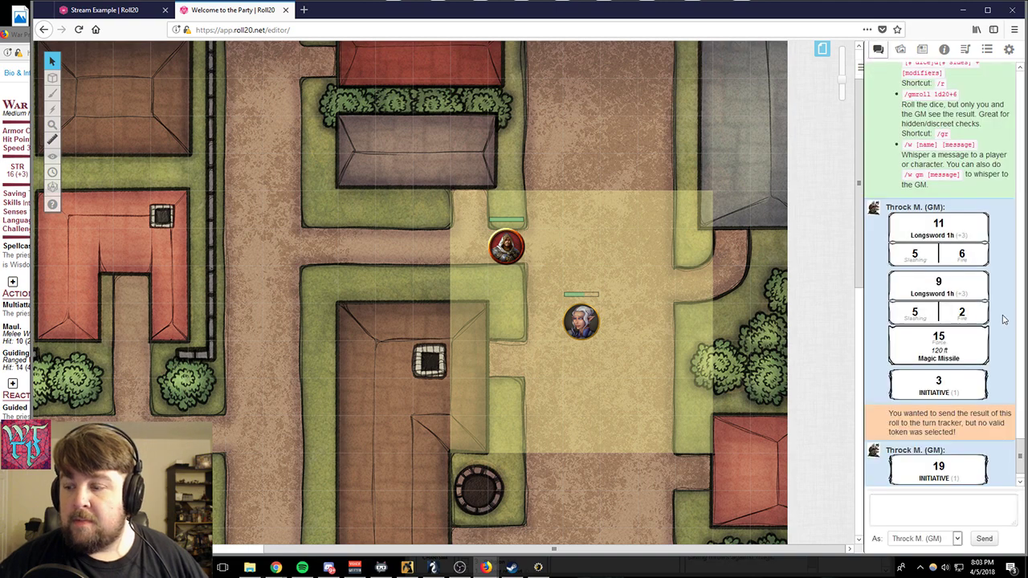
{"action": "scroll", "coordinate": [1008, 329], "scroll_direction": "down", "scroll_amount": 1}
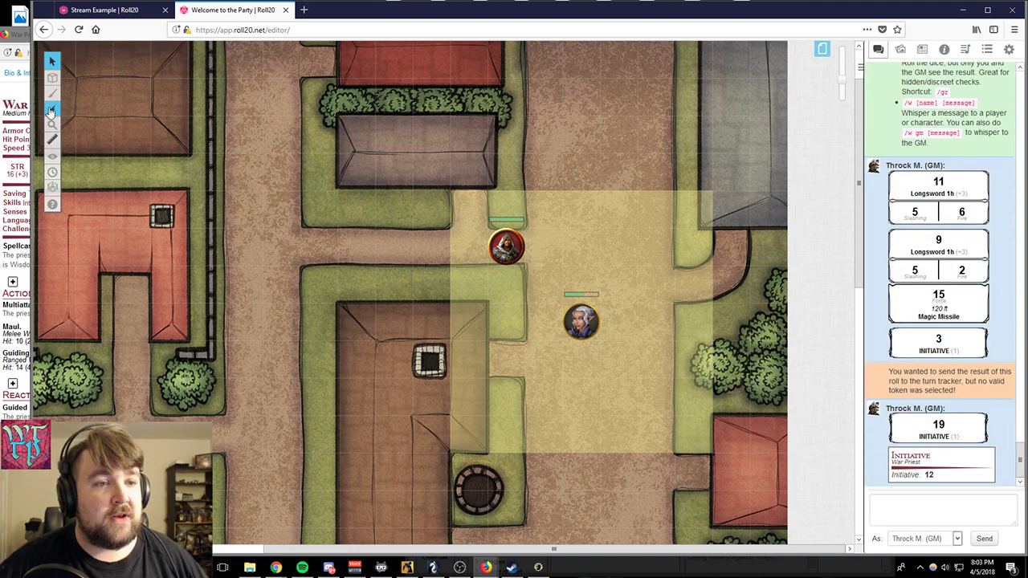
{"action": "mouse_move", "coordinate": [54, 76]}
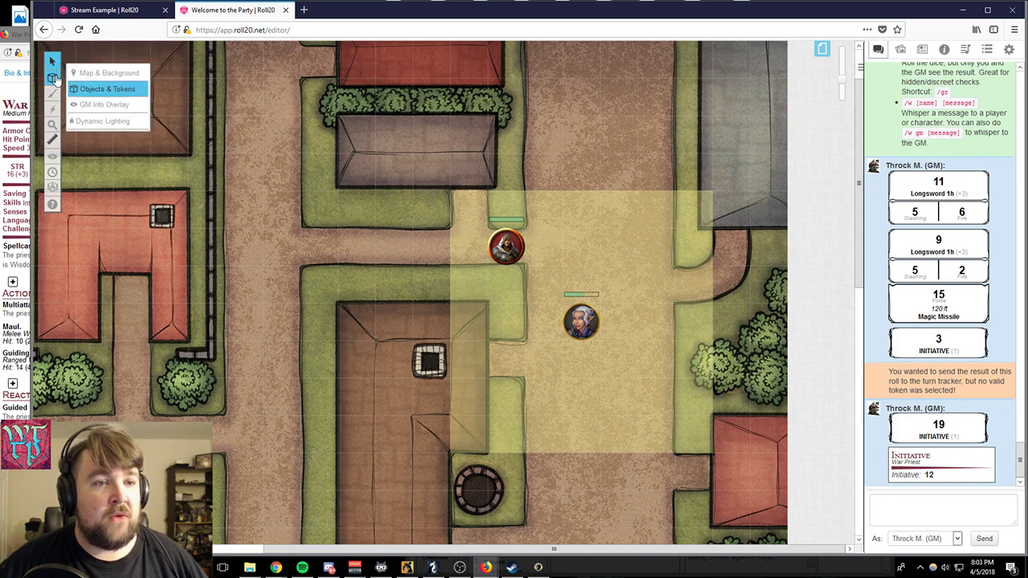
{"action": "mouse_move", "coordinate": [56, 96]}
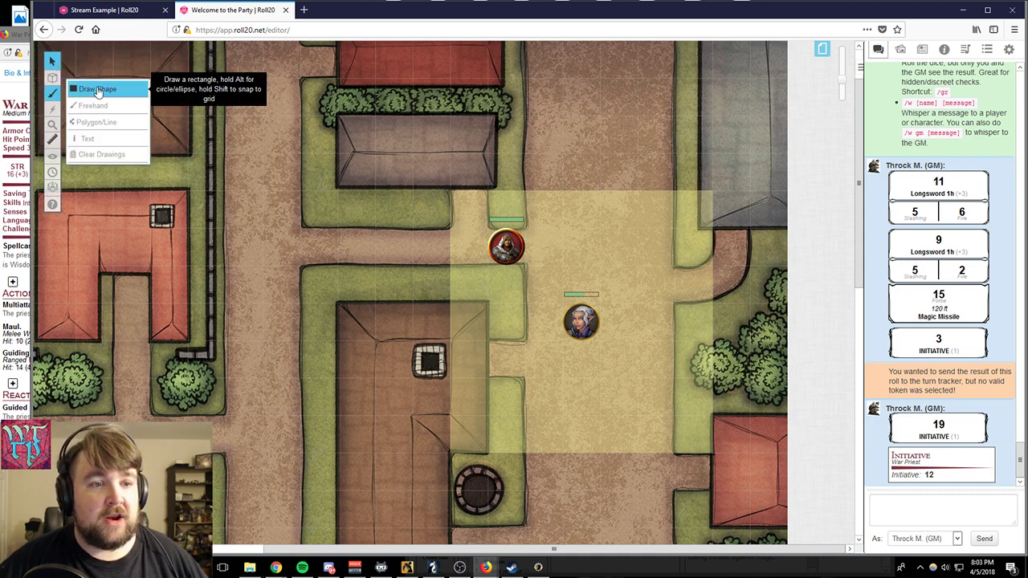
{"action": "left_click", "coordinate": [262, 186]}
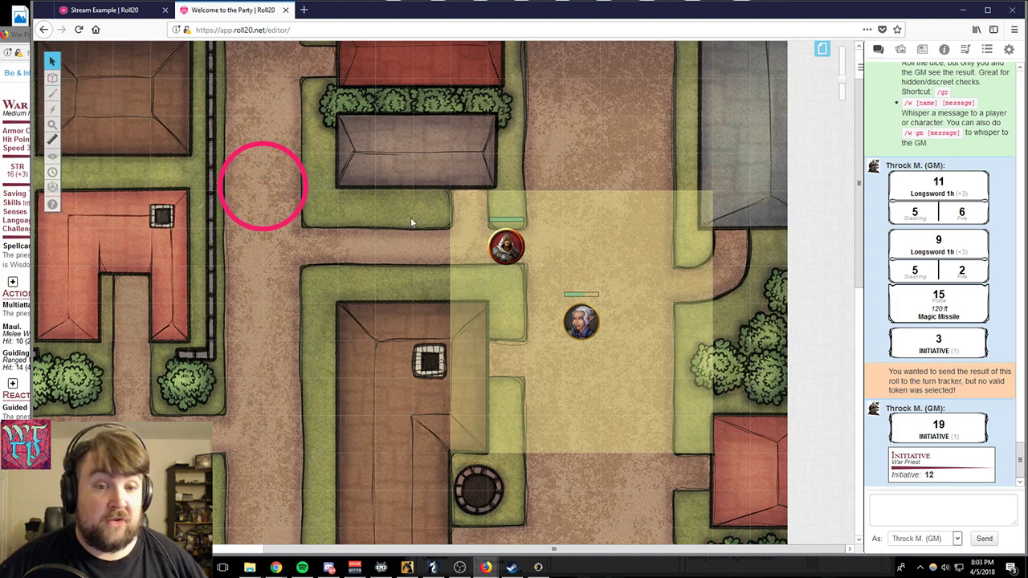
- Fire acid Beam effects between the War Priest and the white-haired character, once in each direction
{"action": "left_click", "coordinate": [53, 109]}
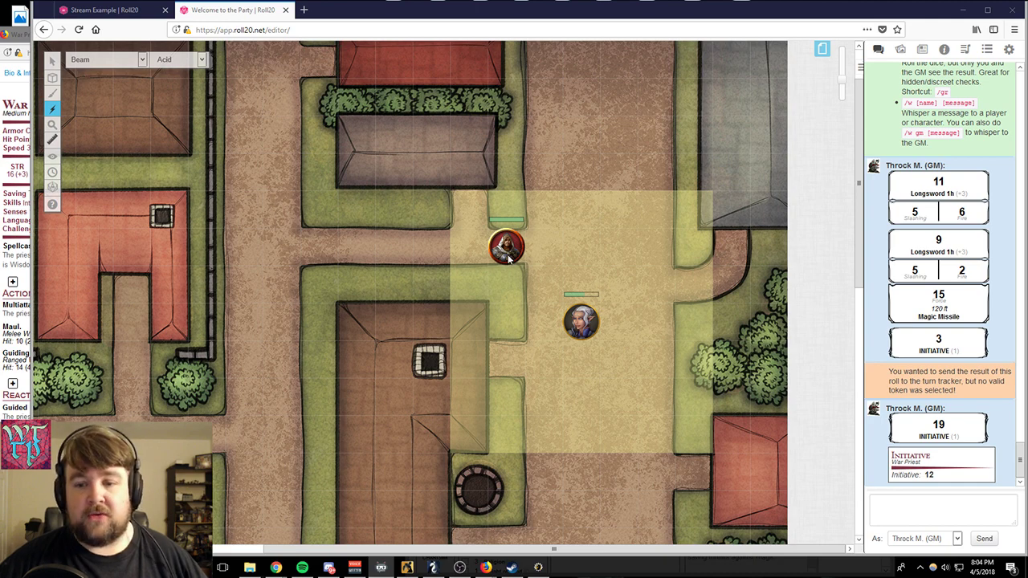
{"action": "left_click_drag", "start_coordinate": [507, 255], "coordinate": [594, 346]}
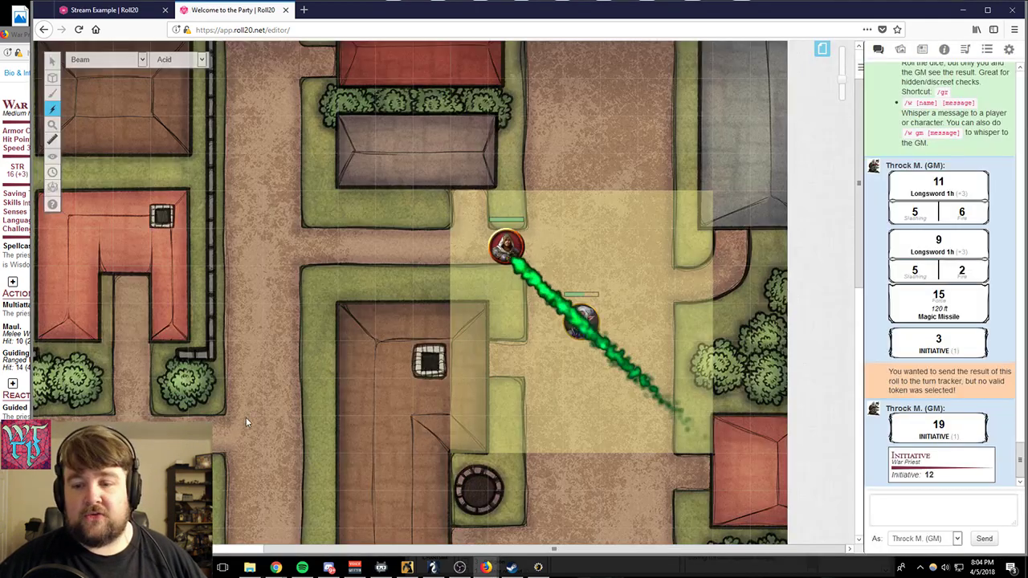
{"action": "left_click_drag", "start_coordinate": [568, 304], "coordinate": [498, 246]}
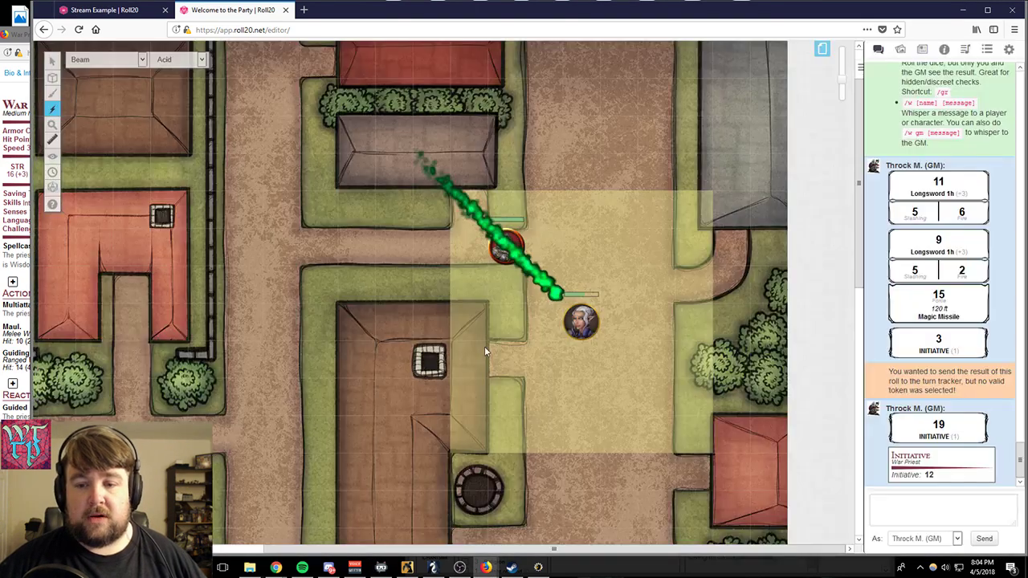
- Play an acid Bomb effect in the alley, plus an acid Breath effect from the white-haired character toward the War Priest
{"action": "left_click", "coordinate": [140, 61]}
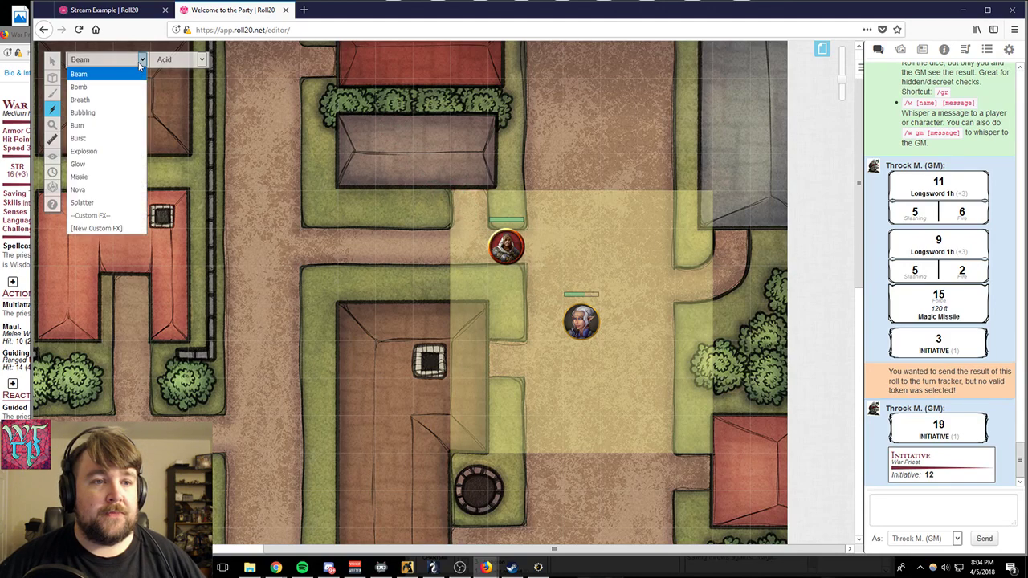
{"action": "left_click", "coordinate": [121, 88]}
{"action": "left_click", "coordinate": [404, 258]}
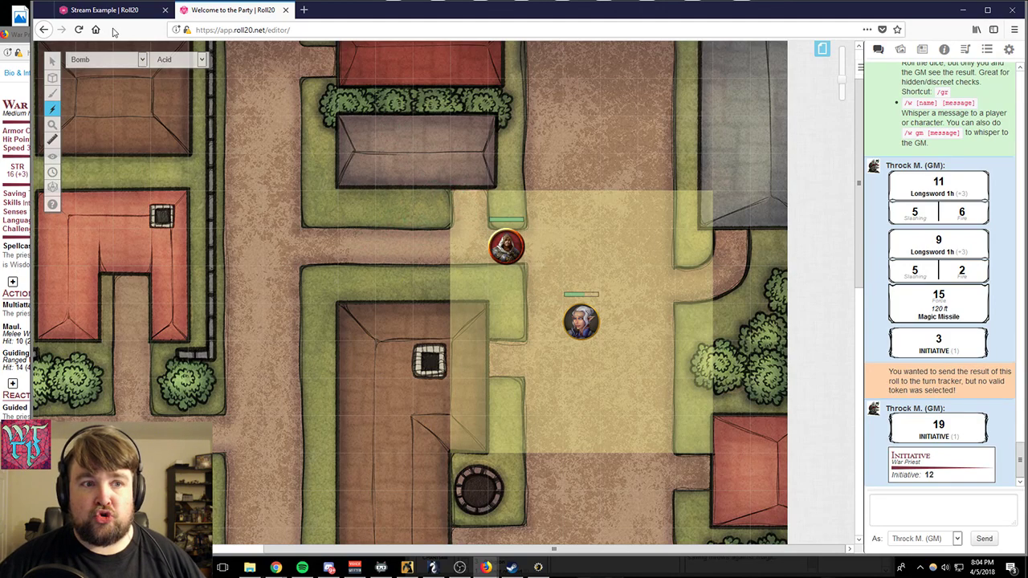
{"action": "left_click", "coordinate": [117, 64]}
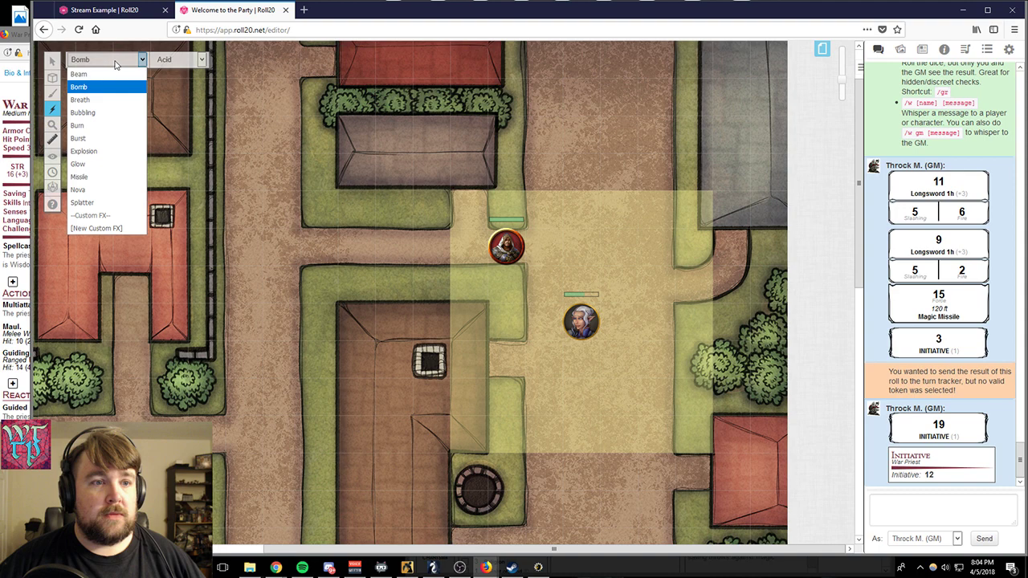
{"action": "left_click", "coordinate": [103, 105]}
{"action": "left_click_drag", "start_coordinate": [564, 306], "coordinate": [514, 248]}
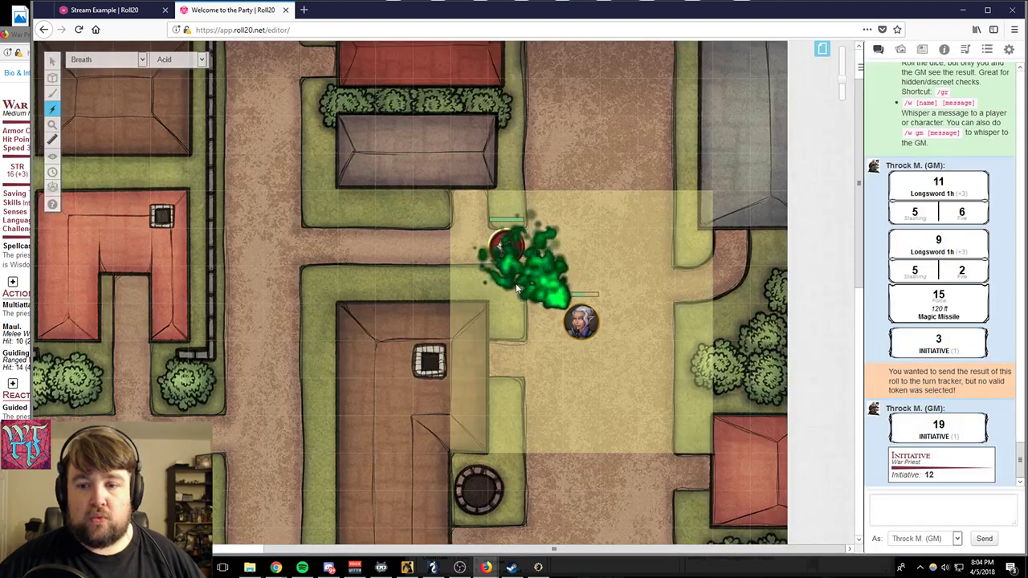
- Play an acid Bubbling effect between the two tokens and an acid Burst effect on the War Priest
{"action": "left_click", "coordinate": [95, 63]}
{"action": "left_click", "coordinate": [122, 112]}
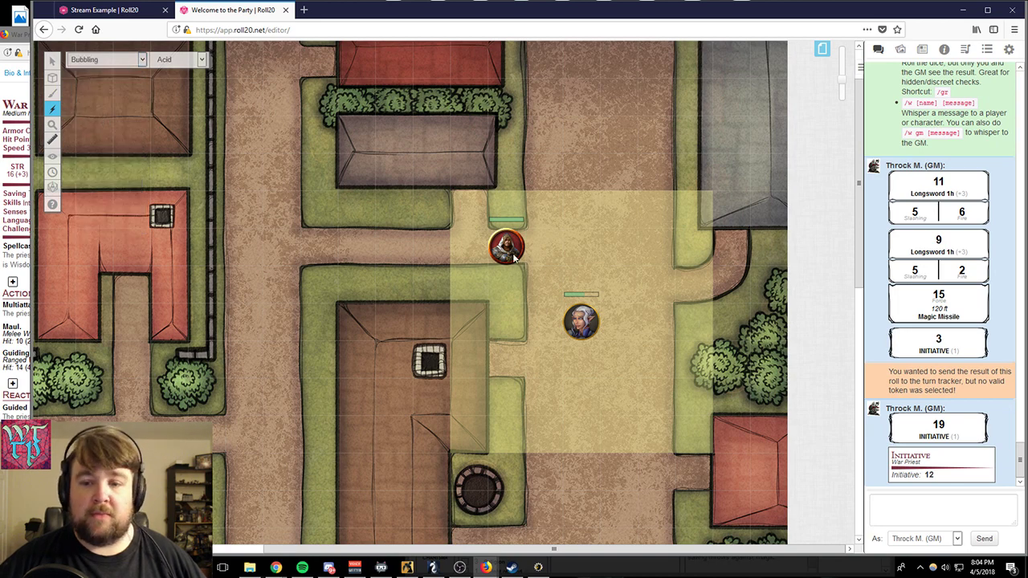
{"action": "left_click", "coordinate": [550, 286]}
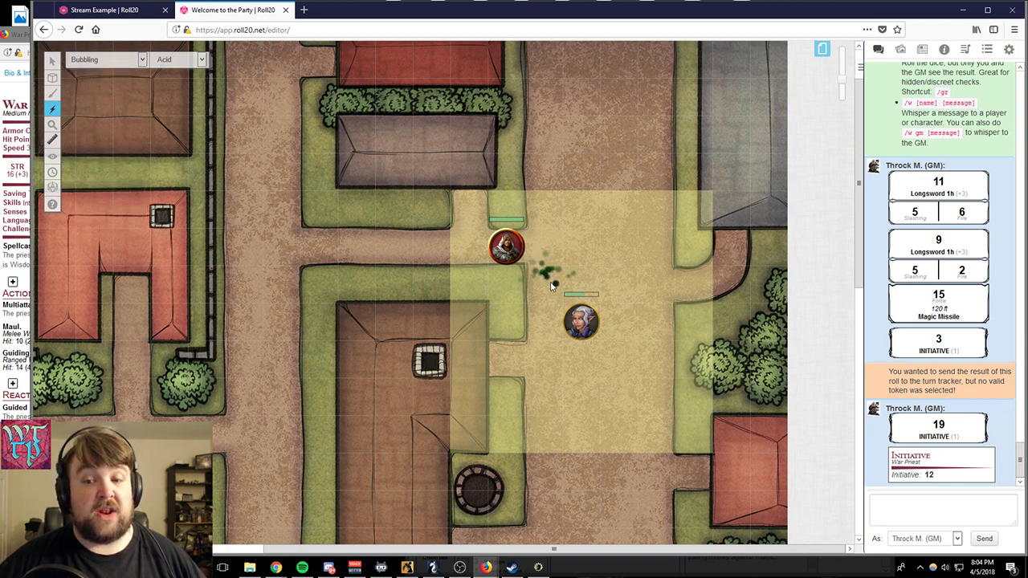
{"action": "left_click", "coordinate": [139, 62]}
{"action": "left_click", "coordinate": [103, 136]}
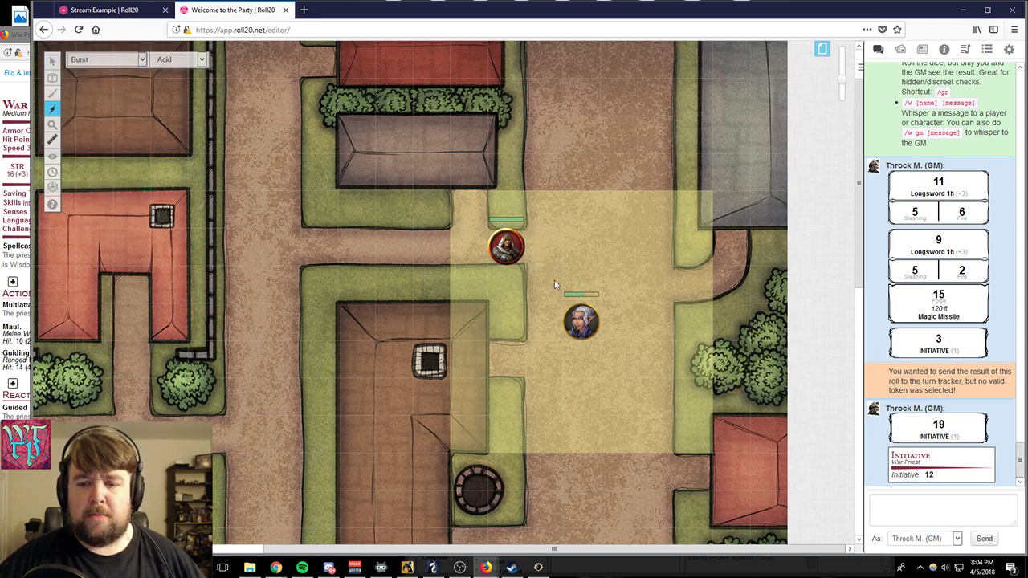
{"action": "mouse_move", "coordinate": [554, 285]}
{"action": "left_mouse_down"}
{"action": "mouse_move", "coordinate": [583, 232]}
{"action": "mouse_move", "coordinate": [634, 346]}
{"action": "mouse_move", "coordinate": [536, 347]}
{"action": "mouse_move", "coordinate": [610, 210]}
{"action": "mouse_move", "coordinate": [641, 378]}
{"action": "mouse_move", "coordinate": [589, 221]}
{"action": "mouse_move", "coordinate": [506, 244]}
{"action": "left_mouse_up"}
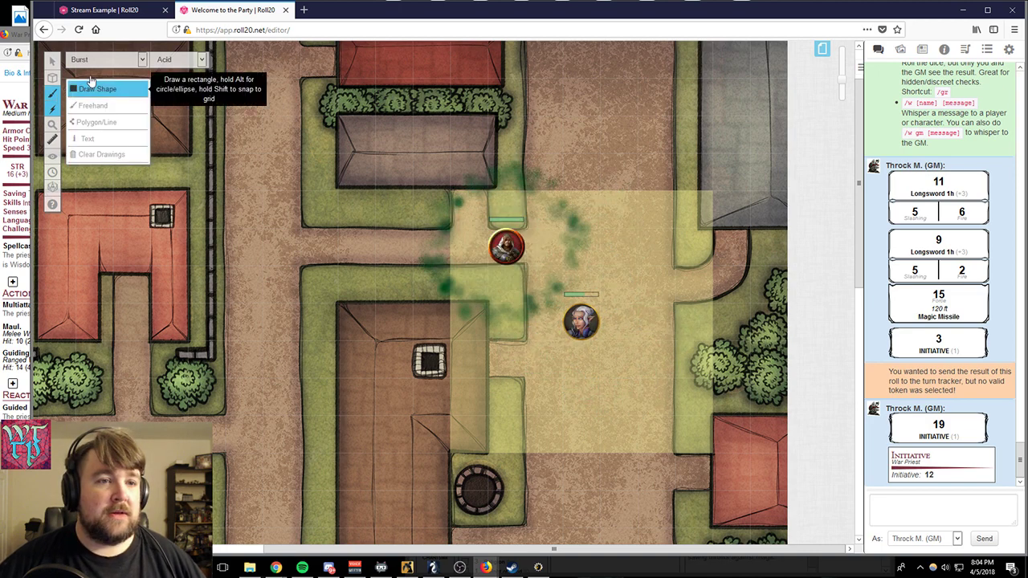
- Play an acid Explosion effect and an acid Glow effect on the road east of the War Priest
{"action": "left_click", "coordinate": [107, 60]}
{"action": "left_click", "coordinate": [88, 152]}
{"action": "left_click", "coordinate": [567, 233]}
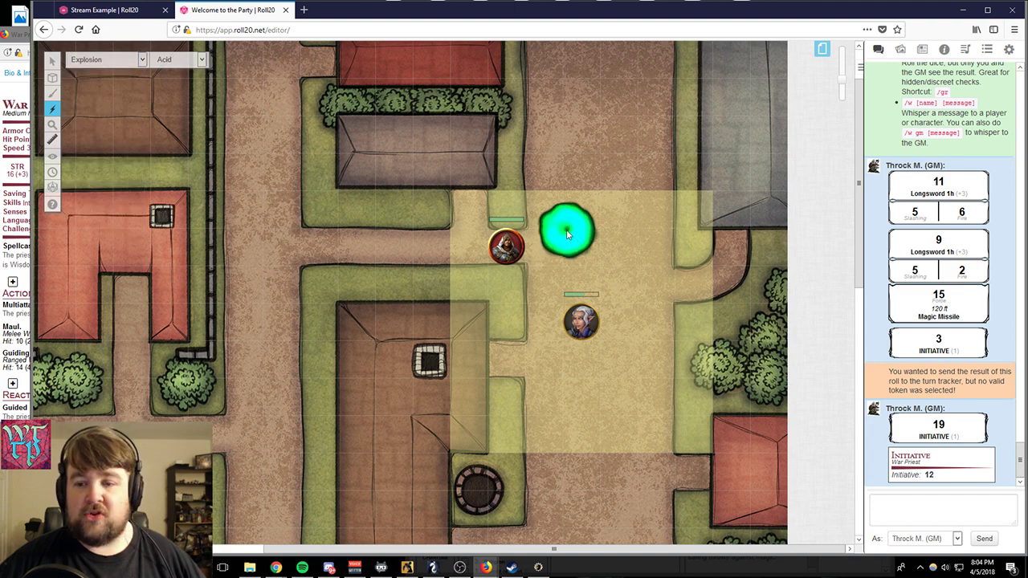
{"action": "left_click", "coordinate": [110, 59]}
{"action": "left_click", "coordinate": [113, 167]}
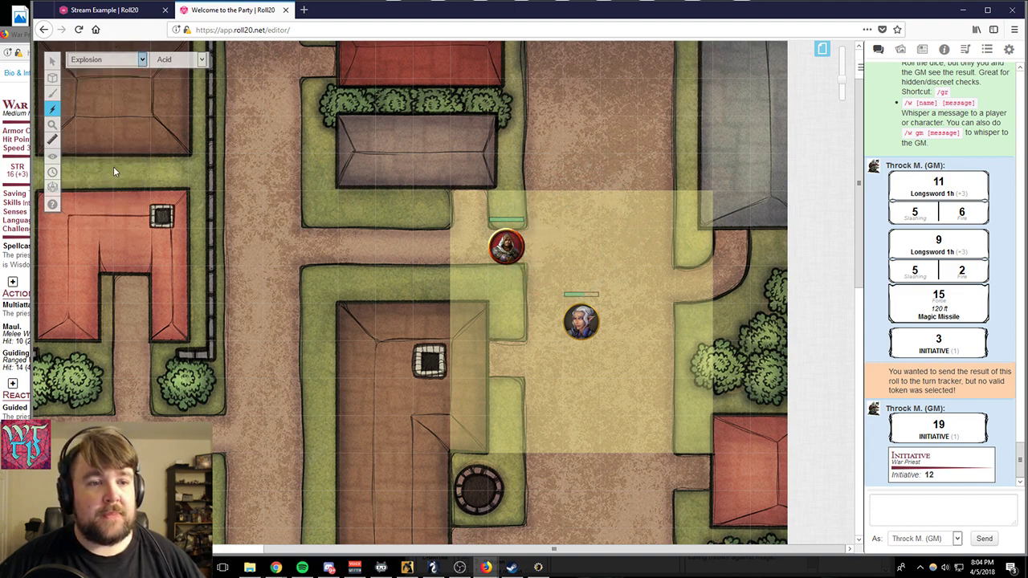
{"action": "left_click", "coordinate": [603, 249]}
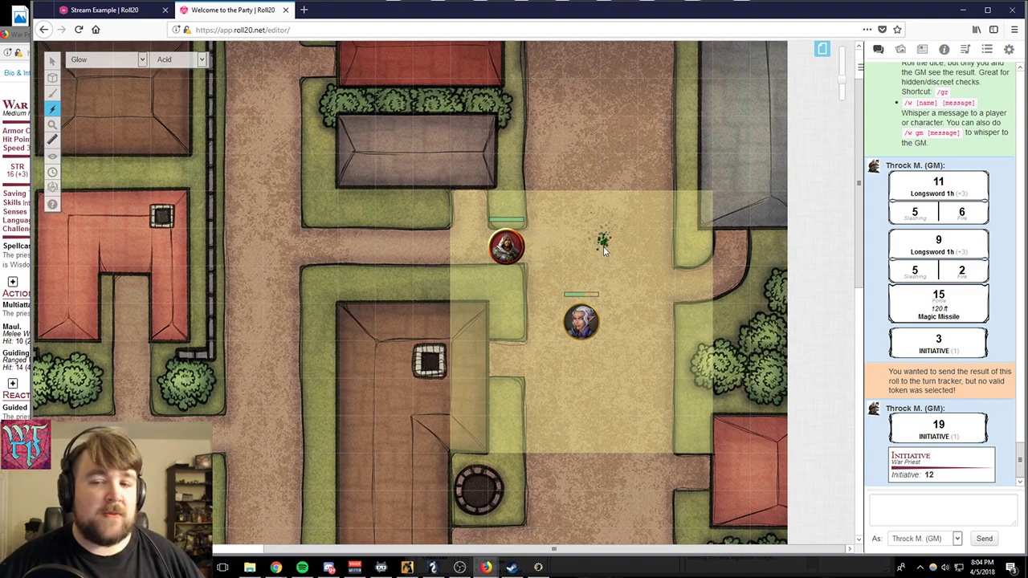
- Play an acid Missile effect starting between the two tokens, just northwest of the white-haired character
{"action": "left_click", "coordinate": [129, 70]}
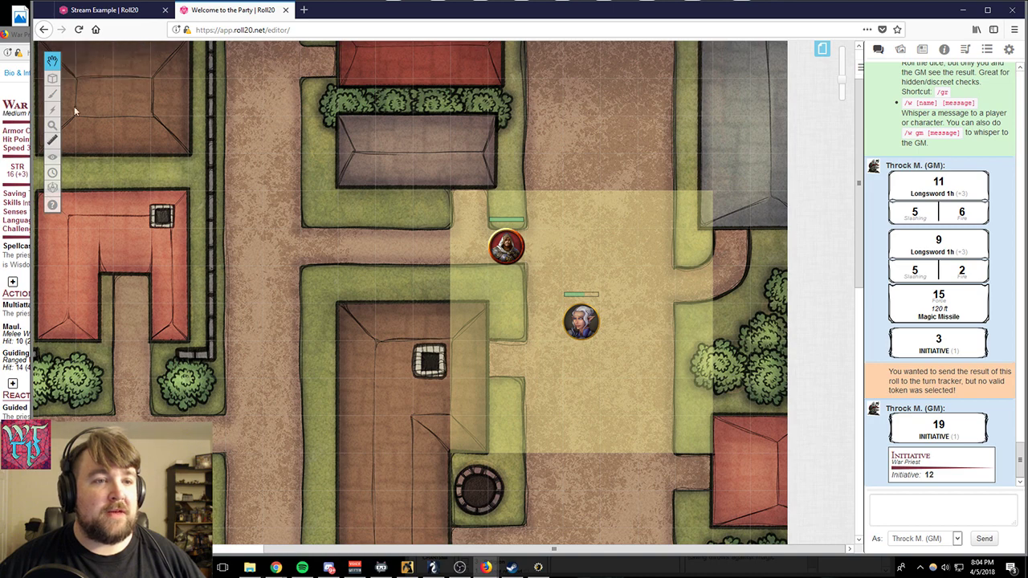
{"action": "left_click", "coordinate": [52, 109]}
{"action": "left_click", "coordinate": [102, 60]}
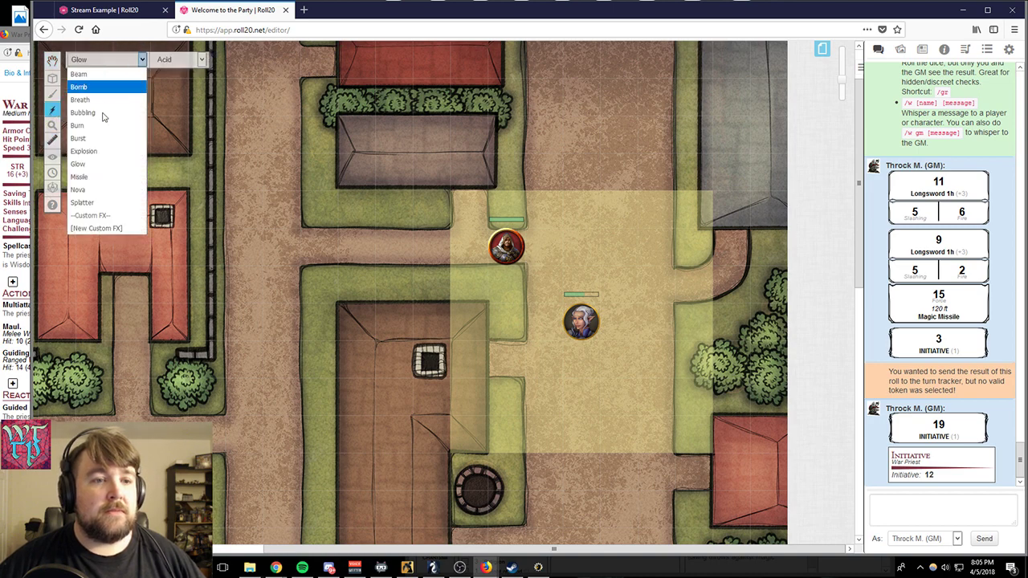
{"action": "left_click", "coordinate": [88, 177]}
{"action": "left_click", "coordinate": [545, 293]}
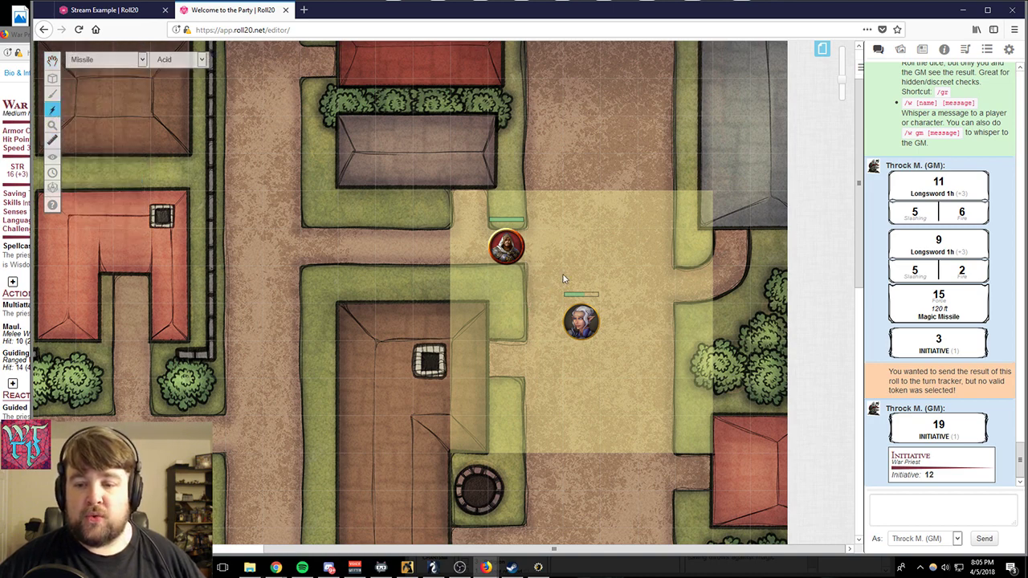
- Play acid Nova effects repeatedly on the road just east of the War Priest
{"action": "left_click", "coordinate": [116, 70]}
{"action": "left_click", "coordinate": [116, 194]}
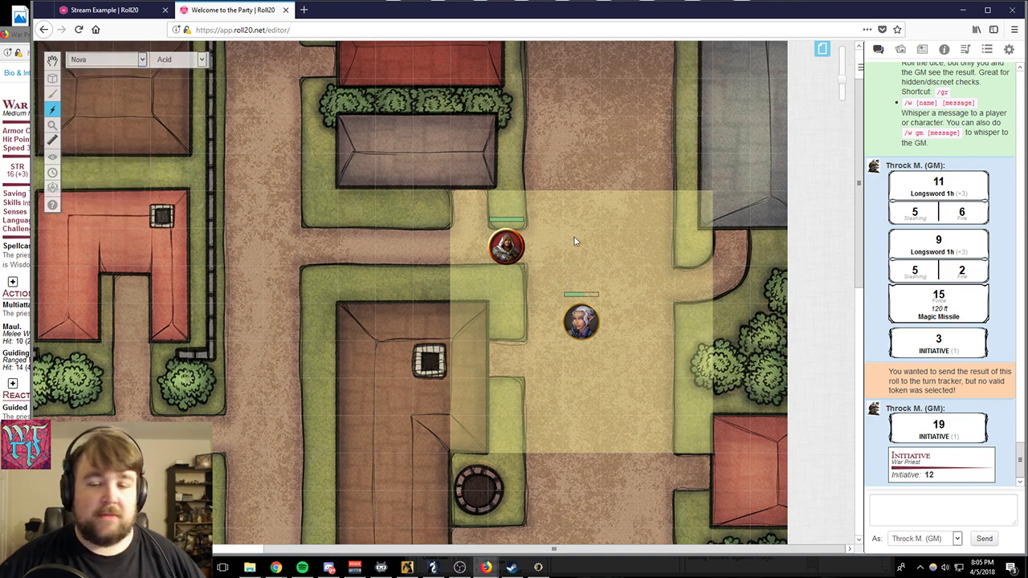
{"action": "left_click", "coordinate": [560, 258]}
{"action": "left_click", "coordinate": [558, 257]}
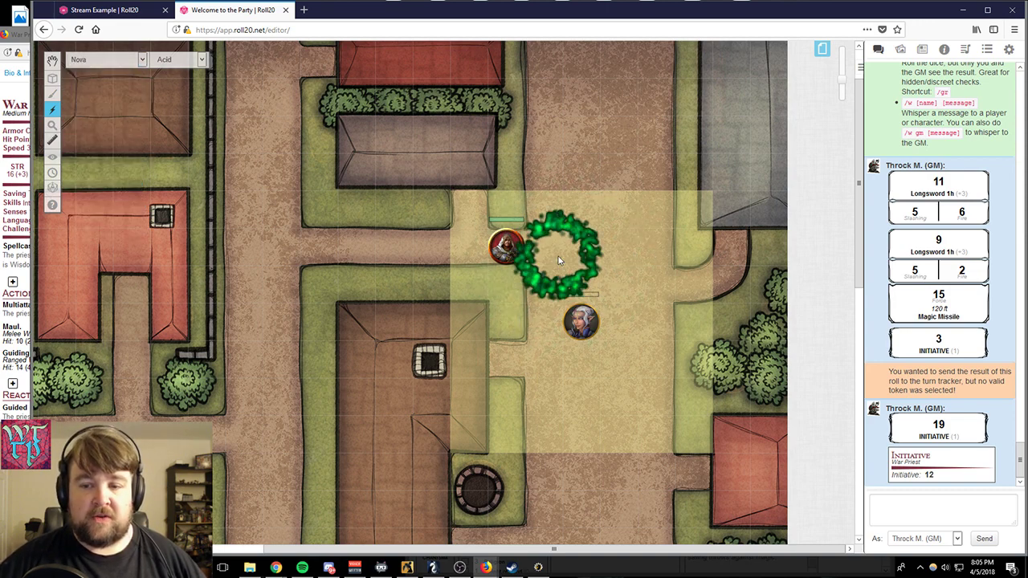
{"action": "left_click", "coordinate": [558, 256]}
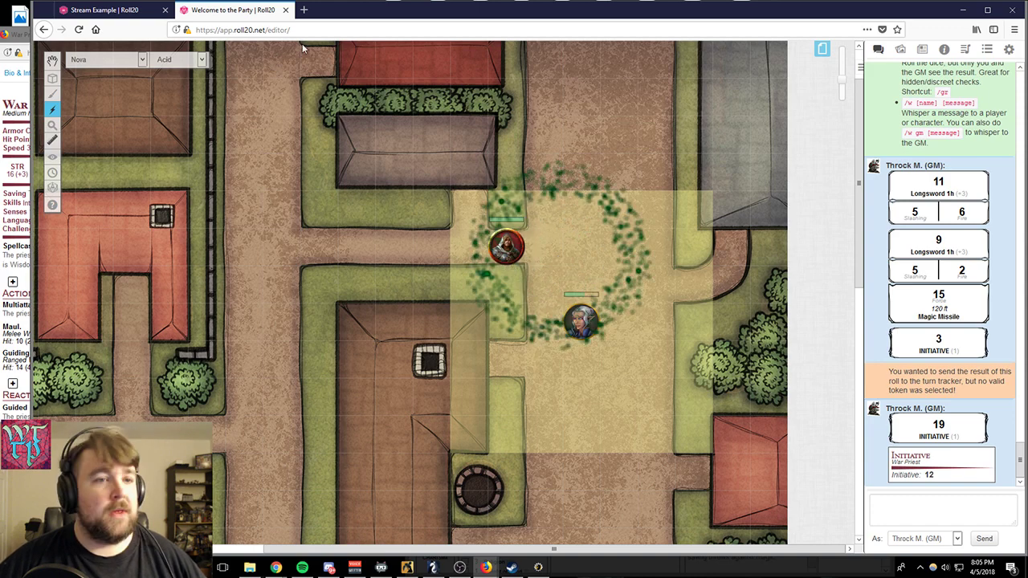
- Play an acid Splatter effect from the road north of the white-haired character toward the southwest
{"action": "left_click", "coordinate": [113, 66]}
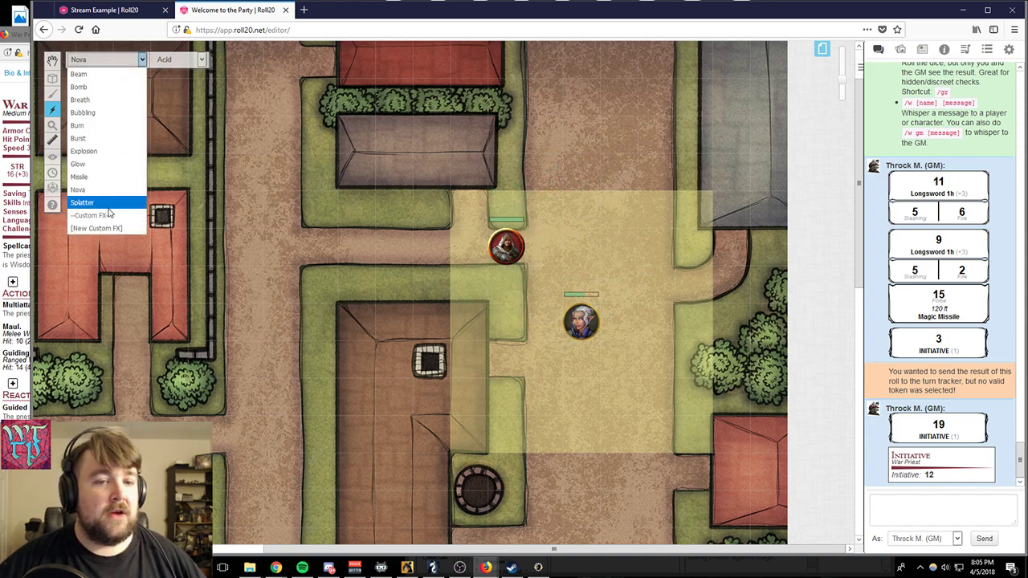
{"action": "left_click", "coordinate": [111, 211]}
{"action": "left_click_drag", "start_coordinate": [573, 262], "coordinate": [466, 297]}
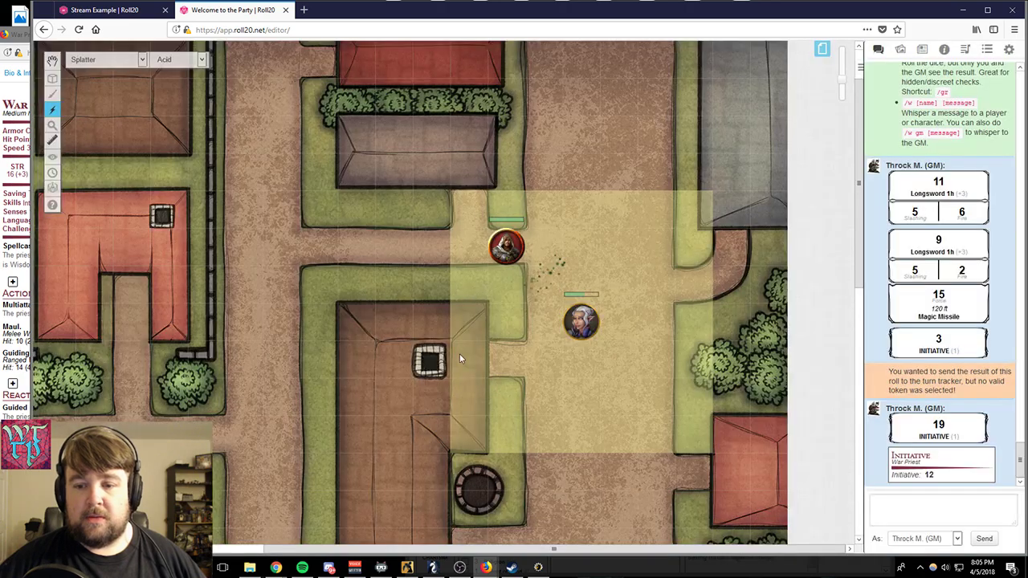
{"action": "left_click", "coordinate": [107, 61]}
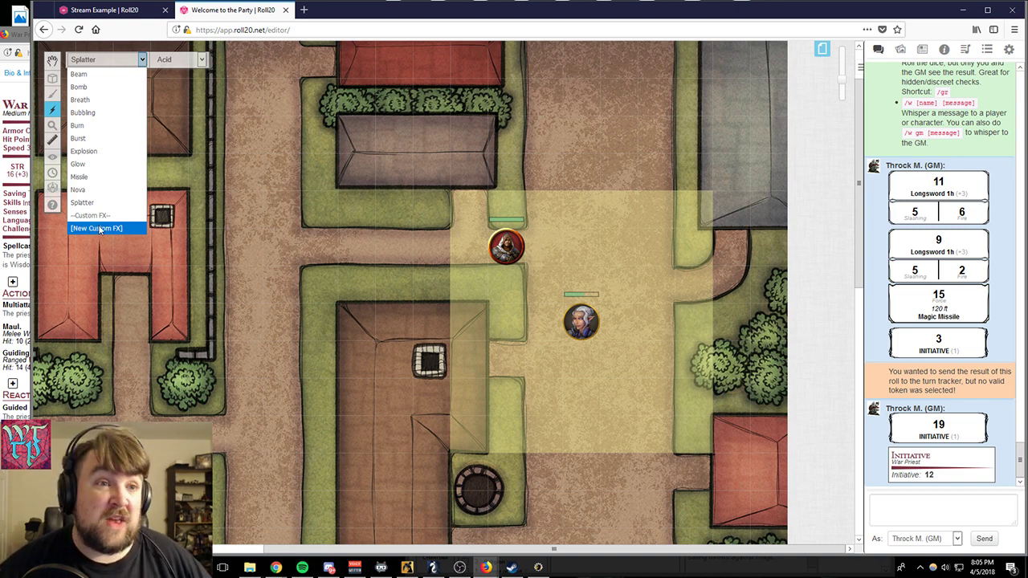
{"action": "left_click", "coordinate": [86, 60]}
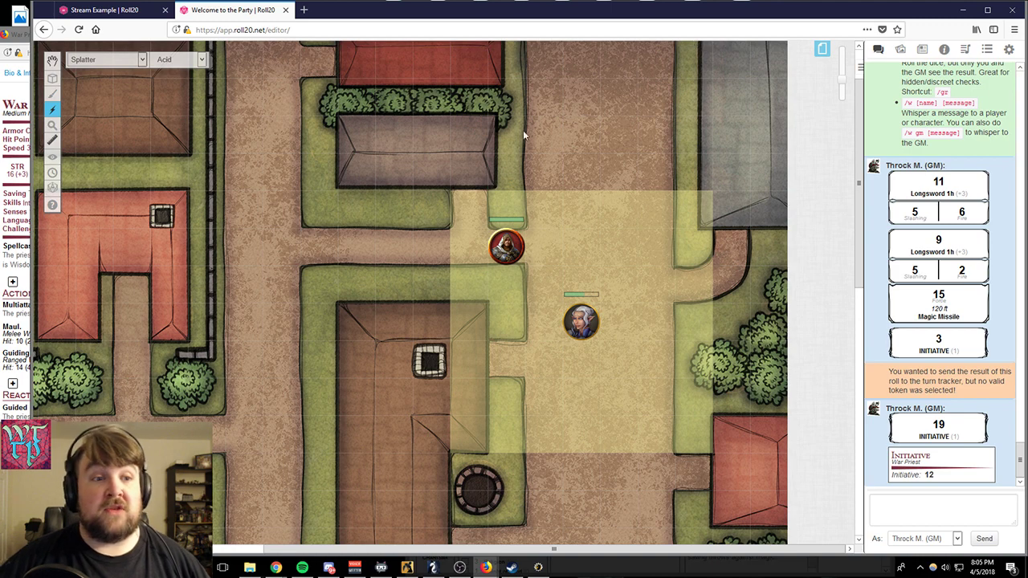
- Measure distances on the map from the white-haired character, including one northeast toward the grey-roofed building
{"action": "left_click", "coordinate": [53, 140]}
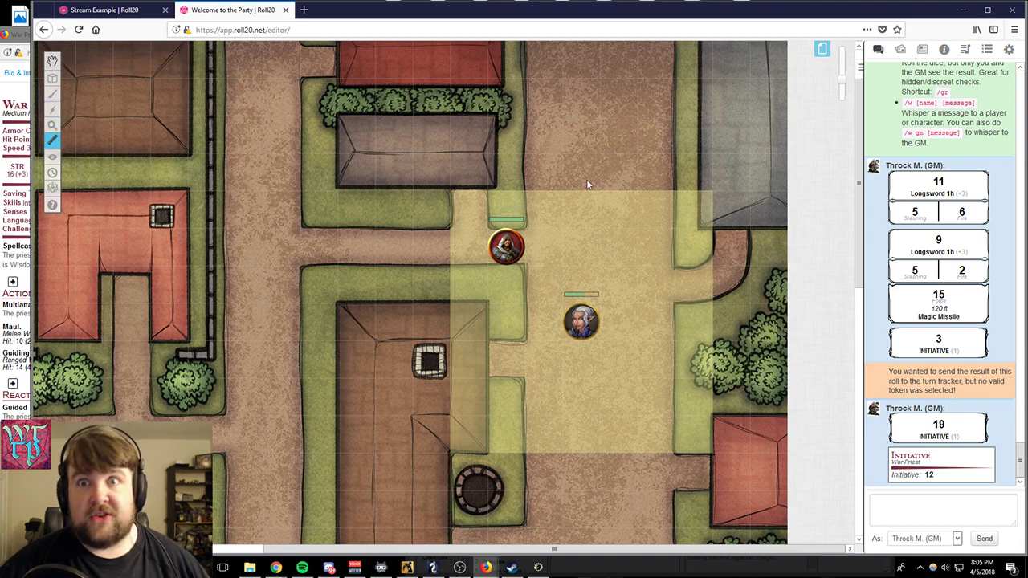
{"action": "mouse_move", "coordinate": [566, 325]}
{"action": "left_mouse_down"}
{"action": "mouse_move", "coordinate": [554, 261]}
{"action": "mouse_move", "coordinate": [450, 189]}
{"action": "mouse_move", "coordinate": [759, 197]}
{"action": "mouse_move", "coordinate": [338, 260]}
{"action": "mouse_move", "coordinate": [510, 159]}
{"action": "mouse_move", "coordinate": [682, 225]}
{"action": "mouse_move", "coordinate": [362, 197]}
{"action": "mouse_move", "coordinate": [409, 360]}
{"action": "mouse_move", "coordinate": [476, 470]}
{"action": "mouse_move", "coordinate": [519, 414]}
{"action": "mouse_move", "coordinate": [483, 494]}
{"action": "mouse_move", "coordinate": [517, 402]}
{"action": "mouse_move", "coordinate": [580, 318]}
{"action": "left_mouse_up"}
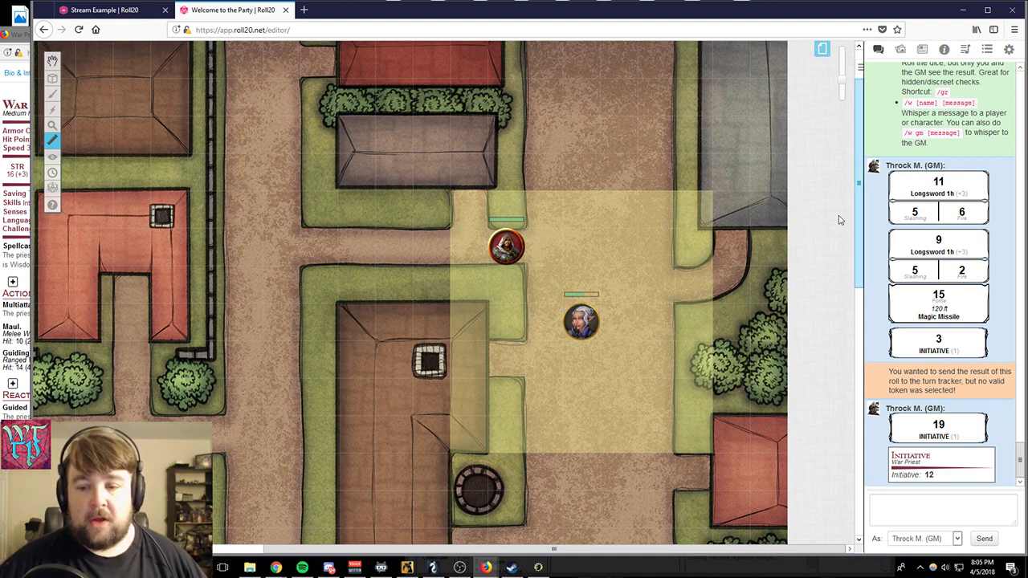
{"action": "left_click_drag", "start_coordinate": [585, 320], "coordinate": [725, 206]}
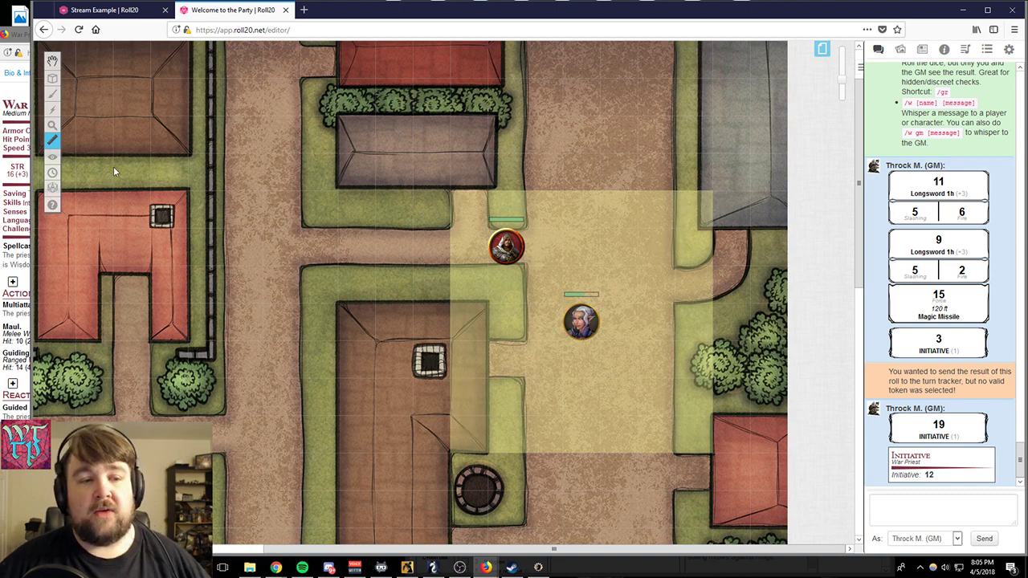
{"action": "mouse_move", "coordinate": [58, 153]}
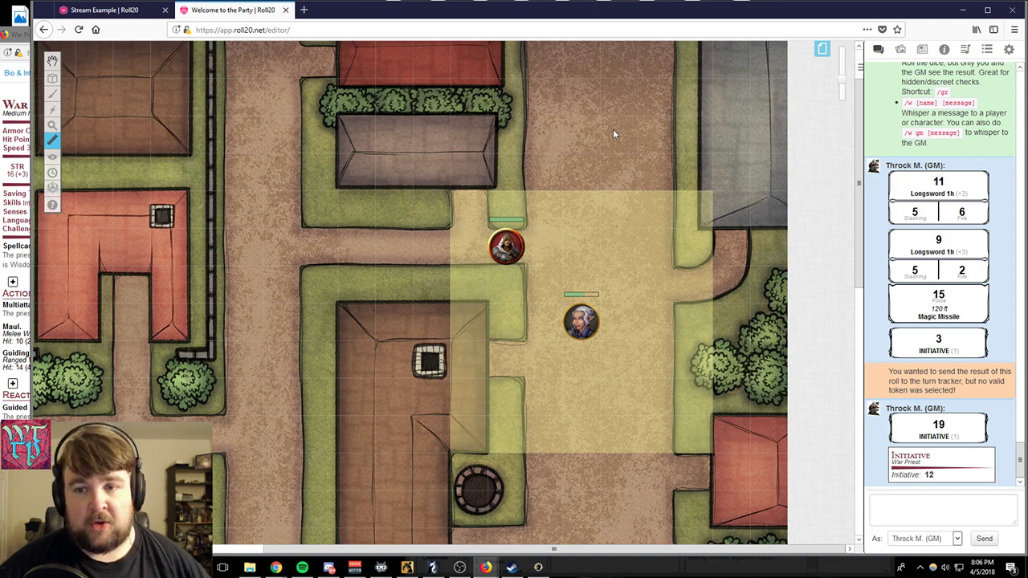
- Set the grid of the page carrying the Players ribbon to full opacity and colour it red
{"action": "left_click", "coordinate": [822, 49]}
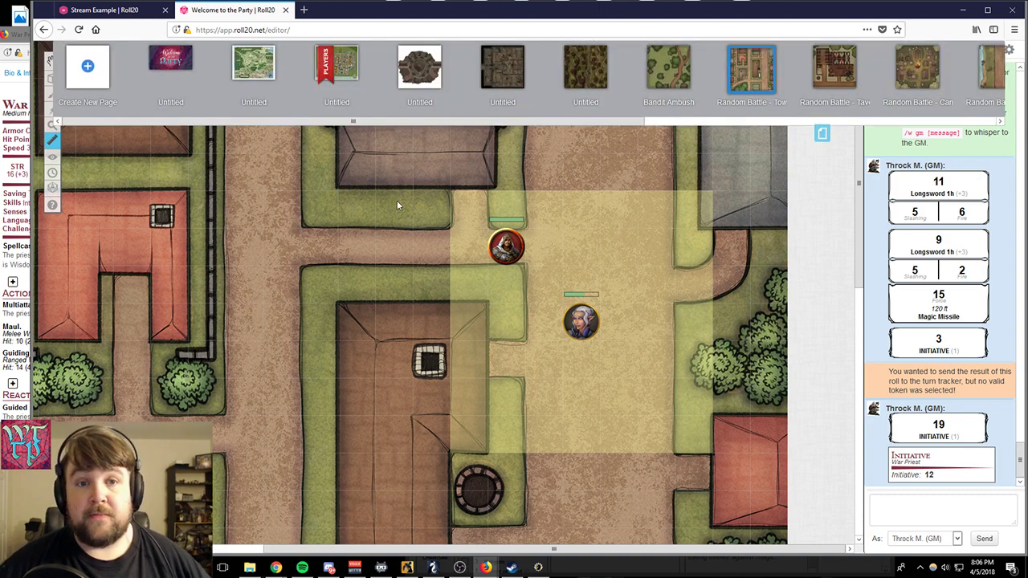
{"action": "left_click", "coordinate": [303, 52]}
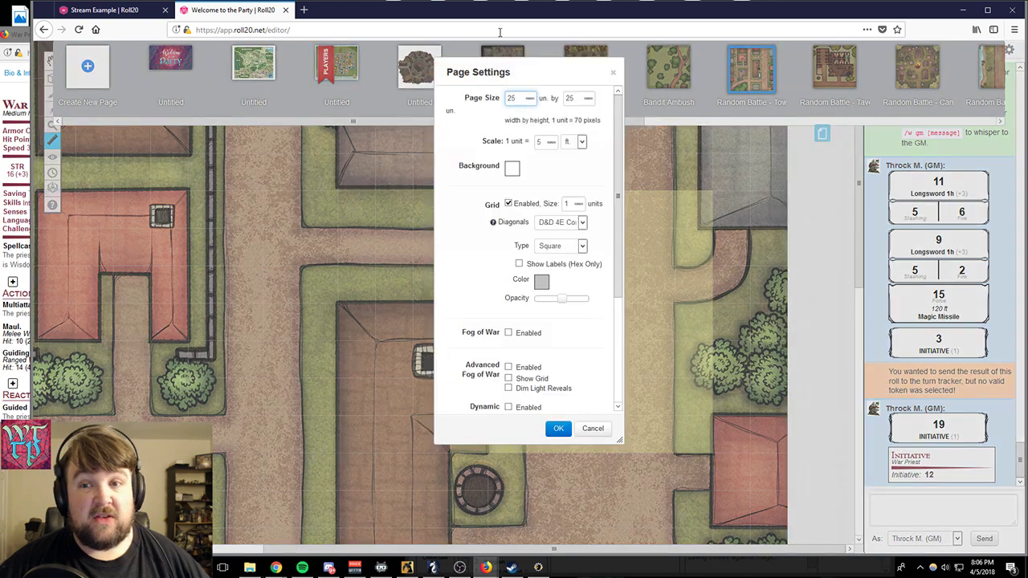
{"action": "left_click_drag", "start_coordinate": [562, 298], "coordinate": [670, 309]}
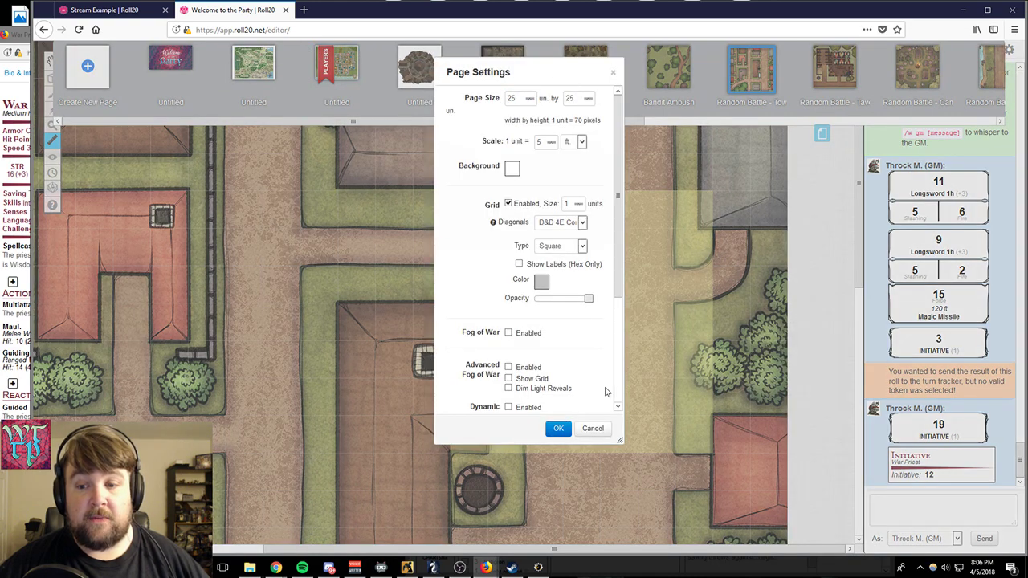
{"action": "left_click", "coordinate": [559, 428]}
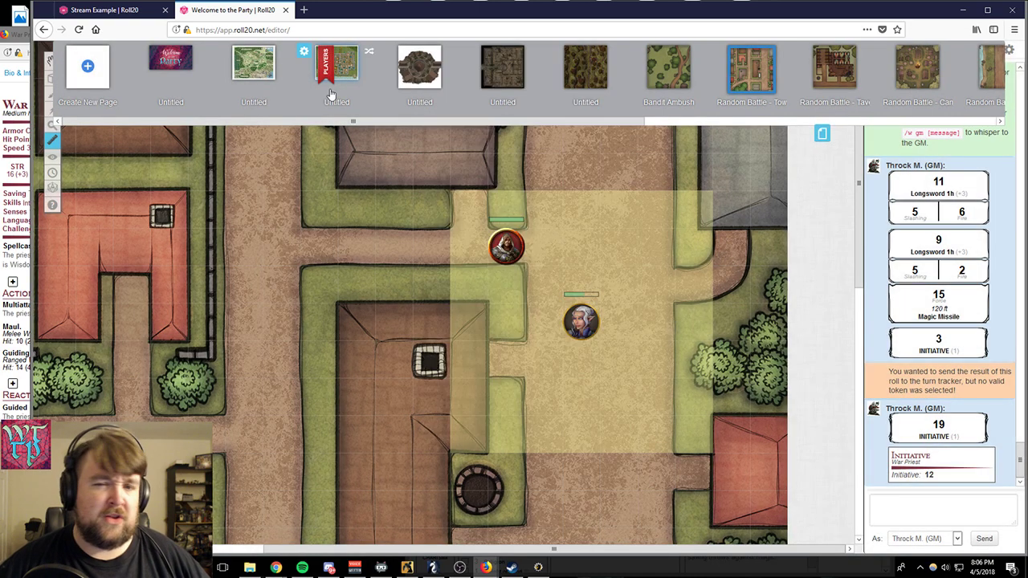
{"action": "left_click", "coordinate": [304, 52]}
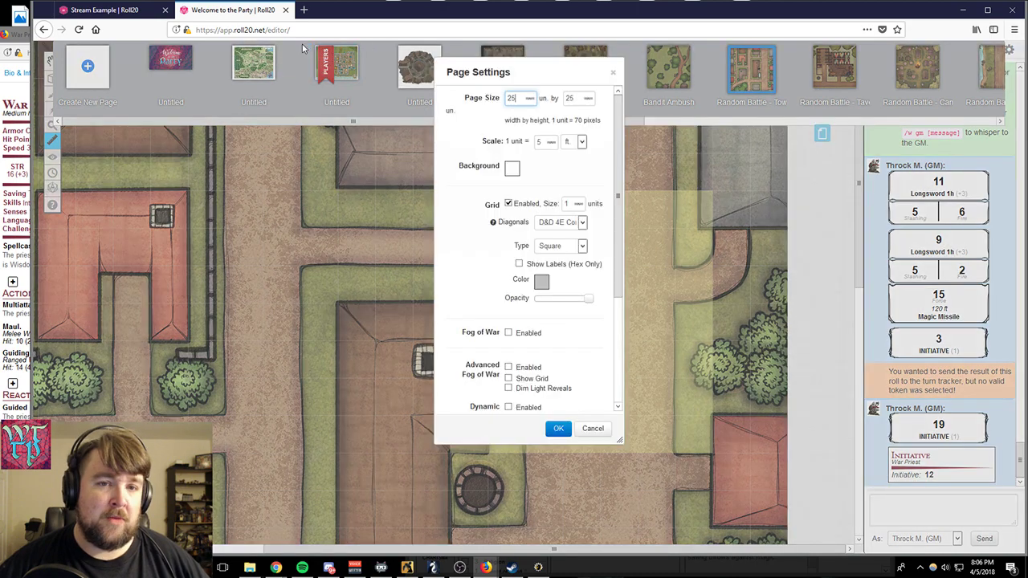
{"action": "left_click", "coordinate": [541, 281]}
{"action": "left_click", "coordinate": [506, 306]}
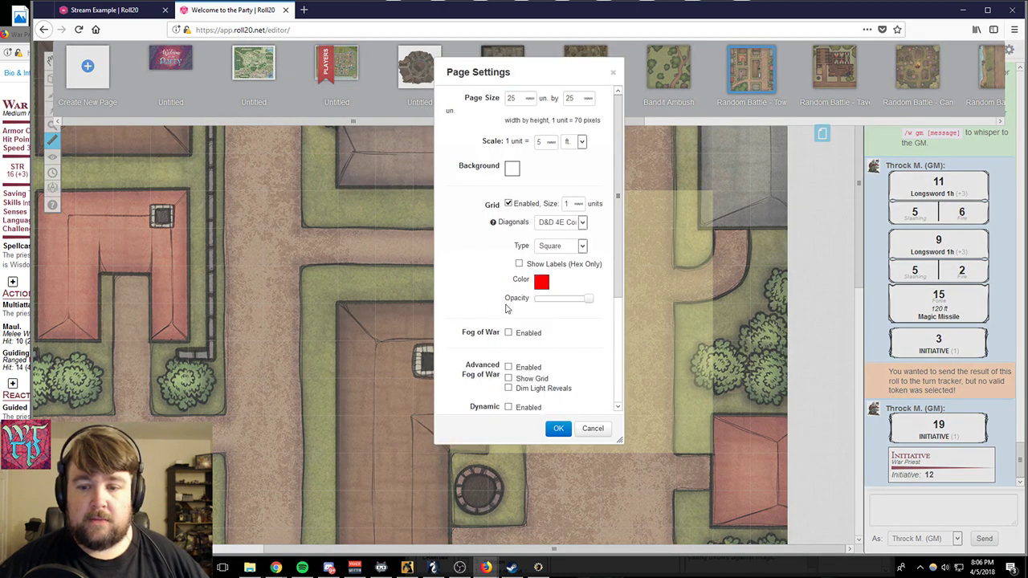
{"action": "left_click", "coordinate": [558, 428]}
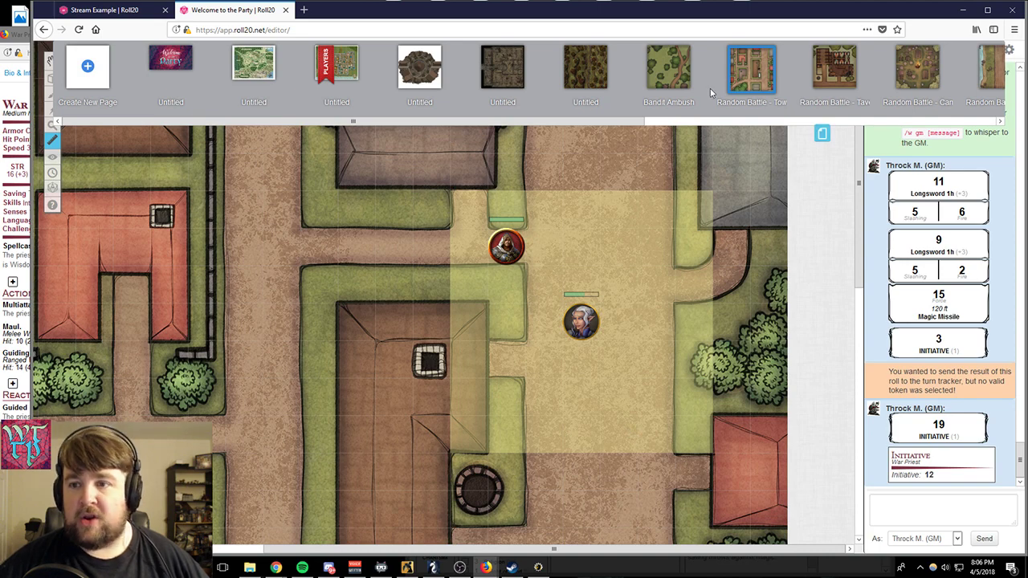
- Set the grid of the current town battle page to red at full opacity
{"action": "left_click", "coordinate": [719, 51]}
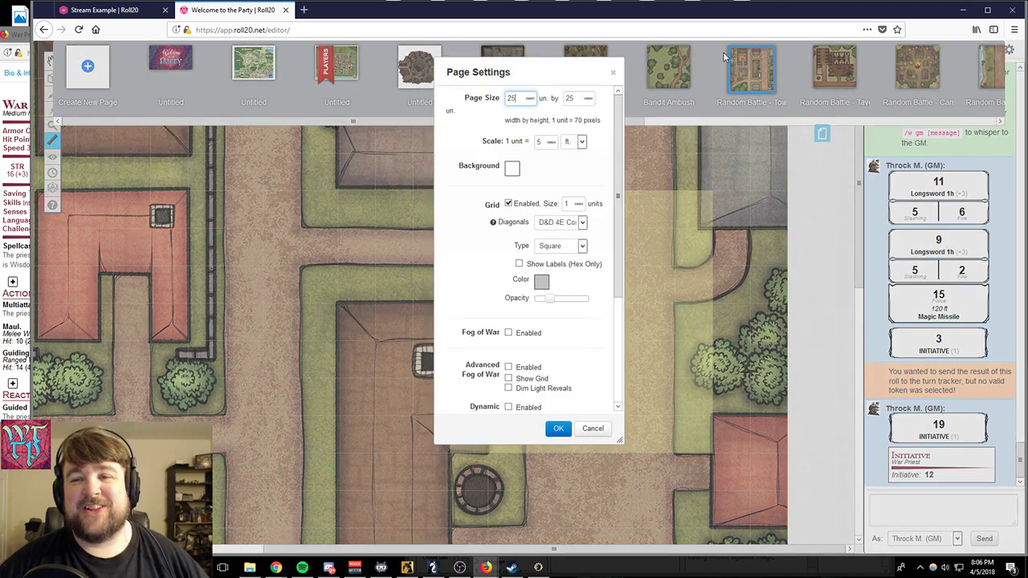
{"action": "left_click", "coordinate": [542, 282]}
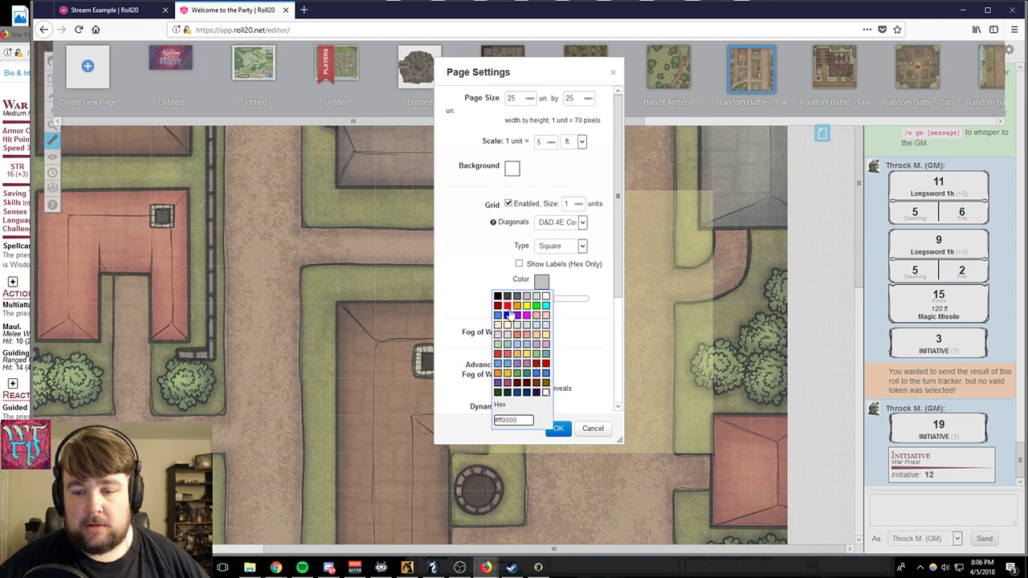
{"action": "left_click", "coordinate": [507, 307]}
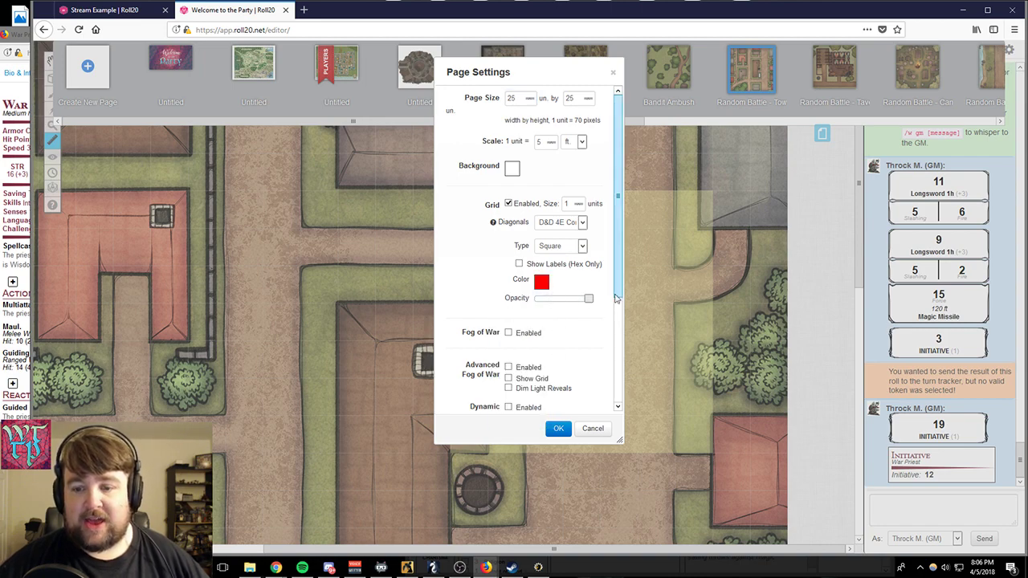
{"action": "left_click", "coordinate": [560, 428]}
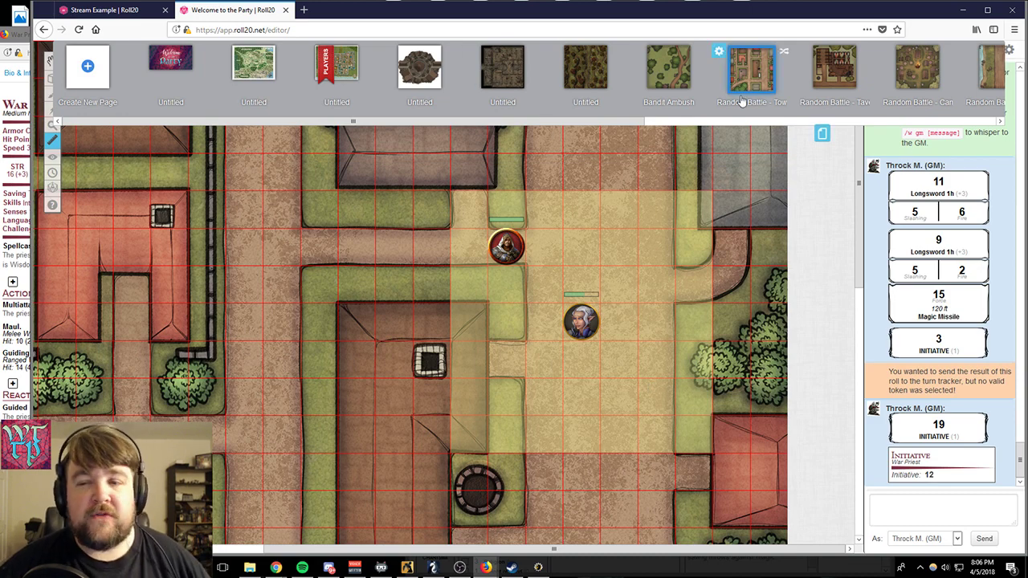
- Set the town battle page's grid to light grey with the opacity slightly below half
{"action": "left_click", "coordinate": [719, 53]}
{"action": "left_click_drag", "start_coordinate": [589, 298], "coordinate": [557, 301]}
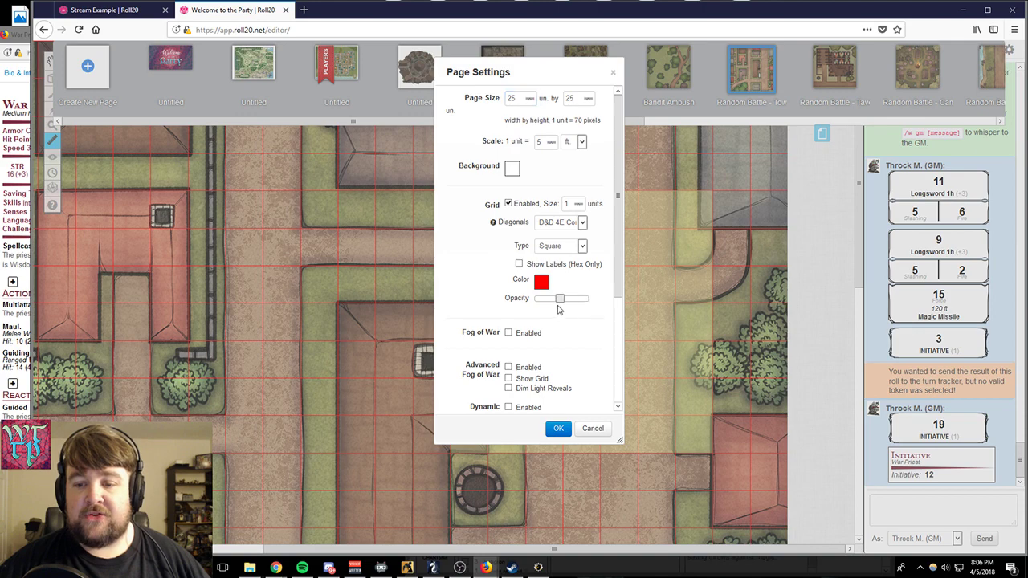
{"action": "left_click", "coordinate": [542, 282]}
{"action": "left_click", "coordinate": [527, 298]}
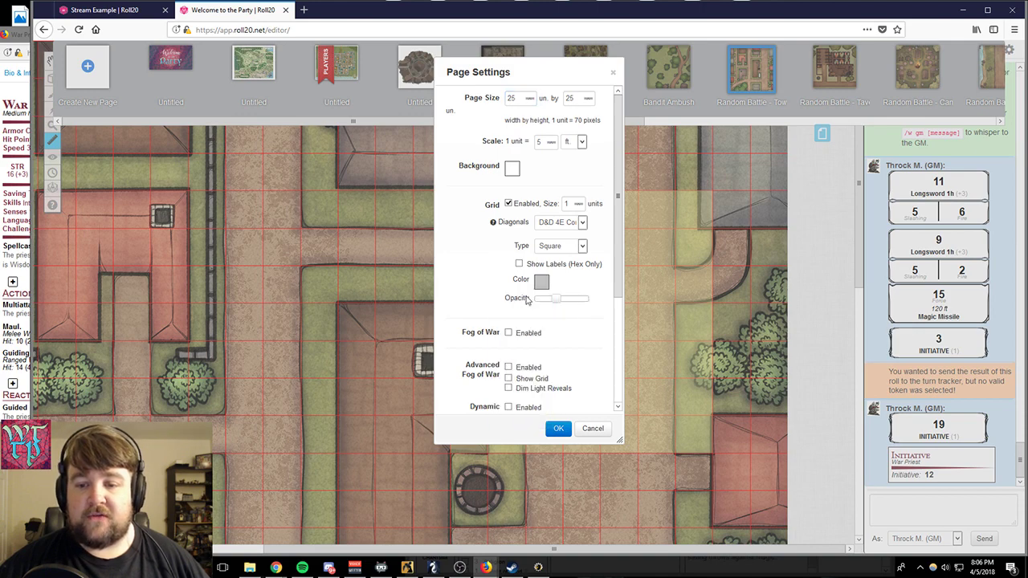
{"action": "left_click", "coordinate": [558, 428]}
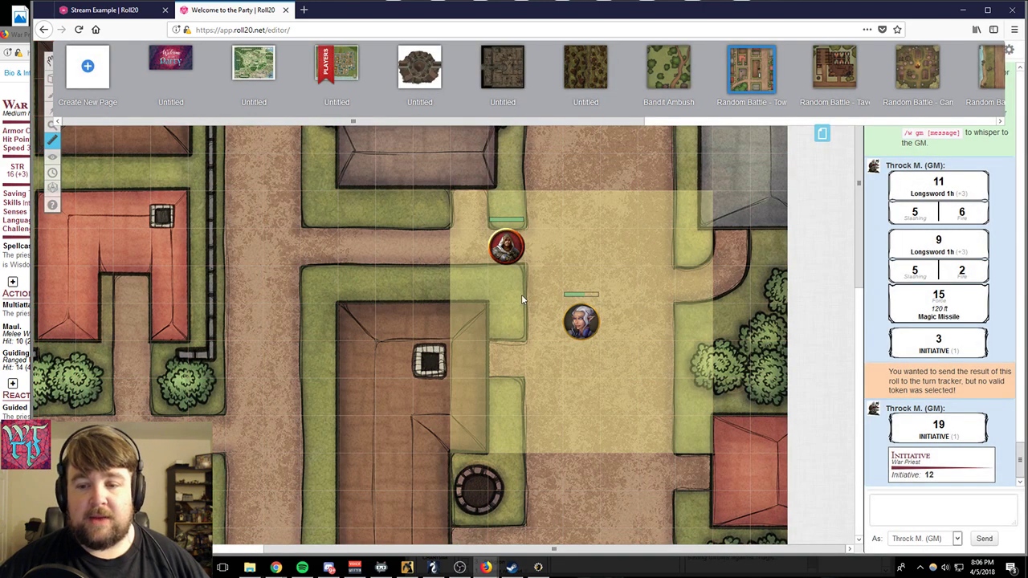
- Close the page list and measure from the white-haired character toward the War Priest and southwest across the brown roof
{"action": "left_click", "coordinate": [821, 131]}
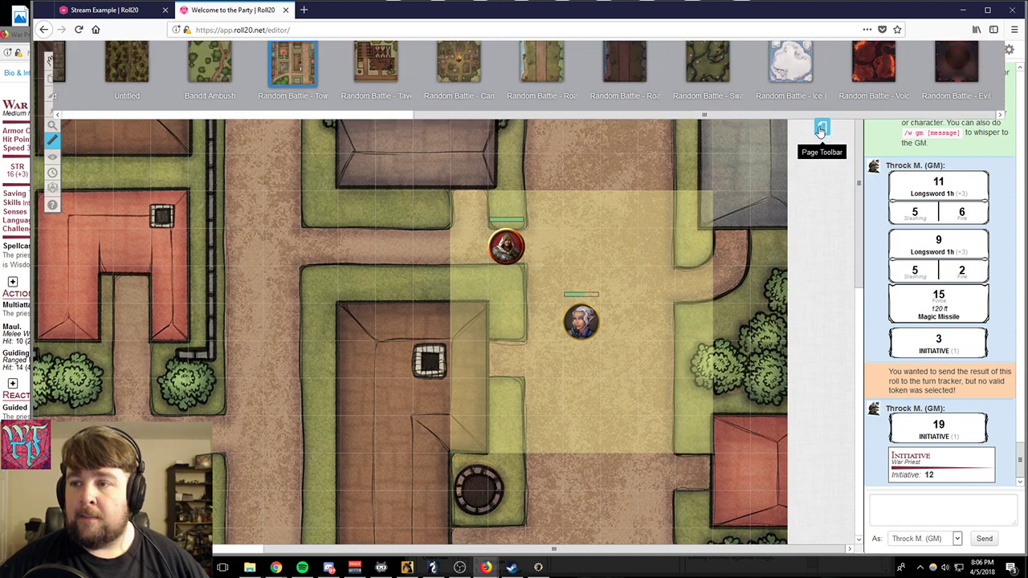
{"action": "left_click", "coordinate": [64, 112]}
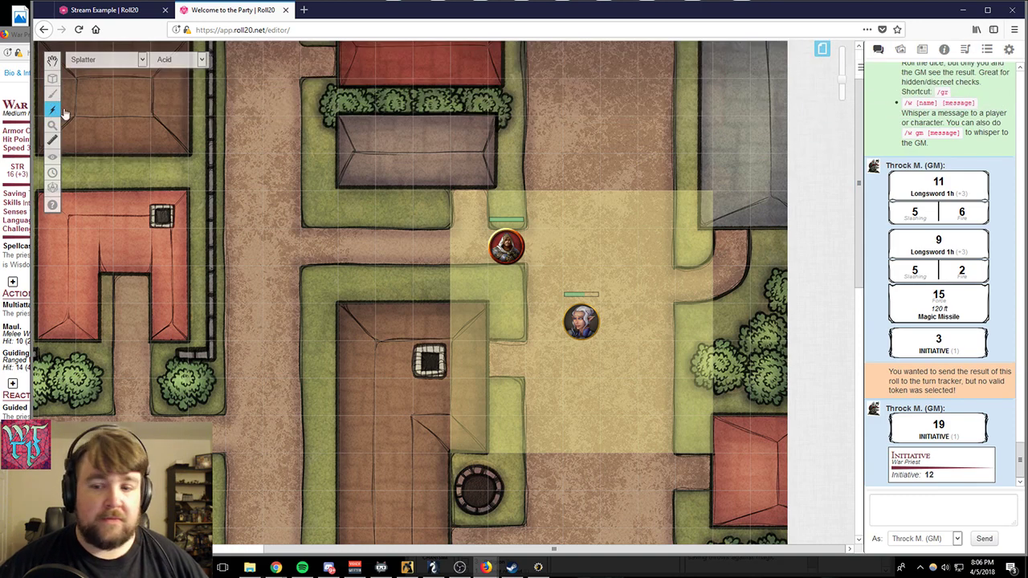
{"action": "left_click", "coordinate": [70, 140]}
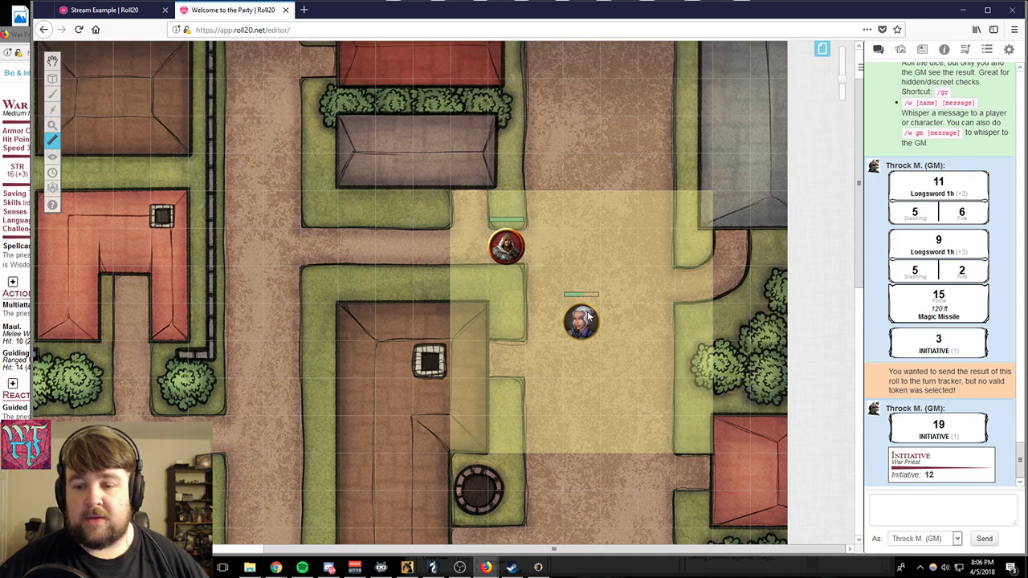
{"action": "left_click_drag", "start_coordinate": [590, 317], "coordinate": [530, 266]}
{"action": "left_click_drag", "start_coordinate": [581, 321], "coordinate": [458, 437]}
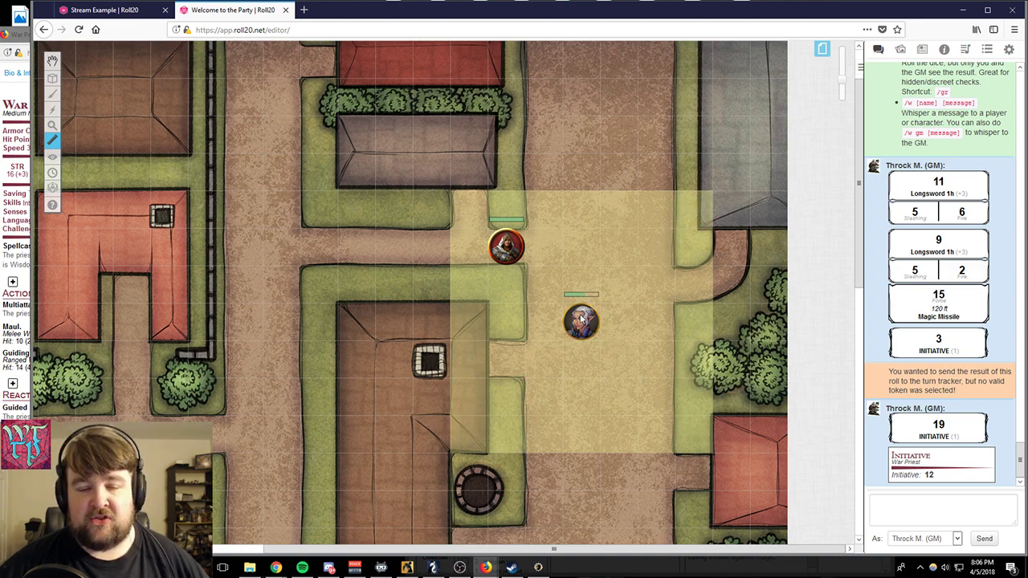
- Move the white-haired character's token one square north
{"action": "mouse_move", "coordinate": [52, 60]}
{"action": "left_click", "coordinate": [95, 54]}
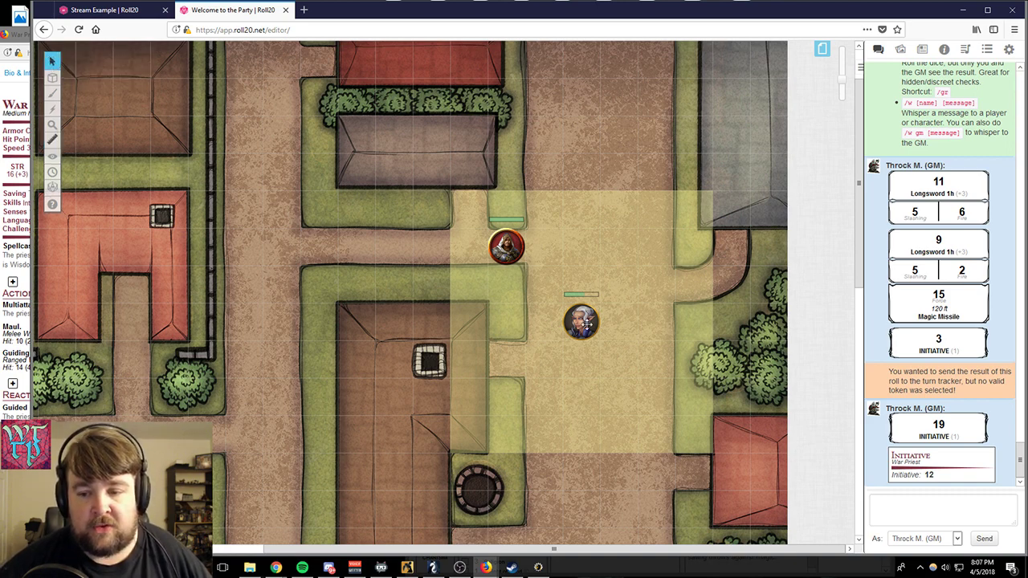
{"action": "left_click_drag", "start_coordinate": [586, 321], "coordinate": [580, 284]}
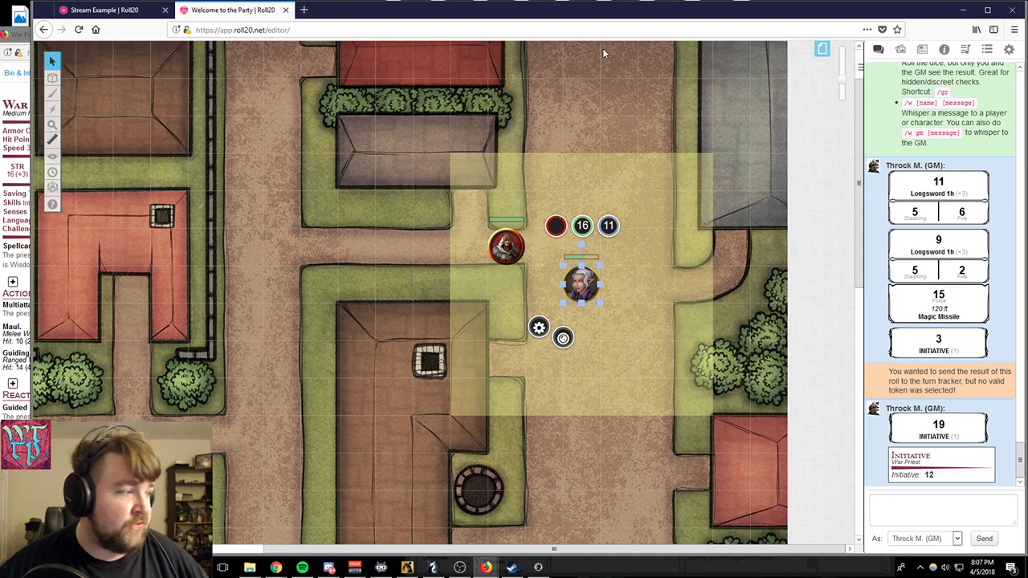
- Enable Fog of War on the current town battle page and close the page list
{"action": "mouse_move", "coordinate": [52, 161]}
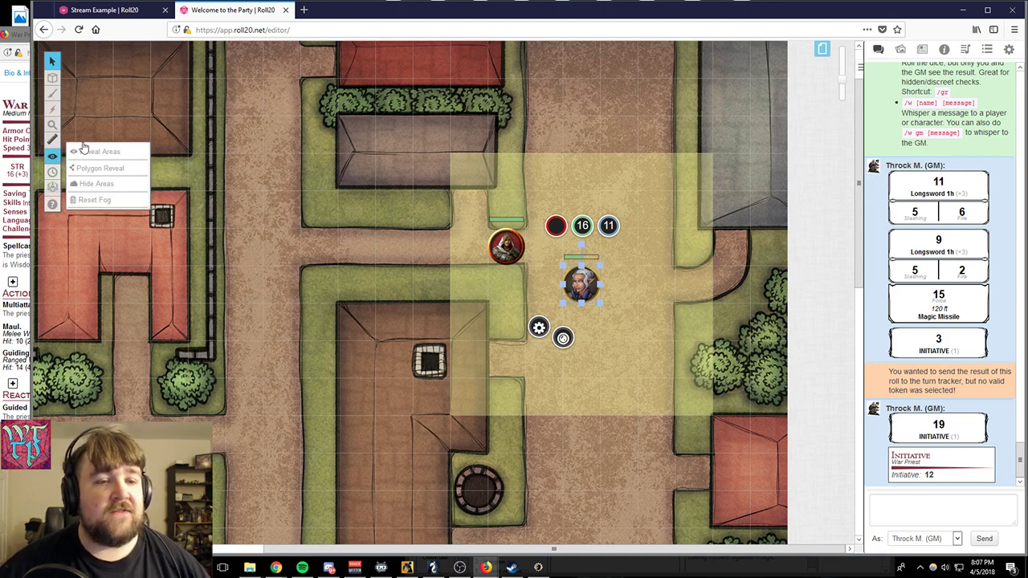
{"action": "left_click", "coordinate": [822, 52]}
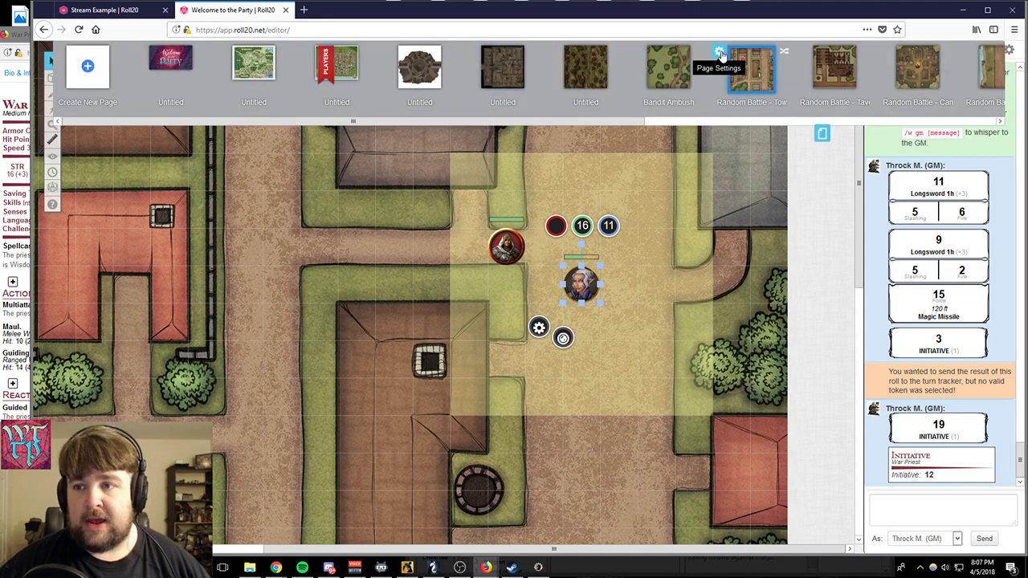
{"action": "left_click", "coordinate": [721, 55]}
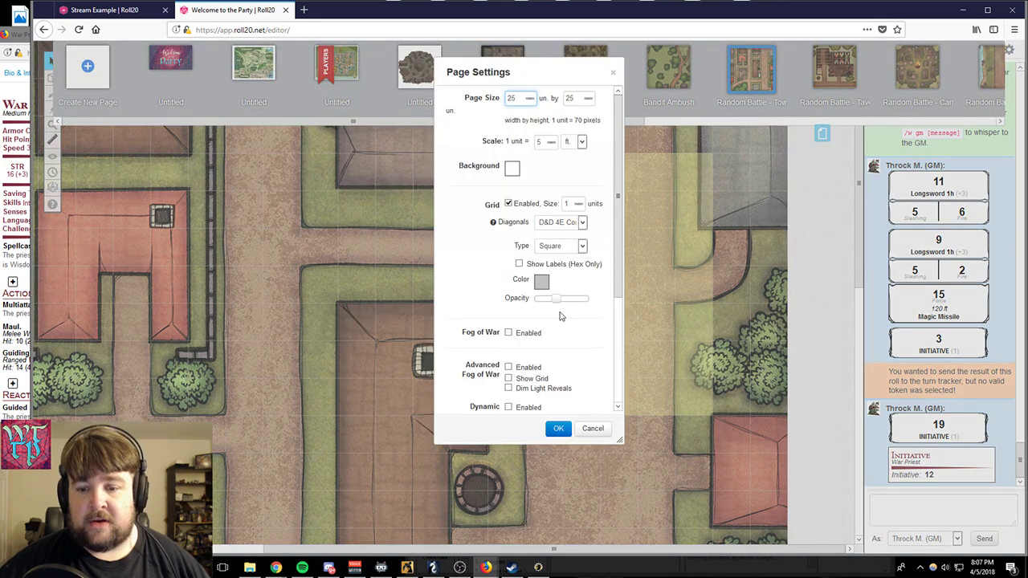
{"action": "left_click", "coordinate": [508, 333]}
{"action": "left_click", "coordinate": [558, 429]}
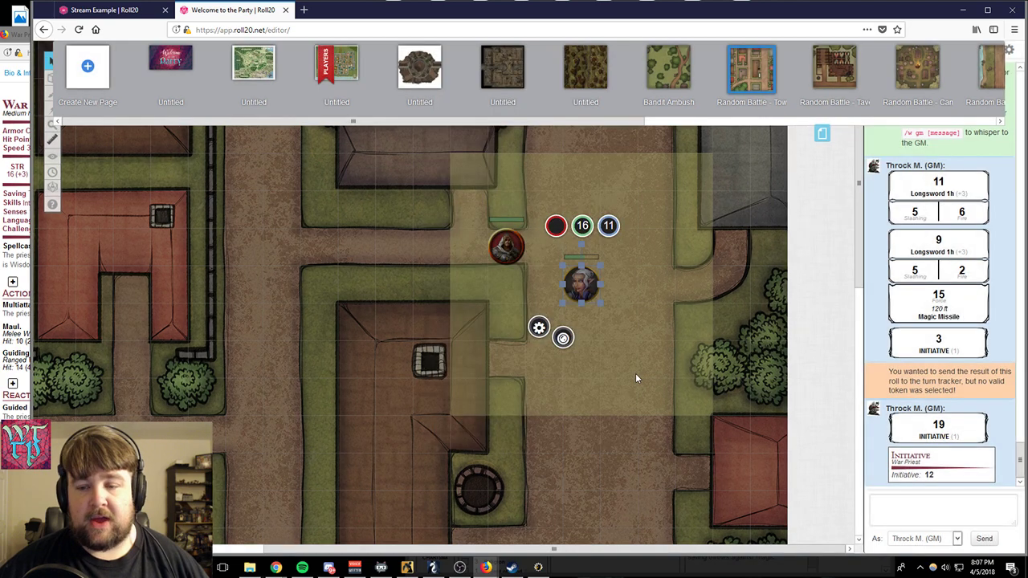
{"action": "left_click", "coordinate": [821, 133]}
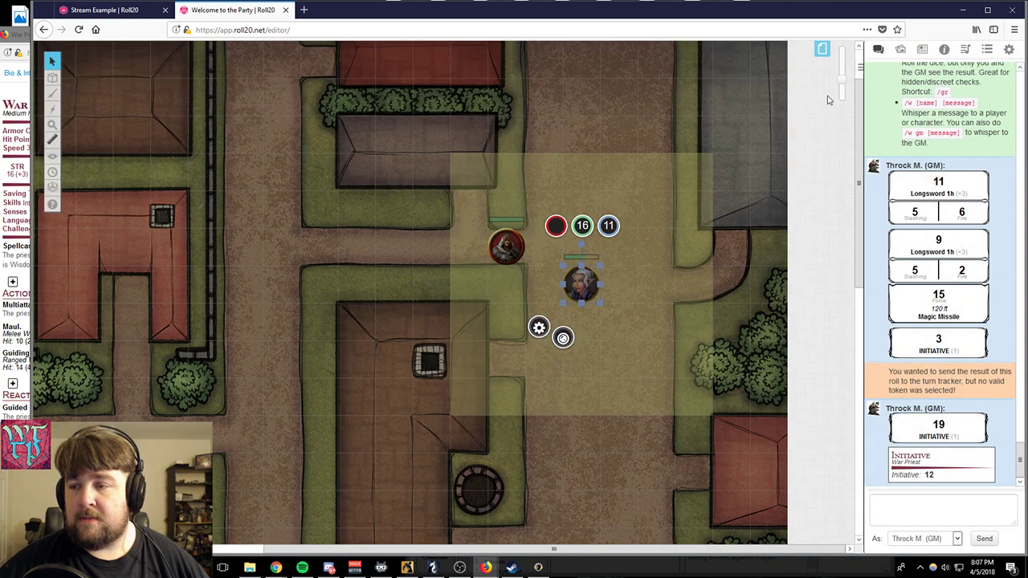
- Reveal a rectangle of fog around the white-haired character and a strip along the north-south road through that token
{"action": "left_click_drag", "start_coordinate": [842, 80], "coordinate": [842, 89]}
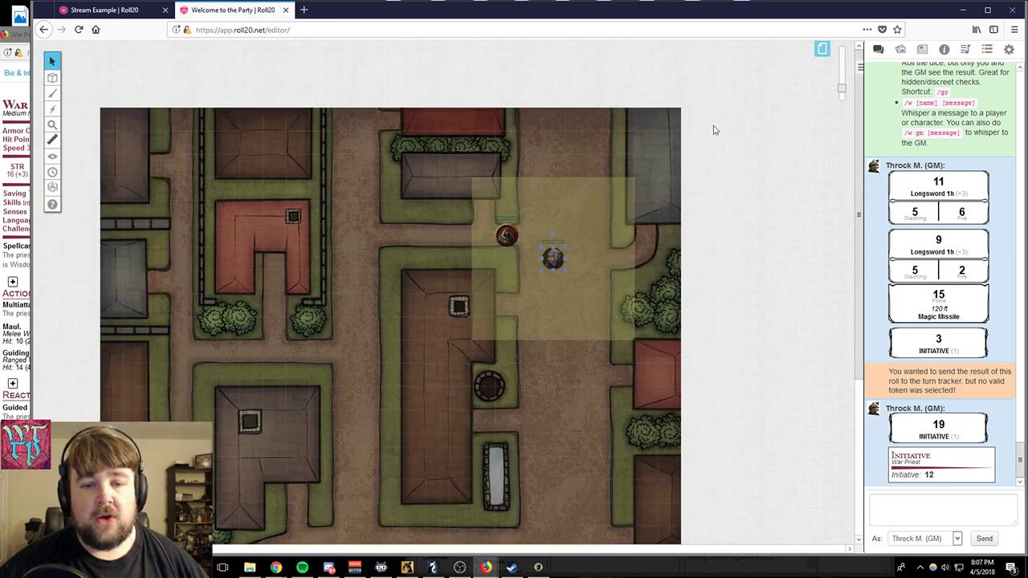
{"action": "left_click", "coordinate": [552, 257]}
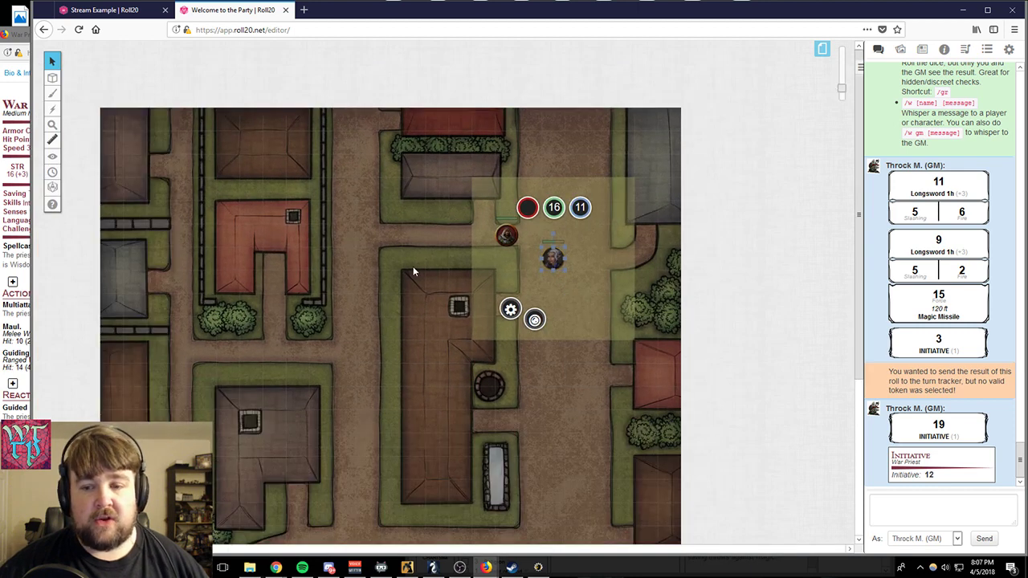
{"action": "left_click", "coordinate": [552, 257]}
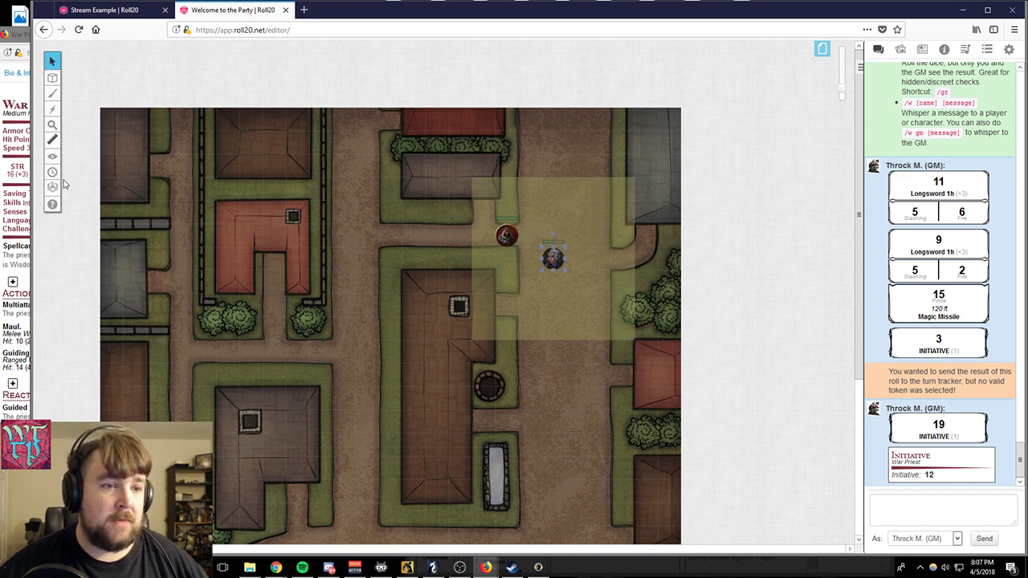
{"action": "mouse_move", "coordinate": [53, 157]}
{"action": "left_click", "coordinate": [90, 152]}
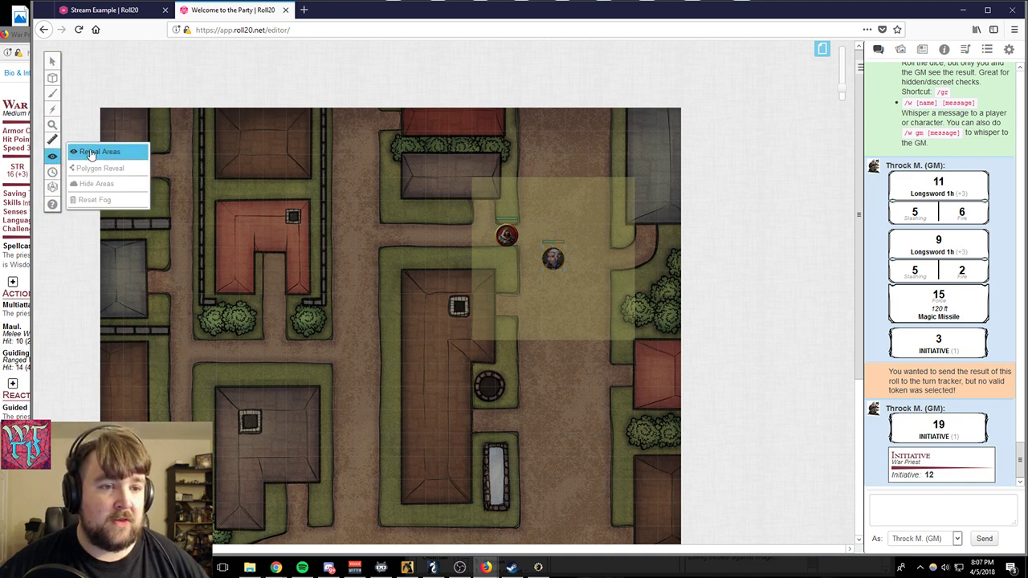
{"action": "left_click_drag", "start_coordinate": [523, 218], "coordinate": [633, 368]}
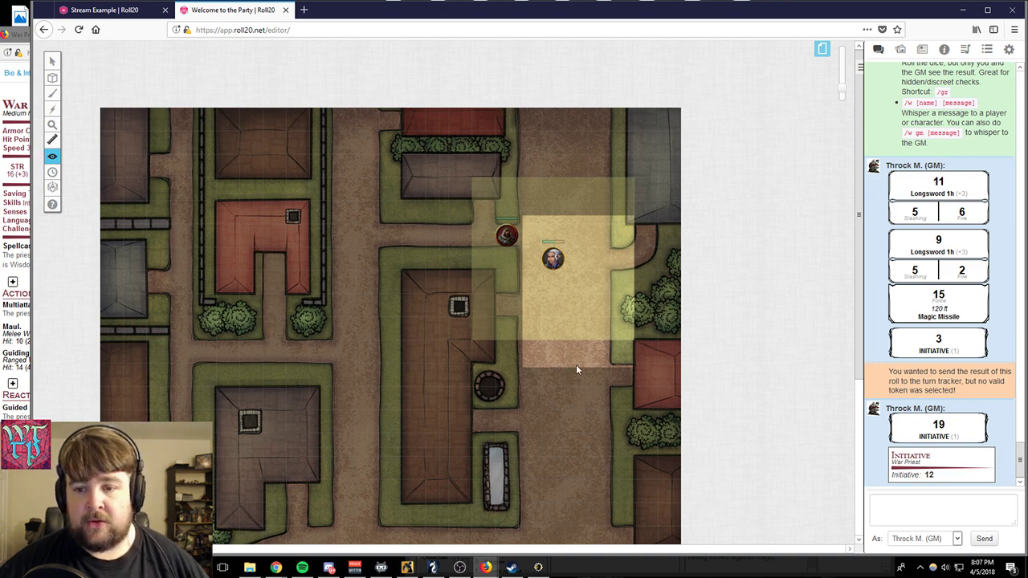
{"action": "left_click_drag", "start_coordinate": [522, 548], "coordinate": [644, 111]}
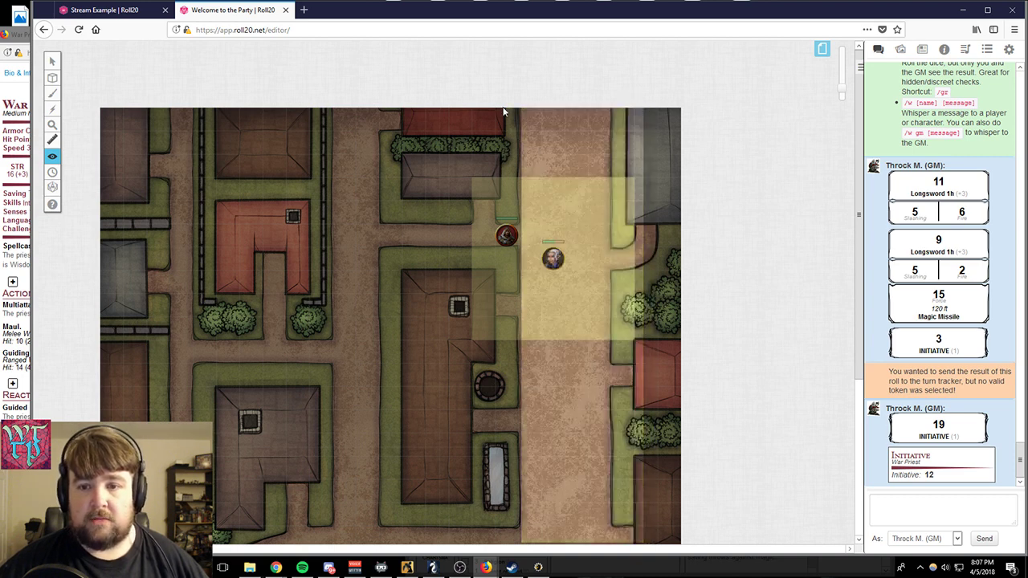
- Reveal the fog over the full north-south road, the side street west of the War Priest, and the lane east of the road
{"action": "left_click_drag", "start_coordinate": [494, 107], "coordinate": [551, 552]}
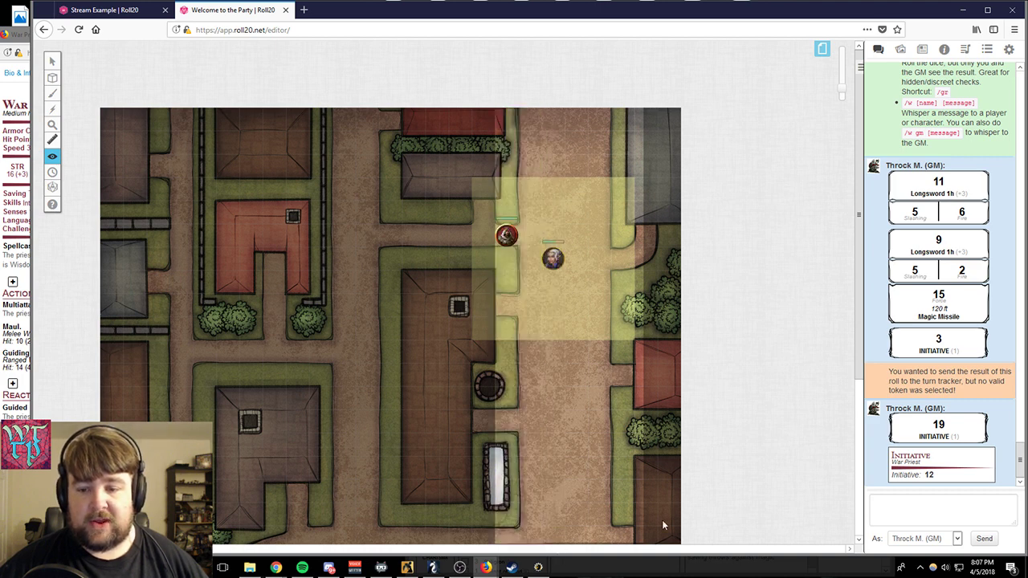
{"action": "left_click_drag", "start_coordinate": [326, 224], "coordinate": [542, 276]}
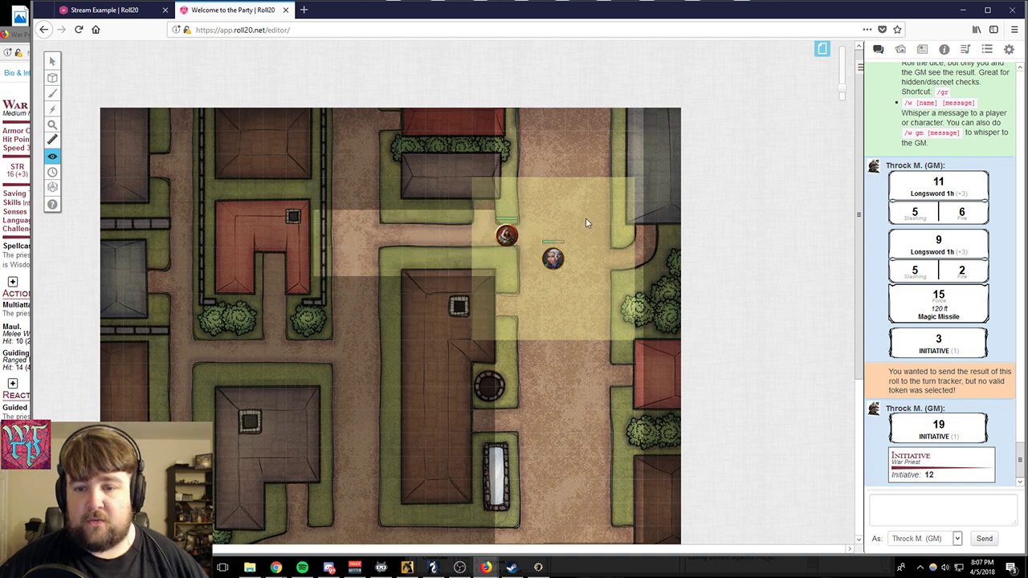
{"action": "left_click_drag", "start_coordinate": [585, 218], "coordinate": [677, 350]}
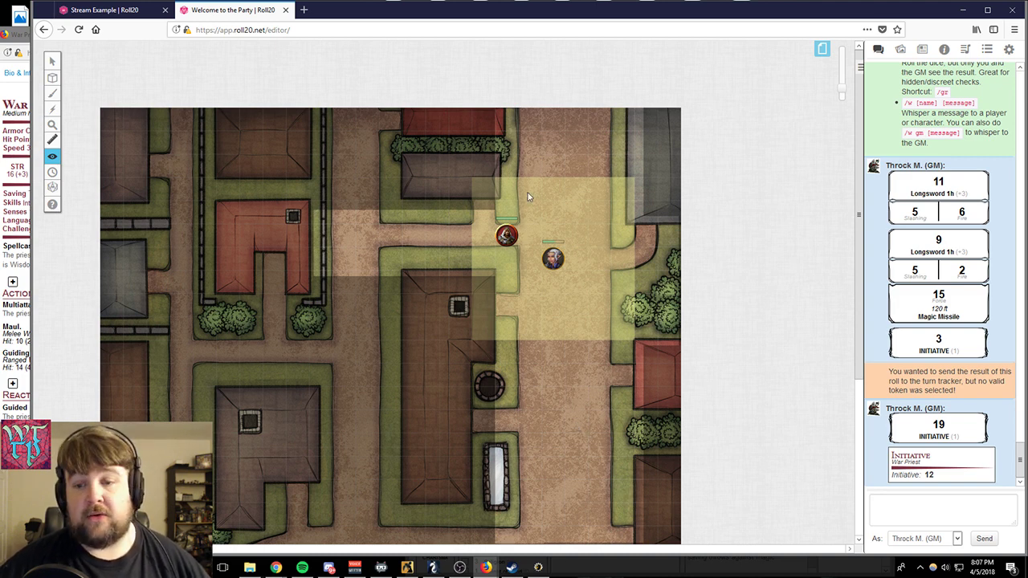
- Reveal the fog along the parallel western road and over the U-shaped red-roofed building beside it
{"action": "left_click_drag", "start_coordinate": [307, 123], "coordinate": [393, 249]}
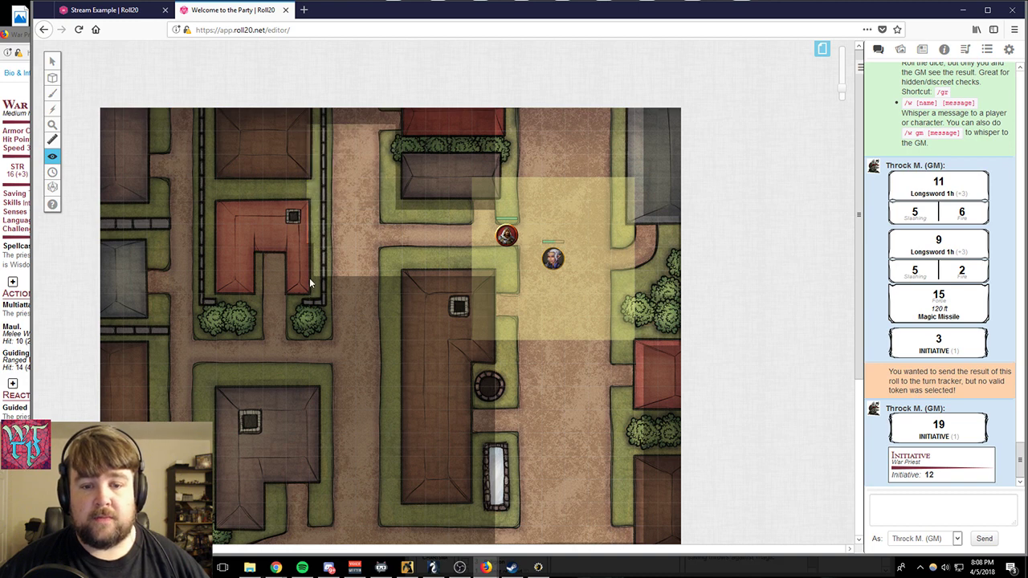
{"action": "left_click_drag", "start_coordinate": [310, 278], "coordinate": [412, 483]}
{"action": "left_click_drag", "start_coordinate": [215, 196], "coordinate": [350, 337]}
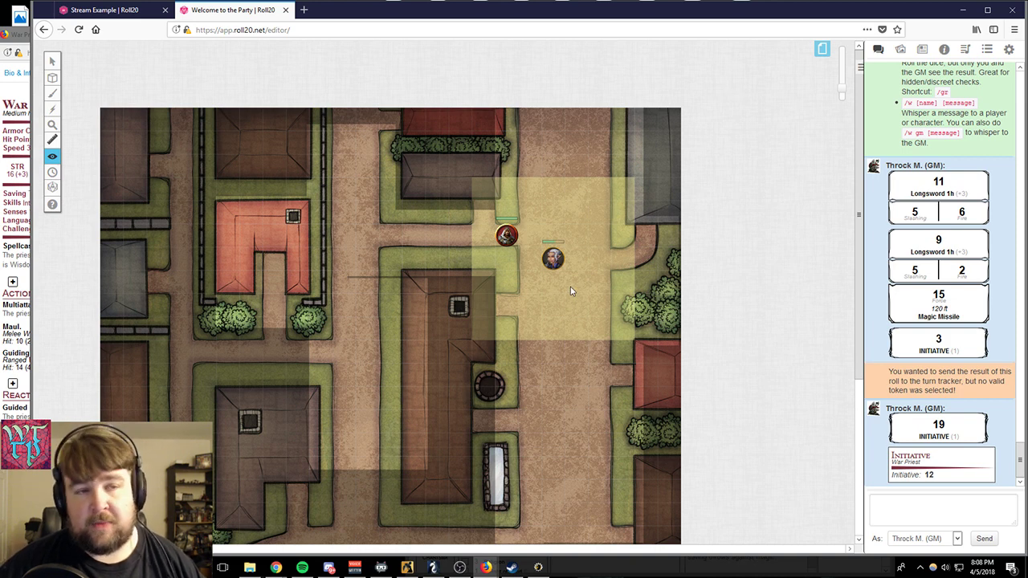
- Ping the white-haired character's token, view it close up beside the War Priest, and clear the selection
{"action": "left_click", "coordinate": [53, 61]}
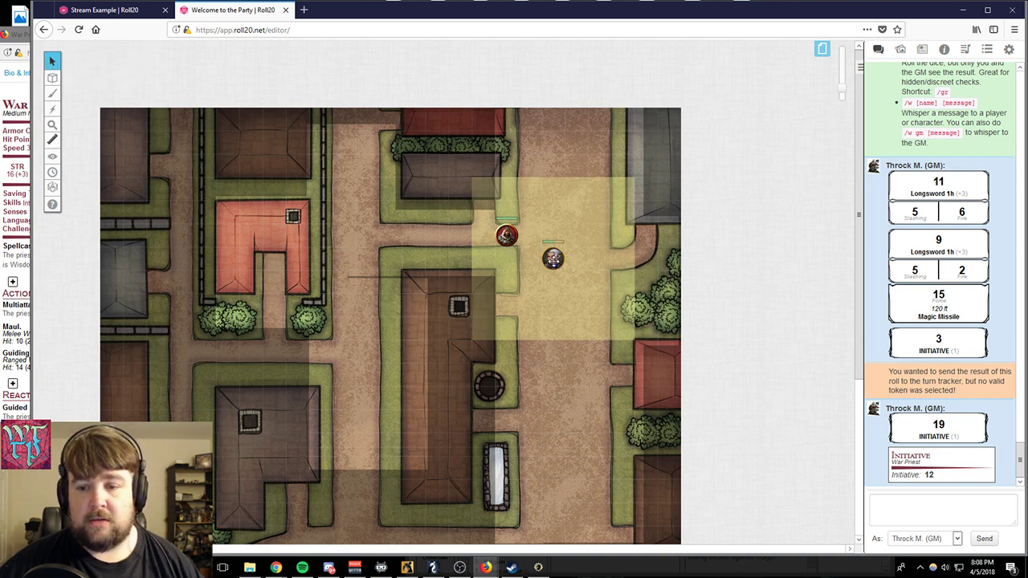
{"action": "left_click", "coordinate": [552, 258]}
{"action": "left_click", "coordinate": [553, 259]}
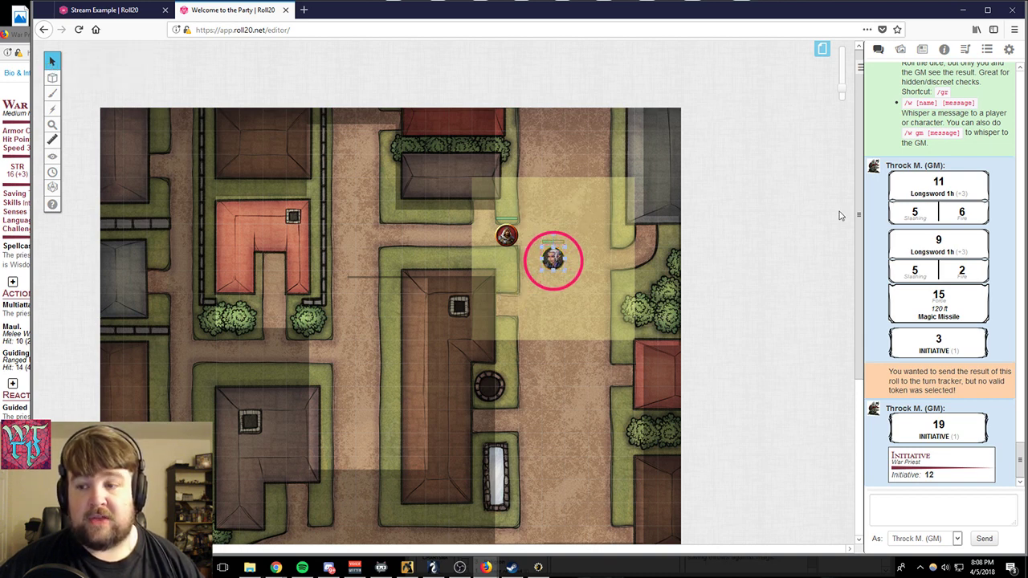
{"action": "left_click_drag", "start_coordinate": [842, 89], "coordinate": [841, 62]}
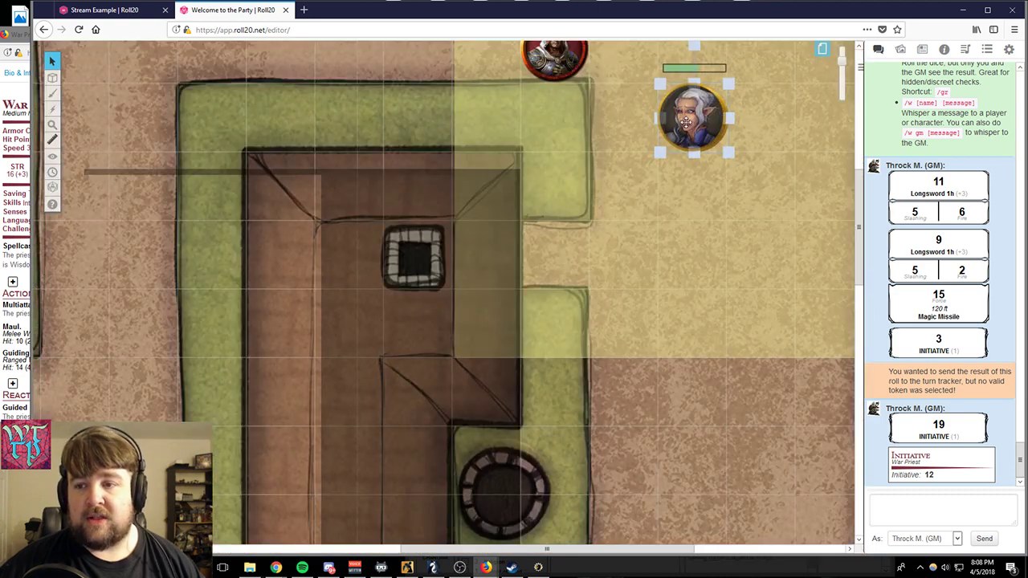
{"action": "left_click", "coordinate": [689, 119], "text": "shift"}
{"action": "left_click_drag", "start_coordinate": [686, 122], "coordinate": [463, 278]}
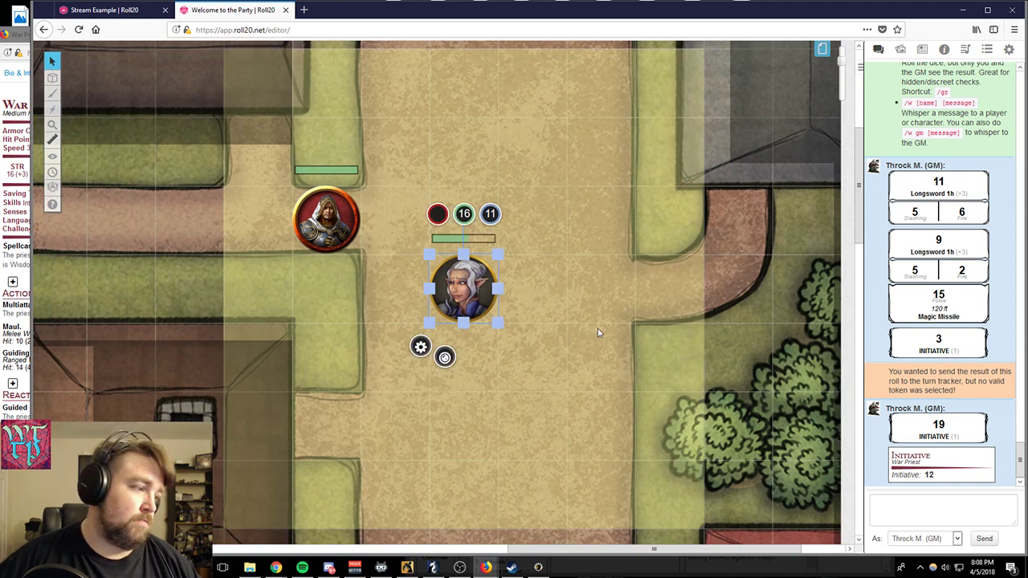
{"action": "left_click", "coordinate": [622, 320]}
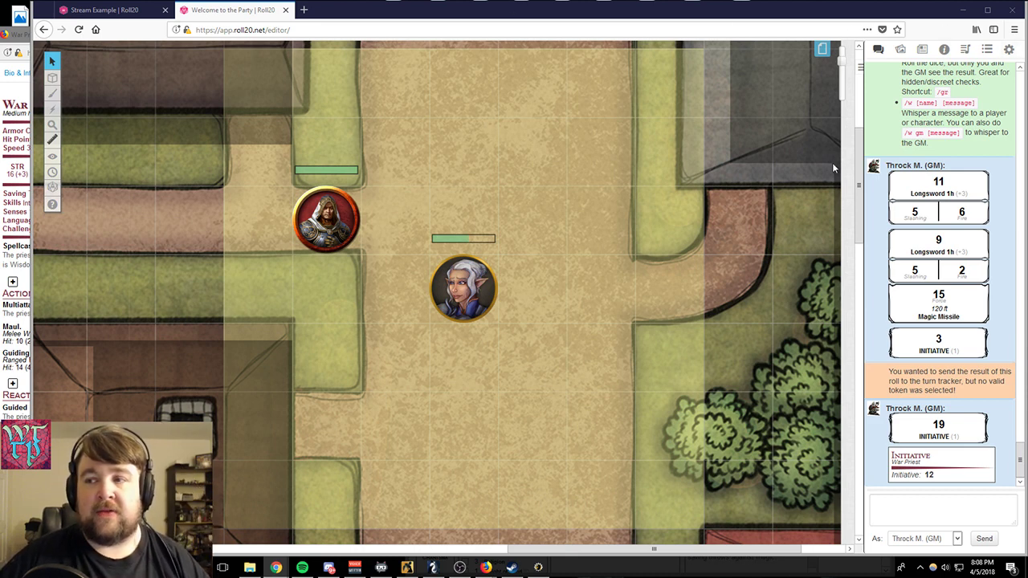
- Send the chat message ";lsakdlke" speaking as Incubus
{"action": "left_click", "coordinate": [877, 51]}
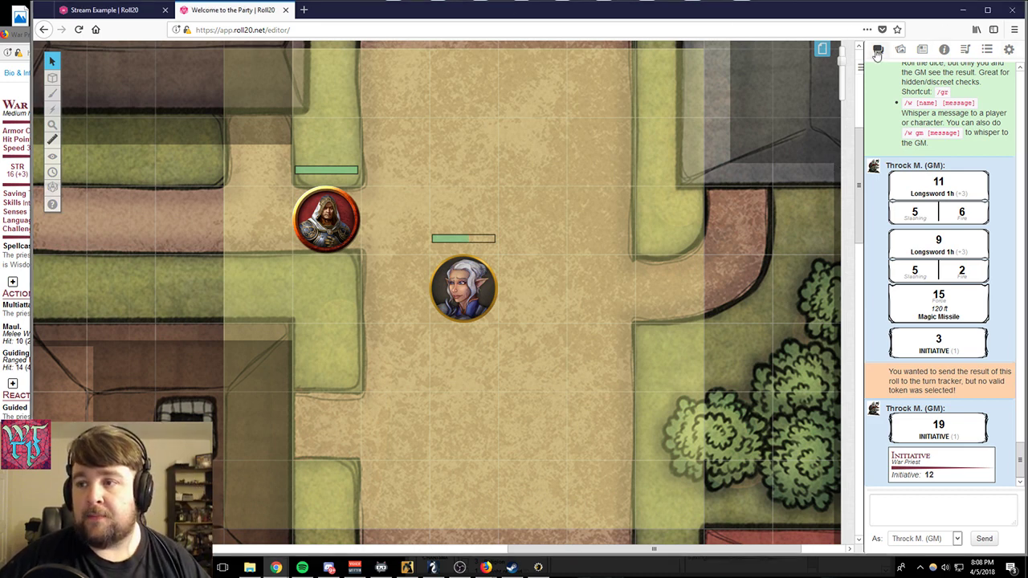
{"action": "left_click", "coordinate": [956, 539]}
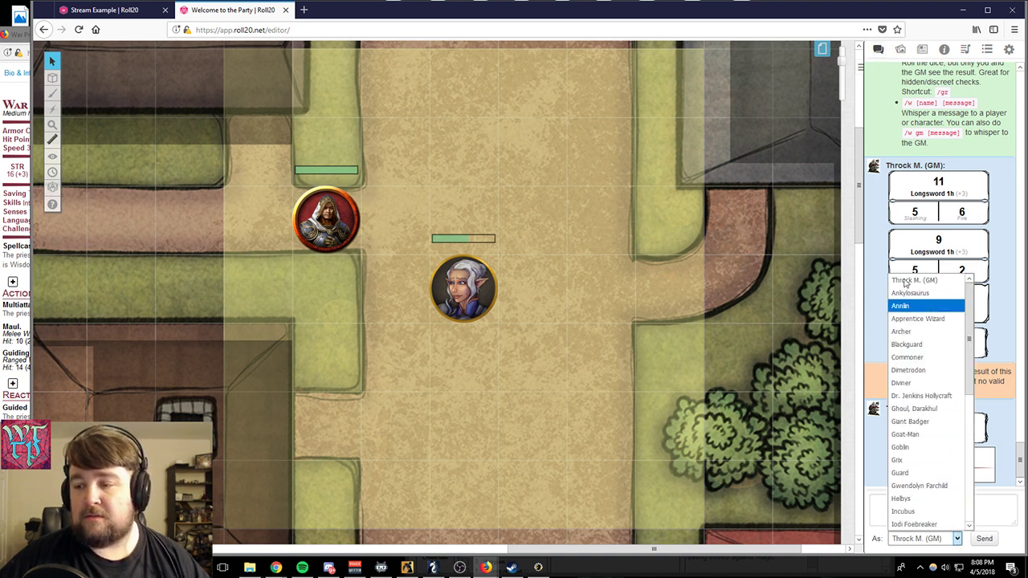
{"action": "left_click", "coordinate": [929, 513]}
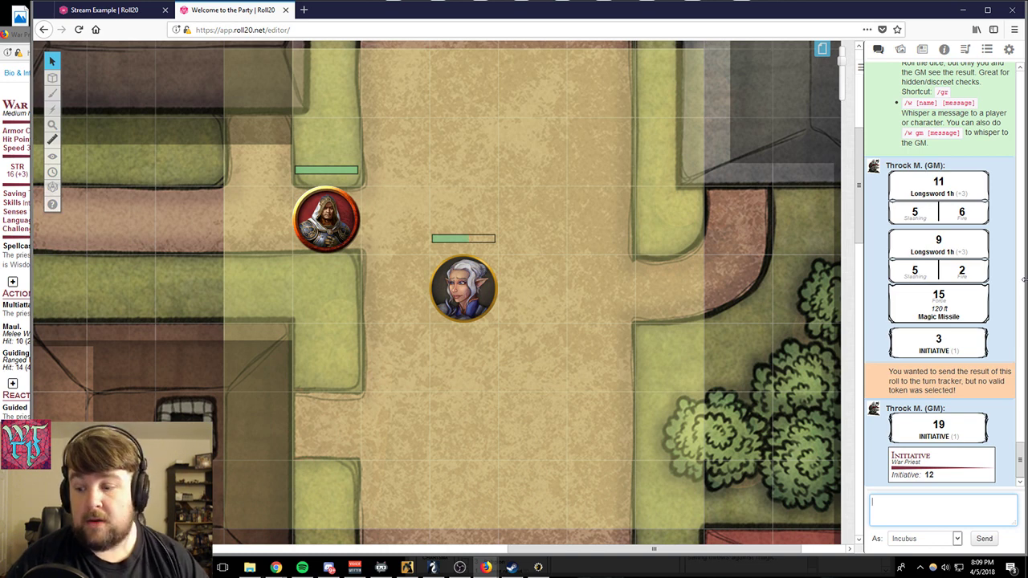
{"action": "type", "text": ";lsakdlke"}
{"action": "key", "text": "Return"}
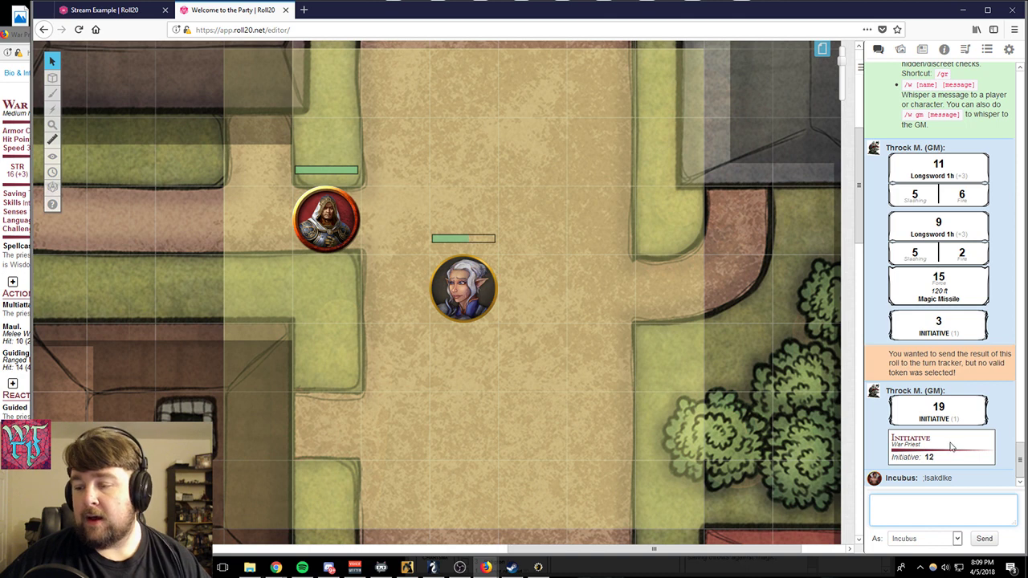
- Switch the chat speaker back to the GM and send the message "woijdsm"
{"action": "left_click", "coordinate": [952, 542]}
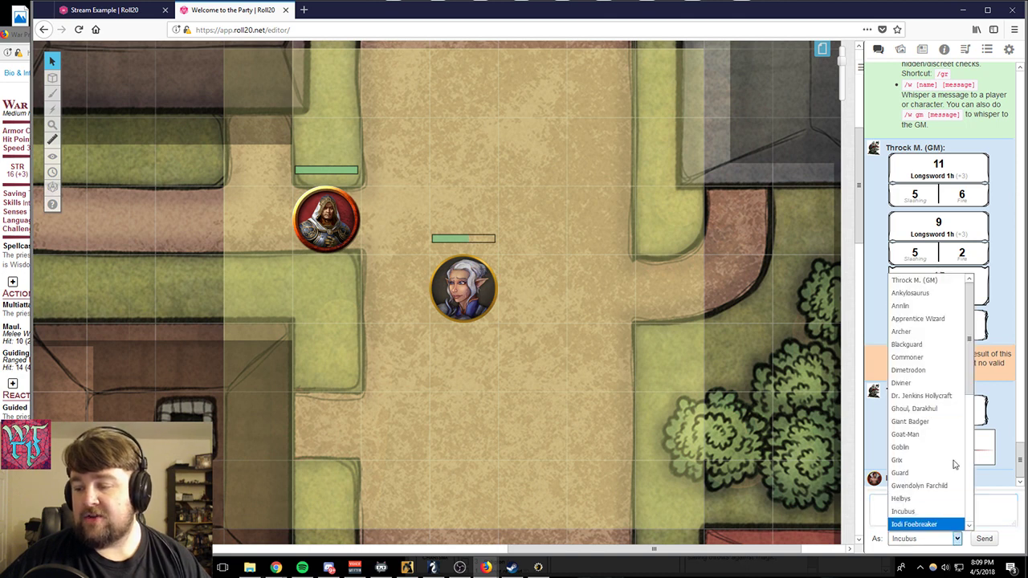
{"action": "left_click", "coordinate": [919, 281]}
{"action": "type", "text": "woudsm"}
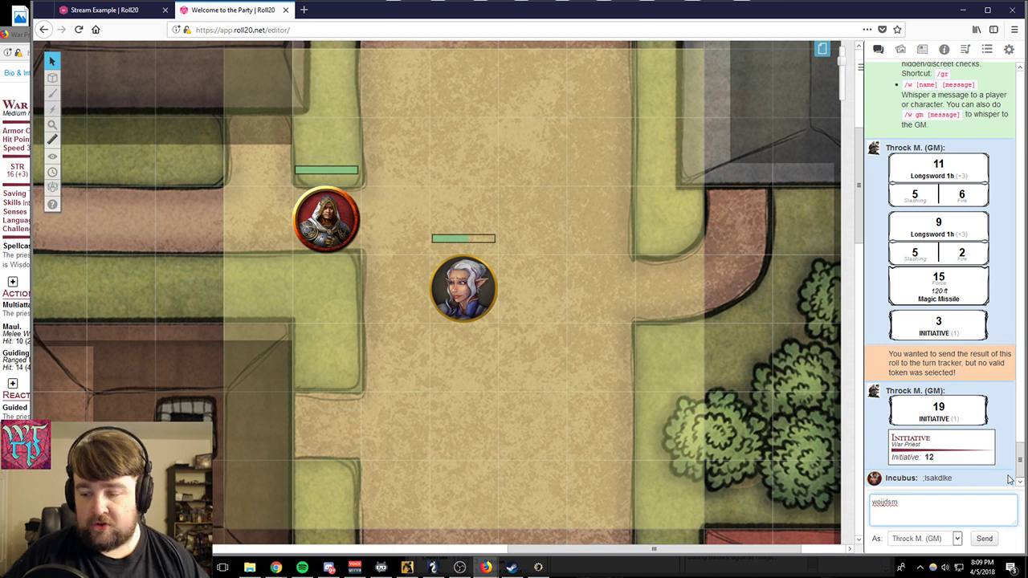
{"action": "key", "text": "Return"}
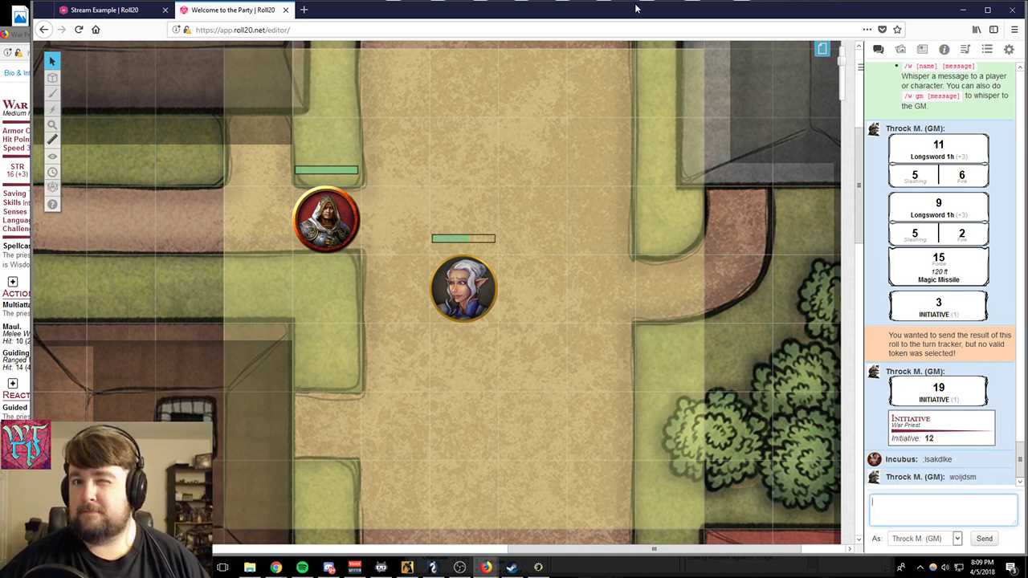
- Examine the uploaded files and folders in the personal section of the Art Library
{"action": "left_click", "coordinate": [901, 50]}
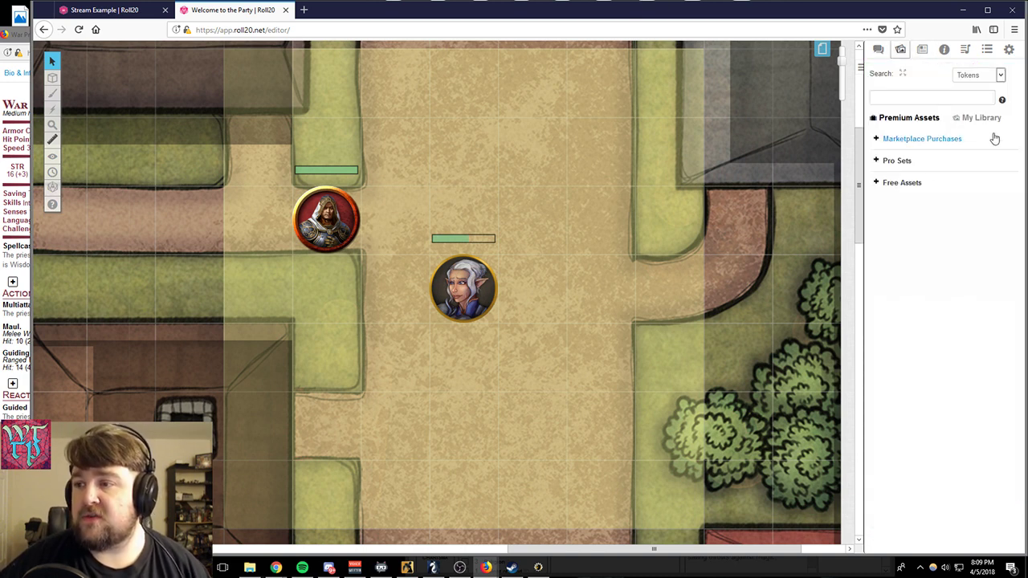
{"action": "triple_click", "coordinate": [968, 117]}
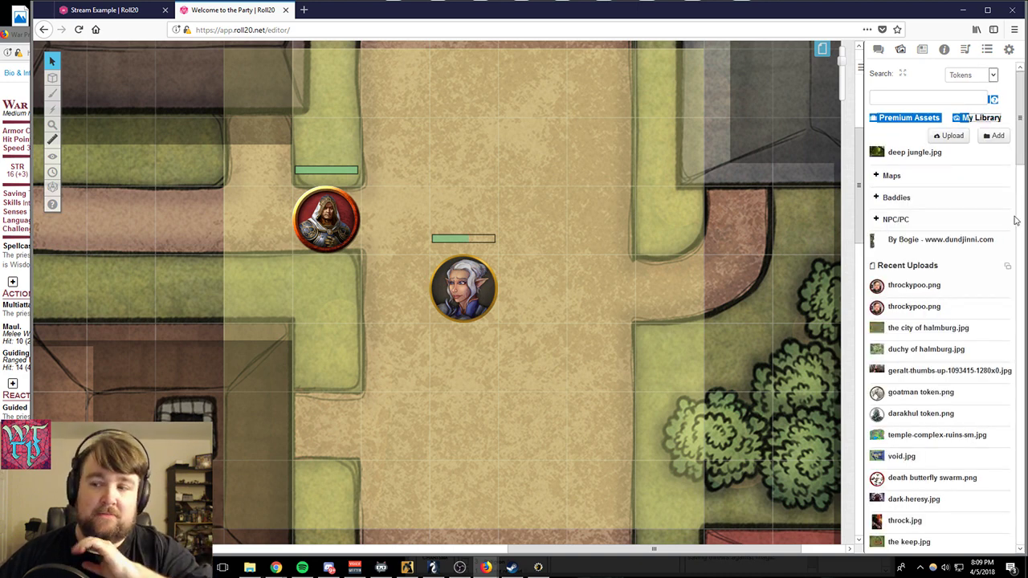
{"action": "left_click", "coordinate": [921, 96]}
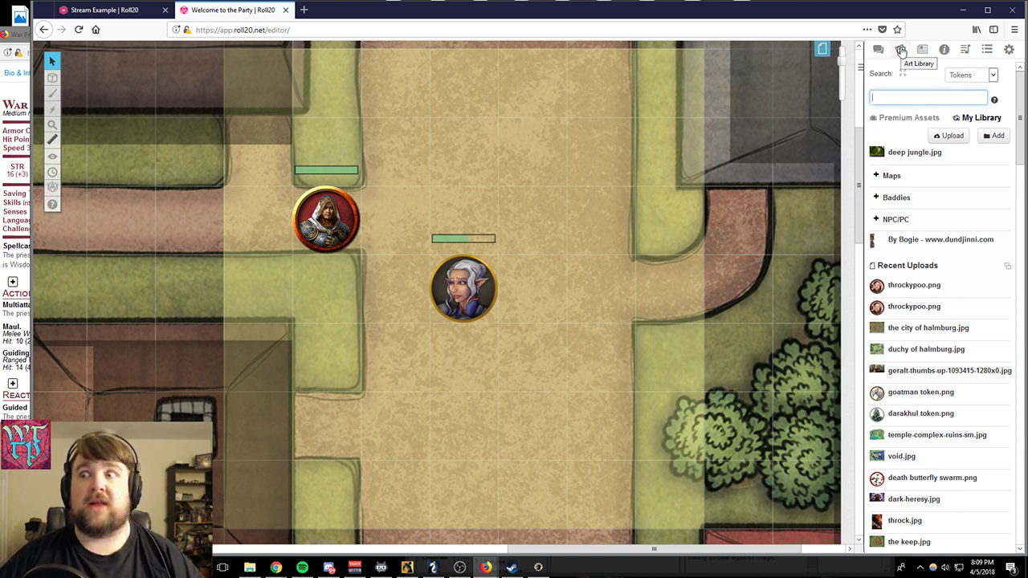
{"action": "left_click_drag", "start_coordinate": [921, 413], "coordinate": [1002, 178]}
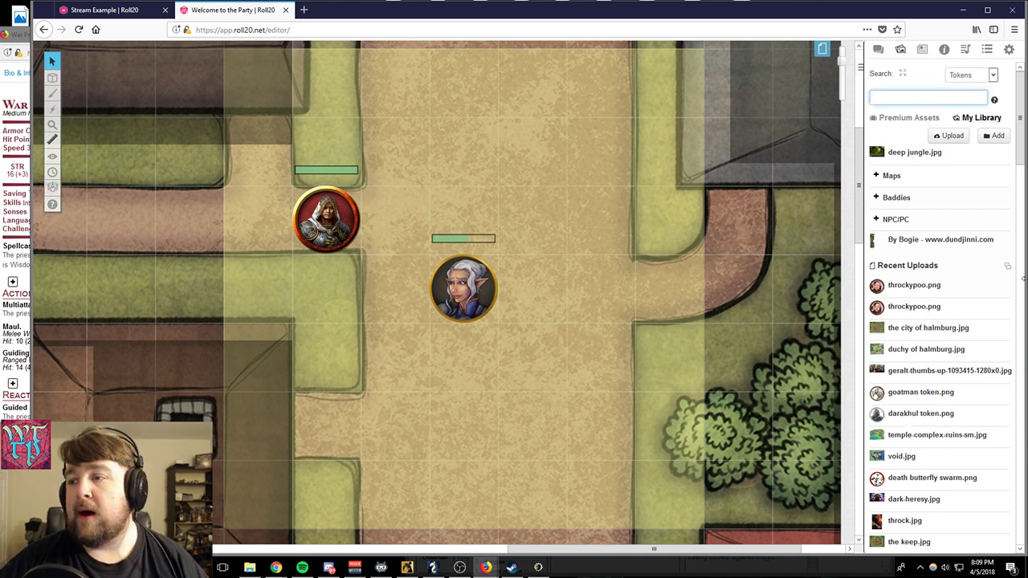
- Browse the Free Assets token packs among the premium assets and collapse the group again
{"action": "left_click", "coordinate": [894, 121]}
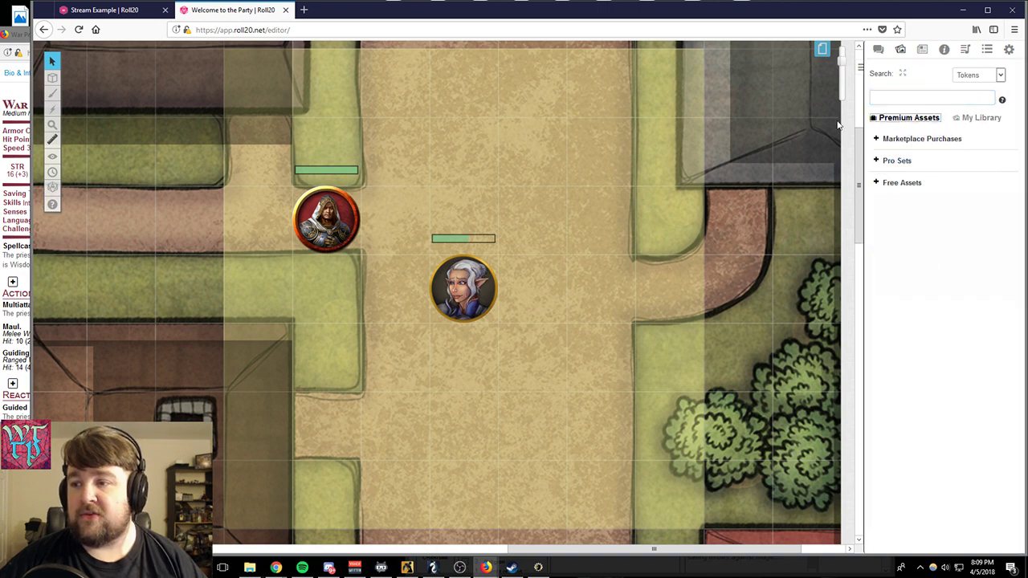
{"action": "left_click", "coordinate": [875, 183]}
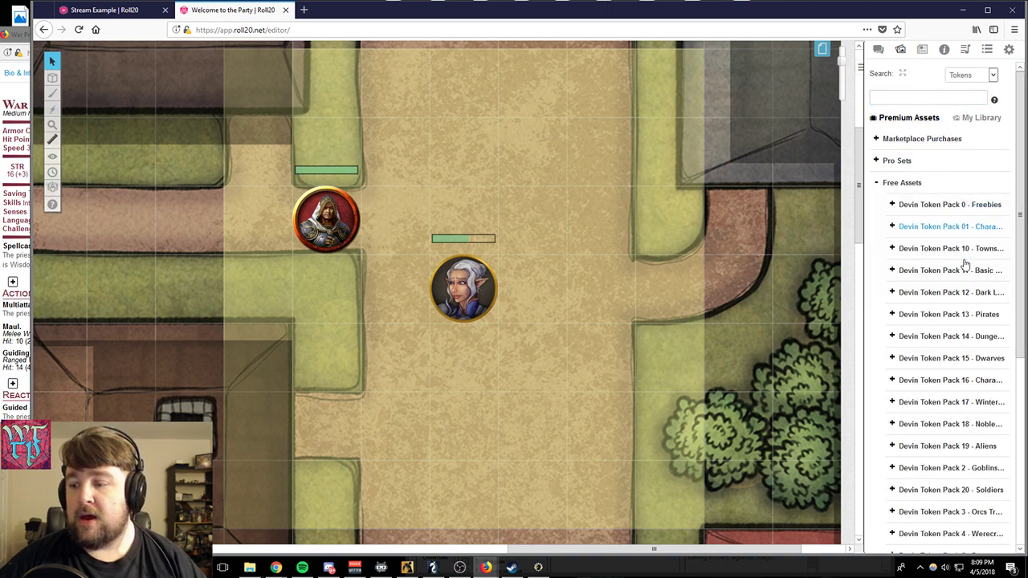
{"action": "scroll", "coordinate": [923, 265], "scroll_direction": "down", "scroll_amount": 3}
{"action": "scroll", "coordinate": [955, 273], "scroll_direction": "up", "scroll_amount": 5}
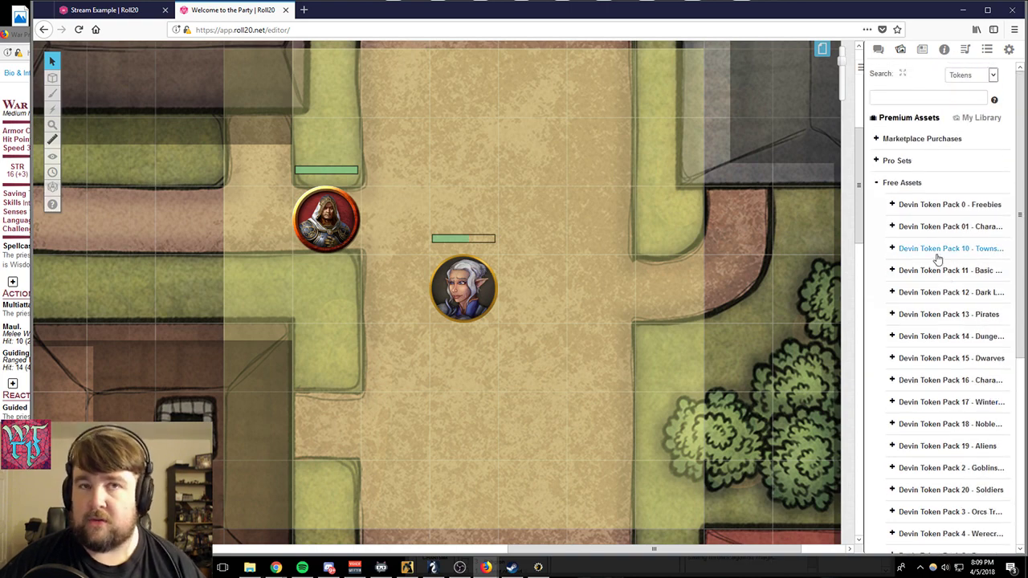
{"action": "left_click", "coordinate": [877, 183]}
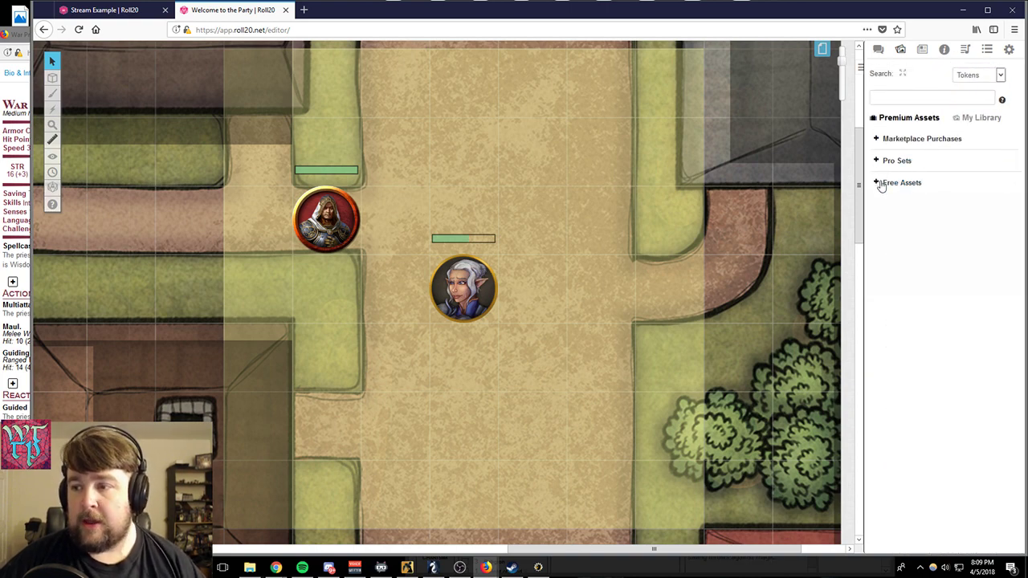
- Browse the Pro Sets, look through the Modern Demons and Mortals tokens, and collapse the group
{"action": "left_click", "coordinate": [874, 160]}
{"action": "scroll", "coordinate": [907, 321], "scroll_direction": "down", "scroll_amount": 4}
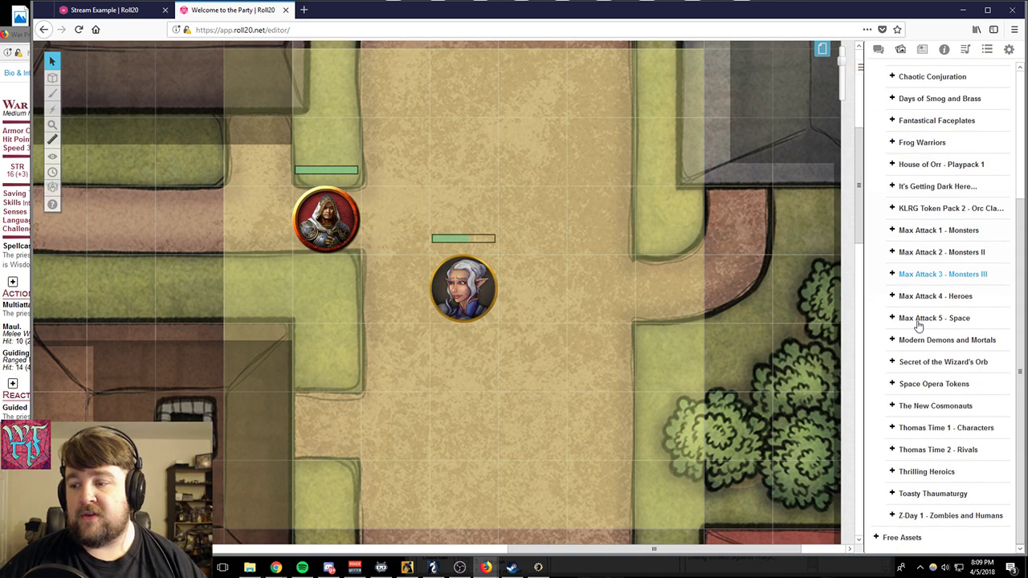
{"action": "left_click", "coordinate": [891, 340]}
{"action": "scroll", "coordinate": [903, 321], "scroll_direction": "down", "scroll_amount": 3}
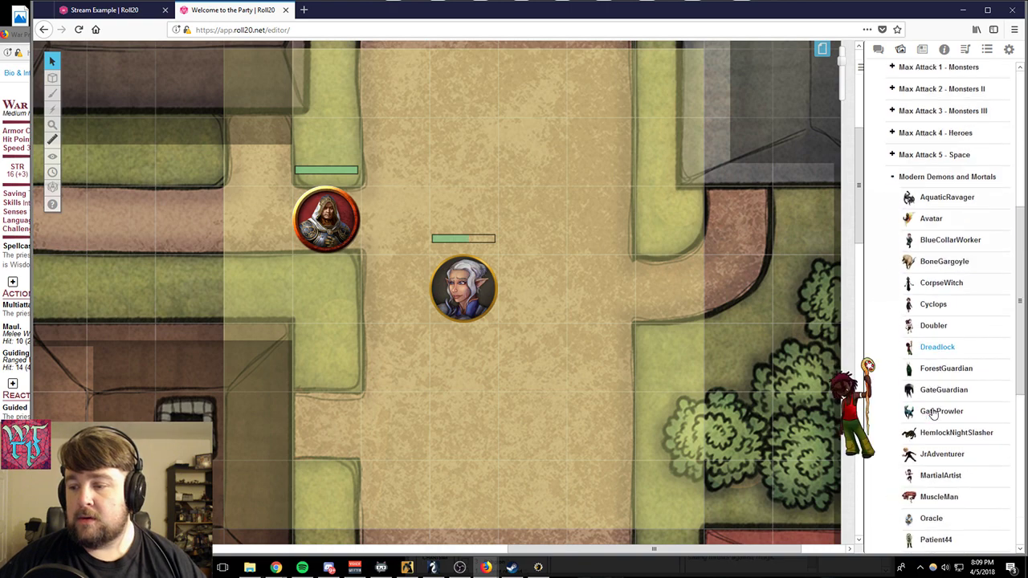
{"action": "scroll", "coordinate": [931, 265], "scroll_direction": "up", "scroll_amount": 5}
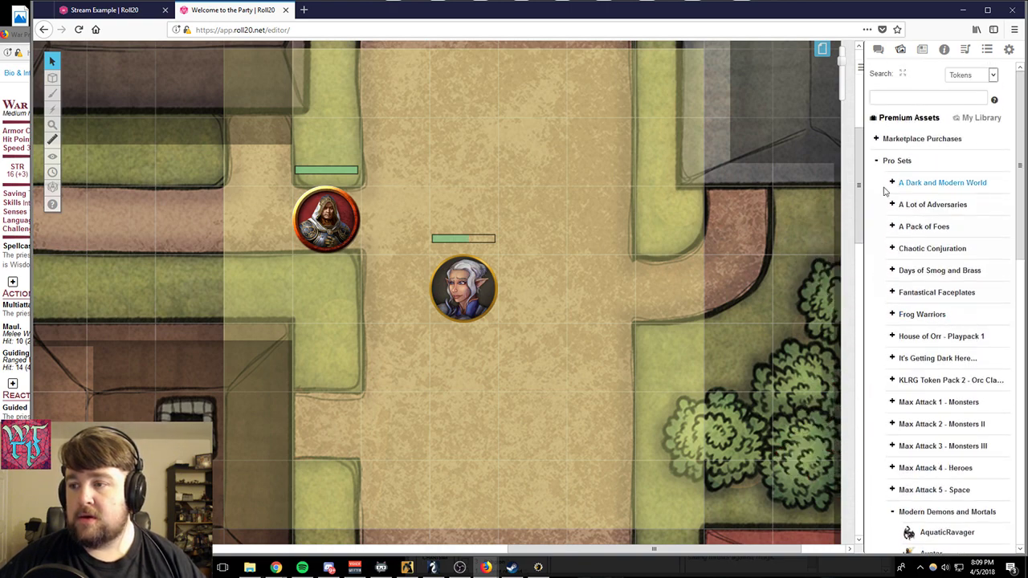
{"action": "left_click", "coordinate": [876, 163]}
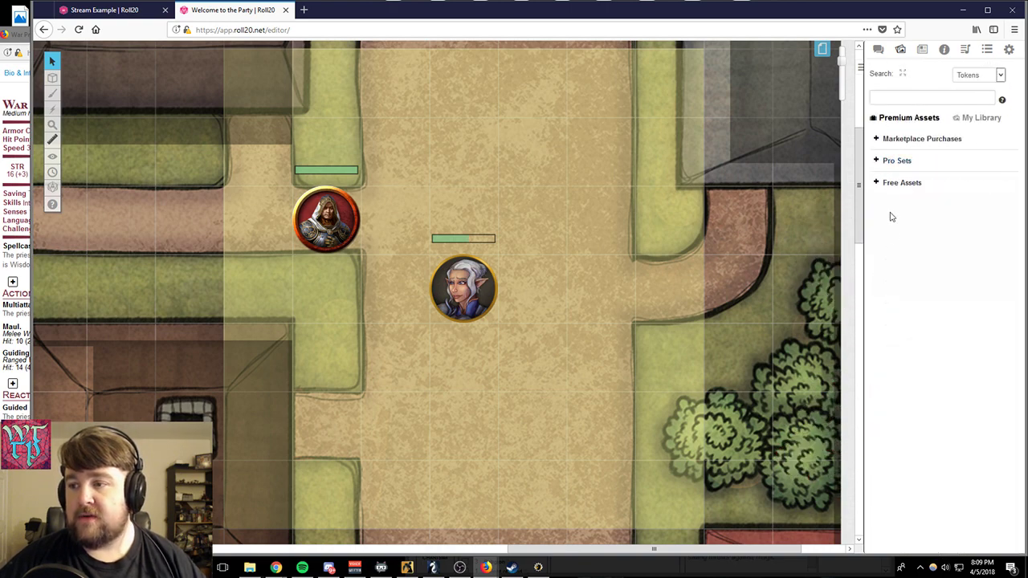
- Look through the purchased marketplace token and map packs and collapse the group
{"action": "left_click", "coordinate": [876, 138]}
{"action": "scroll", "coordinate": [928, 241], "scroll_direction": "down", "scroll_amount": 4}
{"action": "scroll", "coordinate": [940, 369], "scroll_direction": "up", "scroll_amount": 4}
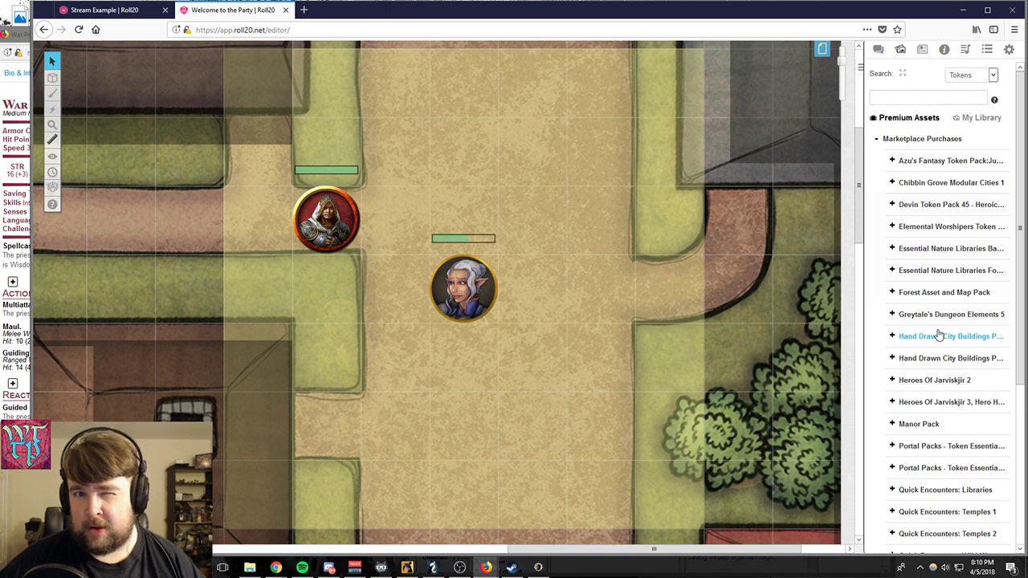
{"action": "scroll", "coordinate": [923, 346], "scroll_direction": "down", "scroll_amount": 3}
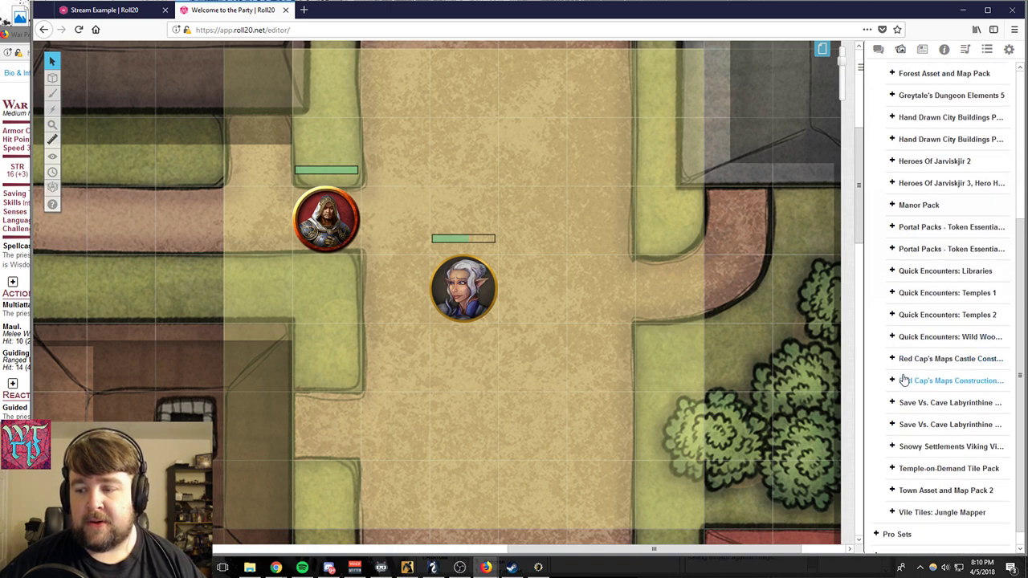
{"action": "scroll", "coordinate": [896, 289], "scroll_direction": "up", "scroll_amount": 3}
{"action": "left_click", "coordinate": [877, 139]}
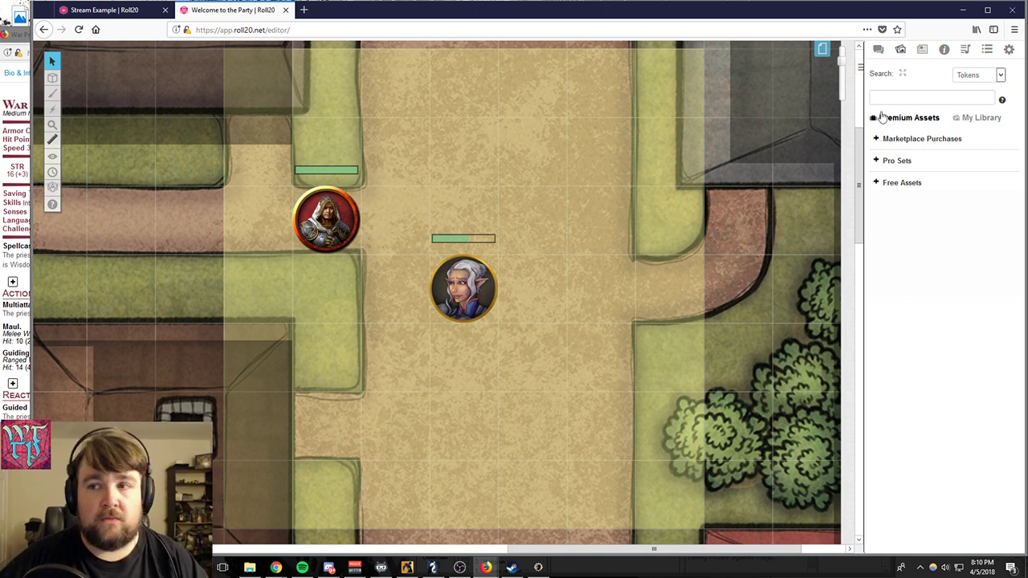
- Open the page list to view the prepared pages and close it again
{"action": "left_click", "coordinate": [823, 49]}
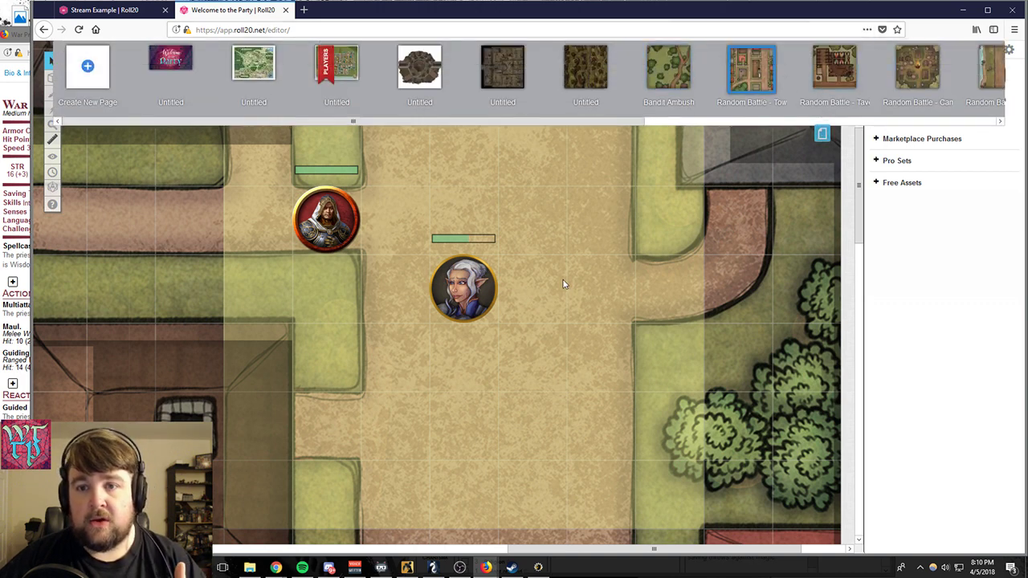
{"action": "left_click", "coordinate": [819, 133]}
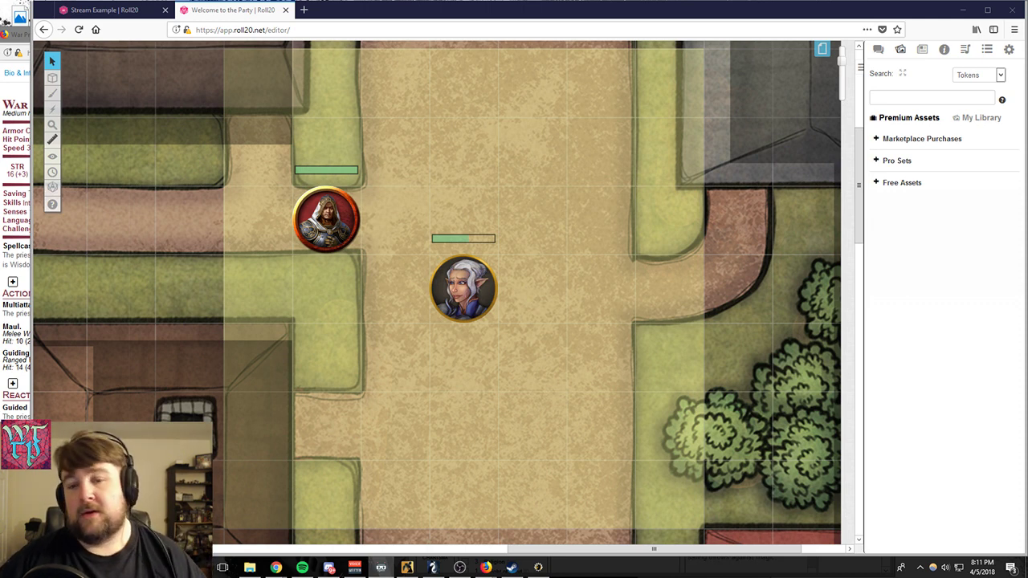
{"action": "left_click", "coordinate": [546, 336]}
{"action": "scroll", "coordinate": [572, 344], "scroll_direction": "up", "scroll_amount": 5}
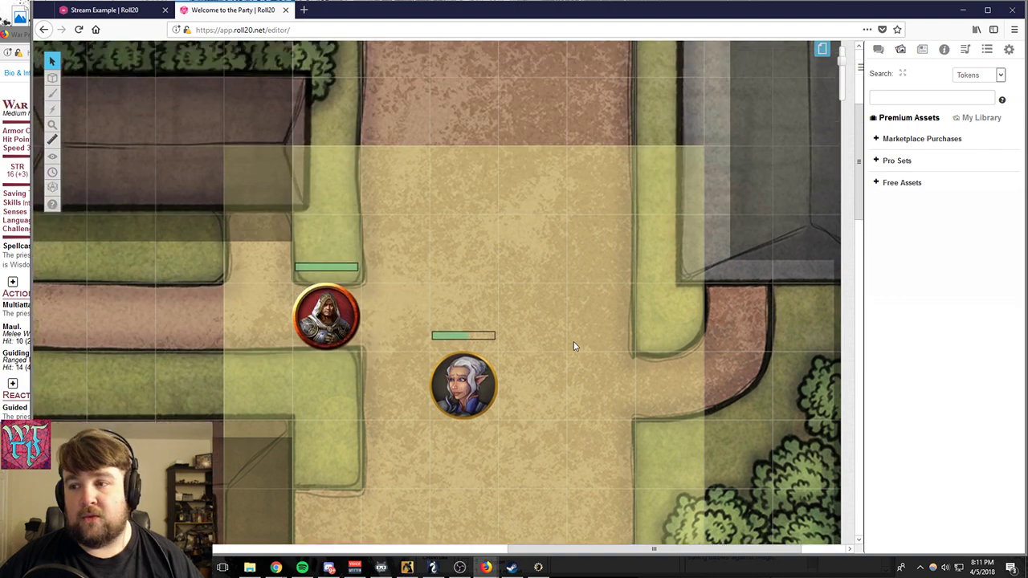
{"action": "scroll", "coordinate": [572, 345], "scroll_direction": "down", "scroll_amount": 10}
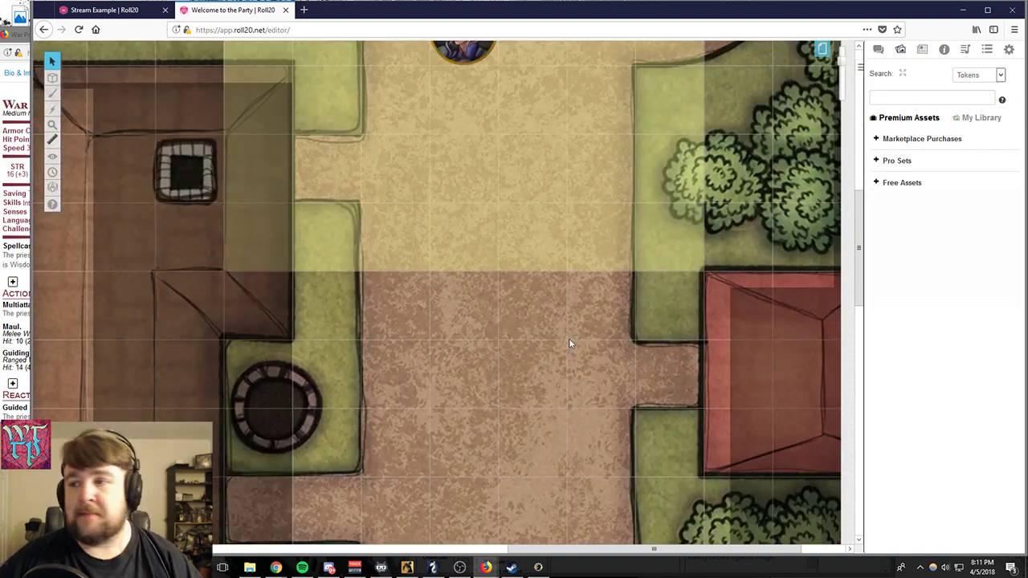
{"action": "scroll", "coordinate": [570, 341], "scroll_direction": "up", "scroll_amount": 5}
{"action": "scroll", "coordinate": [569, 329], "scroll_direction": "up", "scroll_amount": 4}
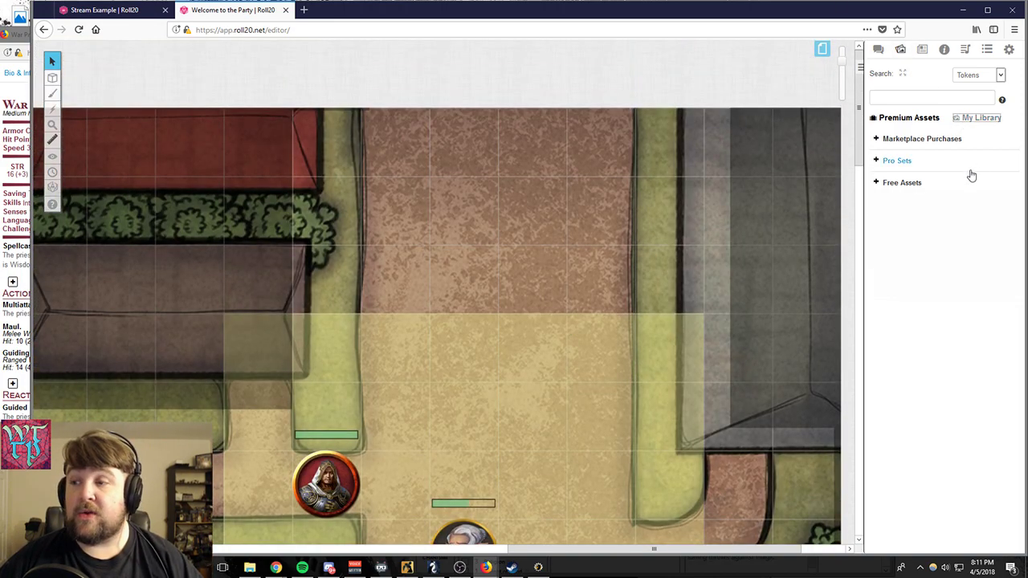
- Switch the Art Library to My Library and look through the recently uploaded tokens and maps
{"action": "left_click", "coordinate": [966, 119]}
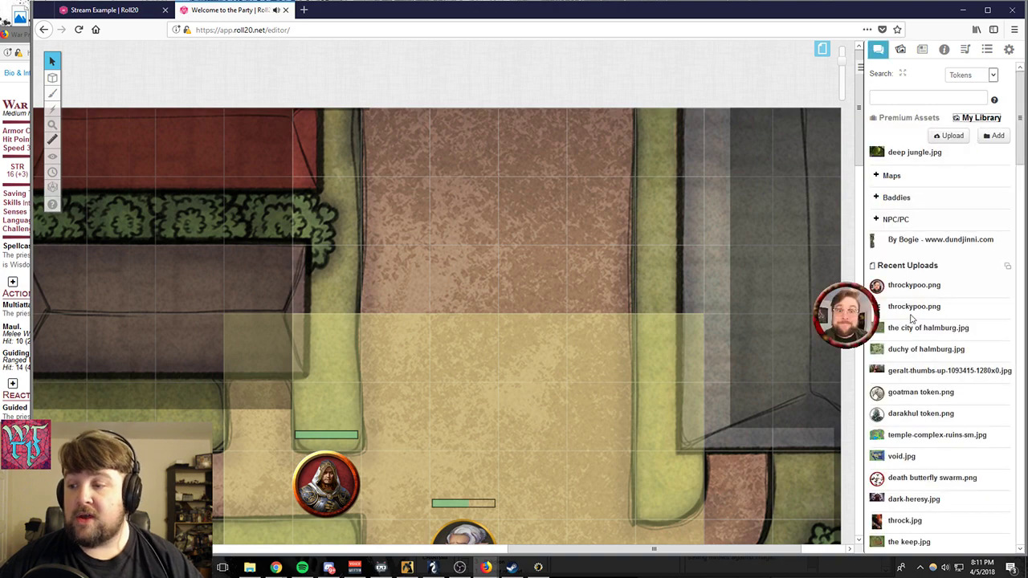
{"action": "scroll", "coordinate": [891, 249], "scroll_direction": "down", "scroll_amount": 5}
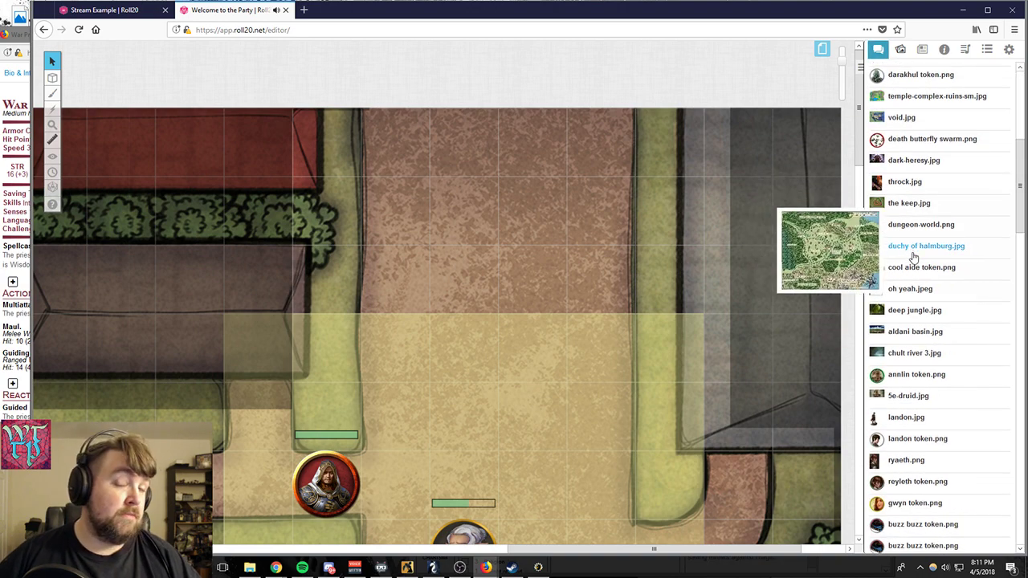
{"action": "scroll", "coordinate": [899, 257], "scroll_direction": "down", "scroll_amount": 18}
{"action": "scroll", "coordinate": [920, 273], "scroll_direction": "down", "scroll_amount": 15}
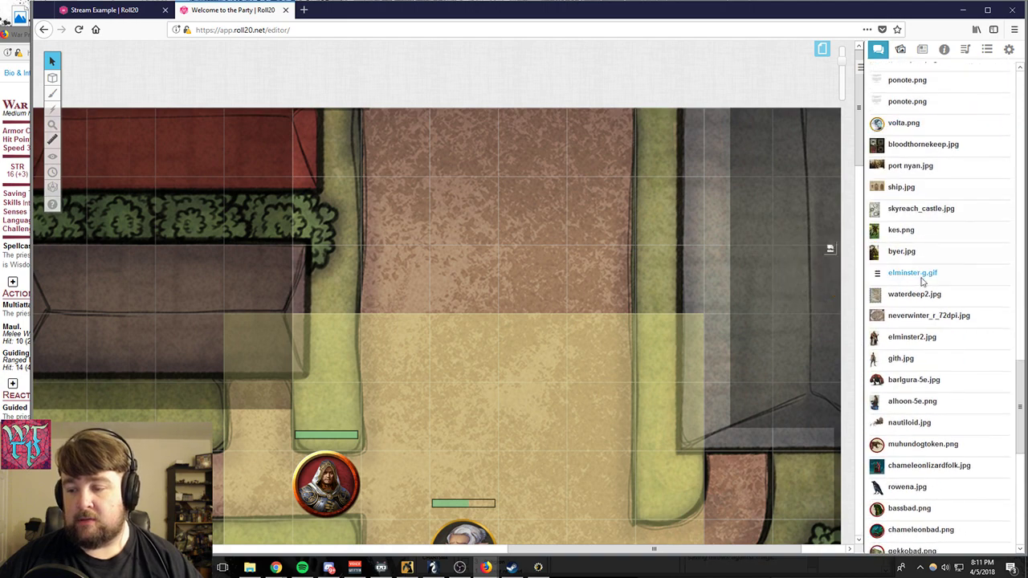
{"action": "scroll", "coordinate": [927, 291], "scroll_direction": "up", "scroll_amount": 12}
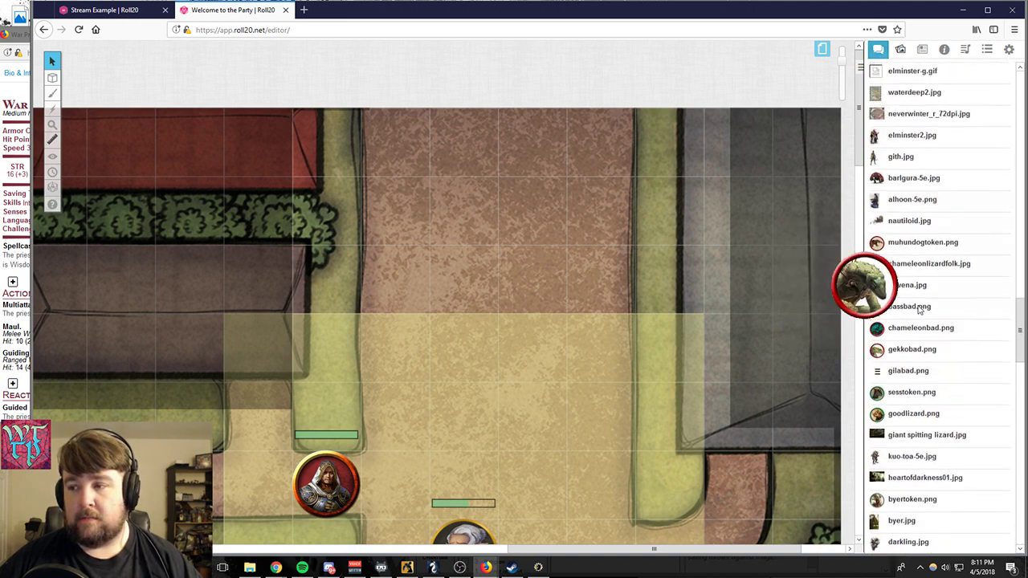
{"action": "scroll", "coordinate": [938, 301], "scroll_direction": "up", "scroll_amount": 15}
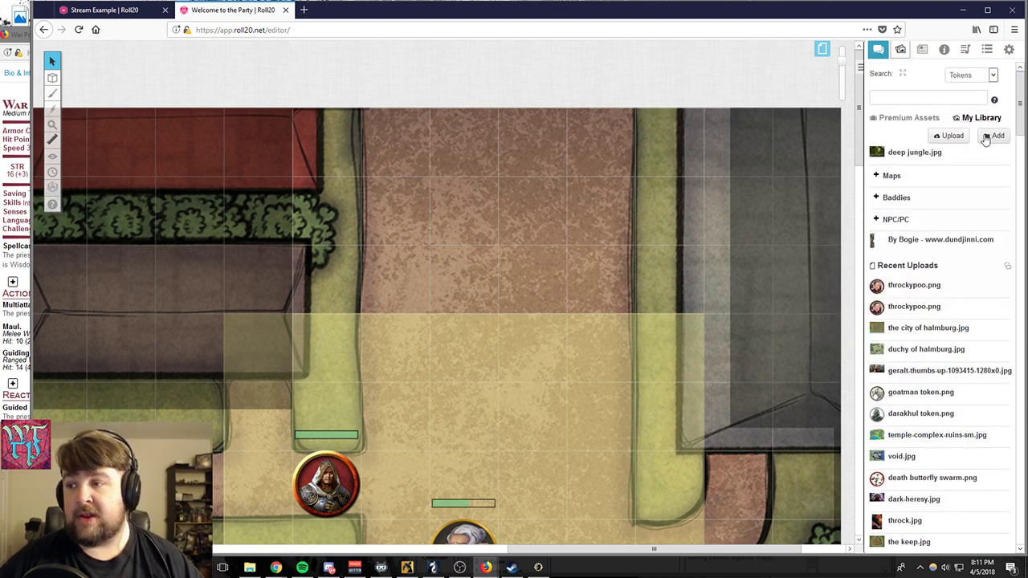
- Open the journal and review its monster entries, folders and player characters
{"action": "left_click", "coordinate": [922, 49]}
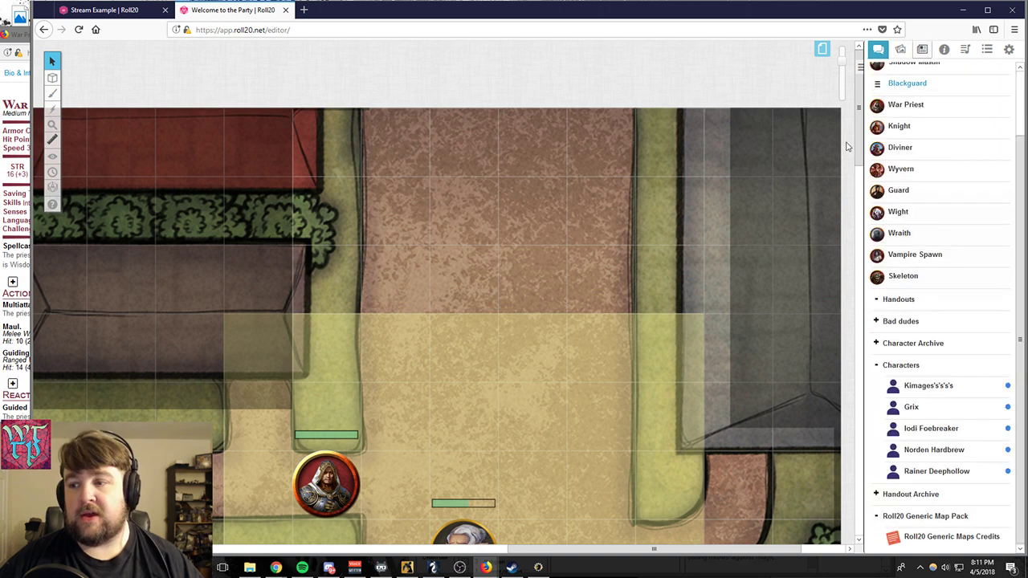
{"action": "scroll", "coordinate": [918, 363], "scroll_direction": "up", "scroll_amount": 1}
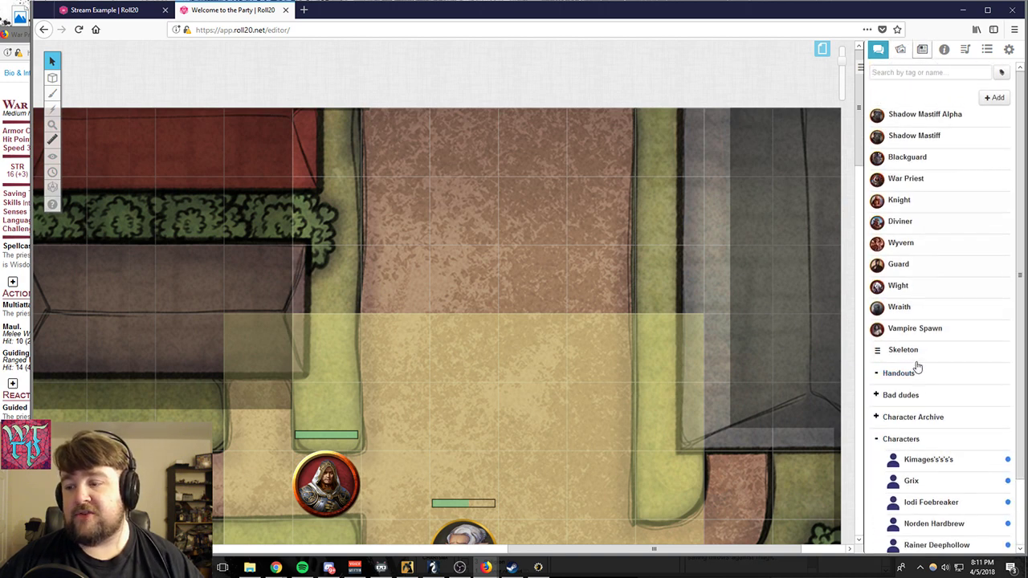
{"action": "scroll", "coordinate": [920, 369], "scroll_direction": "down", "scroll_amount": 2}
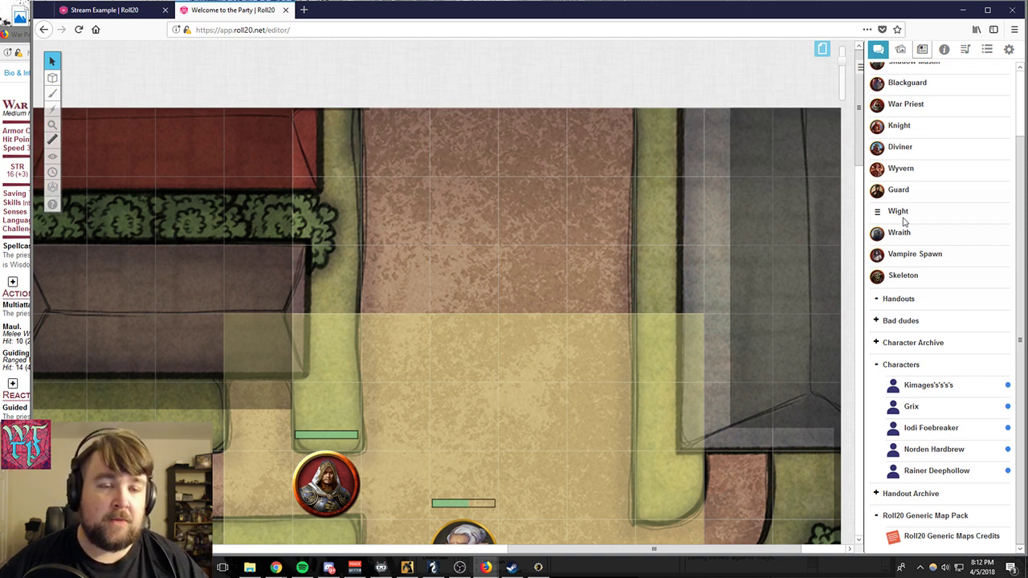
{"action": "scroll", "coordinate": [904, 221], "scroll_direction": "up", "scroll_amount": 2}
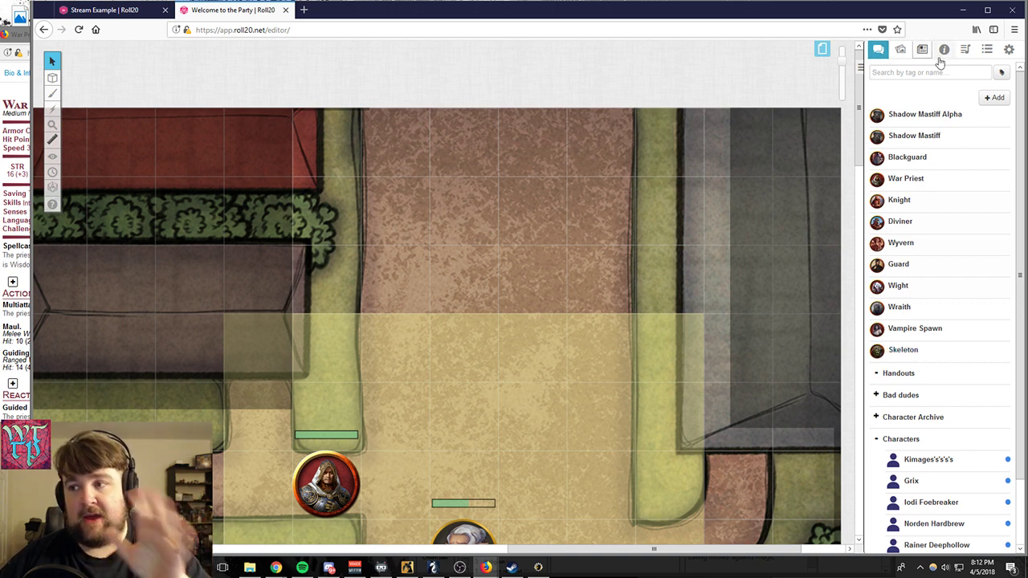
- Expand the Bad dudes and Character Archive journal folders to view their entries, and collapse Character Archive again
{"action": "scroll", "coordinate": [957, 292], "scroll_direction": "down", "scroll_amount": 2}
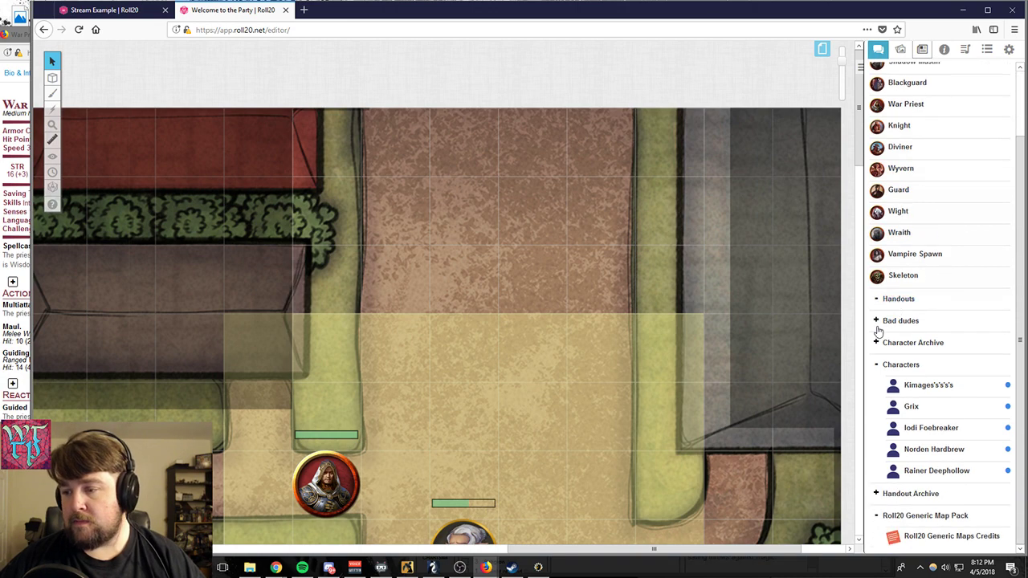
{"action": "left_click", "coordinate": [884, 320]}
{"action": "scroll", "coordinate": [972, 312], "scroll_direction": "down", "scroll_amount": 5}
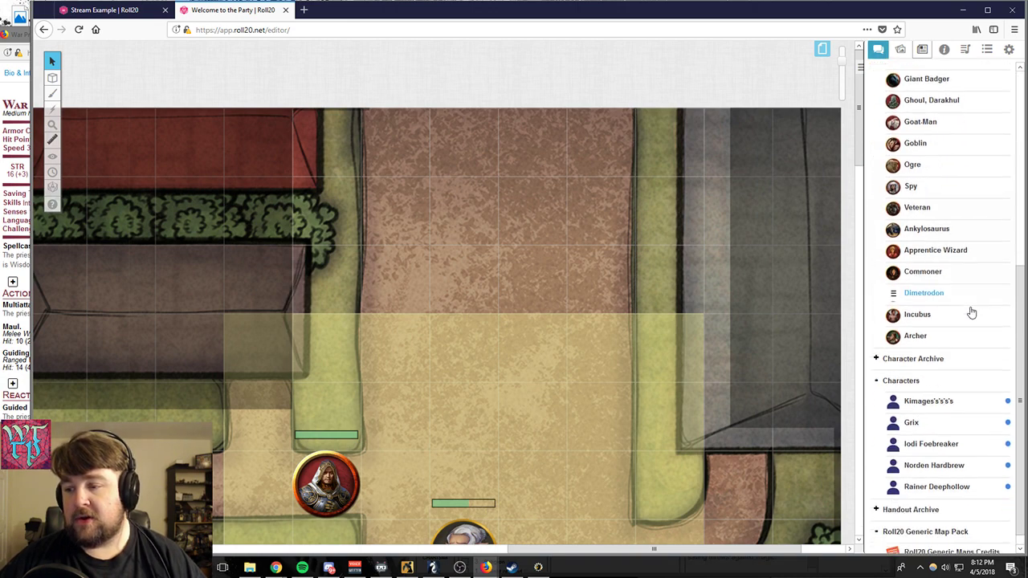
{"action": "left_click", "coordinate": [883, 343]}
{"action": "scroll", "coordinate": [964, 377], "scroll_direction": "down", "scroll_amount": 5}
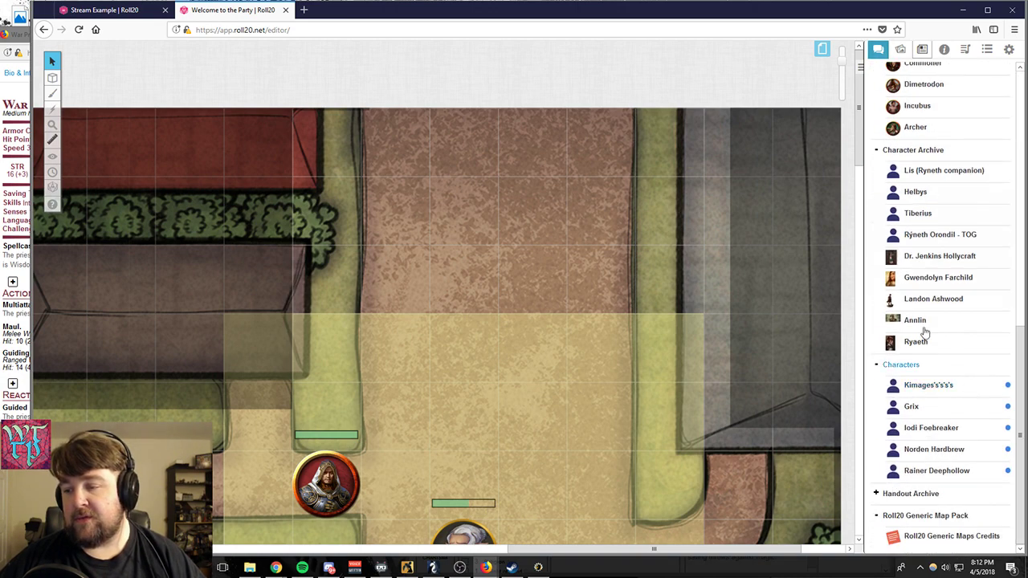
{"action": "left_click", "coordinate": [876, 151]}
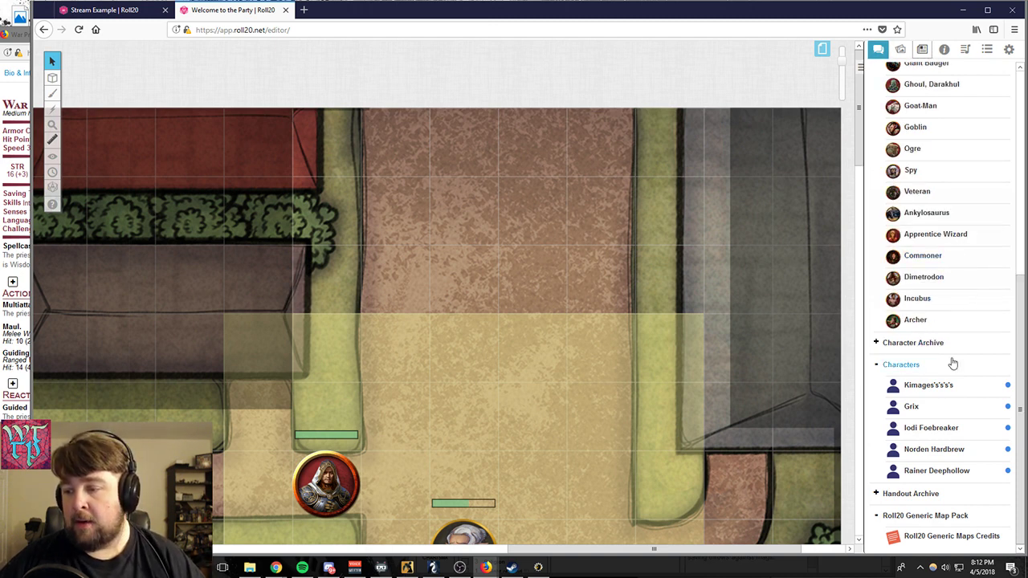
- Expand the Handout Archive folder, open the Aello handout, and move its window over the map and narrow it
{"action": "left_click", "coordinate": [877, 492]}
{"action": "scroll", "coordinate": [932, 361], "scroll_direction": "down", "scroll_amount": 3}
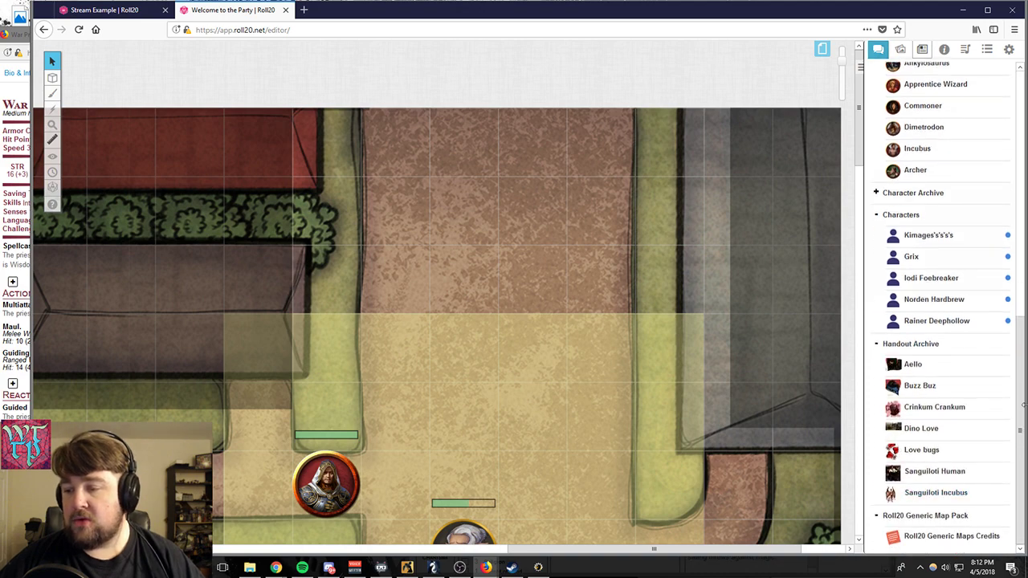
{"action": "left_click", "coordinate": [913, 364]}
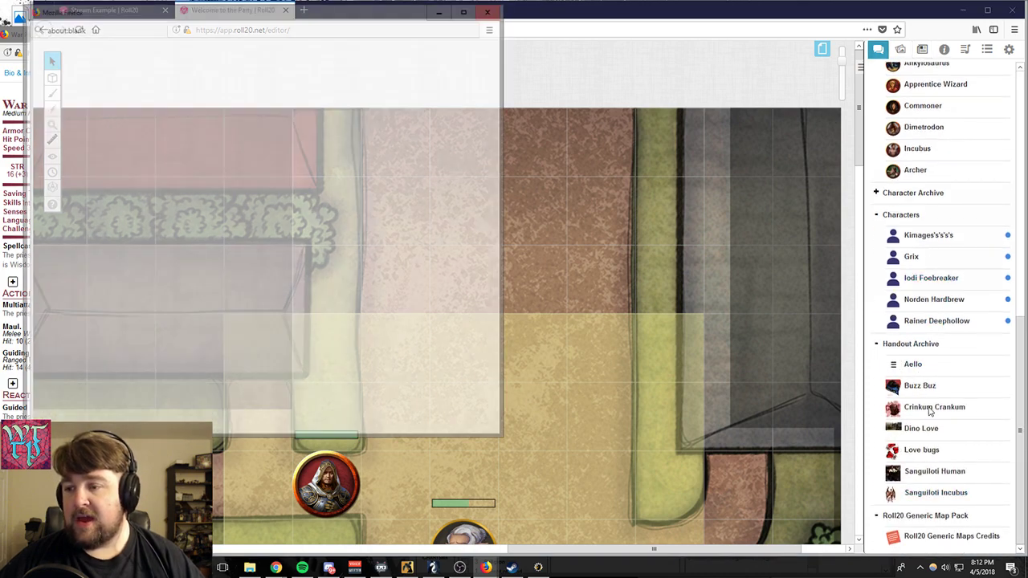
{"action": "left_click_drag", "start_coordinate": [284, 11], "coordinate": [525, 55]}
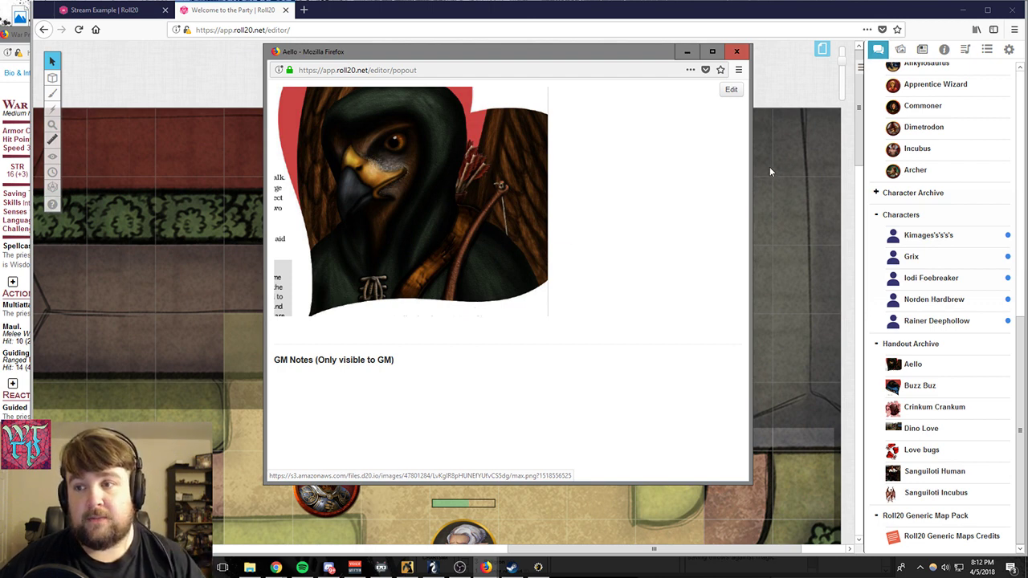
{"action": "left_click_drag", "start_coordinate": [750, 153], "coordinate": [616, 180]}
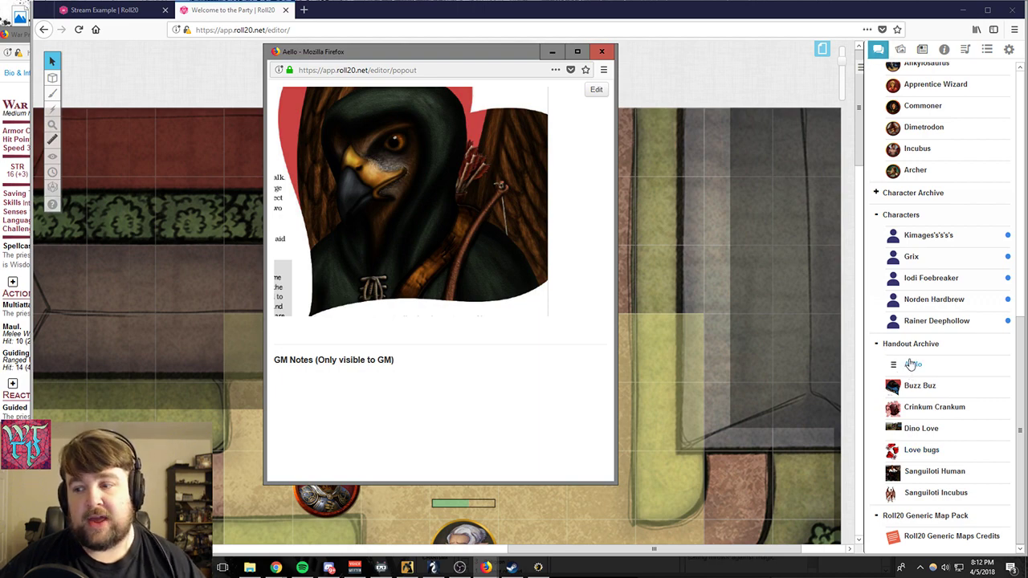
- Return to the Art Library and display the item options for the city of halmburg.jpg
{"action": "scroll", "coordinate": [937, 378], "scroll_direction": "up", "scroll_amount": 6}
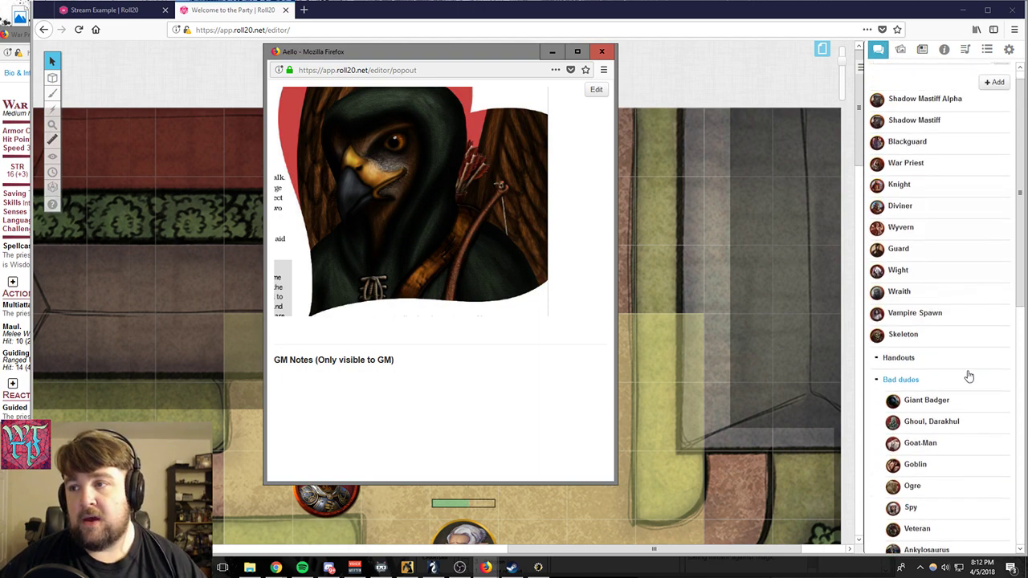
{"action": "scroll", "coordinate": [990, 364], "scroll_direction": "down", "scroll_amount": 4}
{"action": "left_click", "coordinate": [901, 50]}
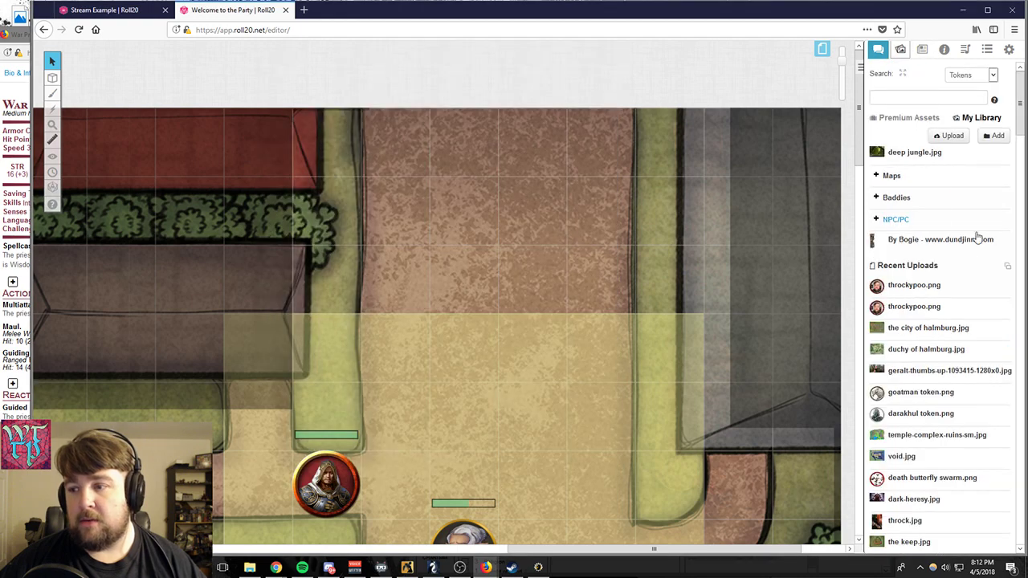
{"action": "right_click", "coordinate": [912, 326]}
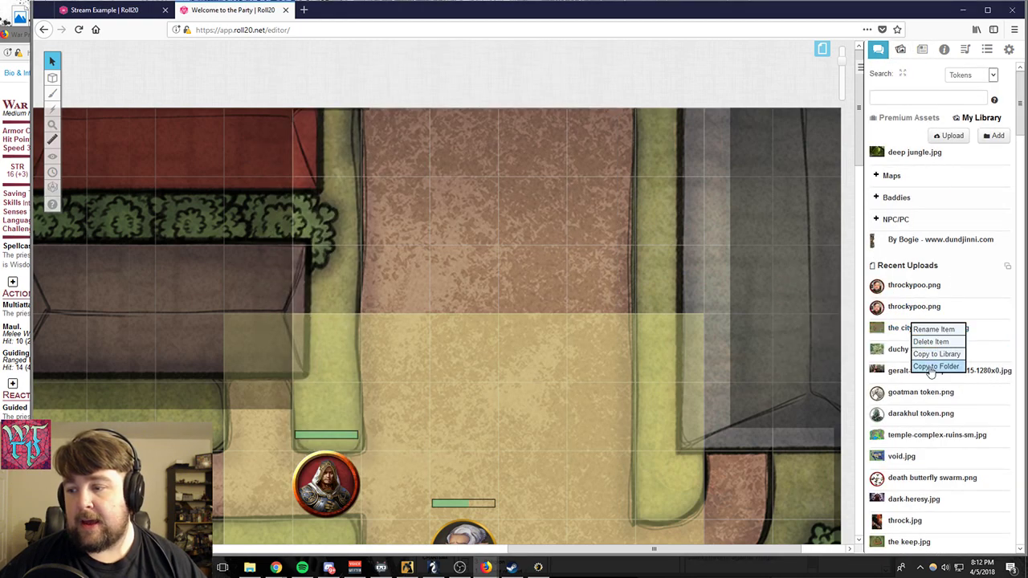
- Reopen the Aello handout from the journal, view its editing form, and close the form without changes
{"action": "left_click", "coordinate": [922, 50]}
{"action": "scroll", "coordinate": [918, 308], "scroll_direction": "down", "scroll_amount": 2}
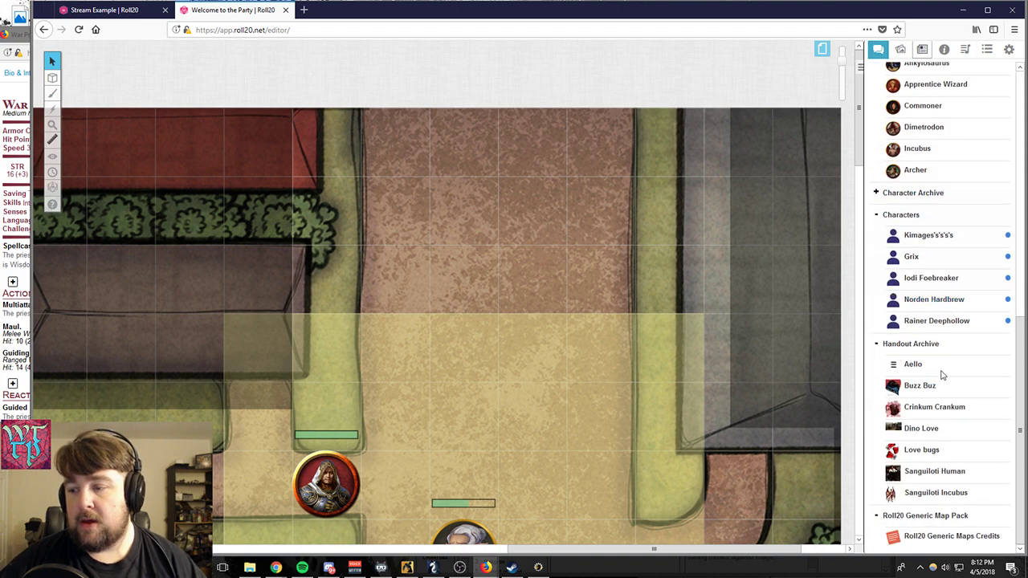
{"action": "left_click", "coordinate": [906, 365]}
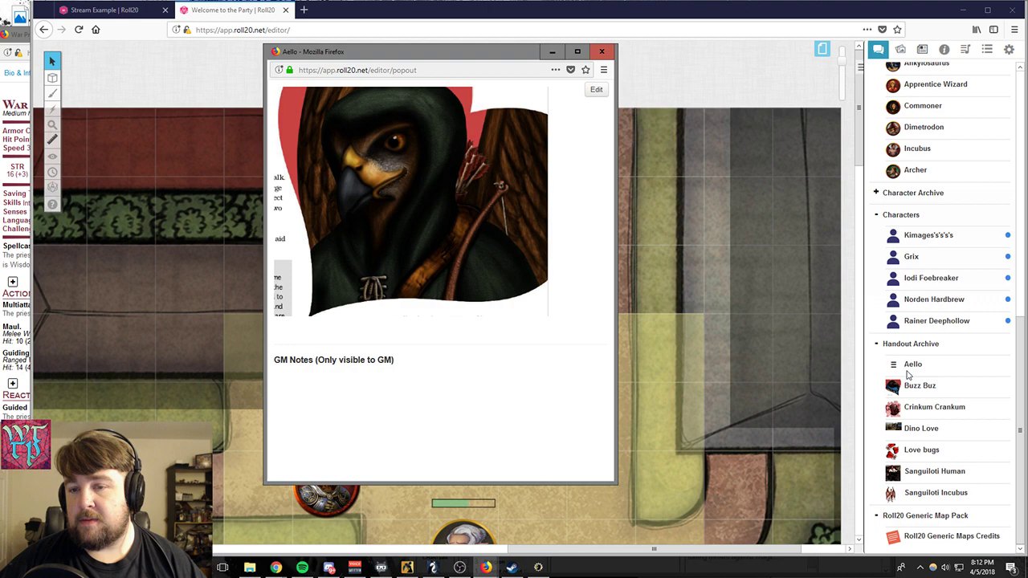
{"action": "left_click", "coordinate": [596, 92]}
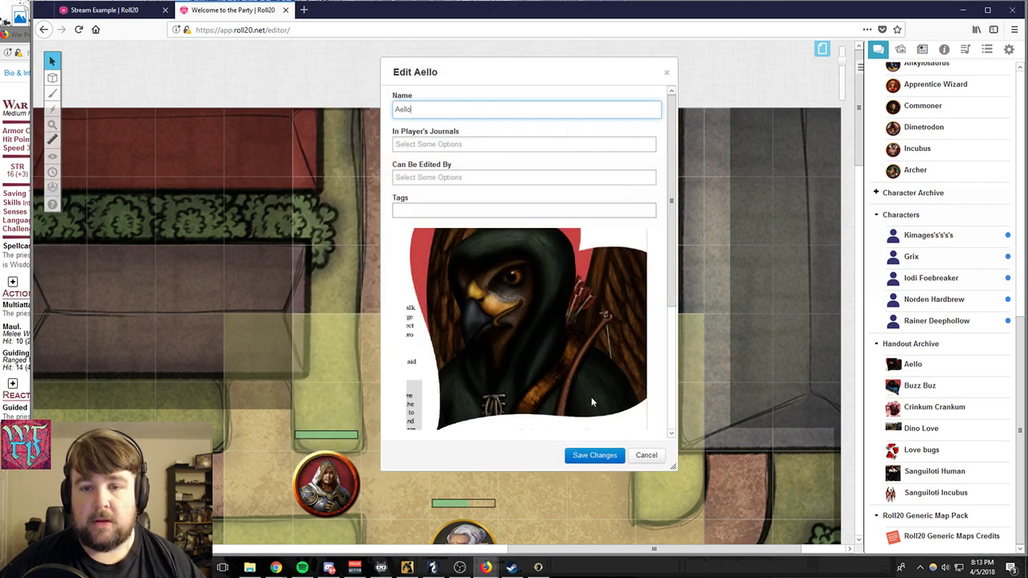
{"action": "left_click", "coordinate": [667, 75]}
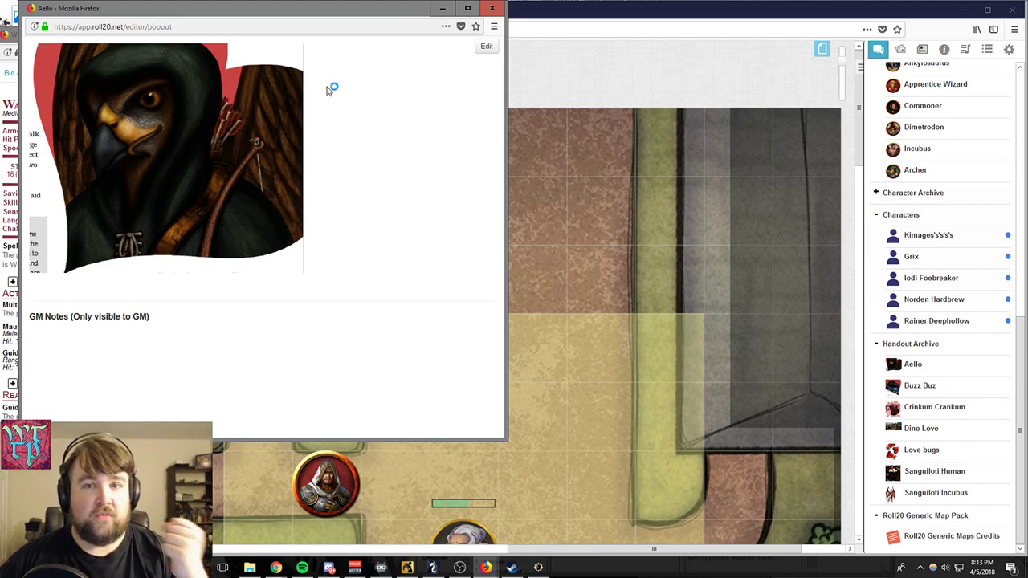
- Enlarge the picture in the Aello handout, move the window over the map, and close it
{"action": "left_click_drag", "start_coordinate": [207, 153], "coordinate": [207, 165]}
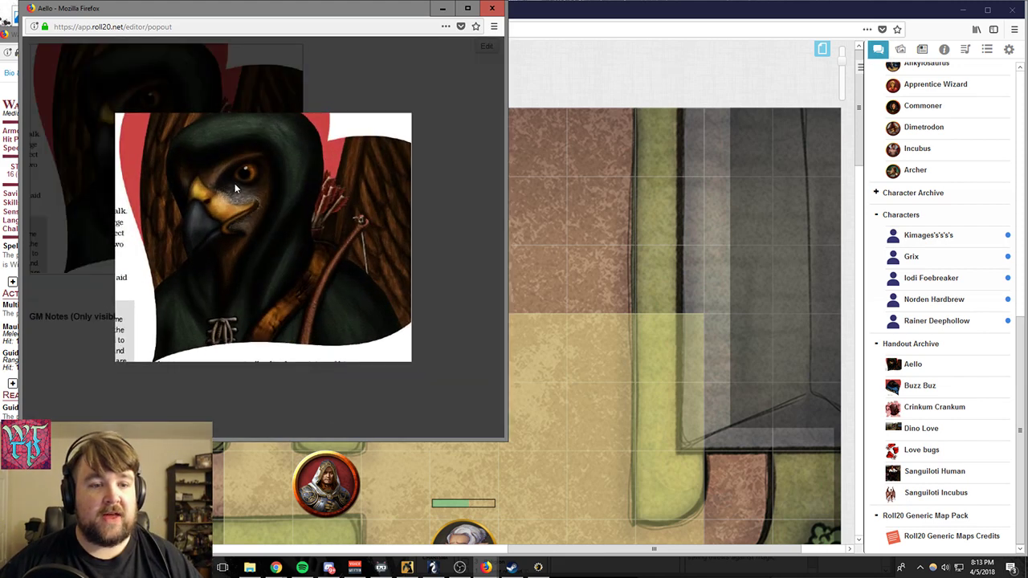
{"action": "left_click_drag", "start_coordinate": [402, 9], "coordinate": [493, 77]}
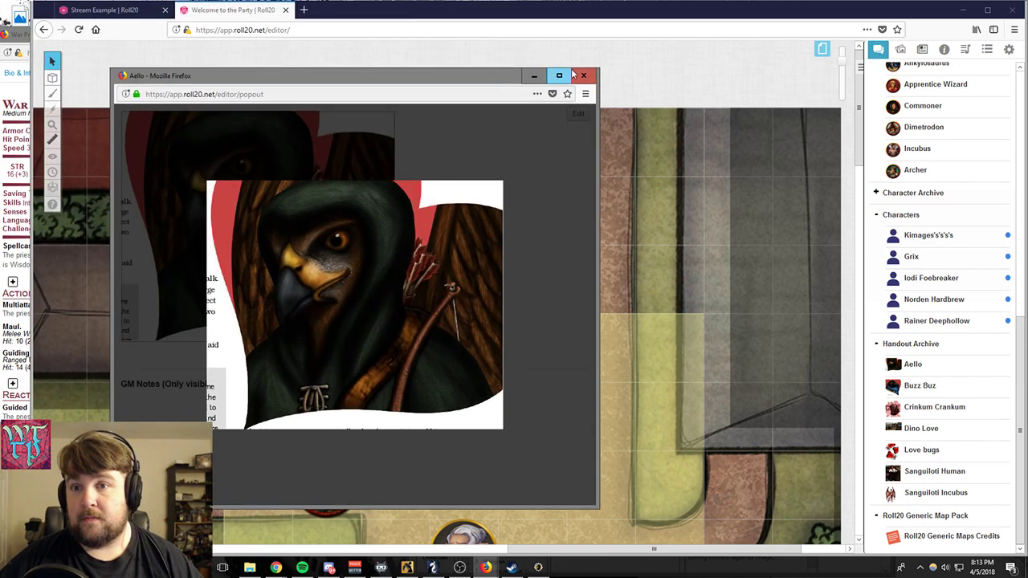
{"action": "left_click", "coordinate": [583, 75]}
- Show the Aello handout to all players in the game and close the displayed handout
{"action": "right_click", "coordinate": [908, 363]}
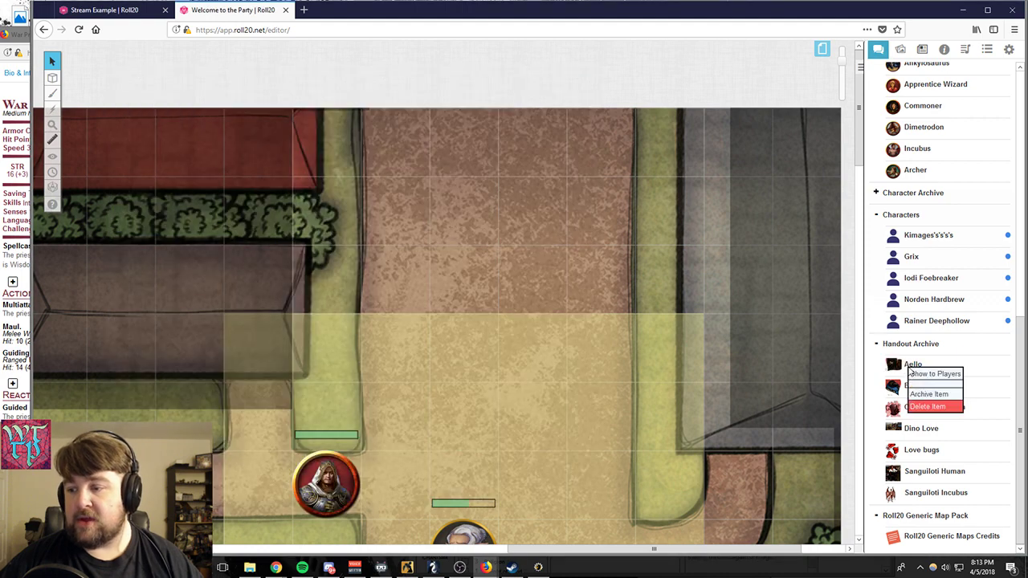
{"action": "left_click", "coordinate": [931, 373]}
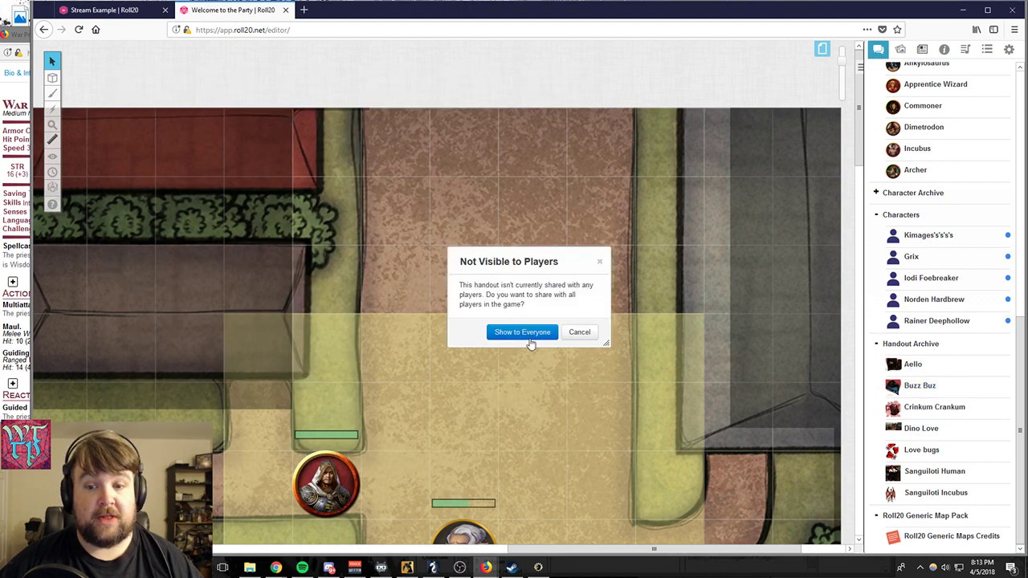
{"action": "left_click", "coordinate": [525, 334]}
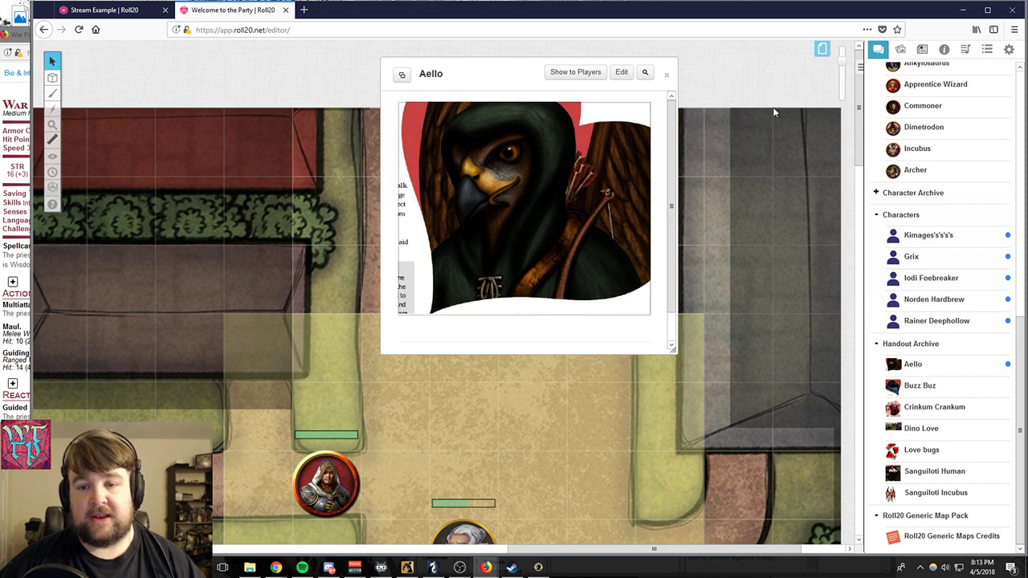
{"action": "left_click", "coordinate": [669, 75]}
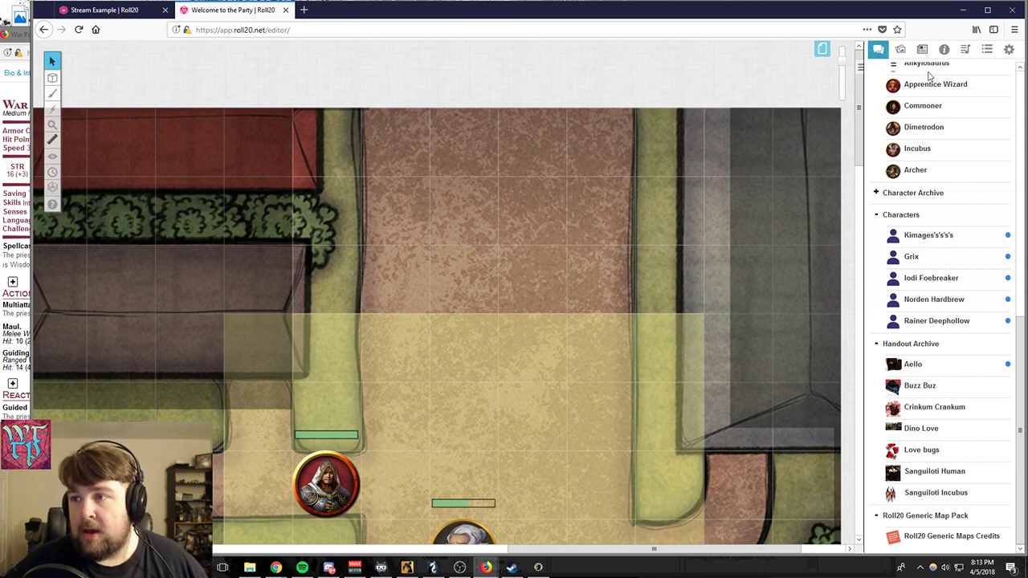
- Clear the previous search in the D&D 5th Edition compendium and search for "critical"
{"action": "left_click", "coordinate": [943, 50]}
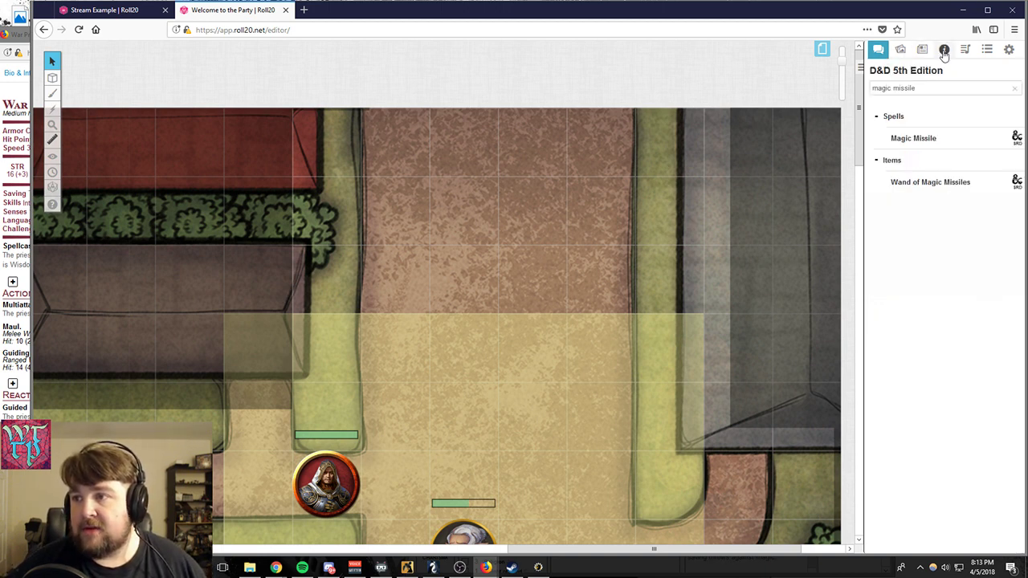
{"action": "left_click", "coordinate": [1014, 88]}
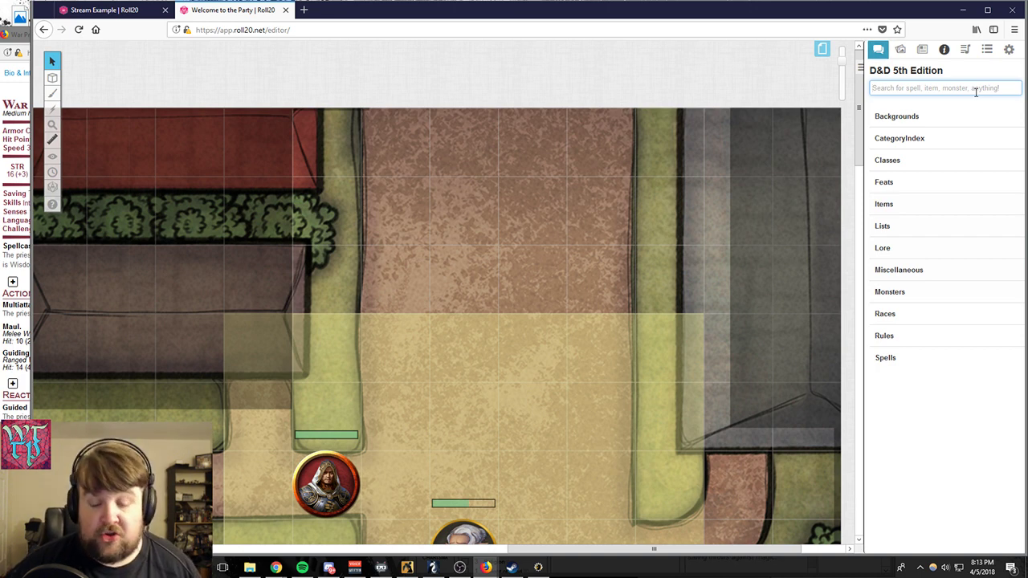
{"action": "type", "text": "cr"}
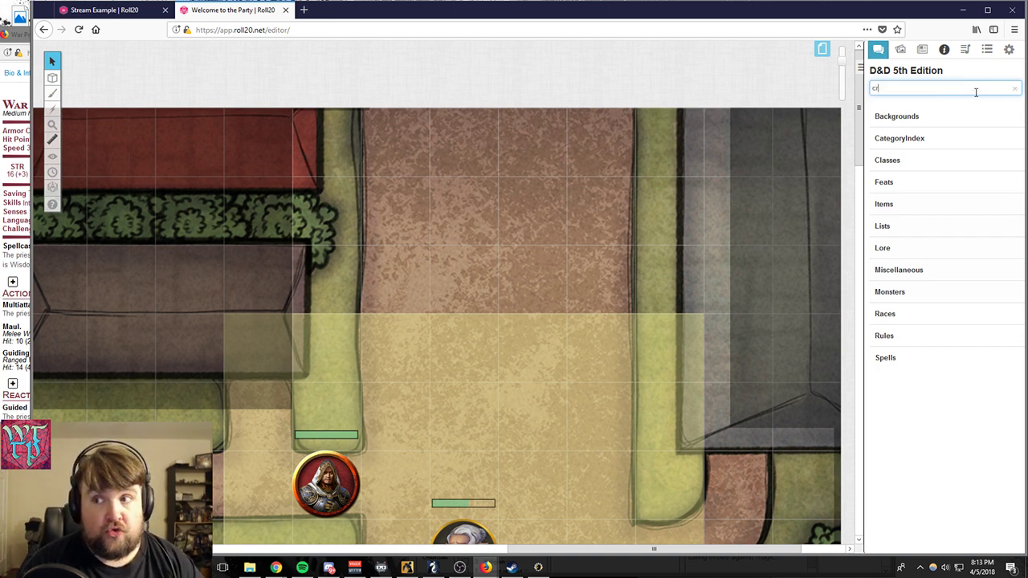
{"action": "type", "text": "itical rol"}
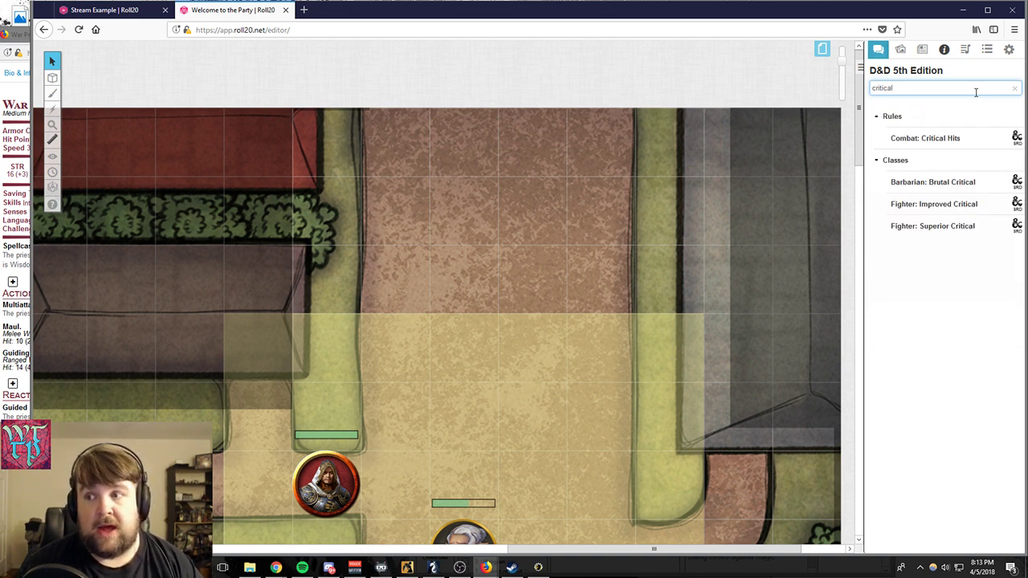
- Open the Combat: Critical Hits rules entry, read through the surrounding combat rules, and close it
{"action": "left_click", "coordinate": [905, 139]}
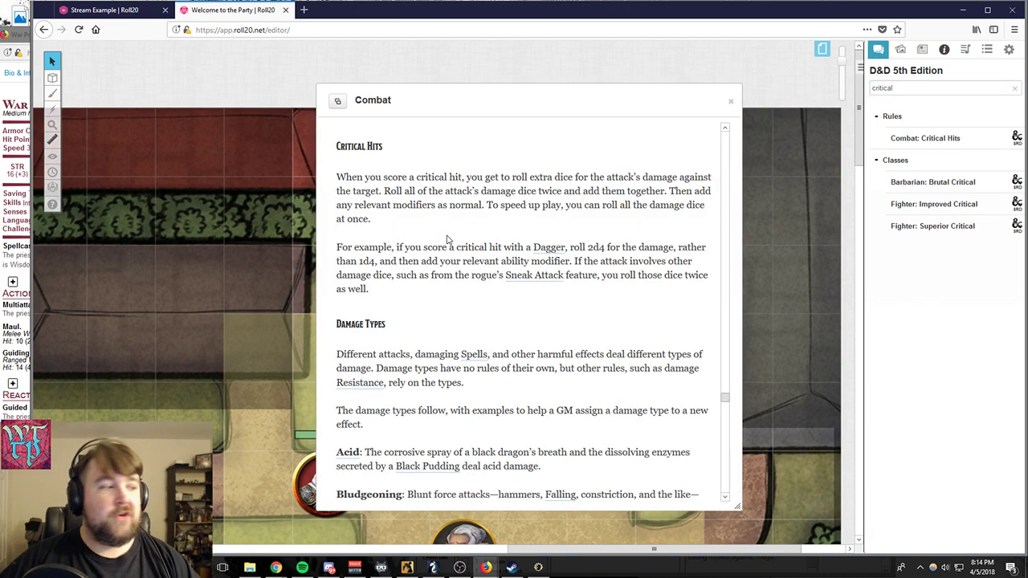
{"action": "scroll", "coordinate": [449, 241], "scroll_direction": "down", "scroll_amount": 7}
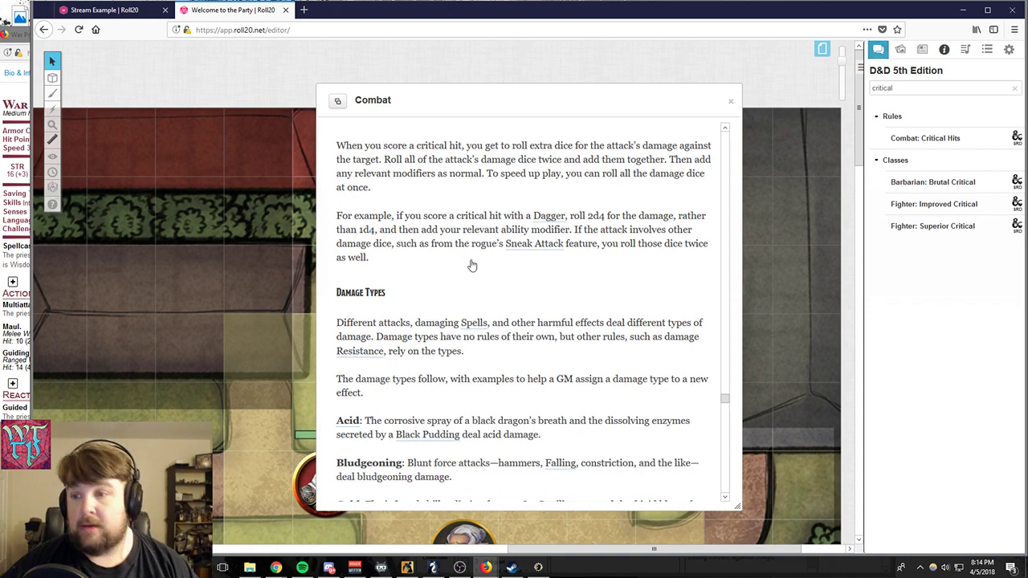
{"action": "scroll", "coordinate": [470, 264], "scroll_direction": "up", "scroll_amount": 8}
{"action": "scroll", "coordinate": [513, 345], "scroll_direction": "up", "scroll_amount": 12}
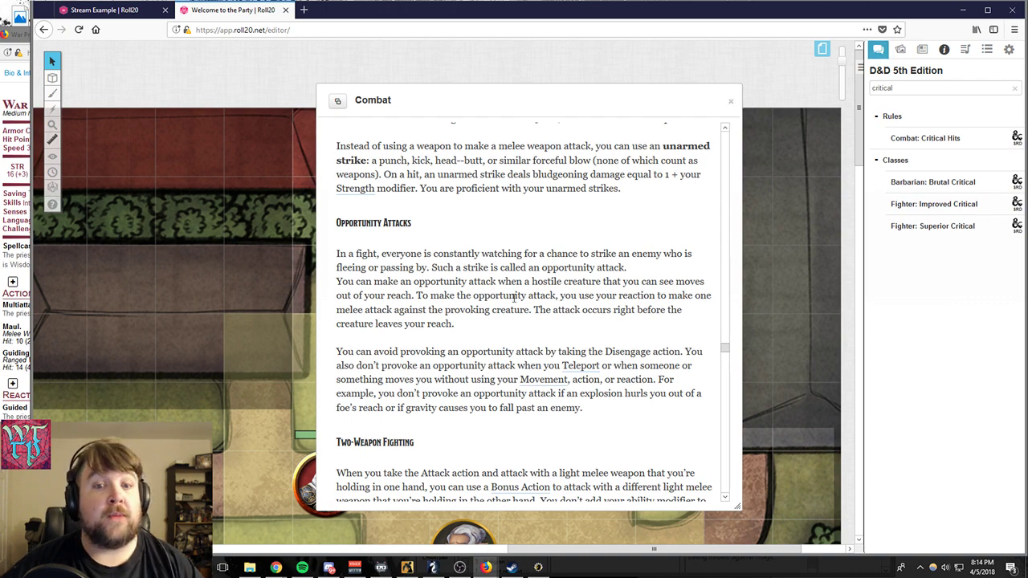
{"action": "scroll", "coordinate": [554, 308], "scroll_direction": "up", "scroll_amount": 4}
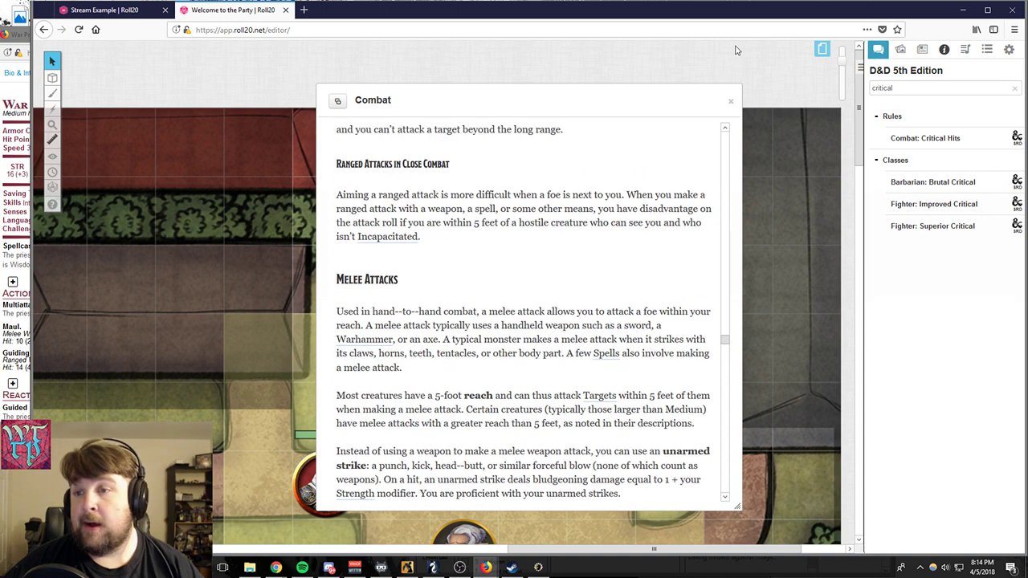
{"action": "left_click", "coordinate": [731, 103]}
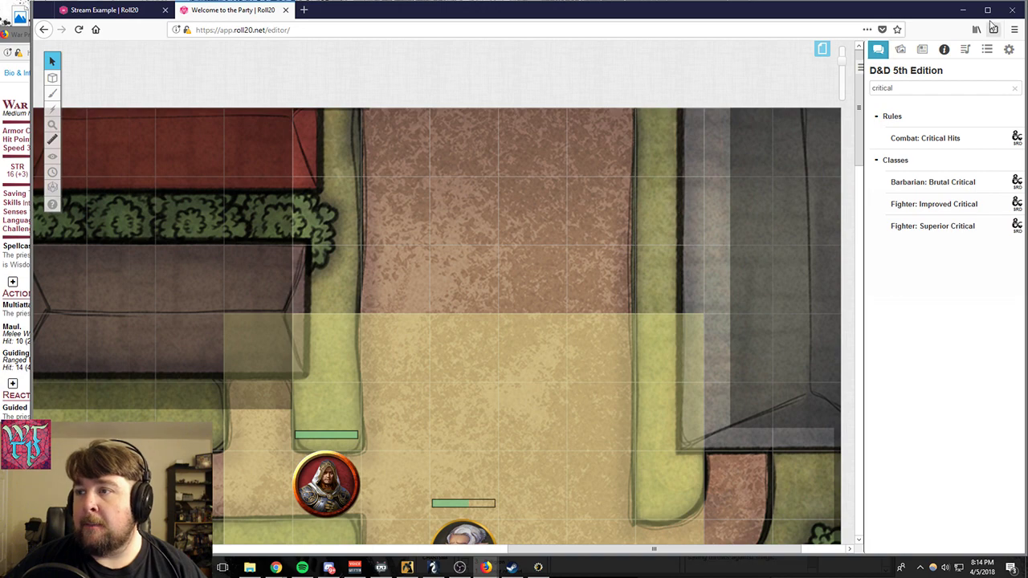
- Look through the tracks in the Jukebox, and bring up the Syrinscape Minion window briefly before minimizing it
{"action": "left_click", "coordinate": [964, 50]}
{"action": "scroll", "coordinate": [975, 278], "scroll_direction": "down", "scroll_amount": 8}
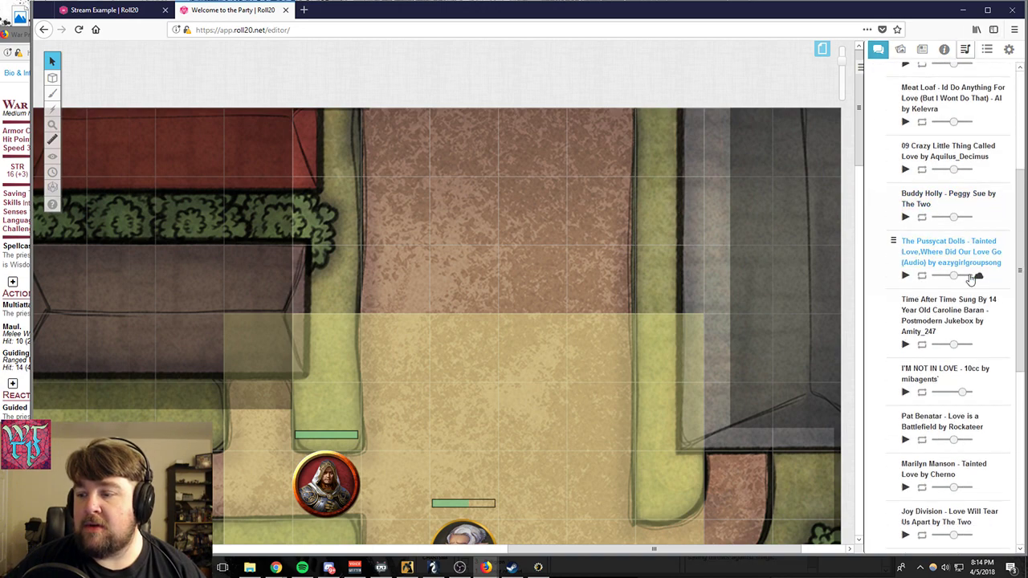
{"action": "scroll", "coordinate": [980, 289], "scroll_direction": "down", "scroll_amount": 1}
{"action": "scroll", "coordinate": [972, 325], "scroll_direction": "up", "scroll_amount": 9}
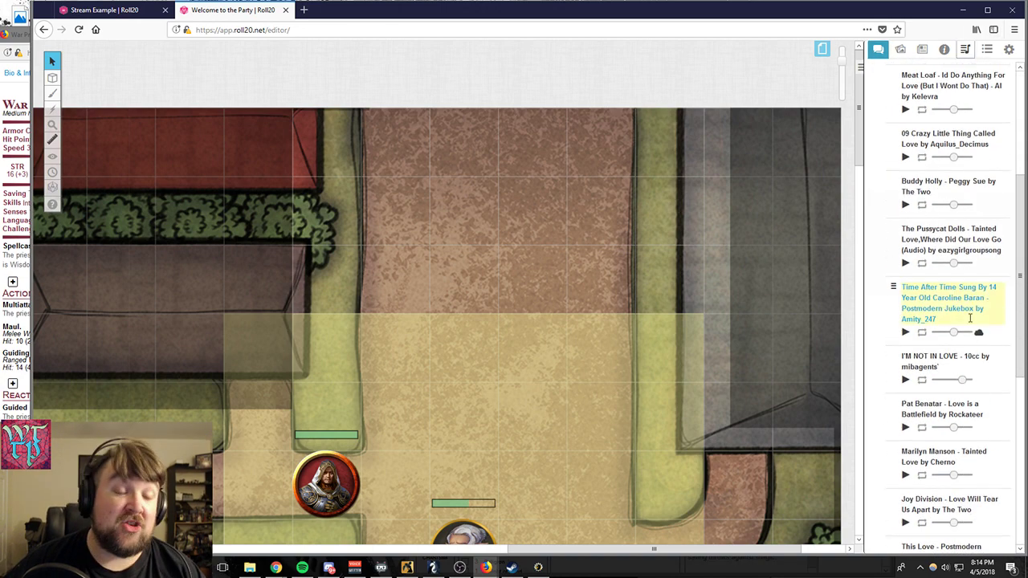
{"action": "left_click", "coordinate": [431, 568]}
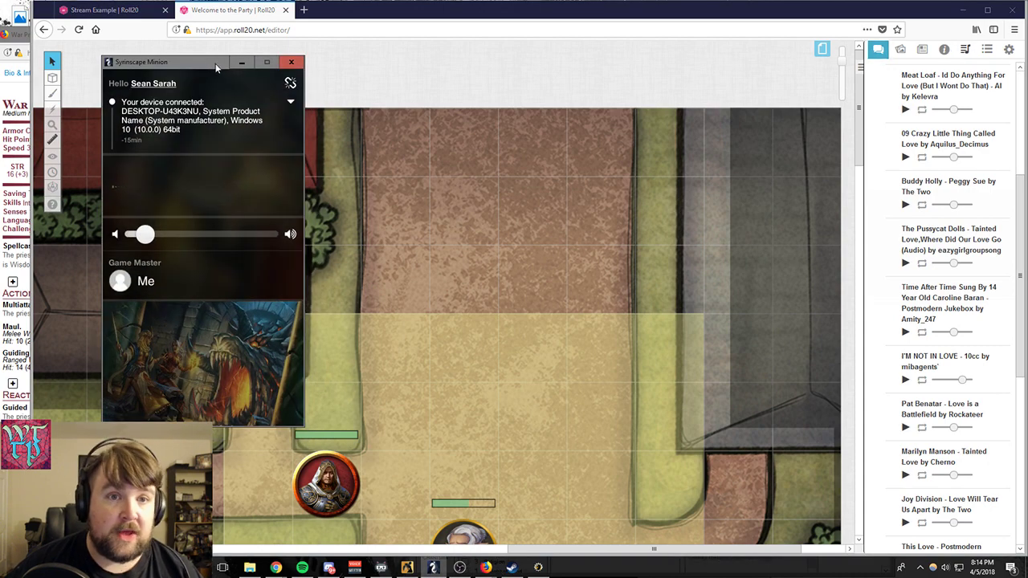
{"action": "left_click", "coordinate": [240, 63]}
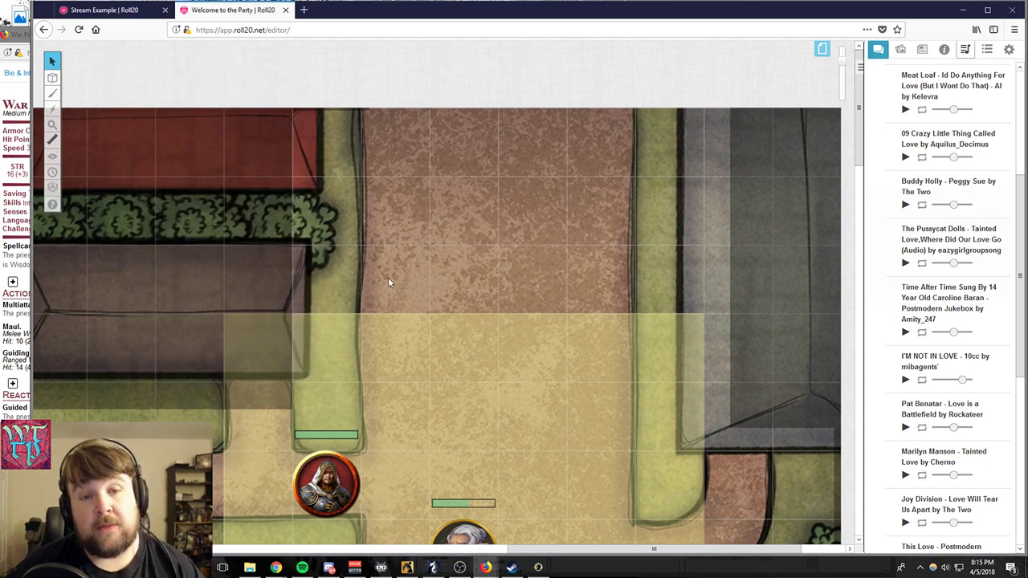
- Display the Jukebox's options for adding content, dismiss them, and look through the songs in the Love Love playlist
{"action": "scroll", "coordinate": [966, 98], "scroll_direction": "up", "scroll_amount": 5}
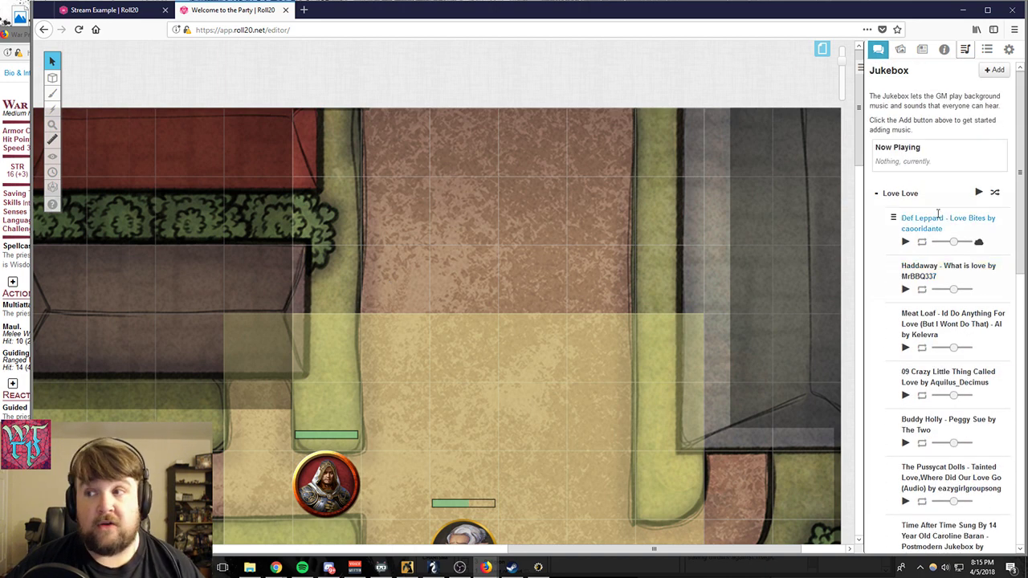
{"action": "left_click", "coordinate": [995, 70]}
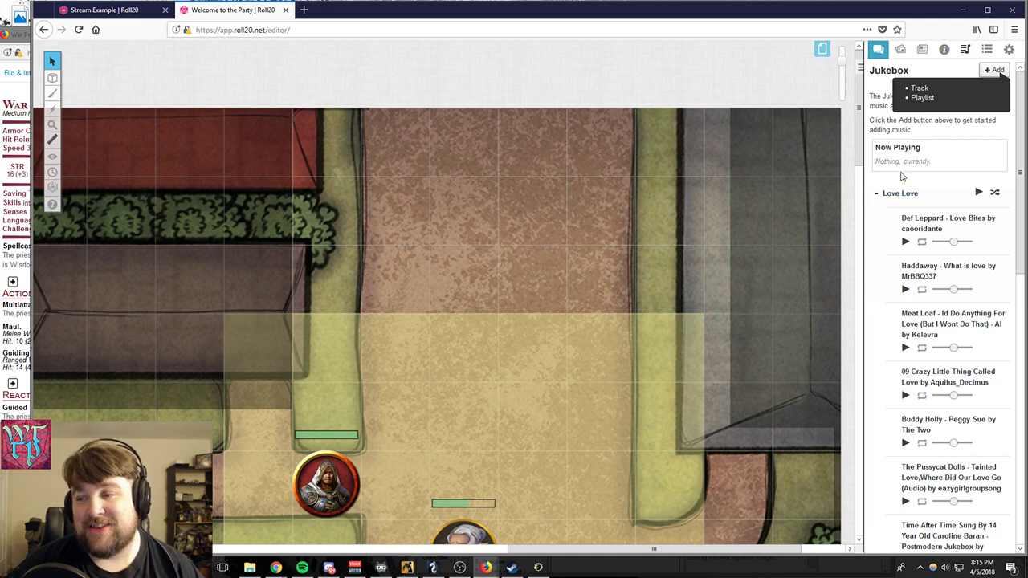
{"action": "left_click", "coordinate": [962, 180]}
{"action": "scroll", "coordinate": [961, 217], "scroll_direction": "down", "scroll_amount": 3}
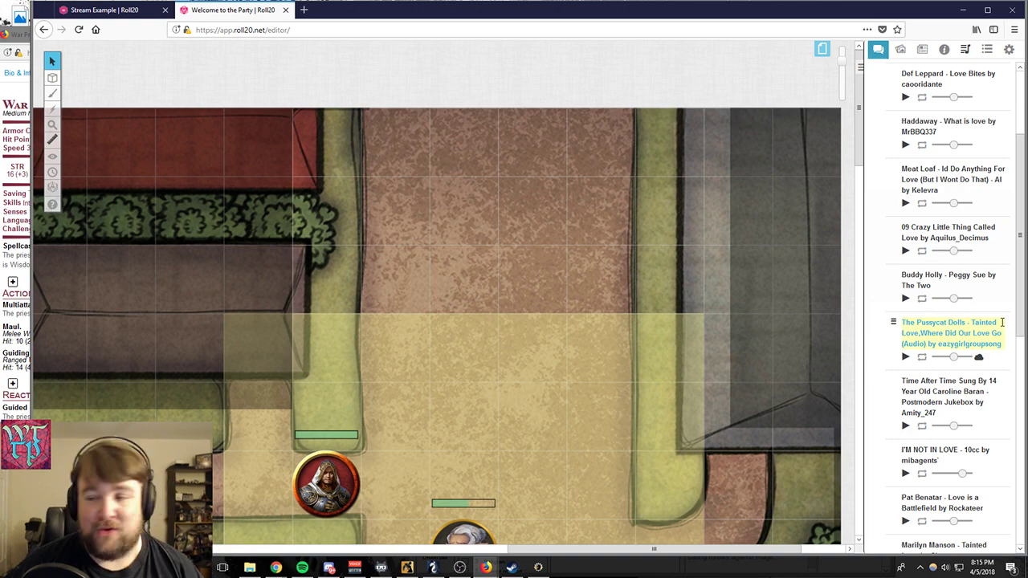
{"action": "scroll", "coordinate": [1002, 322], "scroll_direction": "down", "scroll_amount": 8}
{"action": "scroll", "coordinate": [1003, 255], "scroll_direction": "up", "scroll_amount": 3}
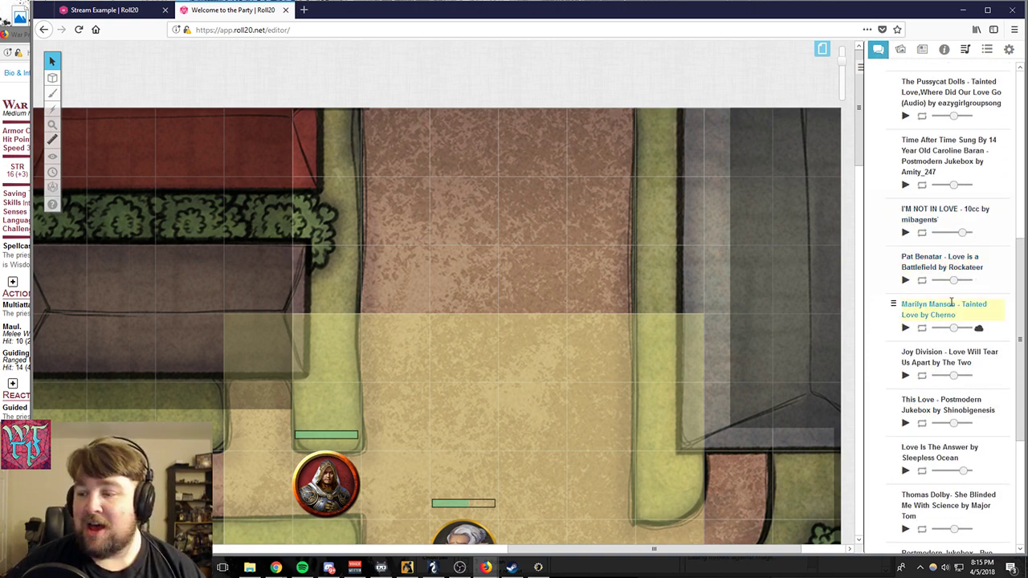
{"action": "scroll", "coordinate": [987, 317], "scroll_direction": "up", "scroll_amount": 8}
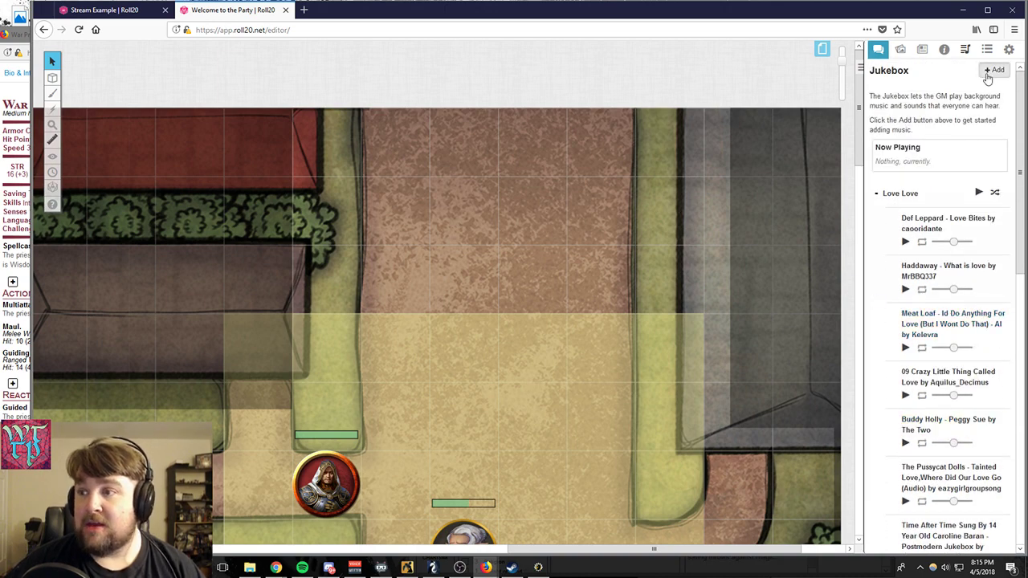
- Start adding a Jukebox track and view the Fanburst, BattleBards and Tabletop Audio sound sources
{"action": "left_click", "coordinate": [993, 70]}
{"action": "left_click", "coordinate": [916, 90]}
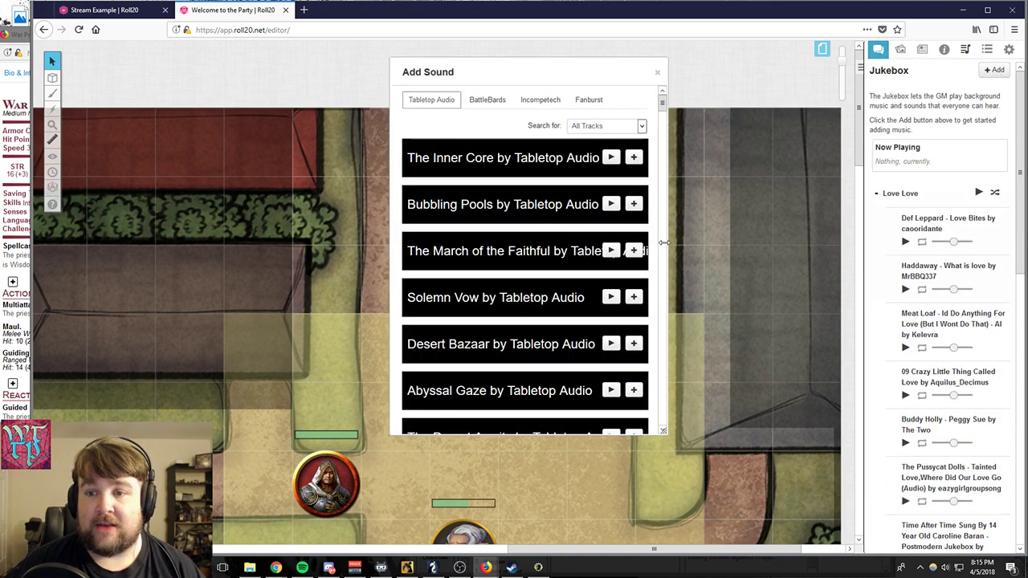
{"action": "left_click", "coordinate": [599, 106]}
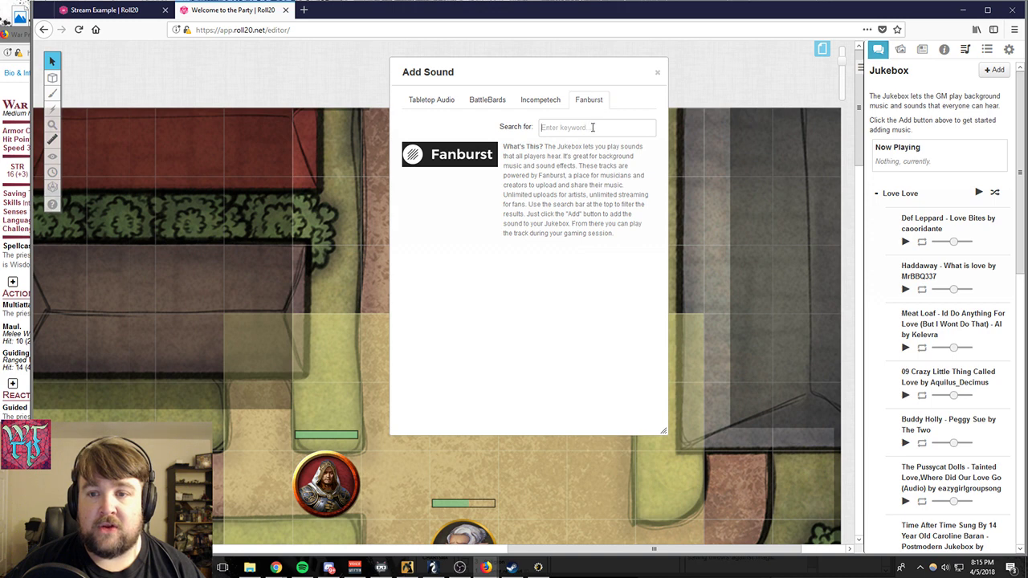
{"action": "left_click", "coordinate": [587, 129]}
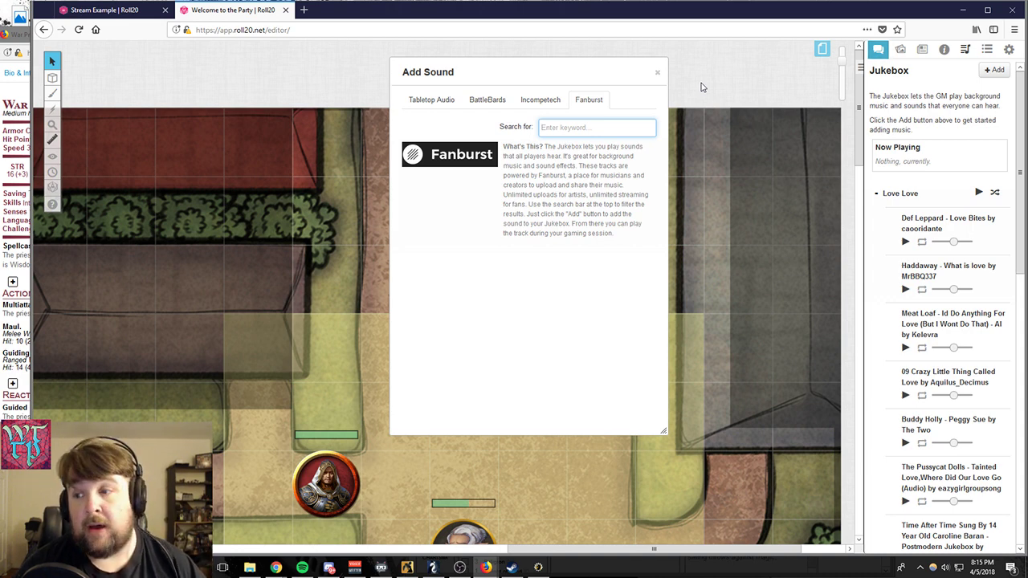
{"action": "left_click", "coordinate": [485, 100]}
{"action": "left_click", "coordinate": [443, 101]}
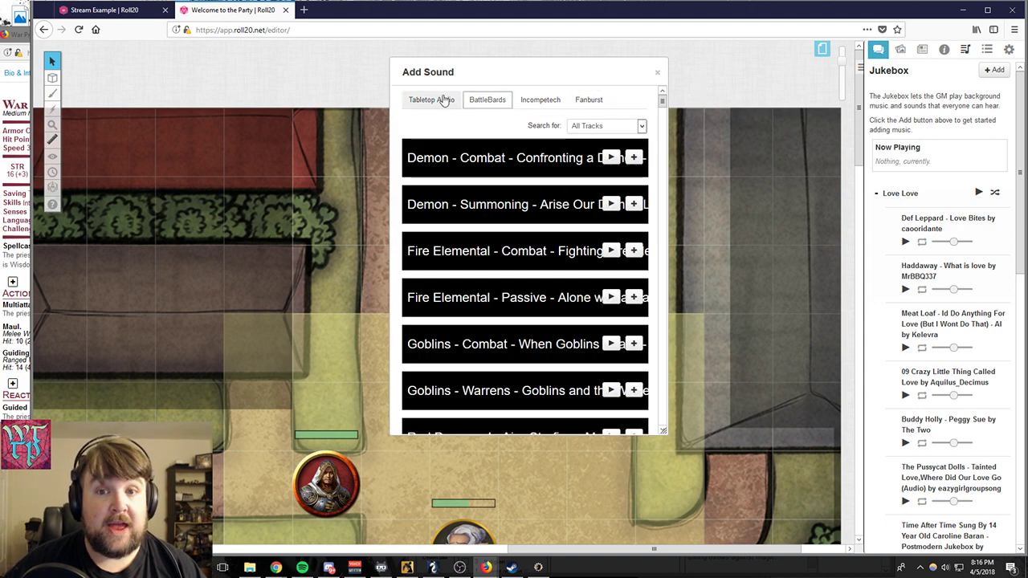
- Add the BattleBards track Elven Dirge - Mennai Um Vela Ata to the Jukebox and close the Add Sound window
{"action": "left_click", "coordinate": [503, 99]}
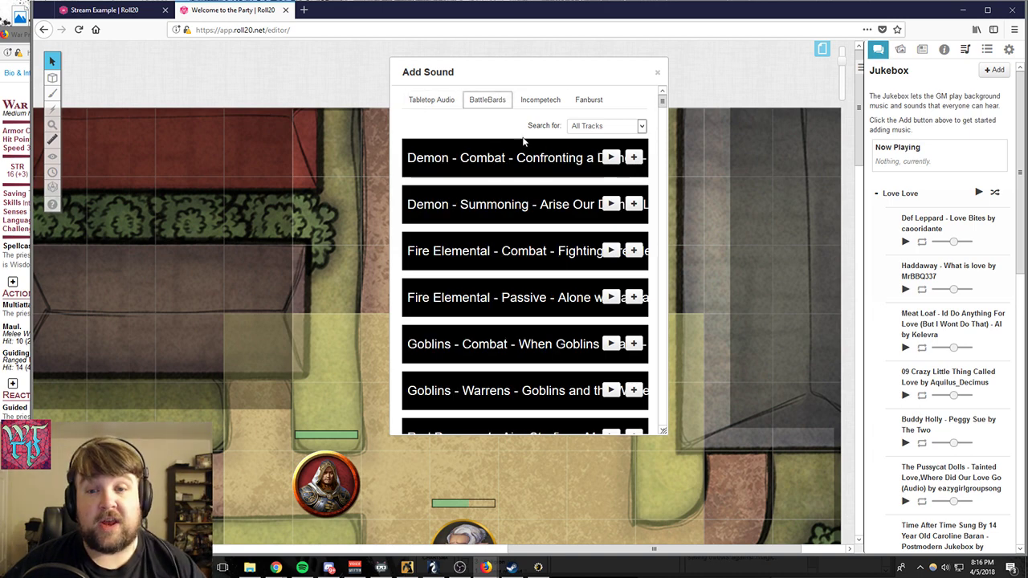
{"action": "scroll", "coordinate": [526, 273], "scroll_direction": "down", "scroll_amount": 1}
{"action": "scroll", "coordinate": [526, 274], "scroll_direction": "down", "scroll_amount": 8}
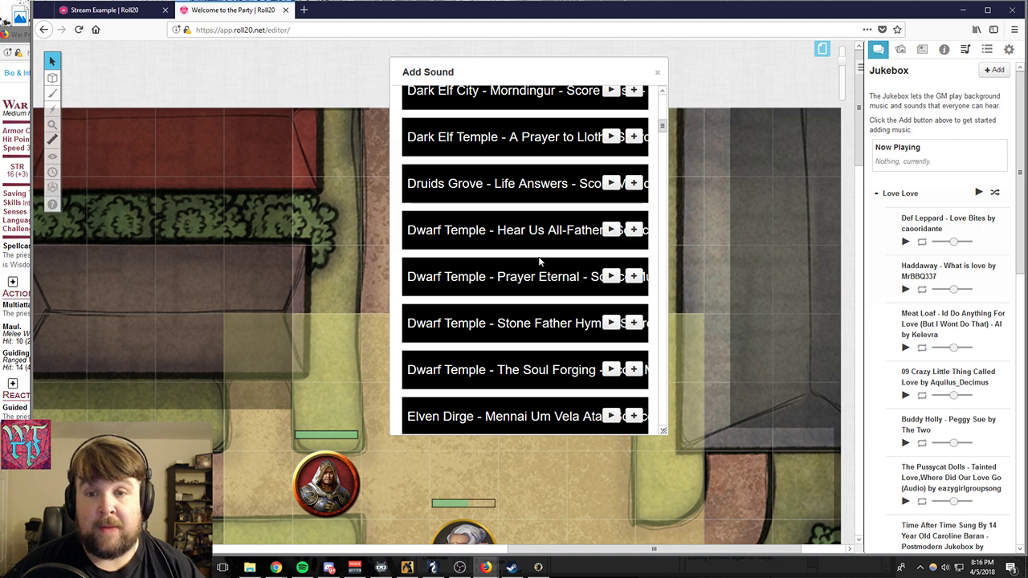
{"action": "scroll", "coordinate": [537, 257], "scroll_direction": "down", "scroll_amount": 5}
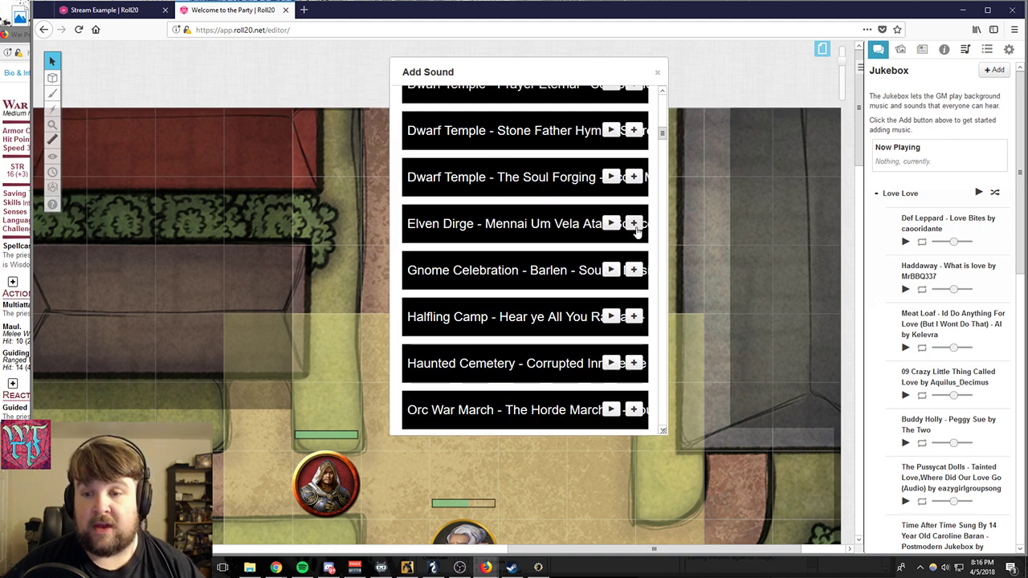
{"action": "left_click_drag", "start_coordinate": [725, 494], "coordinate": [933, 490]}
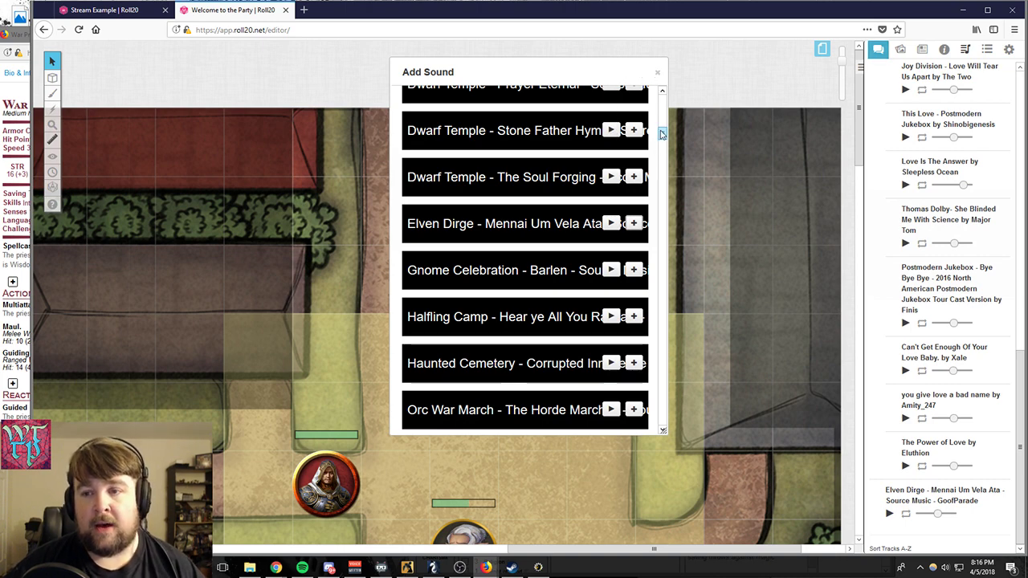
{"action": "scroll", "coordinate": [655, 88], "scroll_direction": "up", "scroll_amount": 10}
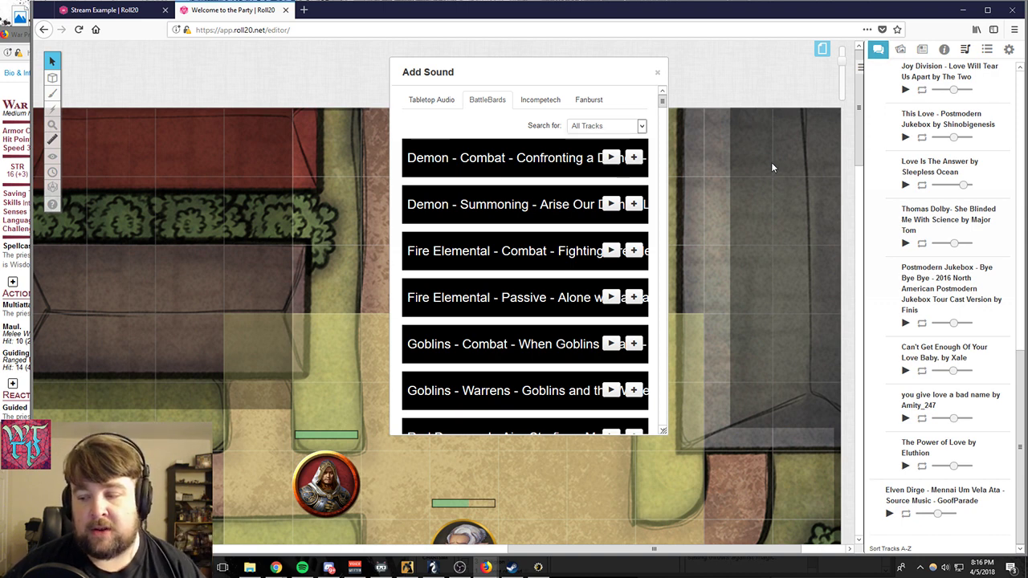
{"action": "left_click", "coordinate": [657, 74]}
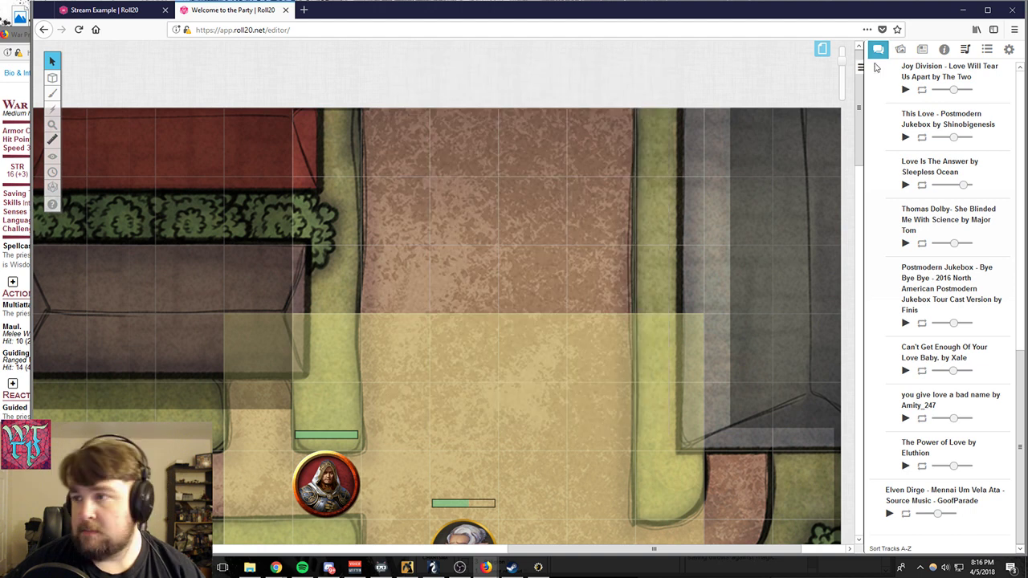
- View the macros, decks and rollable tables, and look through My Settings and Game Settings
{"action": "left_click", "coordinate": [987, 50]}
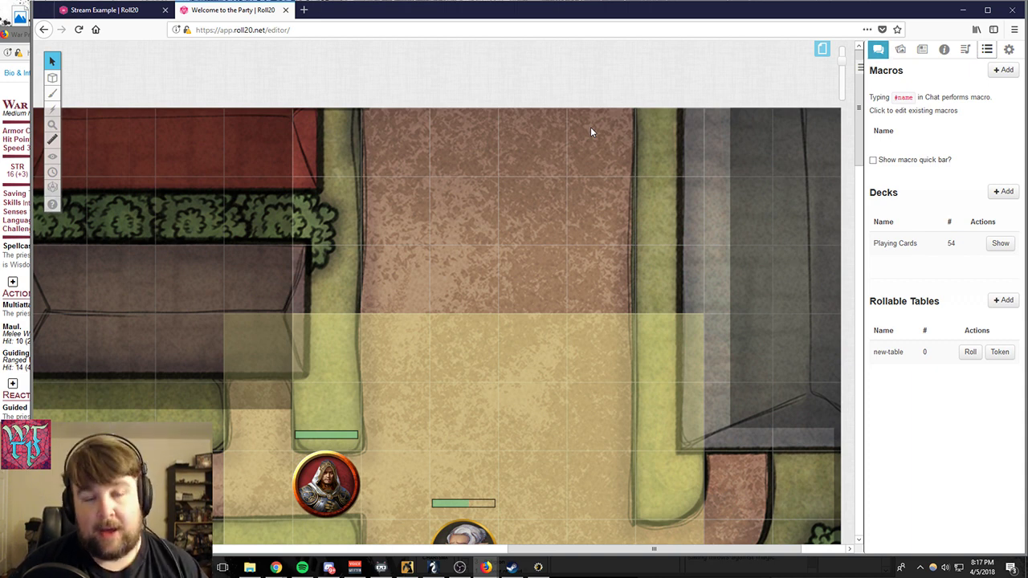
{"action": "left_click", "coordinate": [1008, 49]}
{"action": "scroll", "coordinate": [959, 253], "scroll_direction": "down", "scroll_amount": 6}
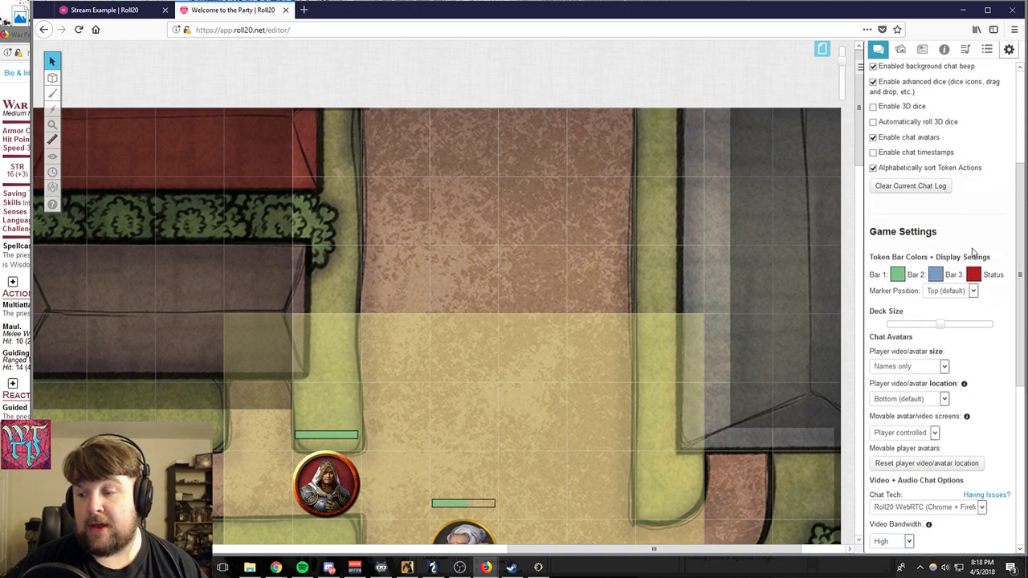
{"action": "scroll", "coordinate": [967, 265], "scroll_direction": "up", "scroll_amount": 5}
{"action": "scroll", "coordinate": [968, 266], "scroll_direction": "up", "scroll_amount": 3}
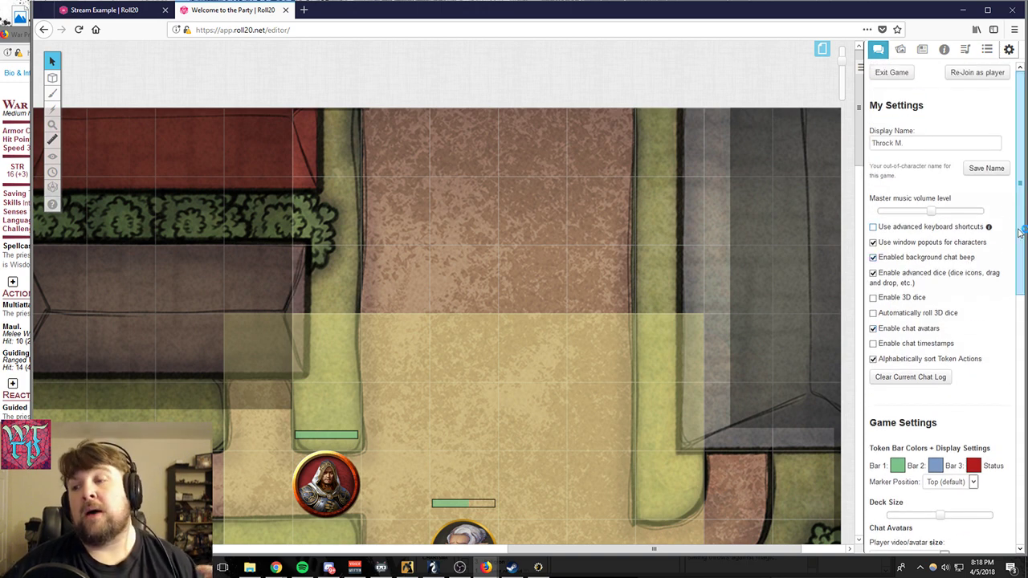
- Lower the master music volume and raise it back to about the middle, and save a new display name in My Settings
{"action": "left_click_drag", "start_coordinate": [932, 211], "coordinate": [896, 212]}
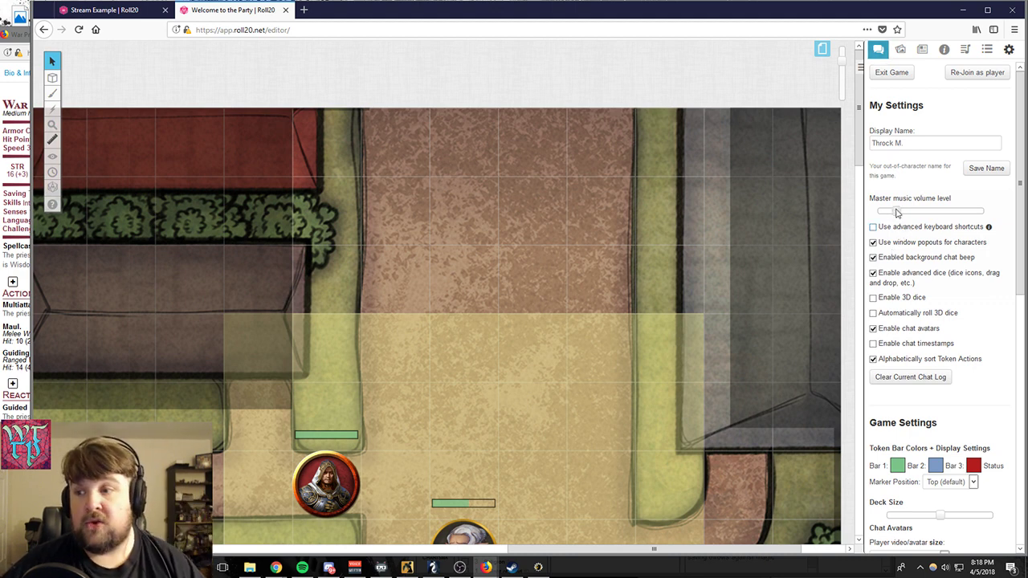
{"action": "left_click_drag", "start_coordinate": [898, 211], "coordinate": [937, 241]}
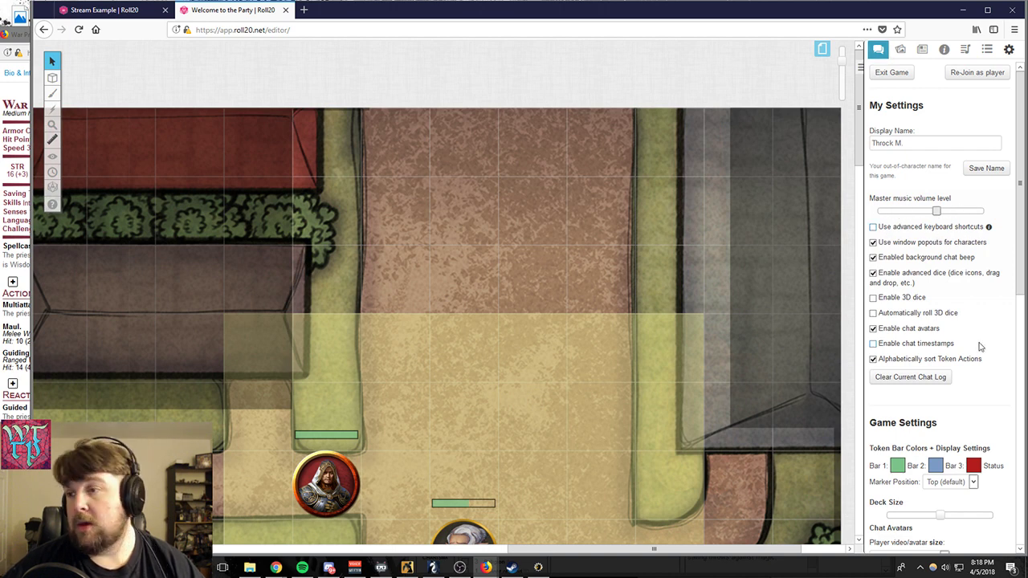
{"action": "triple_click", "coordinate": [933, 142]}
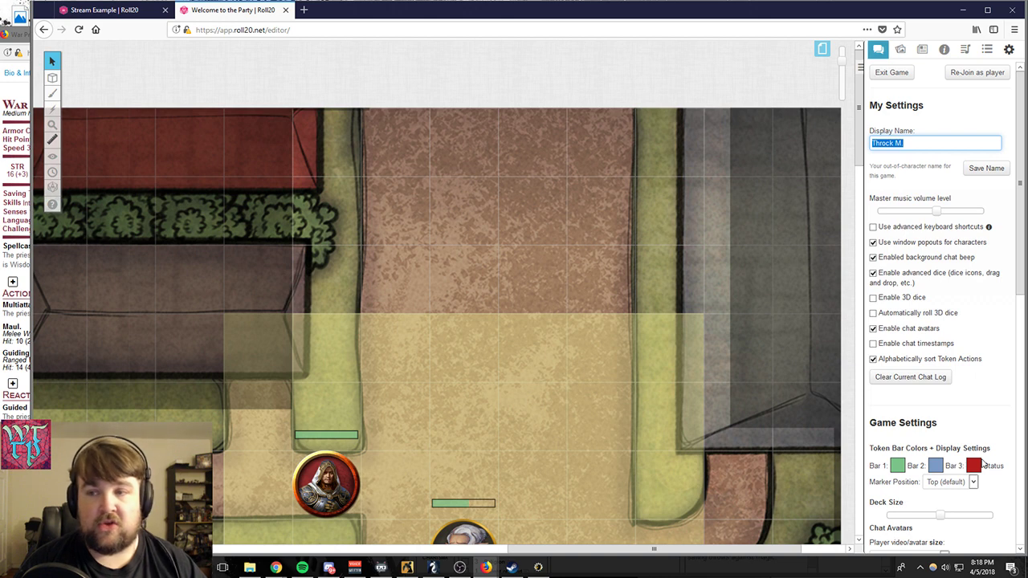
{"action": "type", "text": "Bob"}
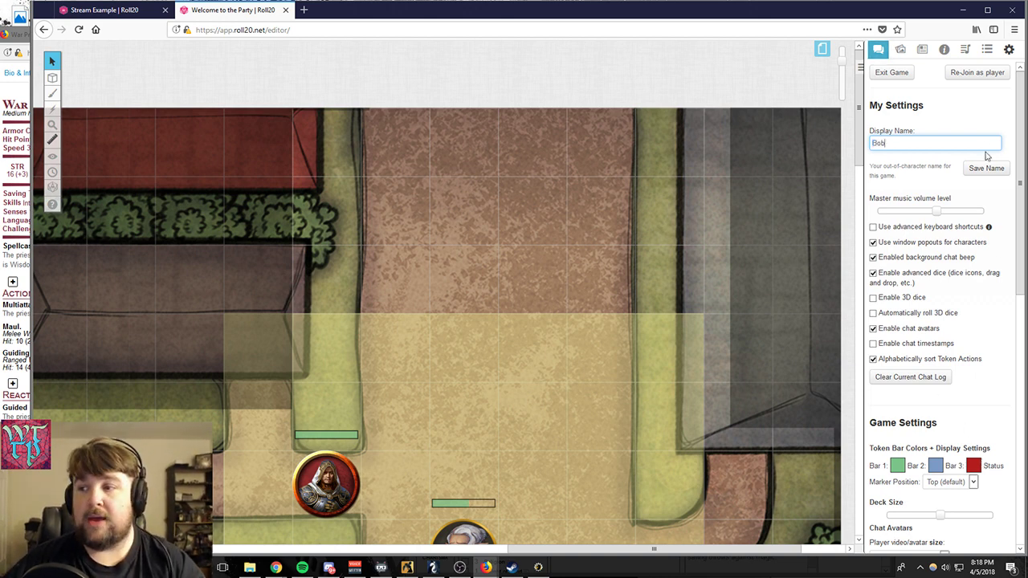
{"action": "left_click", "coordinate": [985, 168]}
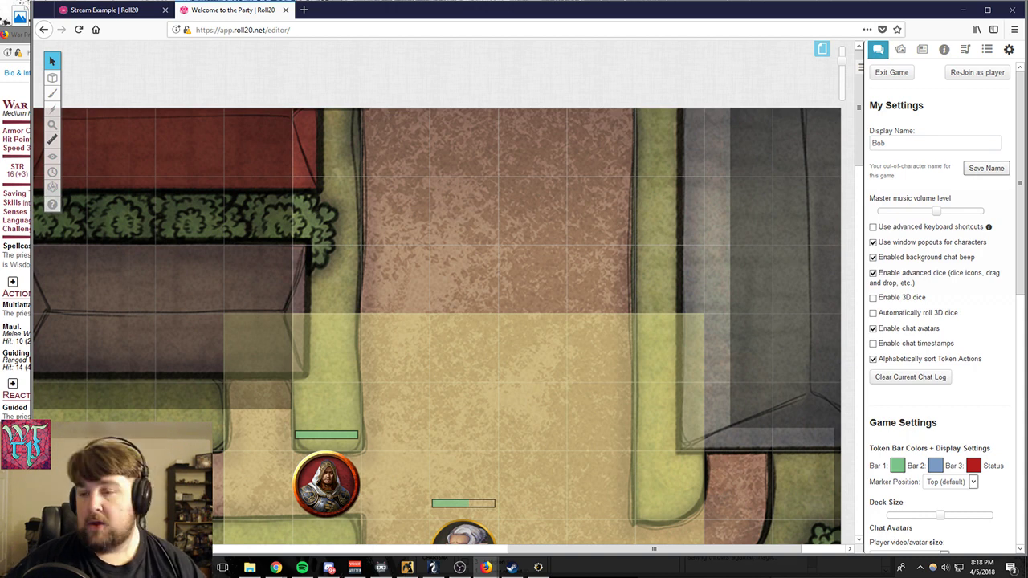
- Look through the remaining My Settings and Game Settings, including the chat avatar and video and audio chat options
{"action": "scroll", "coordinate": [990, 379], "scroll_direction": "down", "scroll_amount": 5}
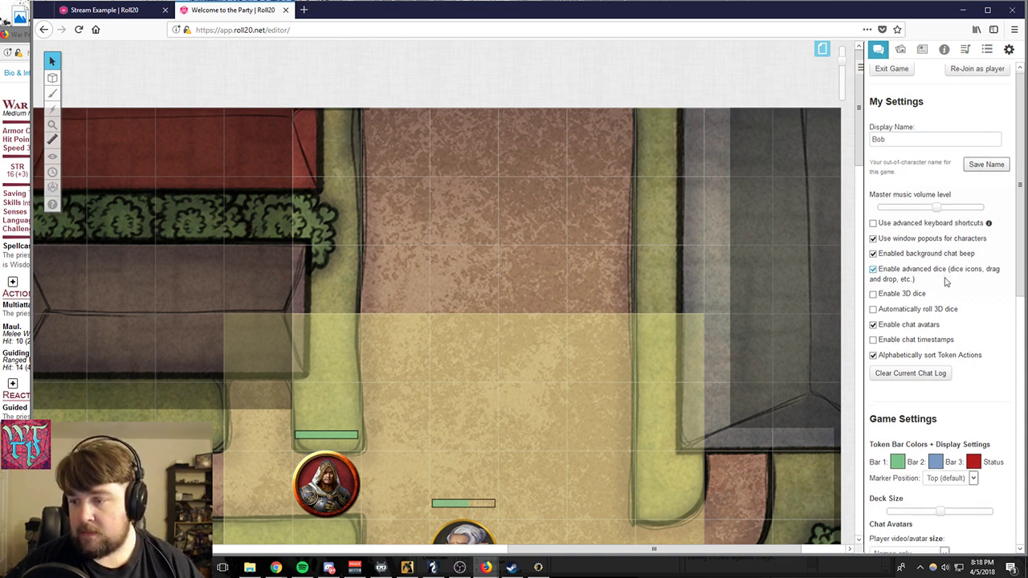
{"action": "scroll", "coordinate": [990, 379], "scroll_direction": "down", "scroll_amount": 1}
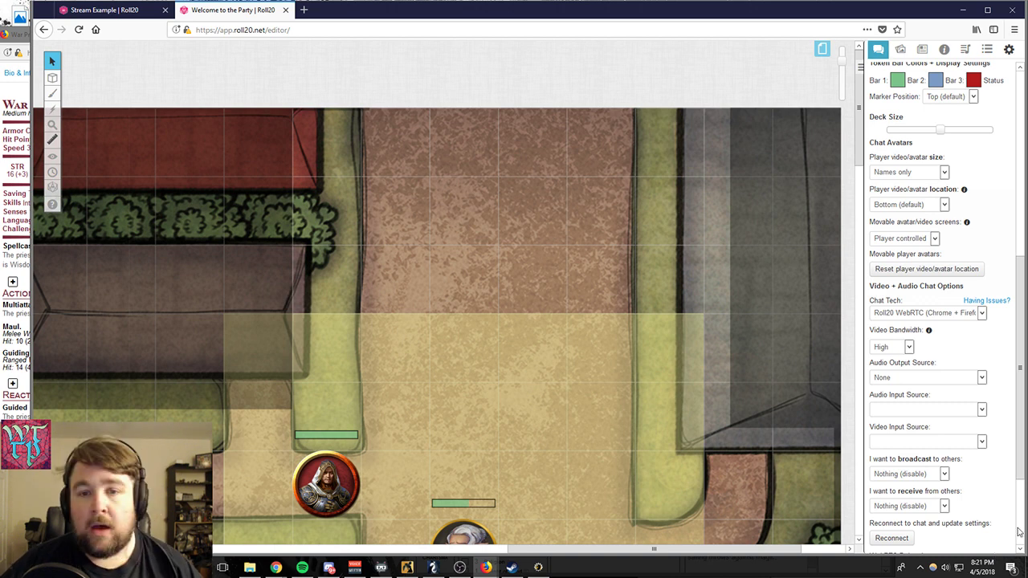
{"action": "scroll", "coordinate": [643, 257], "scroll_direction": "down", "scroll_amount": 1}
{"action": "scroll", "coordinate": [643, 257], "scroll_direction": "down", "scroll_amount": 2}
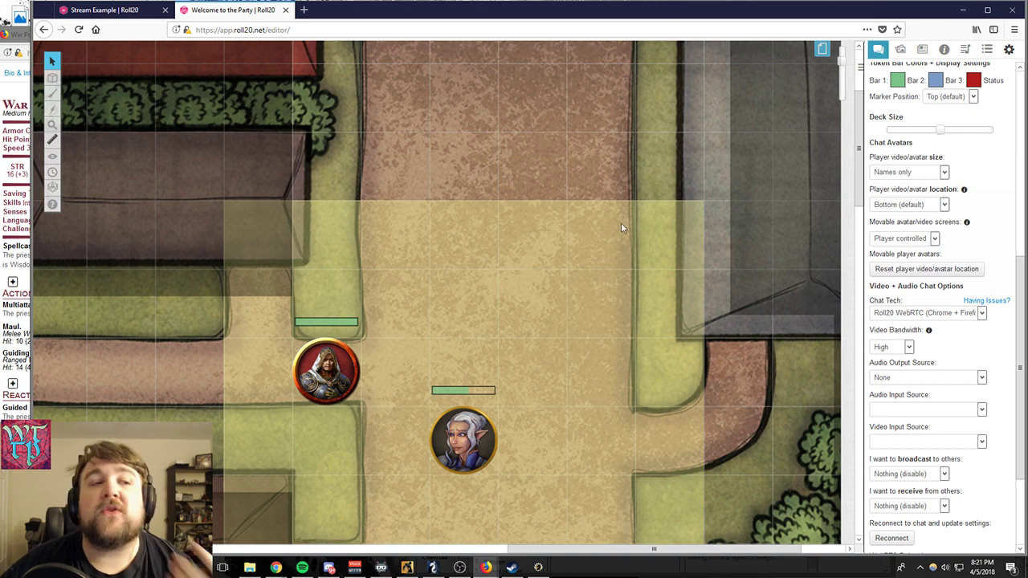
- Minimize the War Priest sheet, the Roll20 game window and the wizard's character sheet to clear the desktop
{"action": "left_click", "coordinate": [16, 35]}
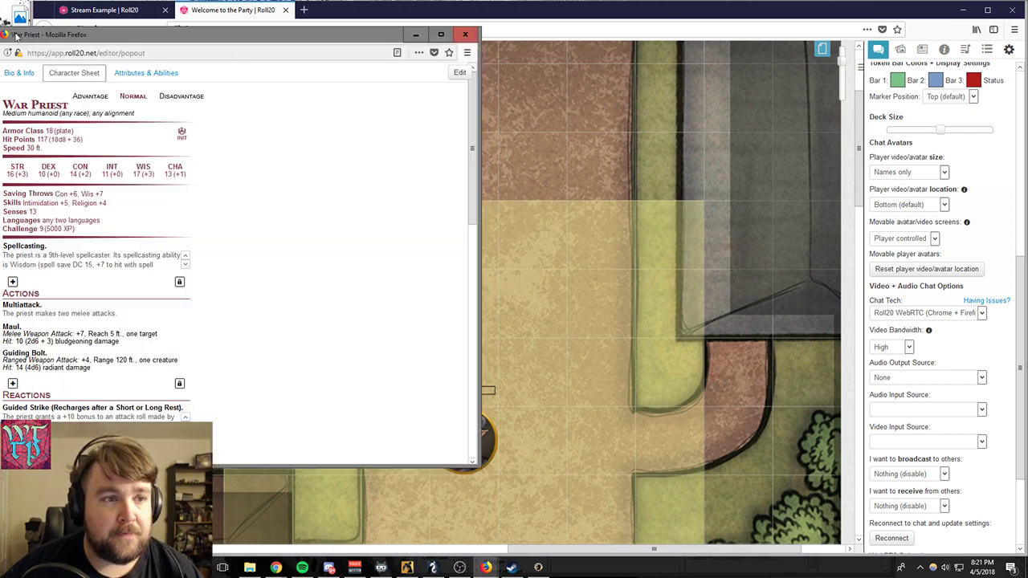
{"action": "left_click", "coordinate": [416, 35]}
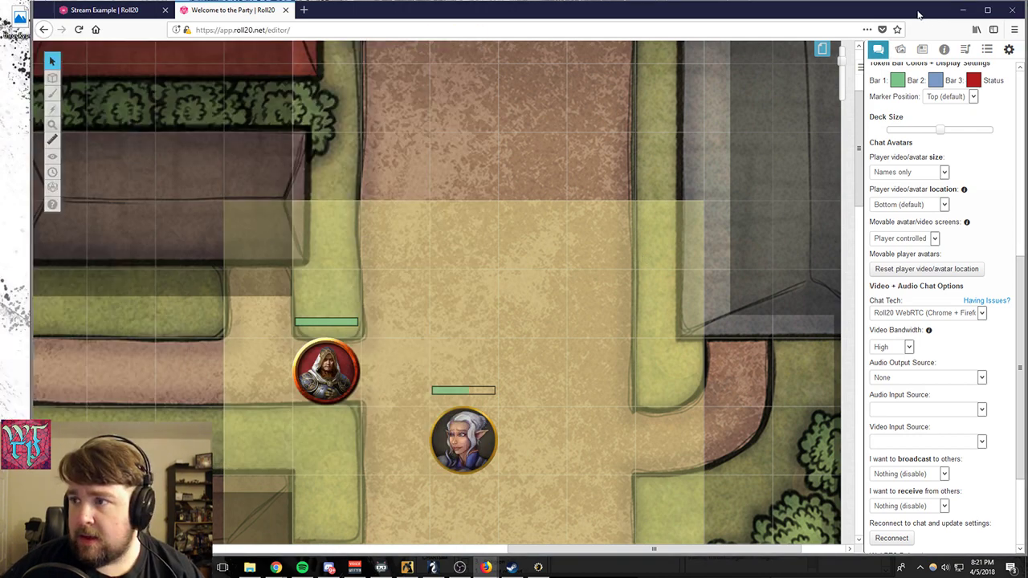
{"action": "left_click", "coordinate": [963, 10]}
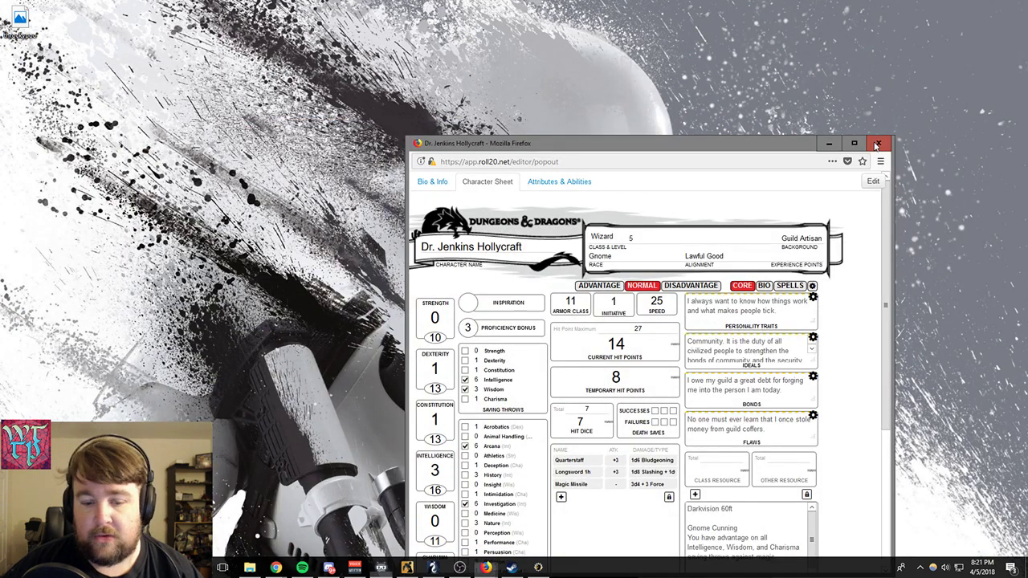
{"action": "left_click", "coordinate": [829, 143]}
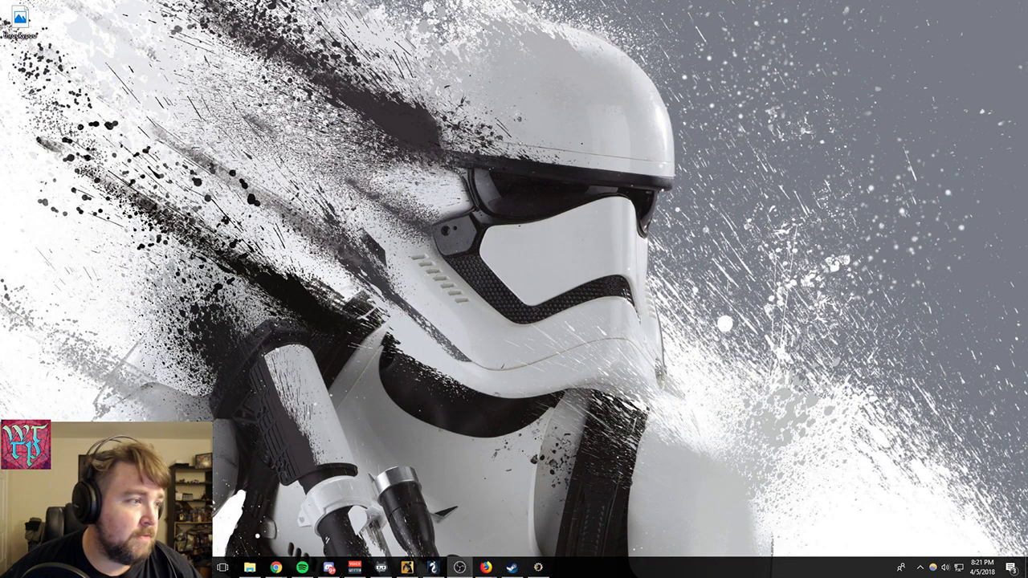
- Move OBS Studio onto the main display, restore and maximize the Roll20 game window, and bring OBS Studio in front of it
{"action": "left_click_drag", "start_coordinate": [0, 142], "coordinate": [682, 57]}
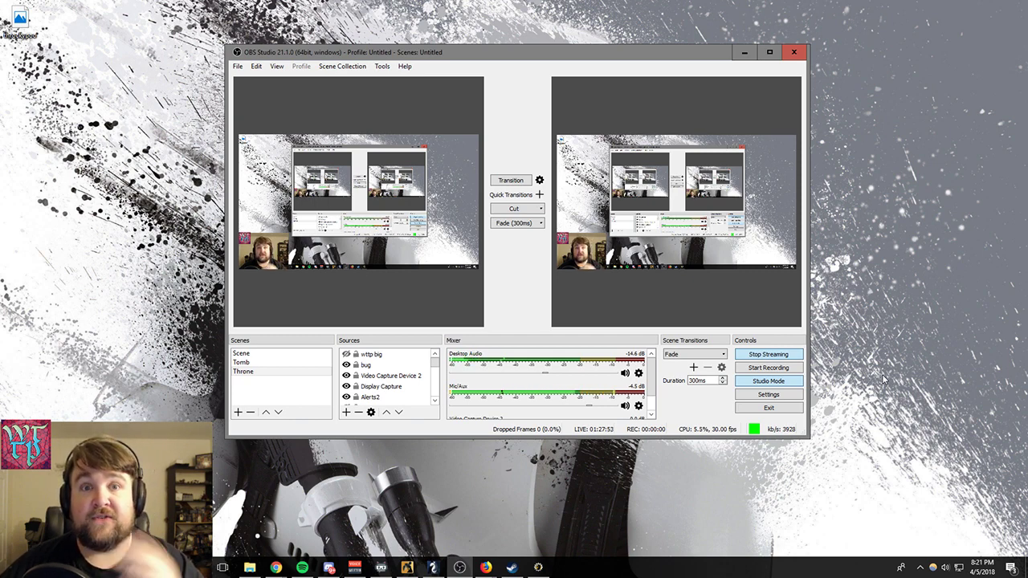
{"action": "left_click", "coordinate": [486, 567]}
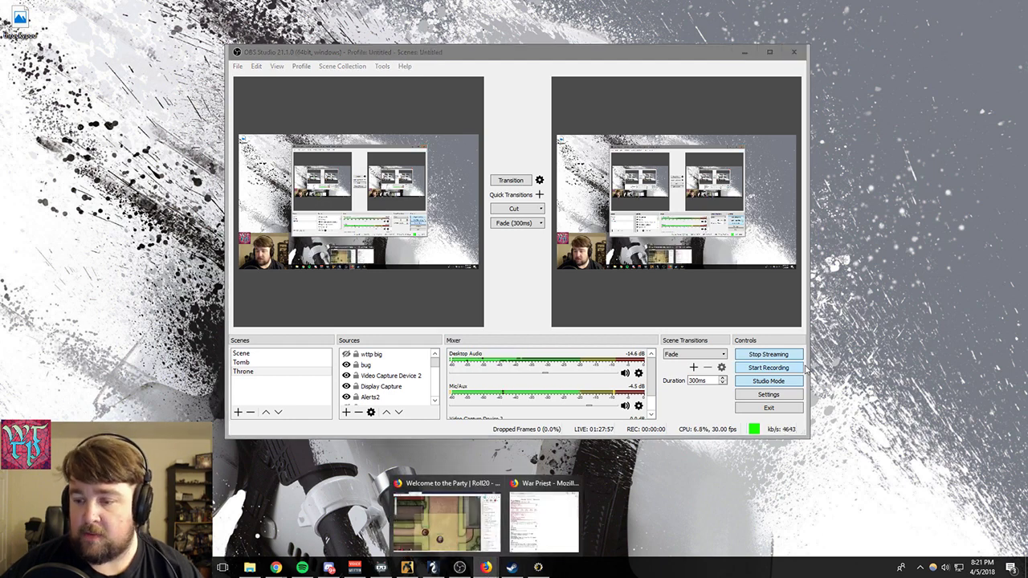
{"action": "left_click", "coordinate": [446, 518]}
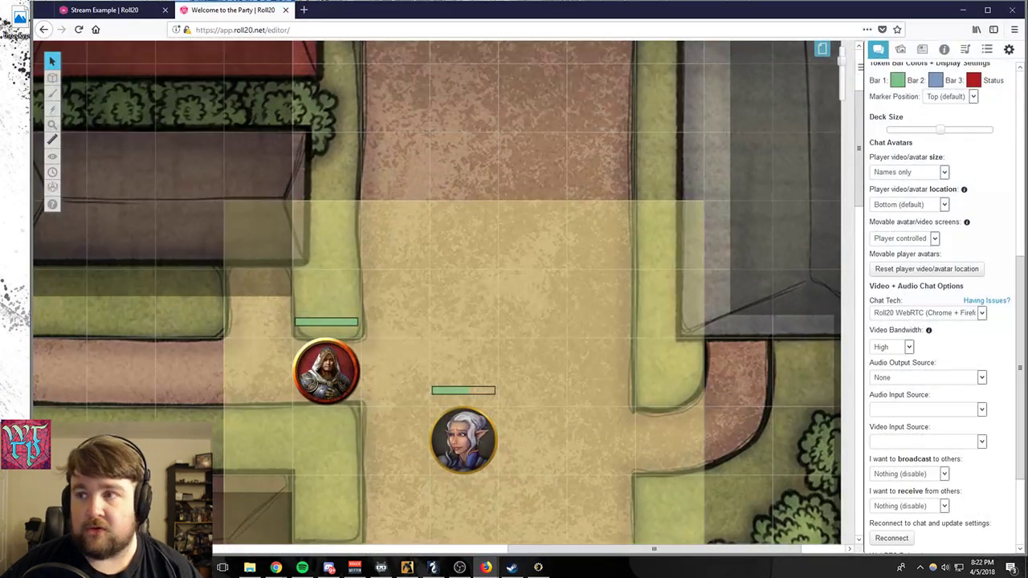
{"action": "left_click", "coordinate": [986, 11]}
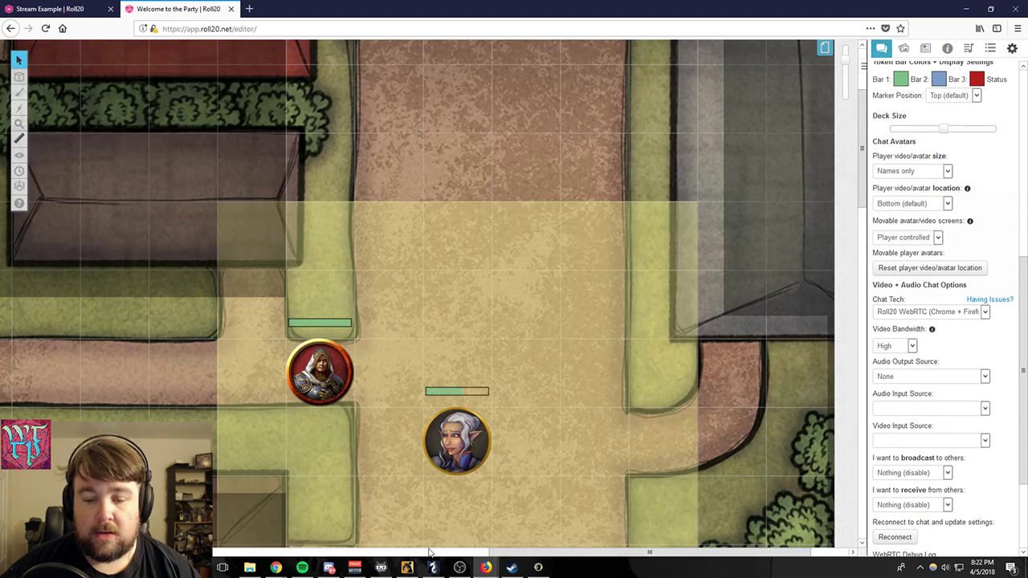
{"action": "left_click", "coordinate": [458, 568]}
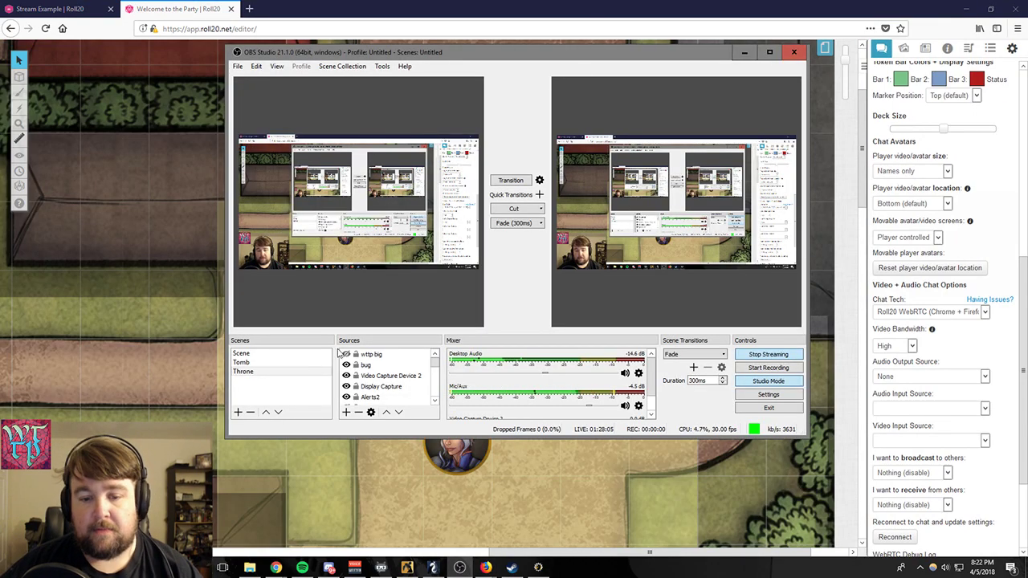
- Look over the Throne scene's layout in OBS Studio with the window maximized, and restore the window's size
{"action": "scroll", "coordinate": [372, 376], "scroll_direction": "down", "scroll_amount": 2}
{"action": "scroll", "coordinate": [372, 376], "scroll_direction": "up", "scroll_amount": 2}
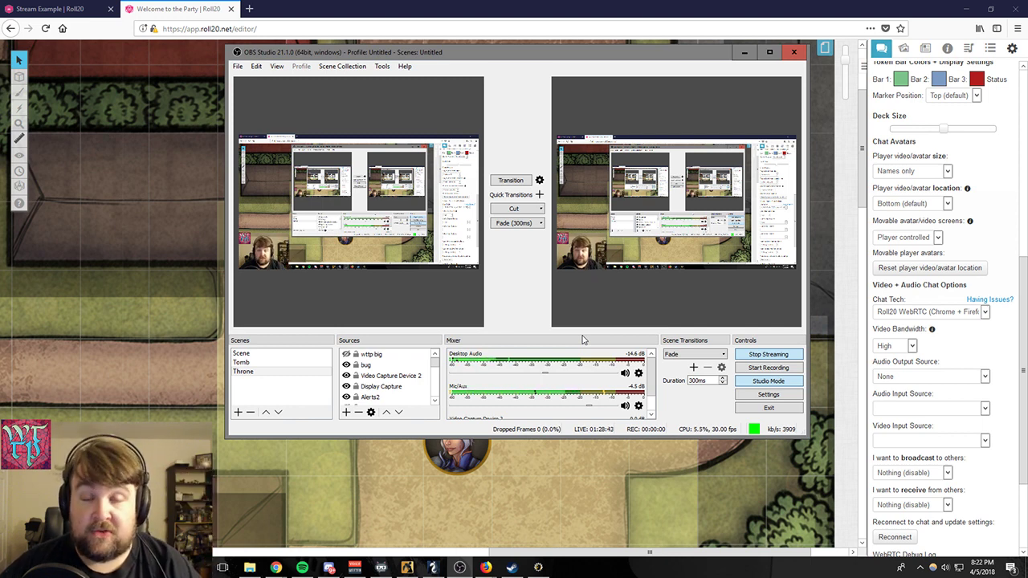
{"action": "left_click", "coordinate": [764, 53]}
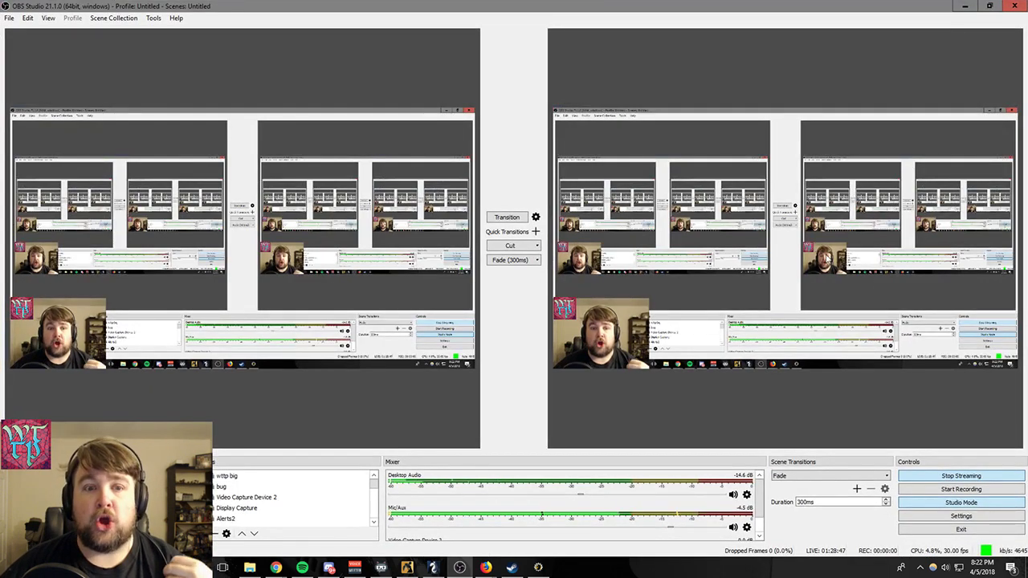
{"action": "left_click", "coordinate": [989, 6]}
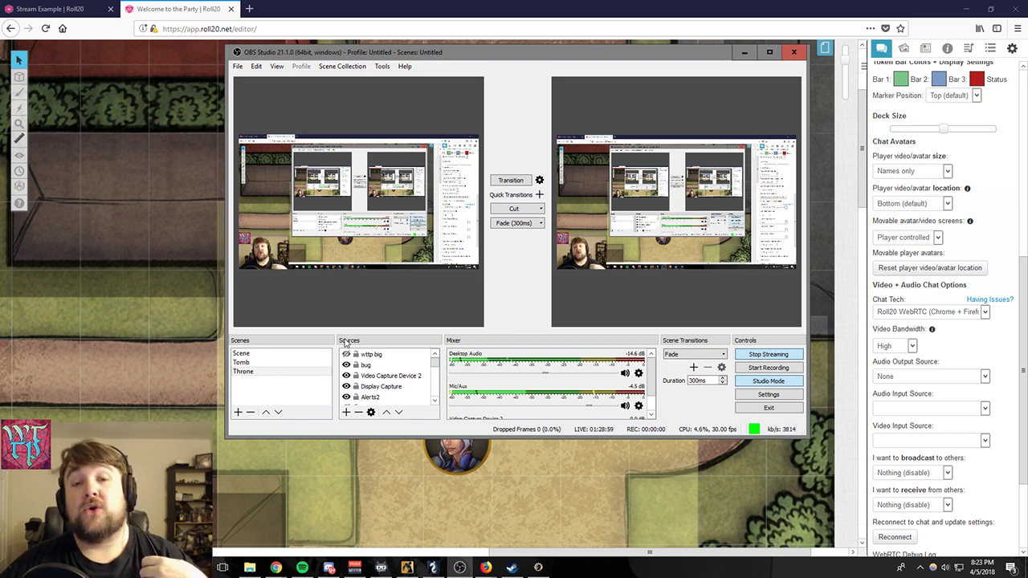
- Look through the Throne scene's sources and make the Map source visible
{"action": "scroll", "coordinate": [375, 387], "scroll_direction": "down", "scroll_amount": 5}
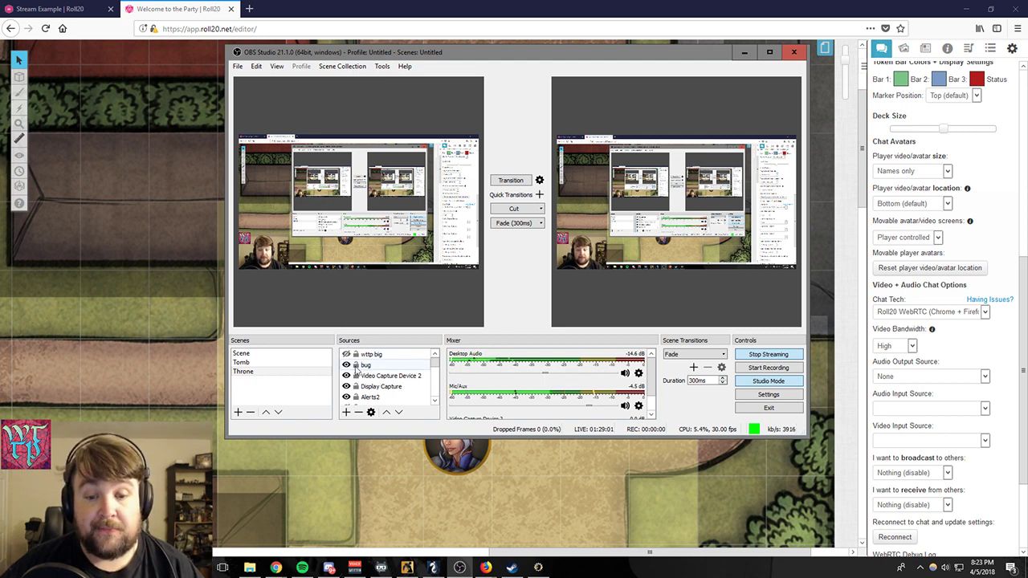
{"action": "scroll", "coordinate": [375, 387], "scroll_direction": "up", "scroll_amount": 3}
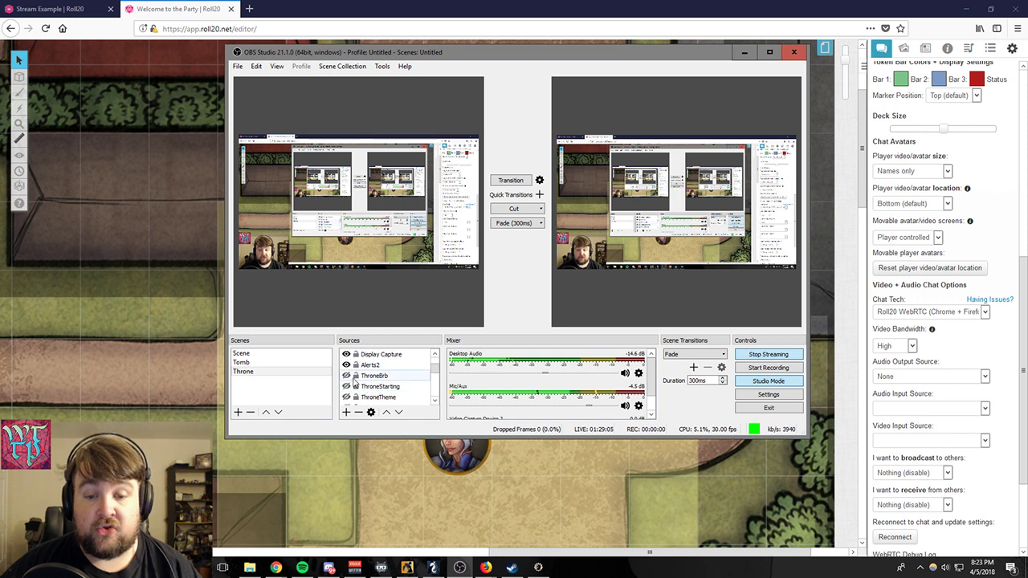
{"action": "scroll", "coordinate": [346, 386], "scroll_direction": "down", "scroll_amount": 1}
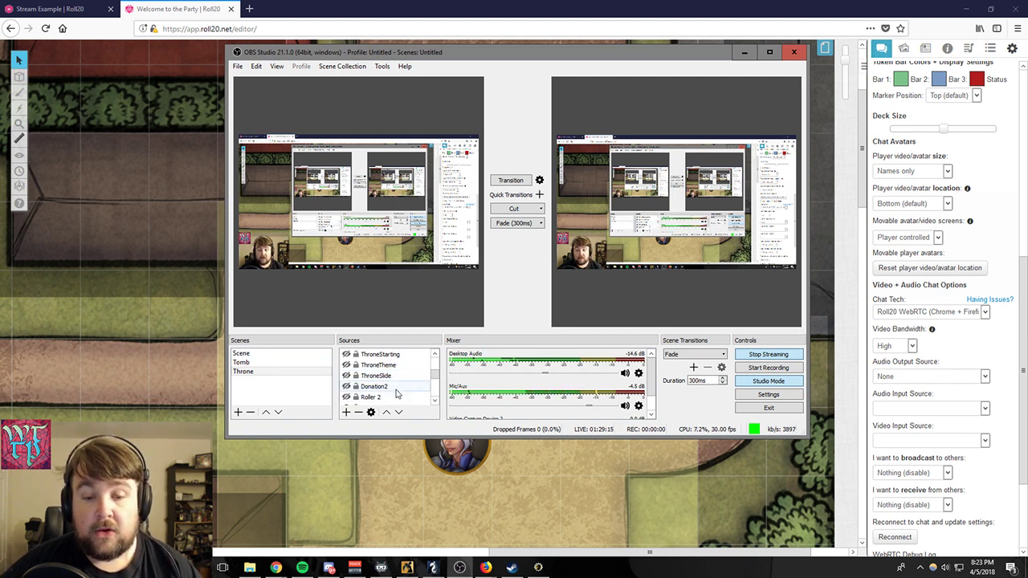
{"action": "scroll", "coordinate": [368, 377], "scroll_direction": "down", "scroll_amount": 1}
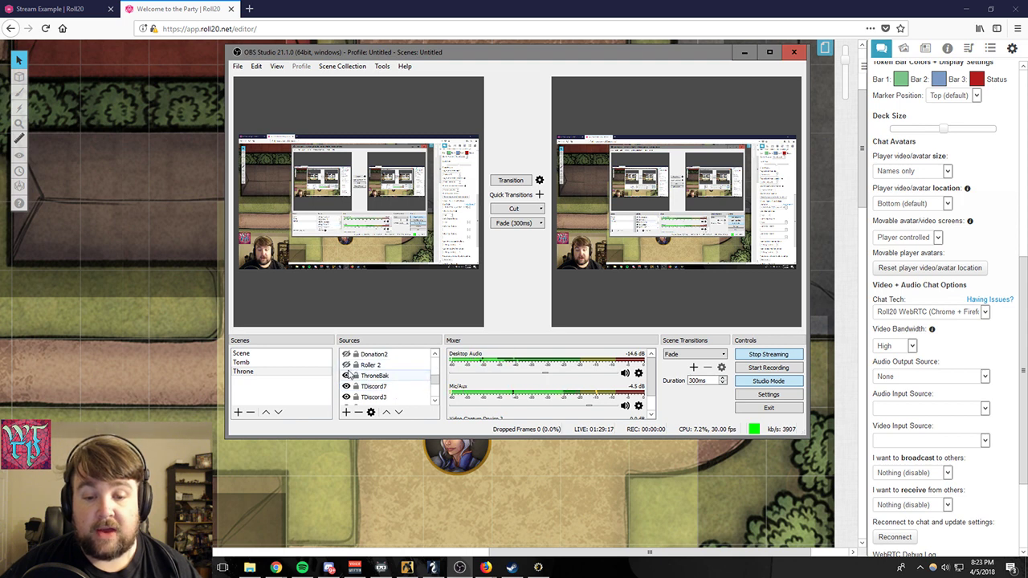
{"action": "scroll", "coordinate": [368, 388], "scroll_direction": "down", "scroll_amount": 2}
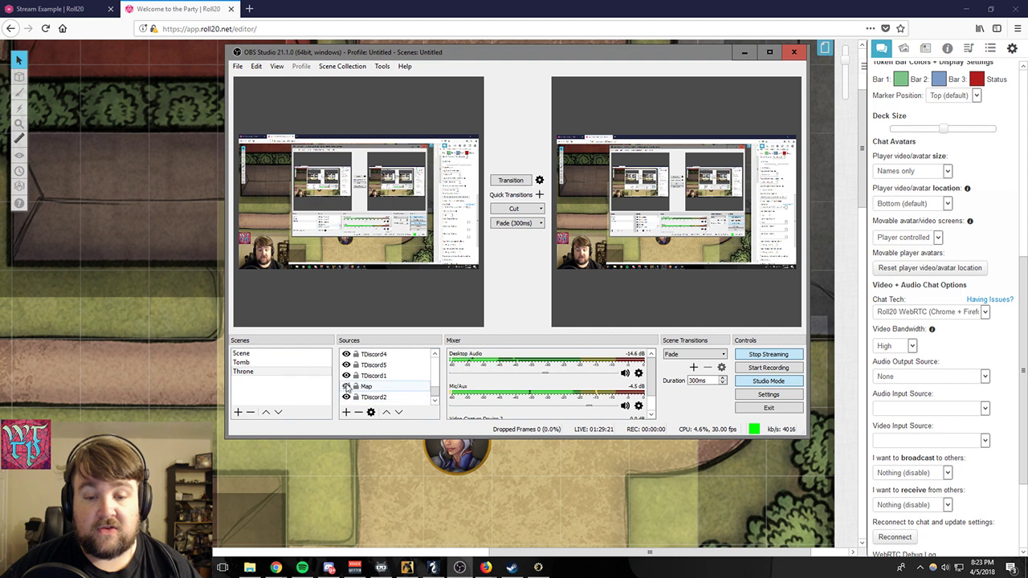
{"action": "left_click", "coordinate": [346, 386]}
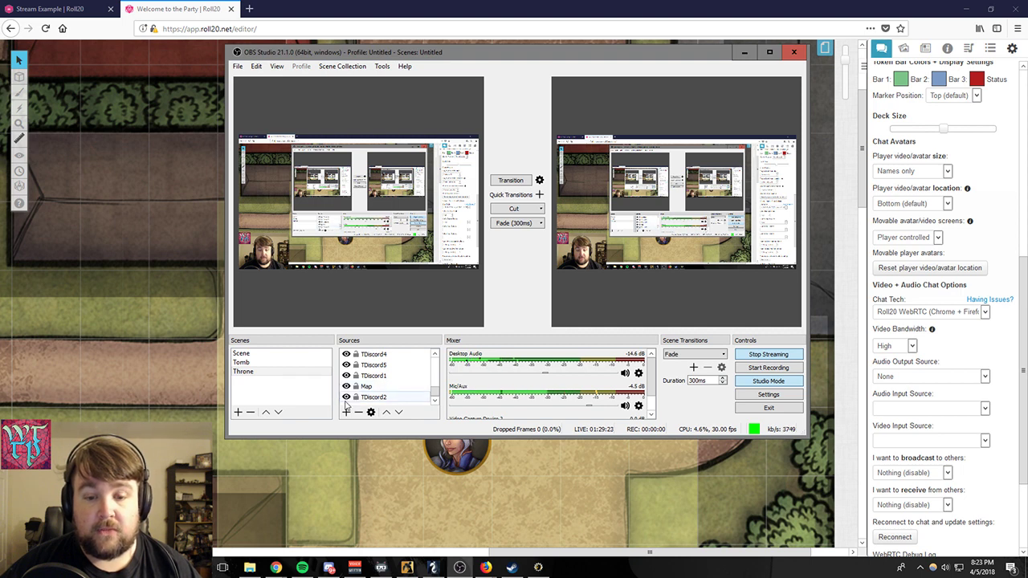
{"action": "scroll", "coordinate": [347, 403], "scroll_direction": "up", "scroll_amount": 5}
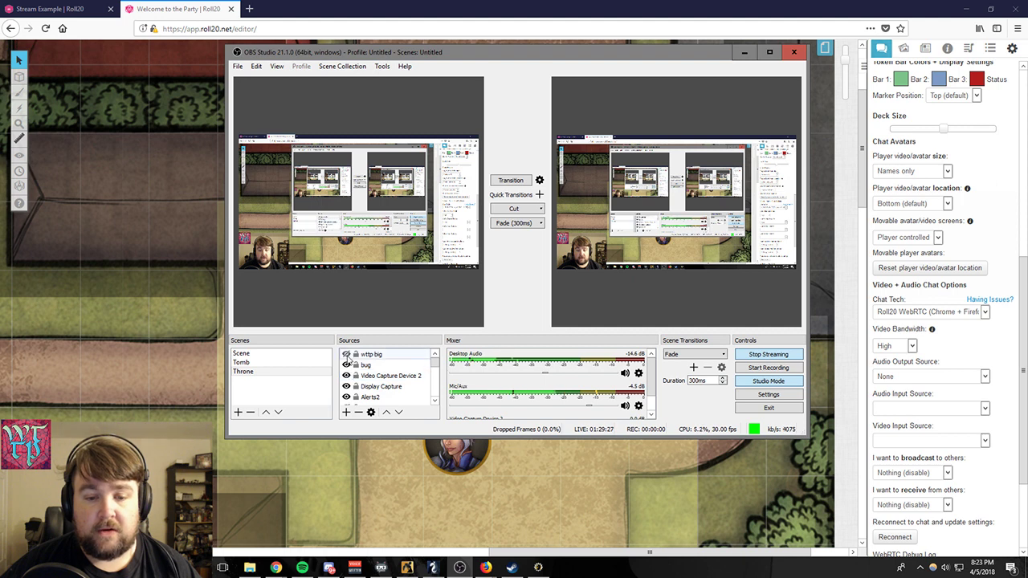
- Preview the Tomb scene, and turn Studio Mode off and on again to compare the two layouts
{"action": "left_click", "coordinate": [289, 364]}
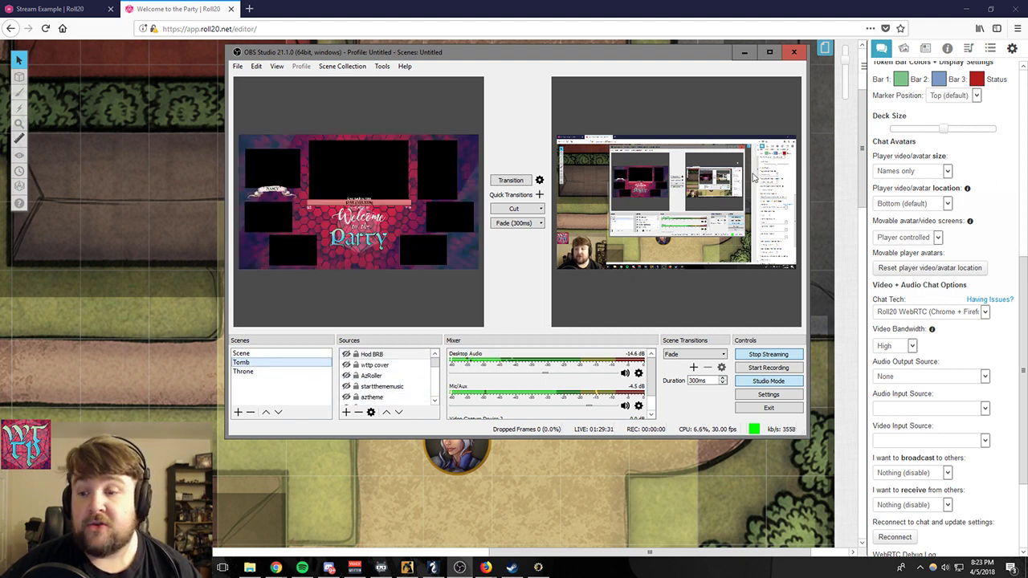
{"action": "left_click", "coordinate": [771, 381]}
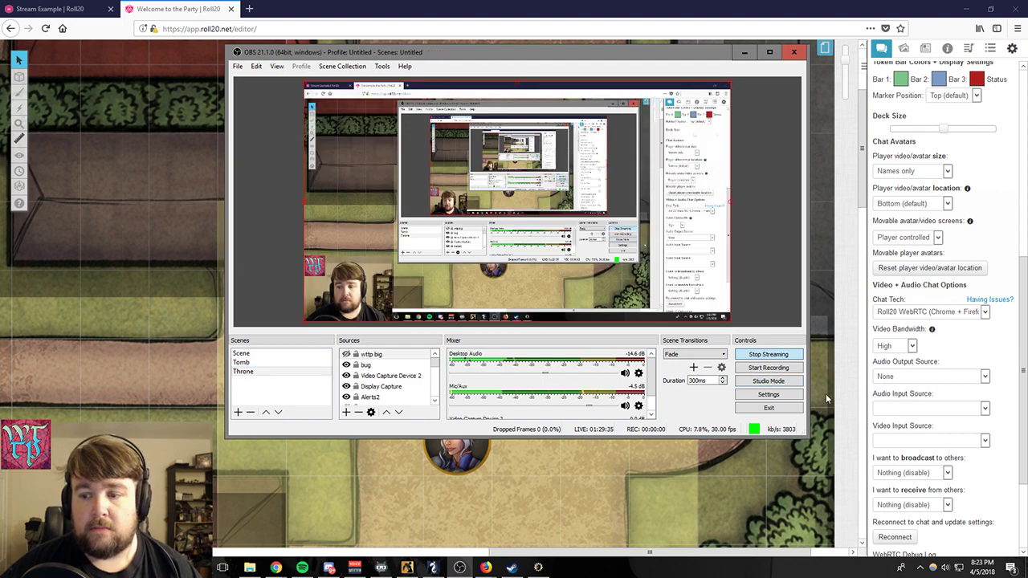
{"action": "left_click", "coordinate": [768, 381]}
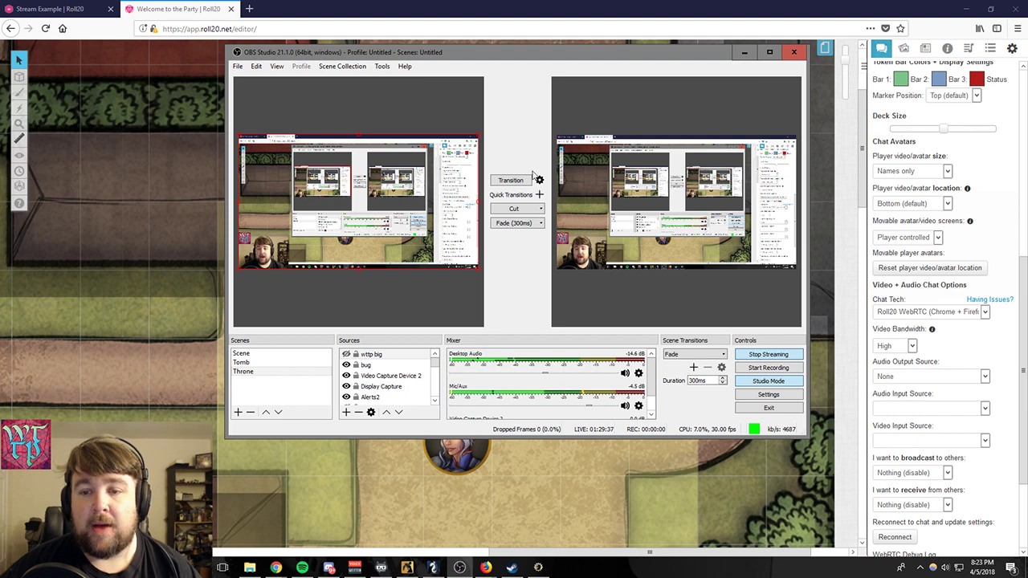
- Load the Tomb scene into the Studio Mode preview and transition it to the live output
{"action": "left_click", "coordinate": [259, 362]}
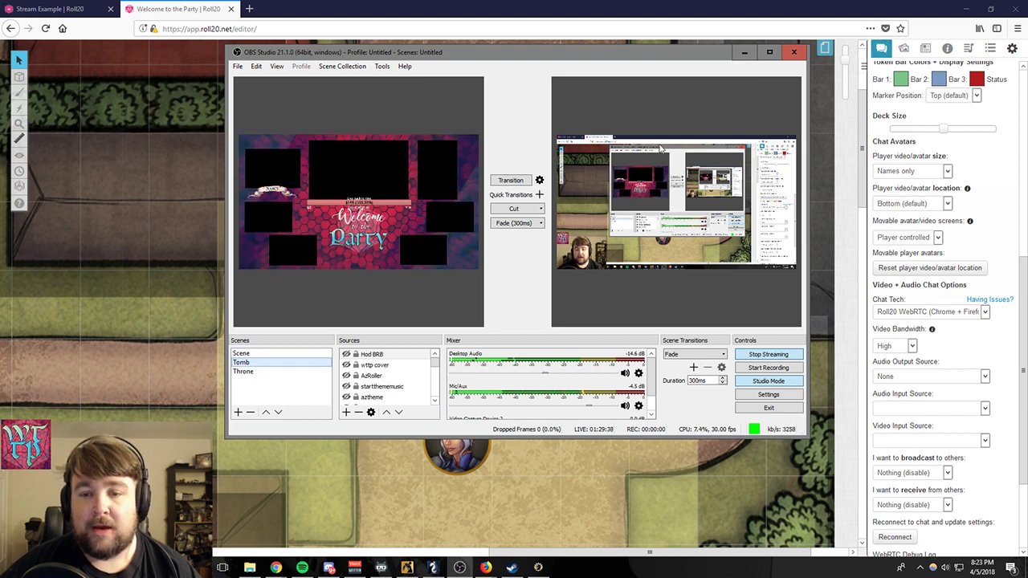
{"action": "left_click", "coordinate": [495, 181]}
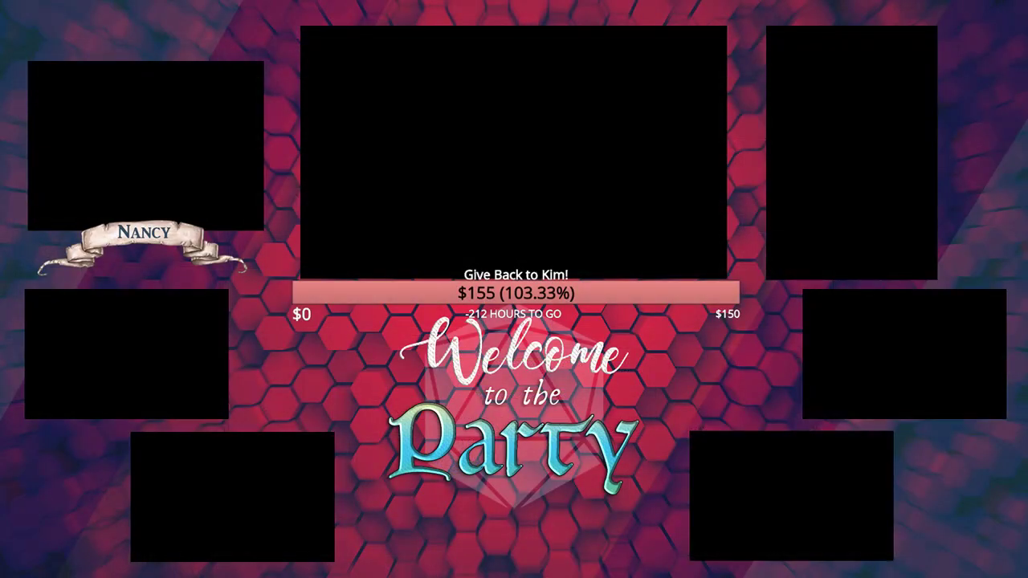